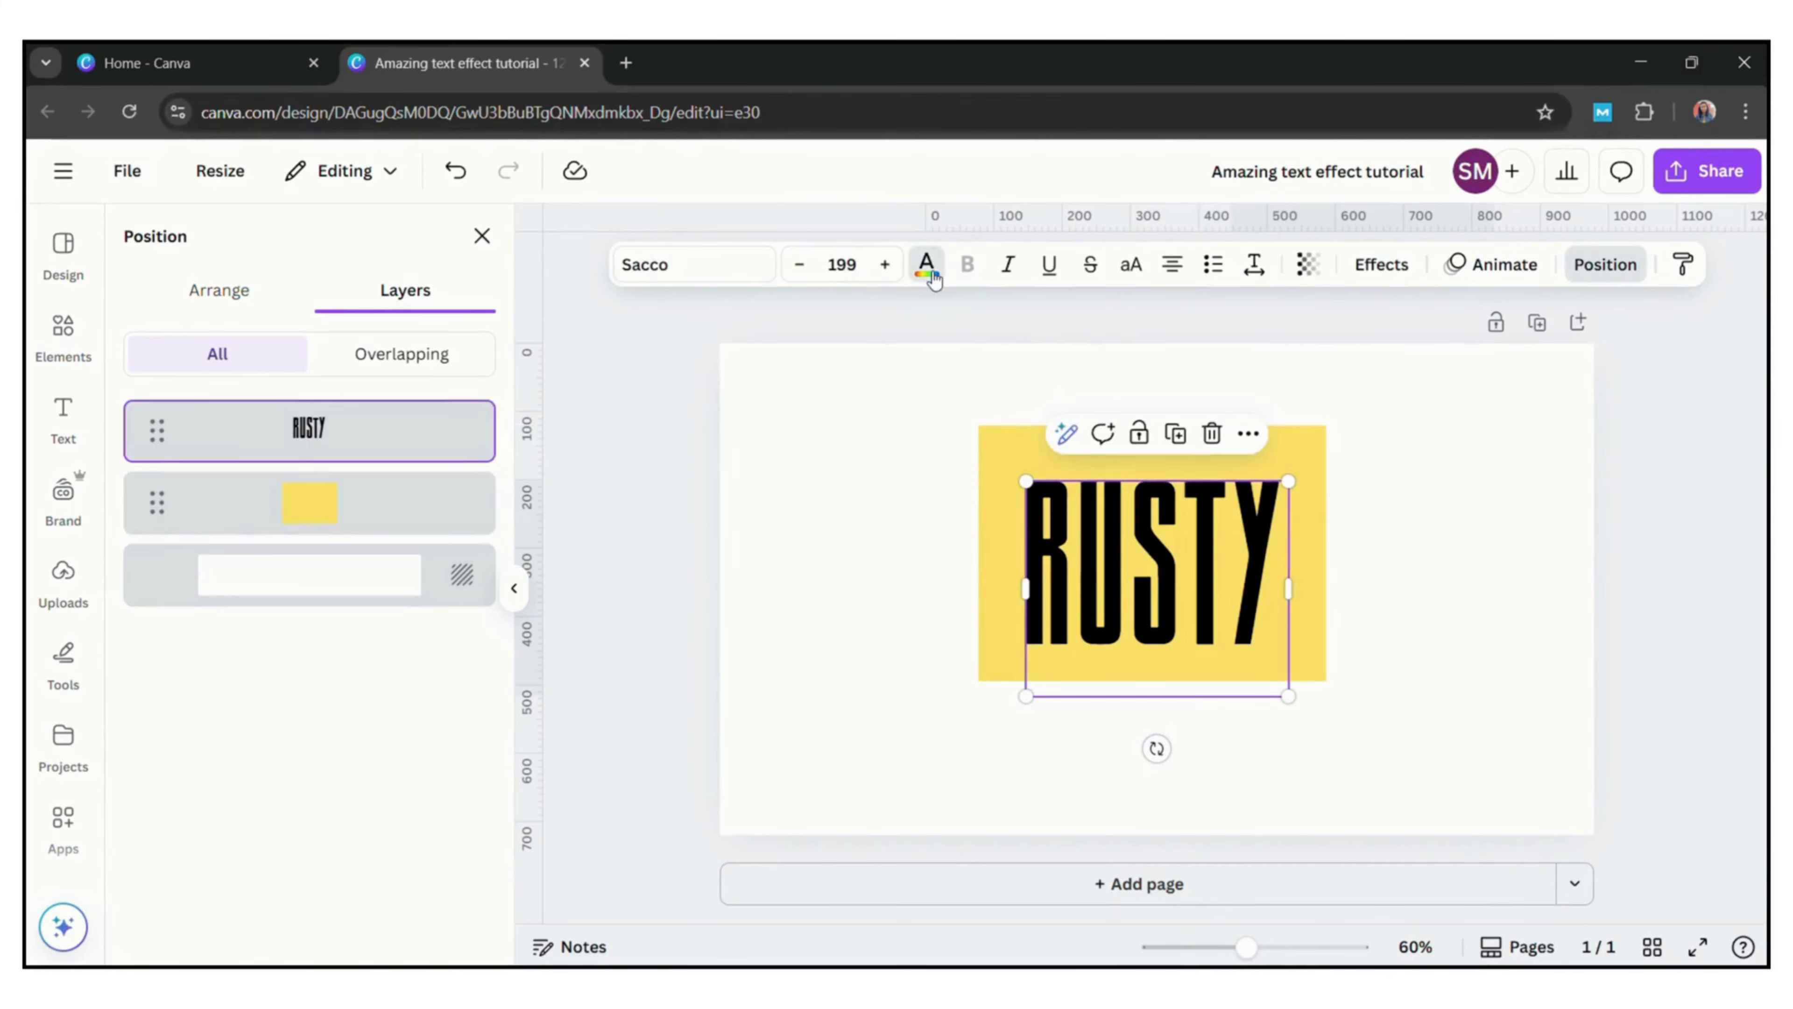
Change the RUSTY text color to white so it matches the page background.
{"action": "left_click", "coordinate": [926, 264]}
{"action": "left_click", "coordinate": [312, 404]}
{"action": "left_click", "coordinate": [1529, 492]}
Download the RUSTY design as a PNG at 1,280 × 720 px.
{"action": "left_click", "coordinate": [1756, 183]}
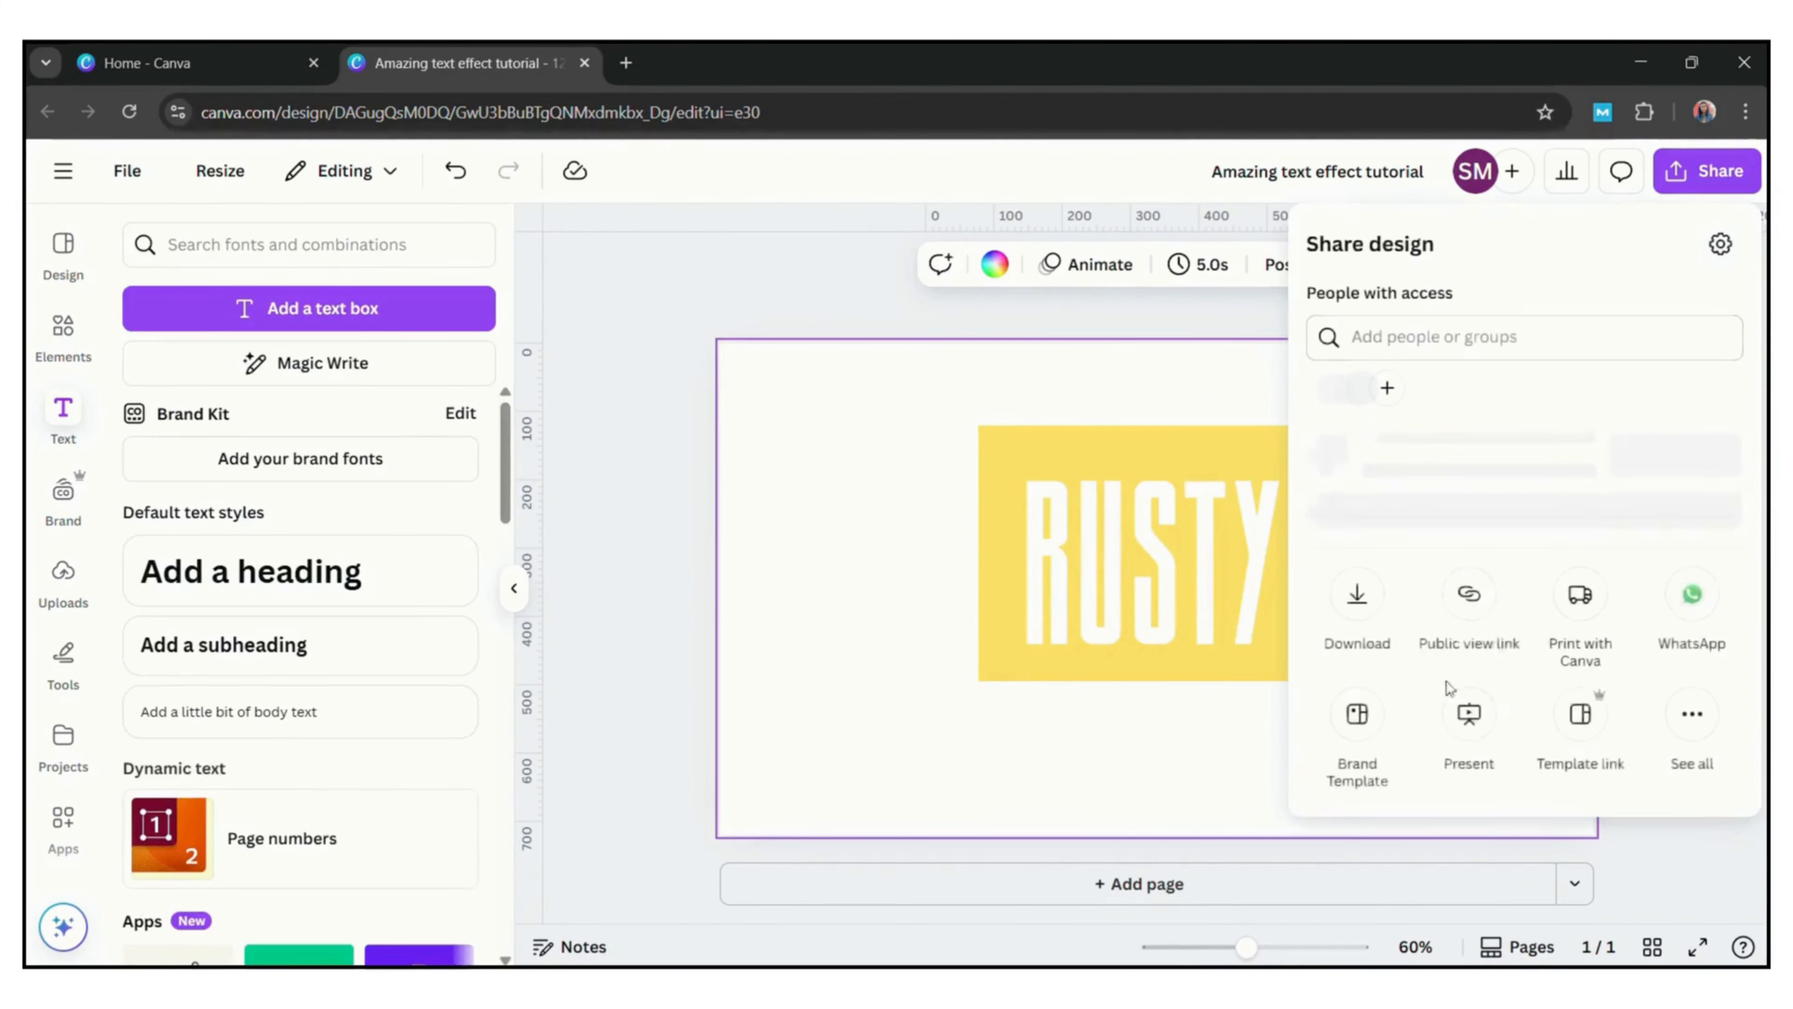
{"action": "left_click", "coordinate": [1353, 592]}
{"action": "left_click", "coordinate": [1533, 683]}
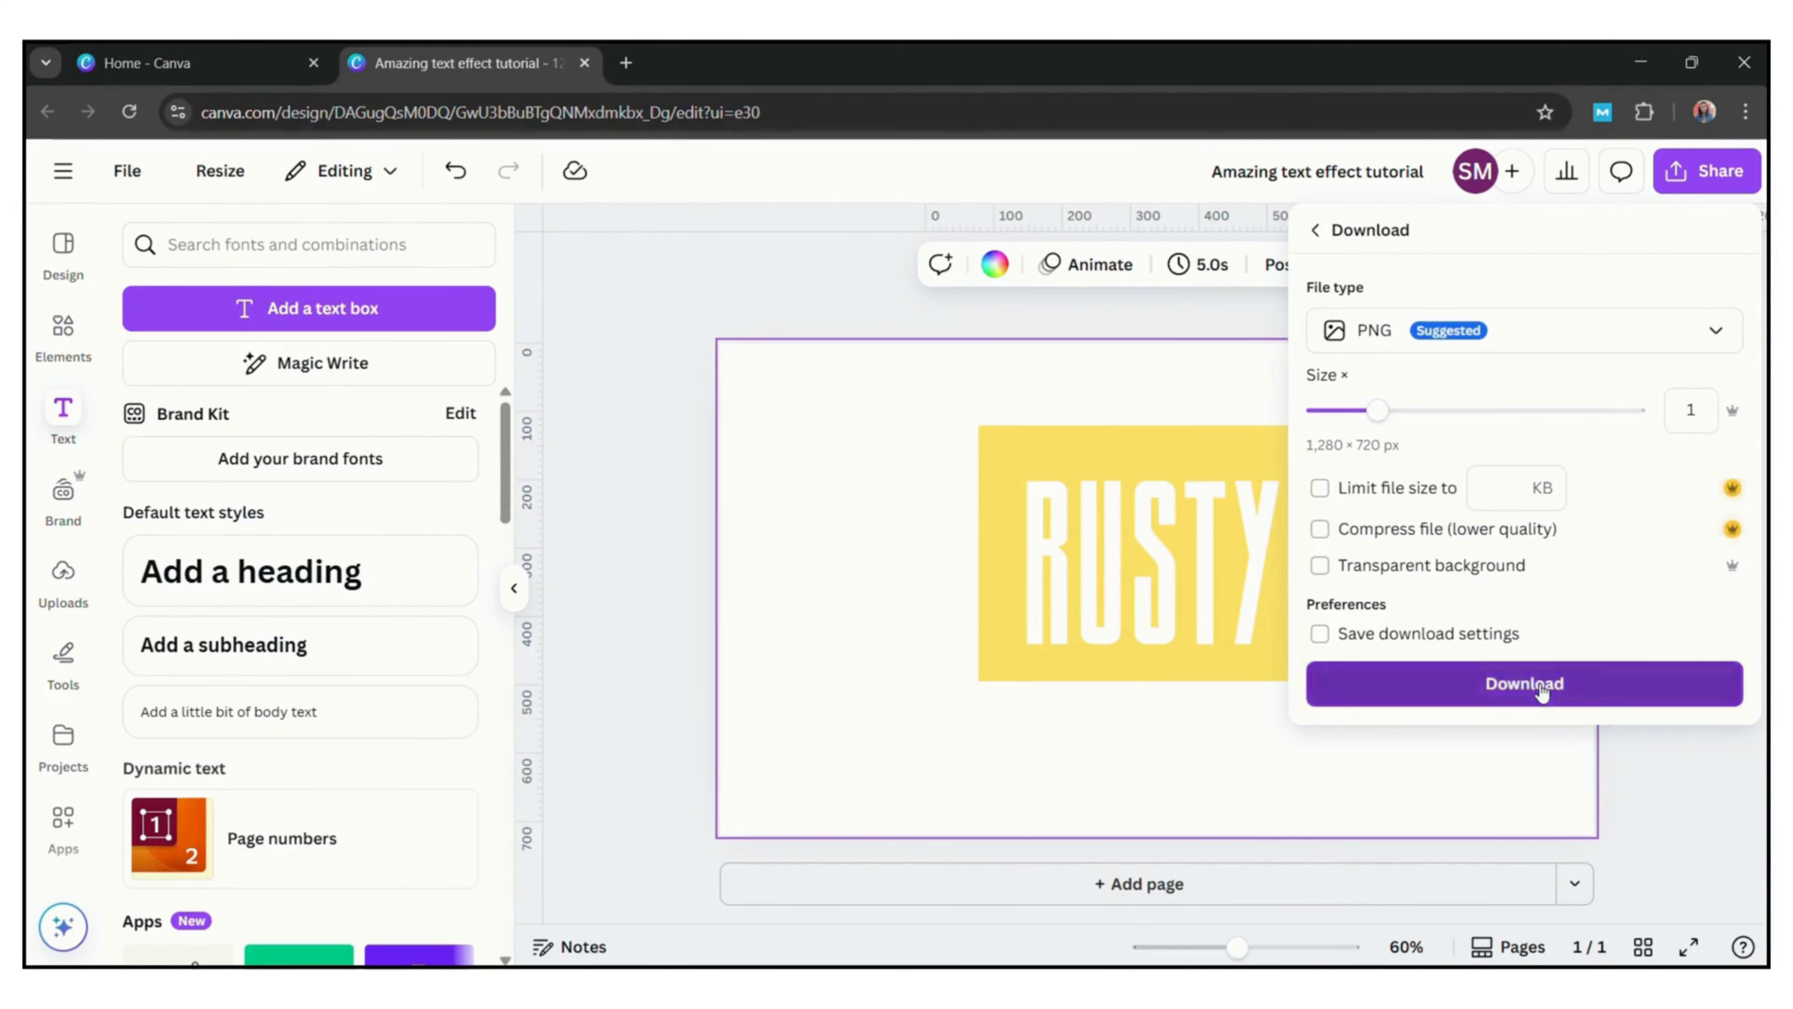
Add a second page, place the exported RUSTY image on it and remove the image's background.
{"action": "left_click", "coordinate": [1143, 884]}
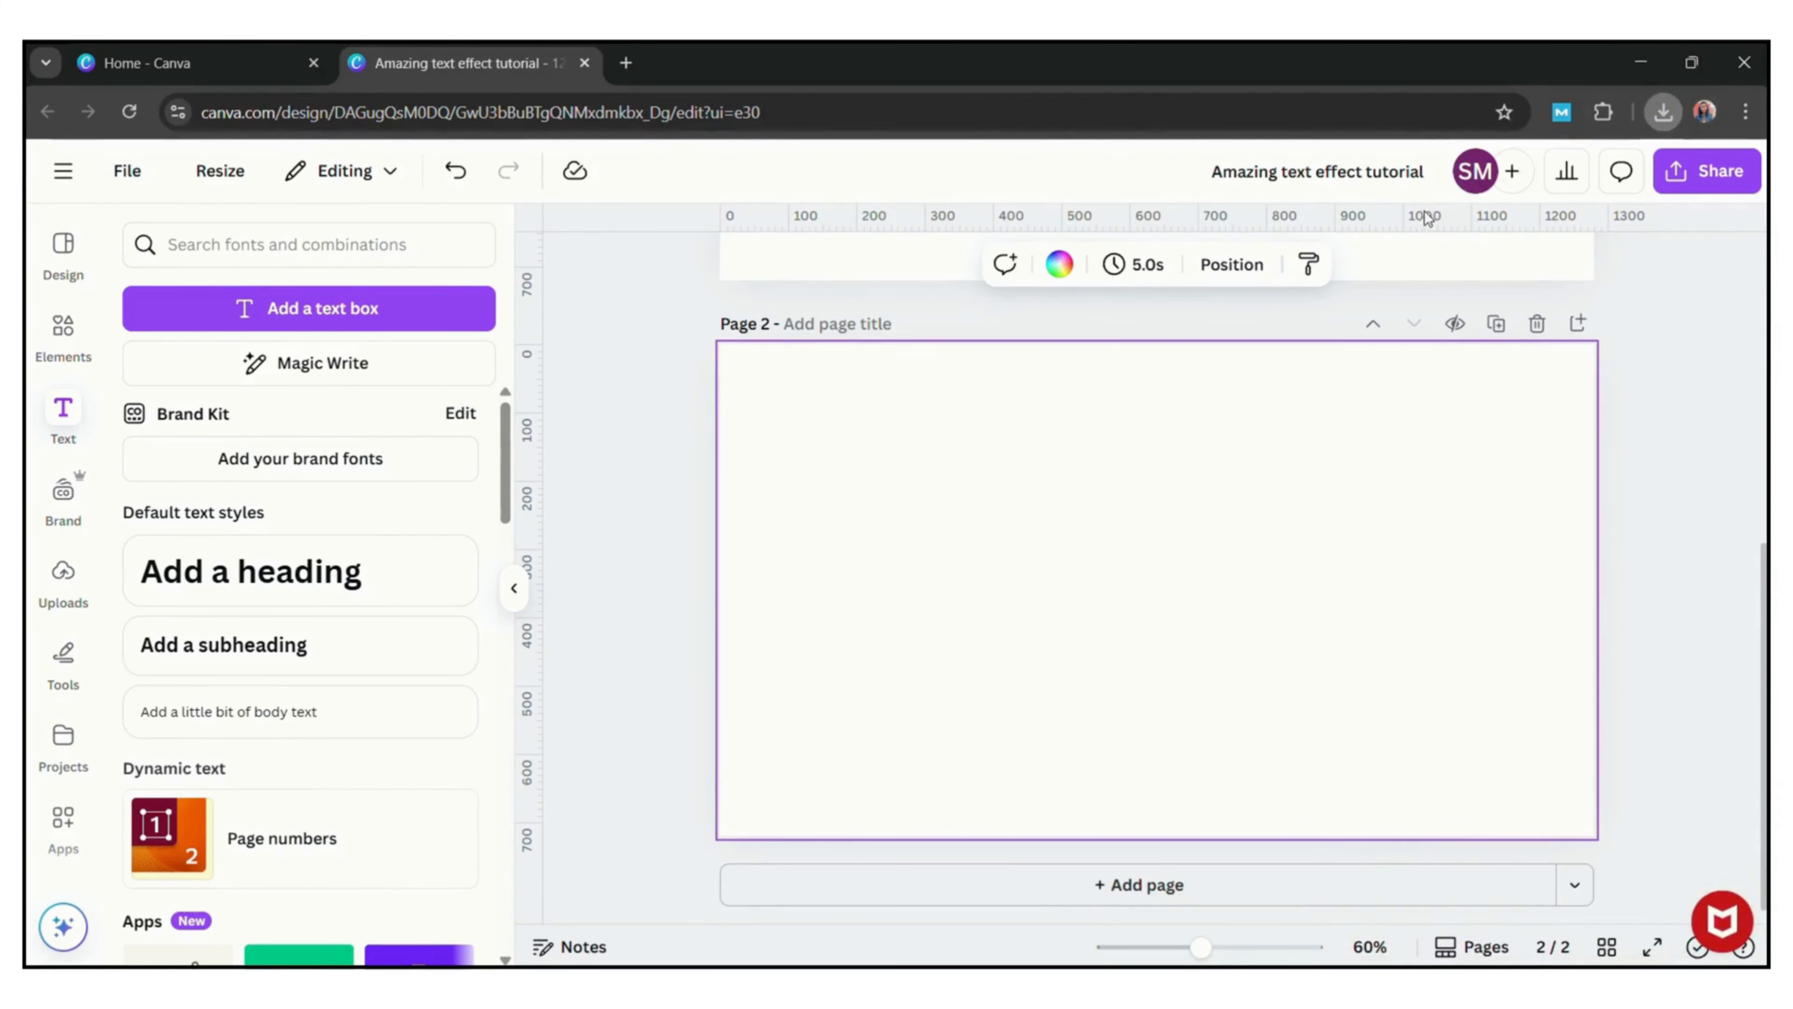
{"action": "key", "text": "ctrl+v"}
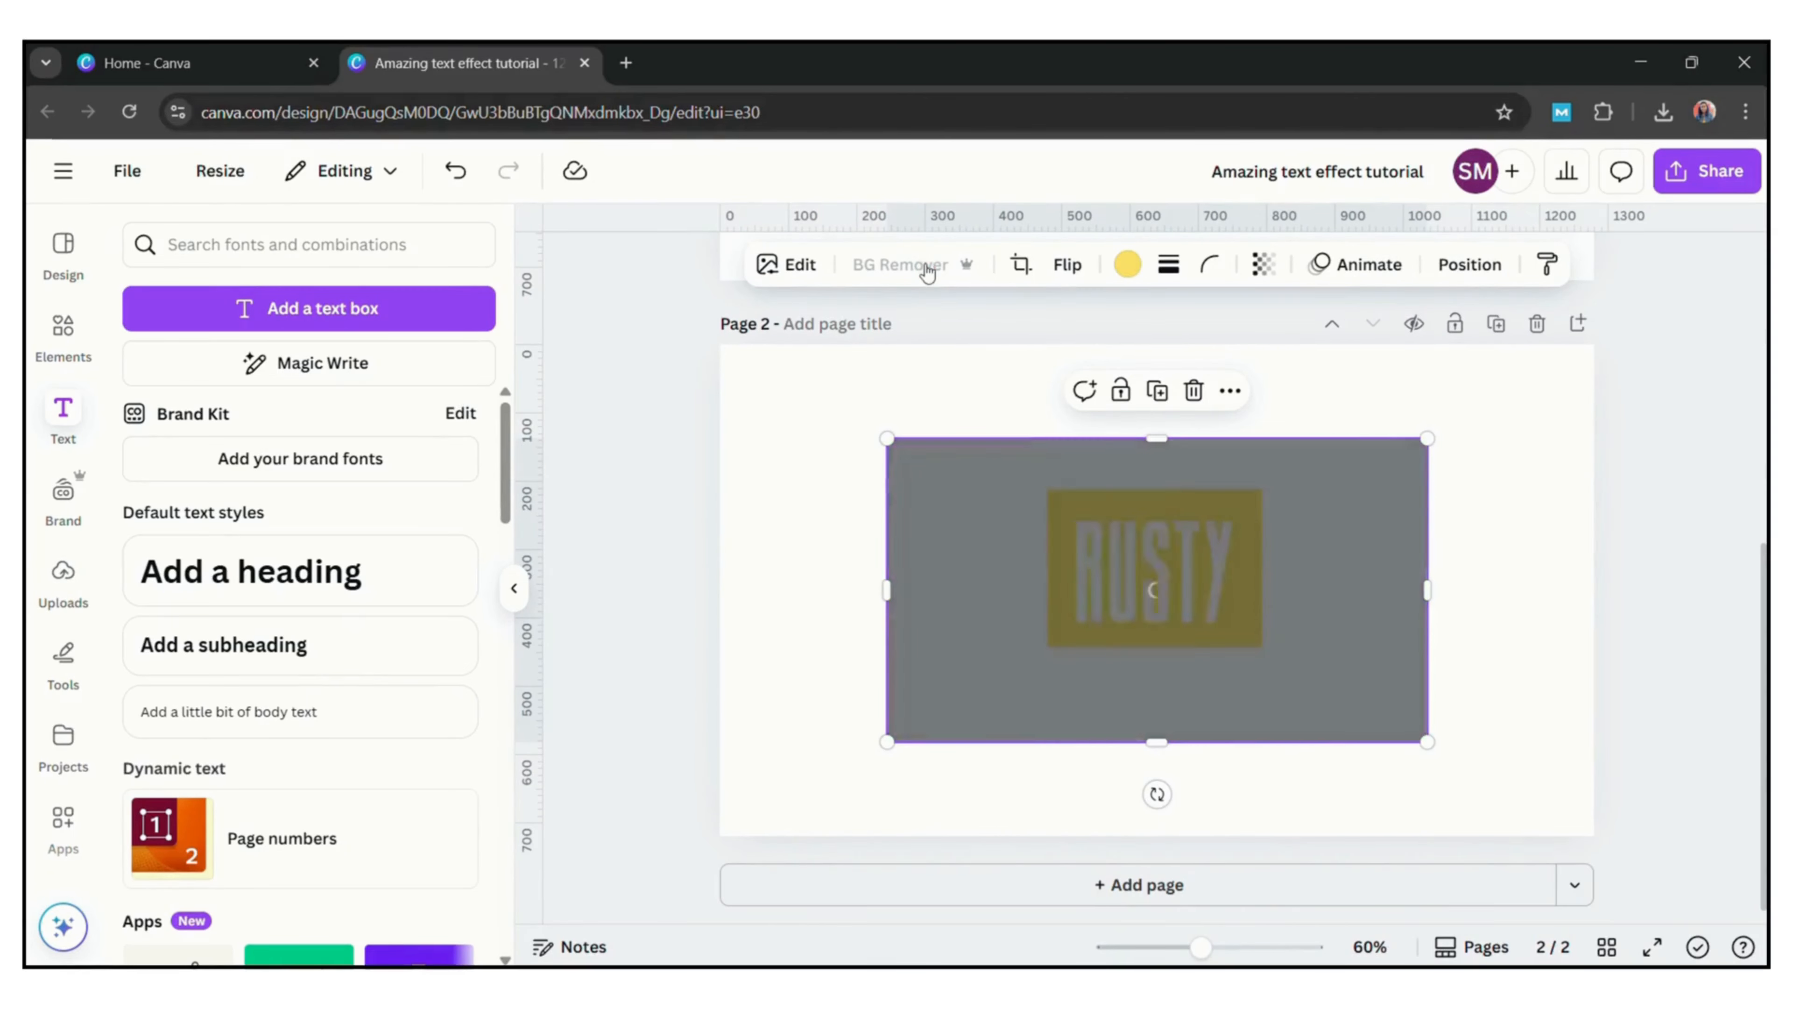
Search the photo elements for "rust" and add the pinkish peeling rust texture to page 2.
{"action": "left_click", "coordinate": [63, 333]}
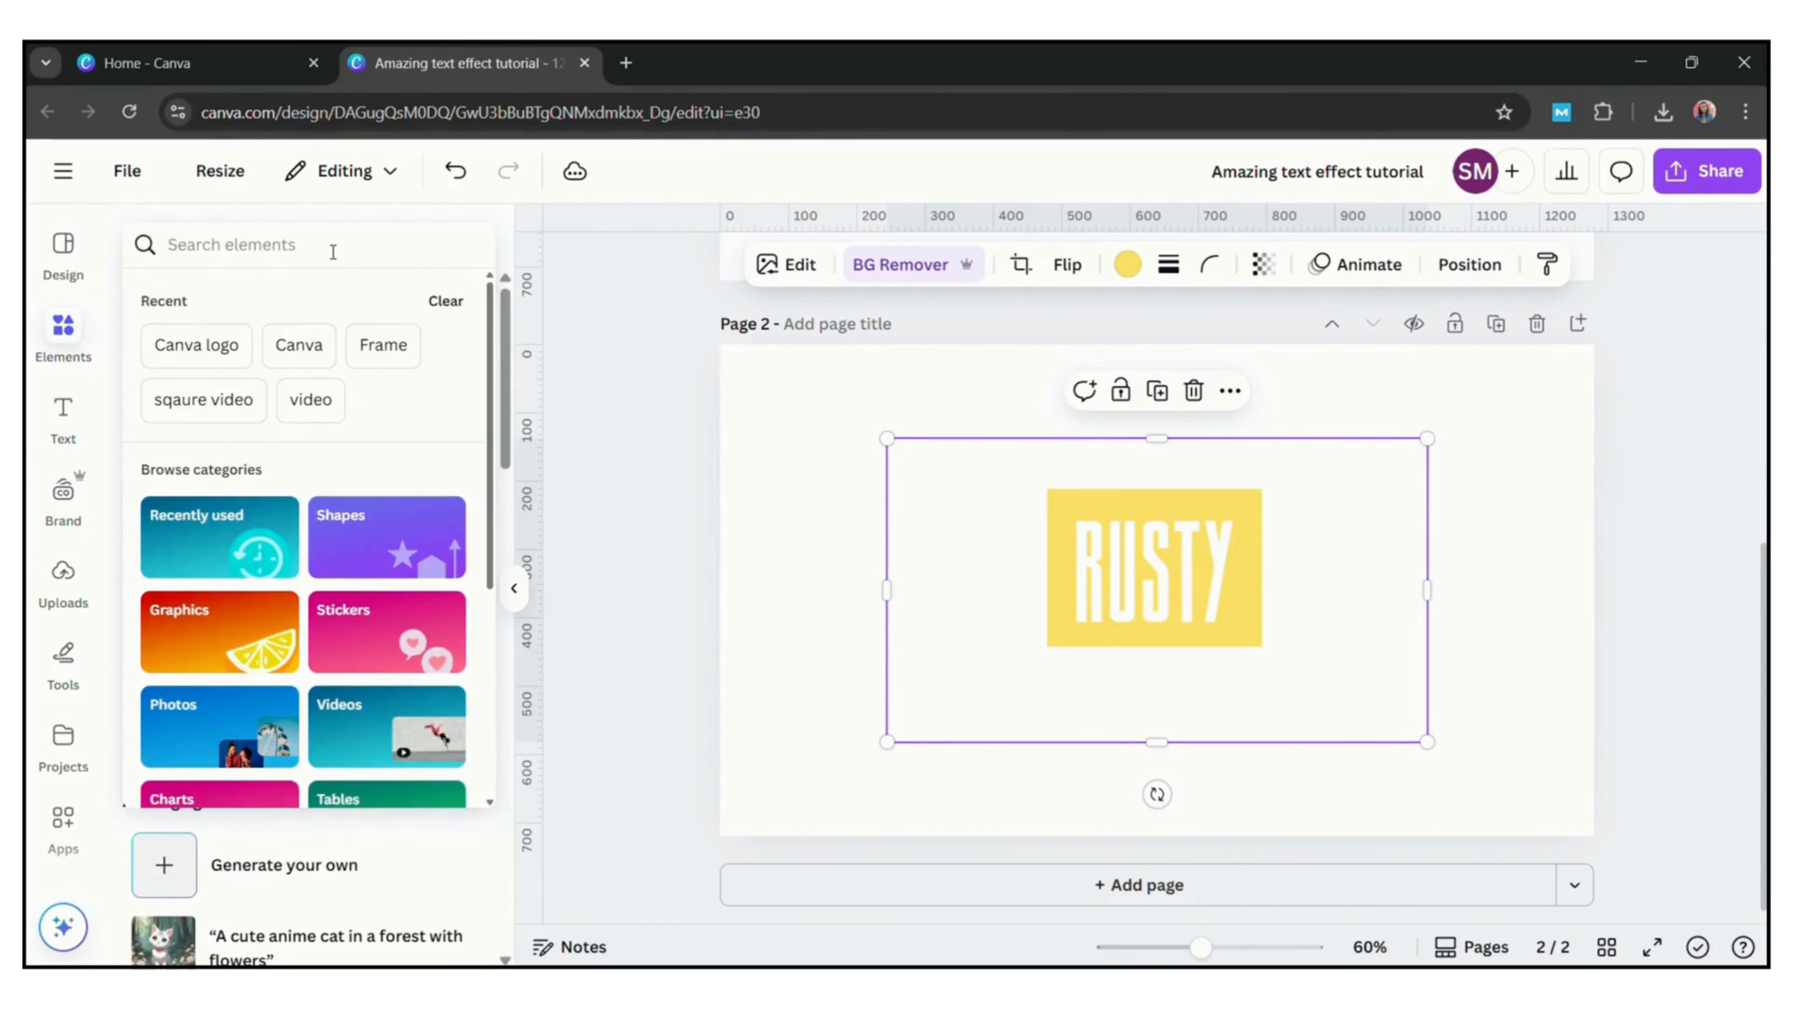
{"action": "type", "text": "rust"}
{"action": "key", "text": "Return"}
{"action": "left_click", "coordinate": [282, 298]}
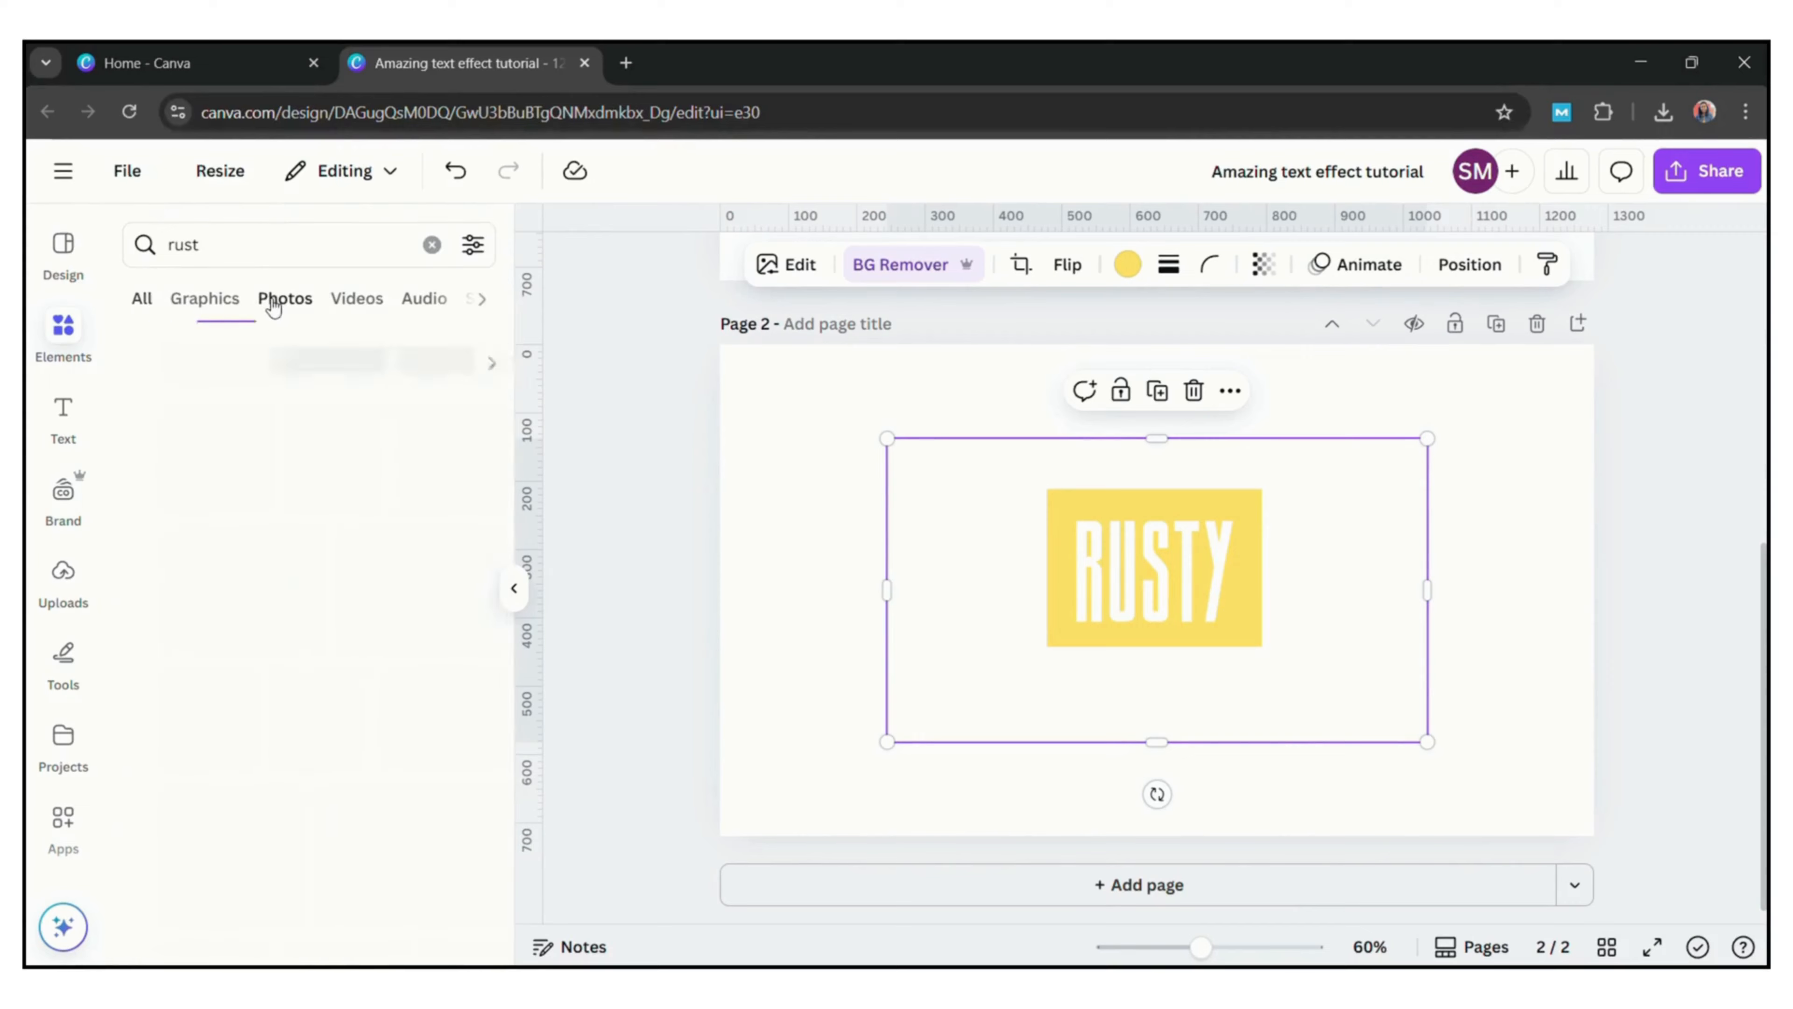
{"action": "left_click", "coordinate": [391, 860]}
Send the rust photo behind the RUSTY cutout so the texture fills the letters.
{"action": "right_click", "coordinate": [1232, 551]}
{"action": "mouse_move", "coordinate": [1244, 506]}
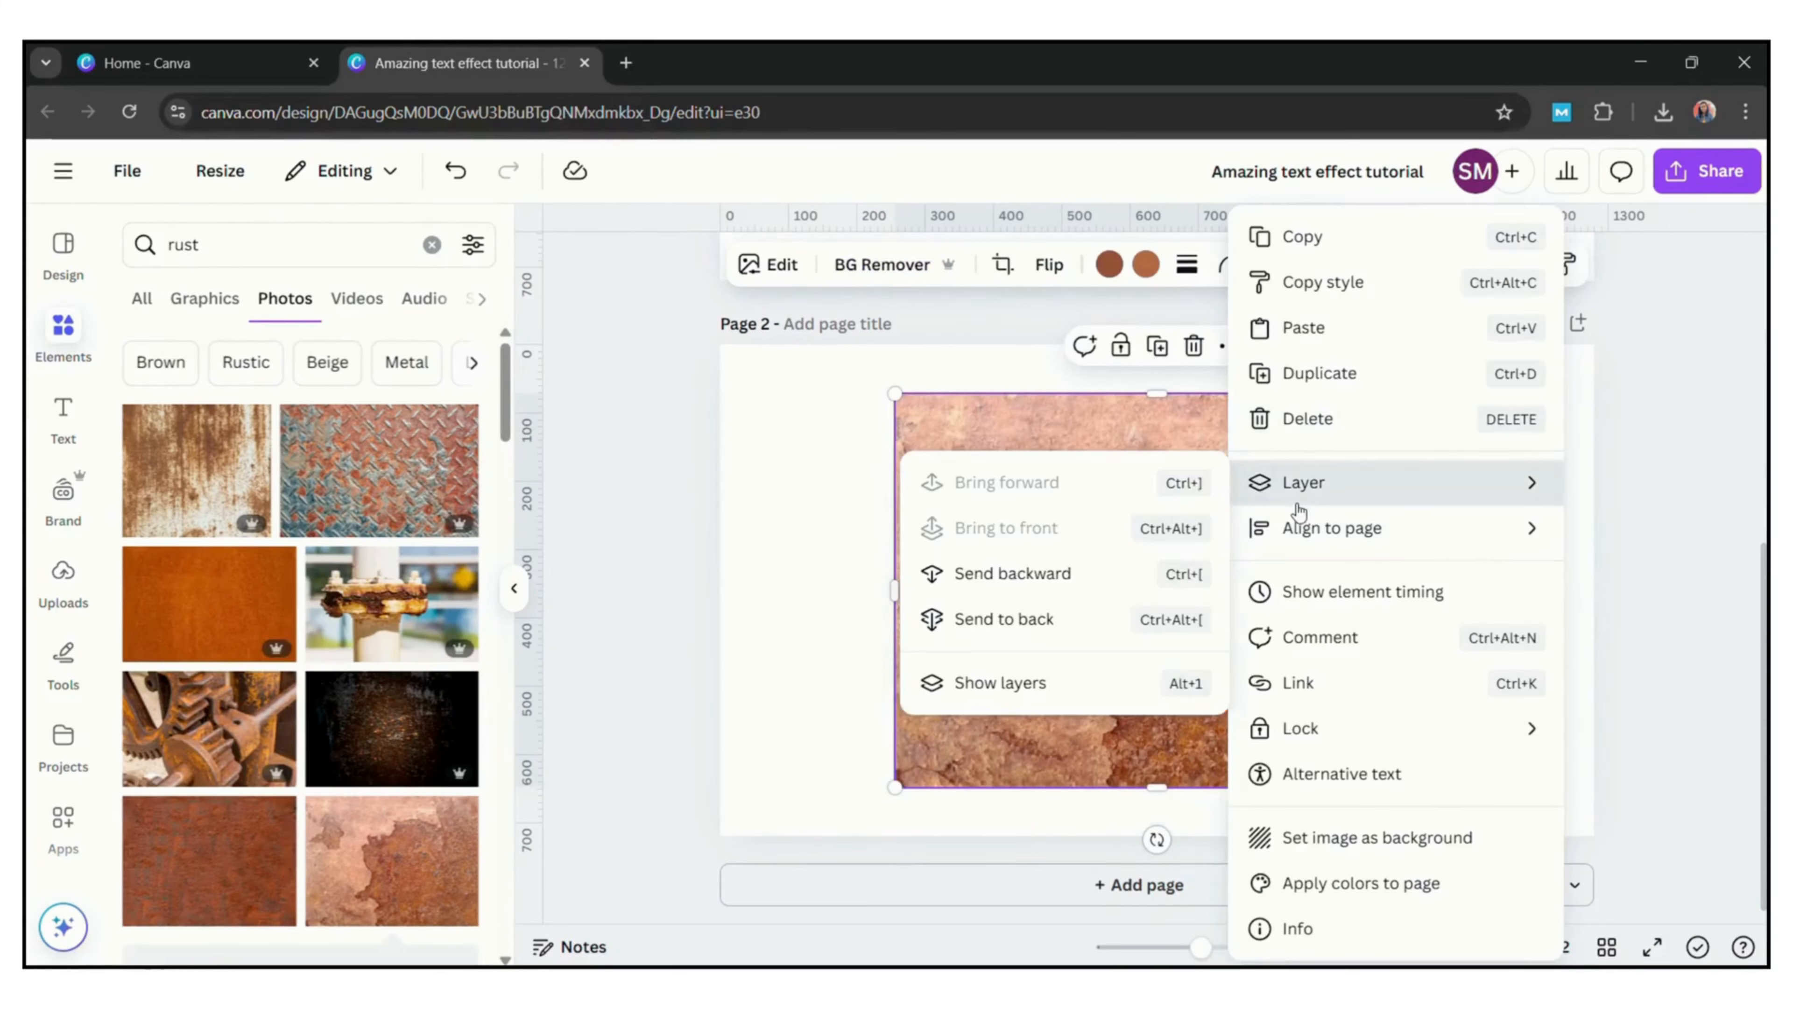
{"action": "left_click", "coordinate": [1012, 574]}
{"action": "left_click", "coordinate": [1017, 586]}
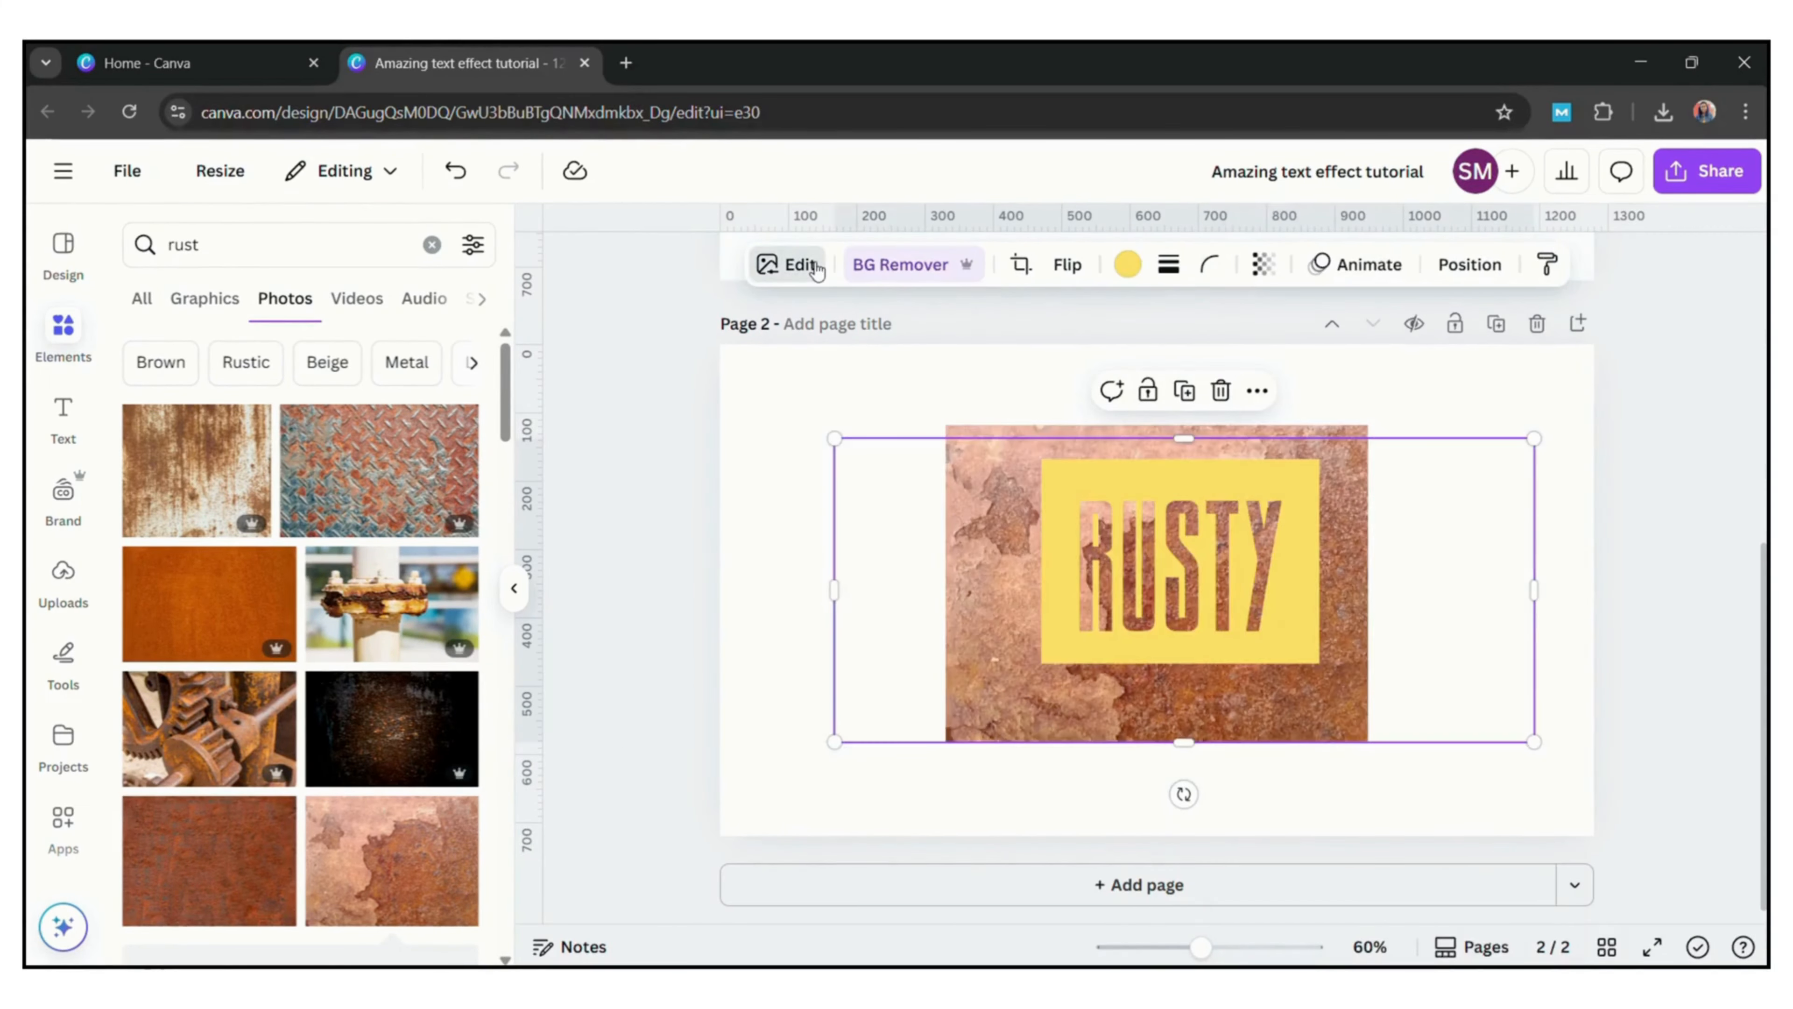
Apply the Glow shadow effect to the RUSTY cutout image.
{"action": "left_click", "coordinate": [785, 264]}
{"action": "scroll", "coordinate": [502, 685], "scroll_direction": "down", "scroll_amount": 3}
{"action": "left_click", "coordinate": [169, 805]}
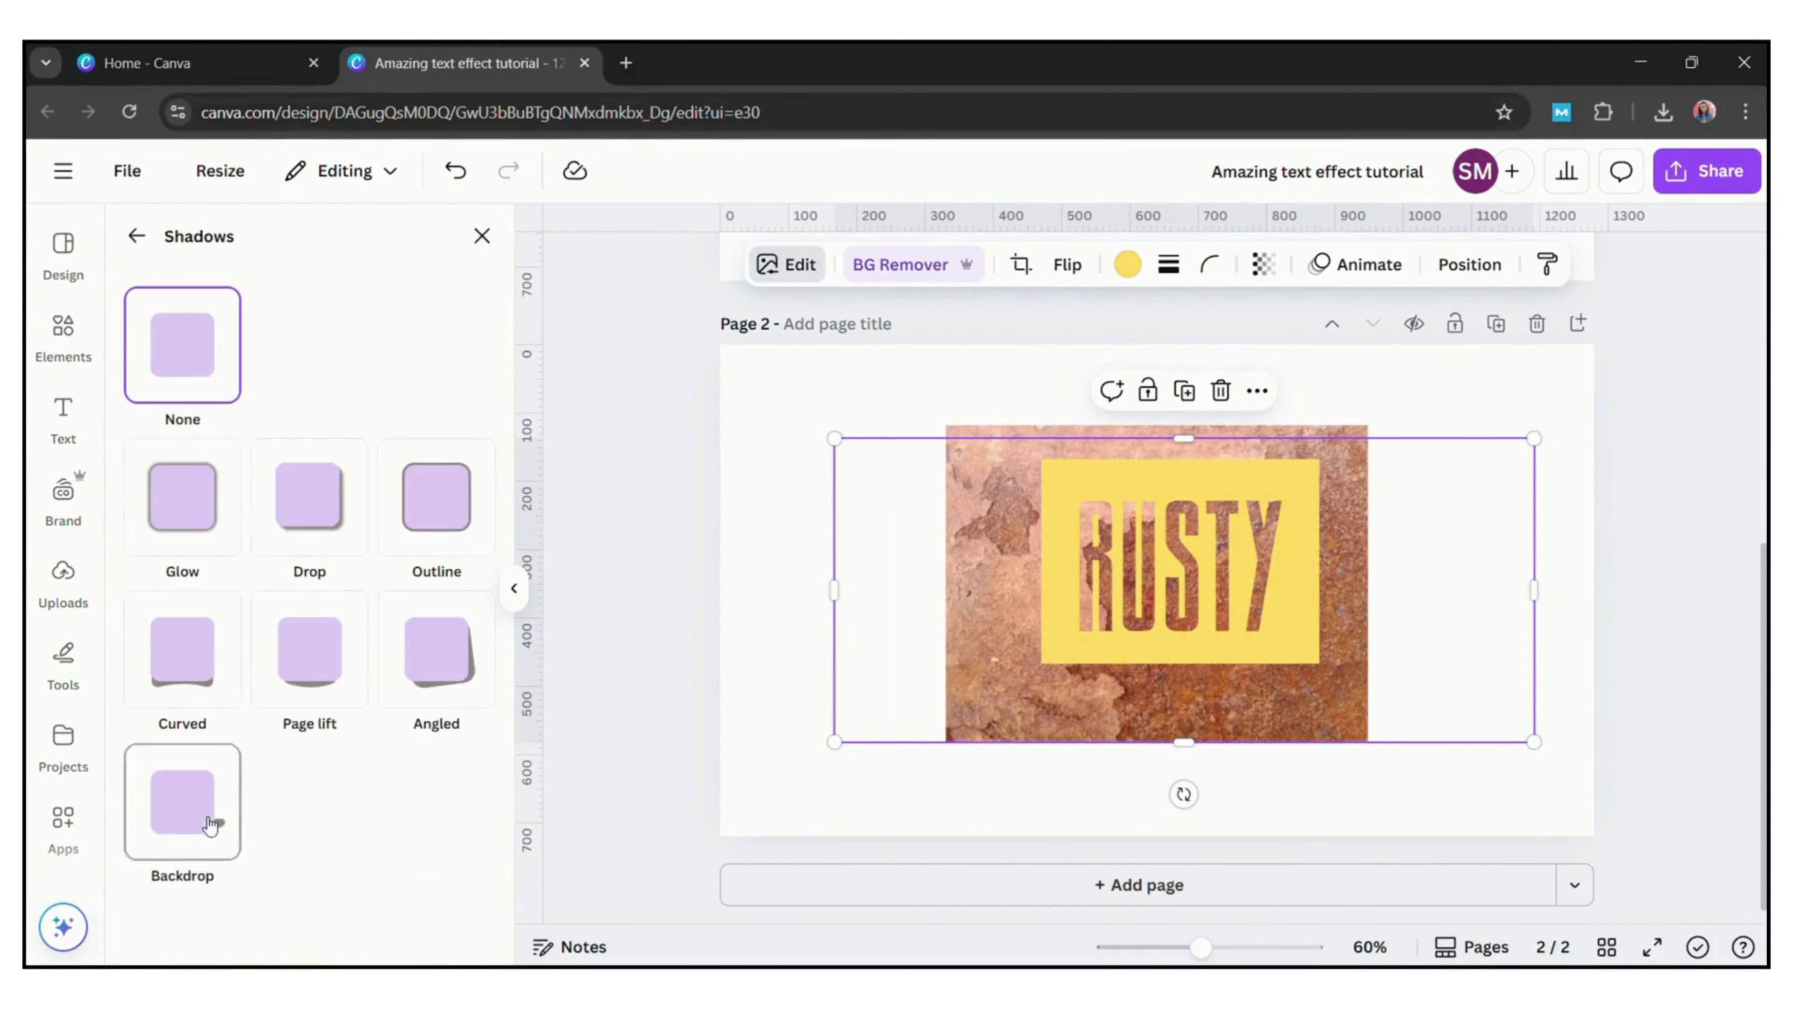
{"action": "left_click", "coordinate": [182, 503]}
{"action": "left_click_drag", "start_coordinate": [503, 675], "coordinate": [521, 855]}
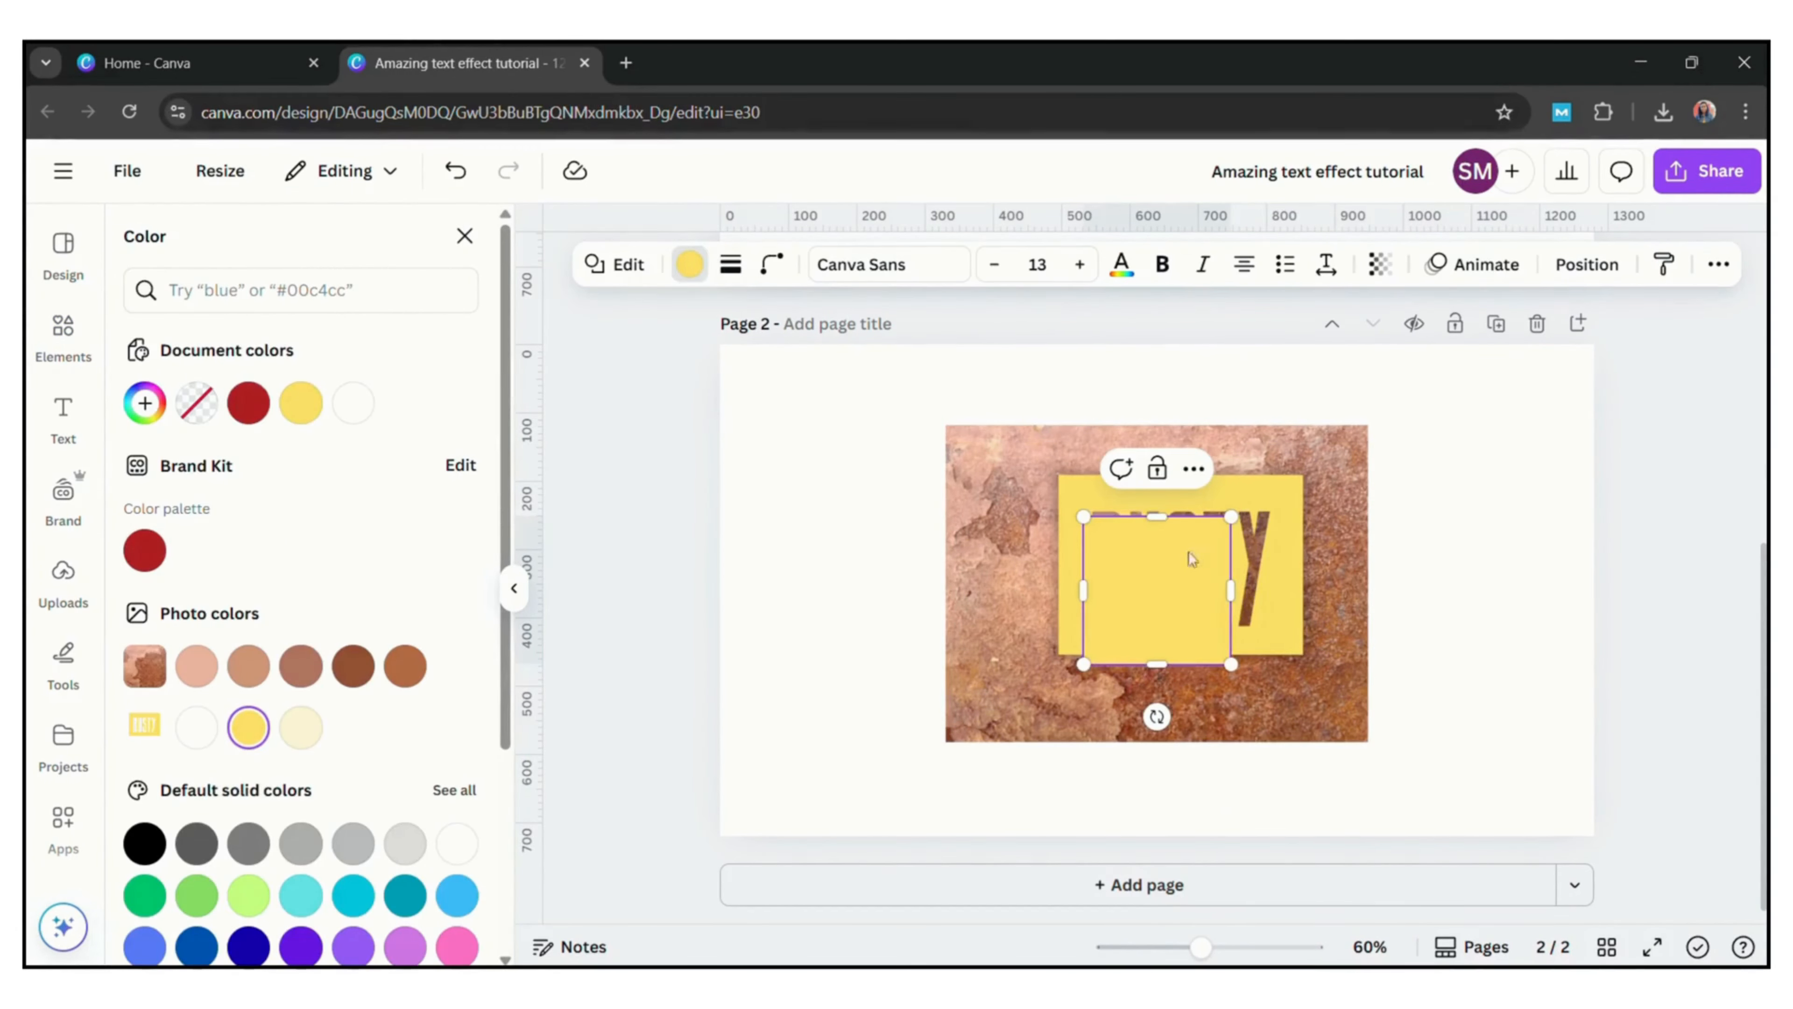
Move the yellow square above the RUSTY cutout, then slightly enlarge the cutout and recenter it over the rust photo.
{"action": "left_click_drag", "start_coordinate": [1168, 567], "coordinate": [1130, 341]}
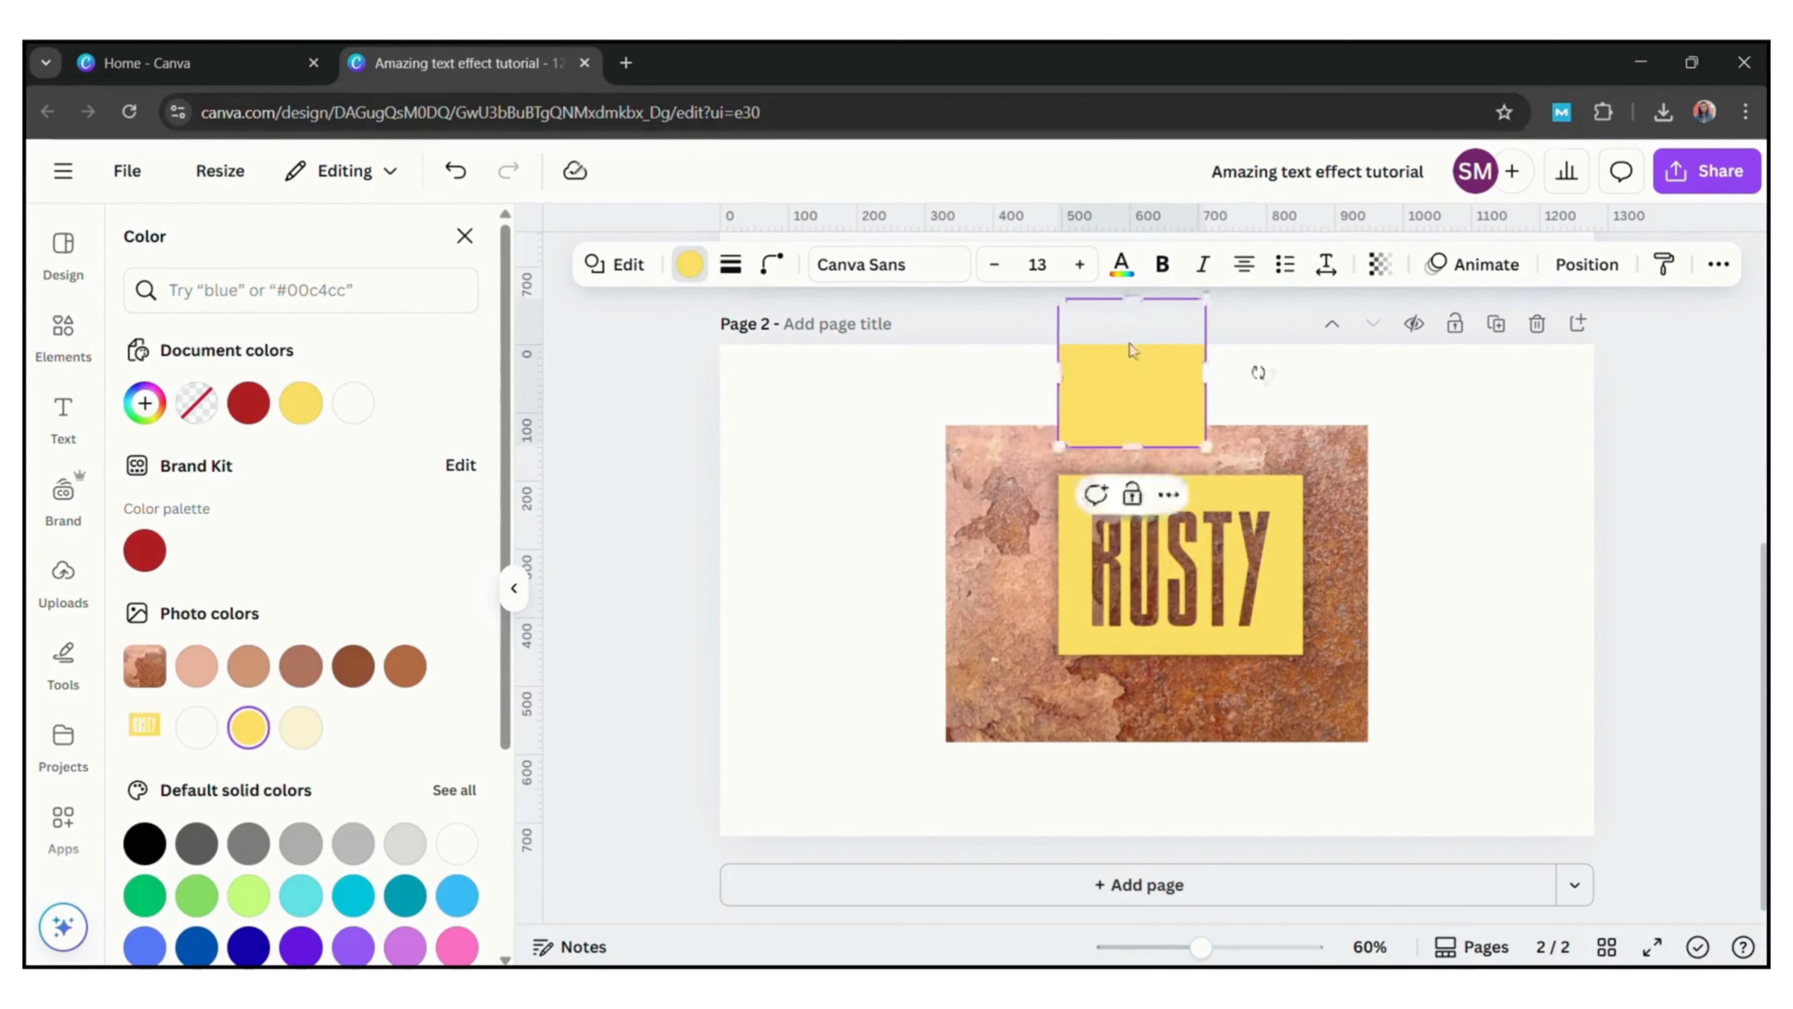
{"action": "left_click", "coordinate": [1344, 650]}
{"action": "left_click_drag", "start_coordinate": [847, 451], "coordinate": [820, 440]}
{"action": "mouse_move", "coordinate": [1094, 558]}
{"action": "left_mouse_down"}
{"action": "mouse_move", "coordinate": [1093, 573]}
{"action": "mouse_move", "coordinate": [1107, 556]}
{"action": "left_mouse_up"}
{"action": "left_click", "coordinate": [1349, 374]}
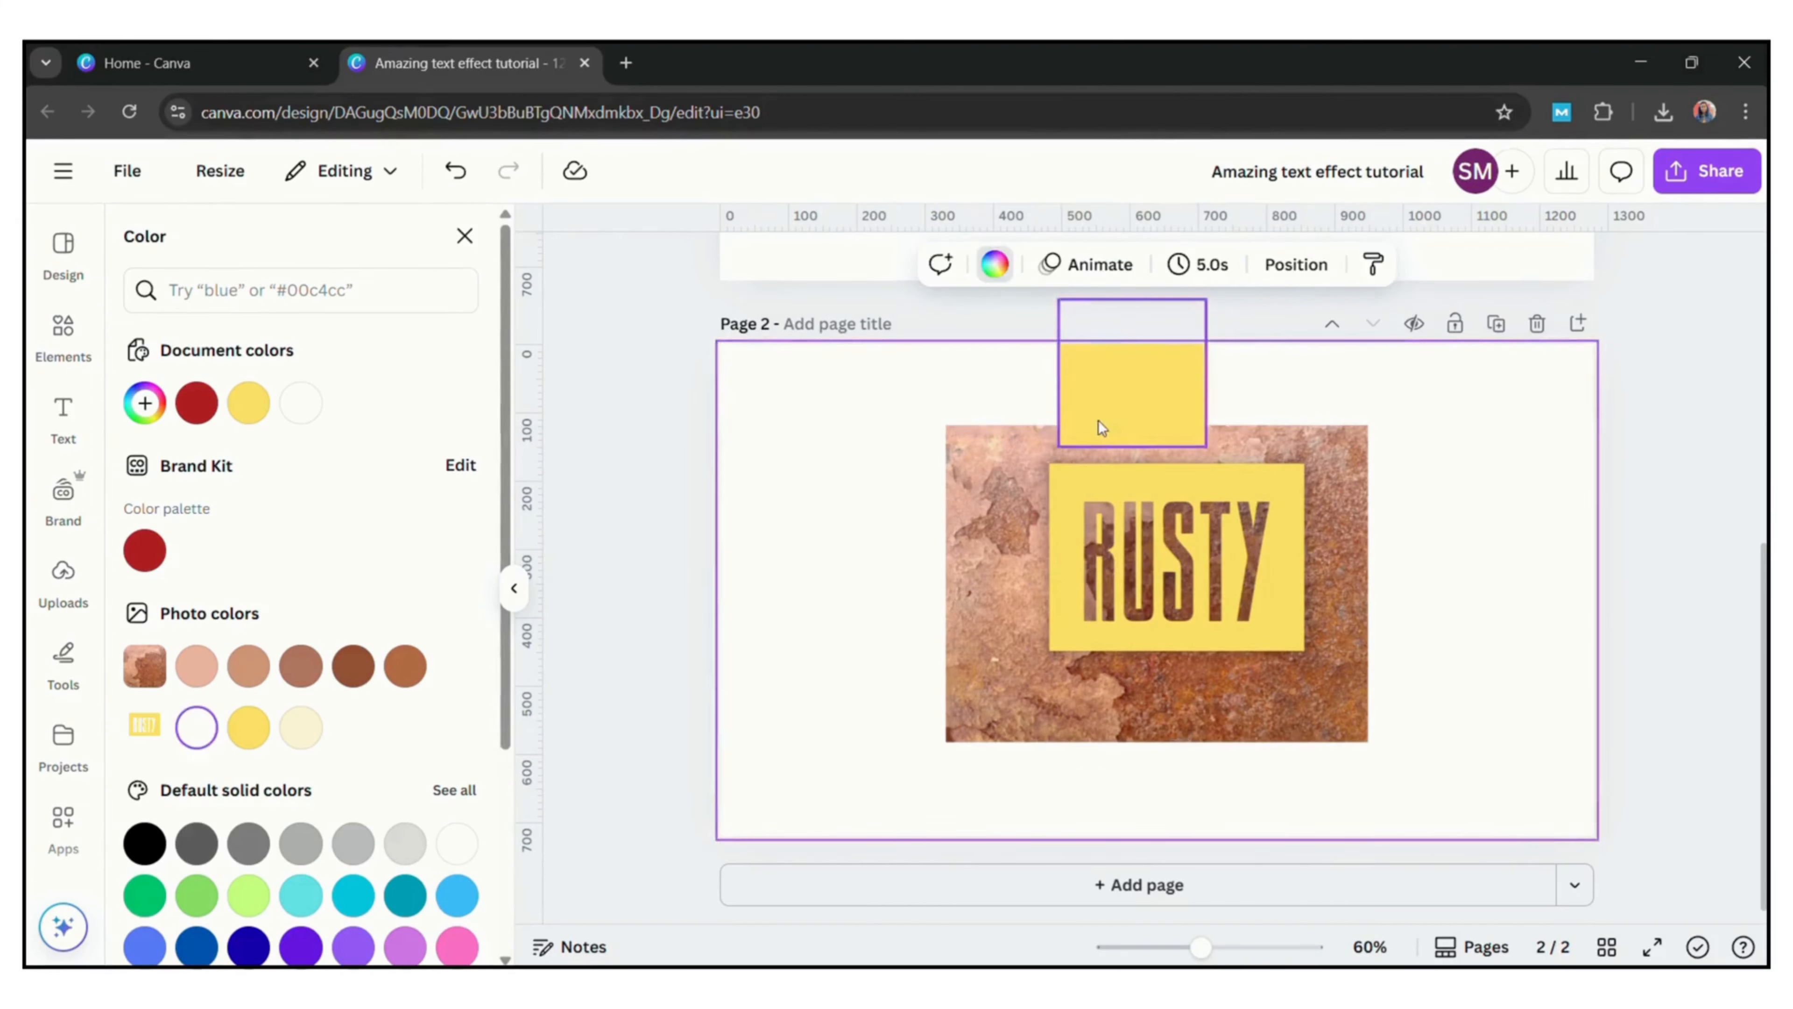
Stretch the yellow square across the full page width and cover the rust photo around the RUSTY letters with yellow rectangles.
{"action": "left_click", "coordinate": [1098, 424]}
{"action": "left_click_drag", "start_coordinate": [1205, 373], "coordinate": [1610, 534]}
{"action": "left_click_drag", "start_coordinate": [1060, 375], "coordinate": [706, 413]}
{"action": "left_click_drag", "start_coordinate": [1143, 445], "coordinate": [1158, 463]}
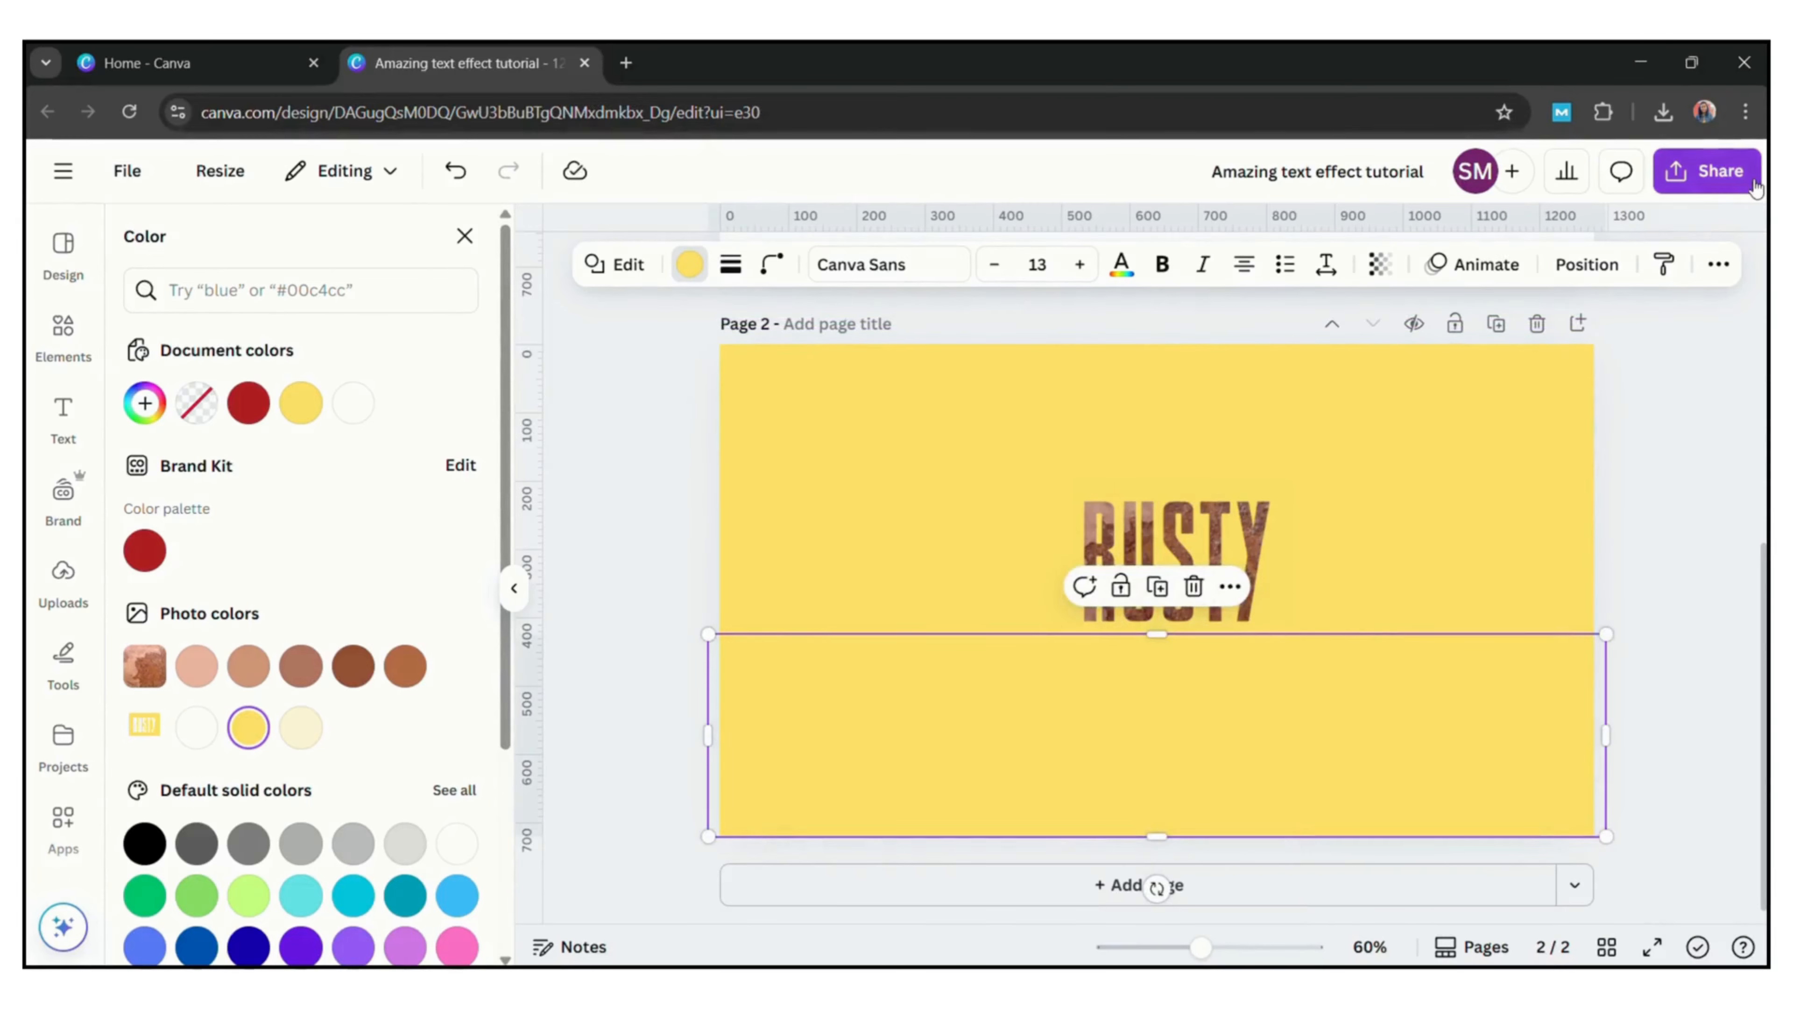
Download only the current page, page 2, of the design.
{"action": "left_click", "coordinate": [1756, 185]}
{"action": "left_click", "coordinate": [1357, 642]}
{"action": "left_click", "coordinate": [1708, 660]}
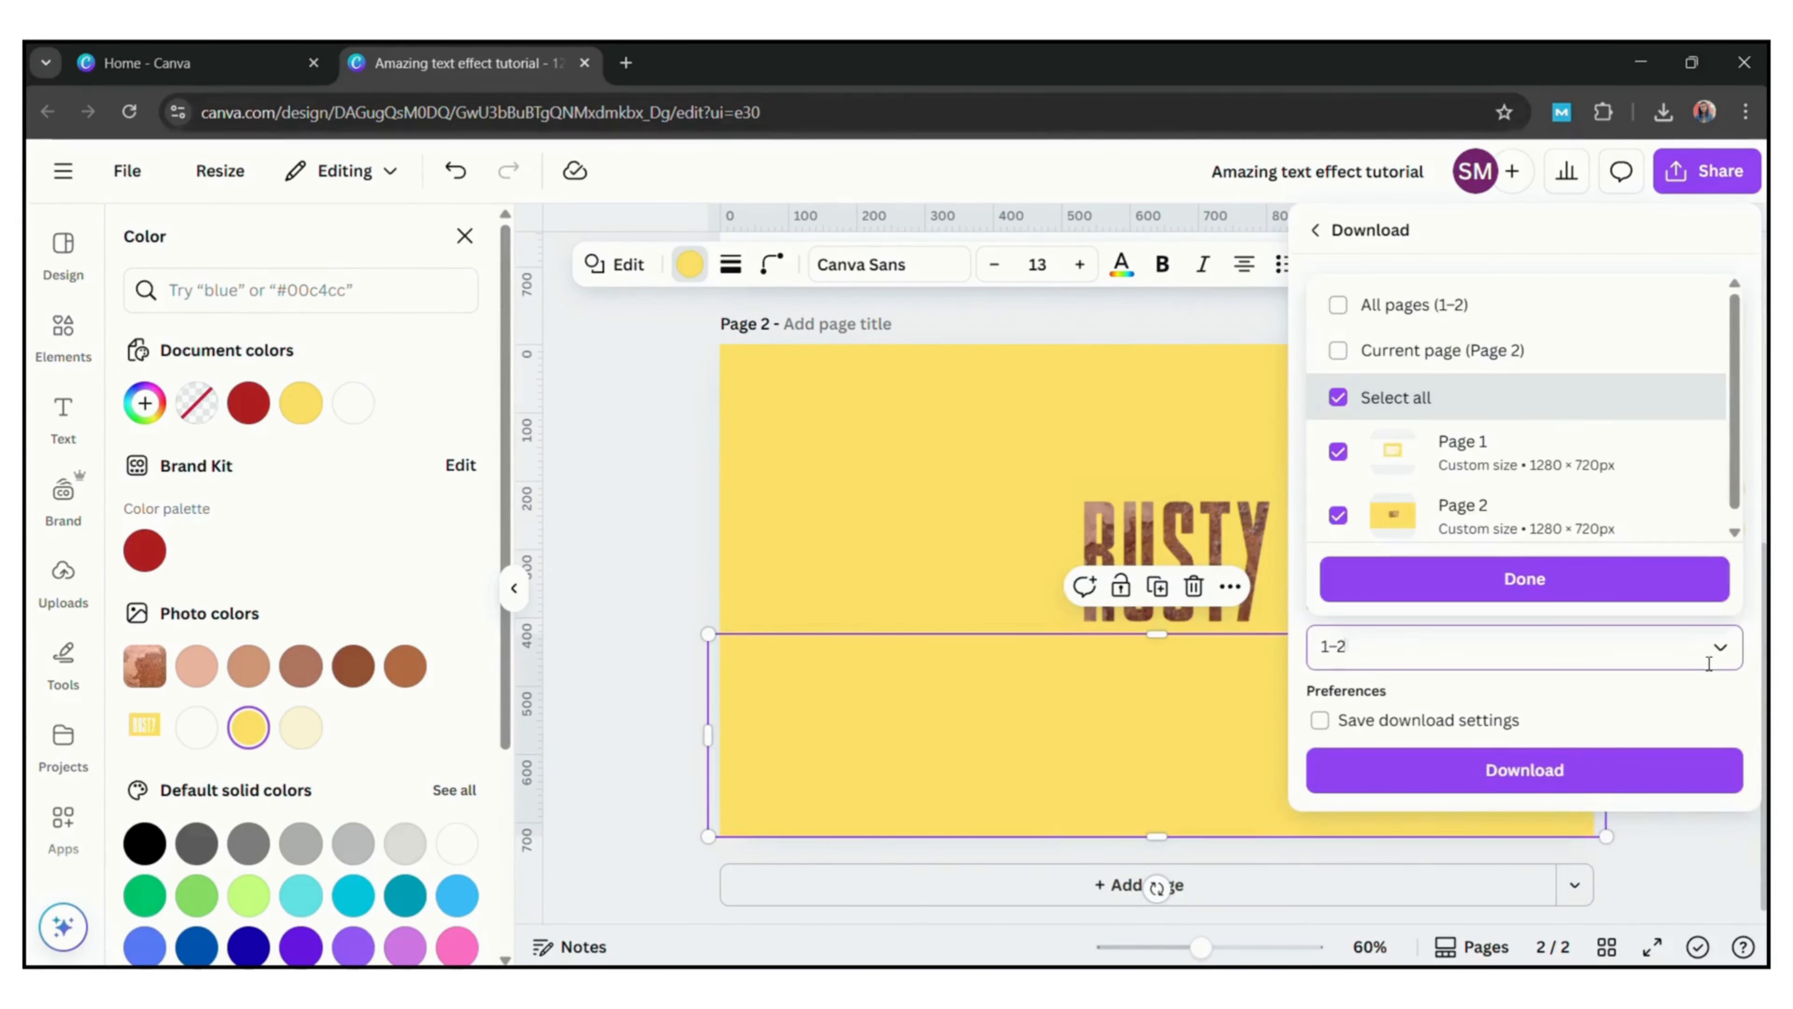
{"action": "left_click", "coordinate": [1389, 351]}
{"action": "left_click", "coordinate": [1521, 578]}
{"action": "left_click", "coordinate": [1517, 769]}
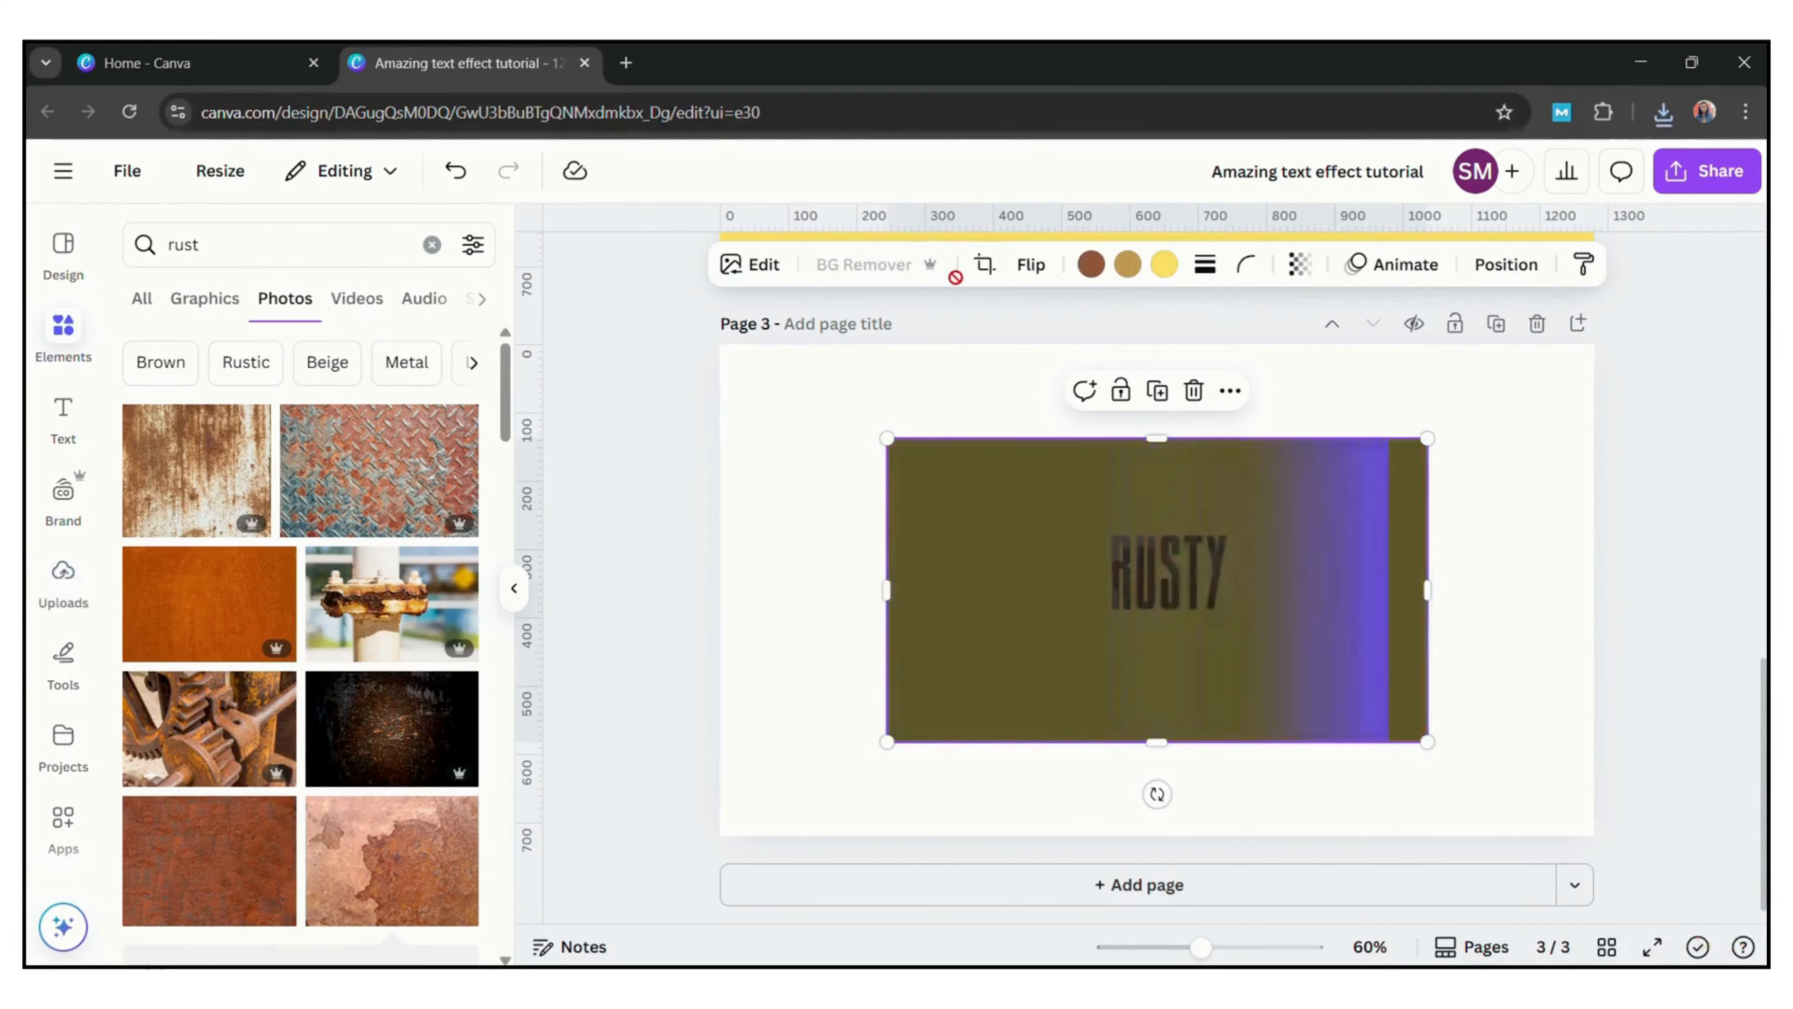
Crop the background-free RUSTY image on page 3 to the word, enlarge it and center it on the page.
{"action": "left_click_drag", "start_coordinate": [887, 589], "coordinate": [1114, 670]}
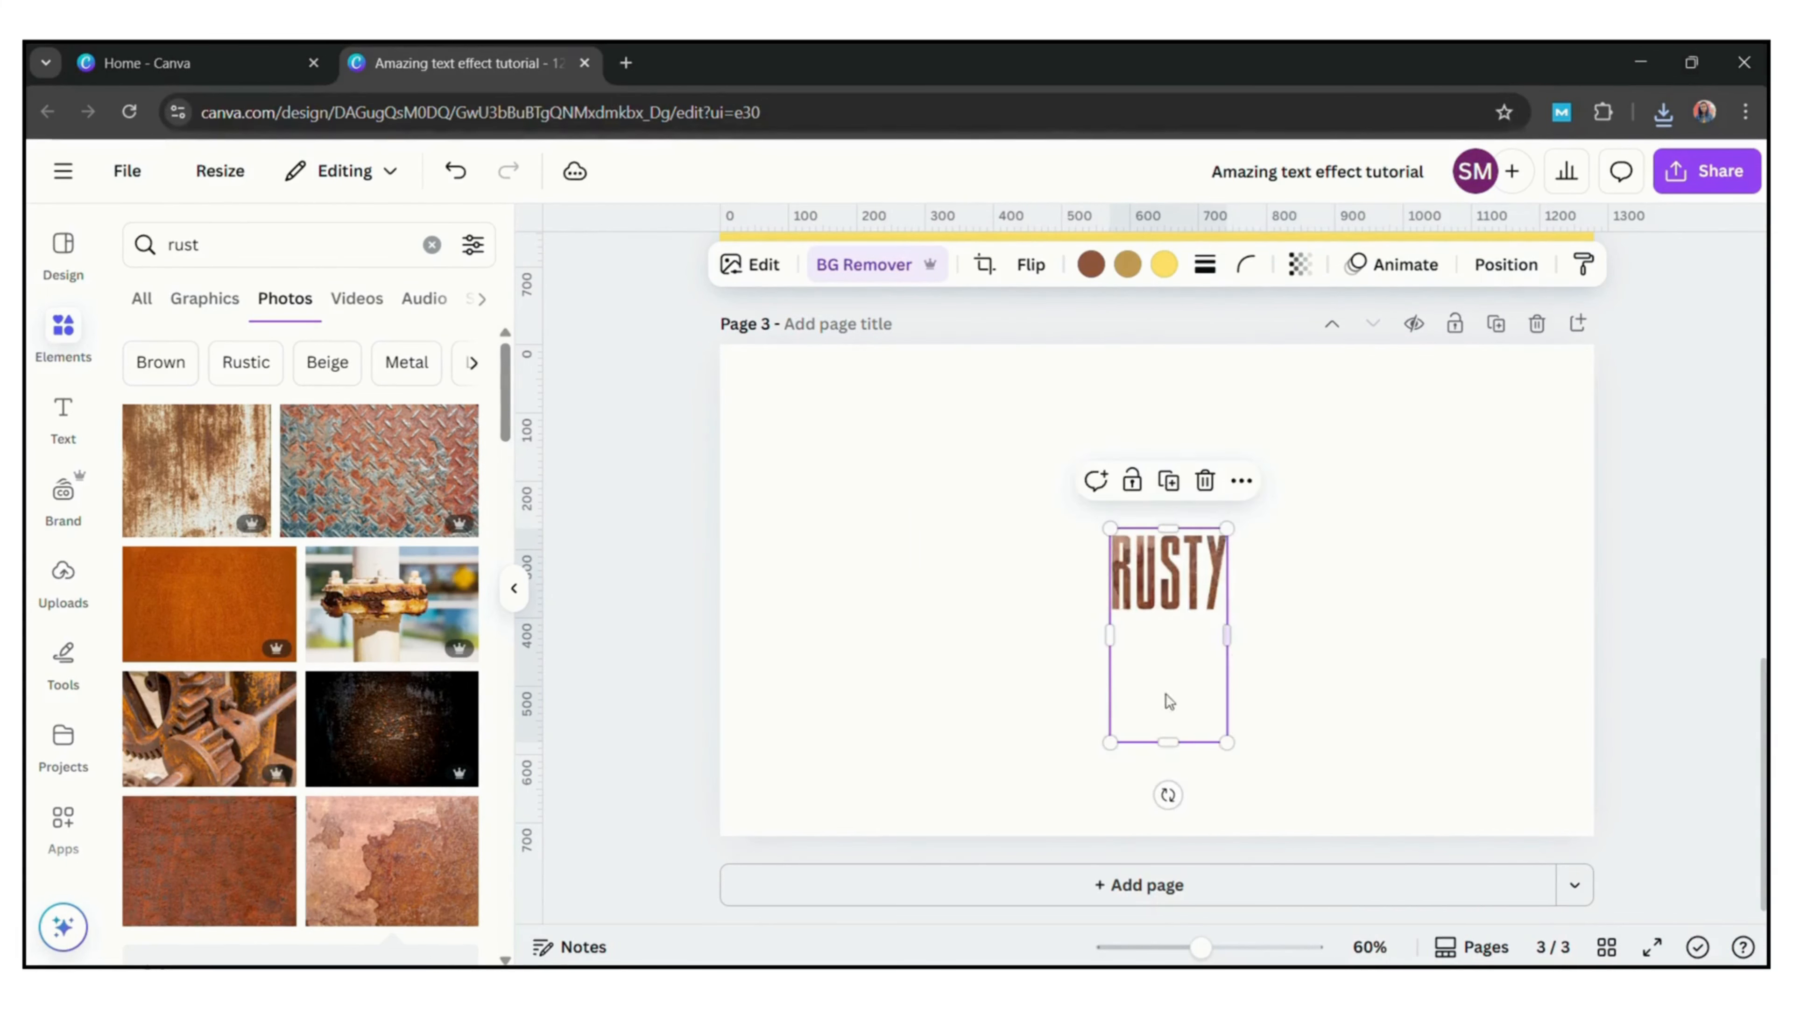
{"action": "left_click_drag", "start_coordinate": [1193, 679], "coordinate": [1513, 801]}
{"action": "left_click_drag", "start_coordinate": [1377, 700], "coordinate": [1228, 622]}
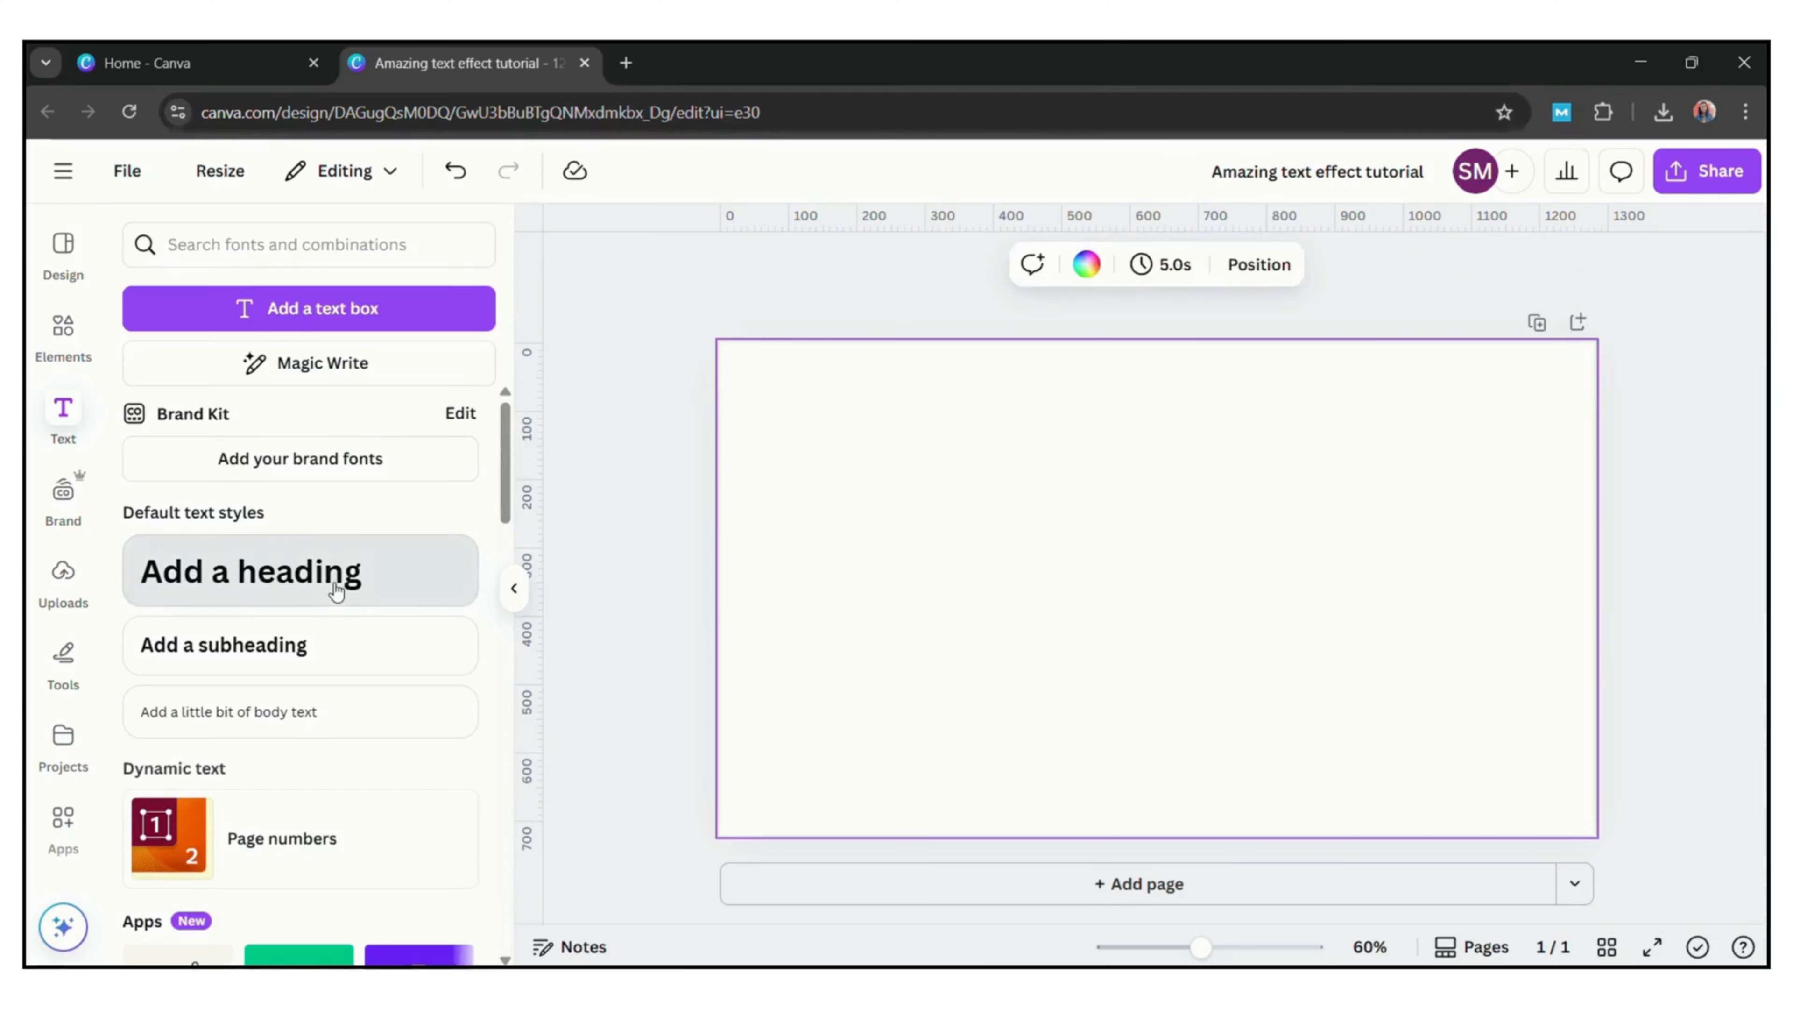
Add a heading reading "brick" to the blank page and set its font to Bangers.
{"action": "left_click", "coordinate": [336, 590]}
{"action": "type", "text": "brick"}
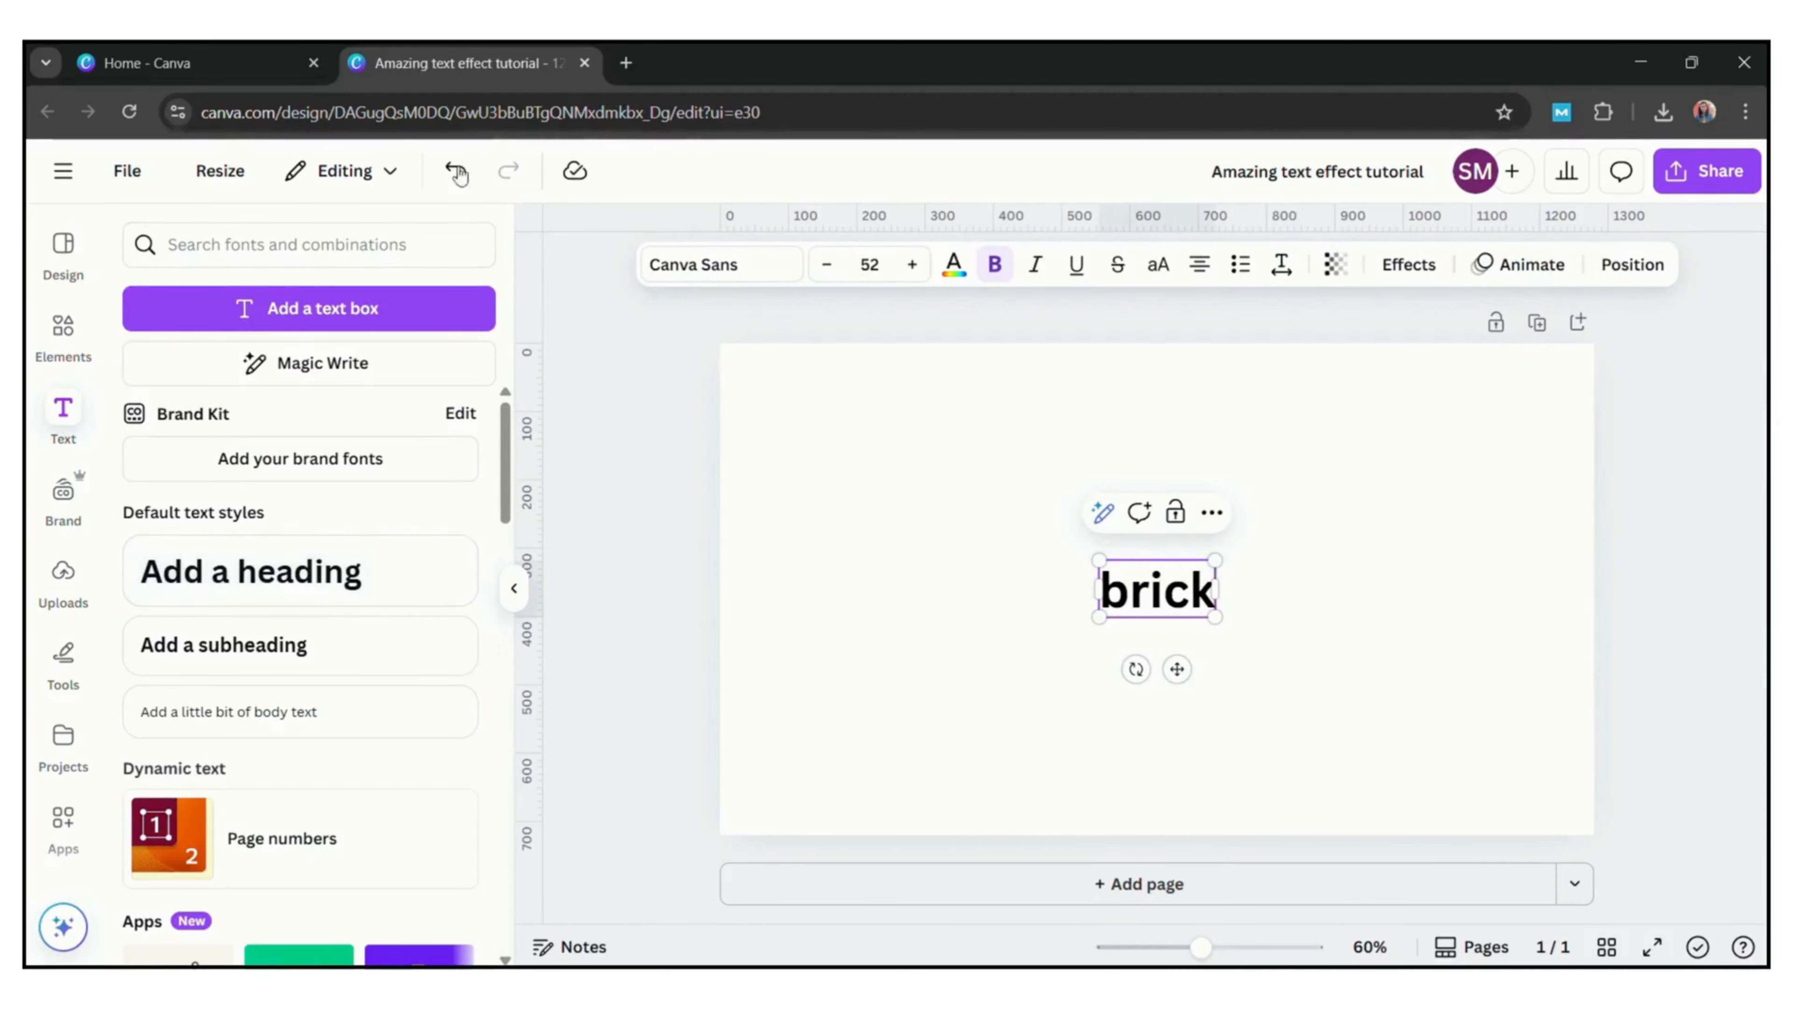
{"action": "left_click", "coordinate": [732, 261]}
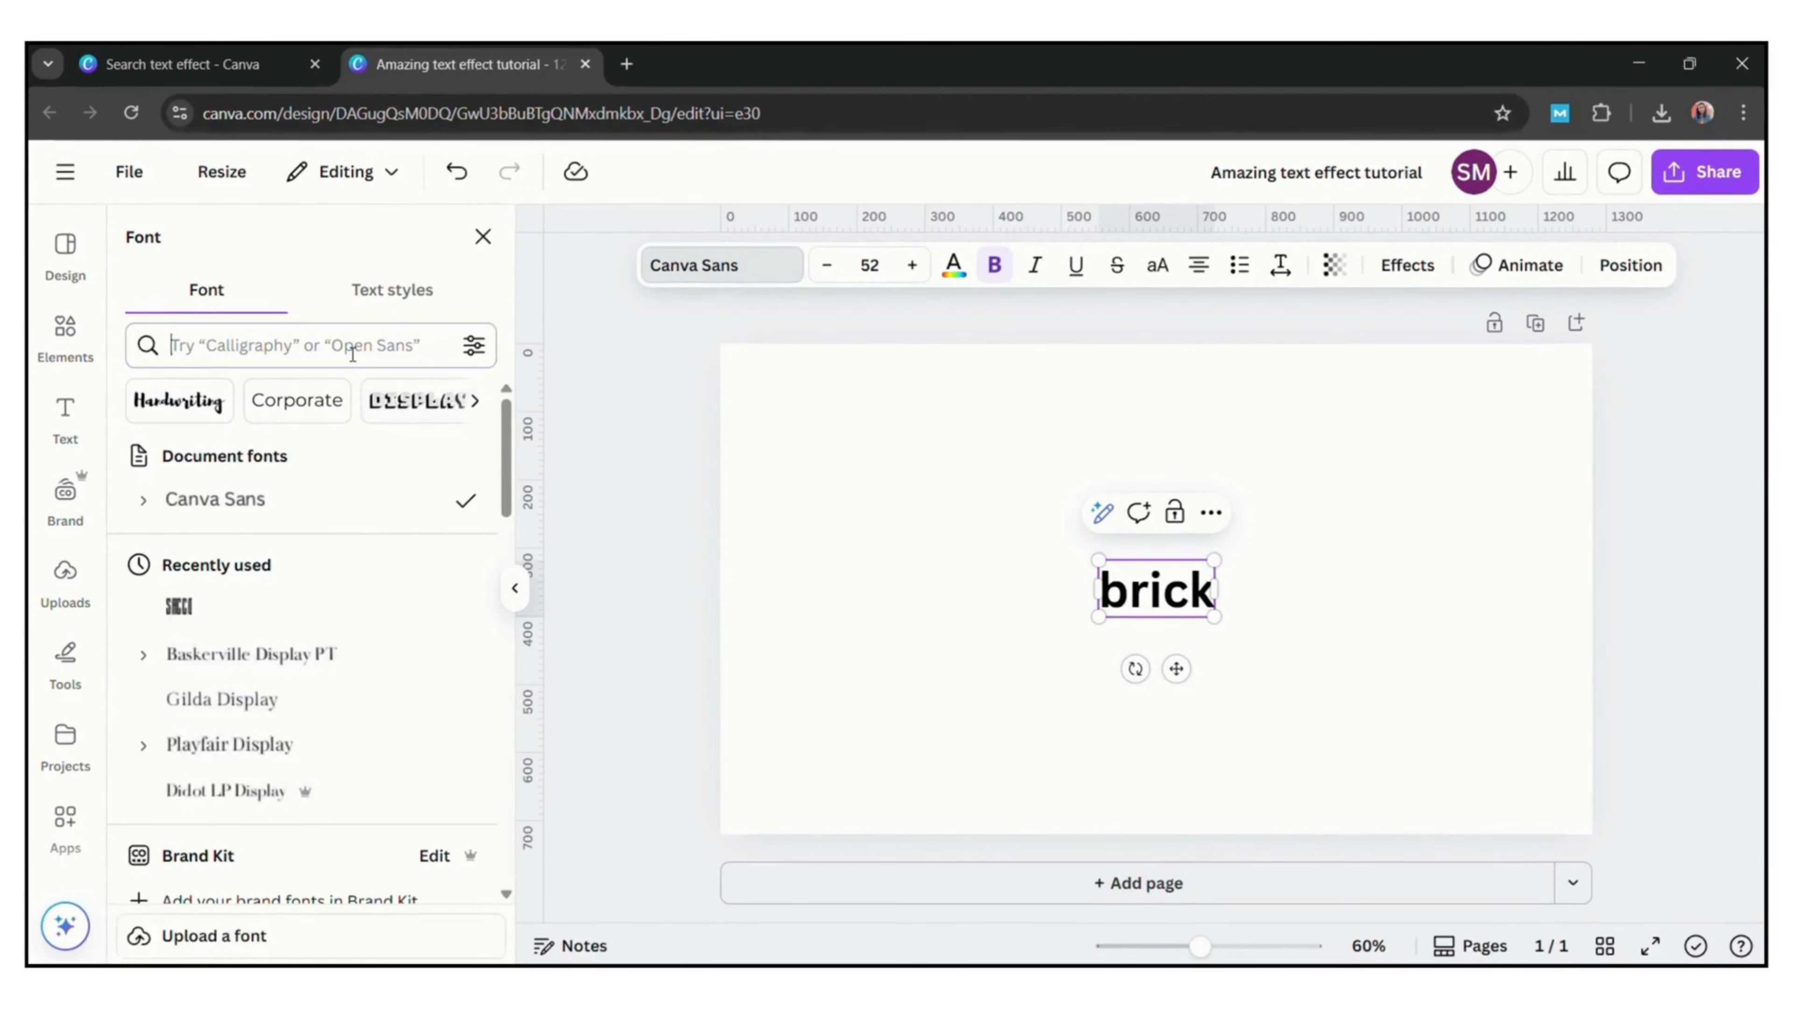
{"action": "type", "text": "bang"}
{"action": "left_click", "coordinate": [195, 452]}
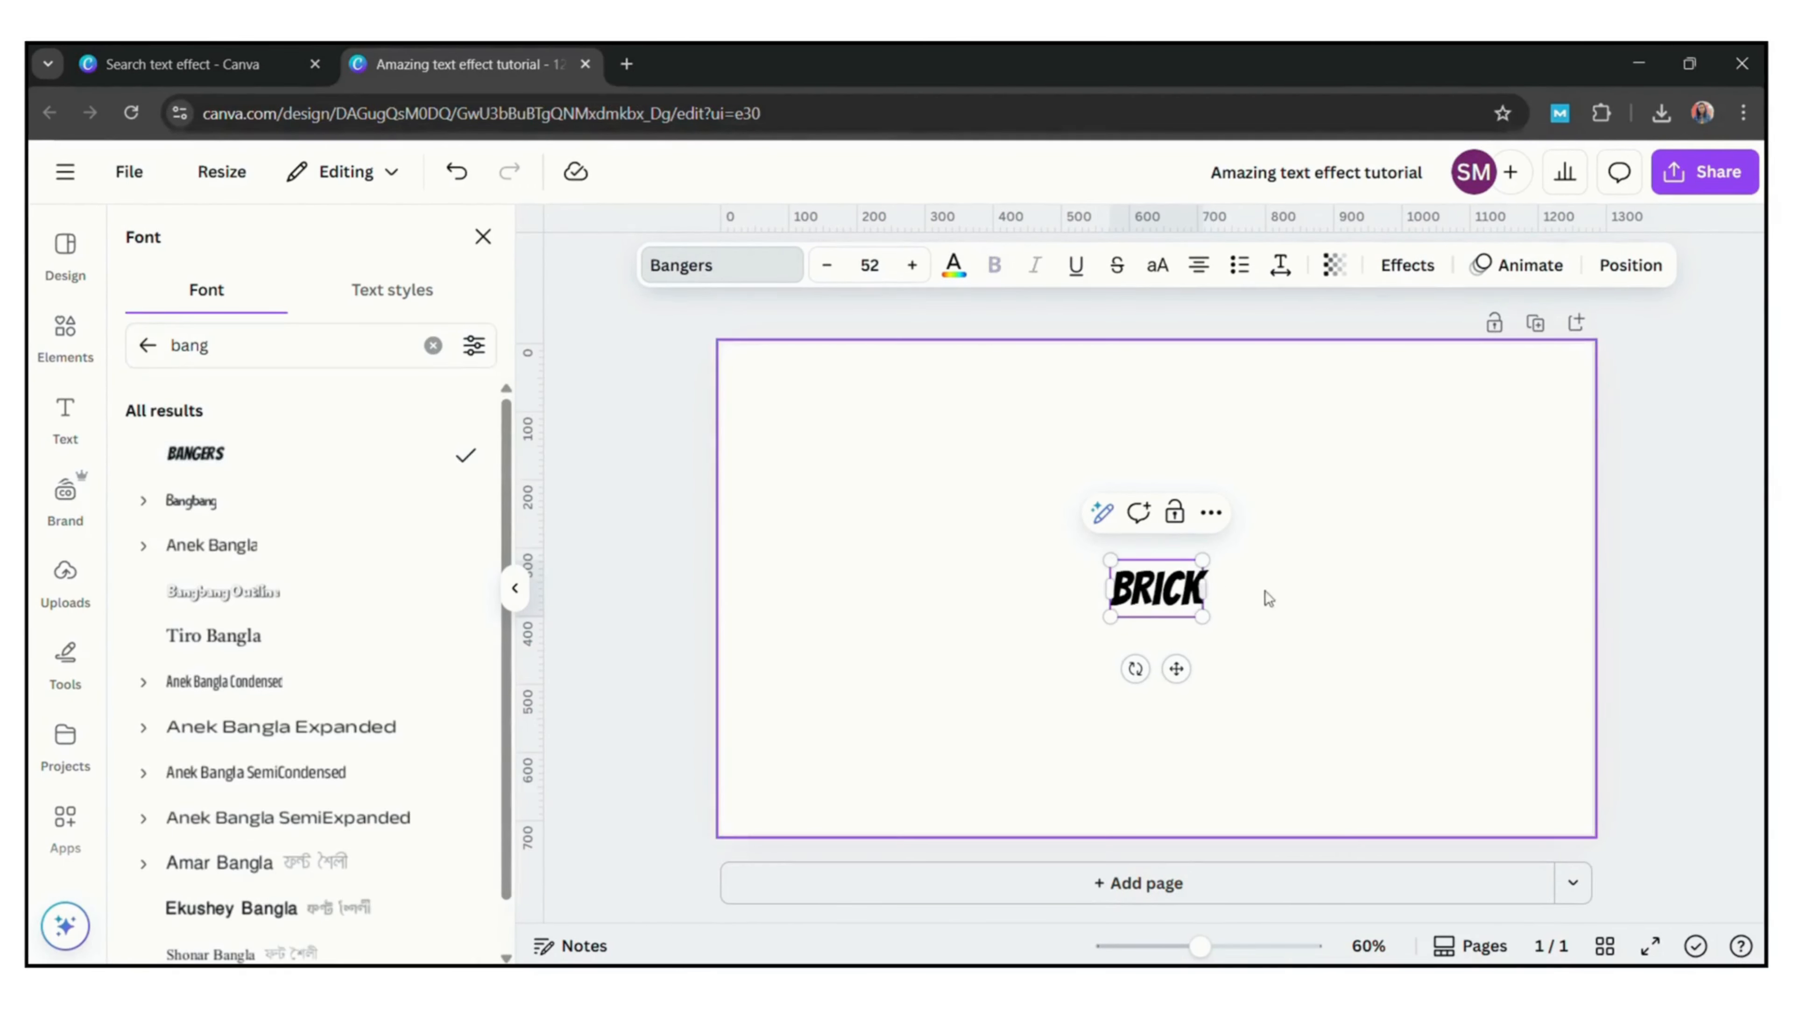
Enlarge the BRICK heading to about size 187 and center it on the page.
{"action": "left_click_drag", "start_coordinate": [1112, 562], "coordinate": [871, 412]}
{"action": "left_click", "coordinate": [1400, 561]}
{"action": "left_click_drag", "start_coordinate": [1060, 528], "coordinate": [1180, 601]}
{"action": "left_click", "coordinate": [907, 466]}
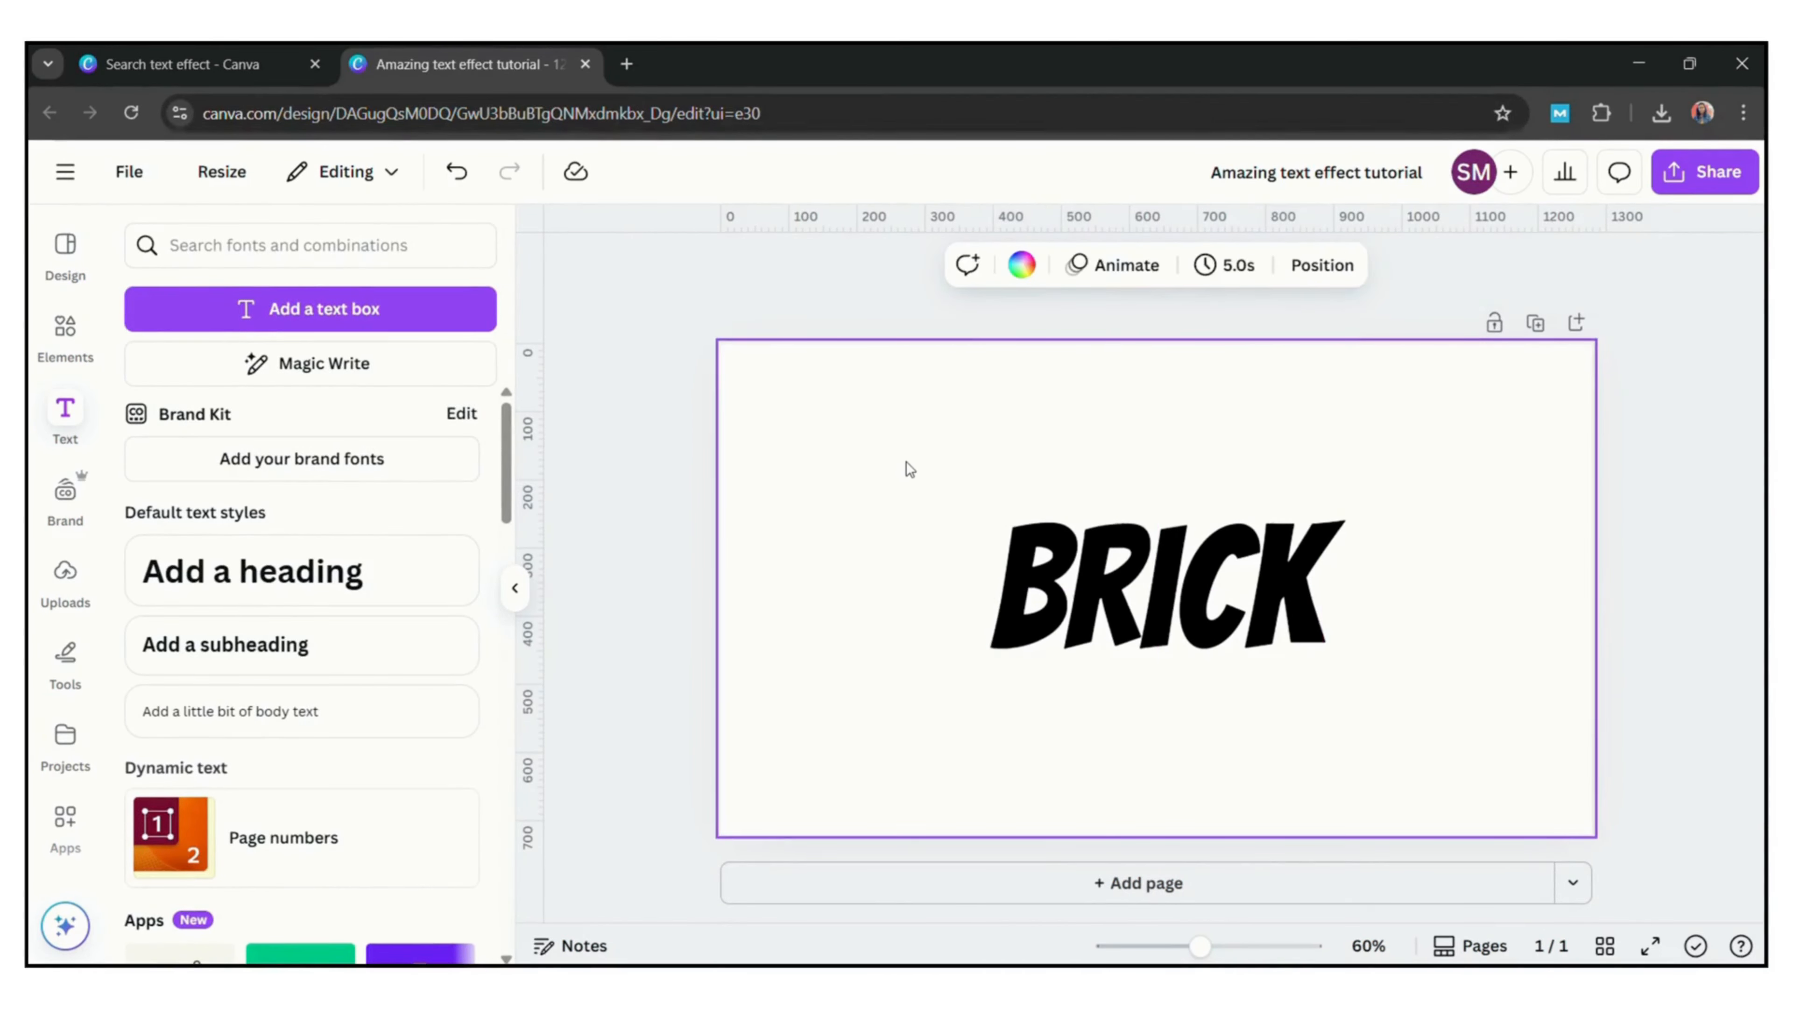
Add a square, color it yellow and stretch it into a rectangle that covers the whole BRICK text.
{"action": "key", "text": "r"}
{"action": "left_click", "coordinate": [689, 264]}
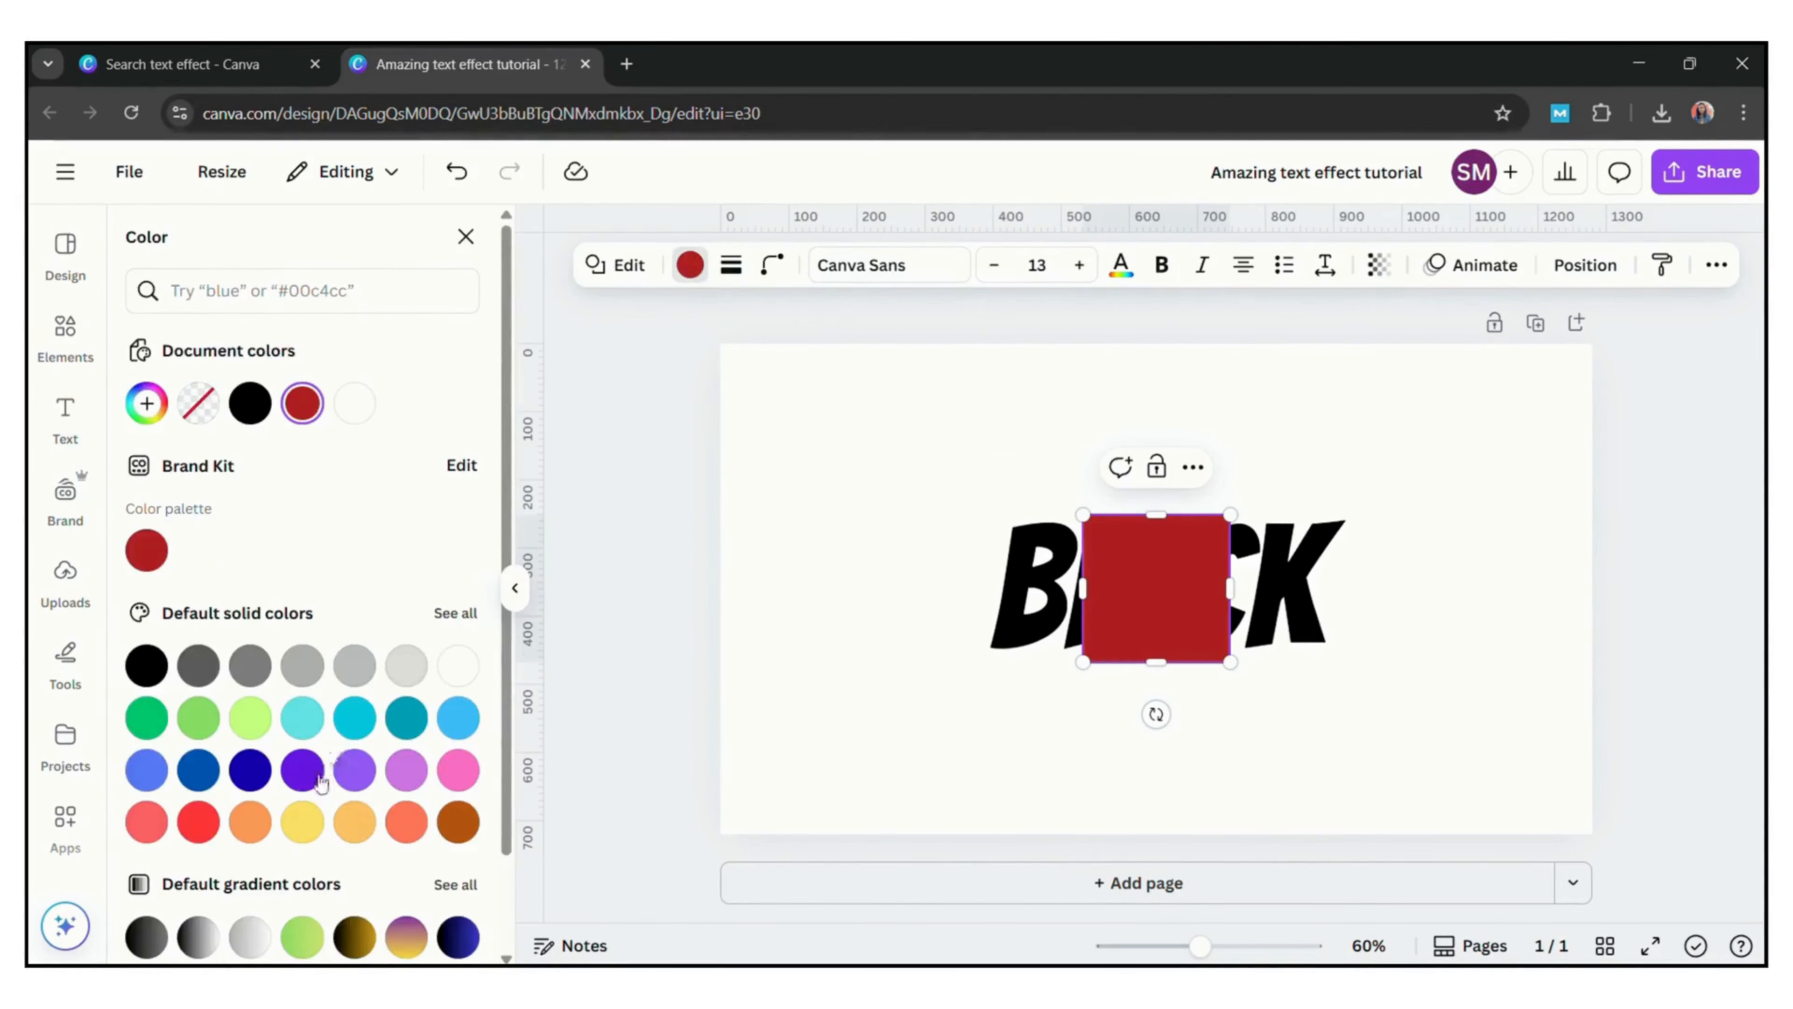
{"action": "left_click", "coordinate": [302, 821]}
{"action": "left_click_drag", "start_coordinate": [1083, 588], "coordinate": [945, 588]}
{"action": "left_click_drag", "start_coordinate": [1230, 589], "coordinate": [1399, 588]}
{"action": "left_click_drag", "start_coordinate": [1181, 527], "coordinate": [1181, 463]}
{"action": "left_click_drag", "start_coordinate": [1172, 664], "coordinate": [1172, 722]}
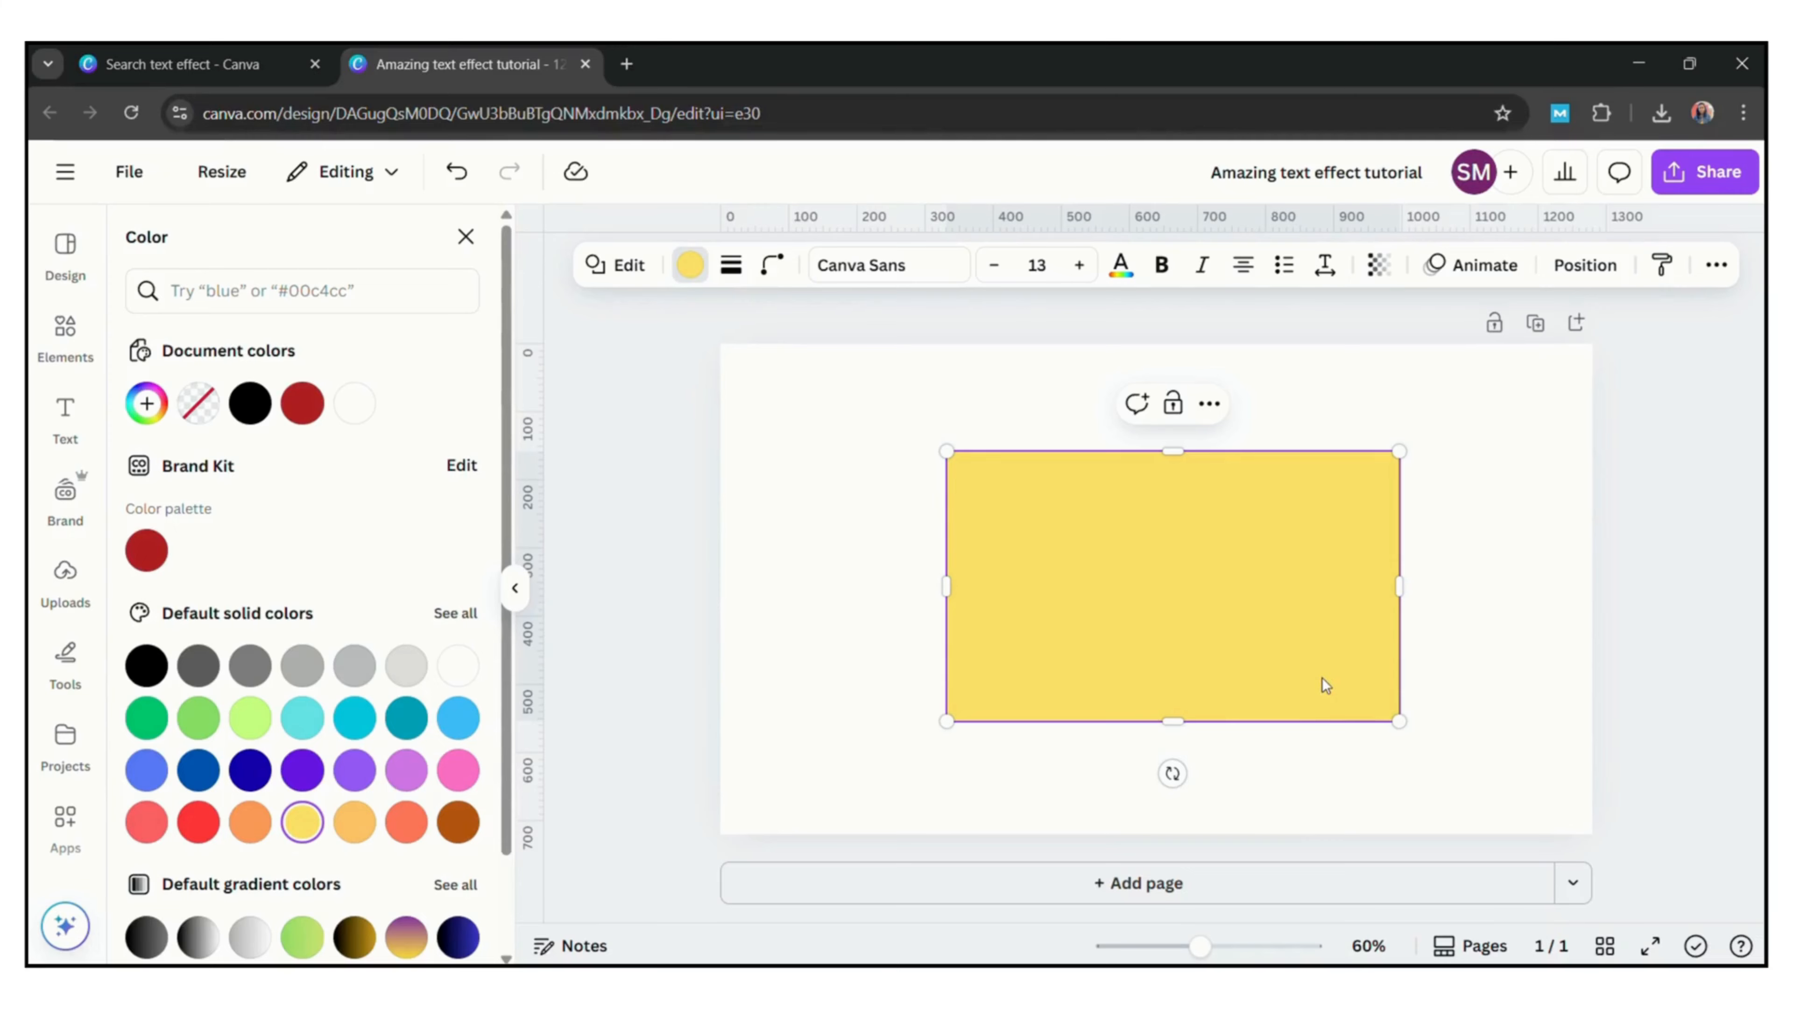
Send the yellow rectangle behind the BRICK text.
{"action": "left_click", "coordinate": [800, 500]}
{"action": "right_click", "coordinate": [1197, 534]}
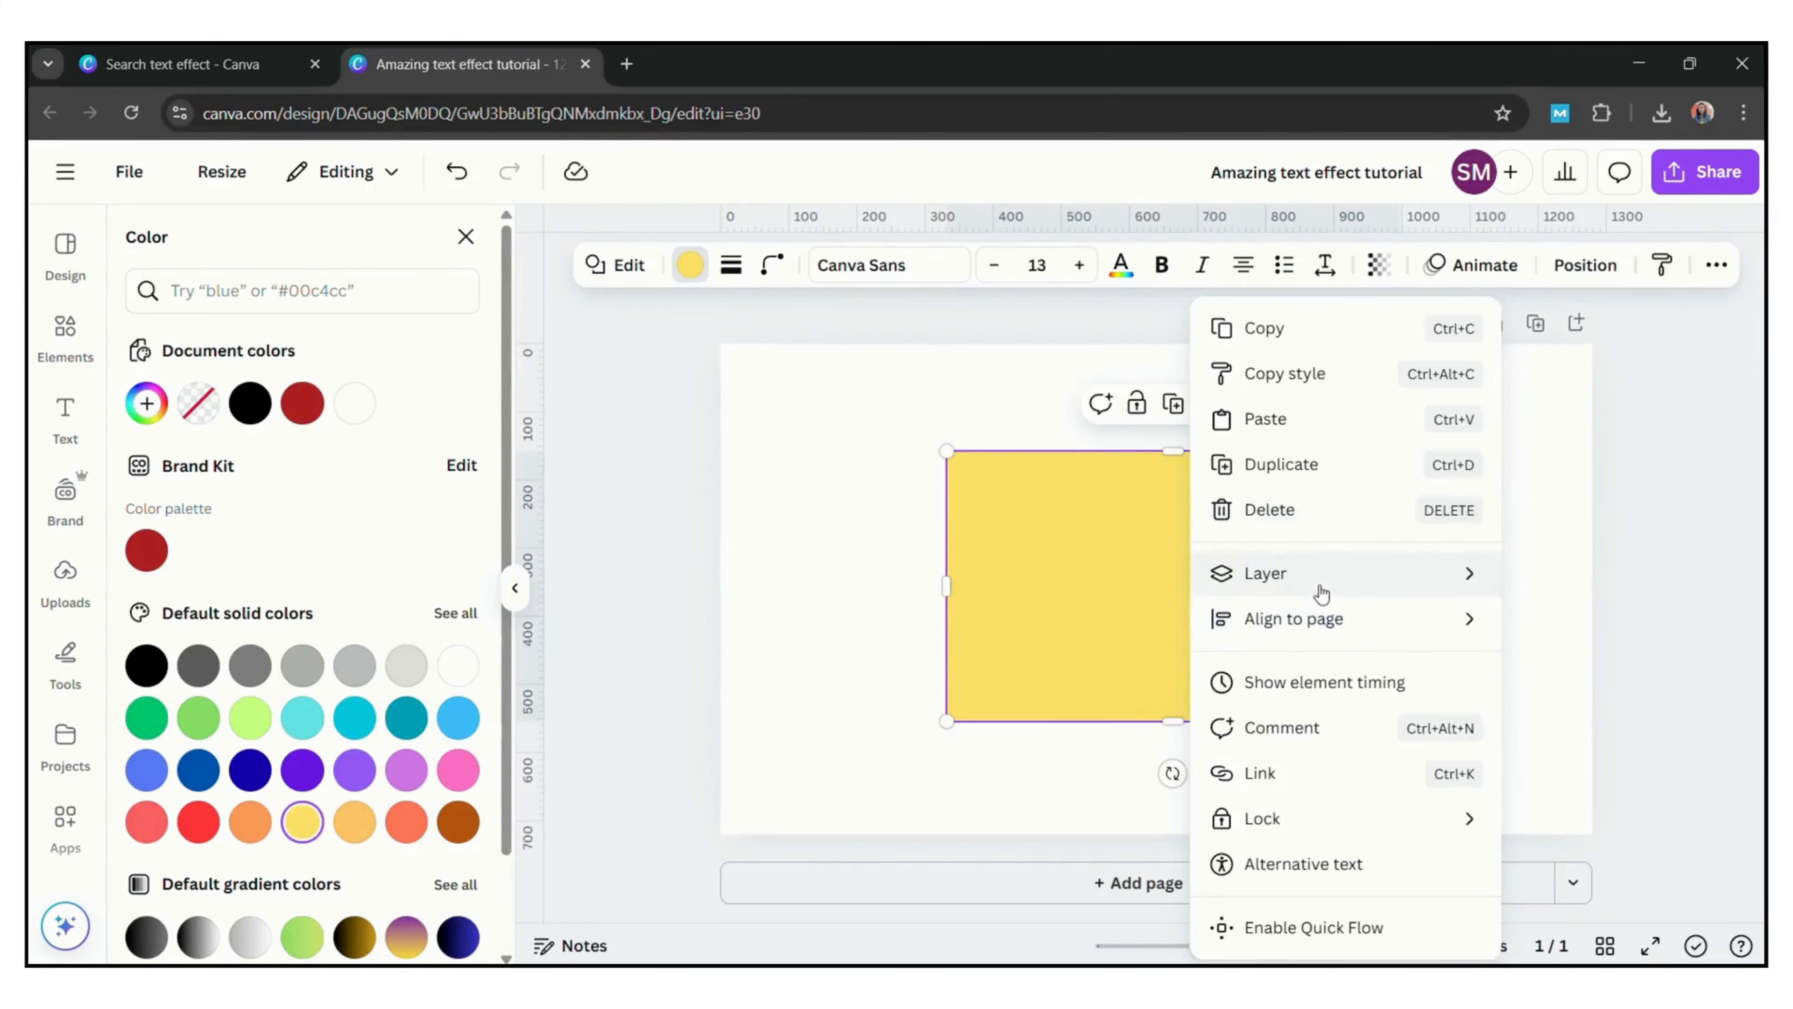
{"action": "mouse_move", "coordinate": [1321, 594]}
{"action": "left_click", "coordinate": [1001, 734]}
Change the BRICK text color to white and center the yellow rectangle on the page behind it.
{"action": "left_click", "coordinate": [1122, 572]}
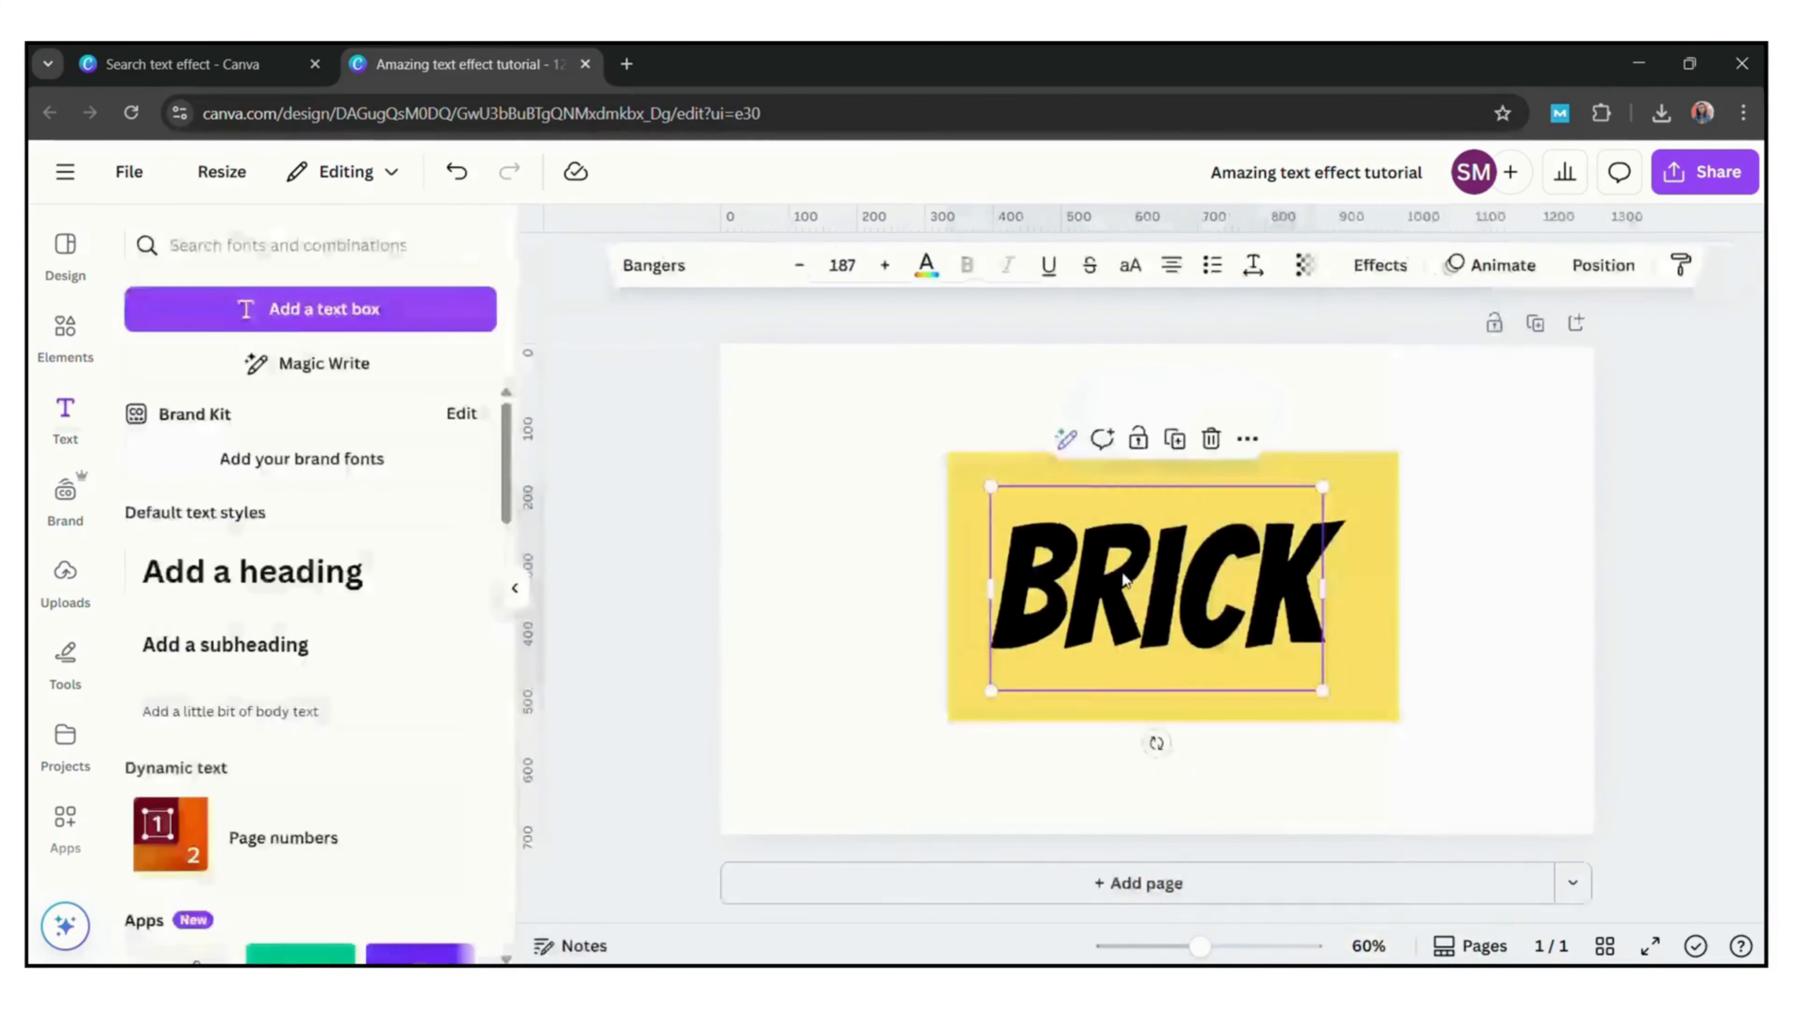
{"action": "left_click", "coordinate": [926, 265]}
{"action": "left_click", "coordinate": [330, 422]}
{"action": "left_click", "coordinate": [1308, 437]}
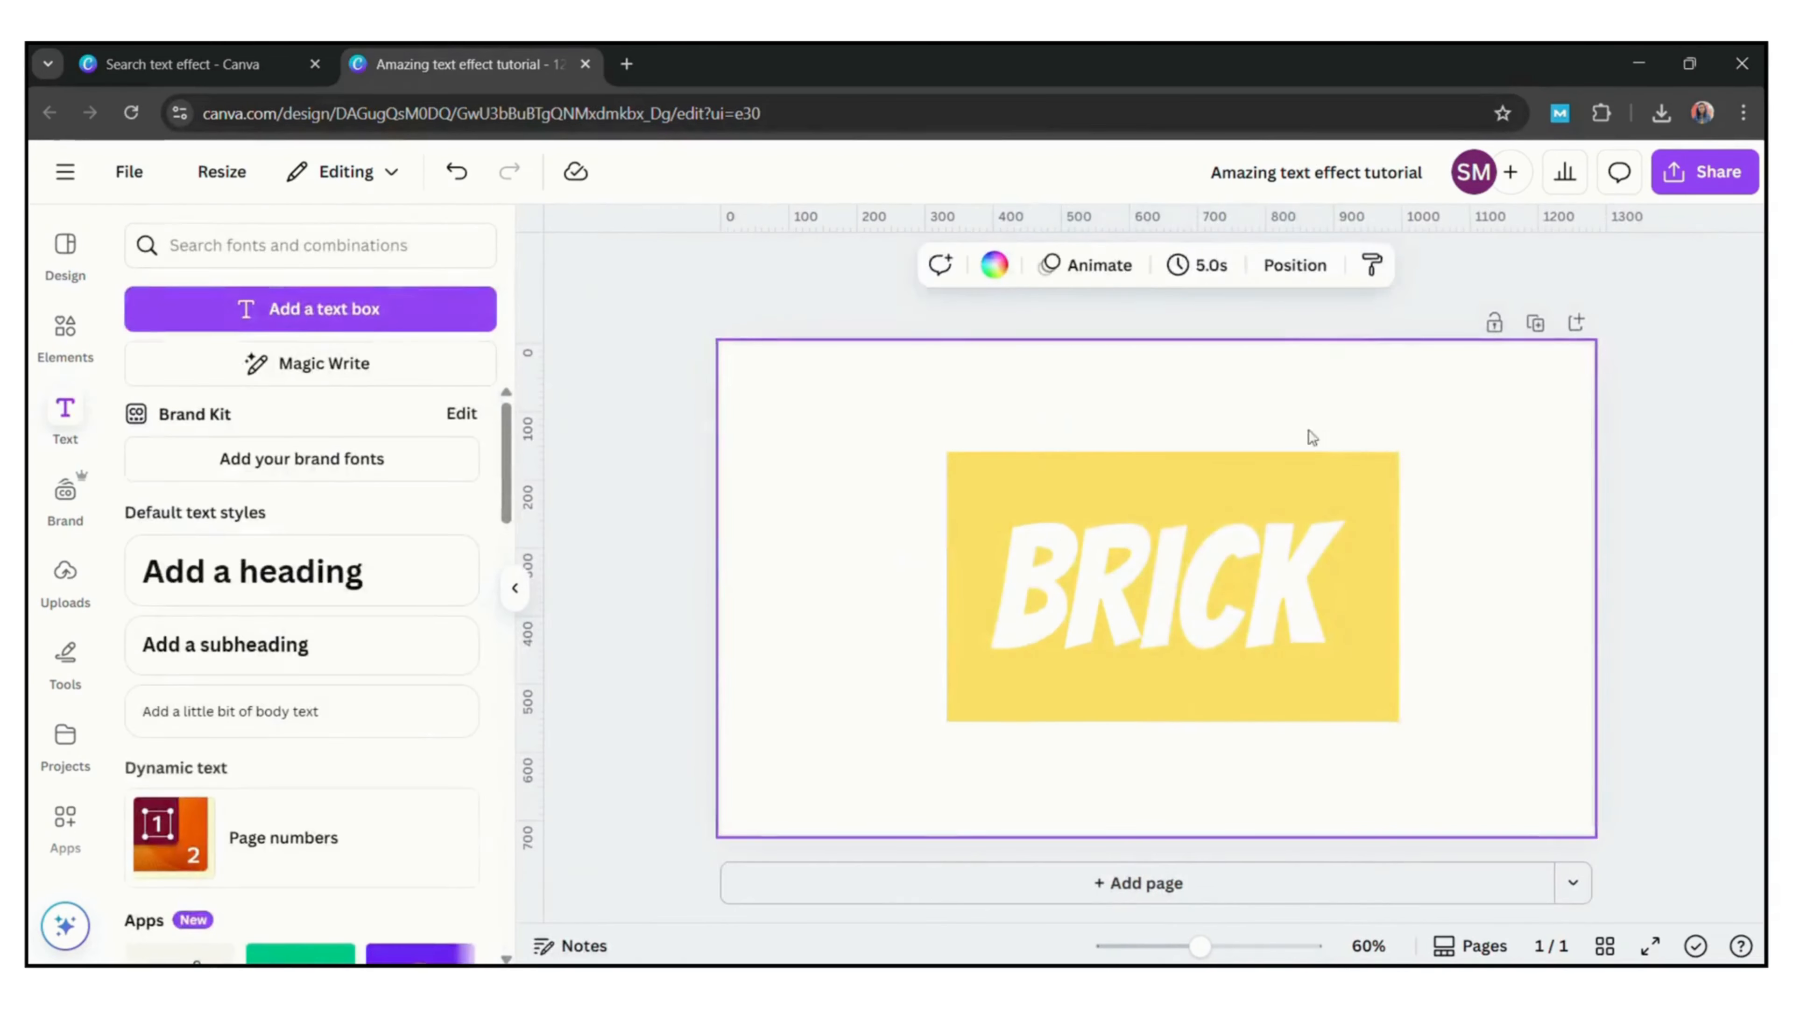
{"action": "left_click_drag", "start_coordinate": [1354, 484], "coordinate": [1342, 487]}
{"action": "left_click", "coordinate": [1499, 495]}
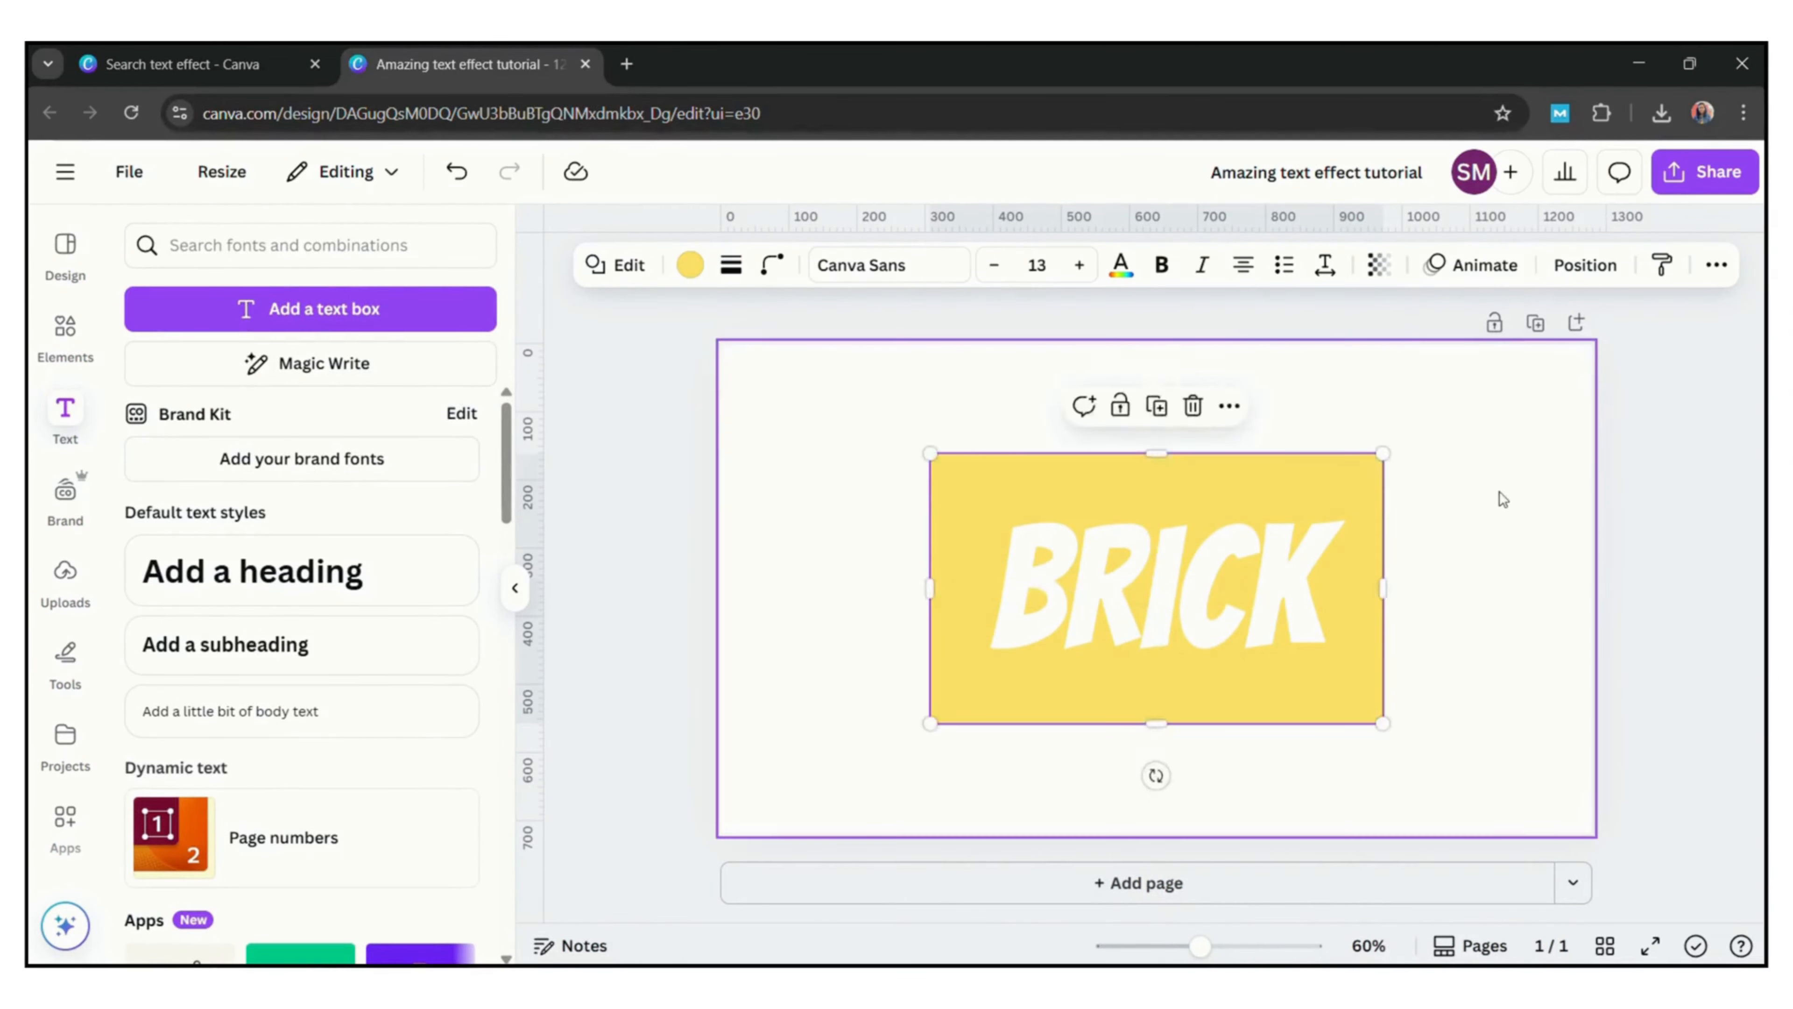
Download the BRICK design as a PNG at 1,280 × 720 px.
{"action": "left_click", "coordinate": [1701, 172]}
{"action": "left_click", "coordinate": [1357, 648]}
{"action": "left_click", "coordinate": [1523, 682]}
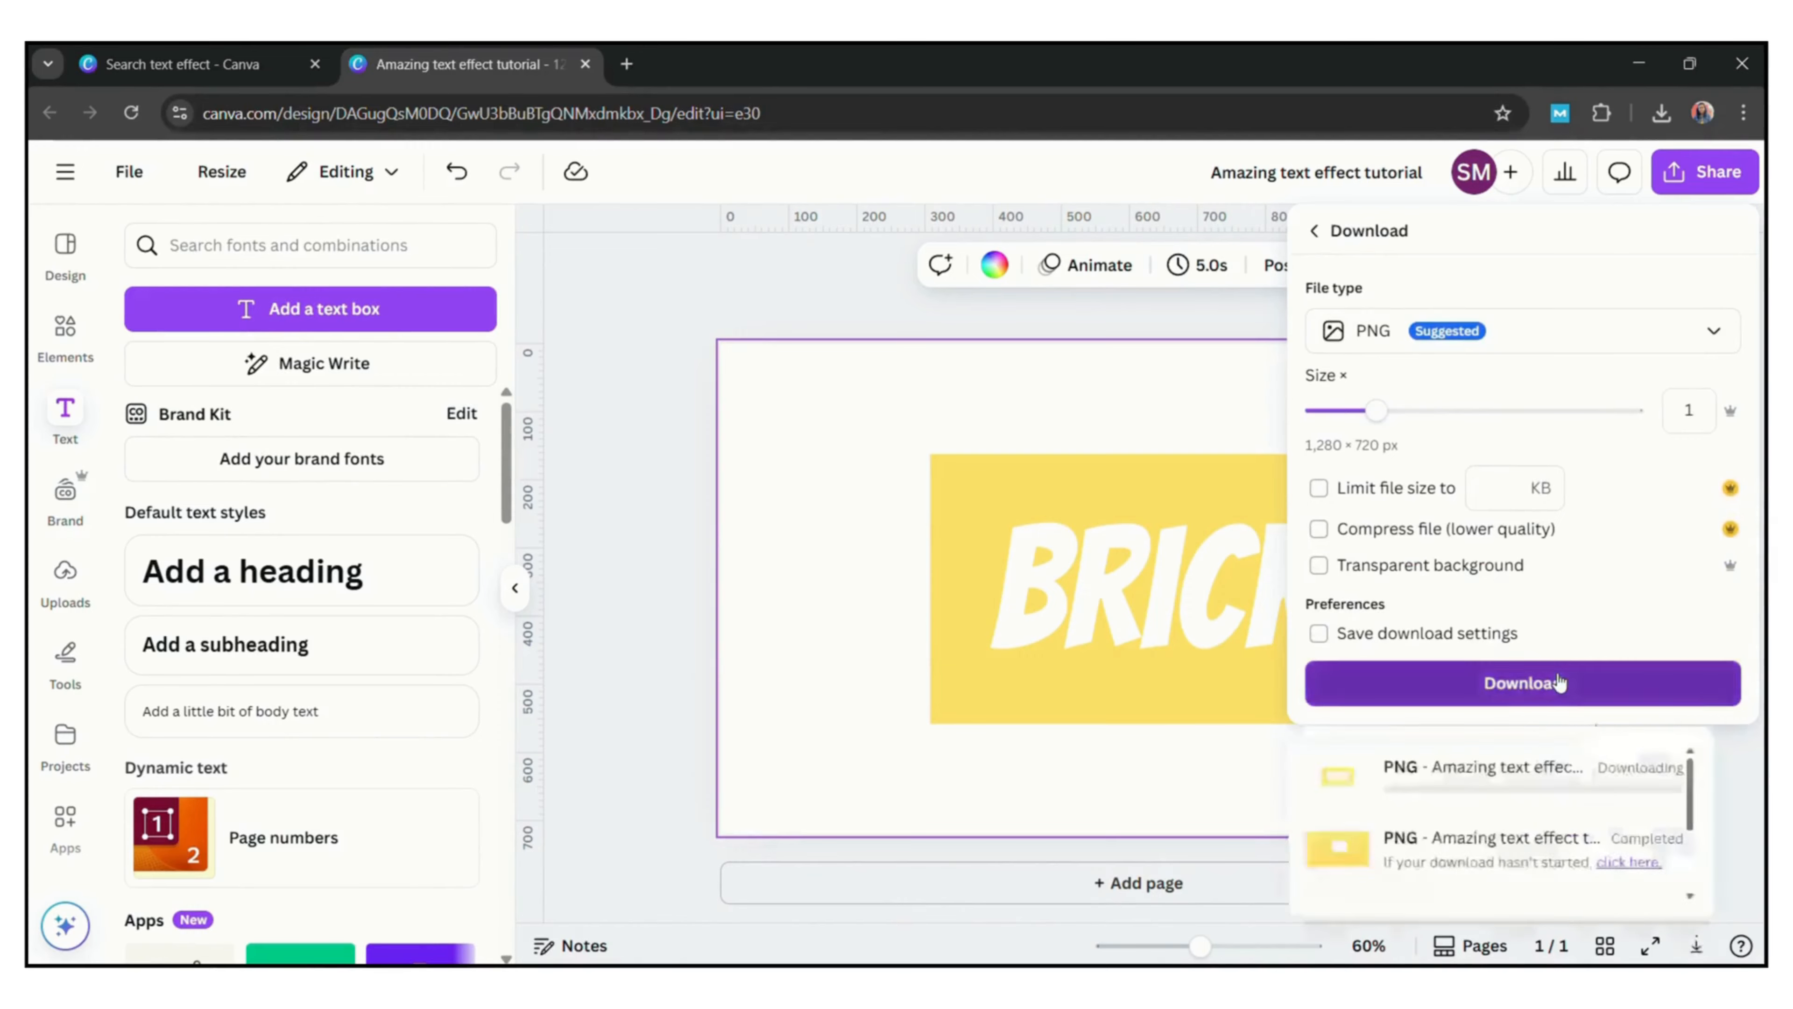
Add a second page and place the downloaded BRICK image on it.
{"action": "left_click", "coordinate": [1037, 883]}
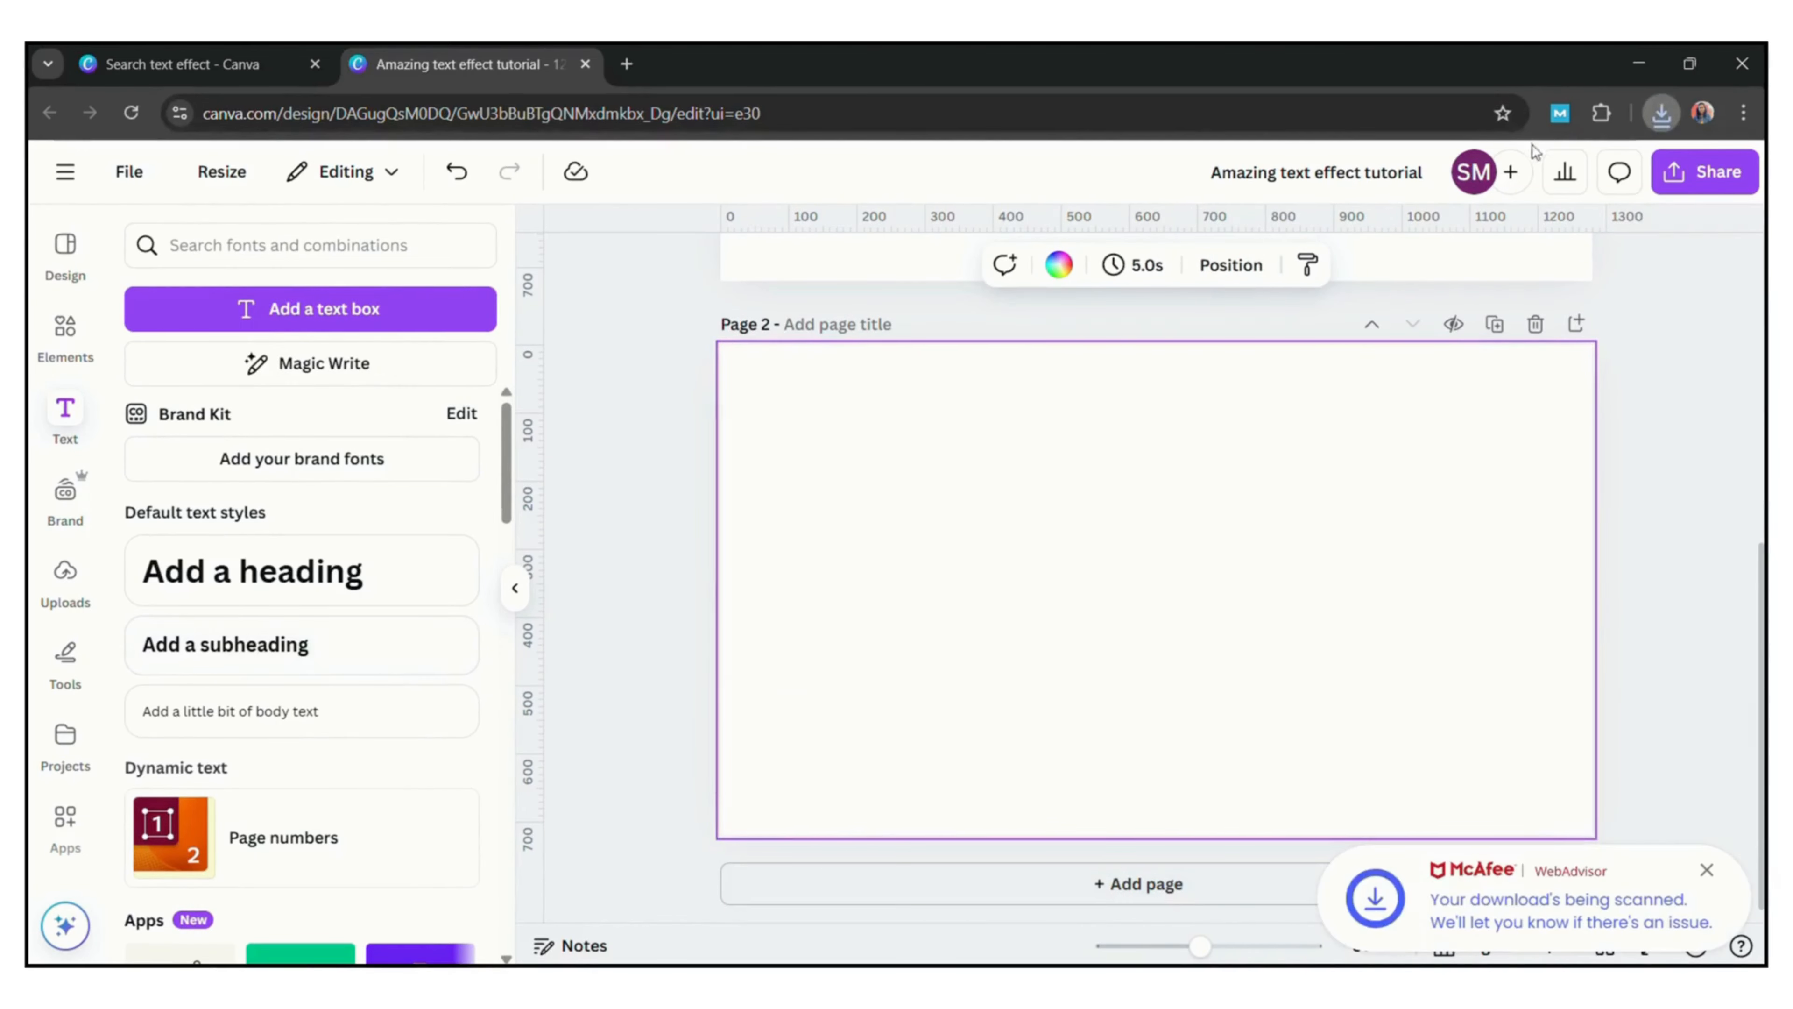
{"action": "left_click", "coordinate": [1665, 108]}
{"action": "left_click_drag", "start_coordinate": [1491, 181], "coordinate": [1098, 548]}
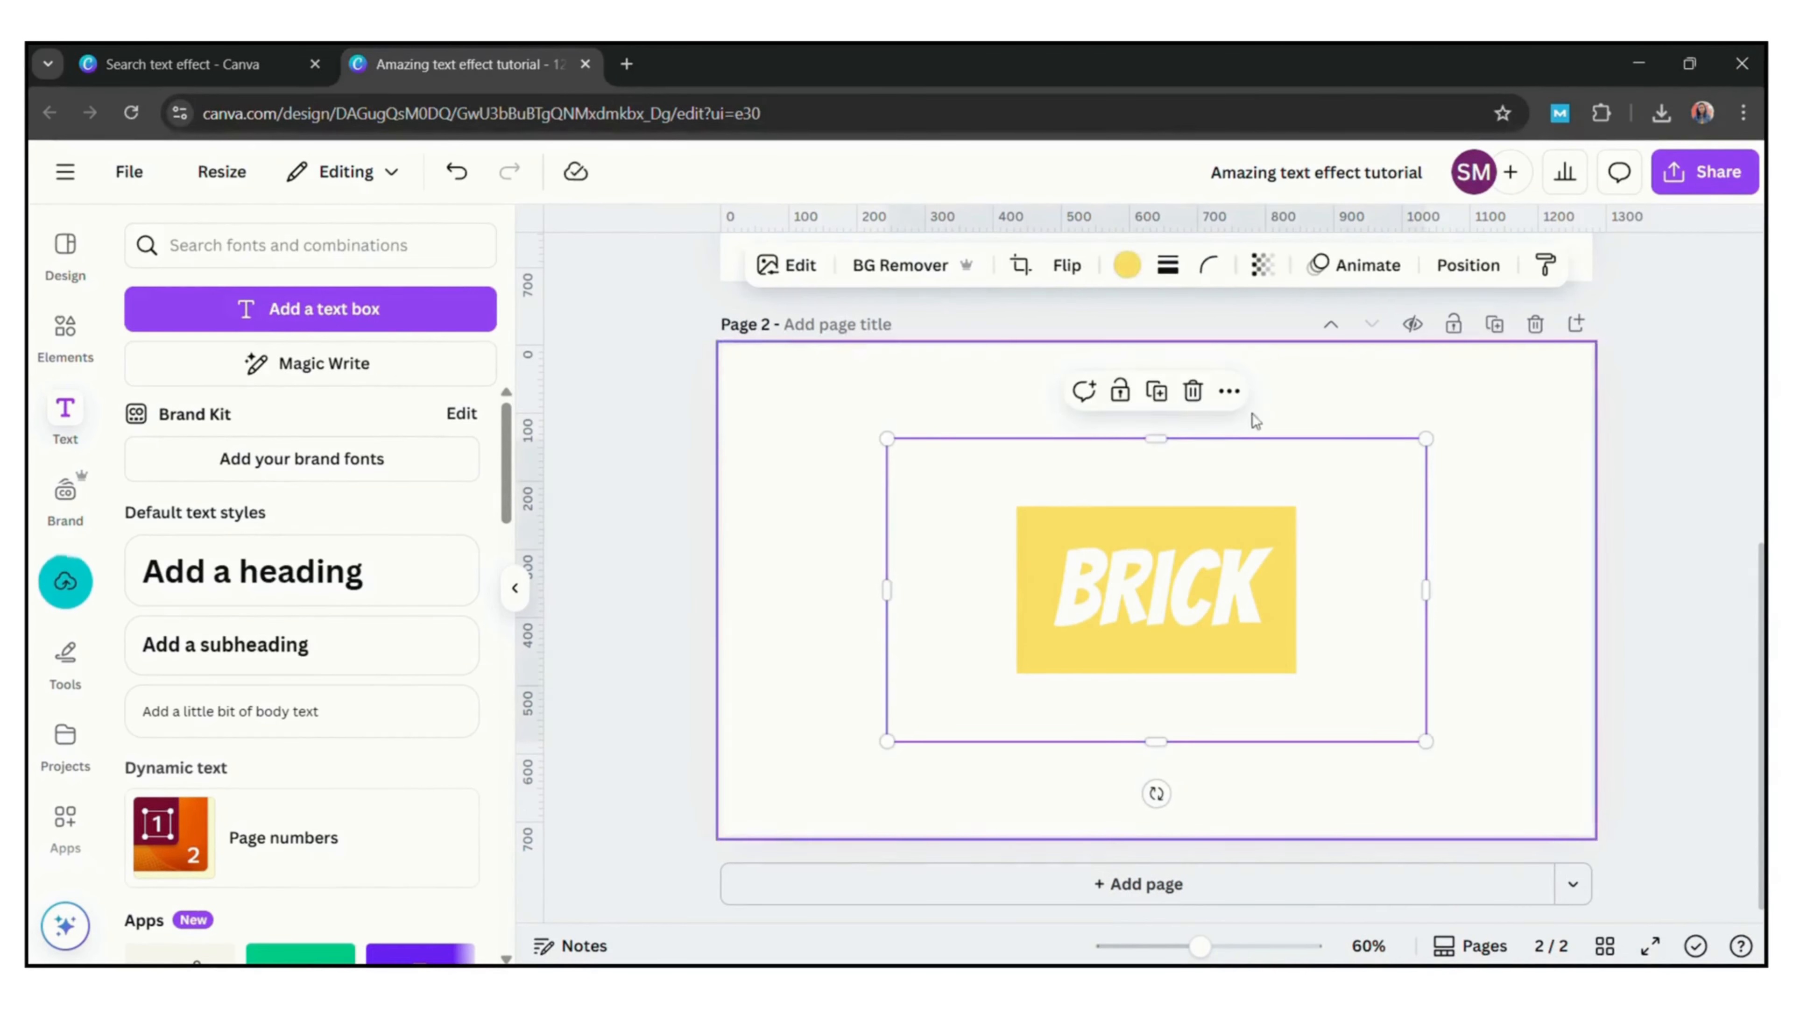
Crop the BRICK image to its yellow rectangle, enlarge it and center it on page 2.
{"action": "left_click_drag", "start_coordinate": [1155, 439], "coordinate": [1165, 517]}
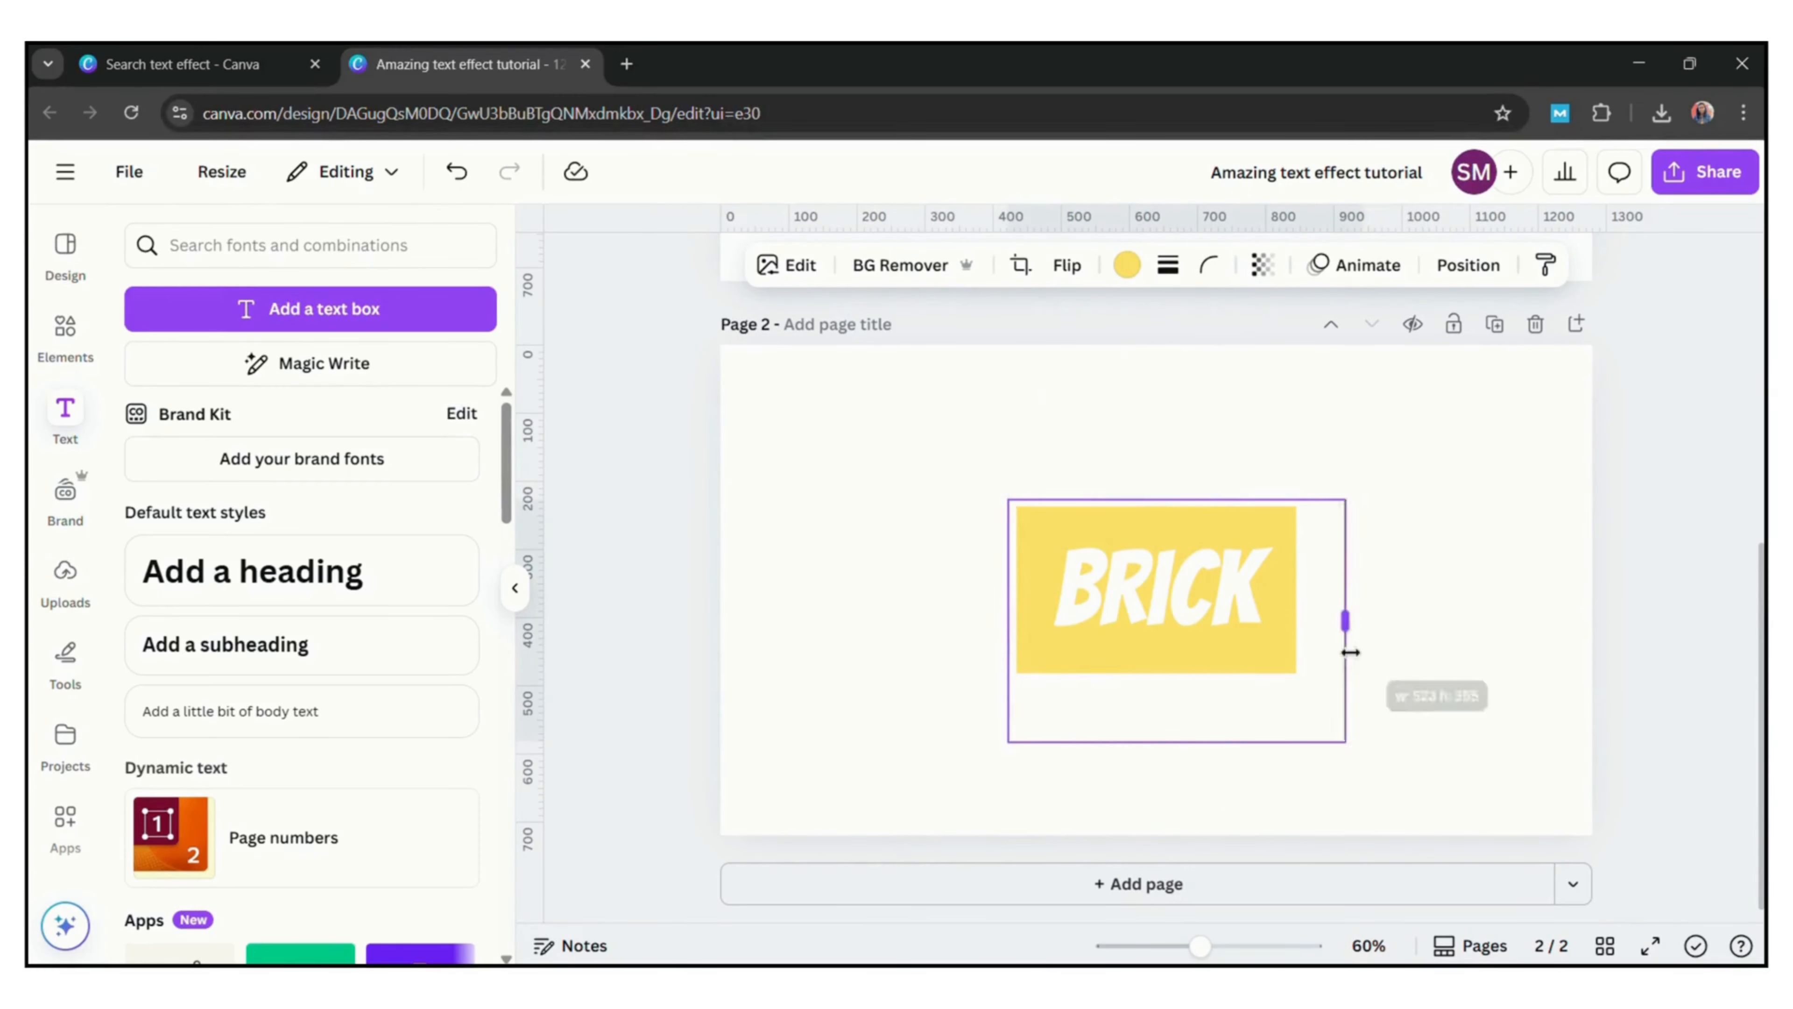
{"action": "left_click_drag", "start_coordinate": [1166, 739], "coordinate": [1171, 715]}
{"action": "left_click_drag", "start_coordinate": [1007, 648], "coordinate": [833, 777]}
{"action": "left_click_drag", "start_coordinate": [1101, 620], "coordinate": [1198, 598]}
{"action": "left_click", "coordinate": [817, 460]}
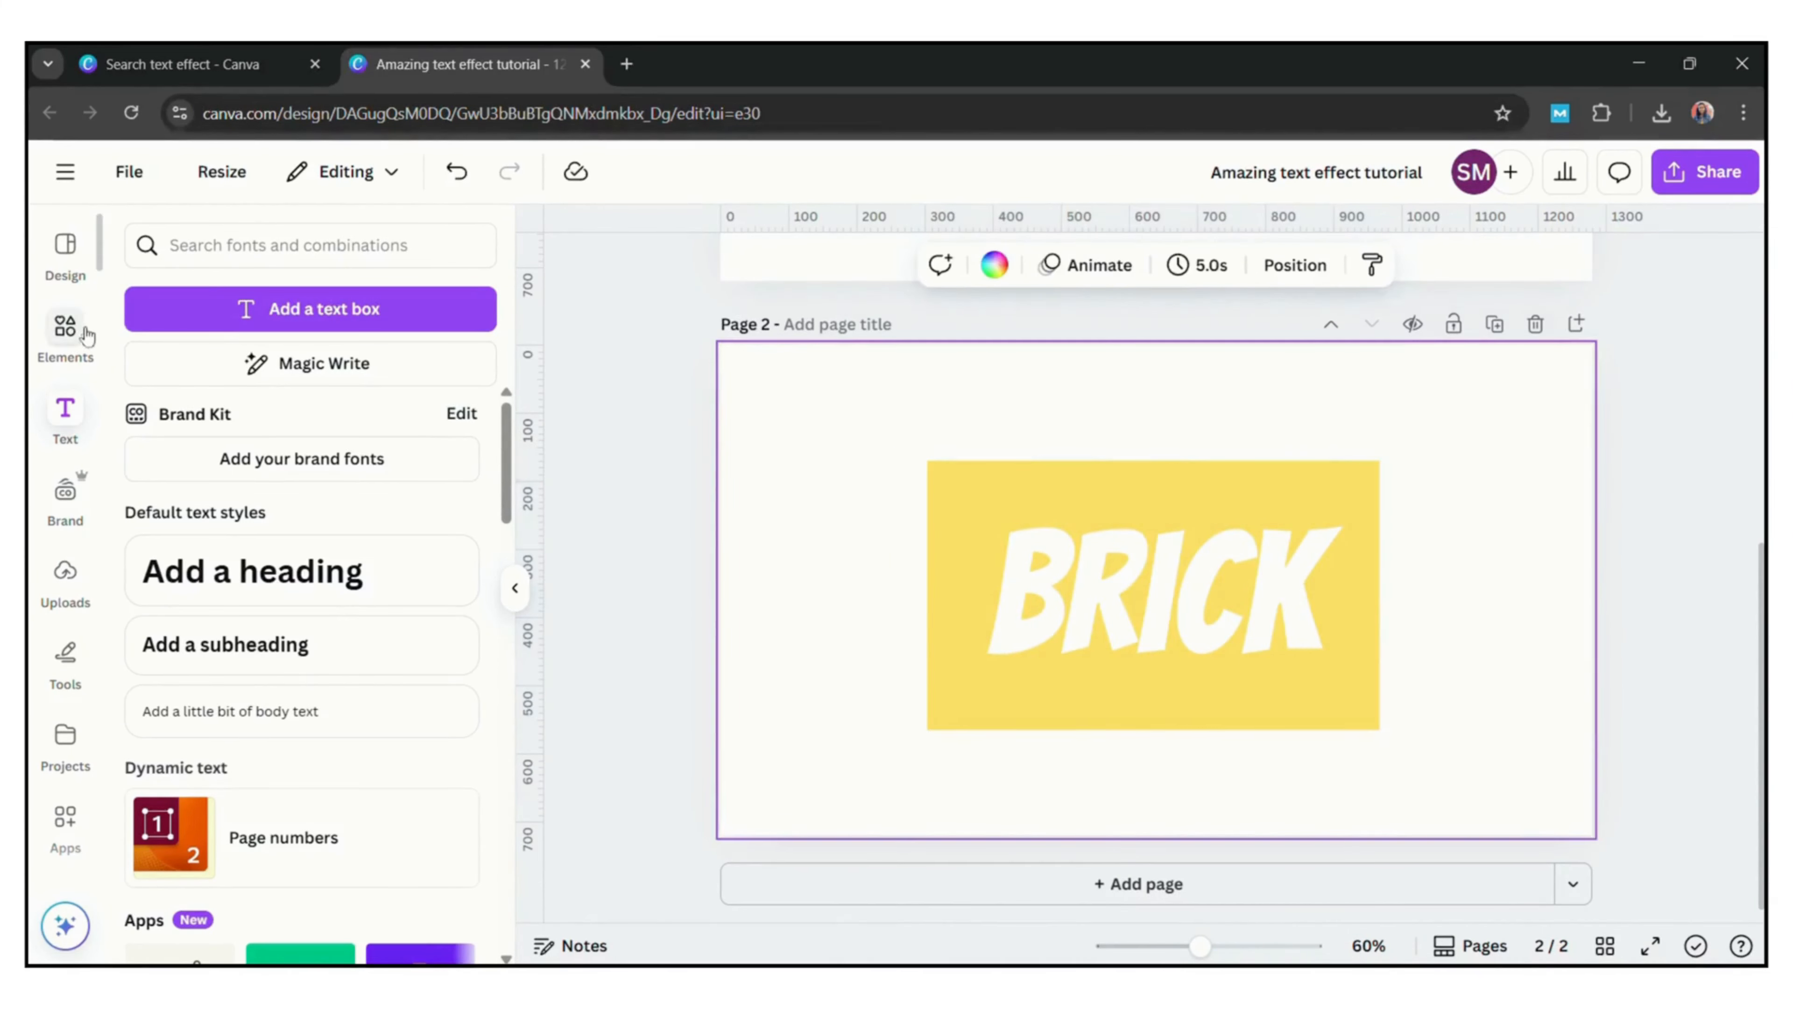
Search the photo elements for "brick wall" and add the weathered red brick photo to page 2.
{"action": "left_click", "coordinate": [65, 332]}
{"action": "left_click", "coordinate": [280, 245]}
{"action": "key", "text": "BackSpace"}
{"action": "key", "text": "BackSpace"}
{"action": "key", "text": "BackSpace"}
{"action": "key", "text": "BackSpace"}
{"action": "type", "text": "br"}
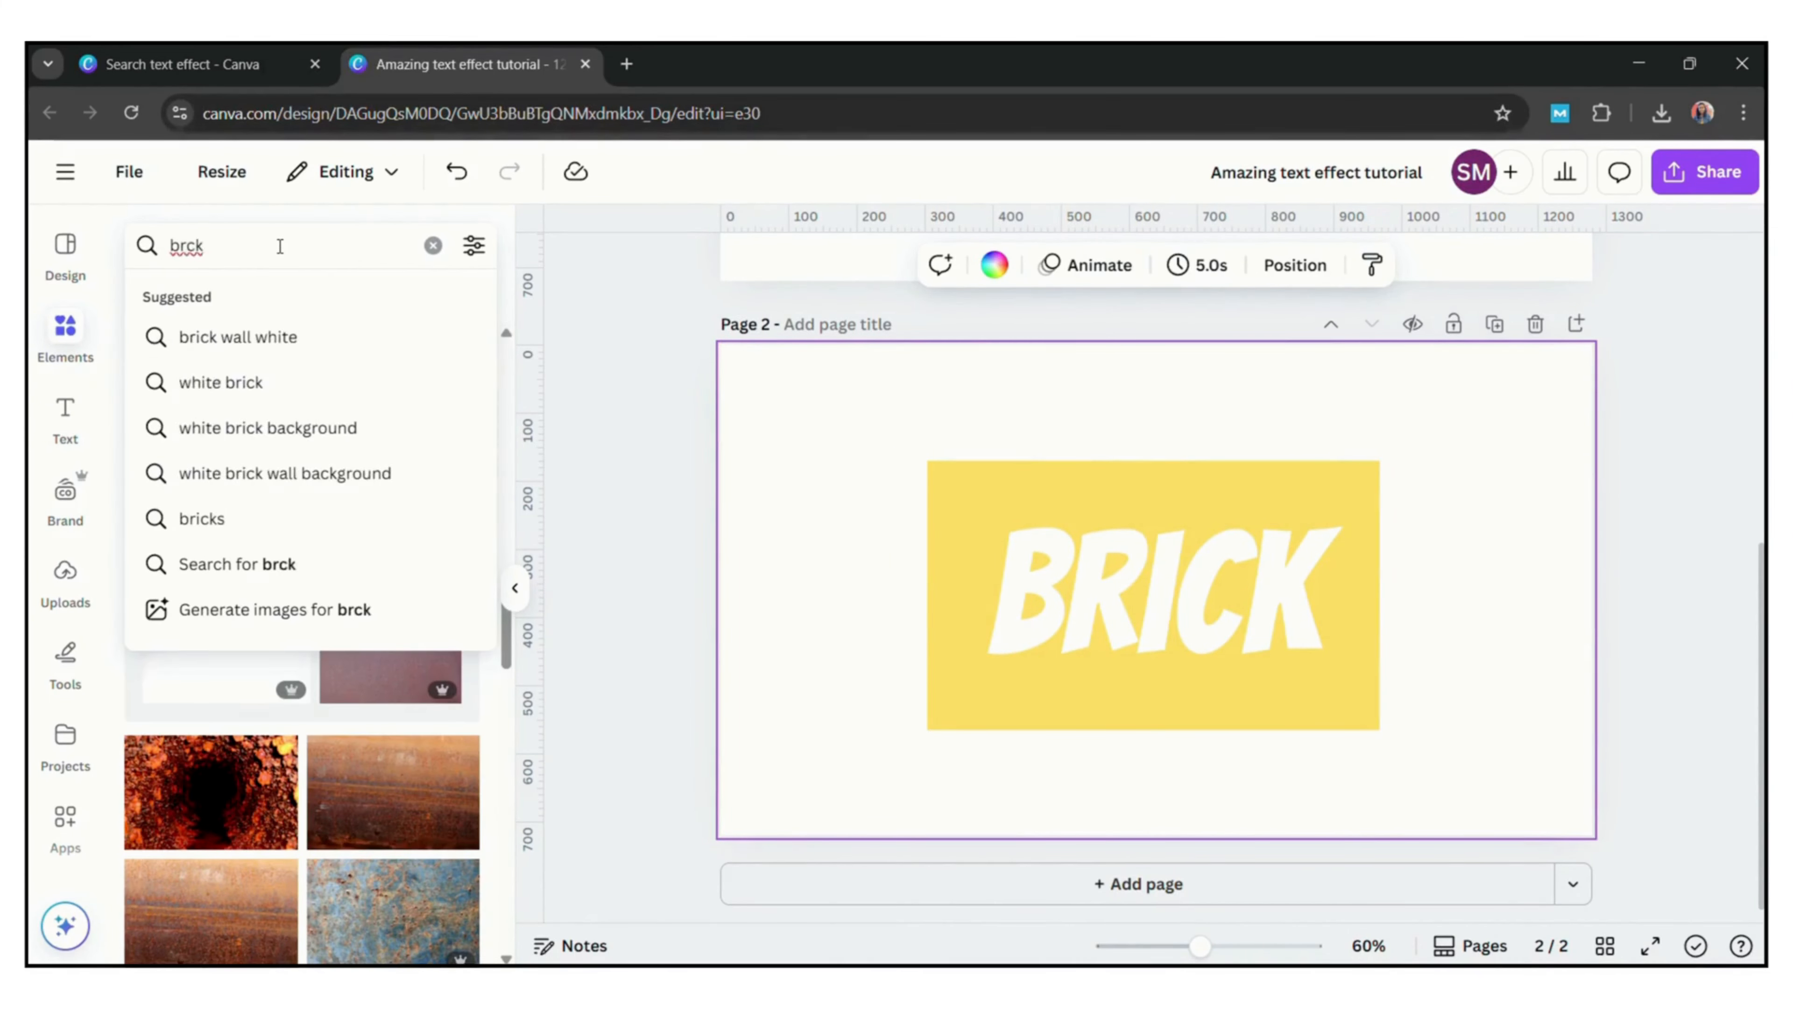
{"action": "type", "text": "ick wall"}
{"action": "key", "text": "Return"}
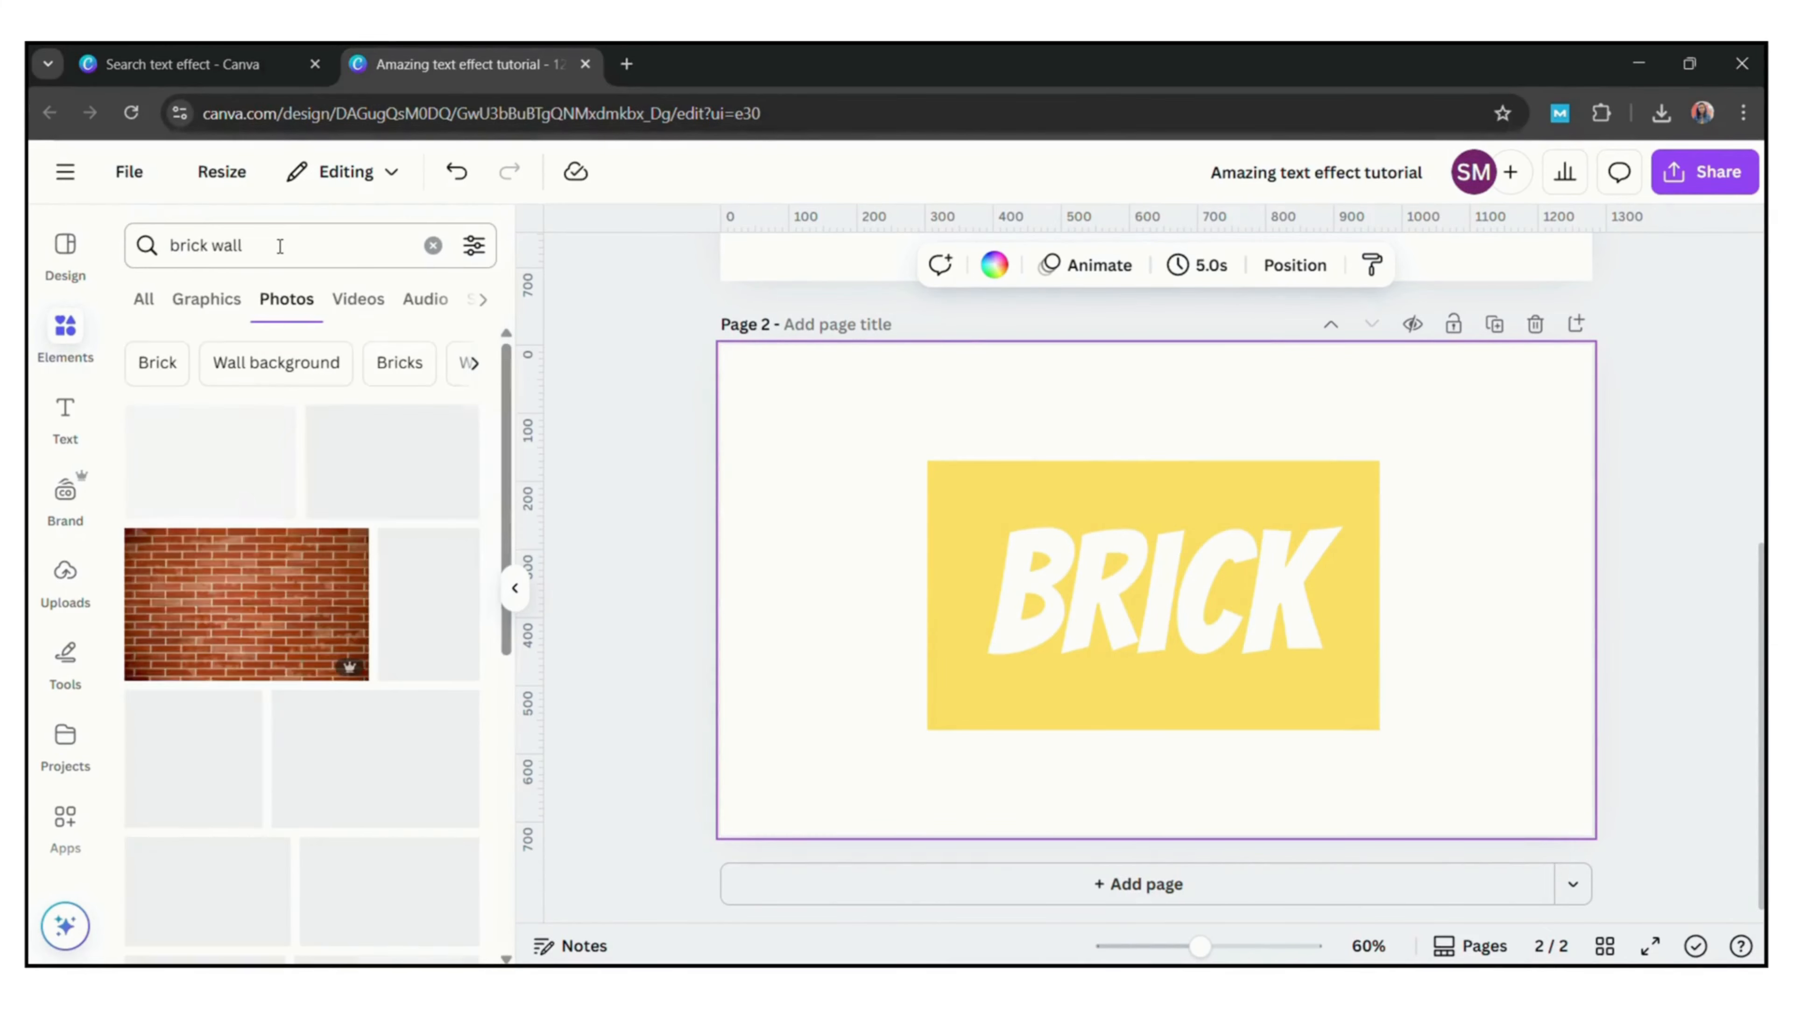
{"action": "left_click", "coordinate": [197, 487]}
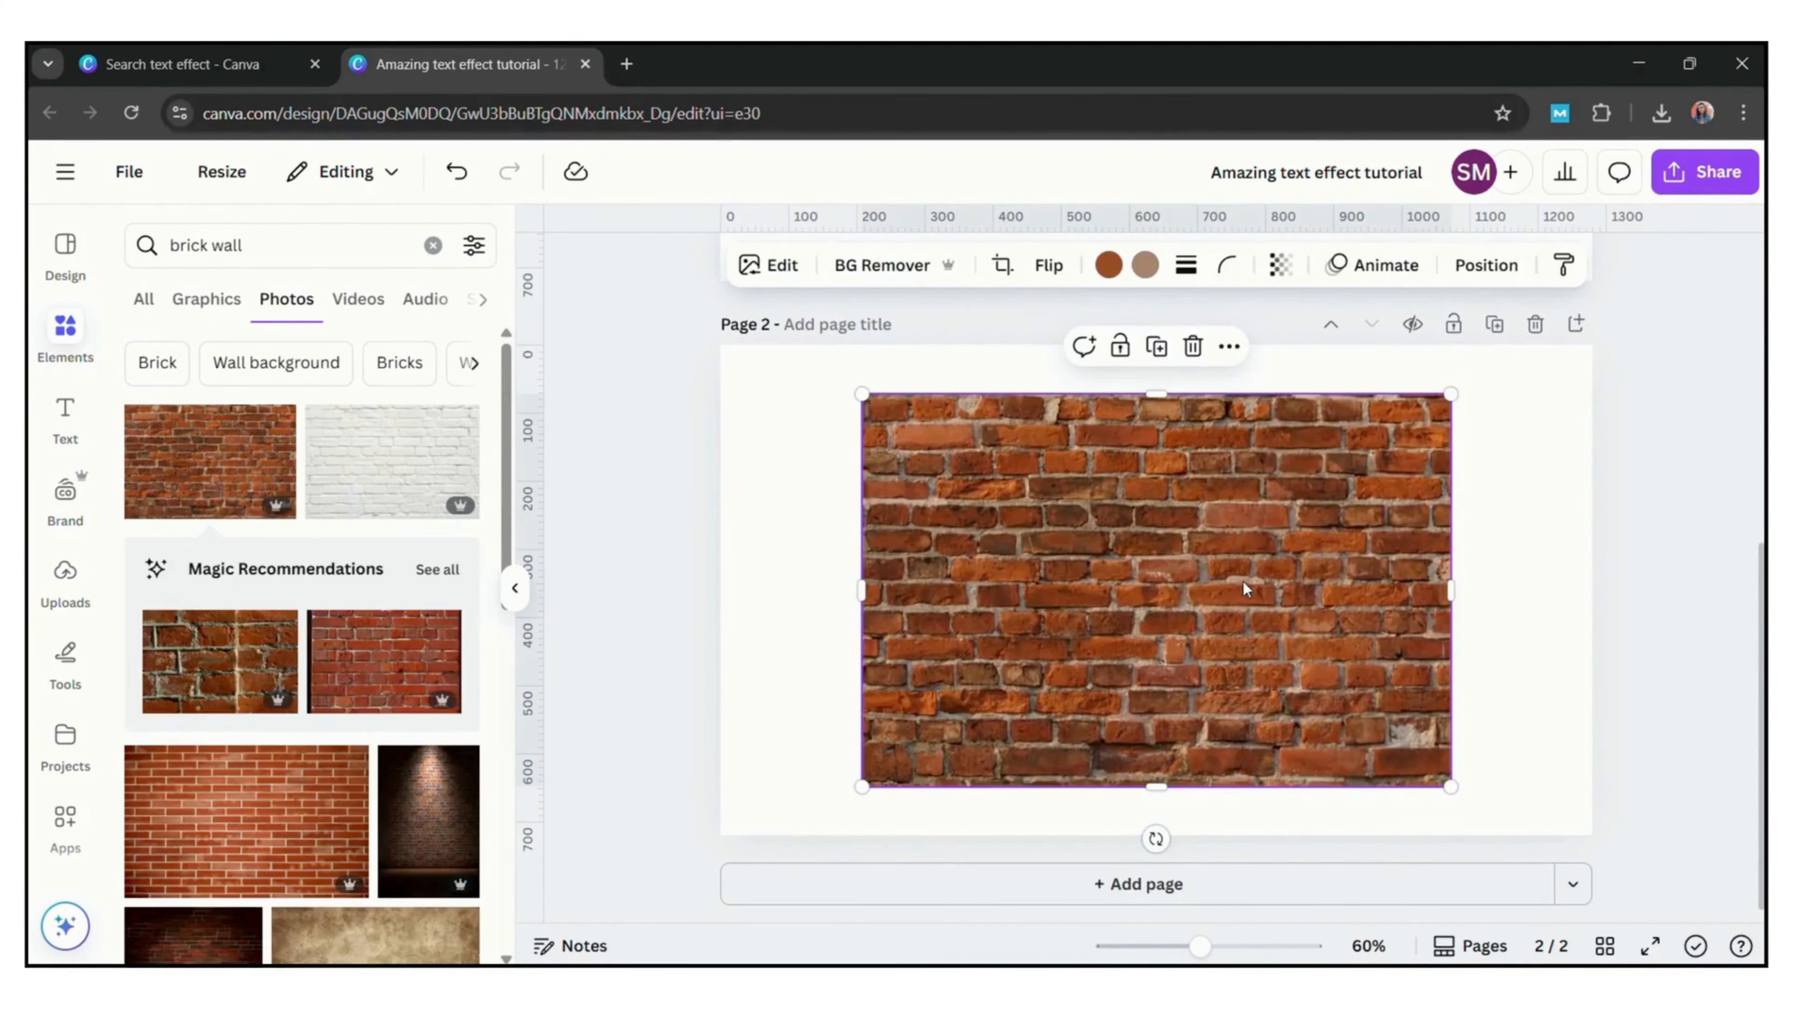
Send the brick wall photo backward so it sits behind the BRICK image on page 2.
{"action": "right_click", "coordinate": [1249, 494]}
{"action": "mouse_move", "coordinate": [1320, 491]}
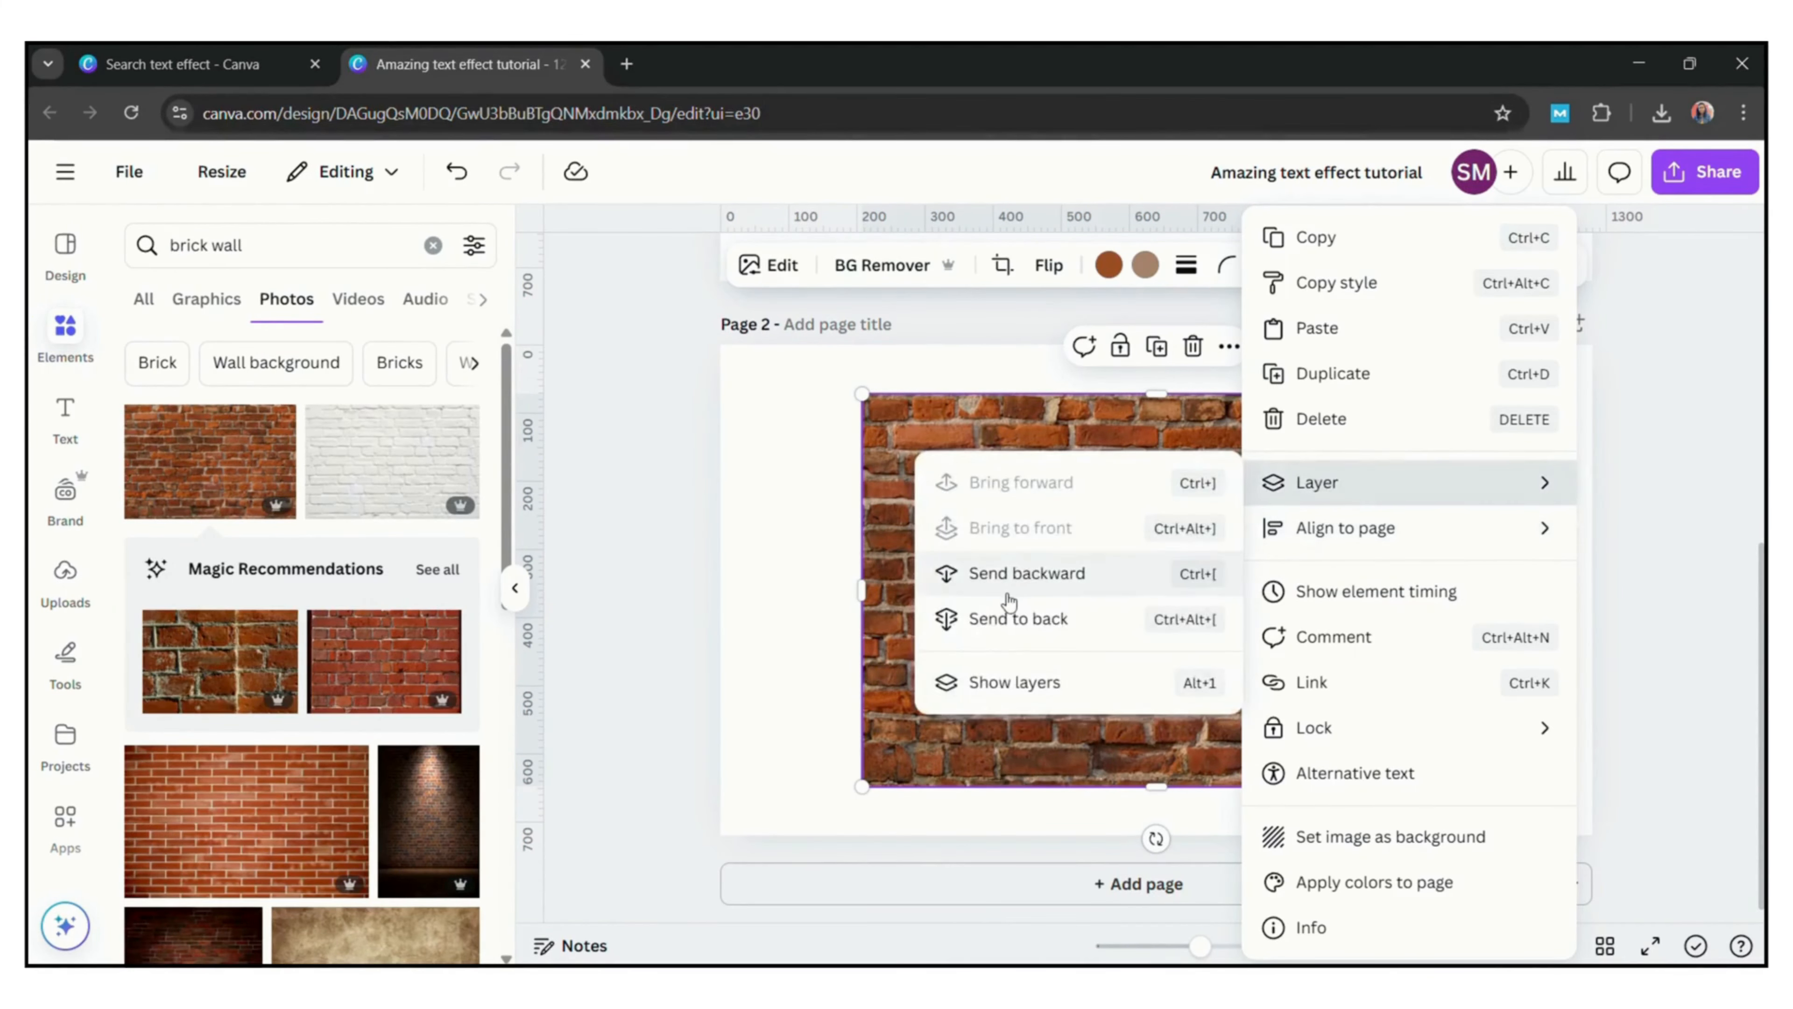
{"action": "left_click", "coordinate": [1062, 586]}
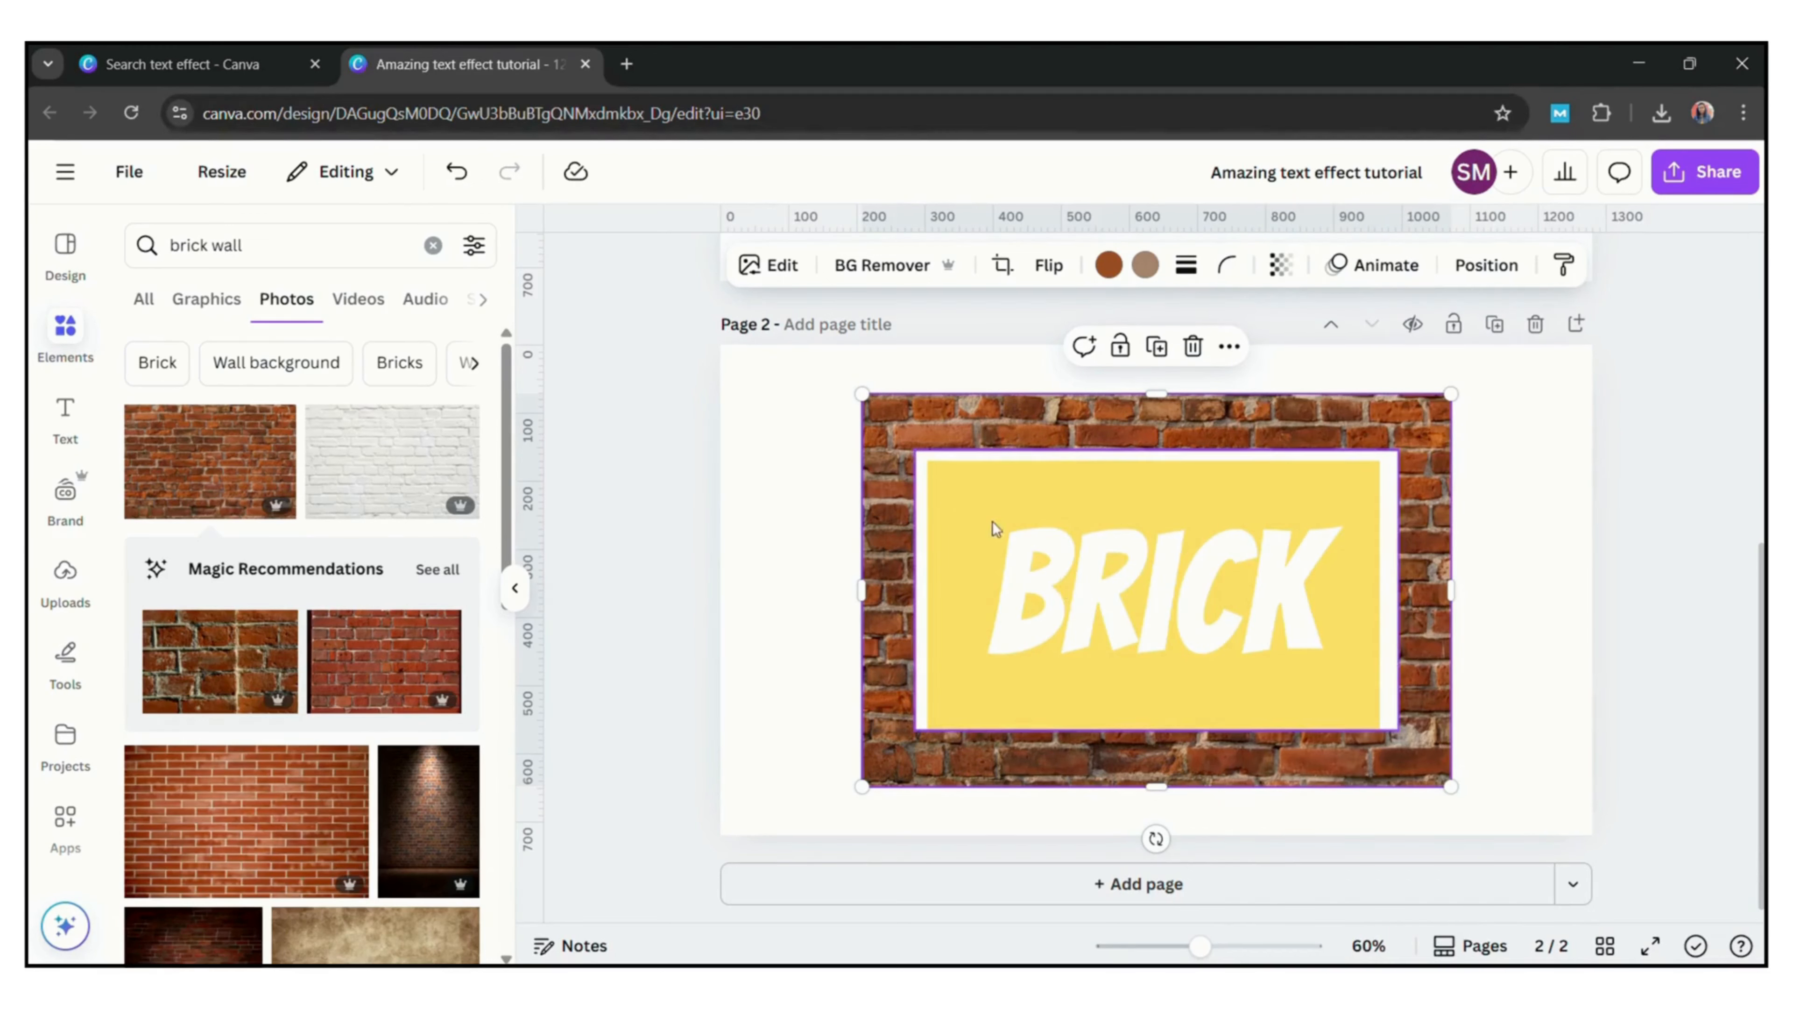
Remove the background of the BRICK image, then enlarge it and center it over the brick wall photo.
{"action": "left_click", "coordinate": [1024, 510]}
{"action": "left_click", "coordinate": [895, 267]}
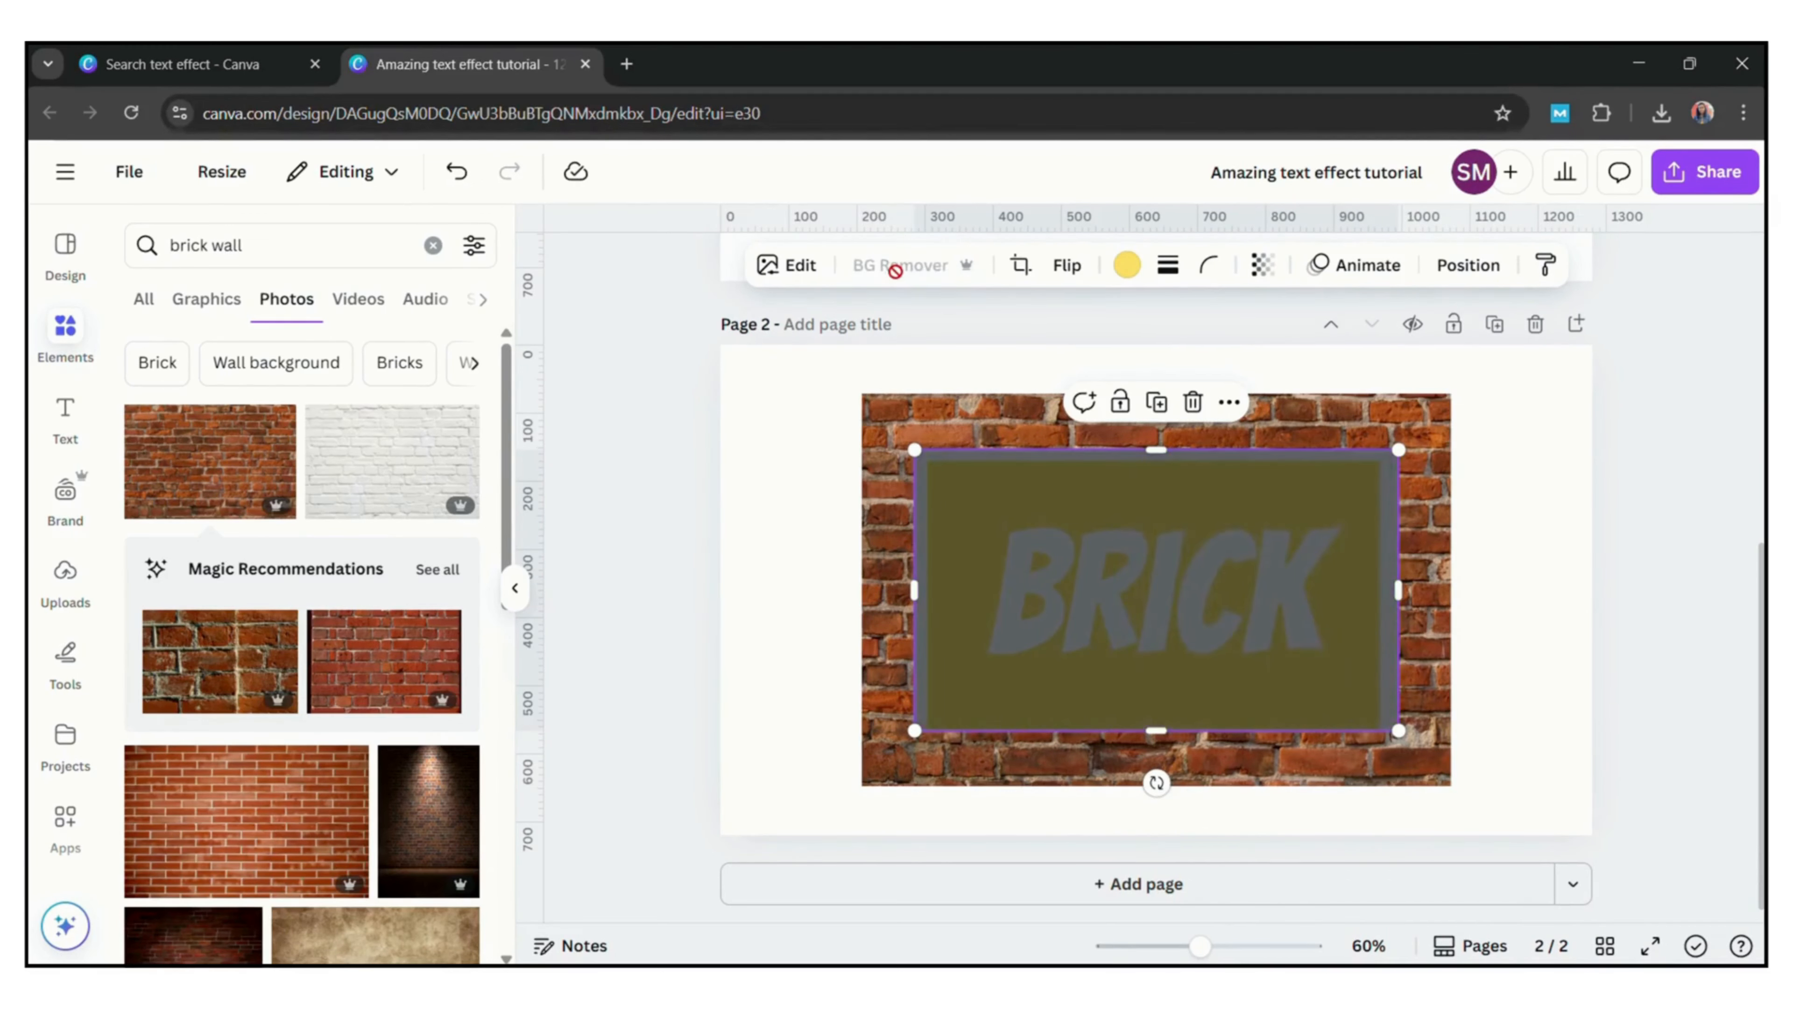
{"action": "left_click_drag", "start_coordinate": [916, 455], "coordinate": [796, 380]}
{"action": "left_click_drag", "start_coordinate": [1149, 593], "coordinate": [1191, 602]}
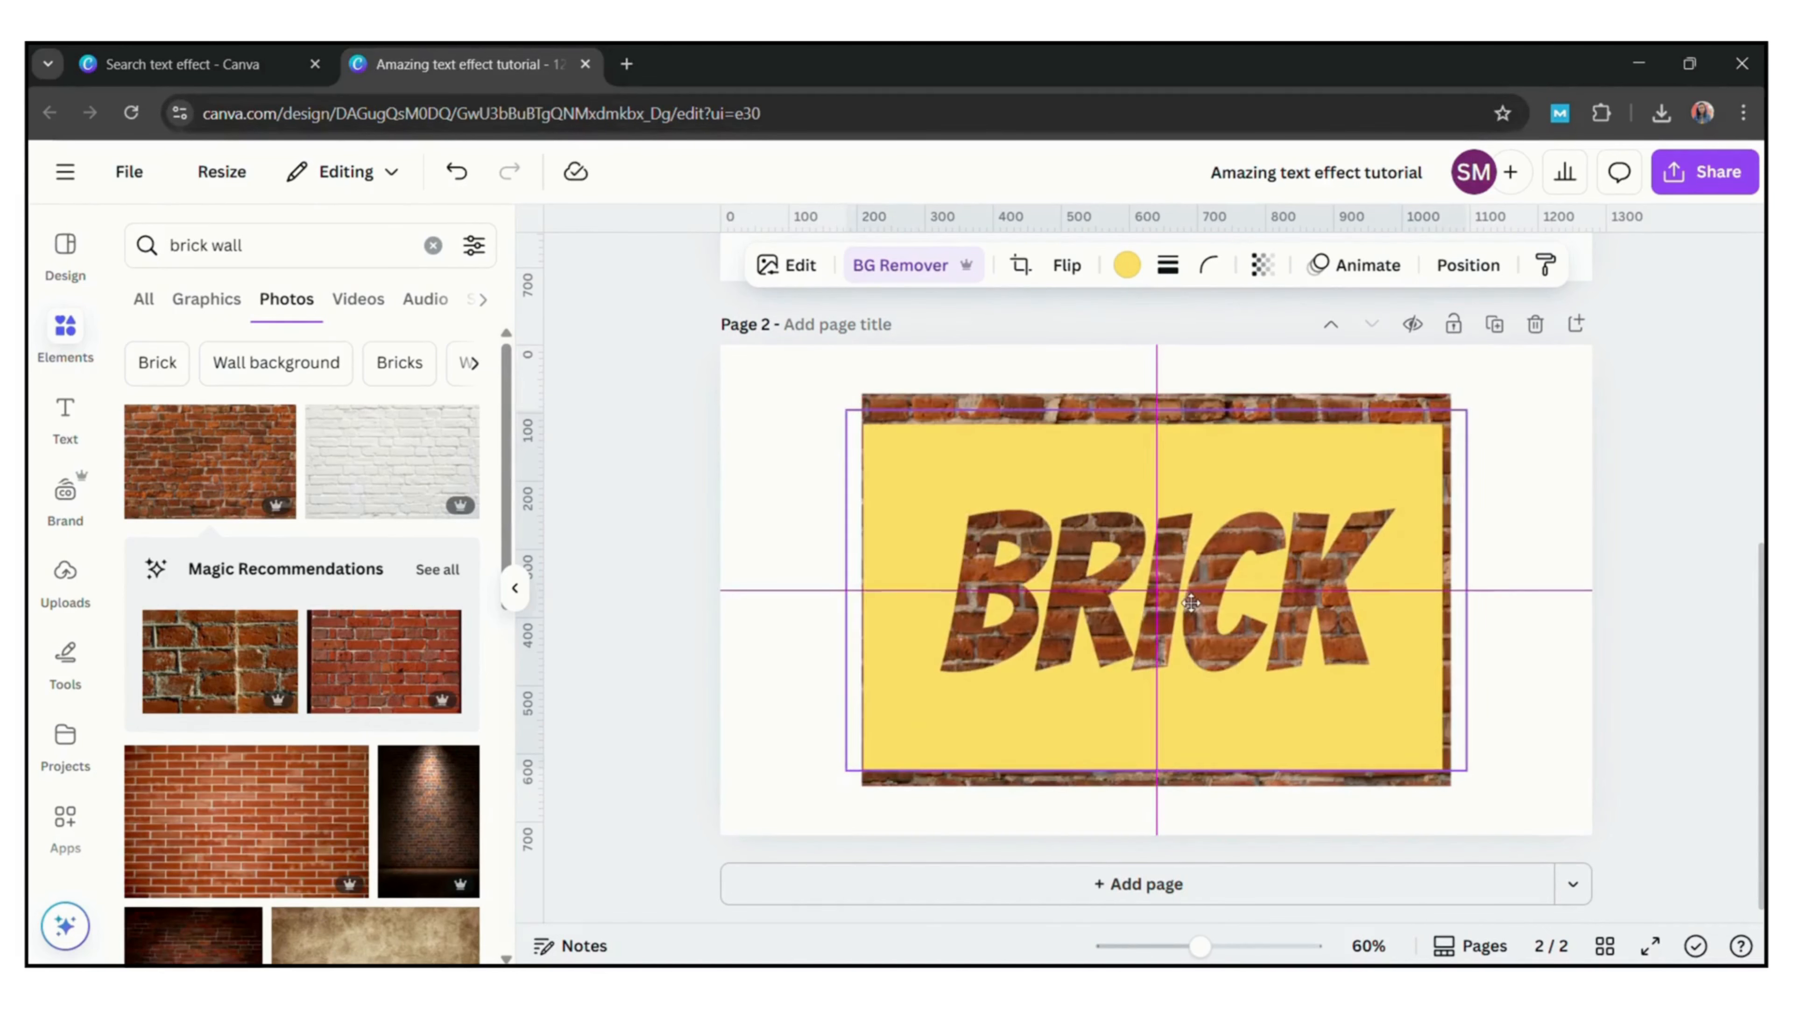
Apply a Glow shadow to the BRICK cutout and enlarge it over the brick wall photo.
{"action": "left_click", "coordinate": [800, 285]}
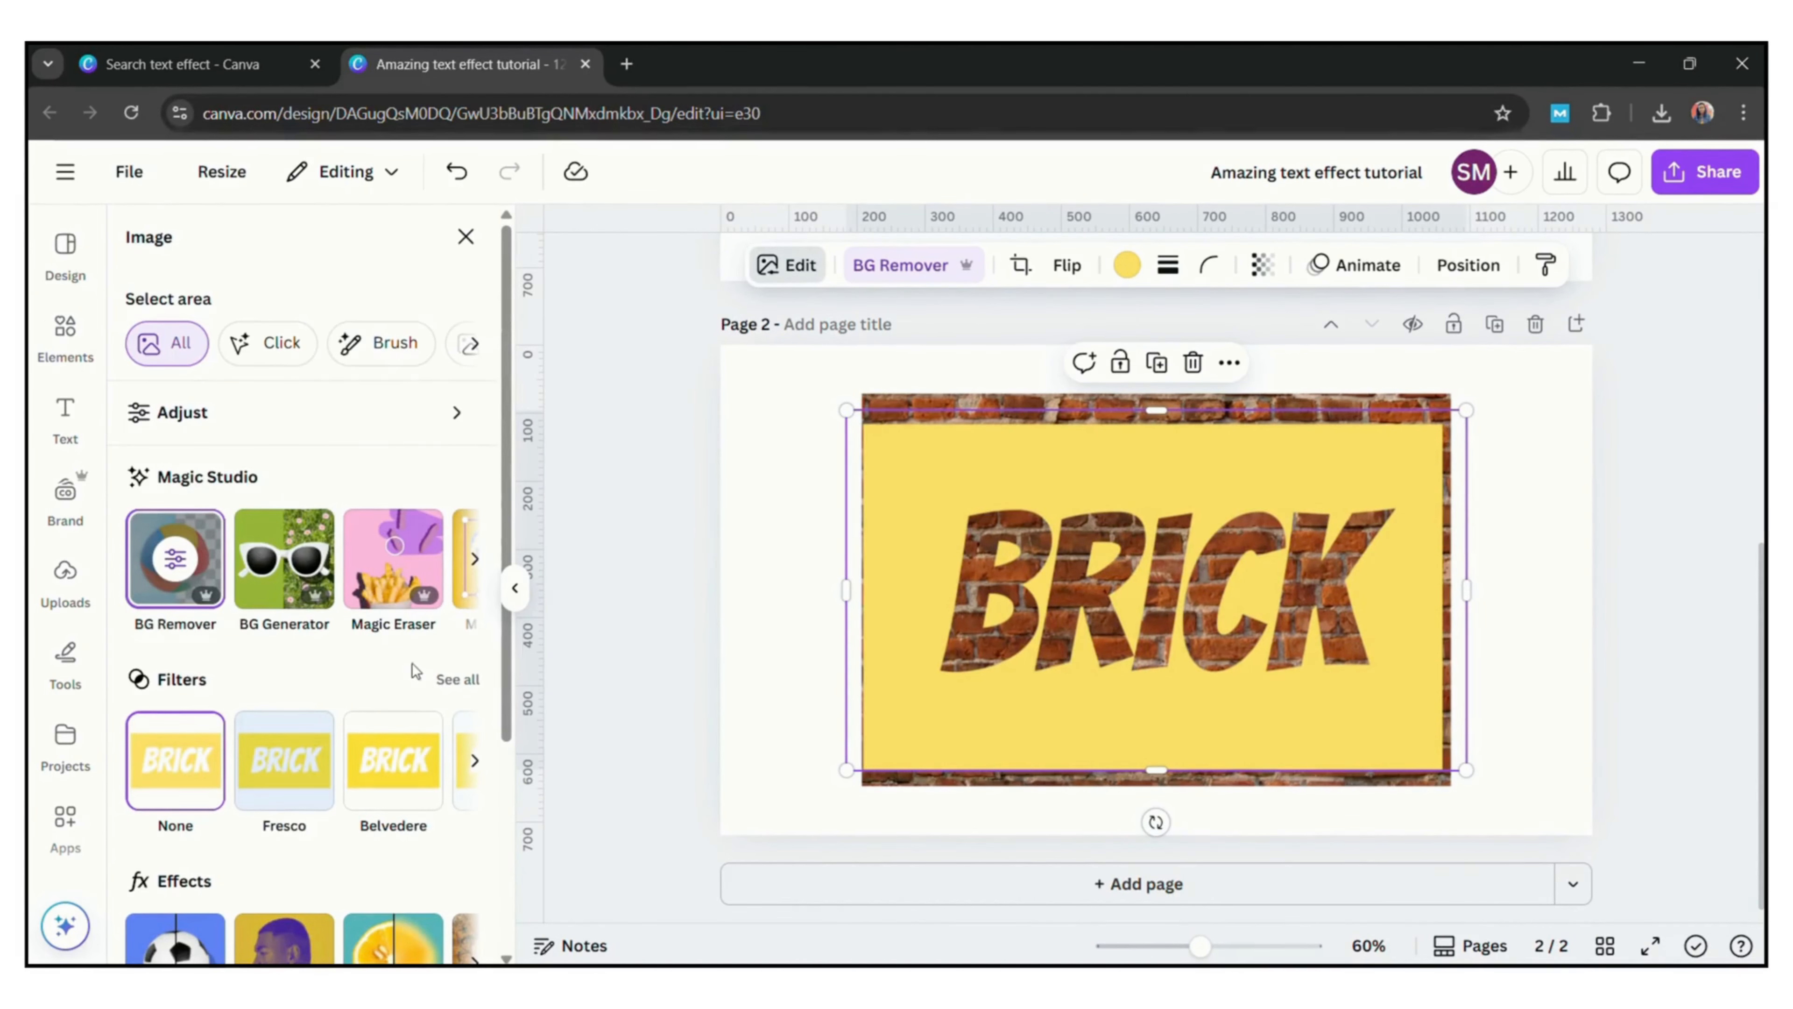
{"action": "left_click", "coordinate": [198, 942]}
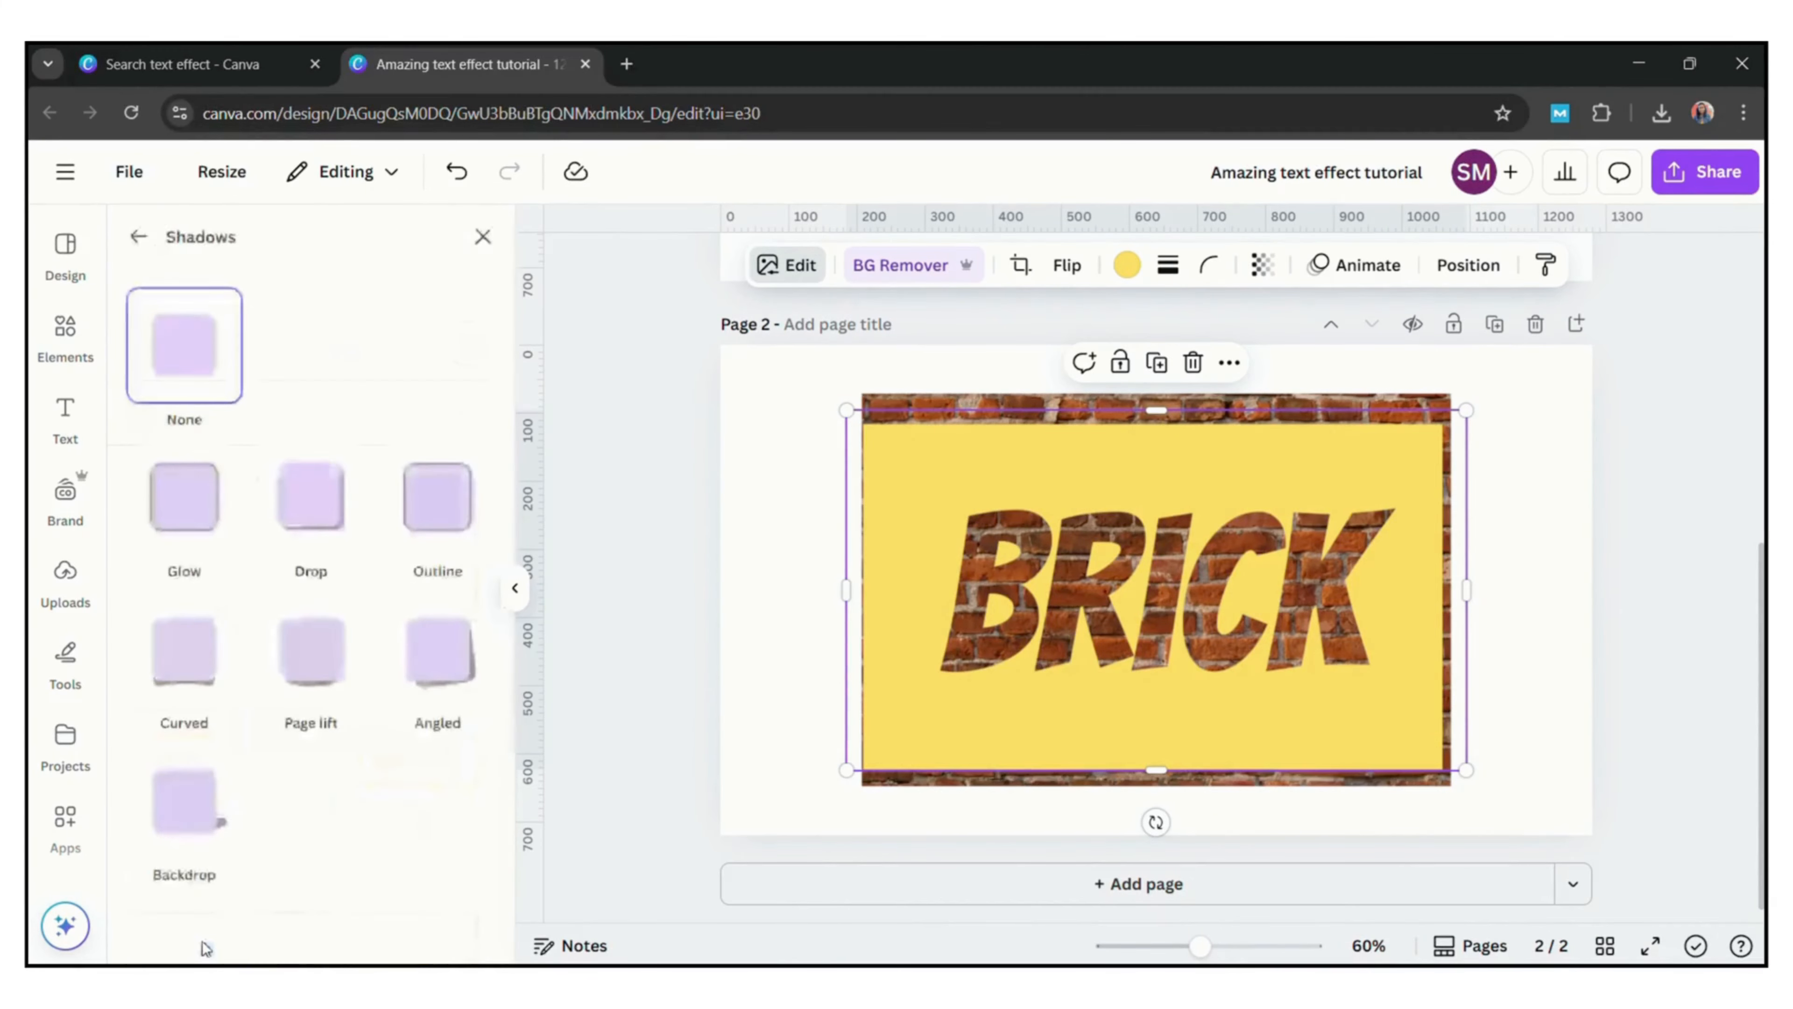
{"action": "left_click", "coordinate": [219, 546]}
{"action": "left_click_drag", "start_coordinate": [846, 409], "coordinate": [753, 356]}
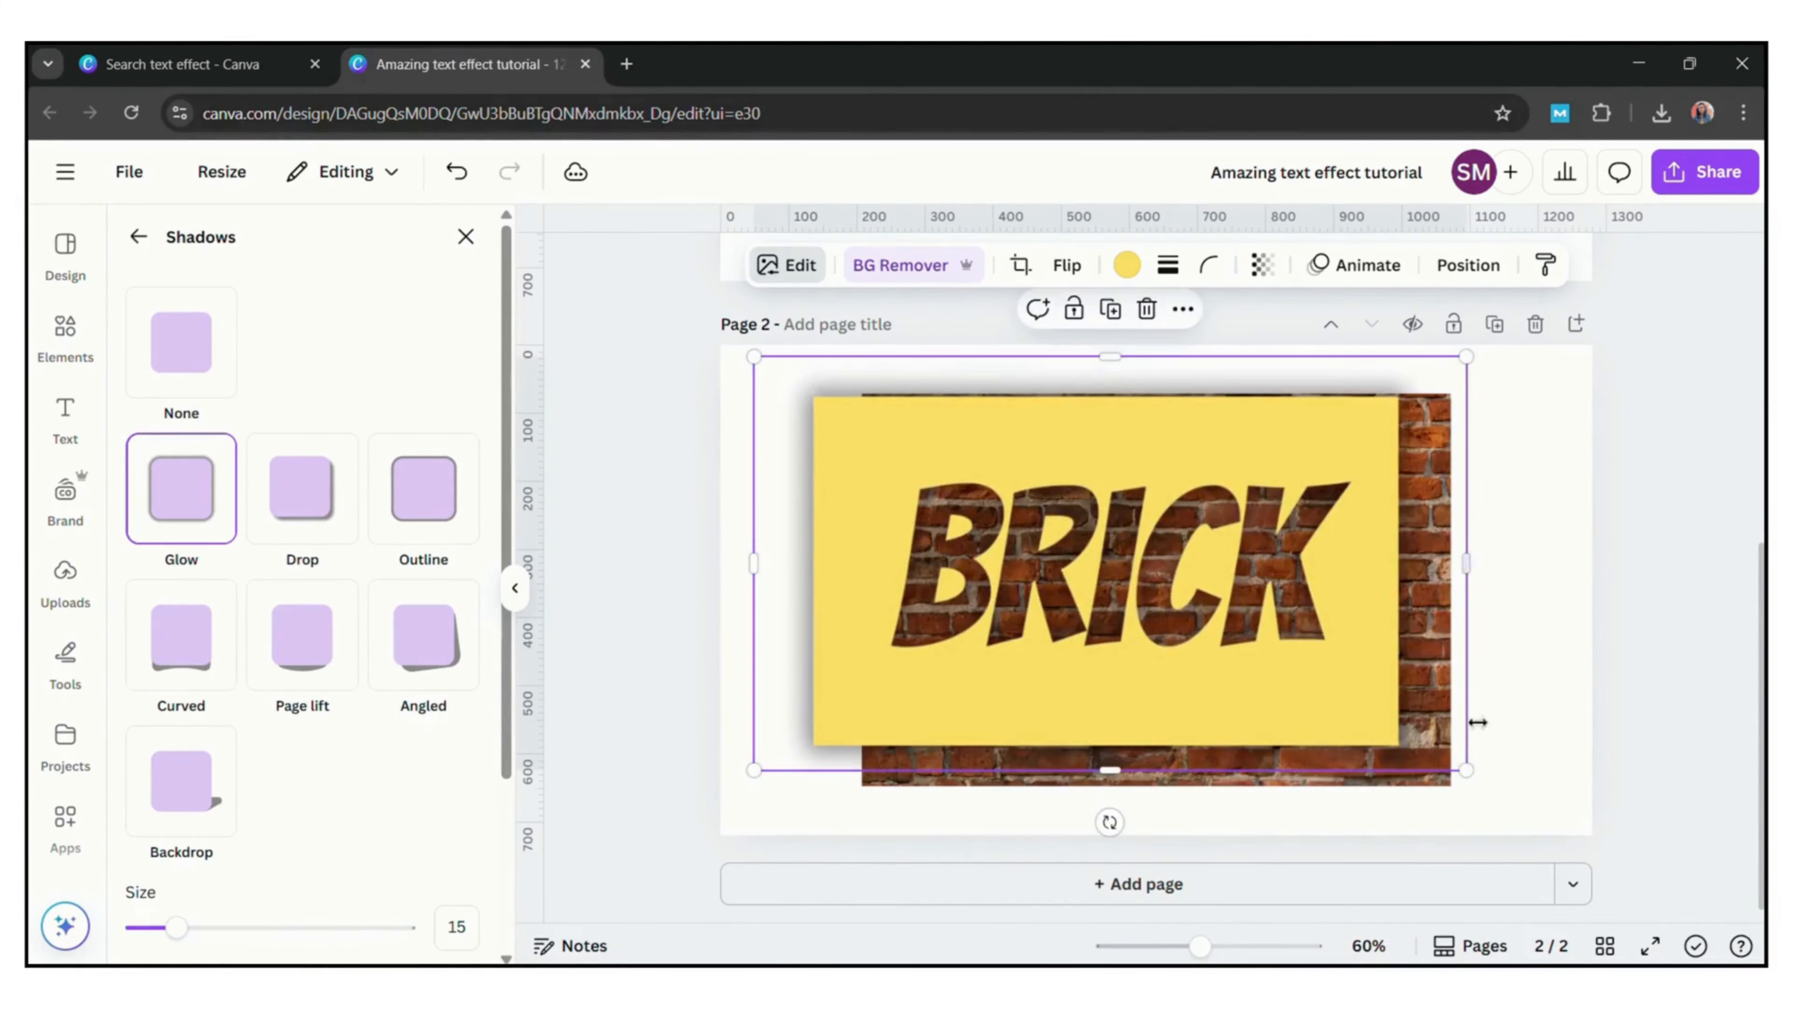
{"action": "left_click_drag", "start_coordinate": [1486, 789], "coordinate": [1441, 729]}
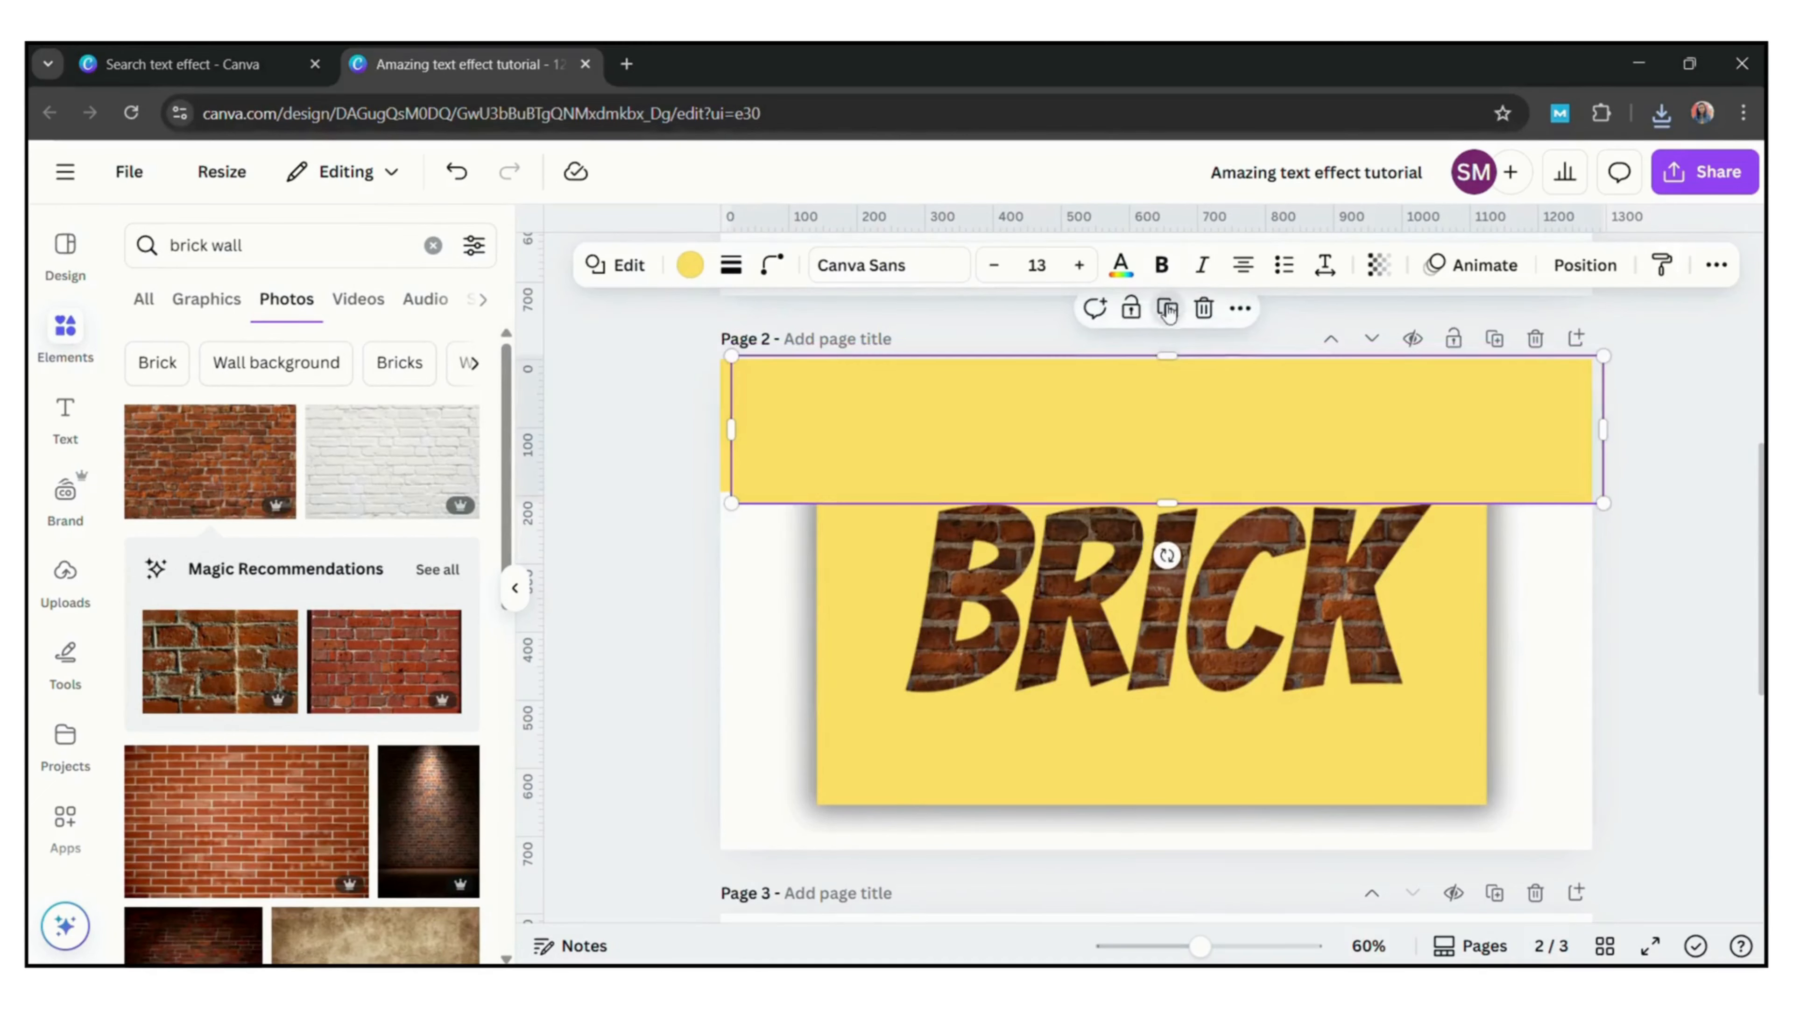
Cover the areas around the BRICK cutout with copies of the yellow rectangle, rotating them upright for the sides.
{"action": "left_click_drag", "start_coordinate": [1200, 416], "coordinate": [944, 565]}
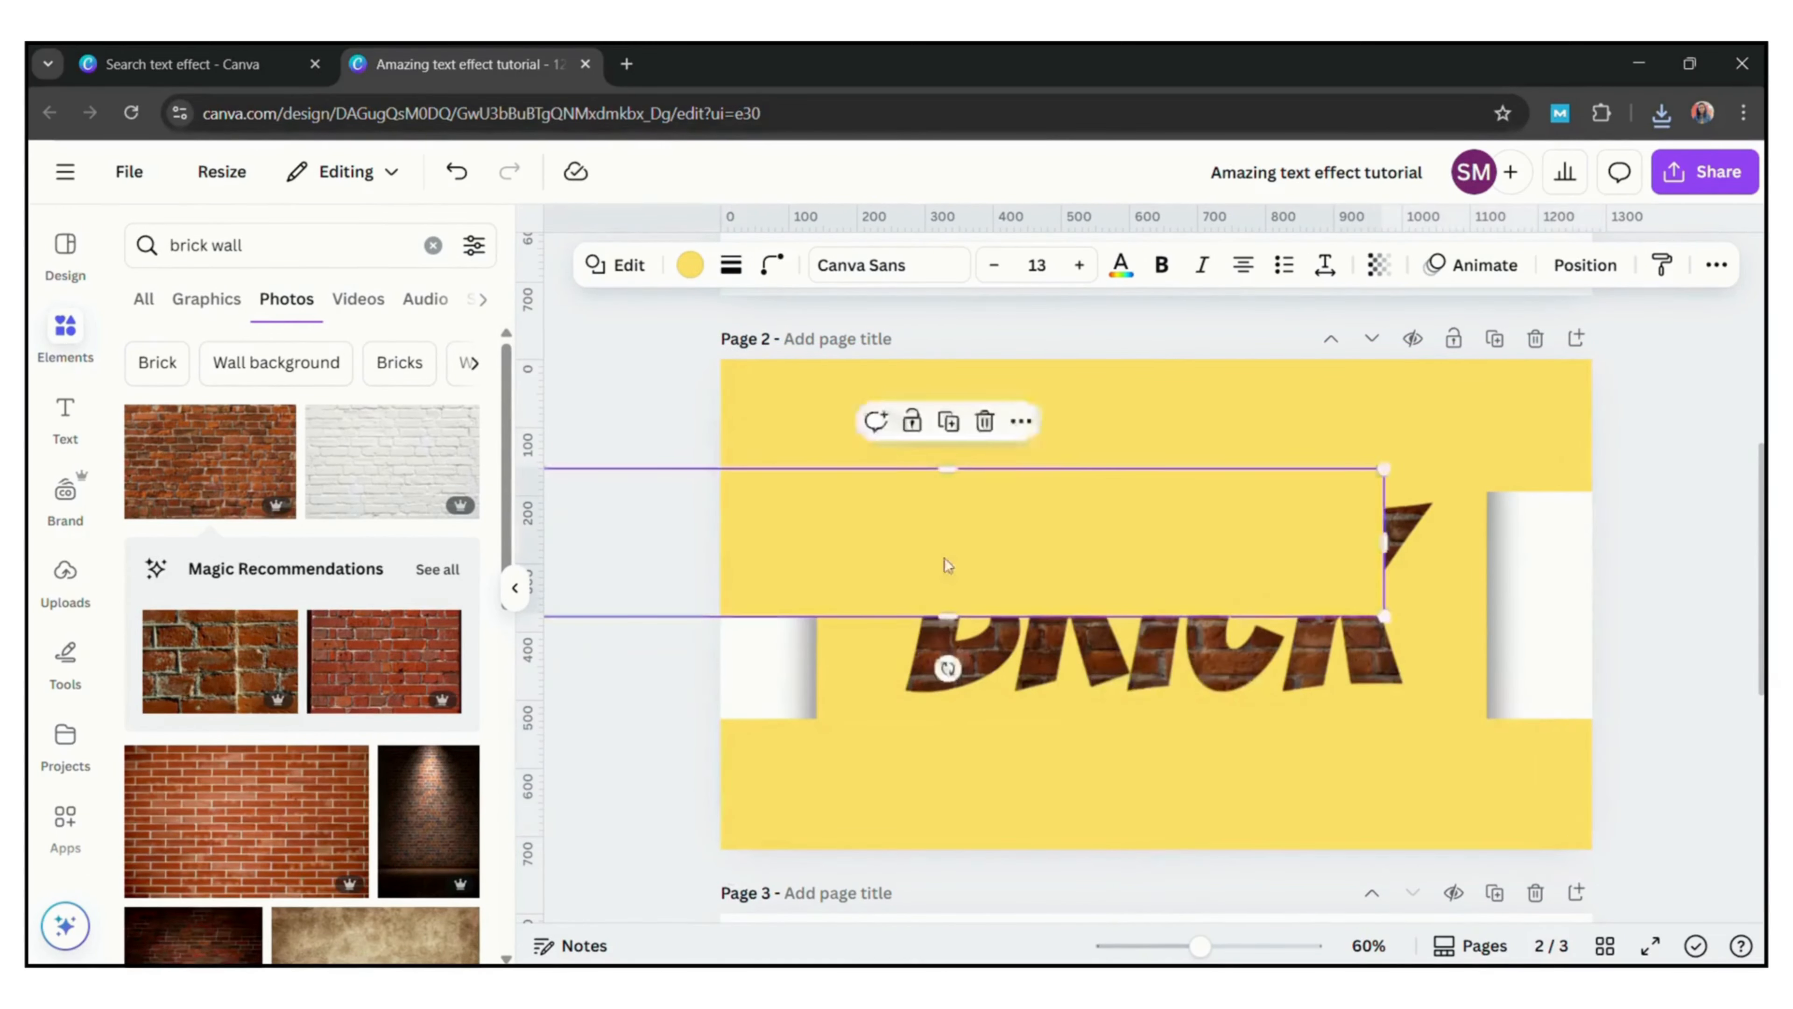
{"action": "left_click_drag", "start_coordinate": [948, 635], "coordinate": [807, 621]}
{"action": "left_click_drag", "start_coordinate": [840, 548], "coordinate": [1581, 552]}
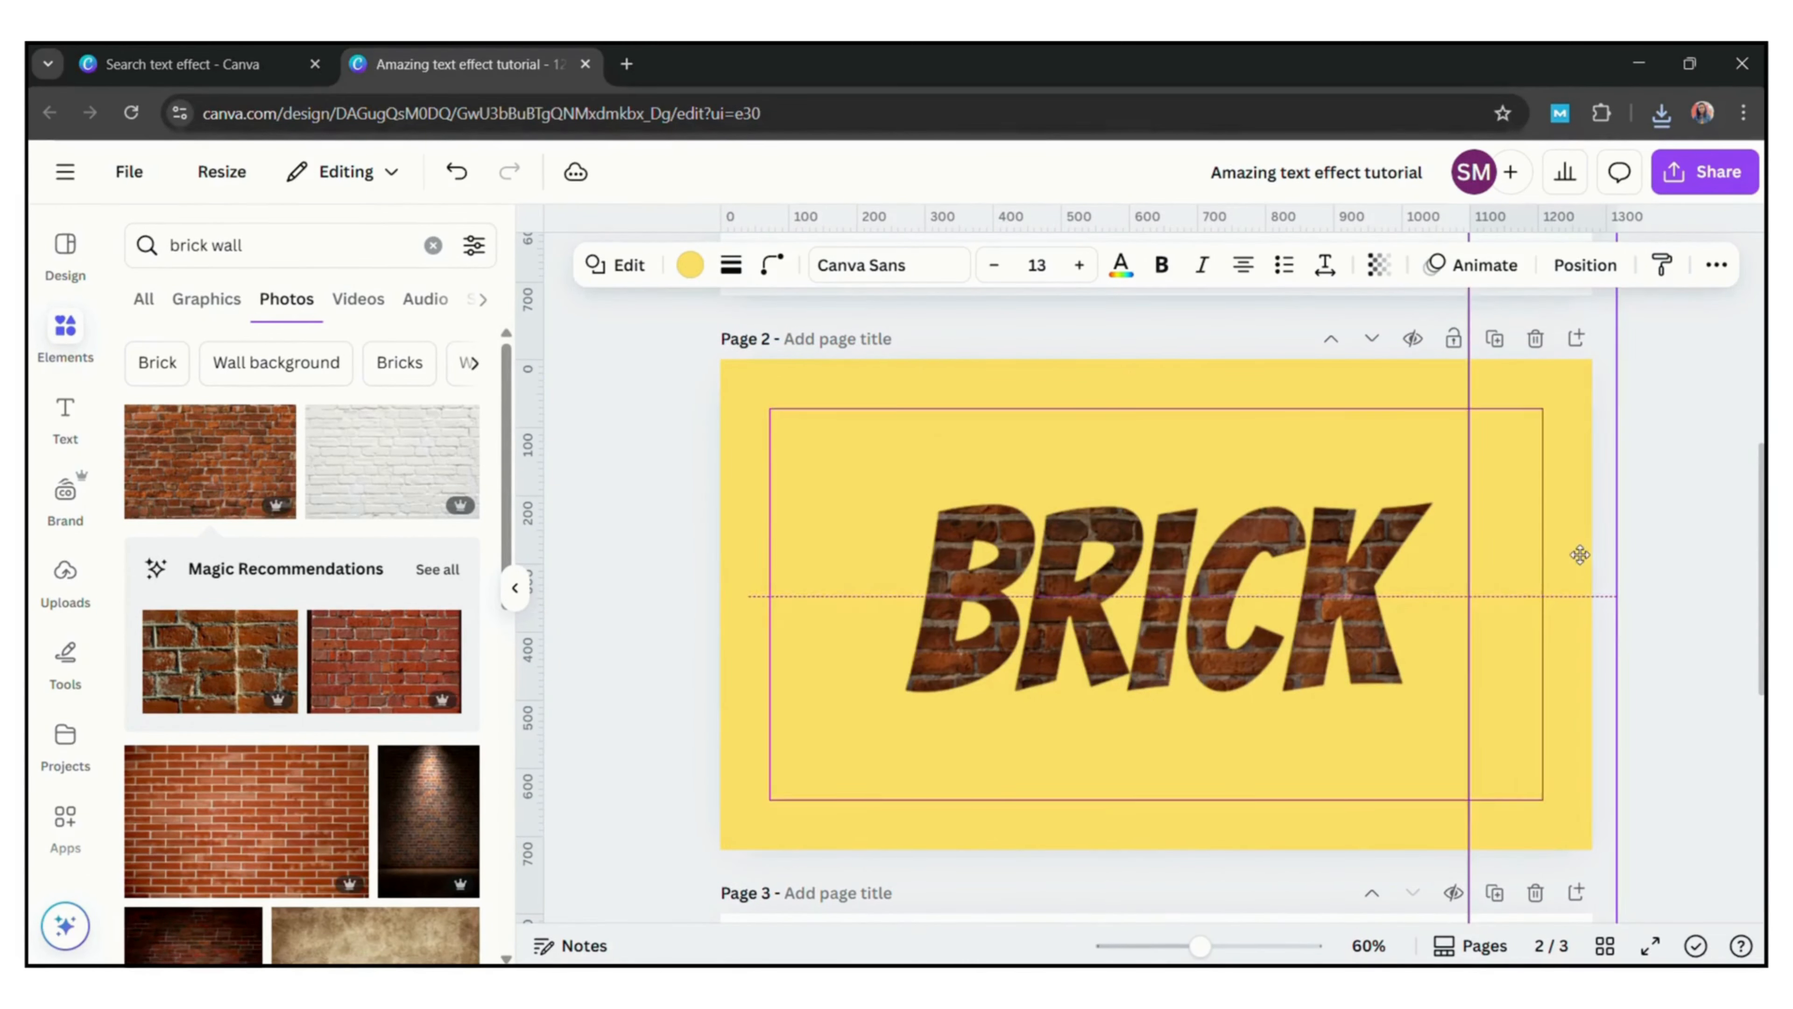
{"action": "left_click", "coordinate": [1687, 466]}
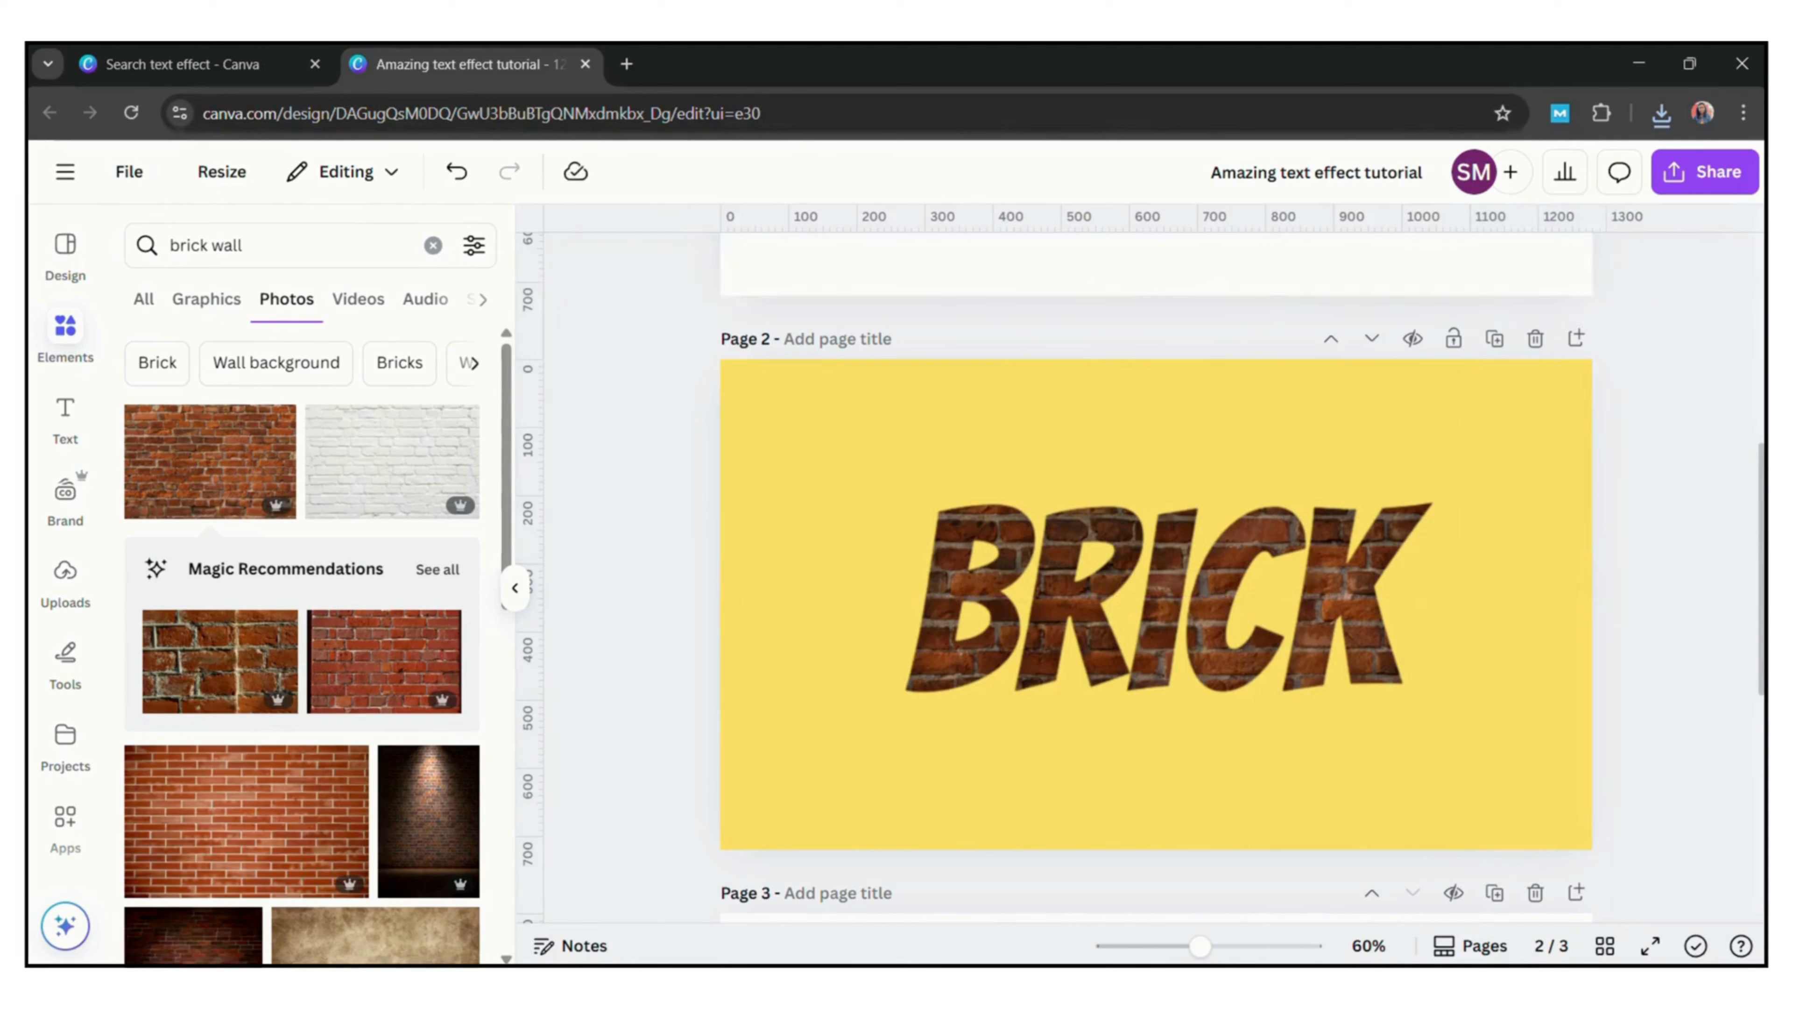
Download only page 2 of the design as a PNG.
{"action": "left_click", "coordinate": [1745, 176]}
{"action": "left_click", "coordinate": [1357, 647]}
{"action": "left_click", "coordinate": [1694, 646]}
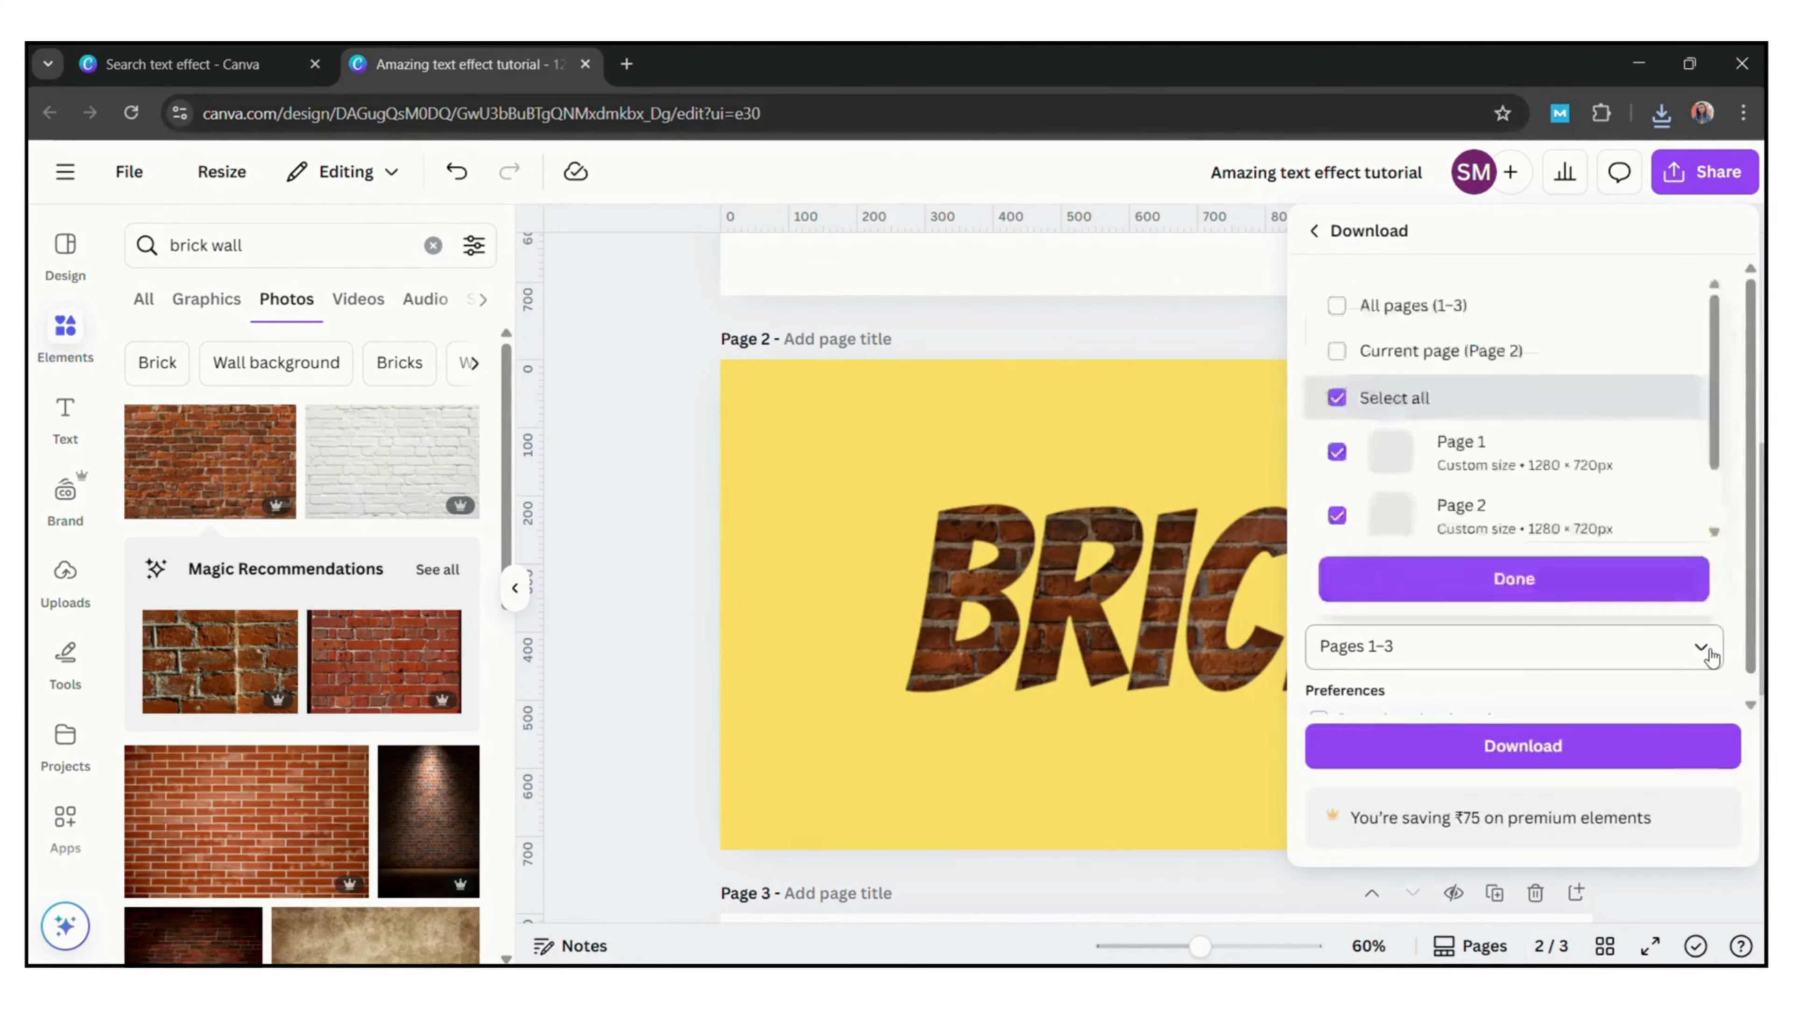
{"action": "left_click", "coordinate": [1525, 346]}
{"action": "left_click", "coordinate": [1513, 578]}
{"action": "left_click", "coordinate": [1496, 747]}
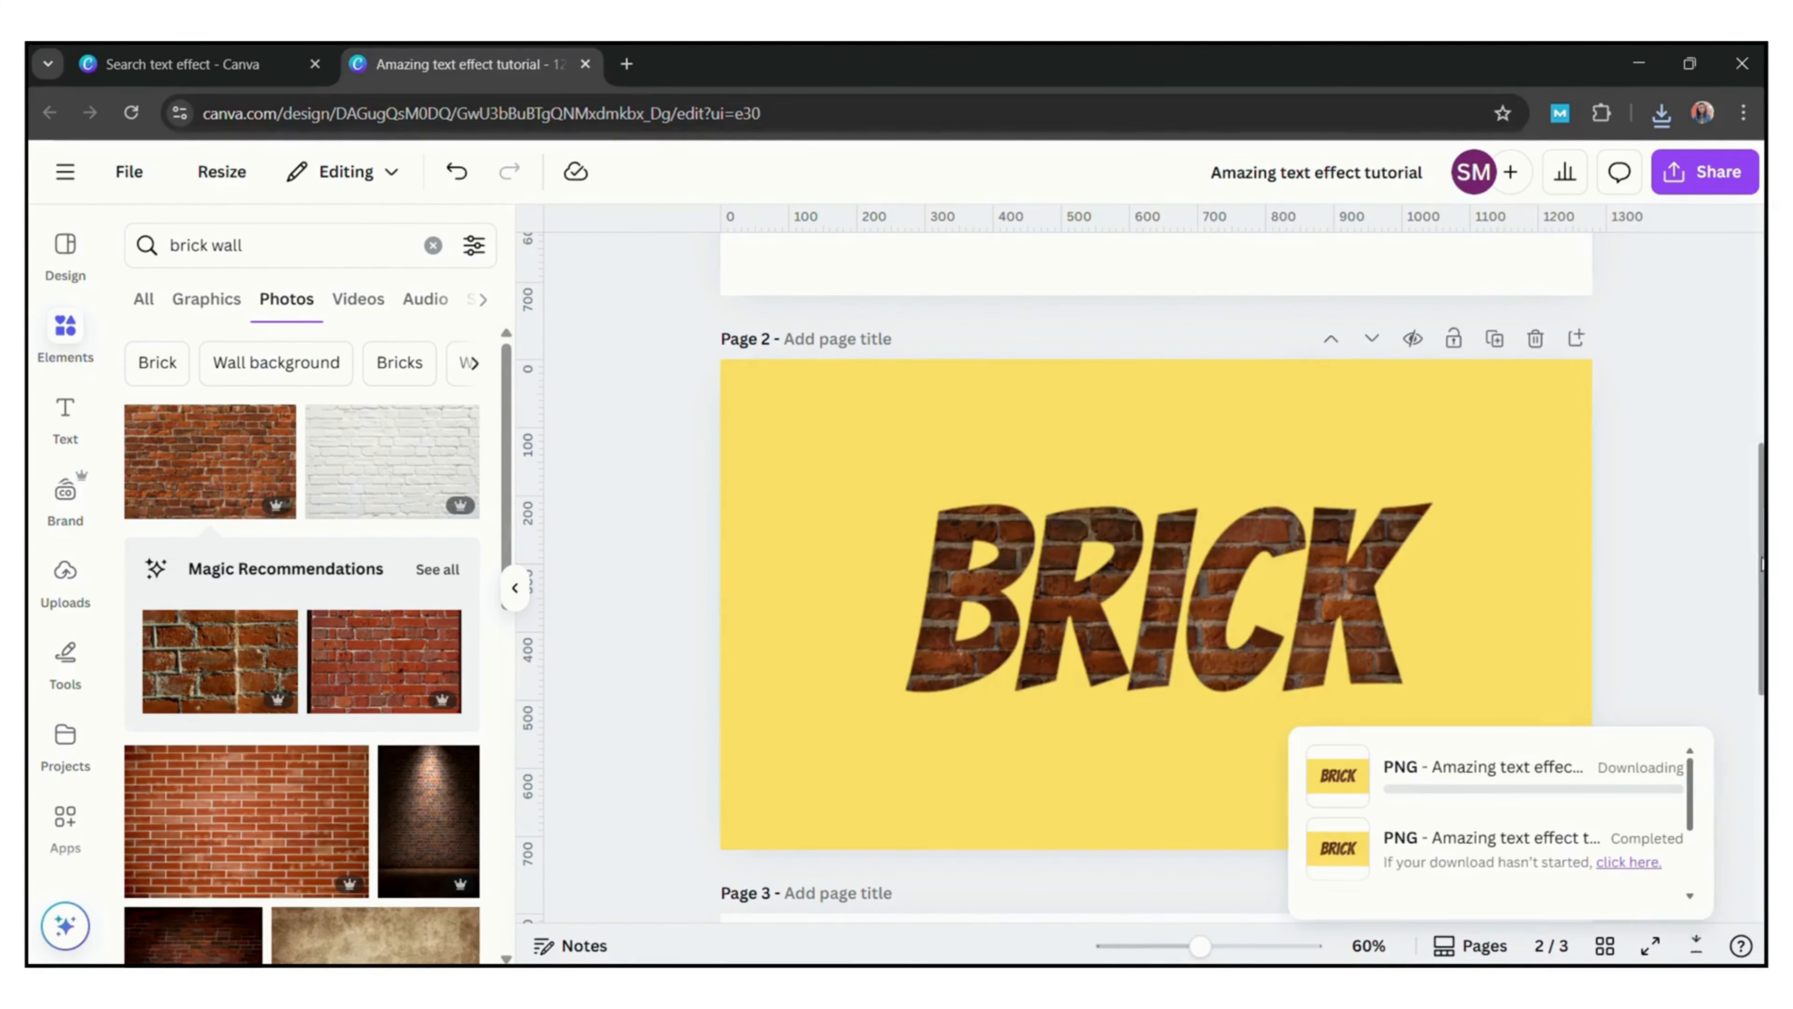
Place the downloaded brick-textured BRICK image on page 3 and remove its background.
{"action": "scroll", "coordinate": [1156, 565], "scroll_direction": "down", "scroll_amount": 5}
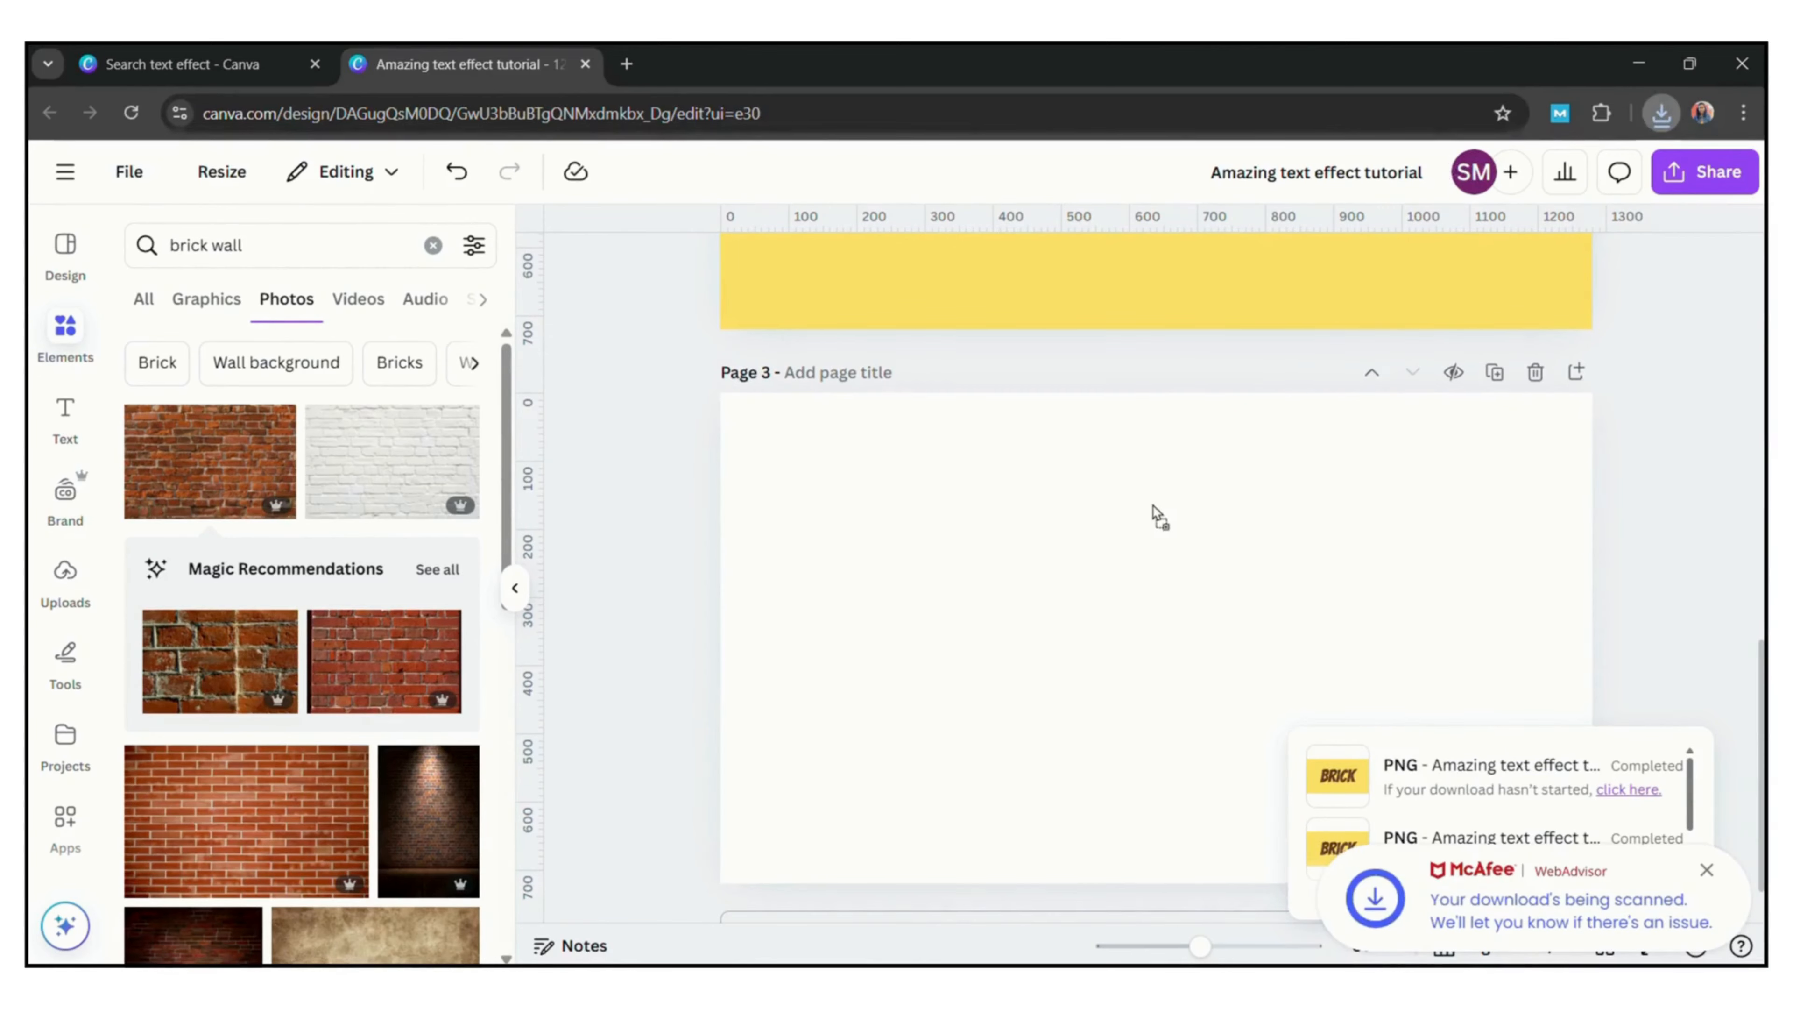
{"action": "left_click_drag", "start_coordinate": [1158, 518], "coordinate": [1158, 519]}
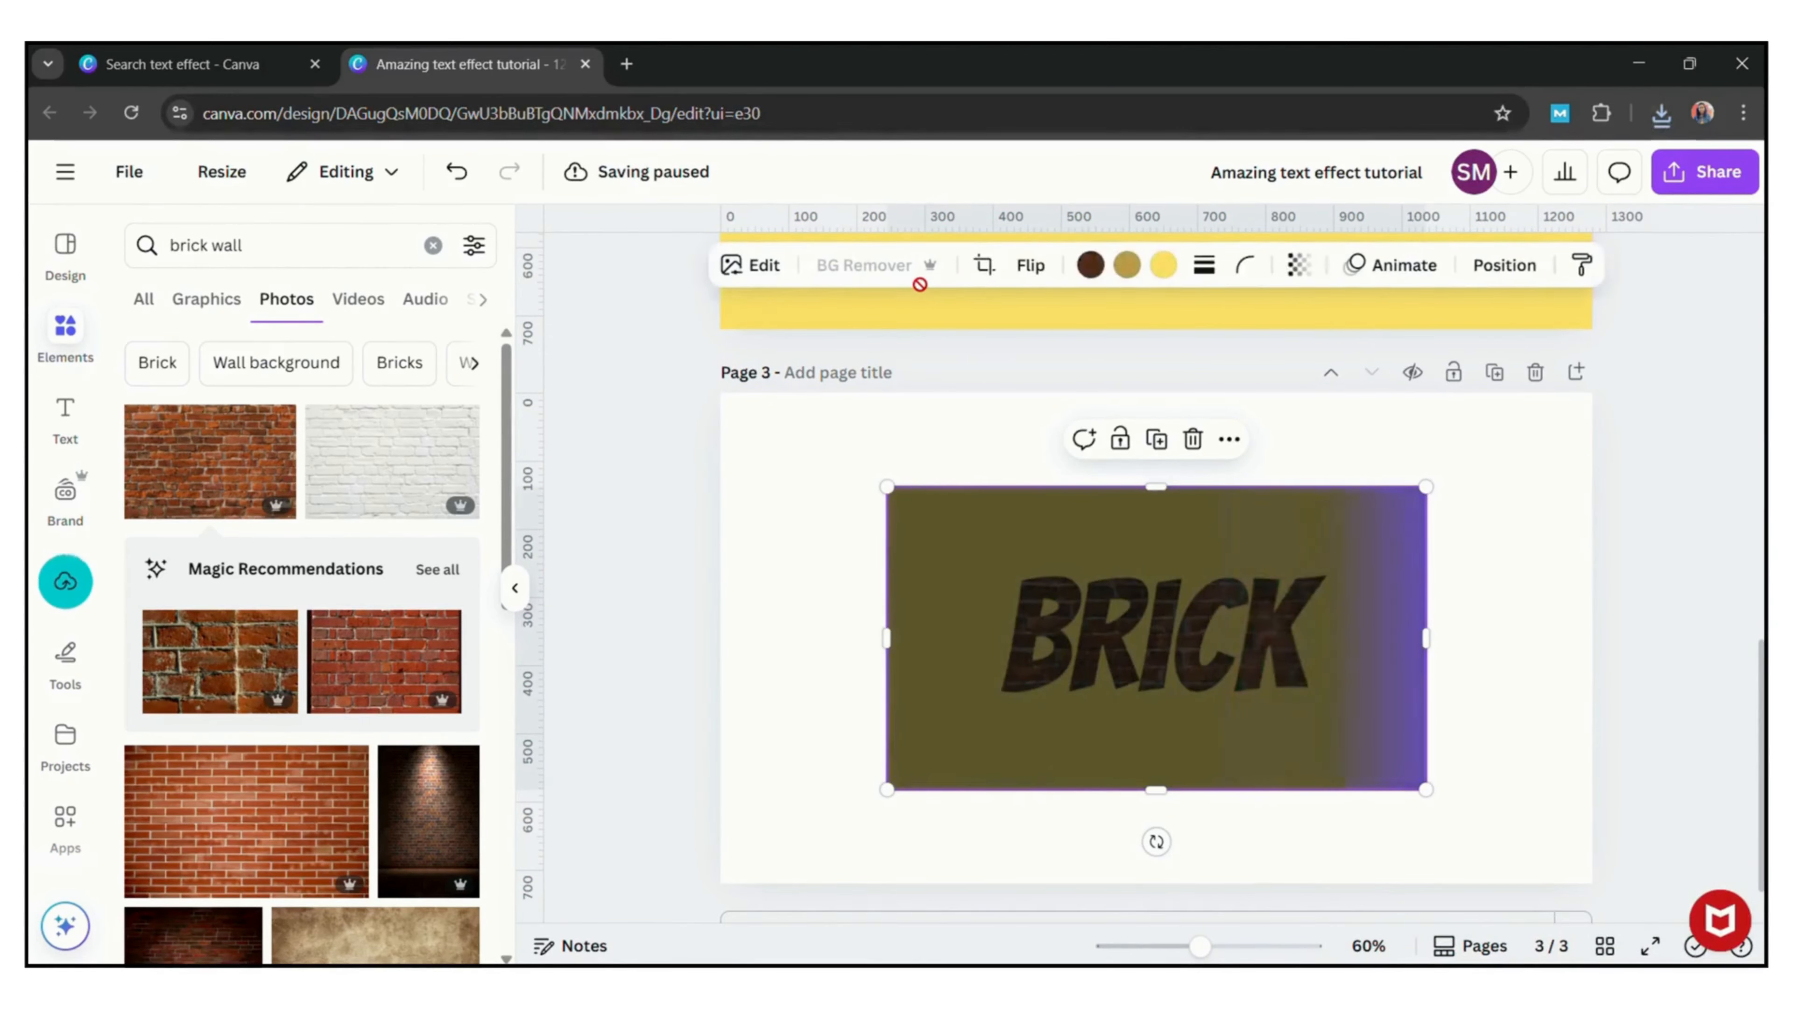
Crop the BRICK image tightly around the letters, then enlarge it and move it to the middle of page 3.
{"action": "left_click_drag", "start_coordinate": [891, 639], "coordinate": [996, 683]}
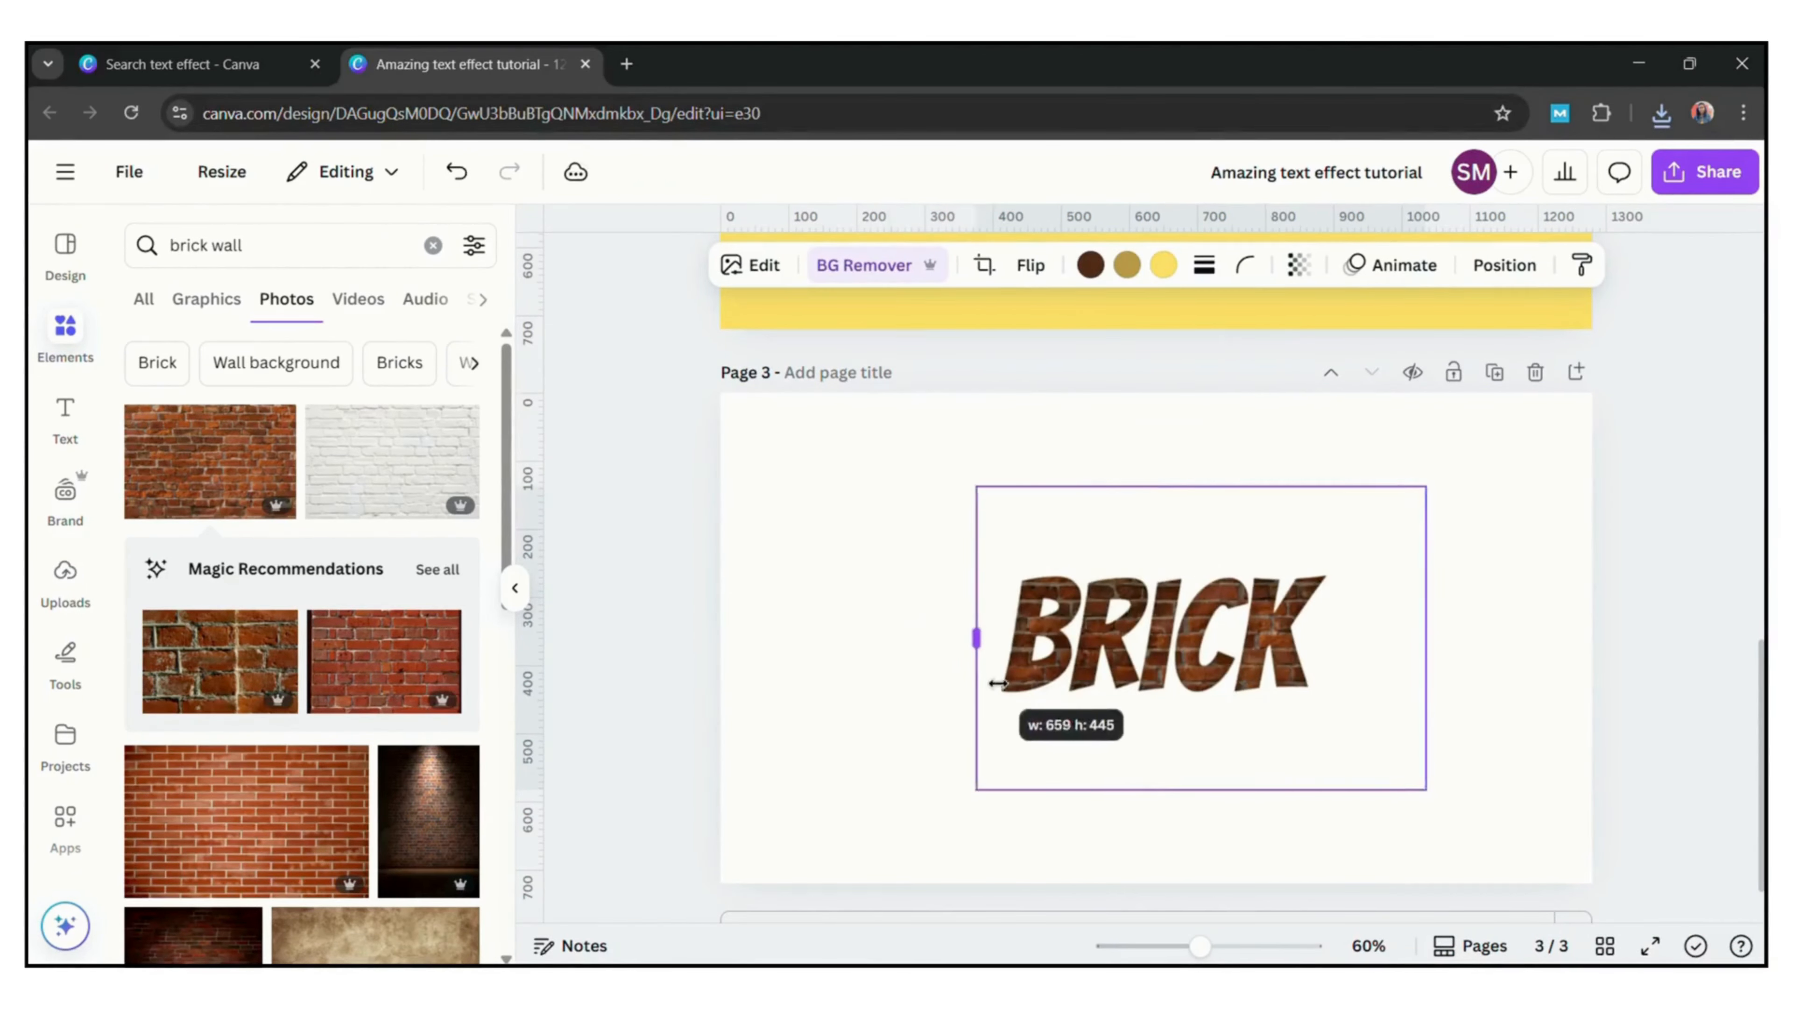
{"action": "left_click_drag", "start_coordinate": [1237, 503], "coordinate": [1237, 558]}
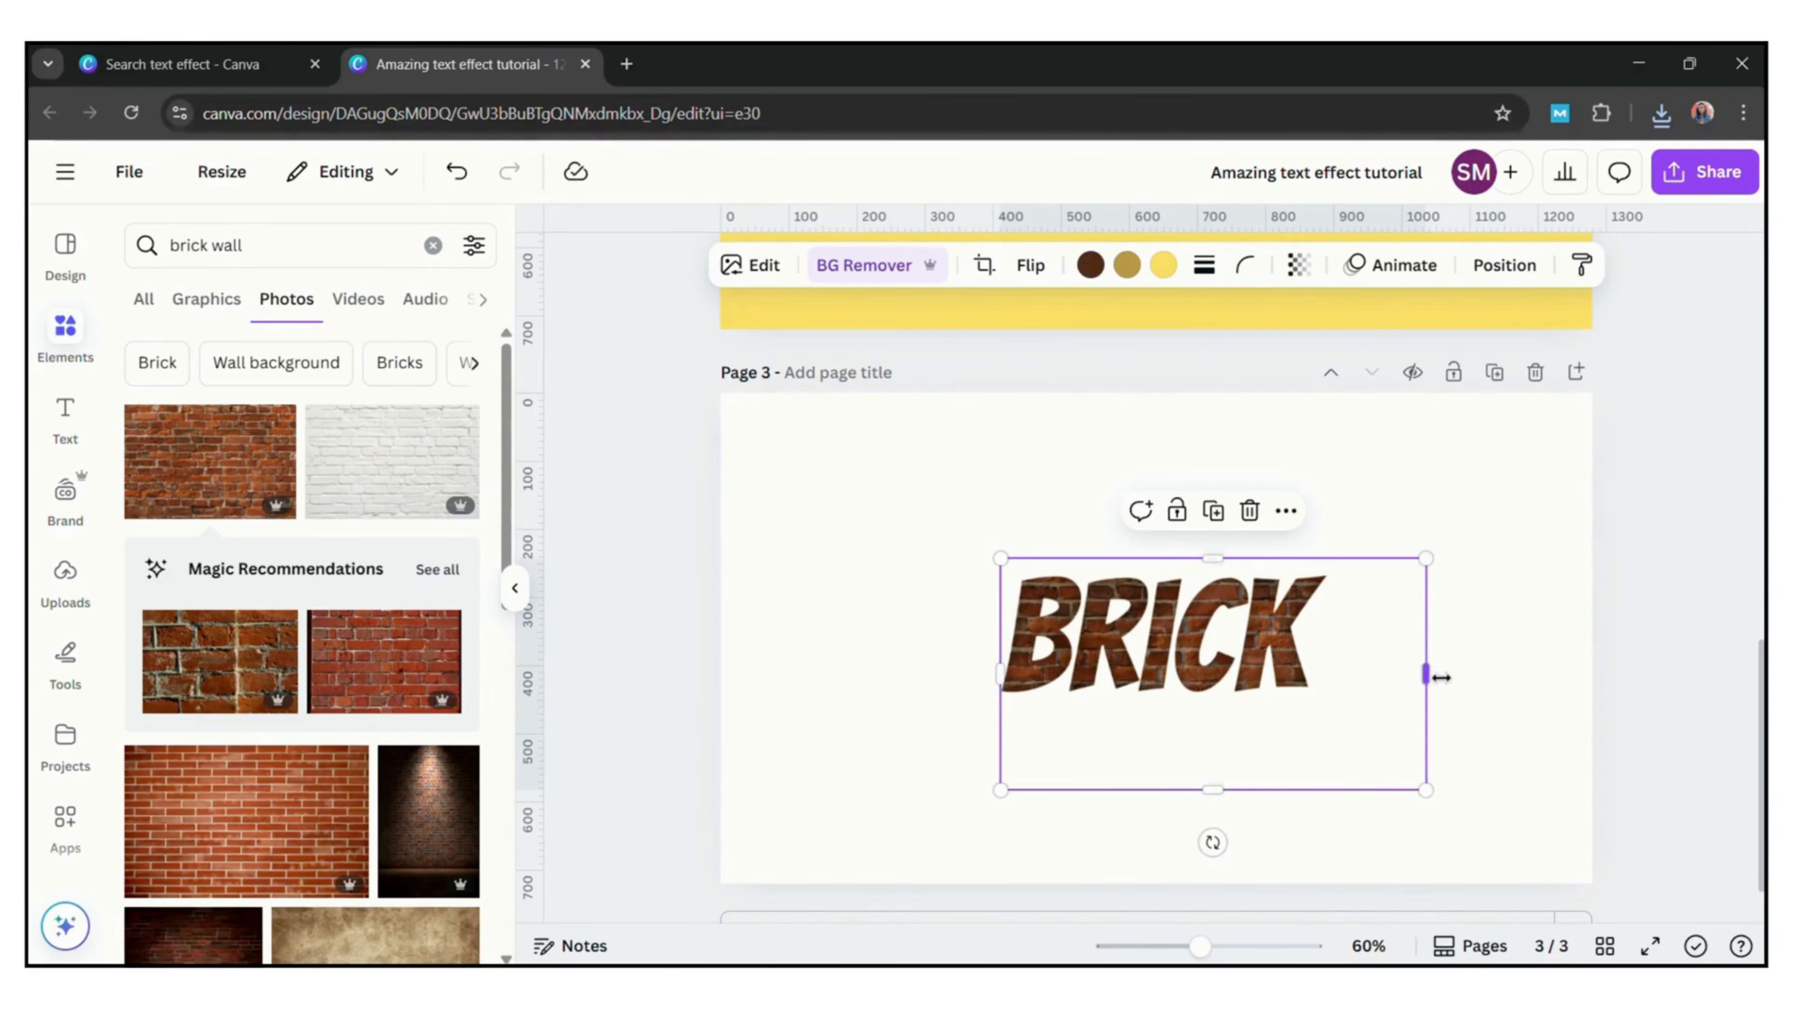
{"action": "left_click_drag", "start_coordinate": [1181, 804], "coordinate": [1181, 715]}
{"action": "left_click_drag", "start_coordinate": [1328, 702], "coordinate": [1593, 821]}
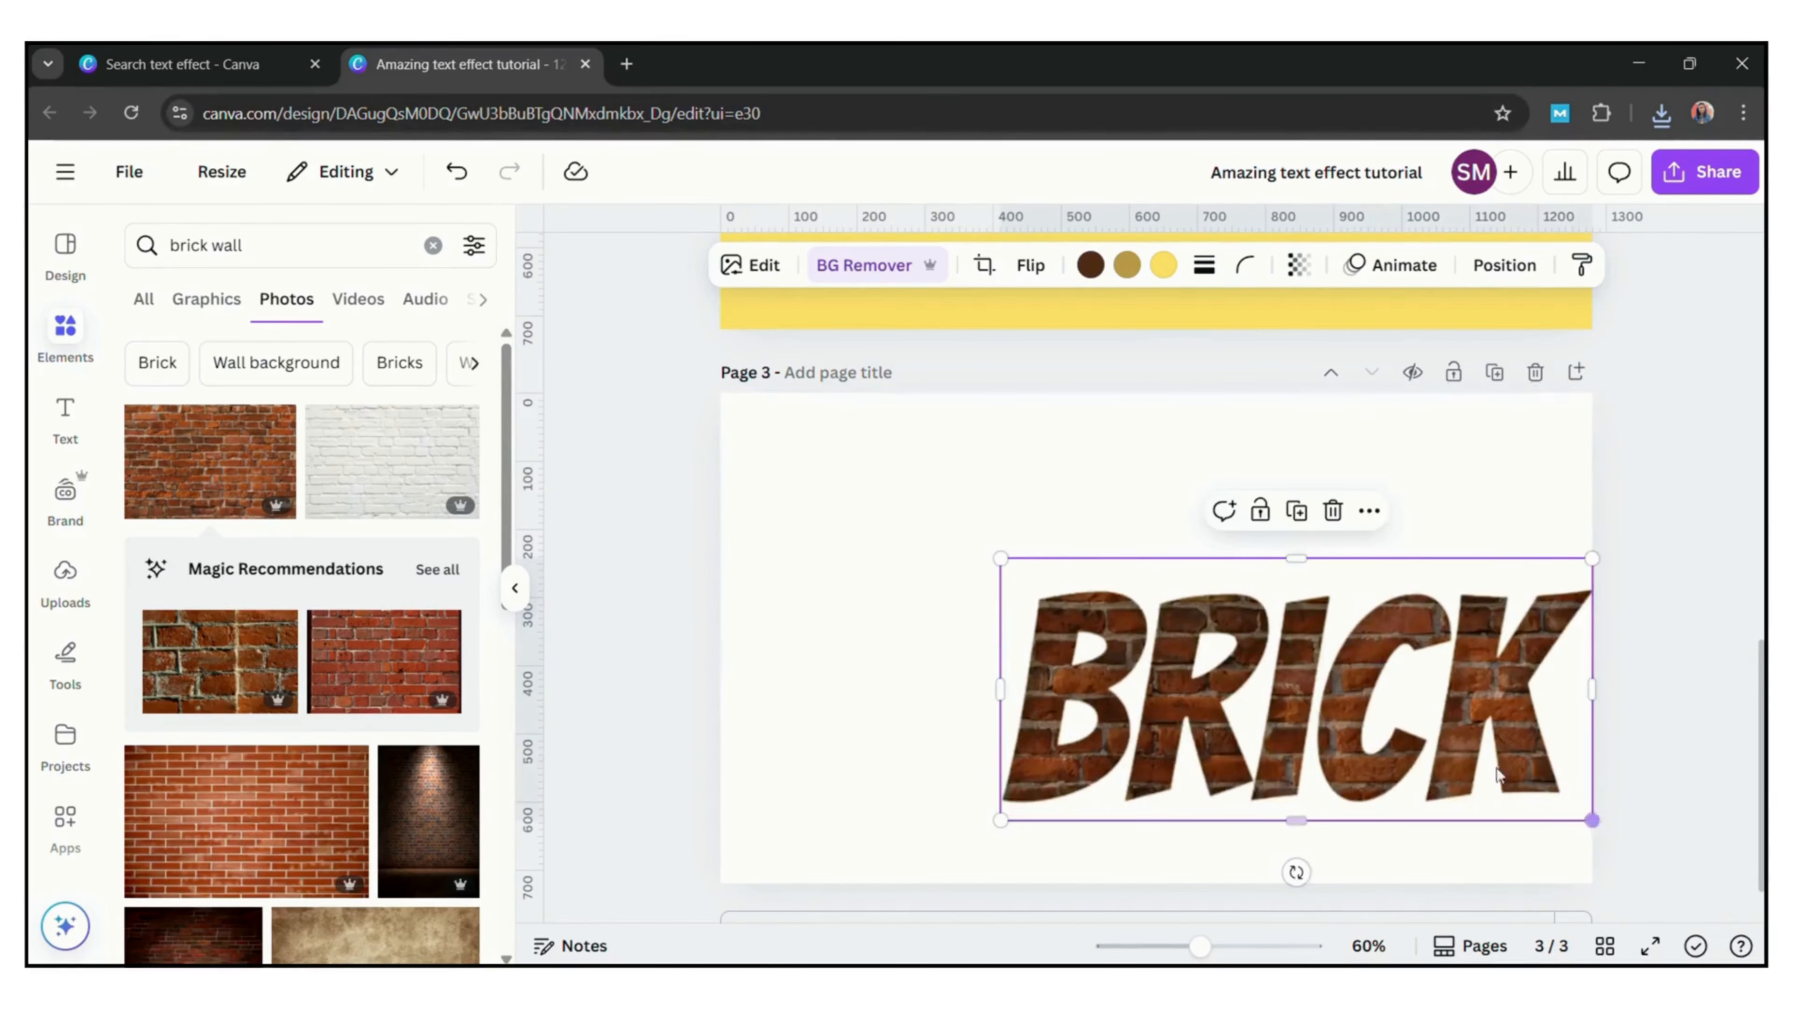
{"action": "left_click_drag", "start_coordinate": [1409, 719], "coordinate": [1269, 667]}
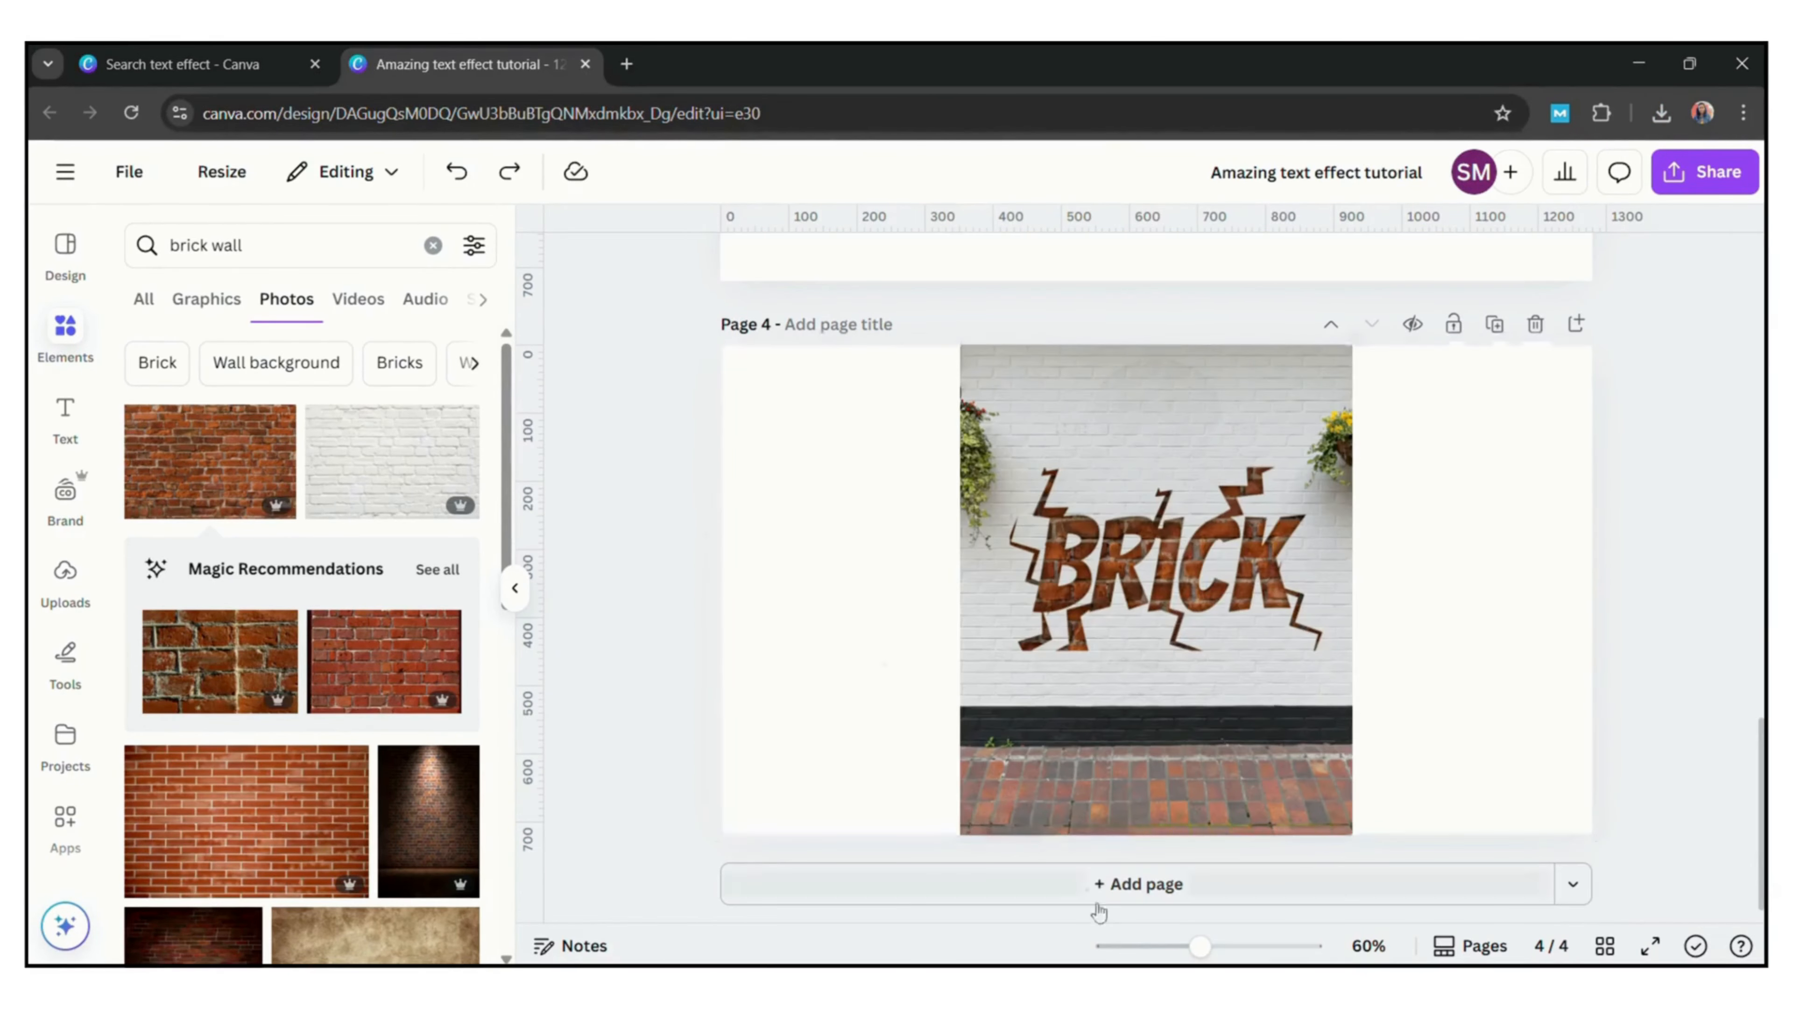
Add a heading reading "horror" to a blank page and set its font to Jeepers.
{"action": "scroll", "coordinate": [1751, 828], "scroll_direction": "up", "scroll_amount": 5}
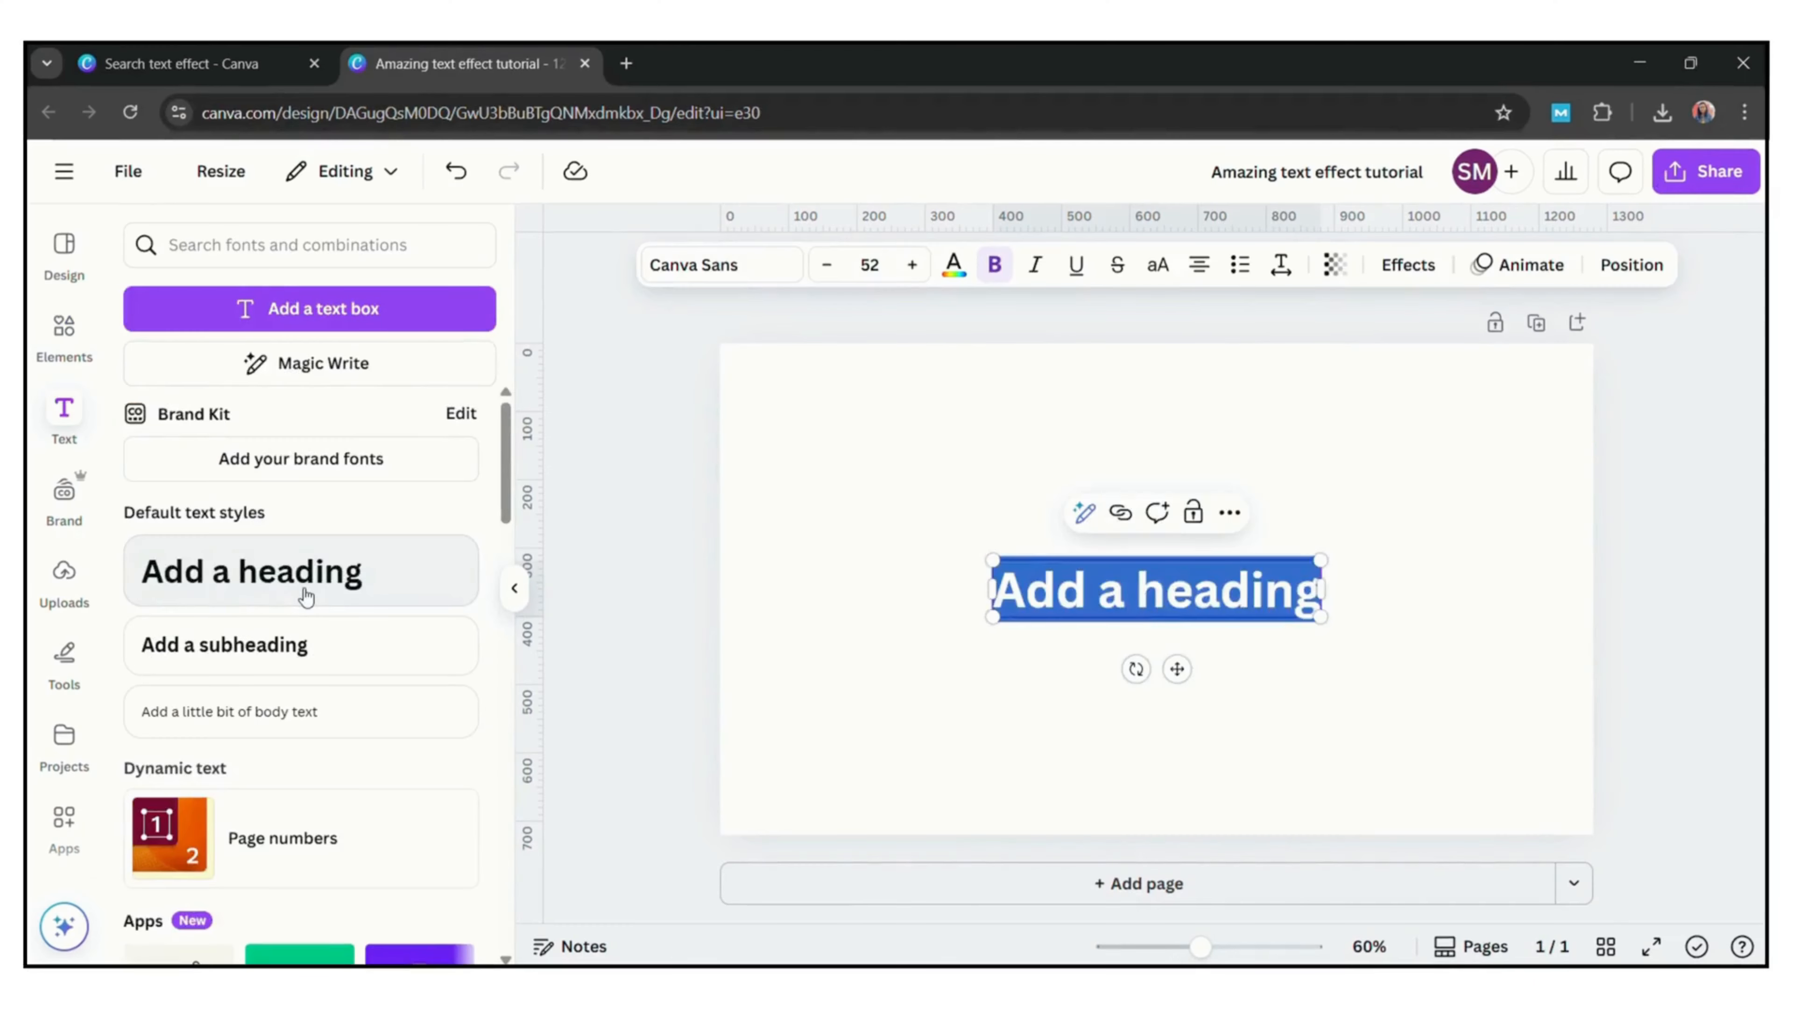
{"action": "type", "text": "horror"}
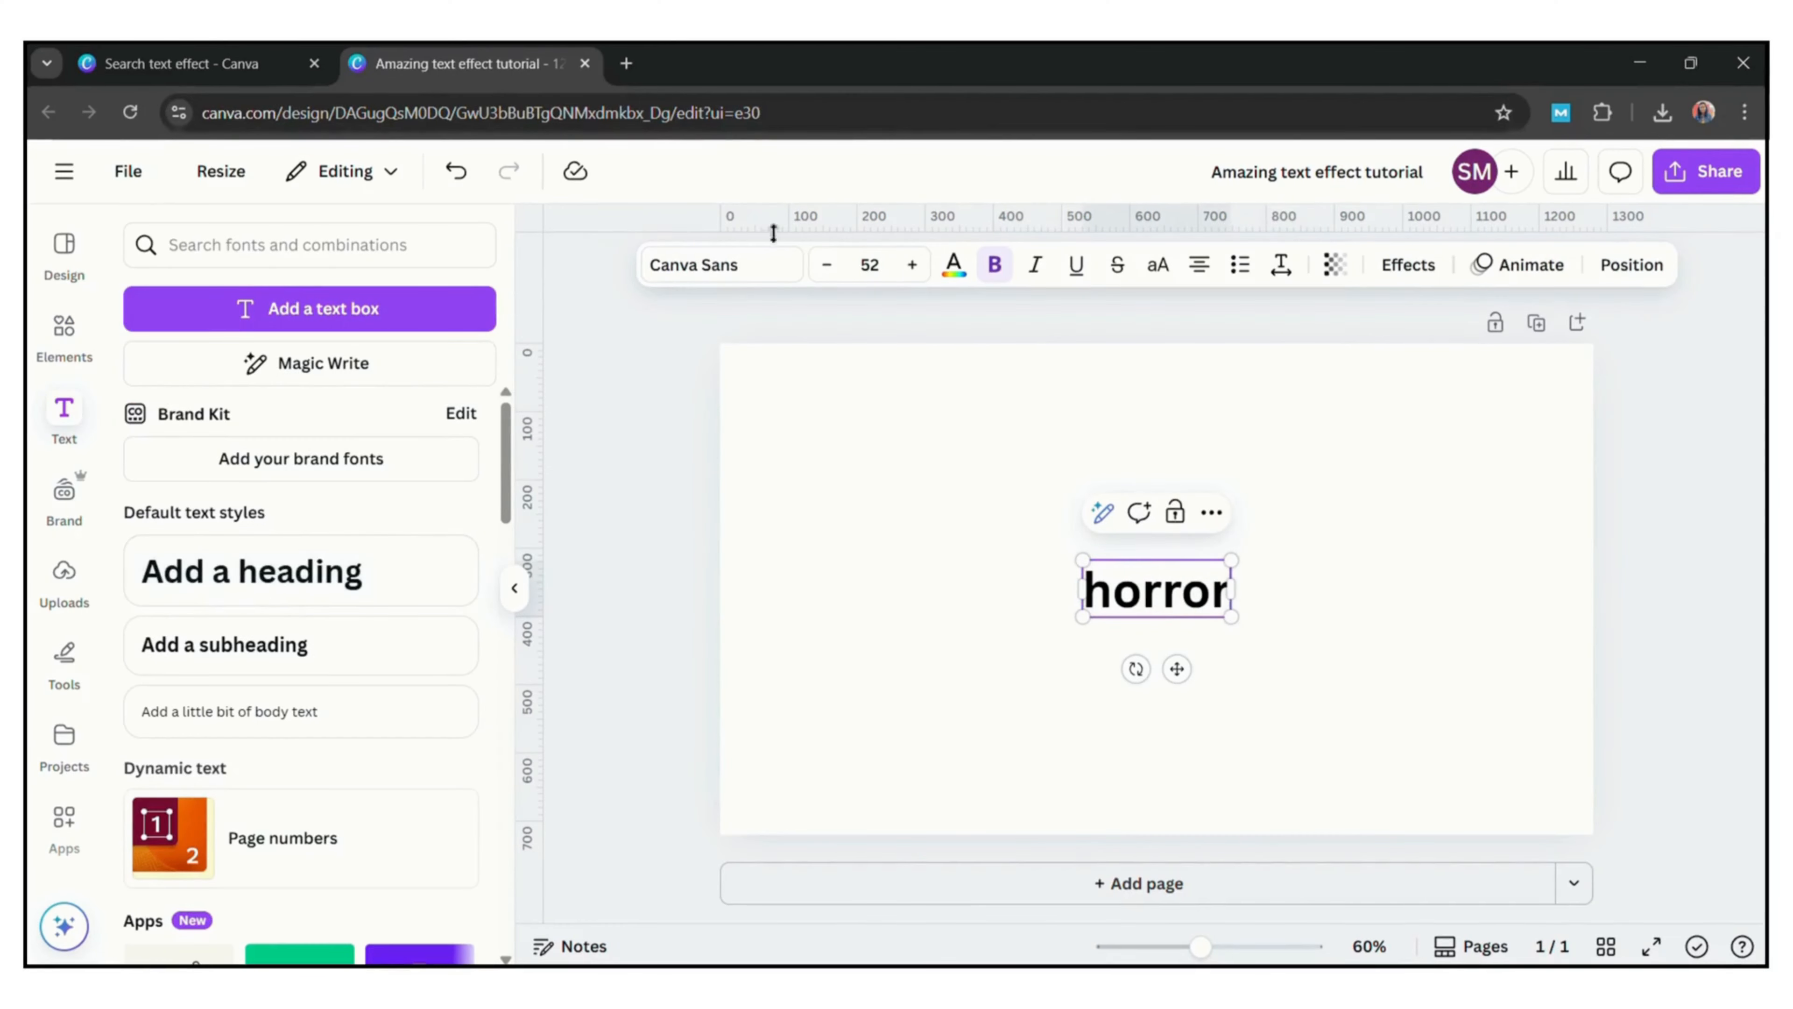
{"action": "left_click", "coordinate": [713, 265]}
{"action": "key", "text": "BackSpace"}
{"action": "key", "text": "BackSpace"}
{"action": "key", "text": "BackSpace"}
{"action": "key", "text": "BackSpace"}
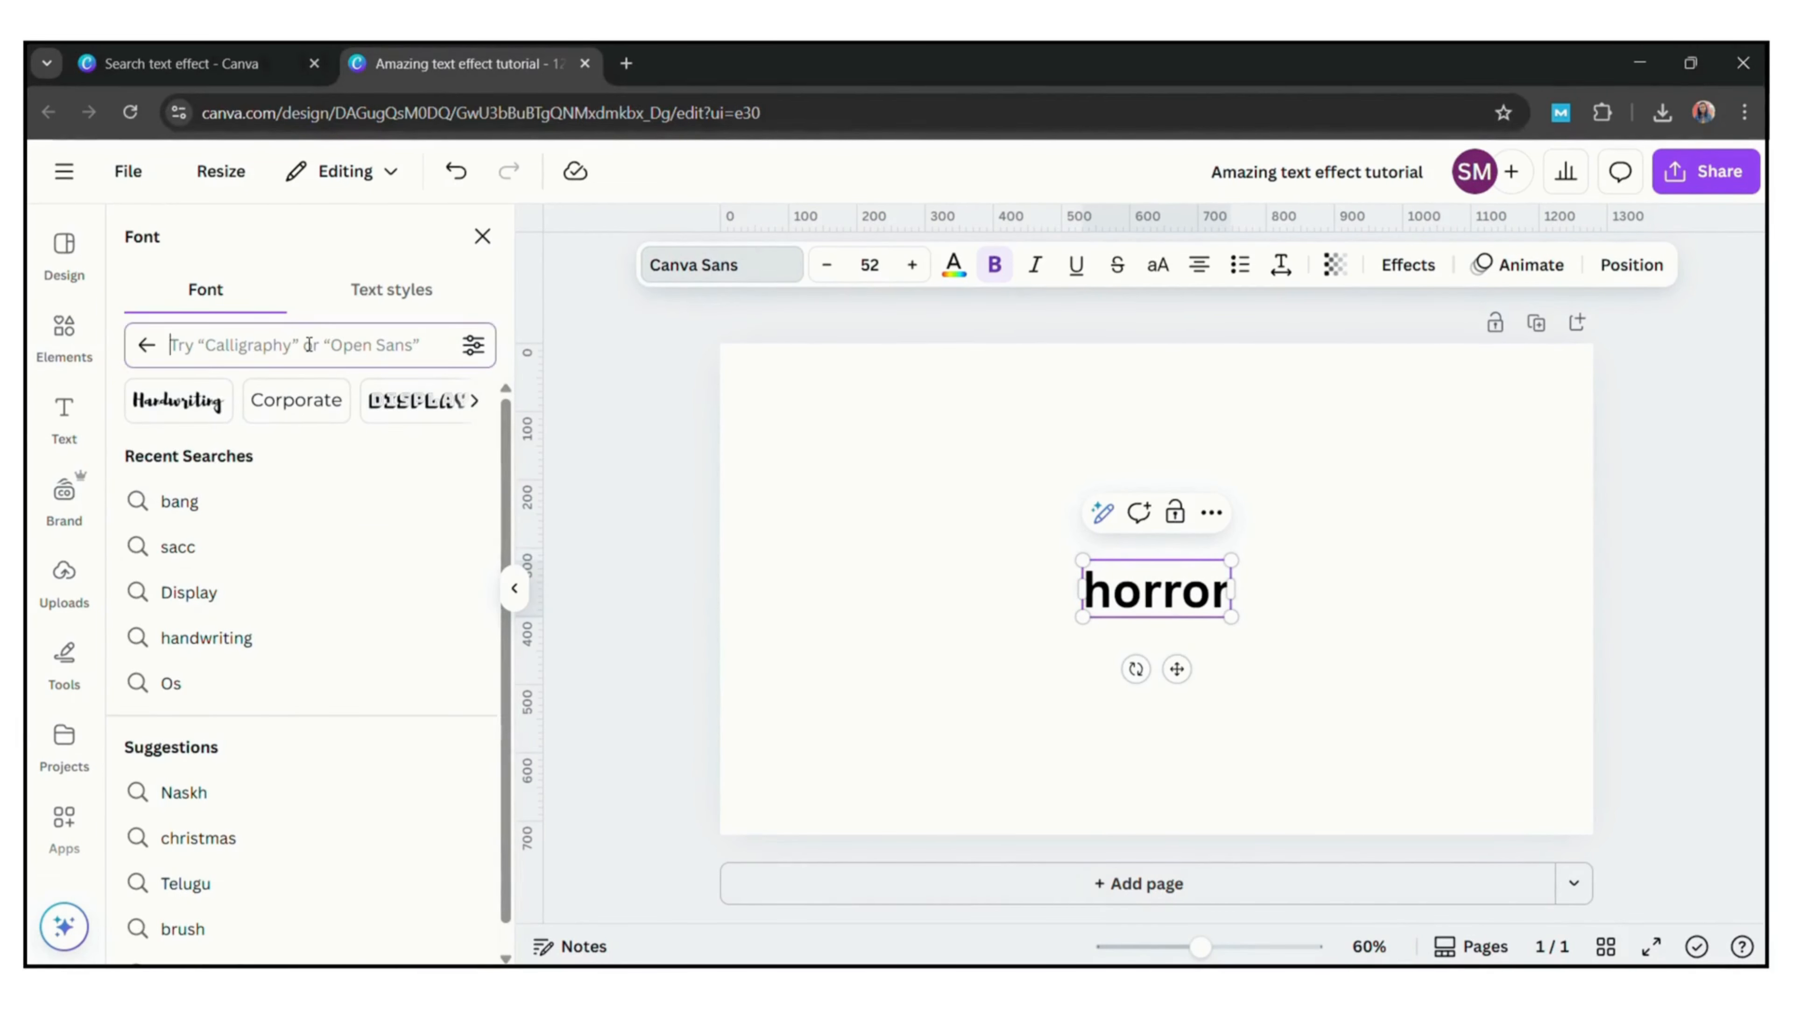
{"action": "type", "text": "jee"}
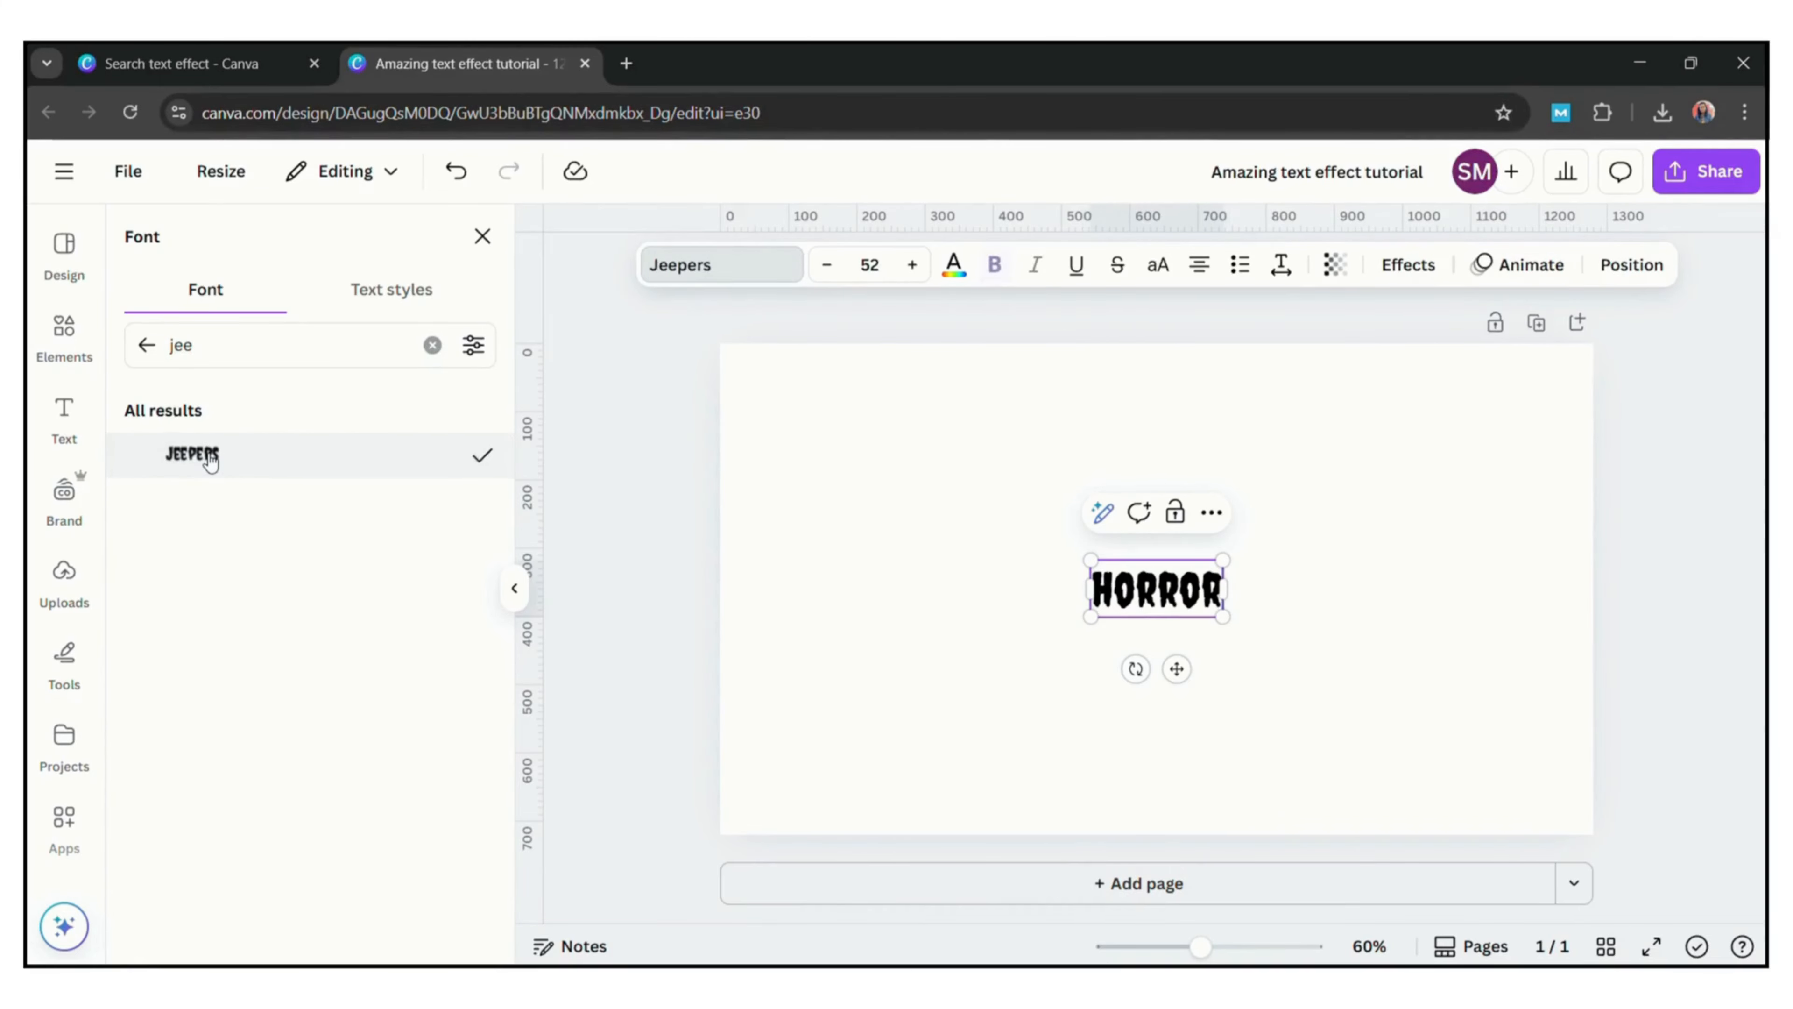
Enlarge the HORROR heading to size 192 and center it on the page.
{"action": "left_click_drag", "start_coordinate": [1091, 560], "coordinate": [733, 407]}
{"action": "left_click_drag", "start_coordinate": [1033, 538], "coordinate": [1211, 615]}
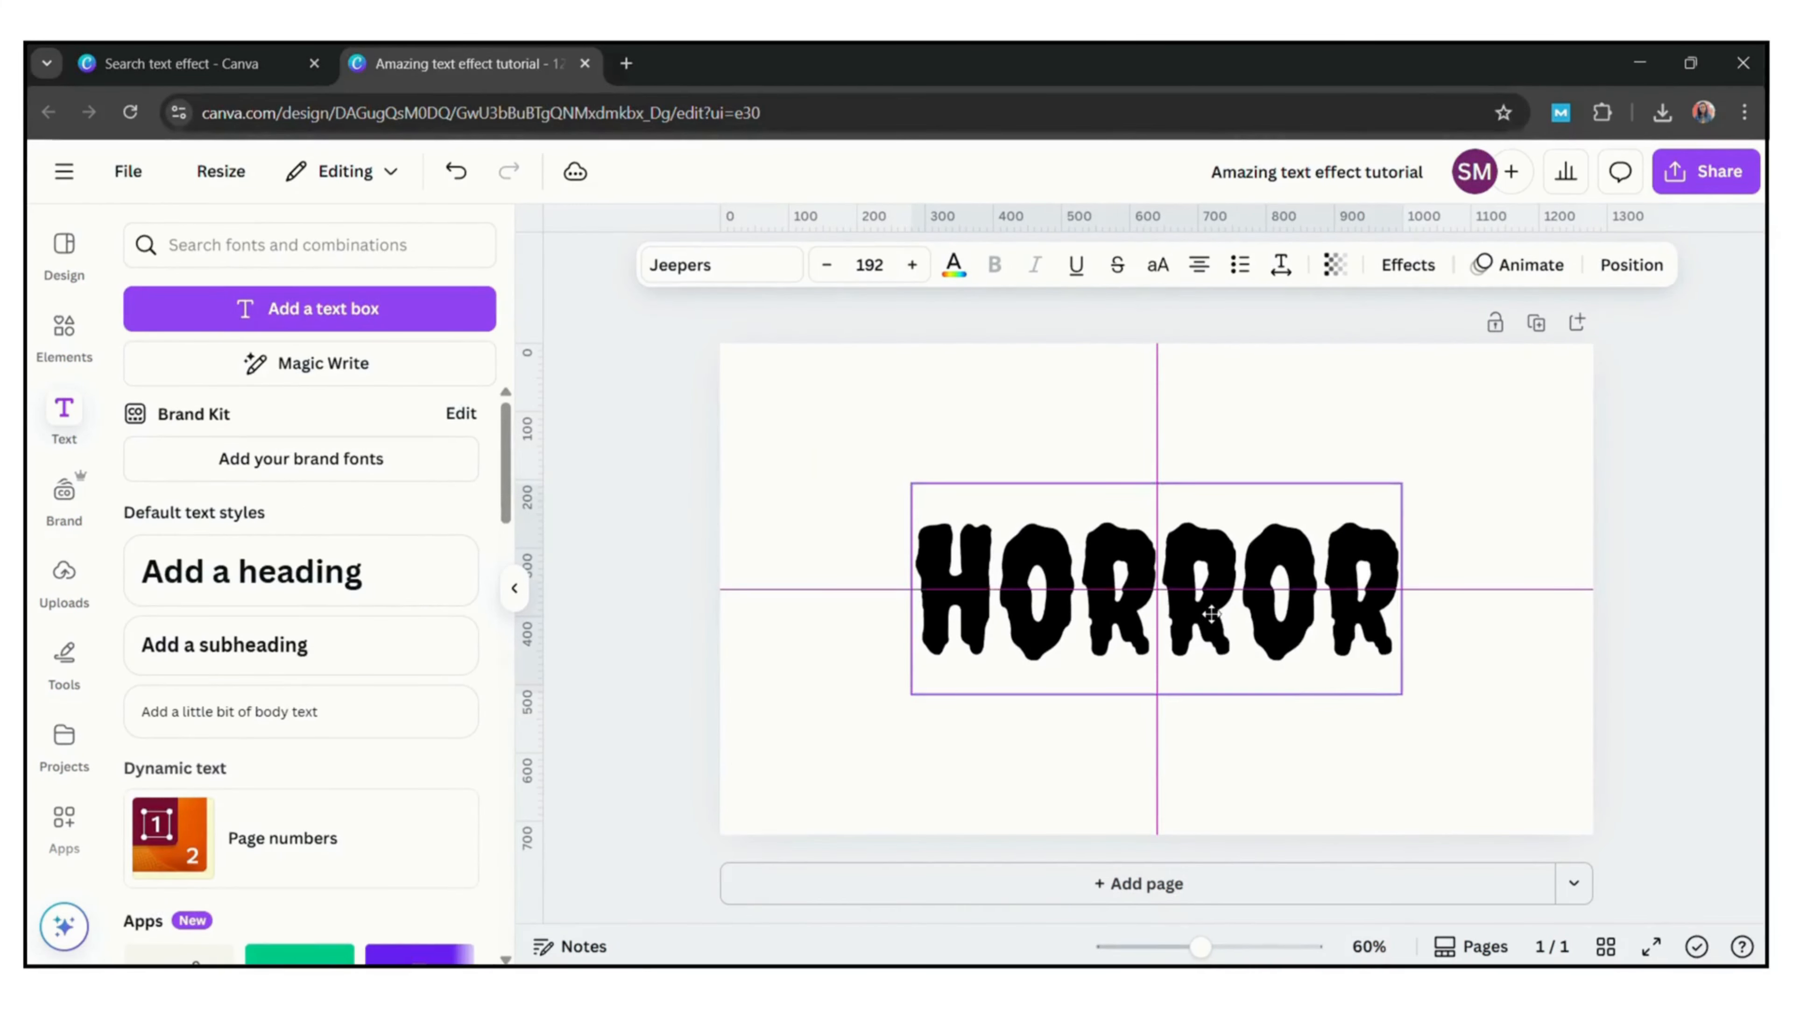
{"action": "left_click", "coordinate": [799, 397]}
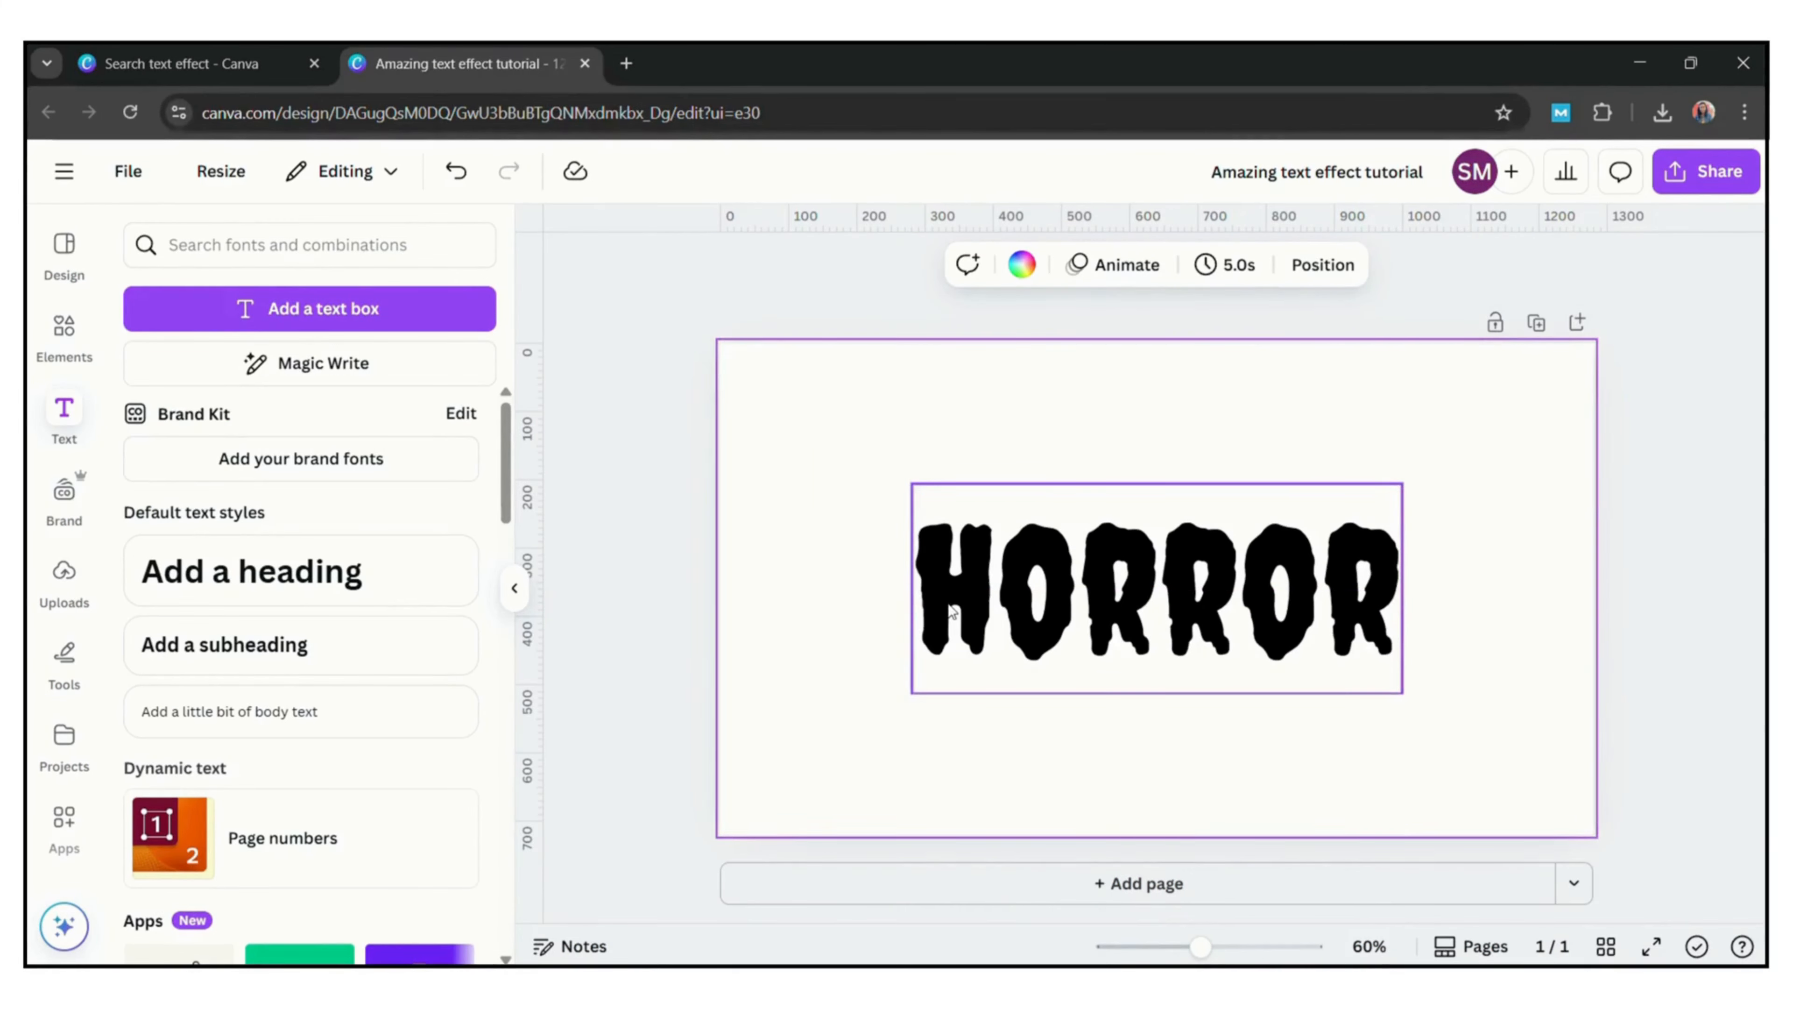
Add a yellow rectangle and stretch it on all sides until it covers the whole HORROR text.
{"action": "key", "text": "r"}
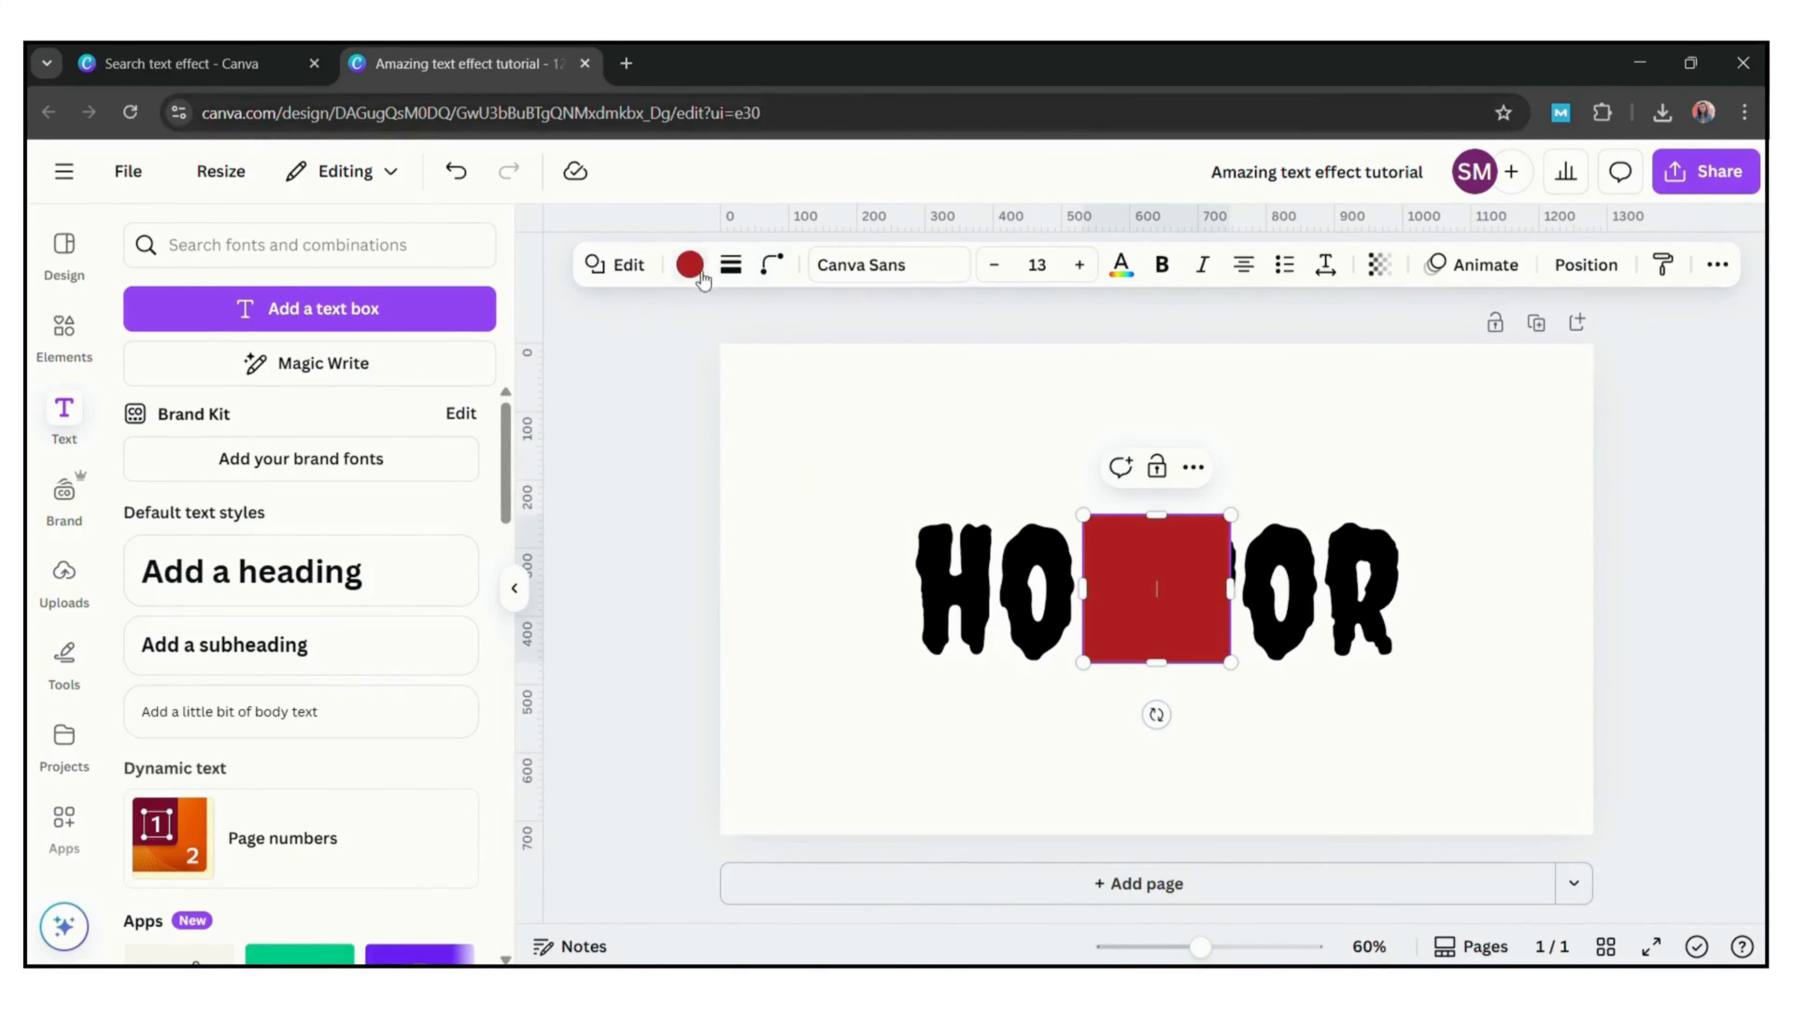
{"action": "left_click", "coordinate": [689, 264]}
{"action": "left_click", "coordinate": [302, 822]}
{"action": "left_click_drag", "start_coordinate": [1083, 589], "coordinate": [880, 588]}
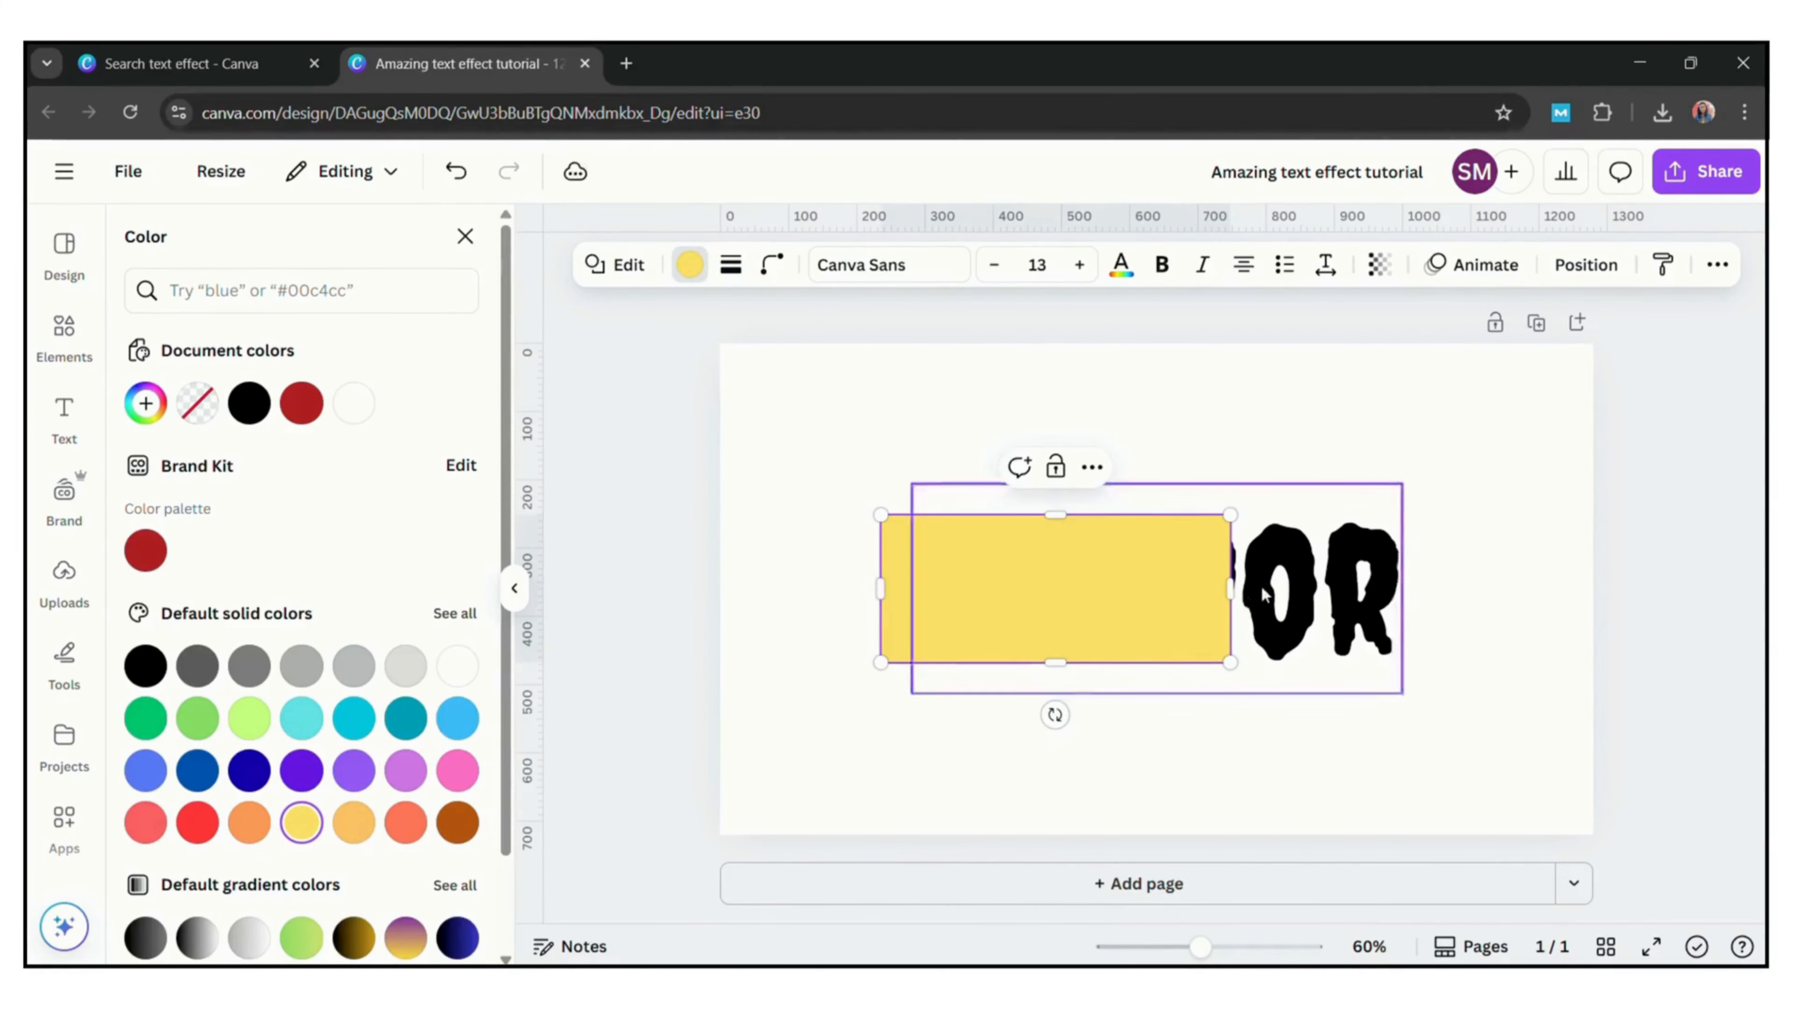
{"action": "left_click", "coordinate": [1245, 591]}
{"action": "left_click", "coordinate": [1210, 595]}
{"action": "left_click_drag", "start_coordinate": [1230, 590], "coordinate": [1409, 604]}
{"action": "left_click_drag", "start_coordinate": [1172, 505], "coordinate": [1162, 429]}
{"action": "left_click_drag", "start_coordinate": [1177, 669], "coordinate": [1177, 736]}
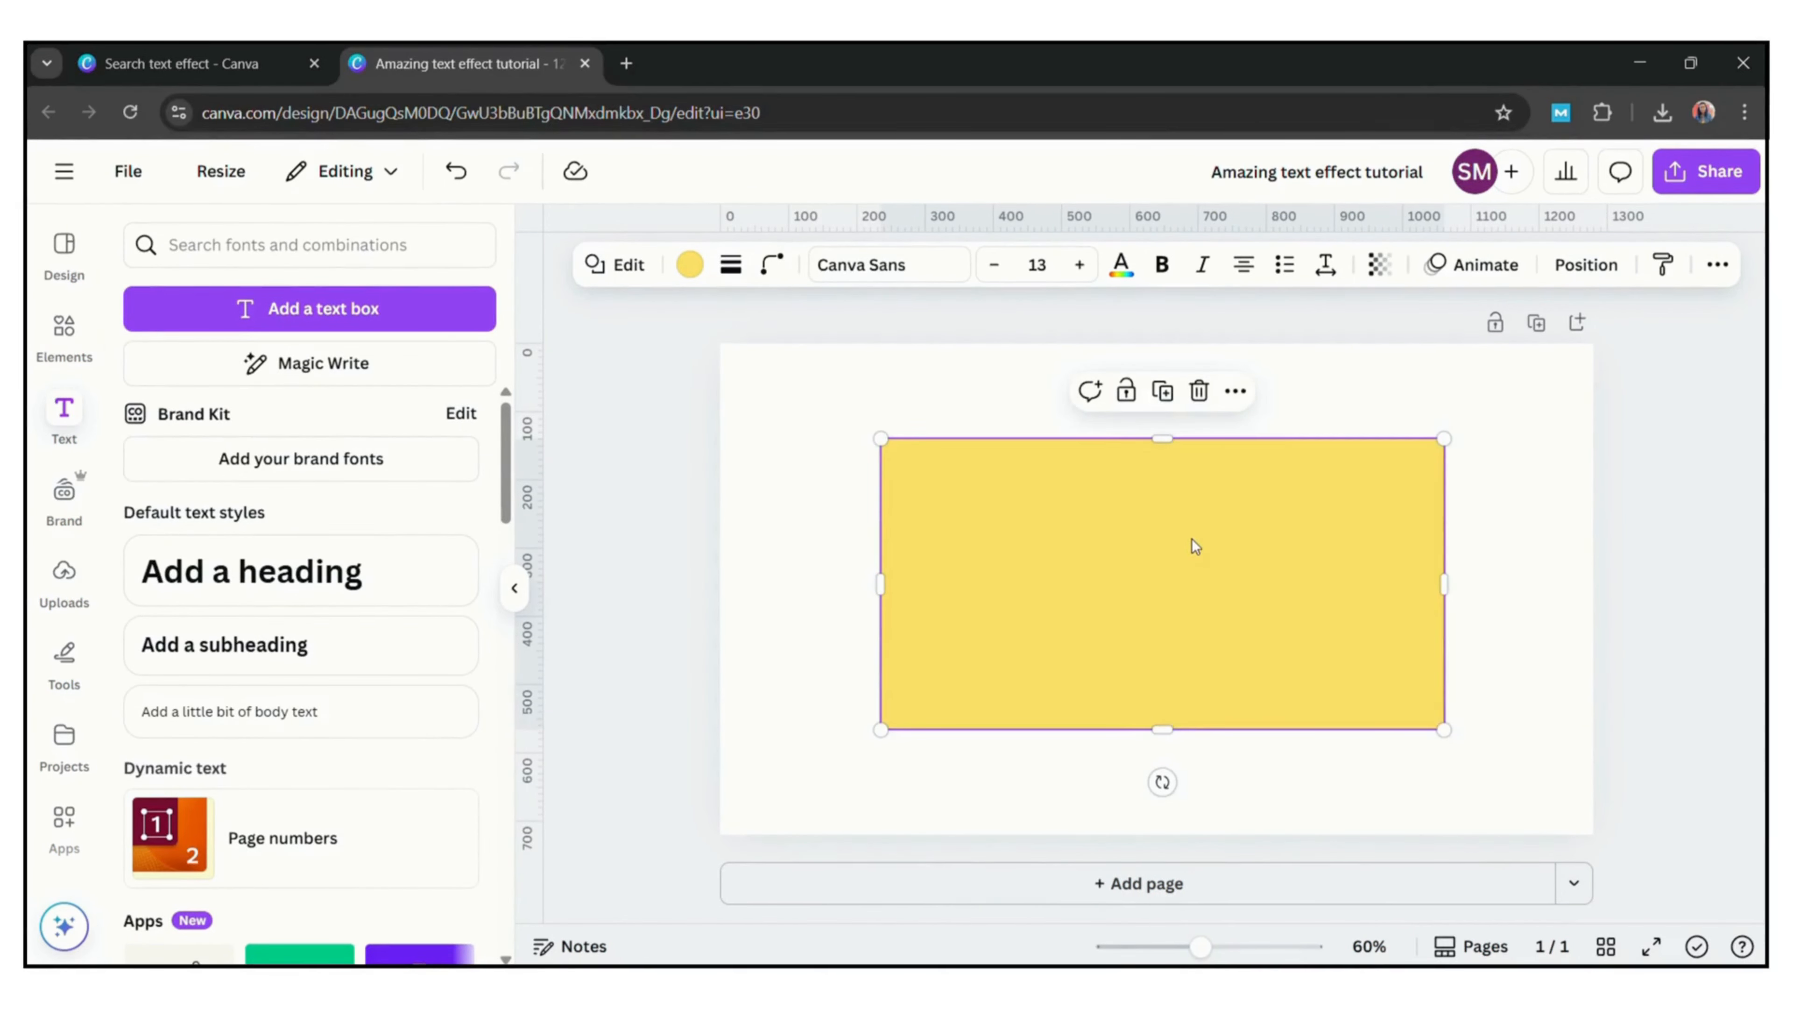
Send the yellow rectangle backward behind the HORROR text.
{"action": "right_click", "coordinate": [1194, 546]}
{"action": "mouse_move", "coordinate": [1361, 596]}
{"action": "left_click", "coordinate": [985, 557]}
Change the colour of the HORROR text to white.
{"action": "left_click", "coordinate": [1156, 628]}
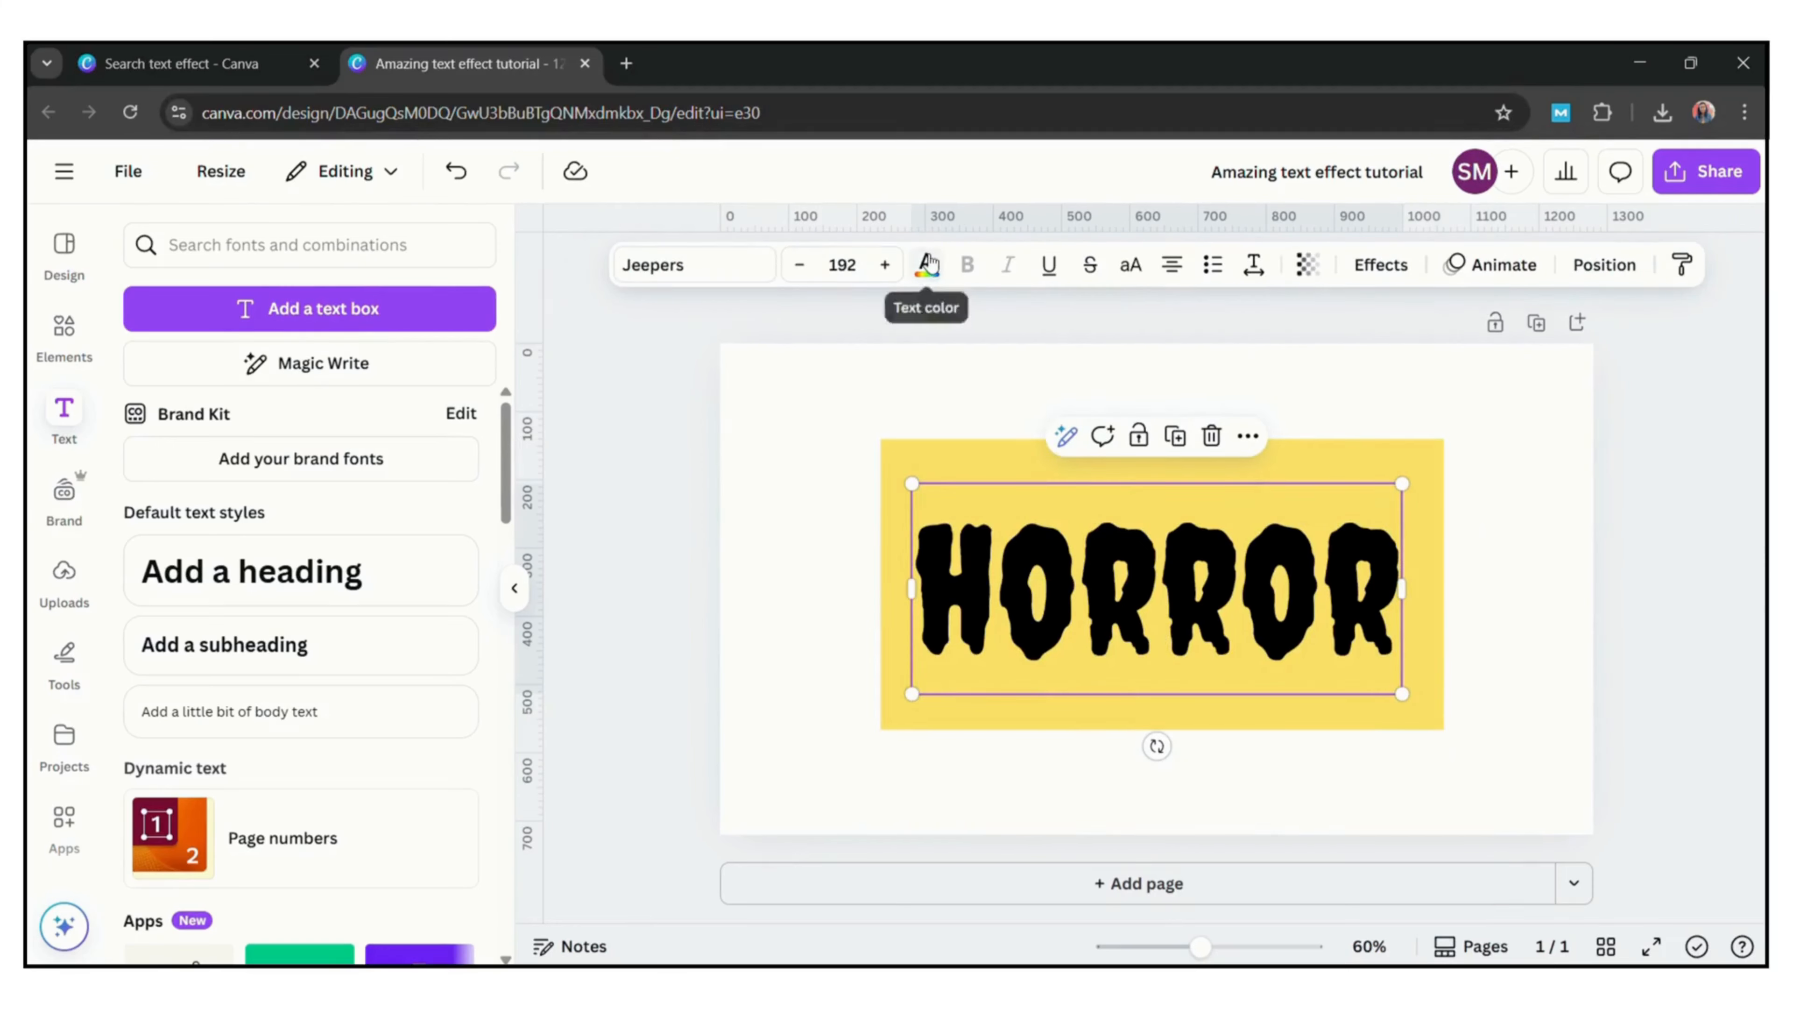
{"action": "left_click", "coordinate": [929, 263]}
{"action": "left_click", "coordinate": [309, 402]}
{"action": "left_click", "coordinate": [1323, 392]}
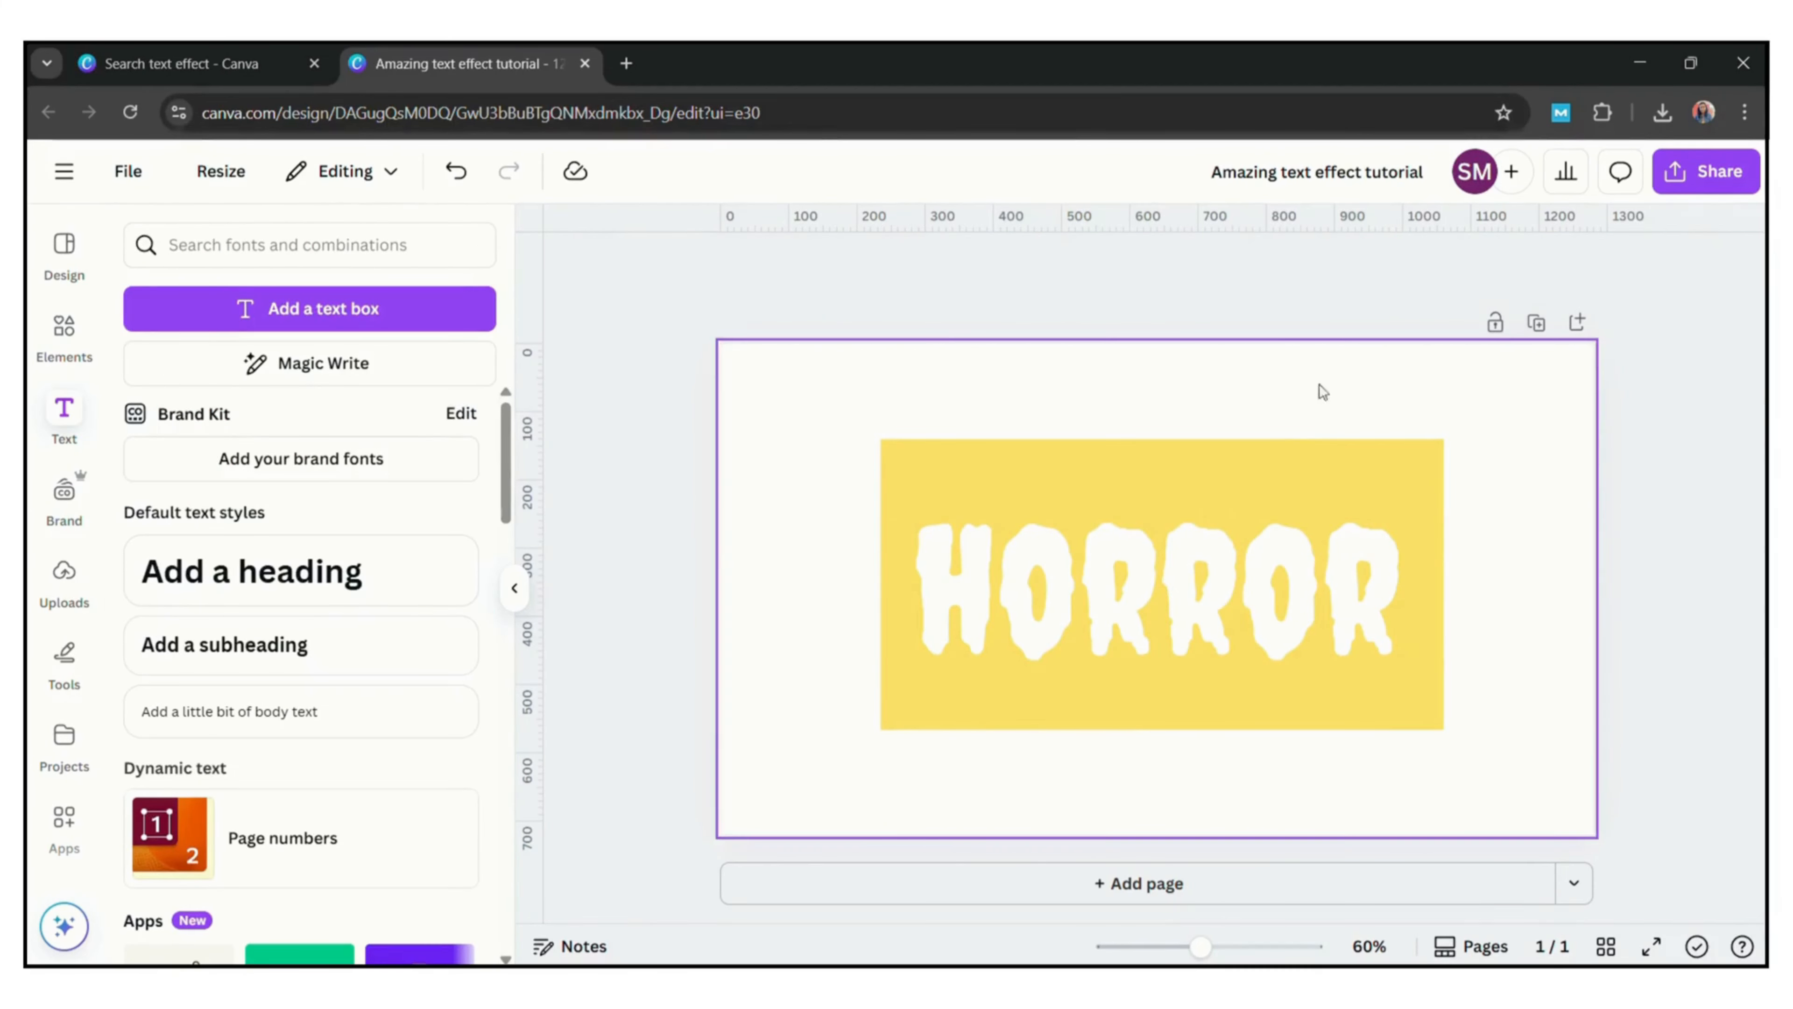
Center the yellow rectangle behind the HORROR text and download the design as a PNG.
{"action": "left_click", "coordinate": [1291, 460]}
{"action": "left_click", "coordinate": [1751, 171]}
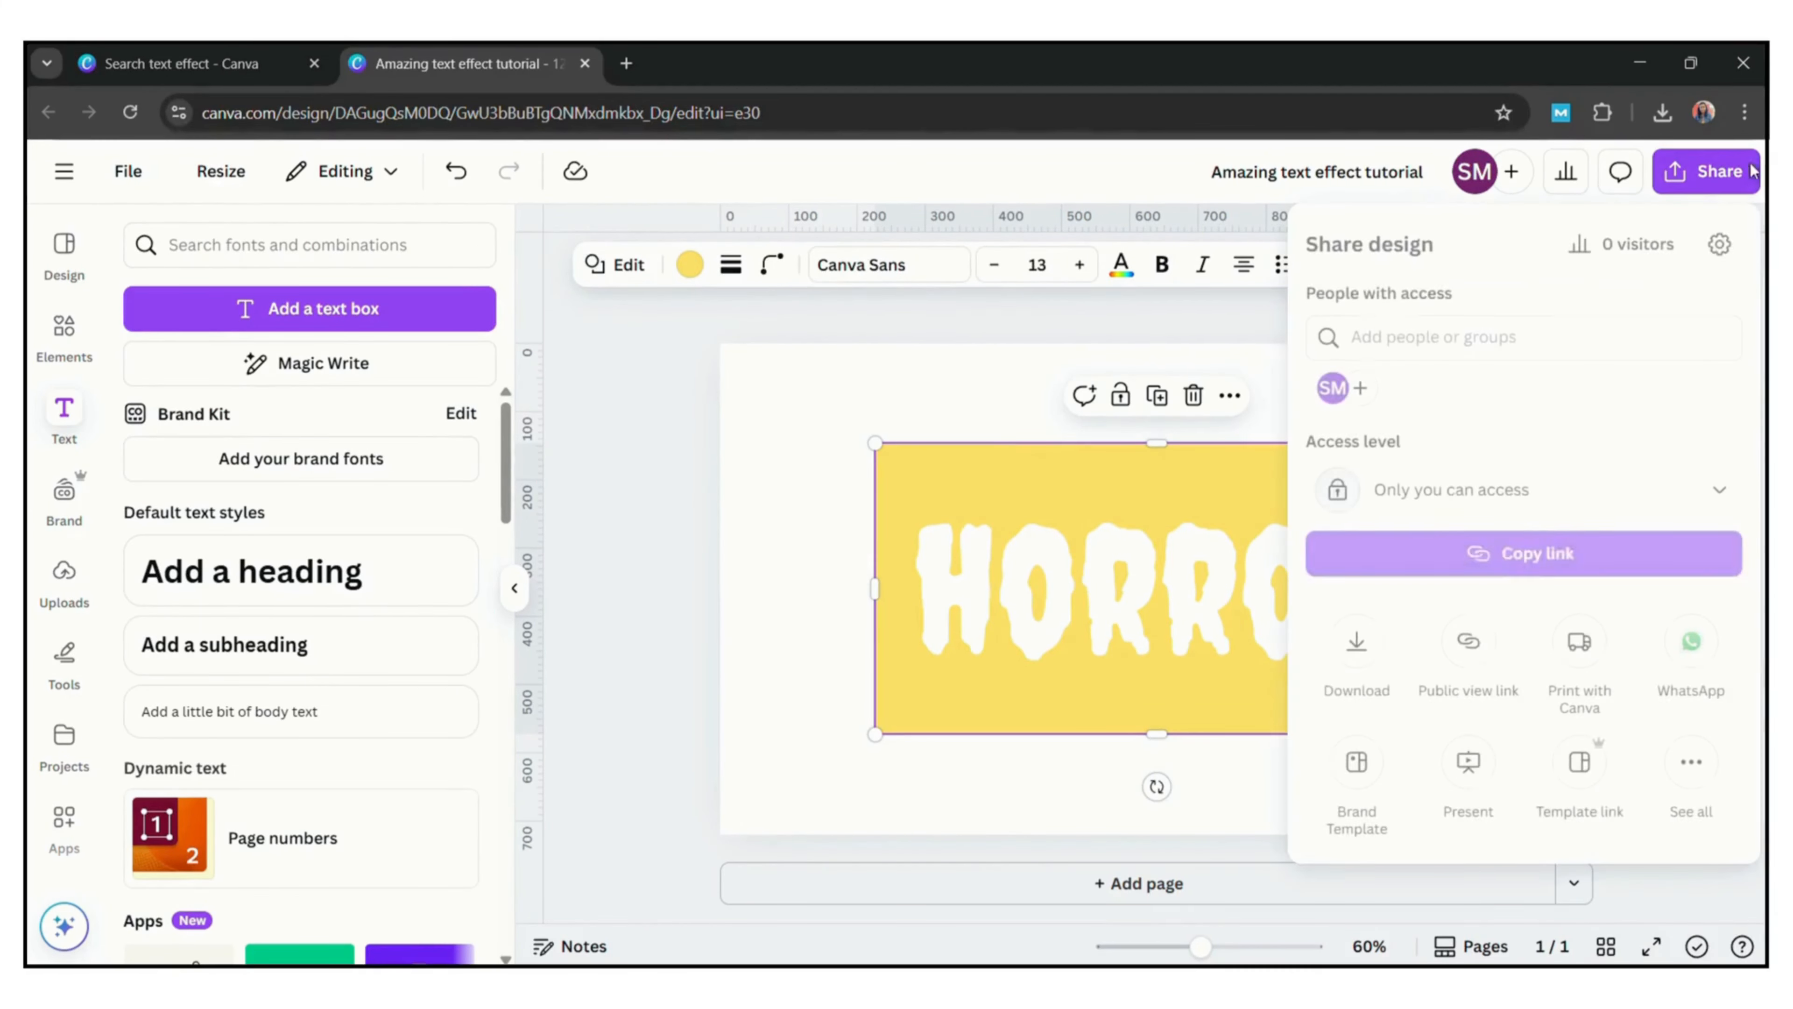
{"action": "left_click", "coordinate": [1356, 643]}
{"action": "left_click", "coordinate": [1482, 682]}
Place the downloaded HORROR image on a new second page, enlarged and centered.
{"action": "left_click", "coordinate": [1214, 883]}
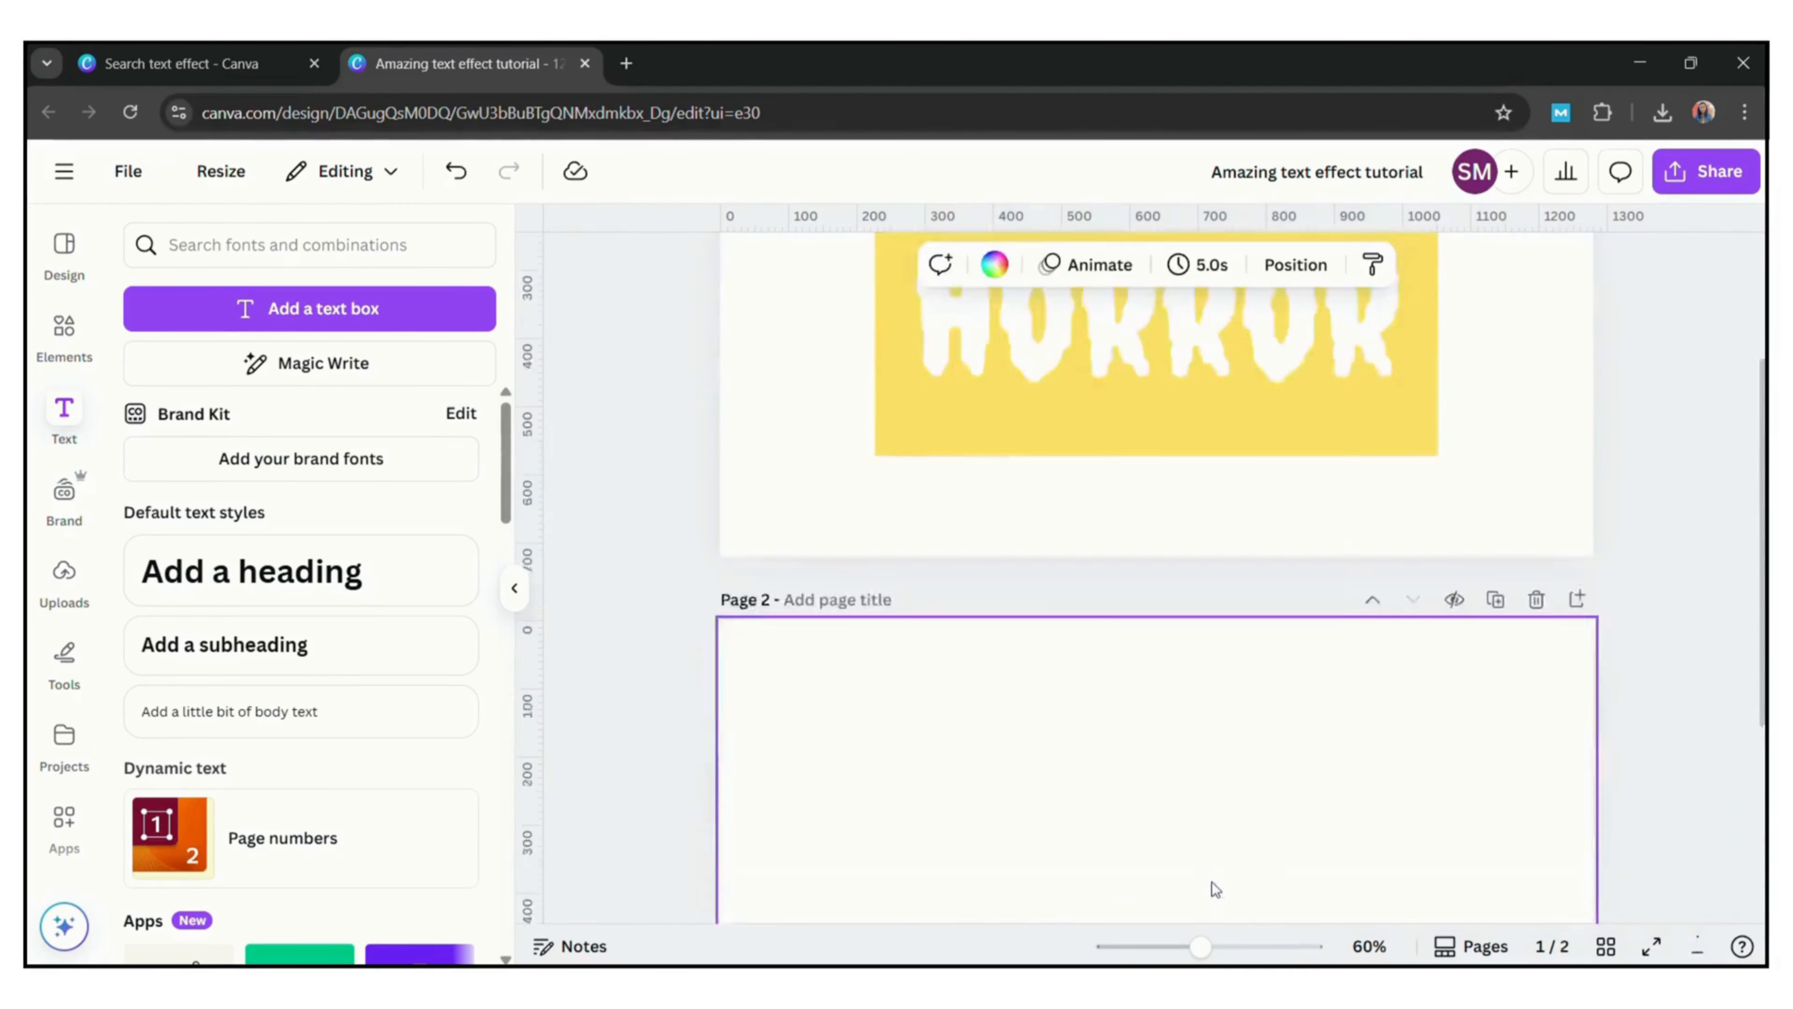
{"action": "key", "text": "ctrl+v"}
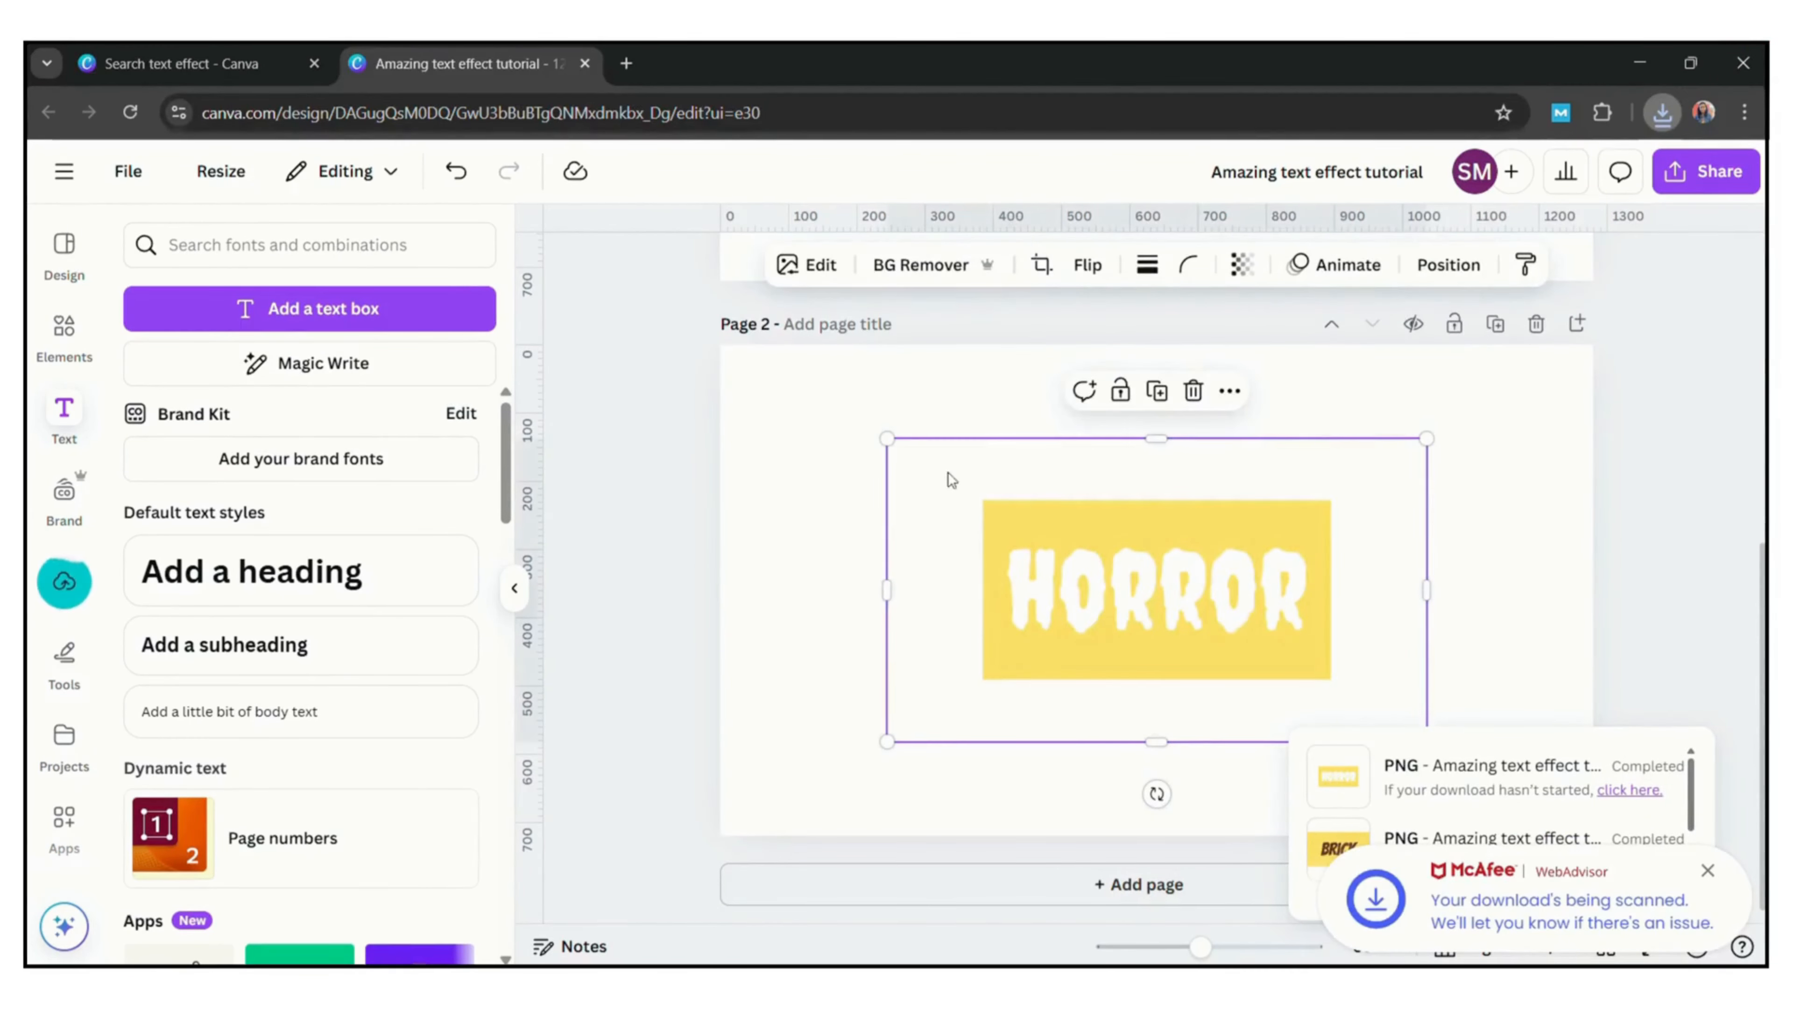
{"action": "left_click_drag", "start_coordinate": [888, 441], "coordinate": [644, 300]}
{"action": "left_click_drag", "start_coordinate": [1023, 463], "coordinate": [1146, 529]}
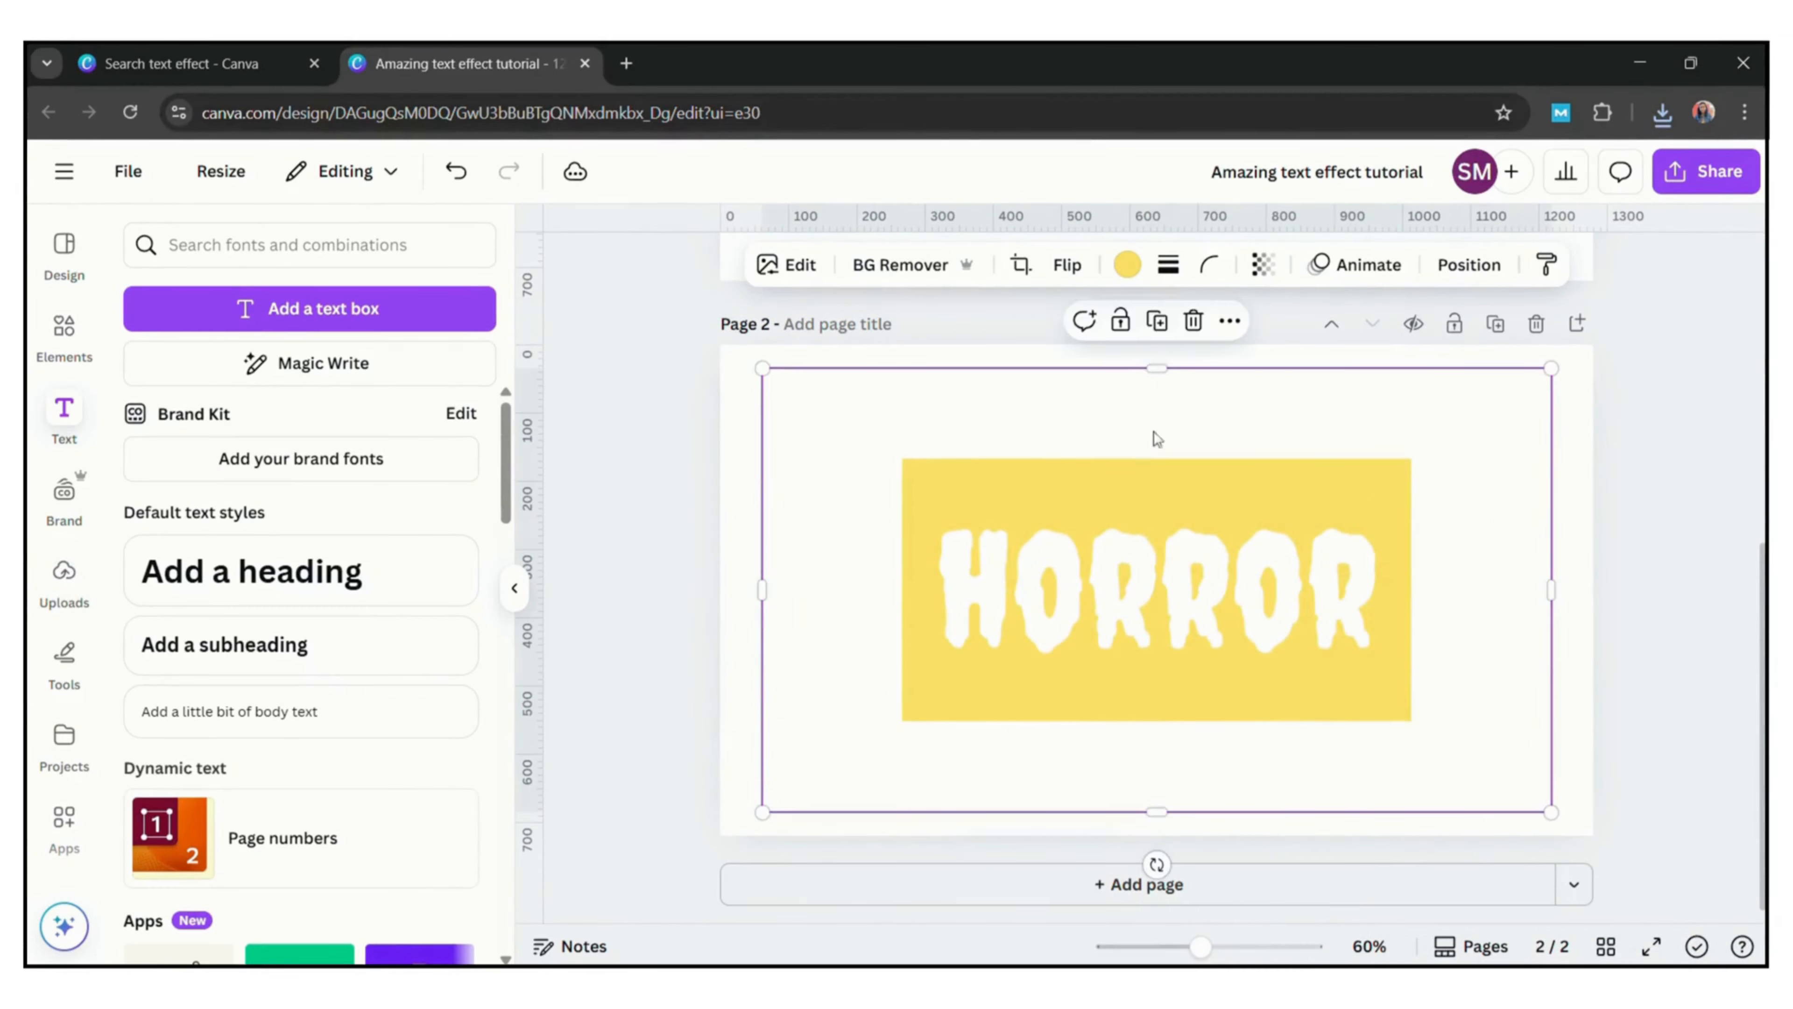
Crop the HORROR image close to the yellow rectangle's edges and remove its background with BG Remover.
{"action": "left_click_drag", "start_coordinate": [1165, 374], "coordinate": [1184, 460]}
{"action": "left_click_drag", "start_coordinate": [773, 655], "coordinate": [902, 723]}
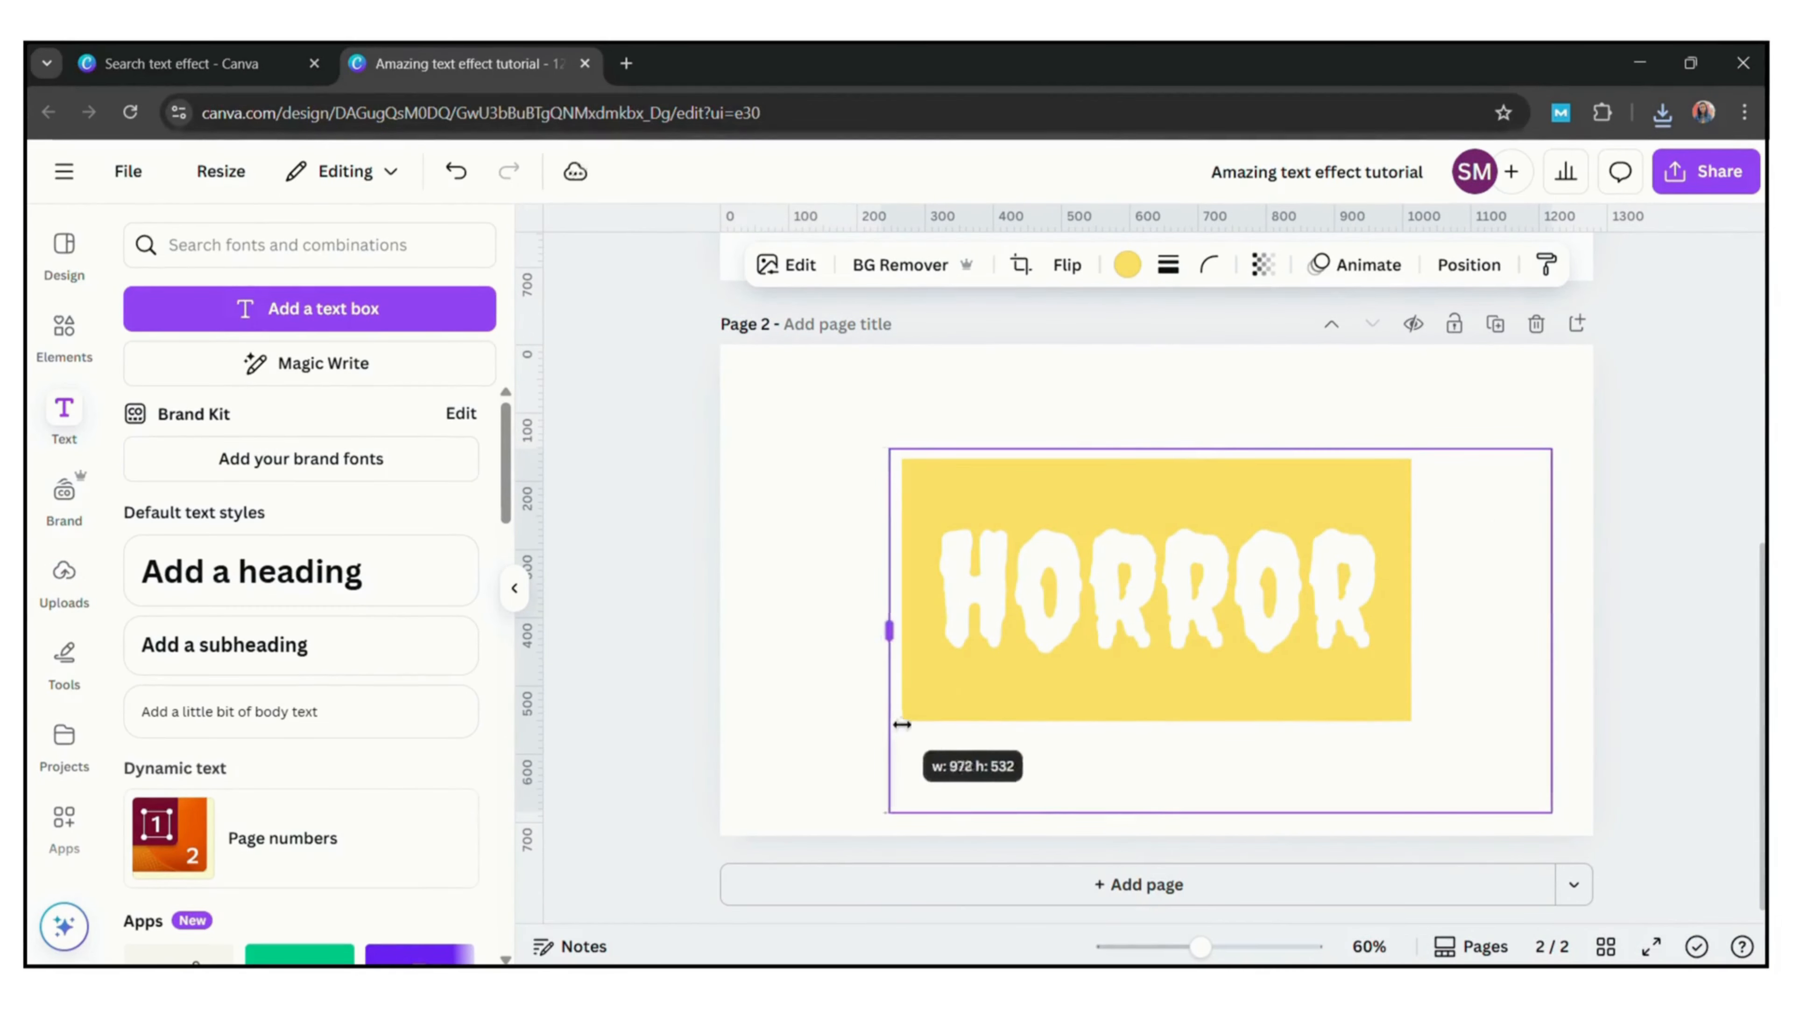
{"action": "left_click_drag", "start_coordinate": [1235, 823], "coordinate": [1236, 742]}
{"action": "left_click_drag", "start_coordinate": [1552, 593], "coordinate": [1440, 630]}
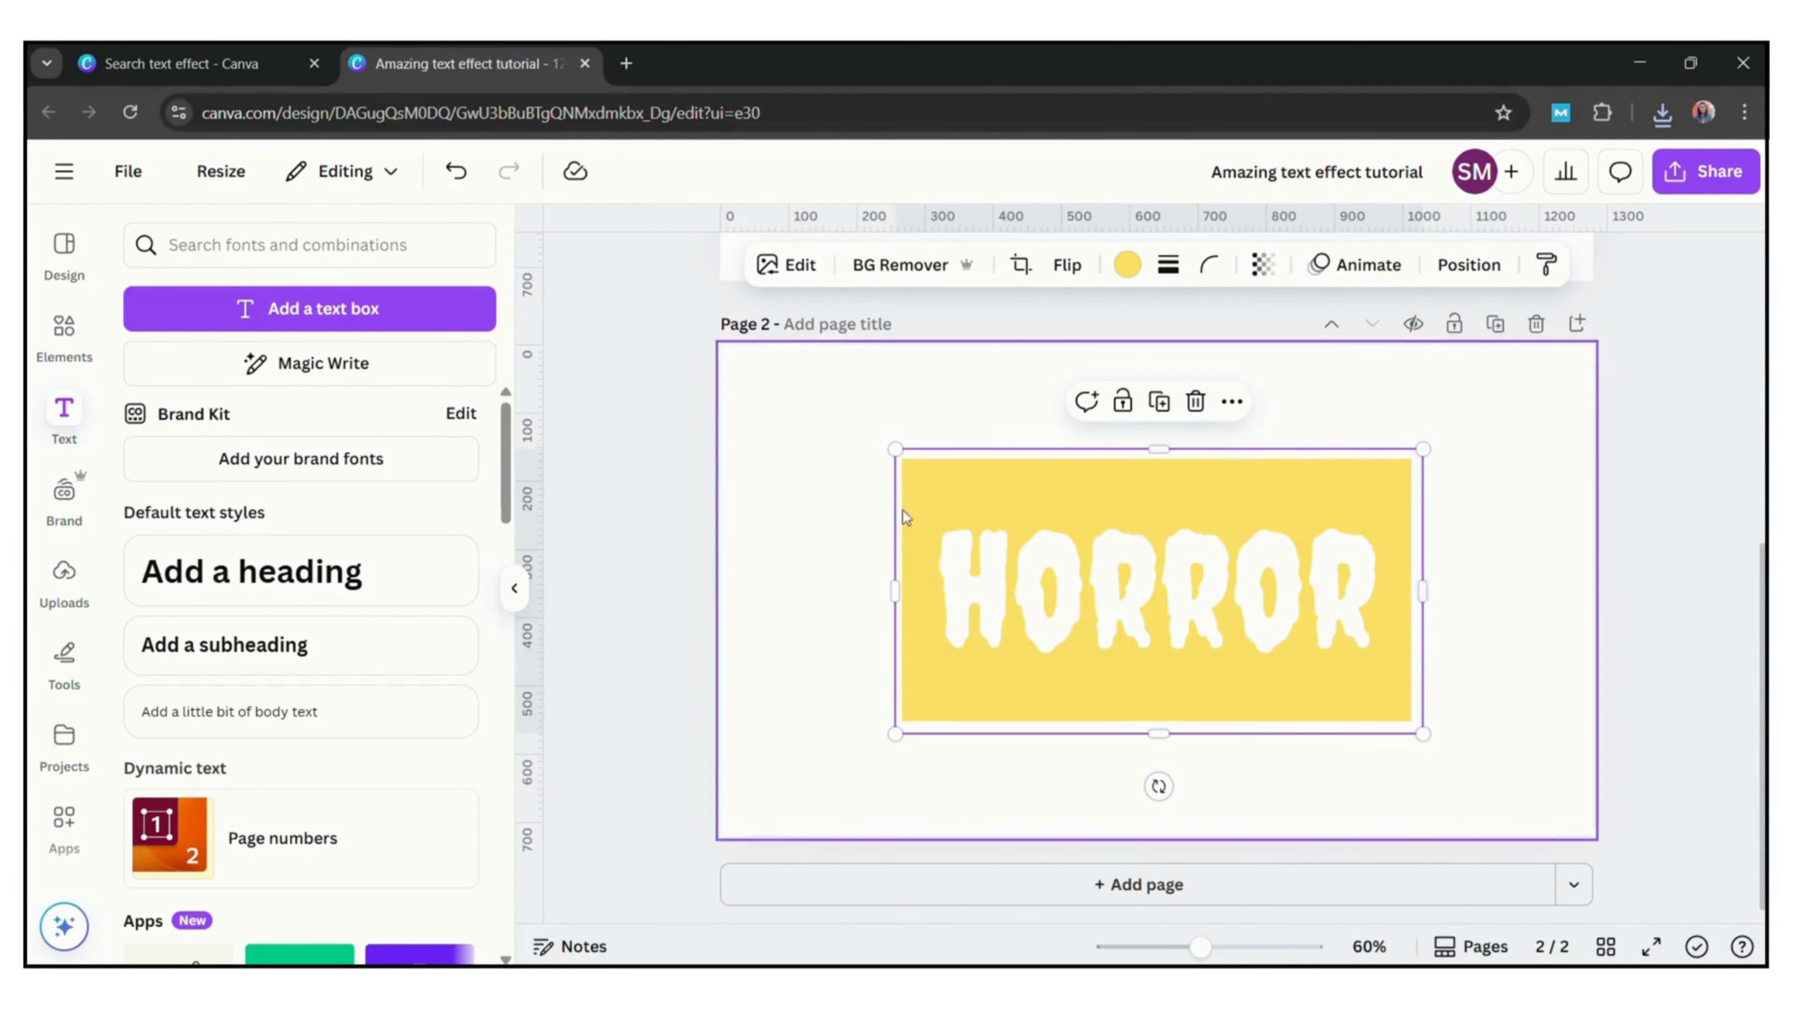
{"action": "left_click", "coordinate": [925, 269]}
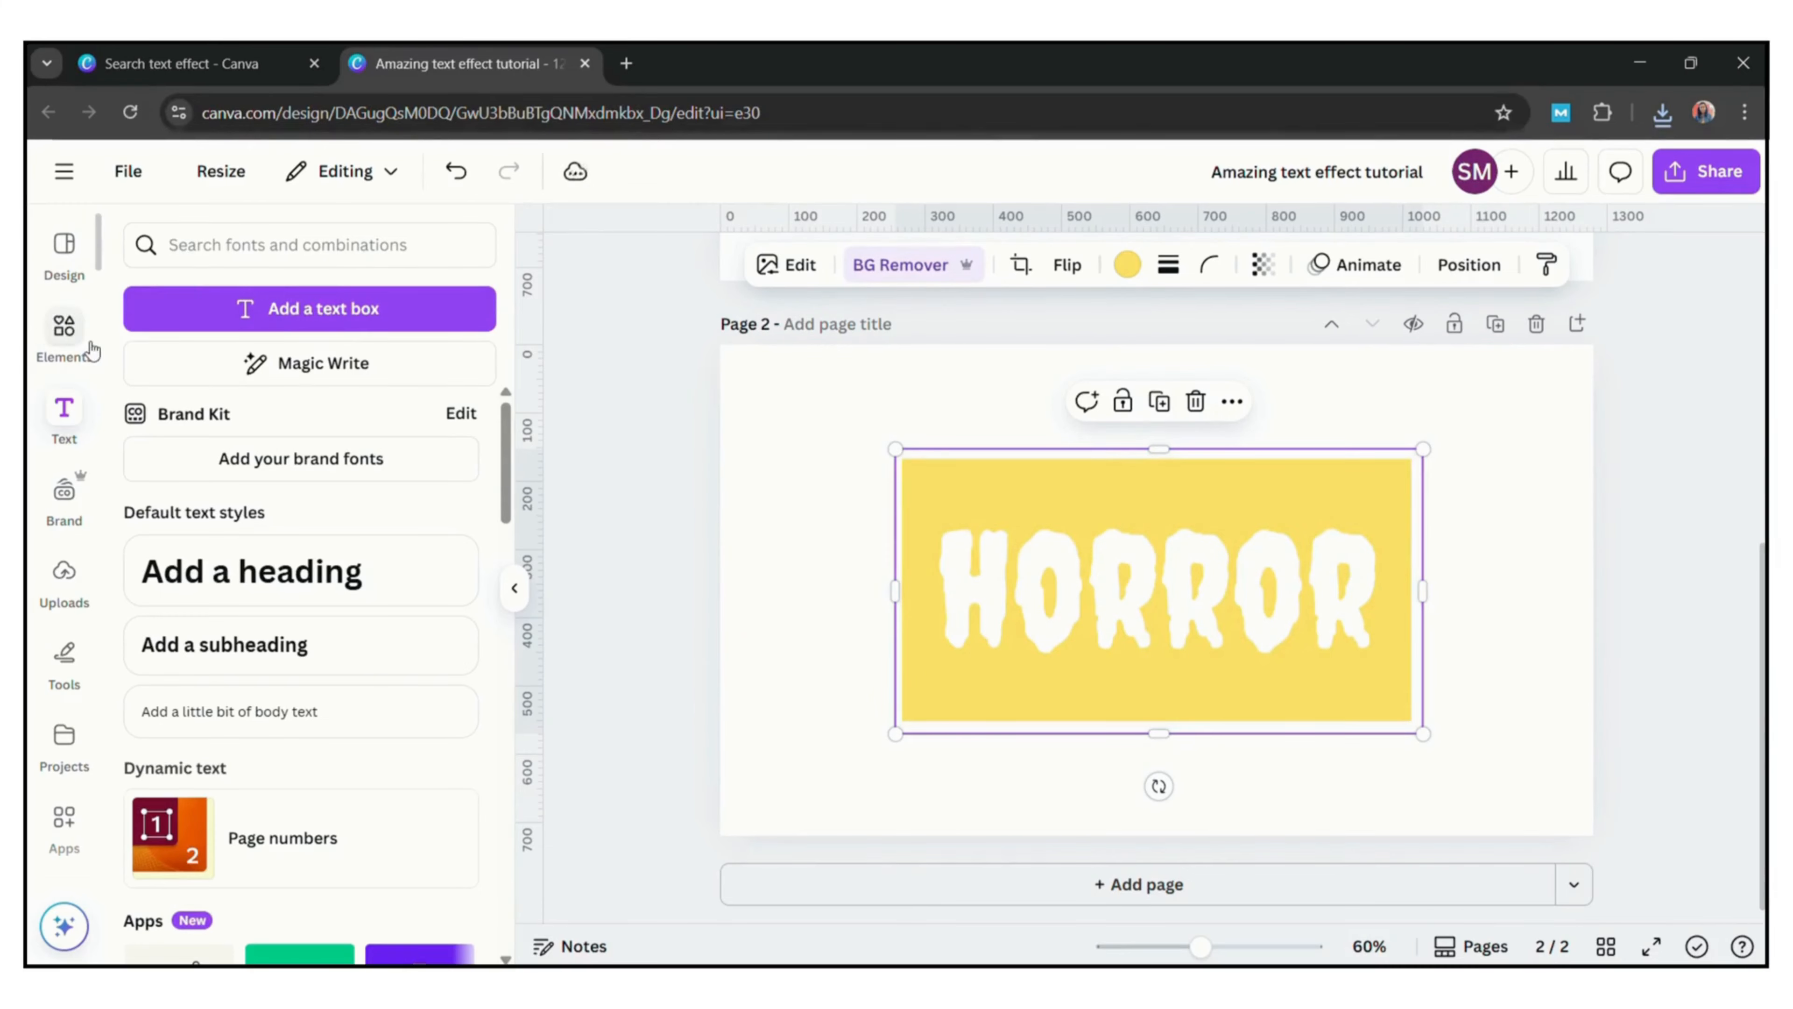
Search the photo elements for "blood" and add the dark red blood-streaked texture to the page.
{"action": "left_click", "coordinate": [63, 335]}
{"action": "type", "text": "blood"}
{"action": "key", "text": "Return"}
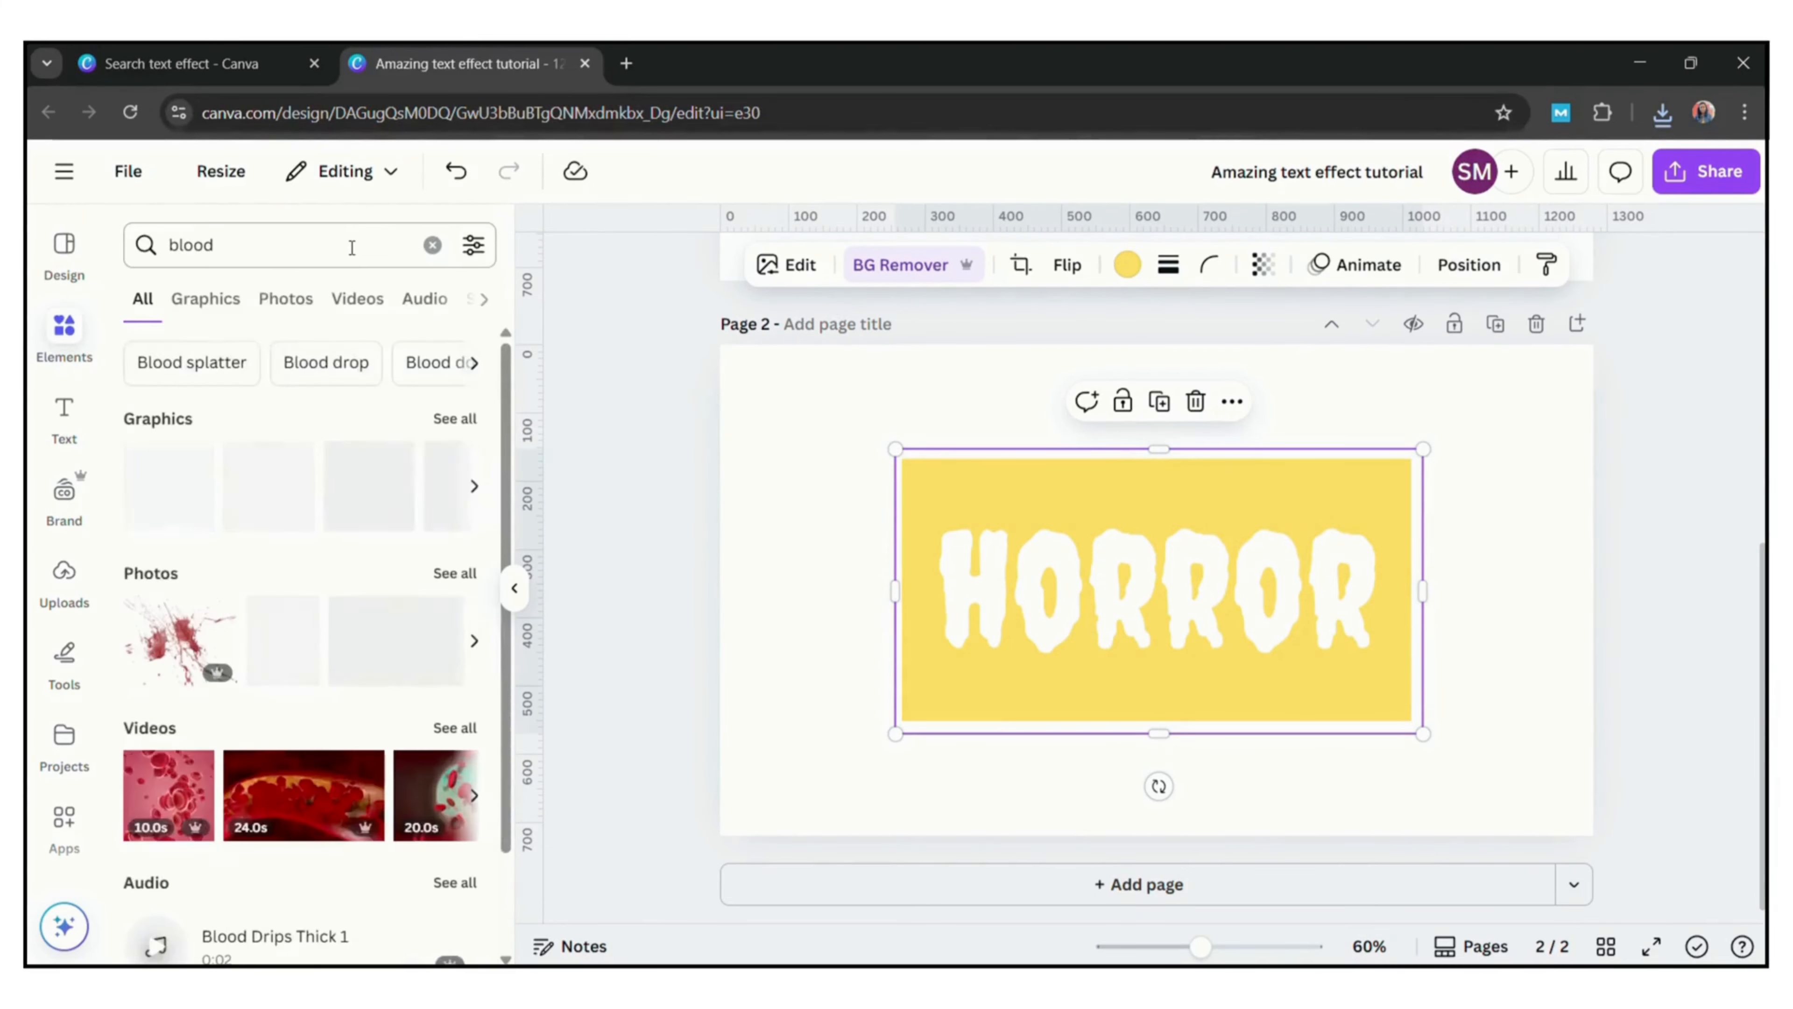
{"action": "left_click", "coordinate": [286, 298]}
{"action": "left_click", "coordinate": [374, 583]}
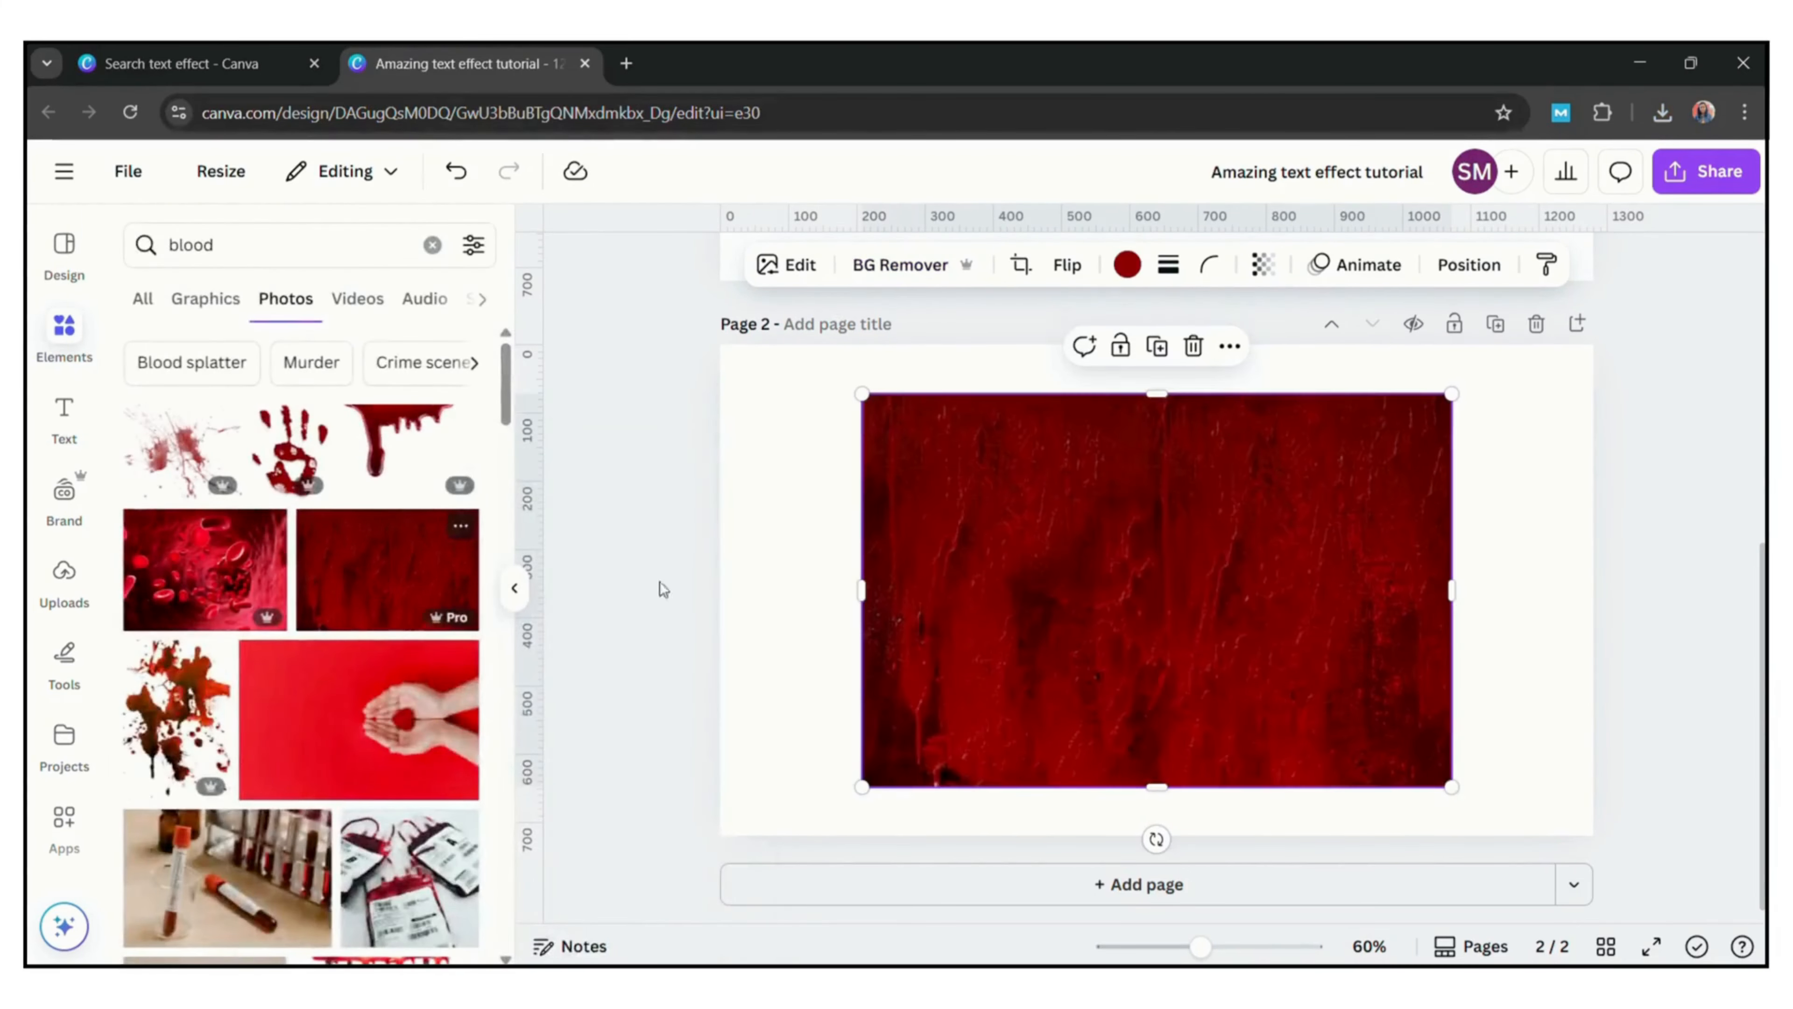
Send the blood texture photo to the back, behind the HORROR cutout, and reduce its size slightly.
{"action": "right_click", "coordinate": [1194, 581]}
{"action": "mouse_move", "coordinate": [1440, 505]}
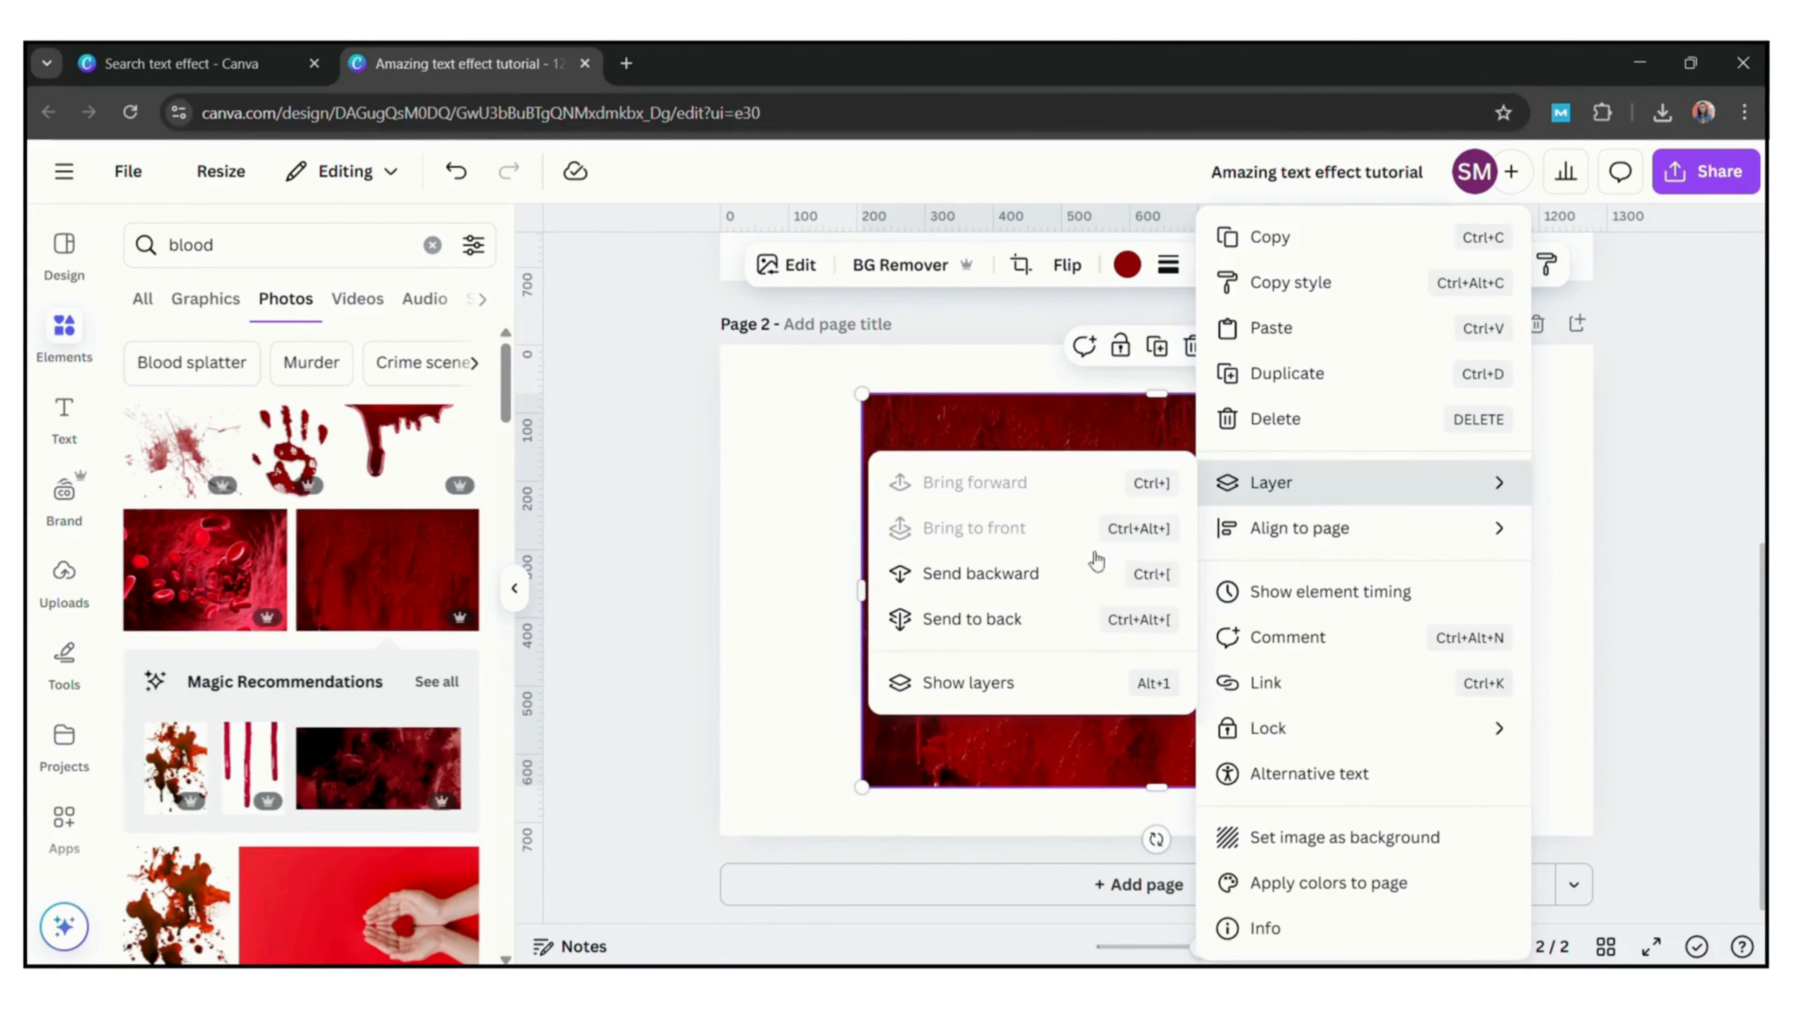
{"action": "left_click", "coordinate": [972, 618]}
{"action": "left_click_drag", "start_coordinate": [1455, 446], "coordinate": [1451, 455]}
{"action": "left_click_drag", "start_coordinate": [1452, 455], "coordinate": [1428, 459]}
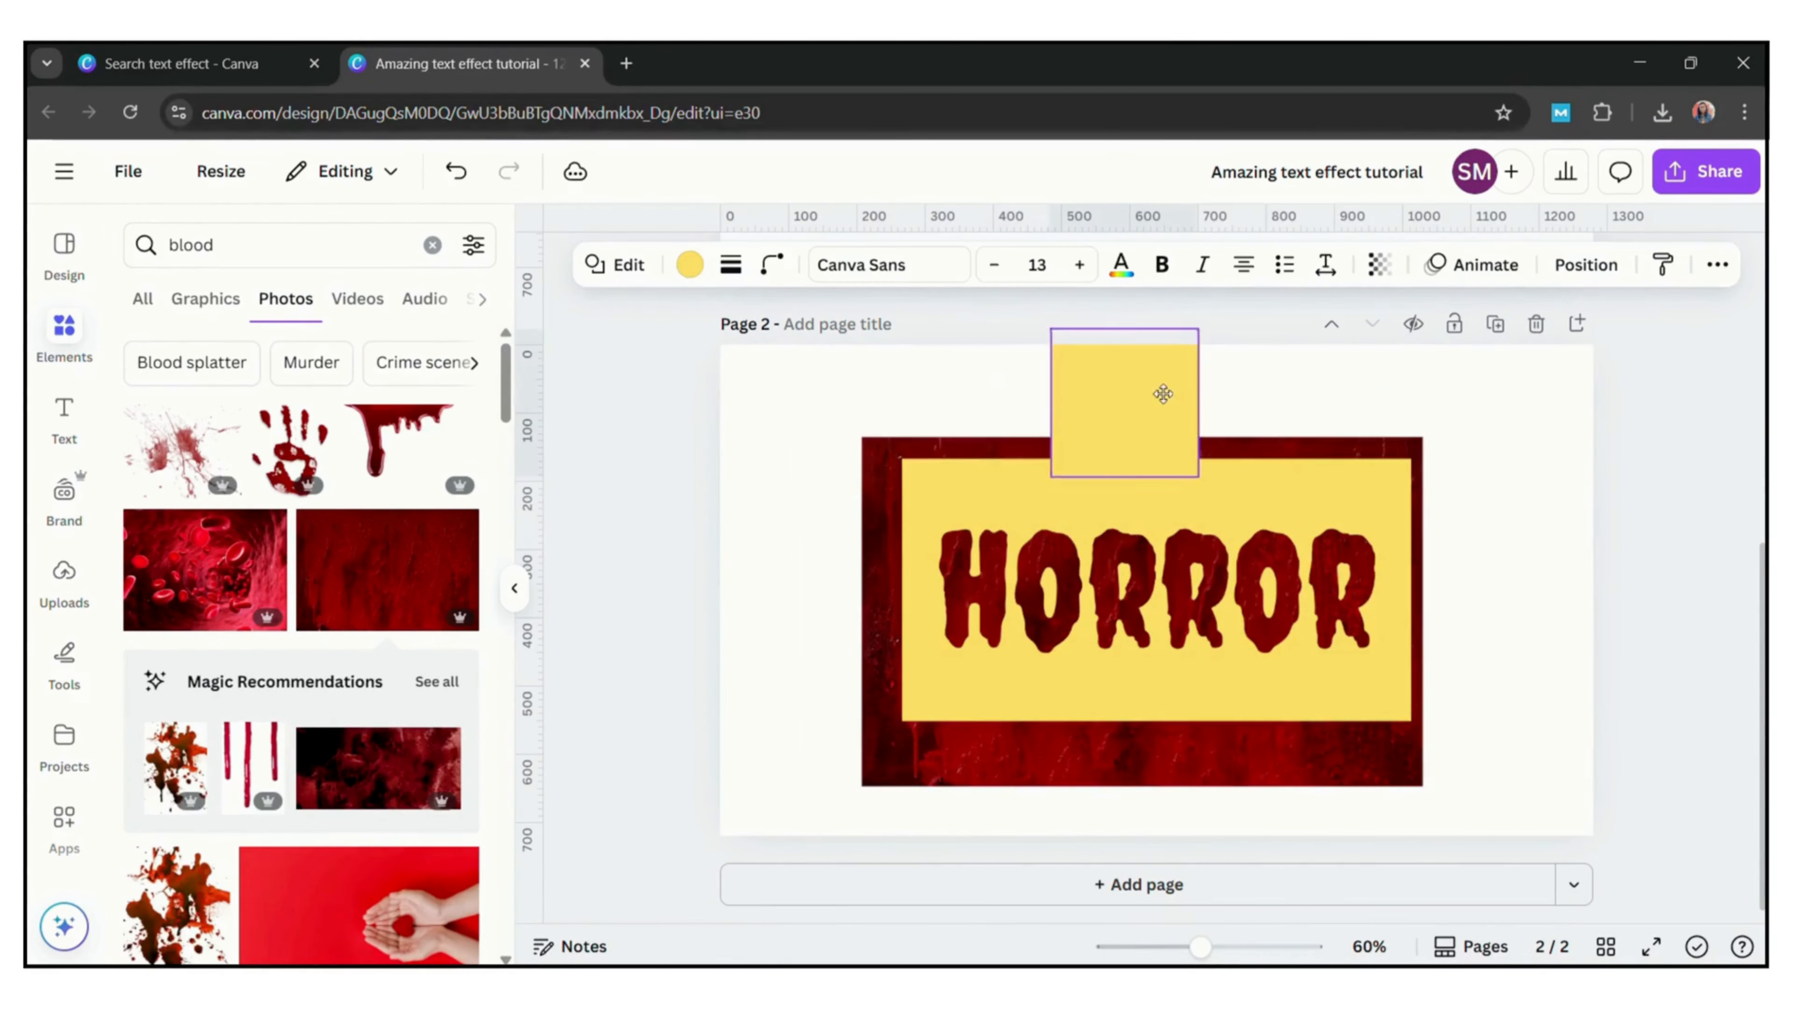
Cover the blood photo above the HORROR lettering with a full-width yellow rectangle and place a duplicate below the lettering.
{"action": "left_click_drag", "start_coordinate": [1204, 405], "coordinate": [1682, 459]}
{"action": "left_click_drag", "start_coordinate": [832, 431], "coordinate": [787, 430]}
{"action": "left_click_drag", "start_coordinate": [1120, 424], "coordinate": [1042, 423]}
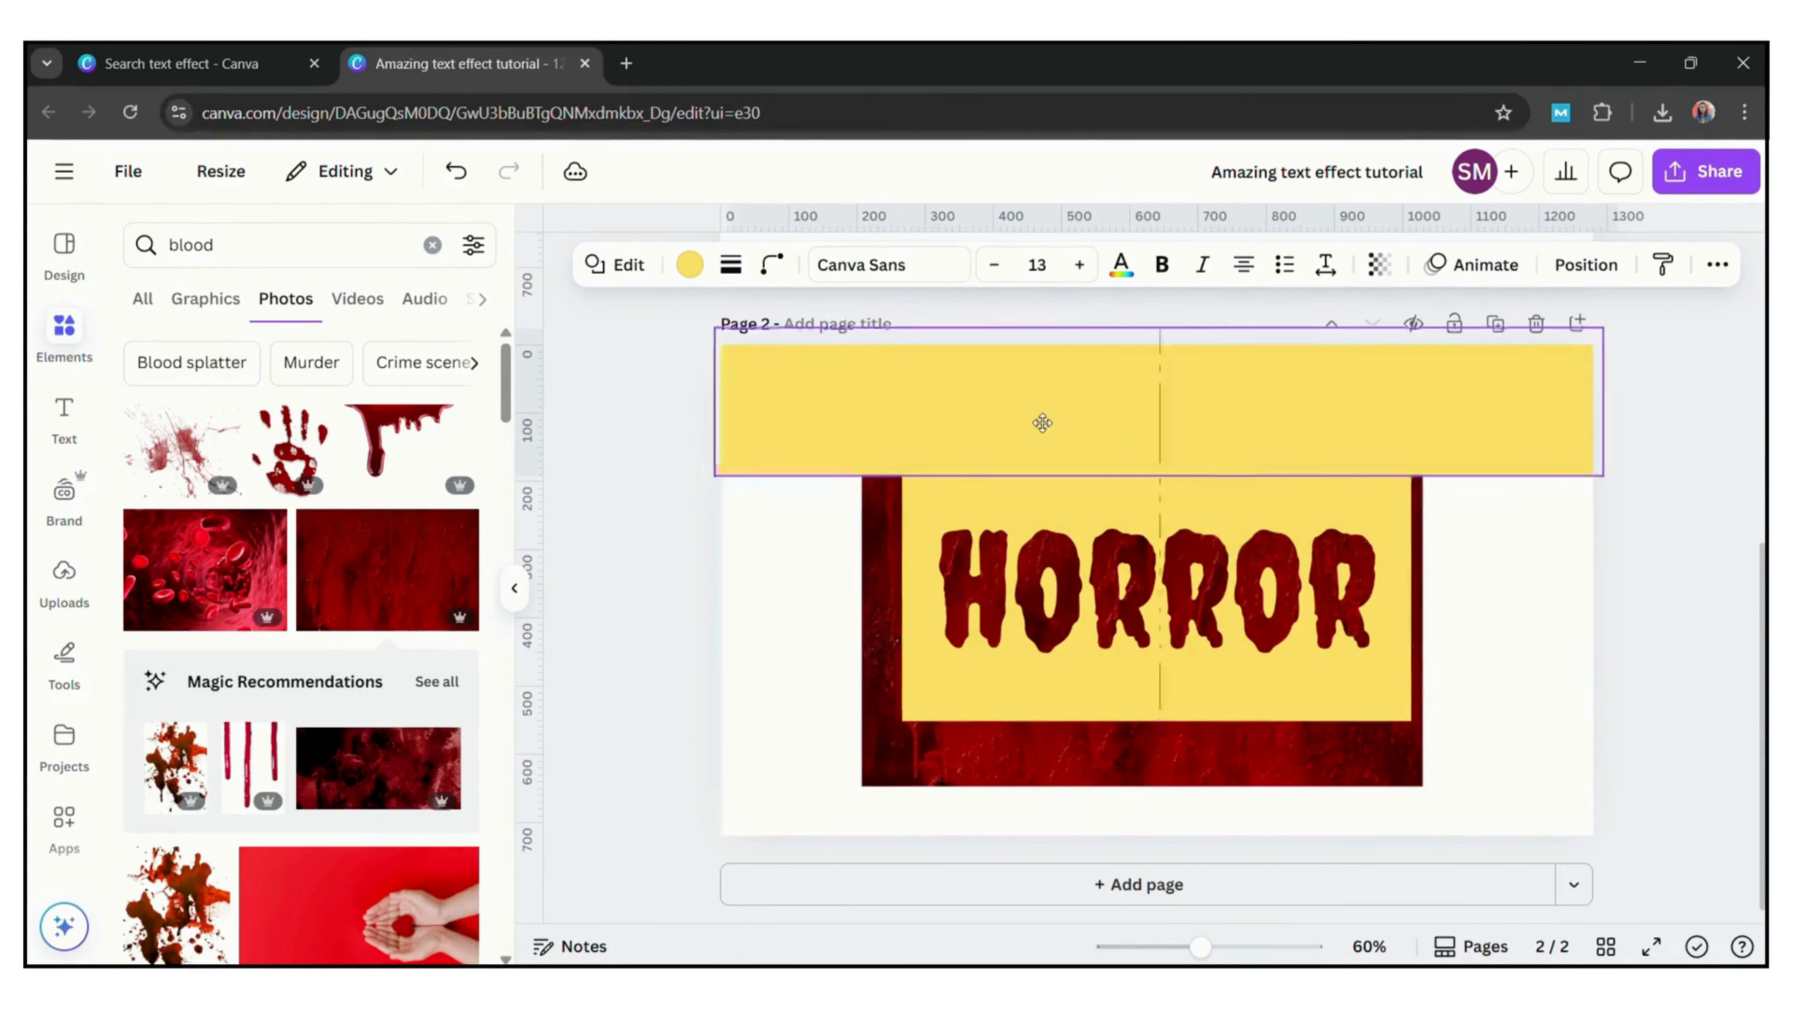
{"action": "left_click", "coordinate": [1520, 638]}
{"action": "left_click", "coordinate": [1267, 434]}
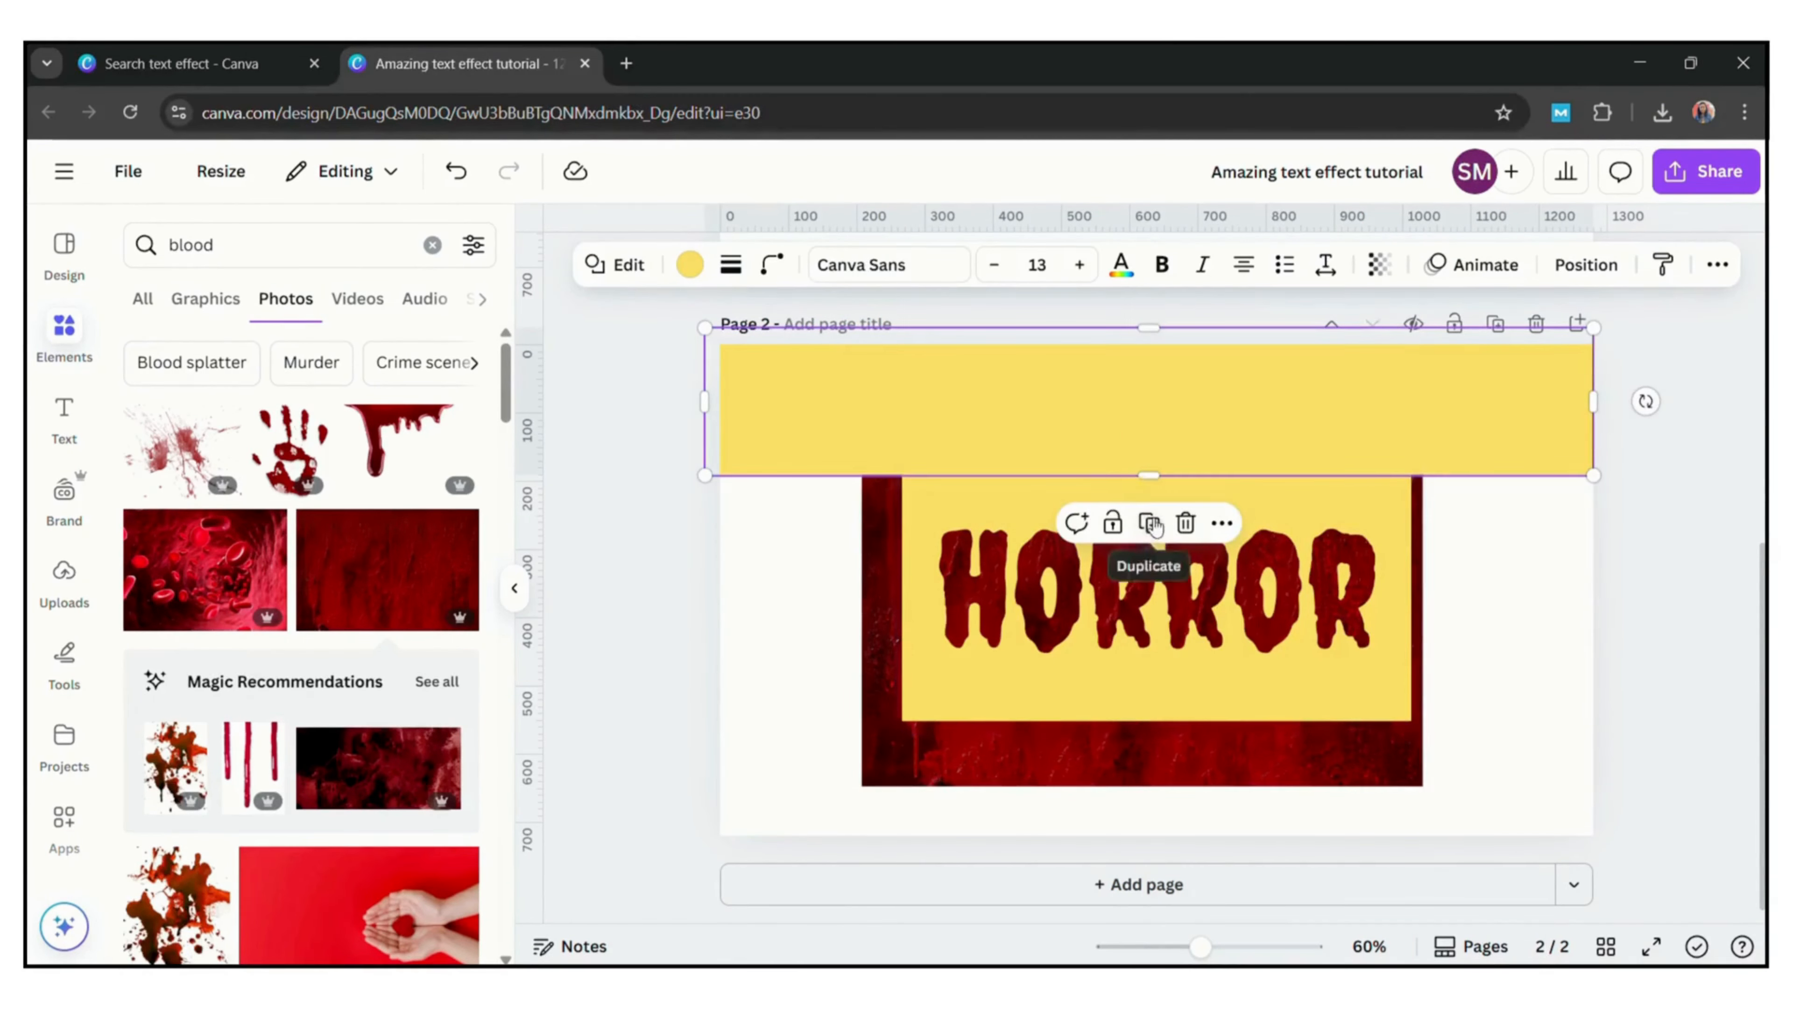
{"action": "left_click", "coordinate": [1151, 525]}
{"action": "left_click_drag", "start_coordinate": [1178, 387], "coordinate": [1179, 769]}
Download only page 2, the blood-filled HORROR design, as a PNG.
{"action": "left_click", "coordinate": [1707, 171]}
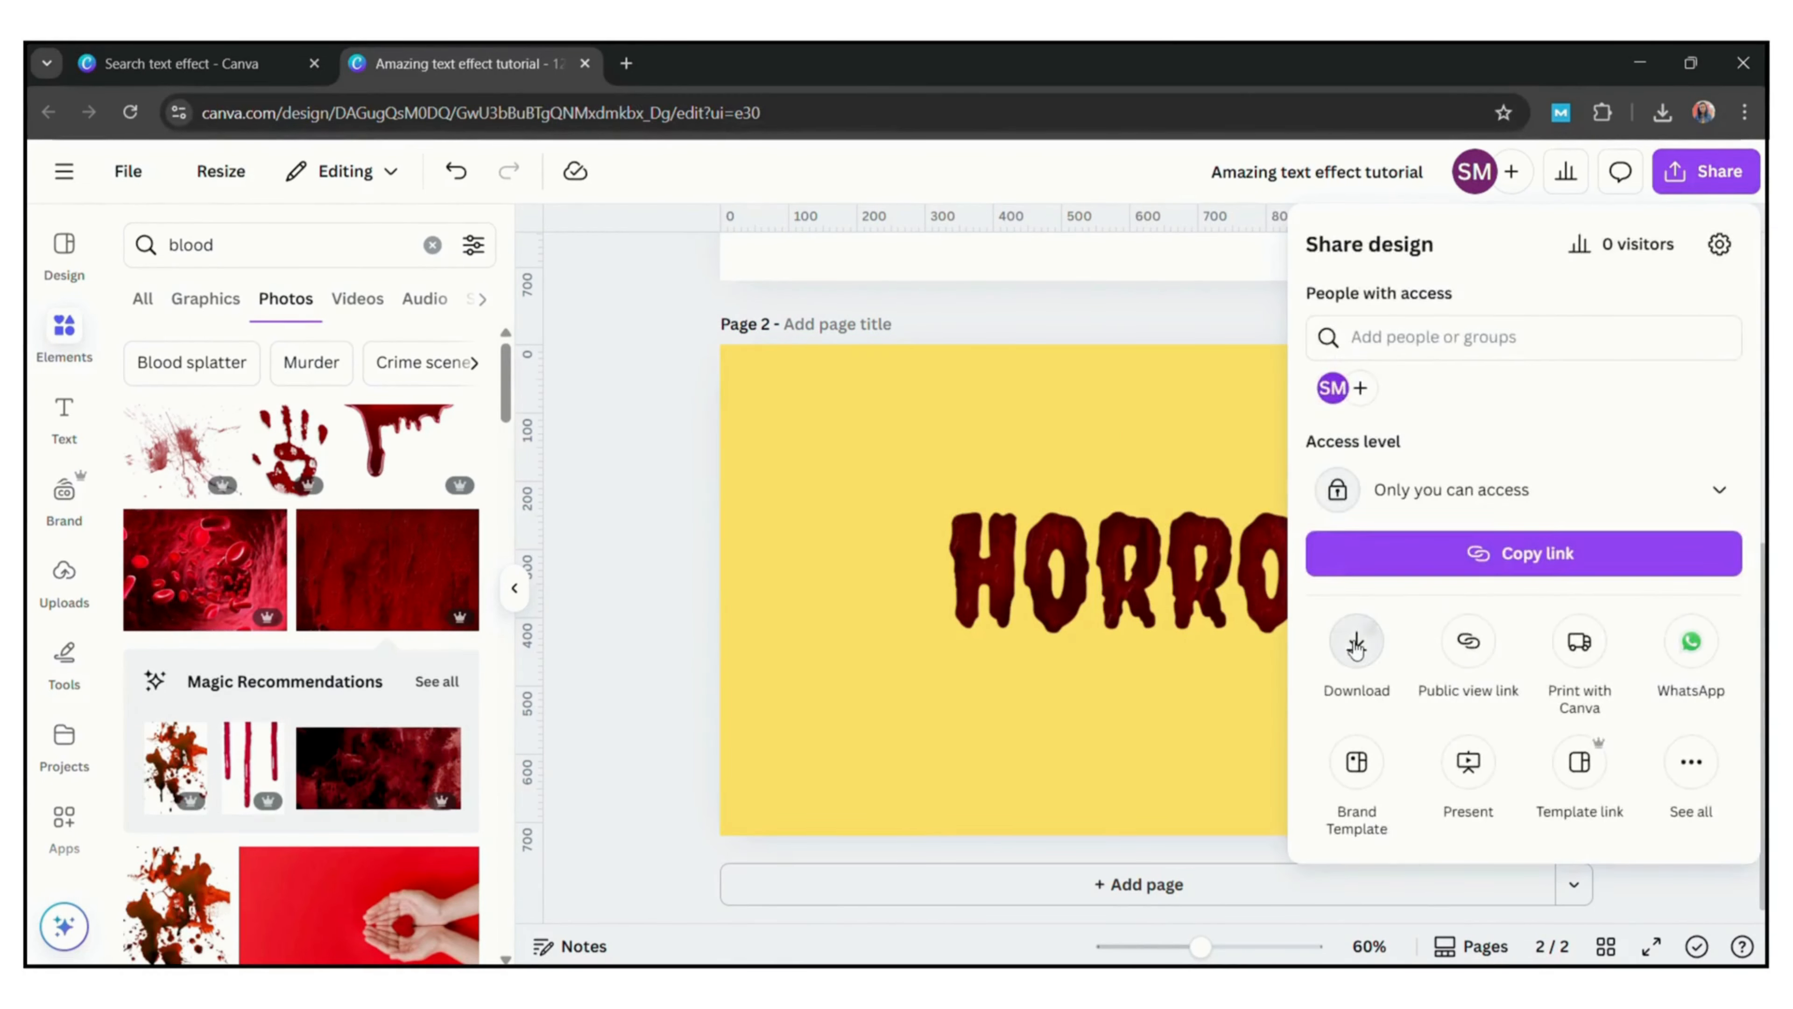
{"action": "left_click", "coordinate": [1359, 640]}
{"action": "left_click", "coordinate": [1702, 646]}
{"action": "left_click", "coordinate": [1341, 344]}
{"action": "left_click", "coordinate": [1475, 576]}
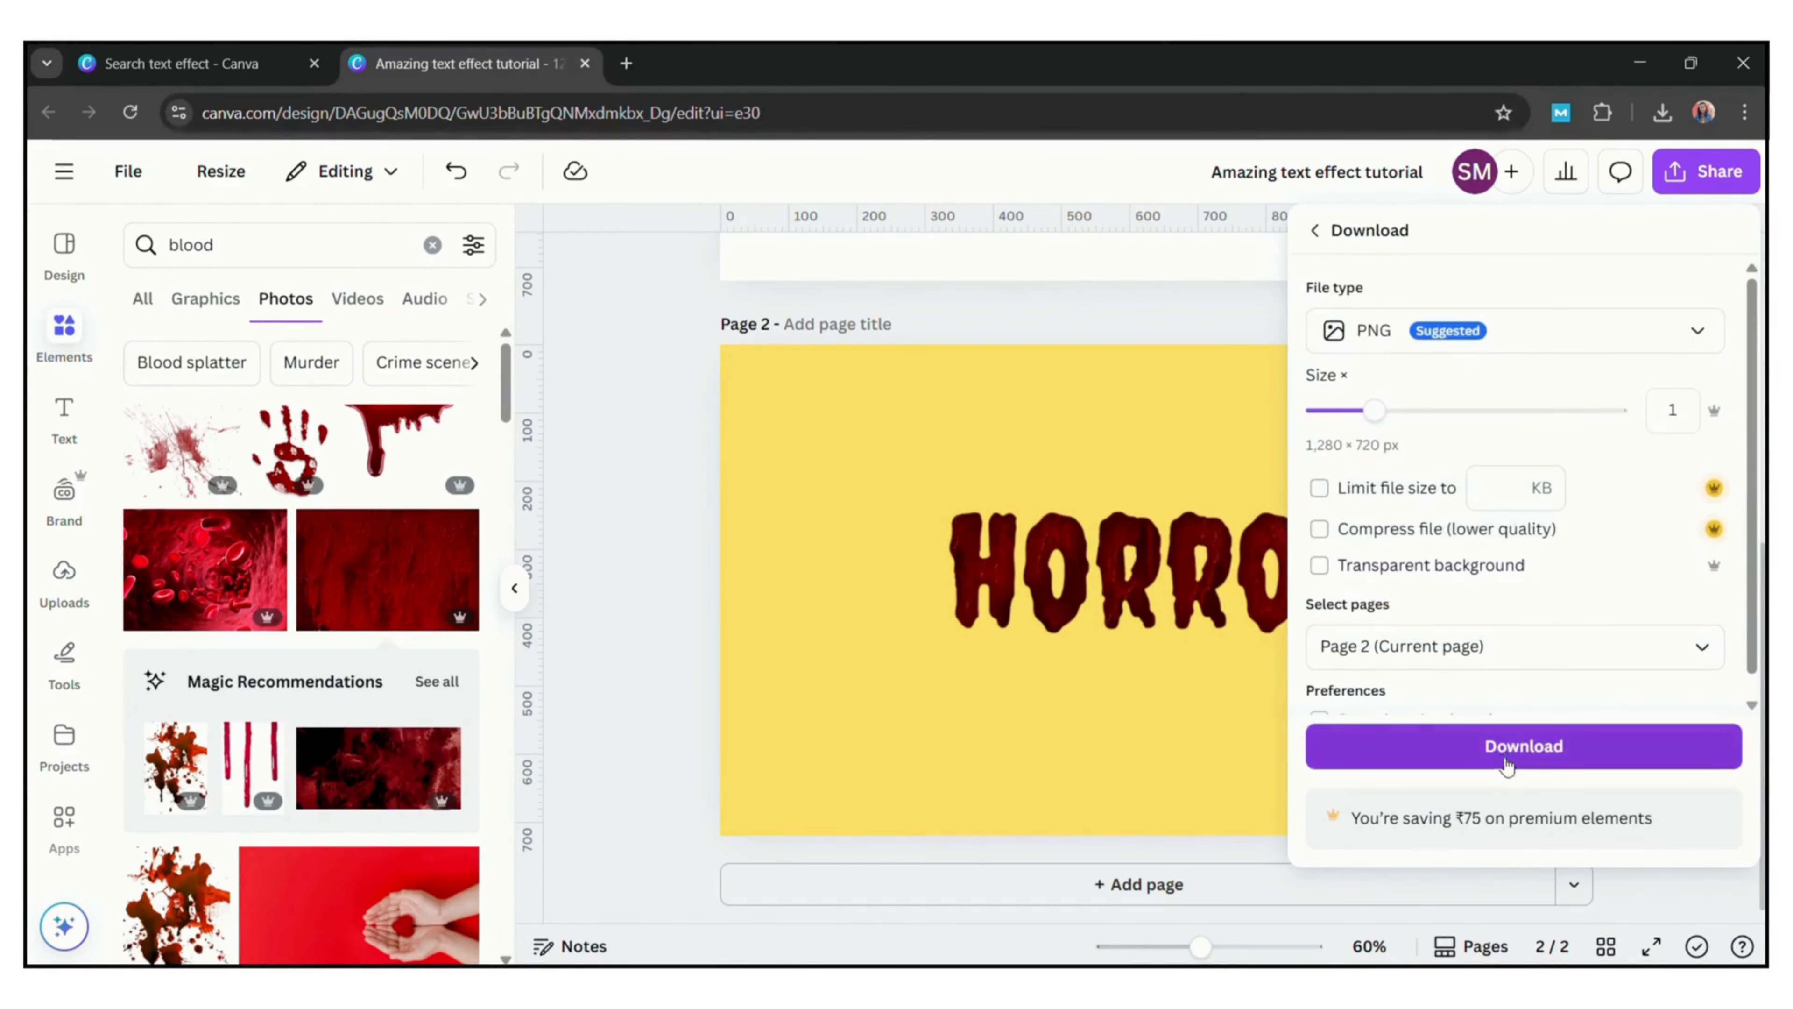
{"action": "left_click", "coordinate": [1508, 747]}
Place the downloaded blood-filled HORROR image on a new third page and remove its background.
{"action": "left_click", "coordinate": [1215, 898]}
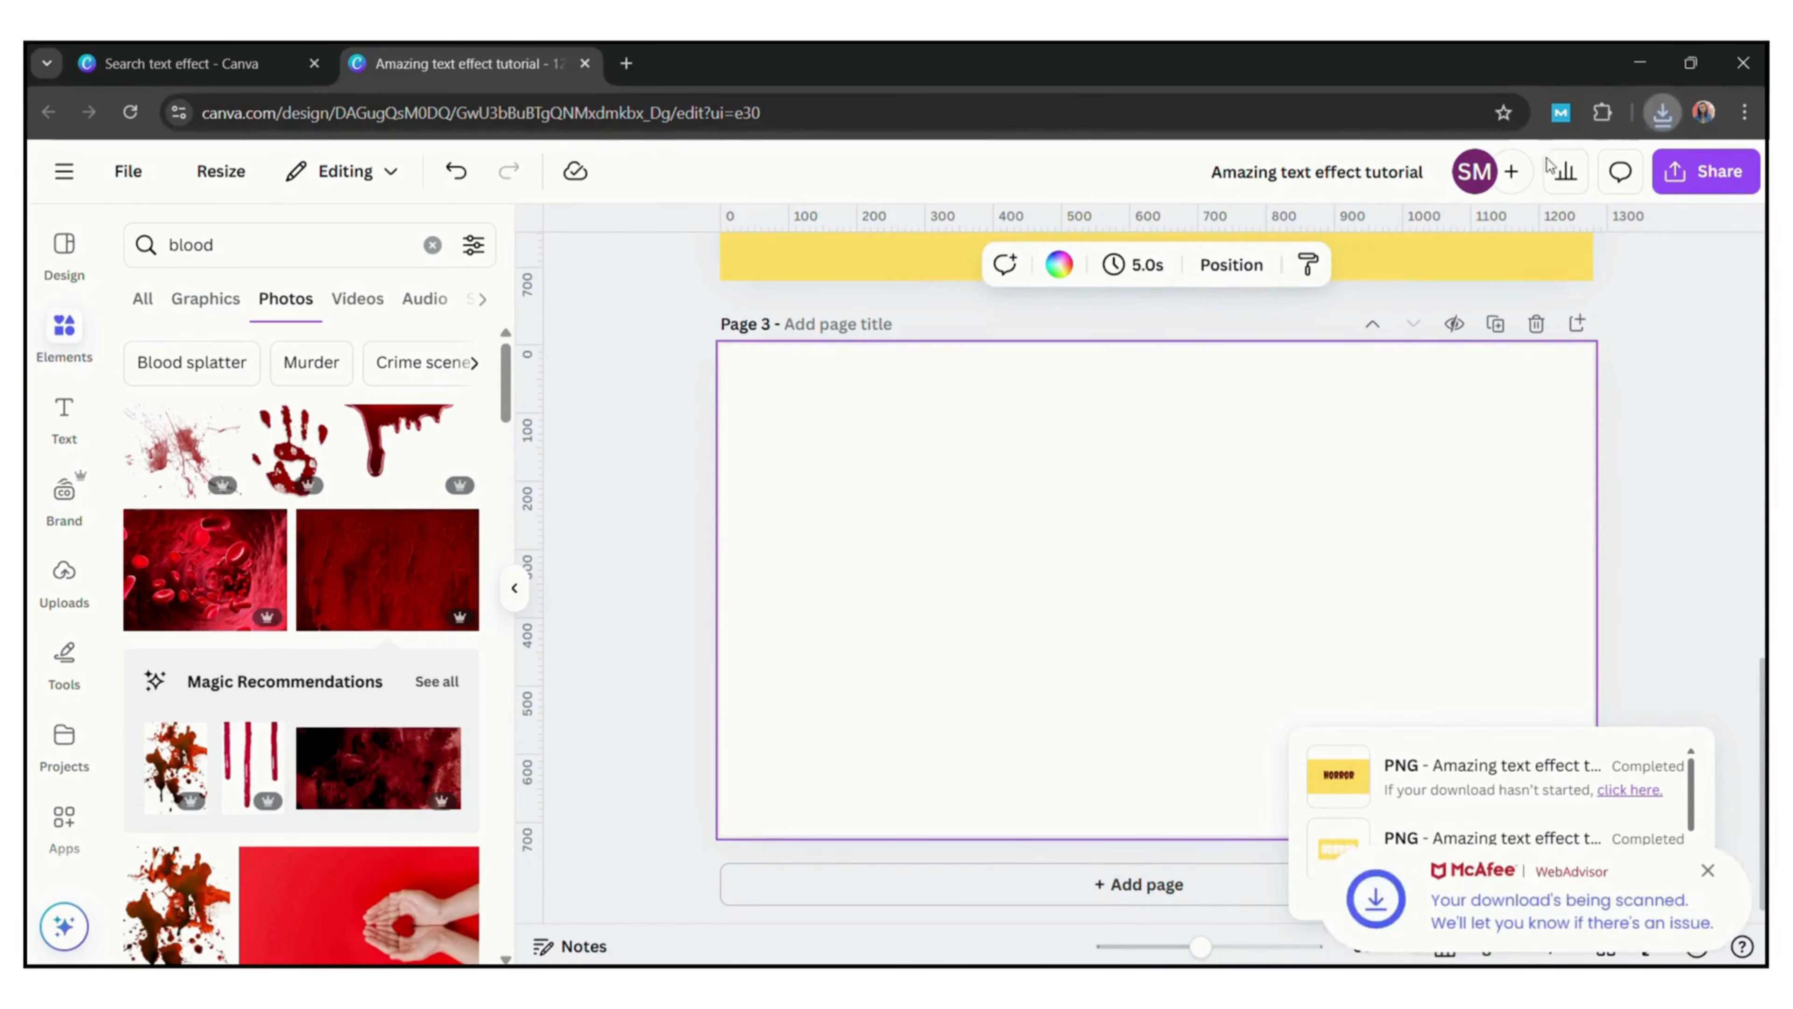
{"action": "left_click_drag", "start_coordinate": [1098, 551], "coordinate": [1099, 554]}
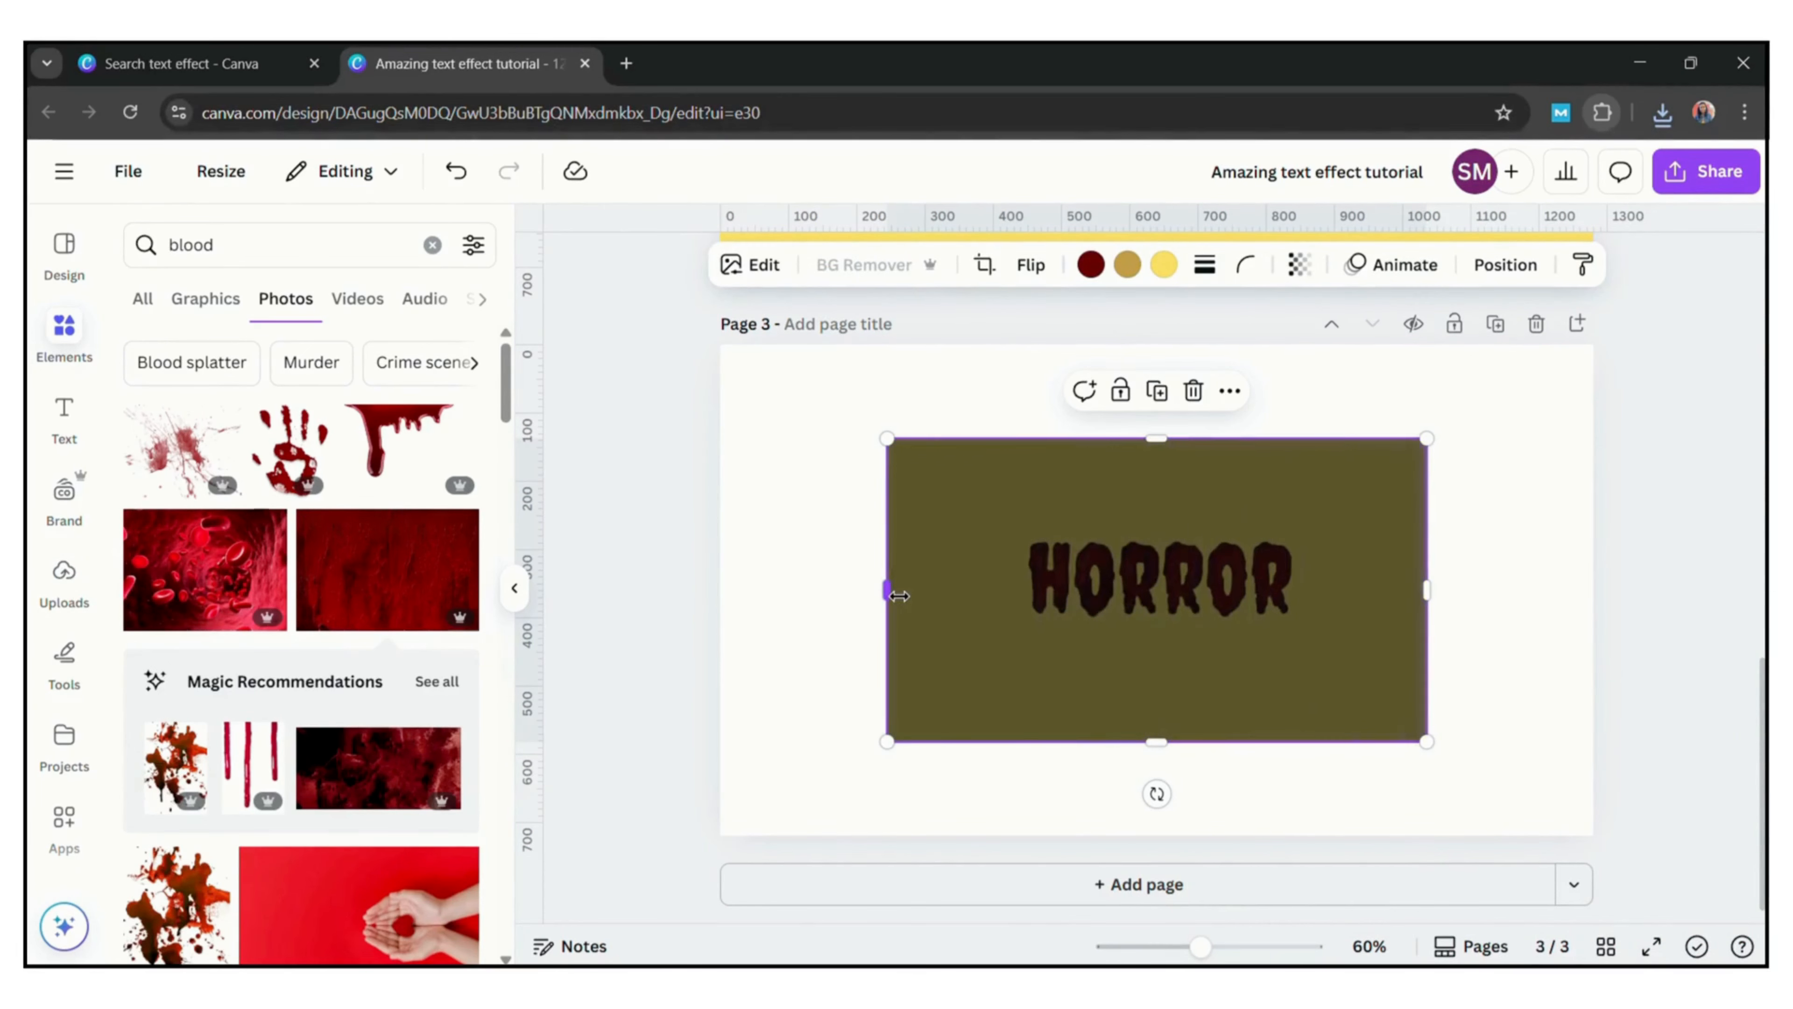
Crop the blood-filled HORROR image to its lettering, about 408 by 158, and enlarge it in the middle of the page.
{"action": "left_click_drag", "start_coordinate": [888, 591], "coordinate": [1021, 634]}
{"action": "left_click_drag", "start_coordinate": [1225, 438], "coordinate": [1264, 528]}
{"action": "left_click_drag", "start_coordinate": [1426, 634], "coordinate": [1337, 659]}
{"action": "left_click_drag", "start_coordinate": [1157, 755], "coordinate": [1185, 649]}
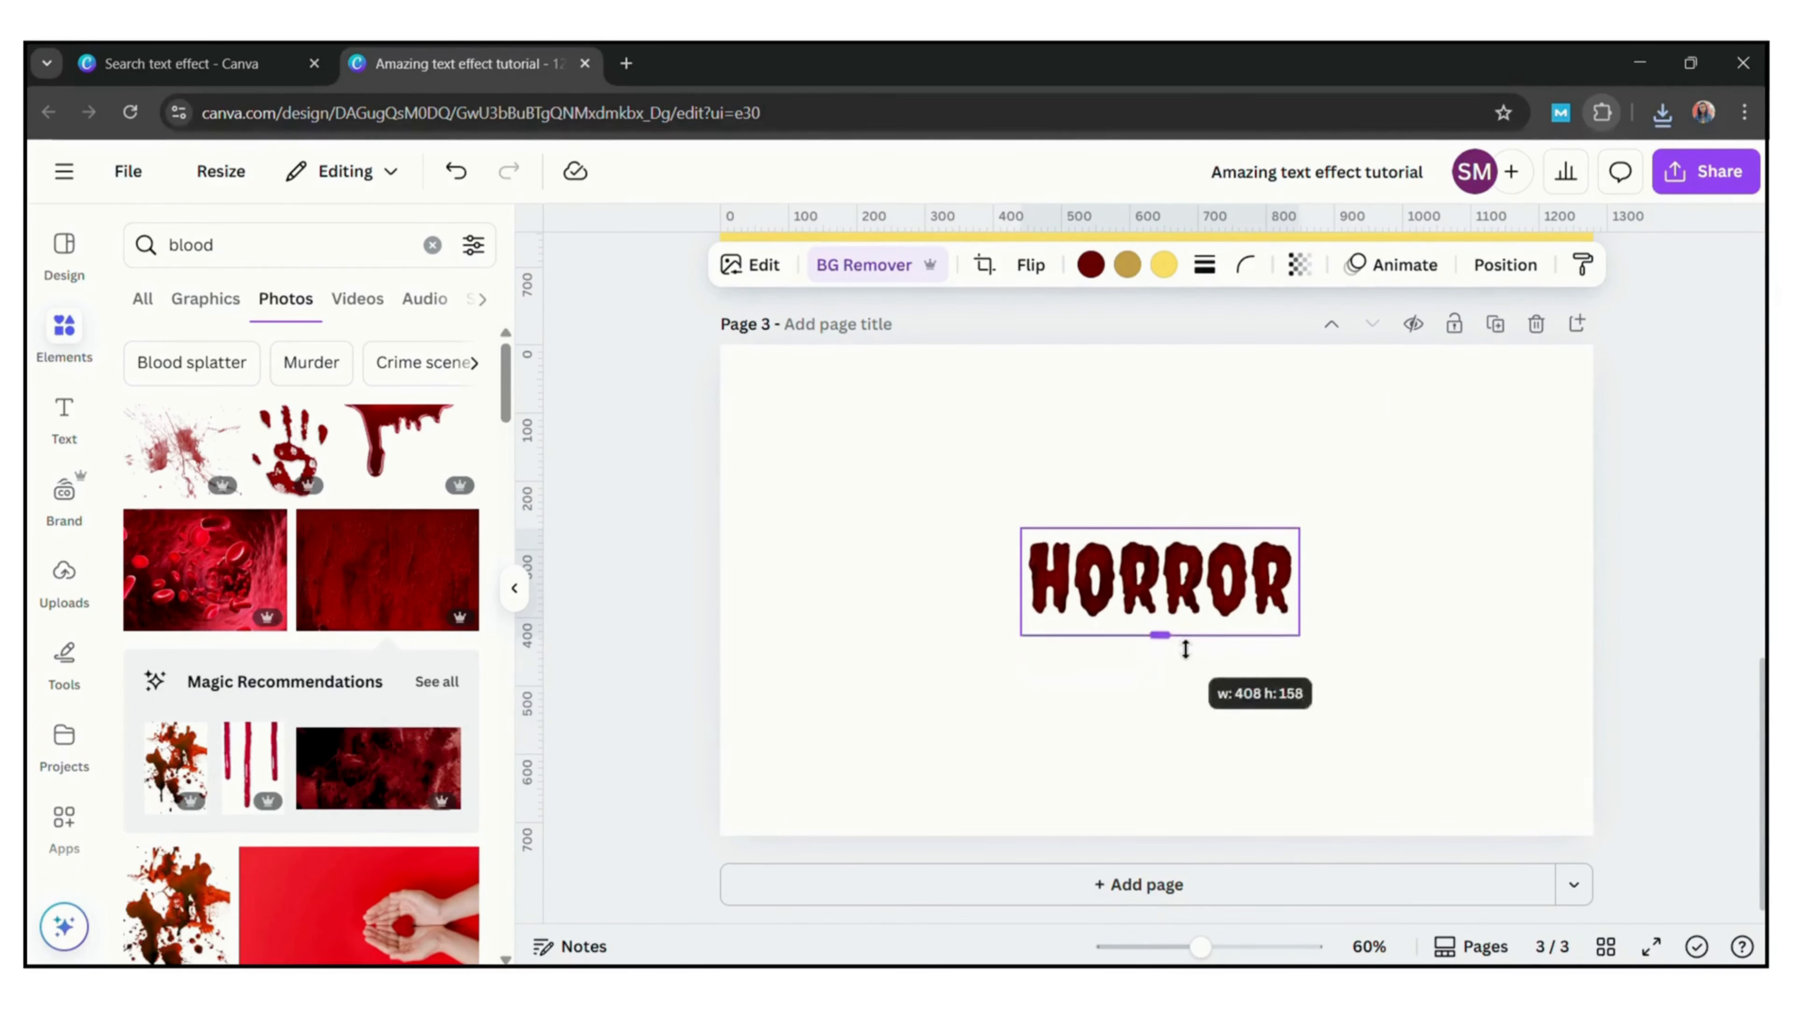
{"action": "left_click_drag", "start_coordinate": [1296, 637], "coordinate": [1588, 713]}
{"action": "left_click_drag", "start_coordinate": [1377, 669], "coordinate": [1234, 629]}
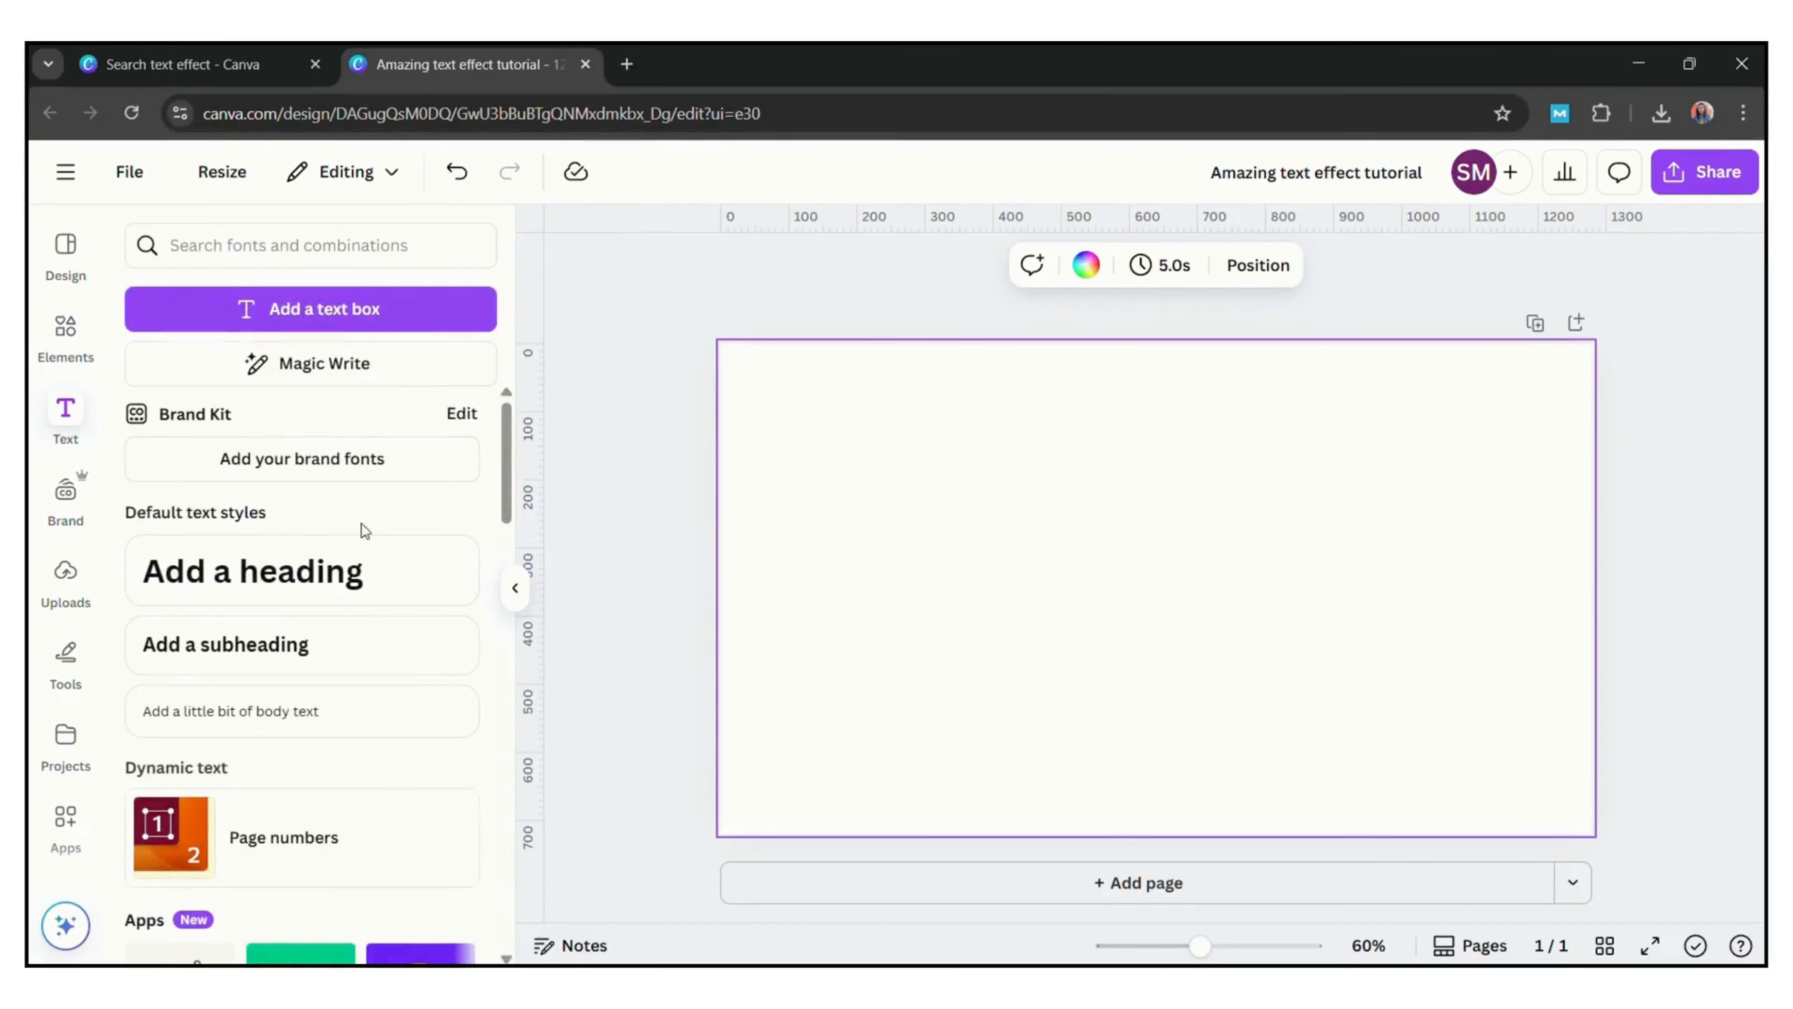
Add a heading reading "bamboo" to the blank page and set its font to Sacco.
{"action": "left_click", "coordinate": [355, 586]}
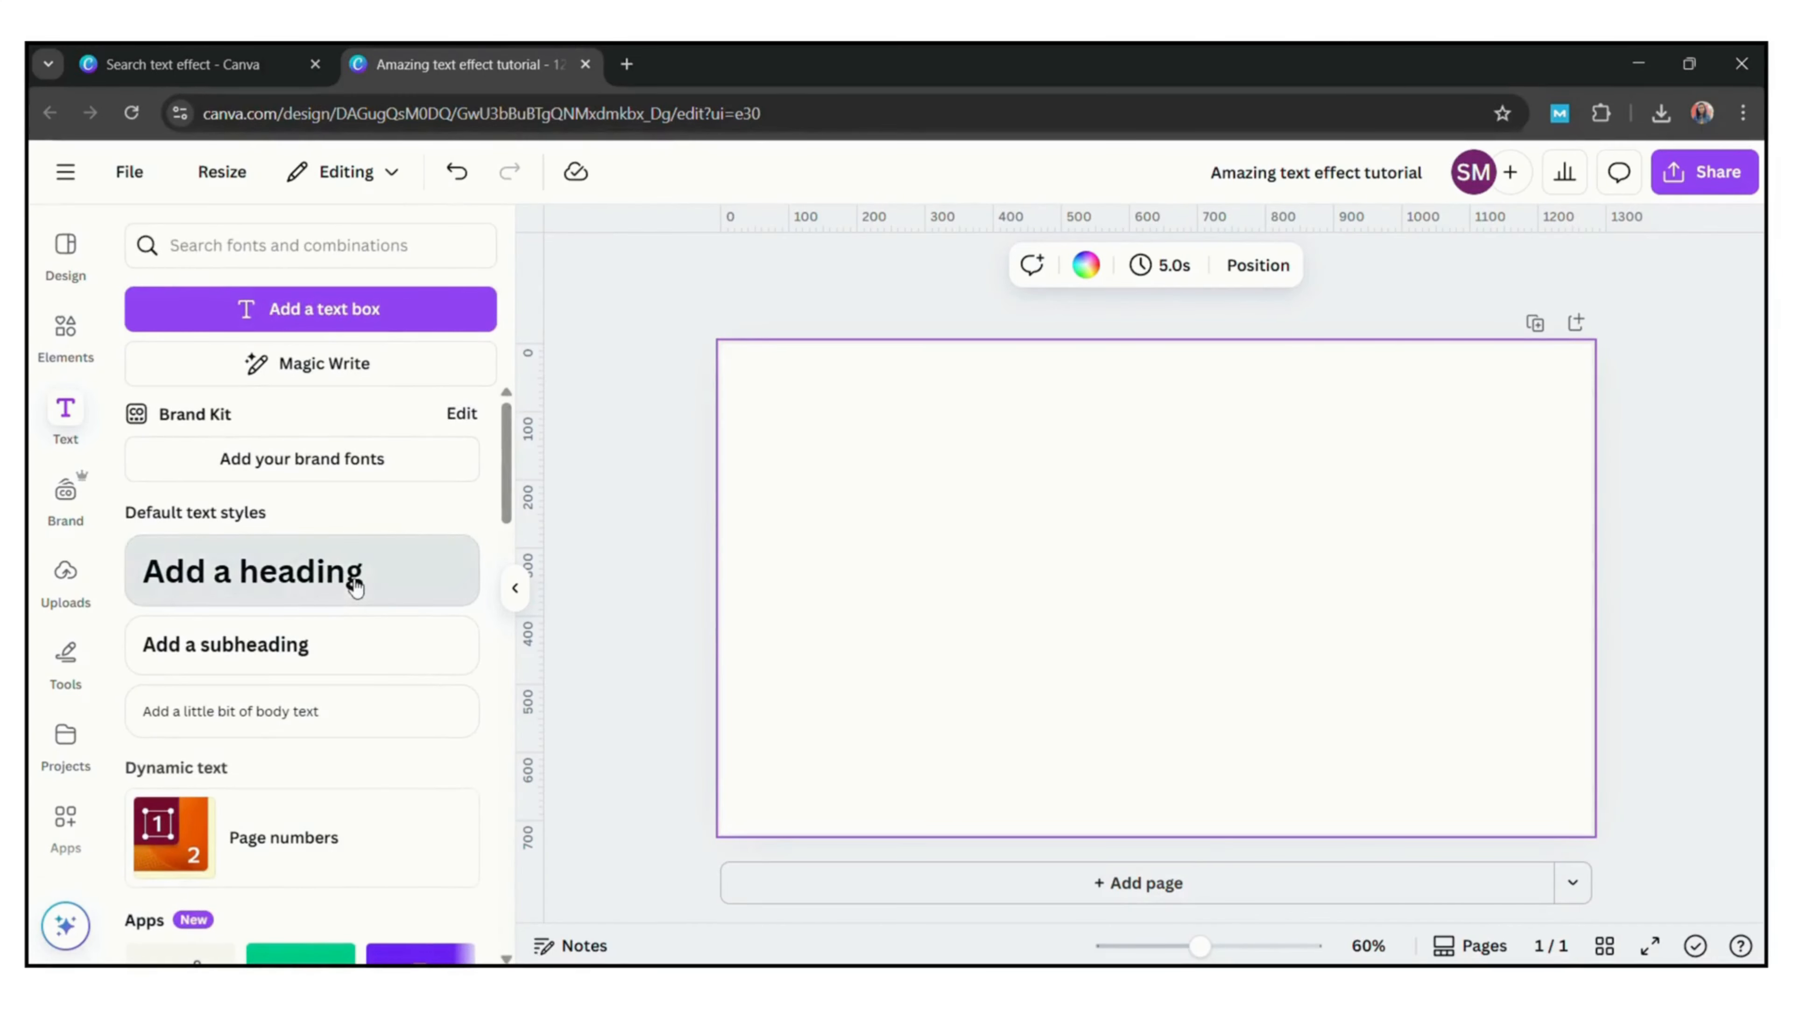
{"action": "type", "text": "ban"}
{"action": "type", "text": "boo"}
{"action": "left_click", "coordinate": [760, 270]}
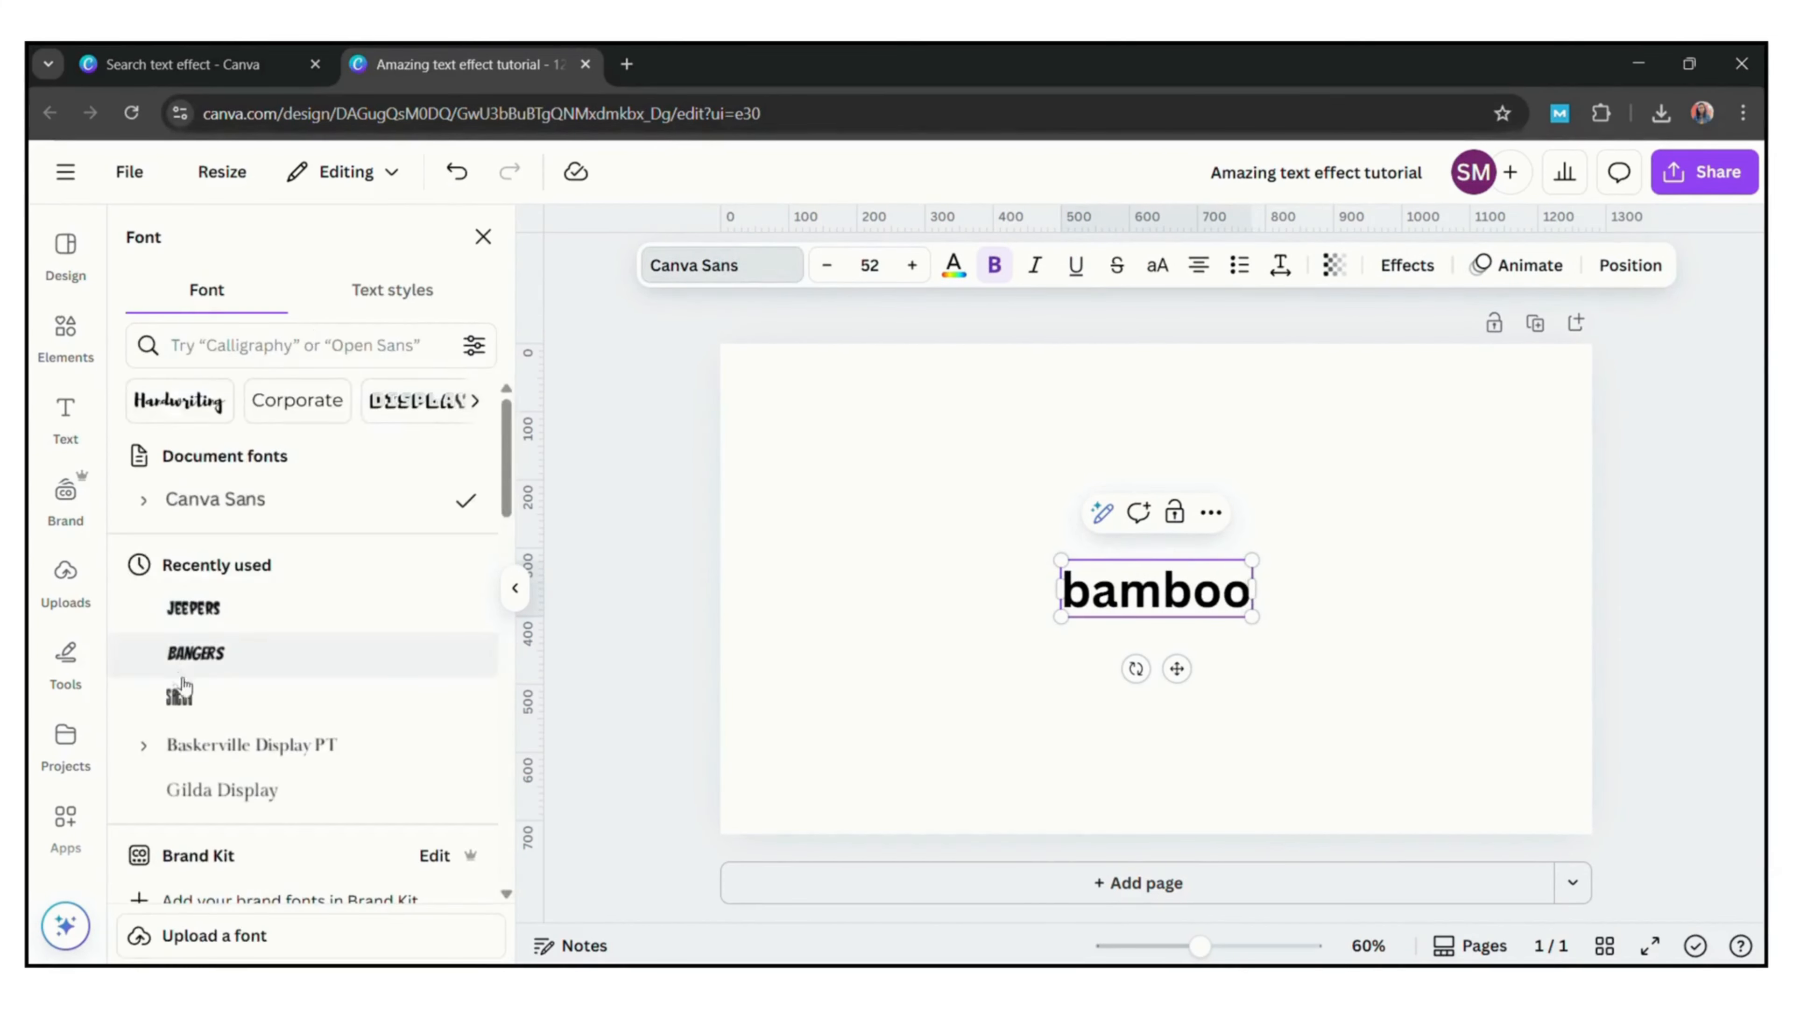
{"action": "left_click", "coordinate": [182, 683]}
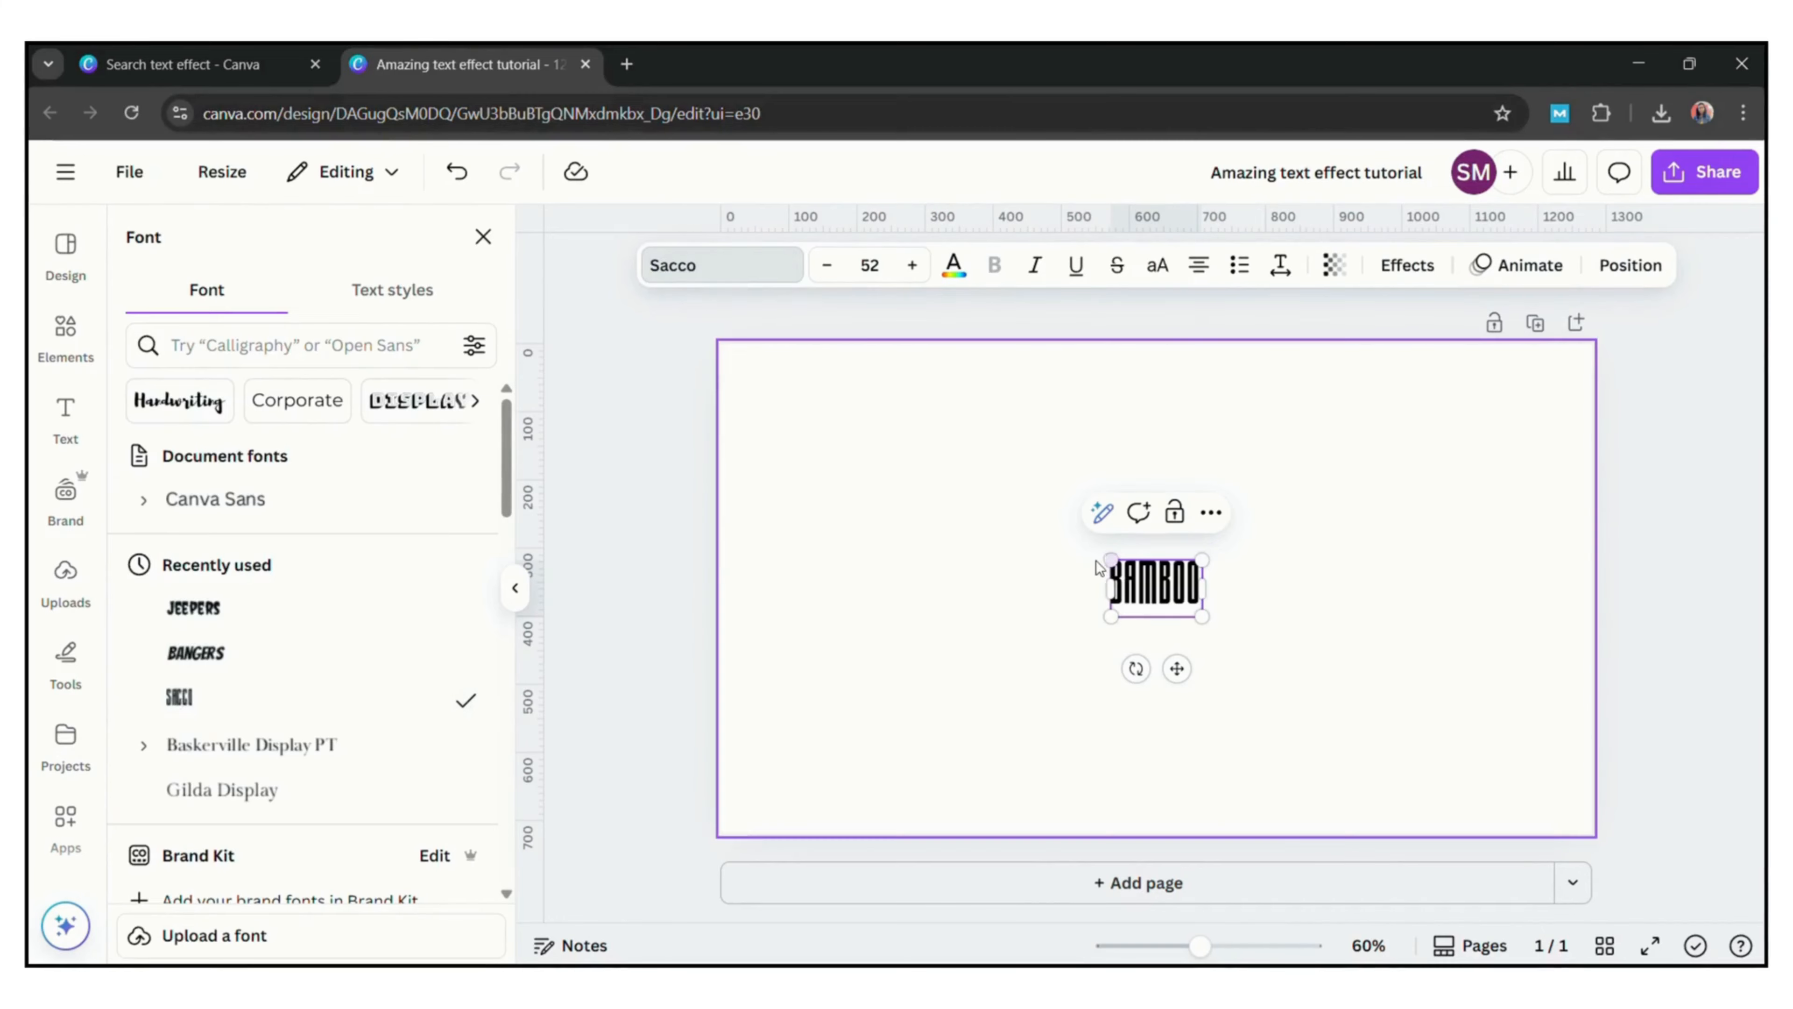
Enlarge the BAMBOO text to font size 236 and center it on the page.
{"action": "left_click_drag", "start_coordinate": [1111, 561], "coordinate": [788, 361]}
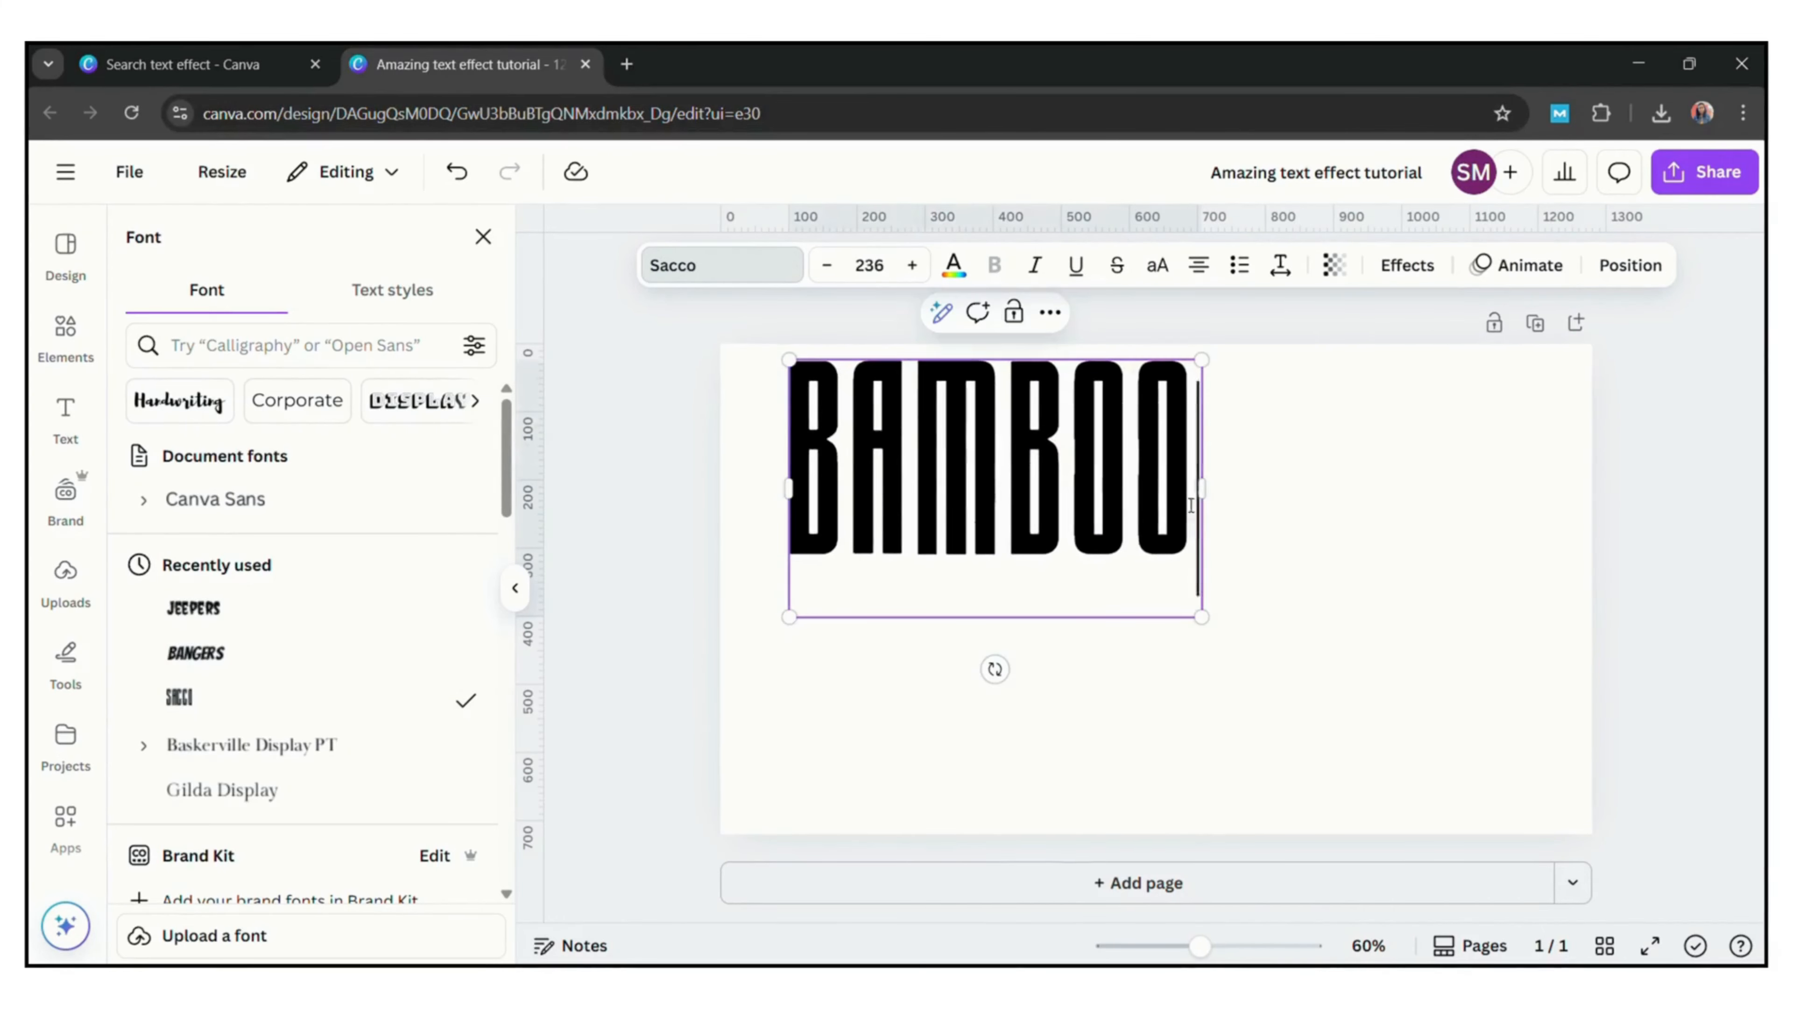
{"action": "left_click", "coordinate": [1264, 551]}
{"action": "left_click_drag", "start_coordinate": [1048, 488], "coordinate": [1208, 585]}
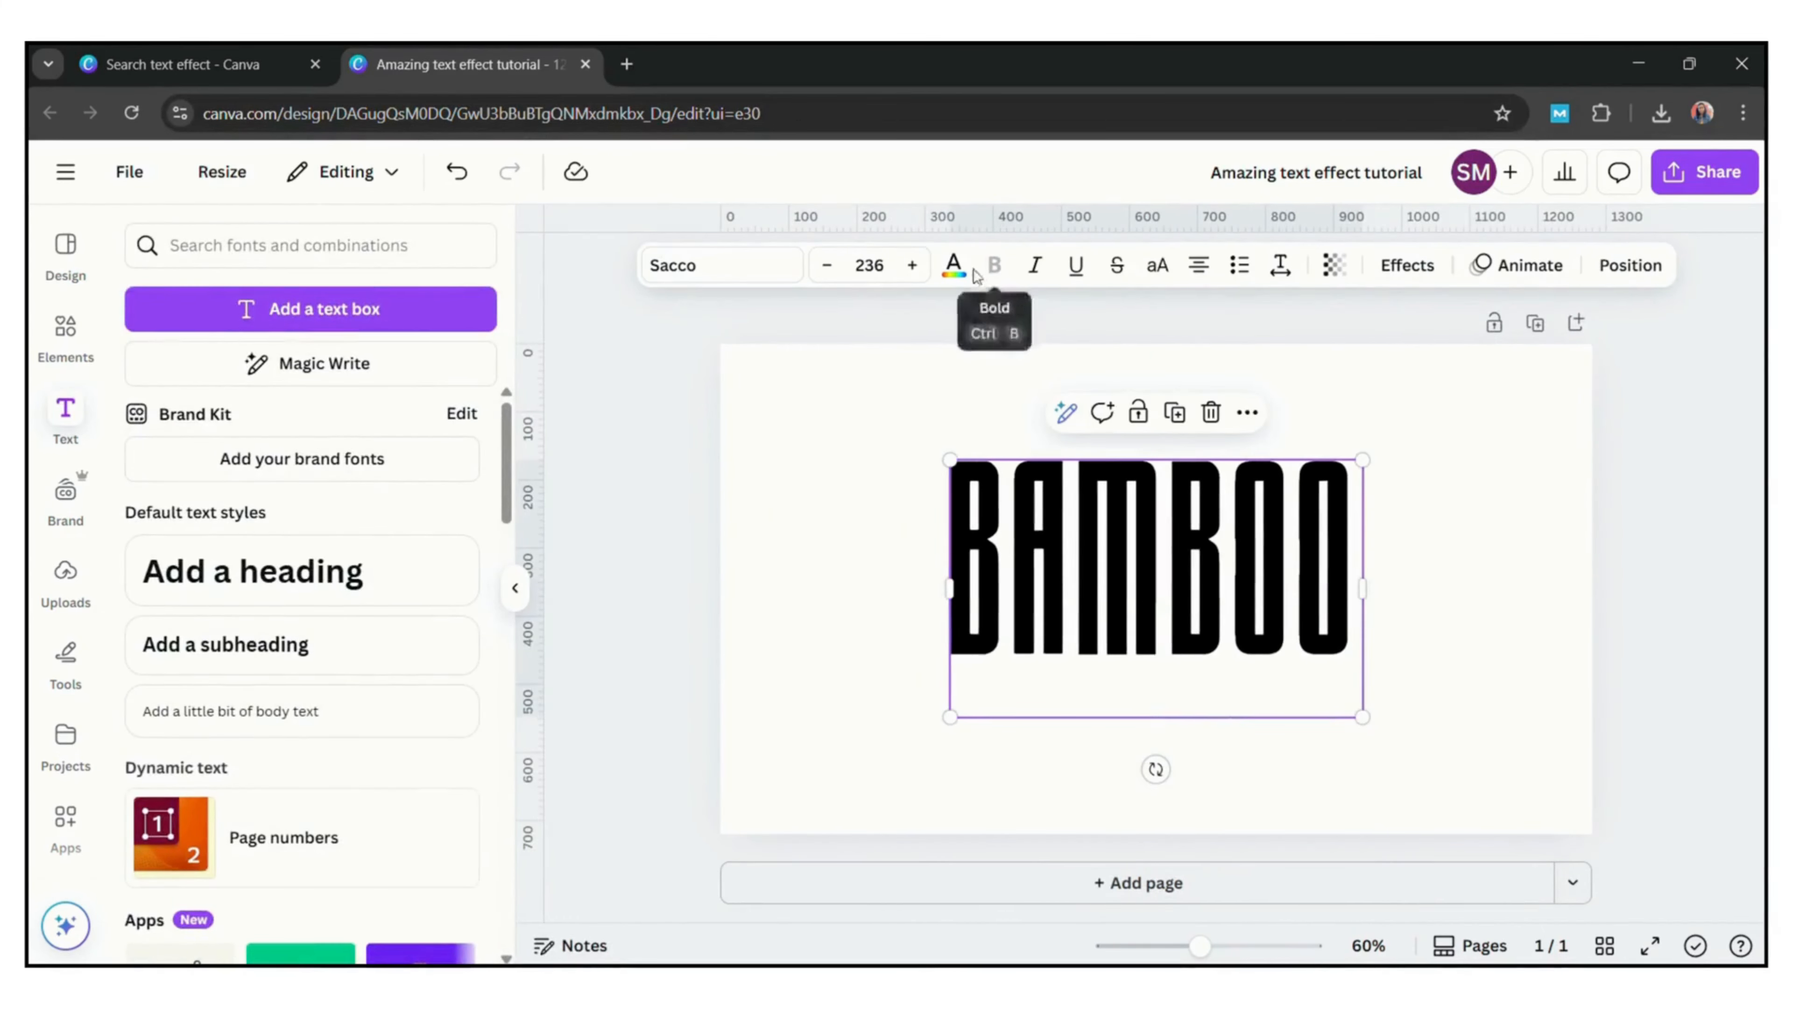
Change the colour of the BAMBOO text to white.
{"action": "left_click", "coordinate": [953, 265]}
{"action": "left_click", "coordinate": [257, 405]}
{"action": "left_click", "coordinate": [832, 487]}
Add a square shape to the page and fill it with yellow.
{"action": "key", "text": "r"}
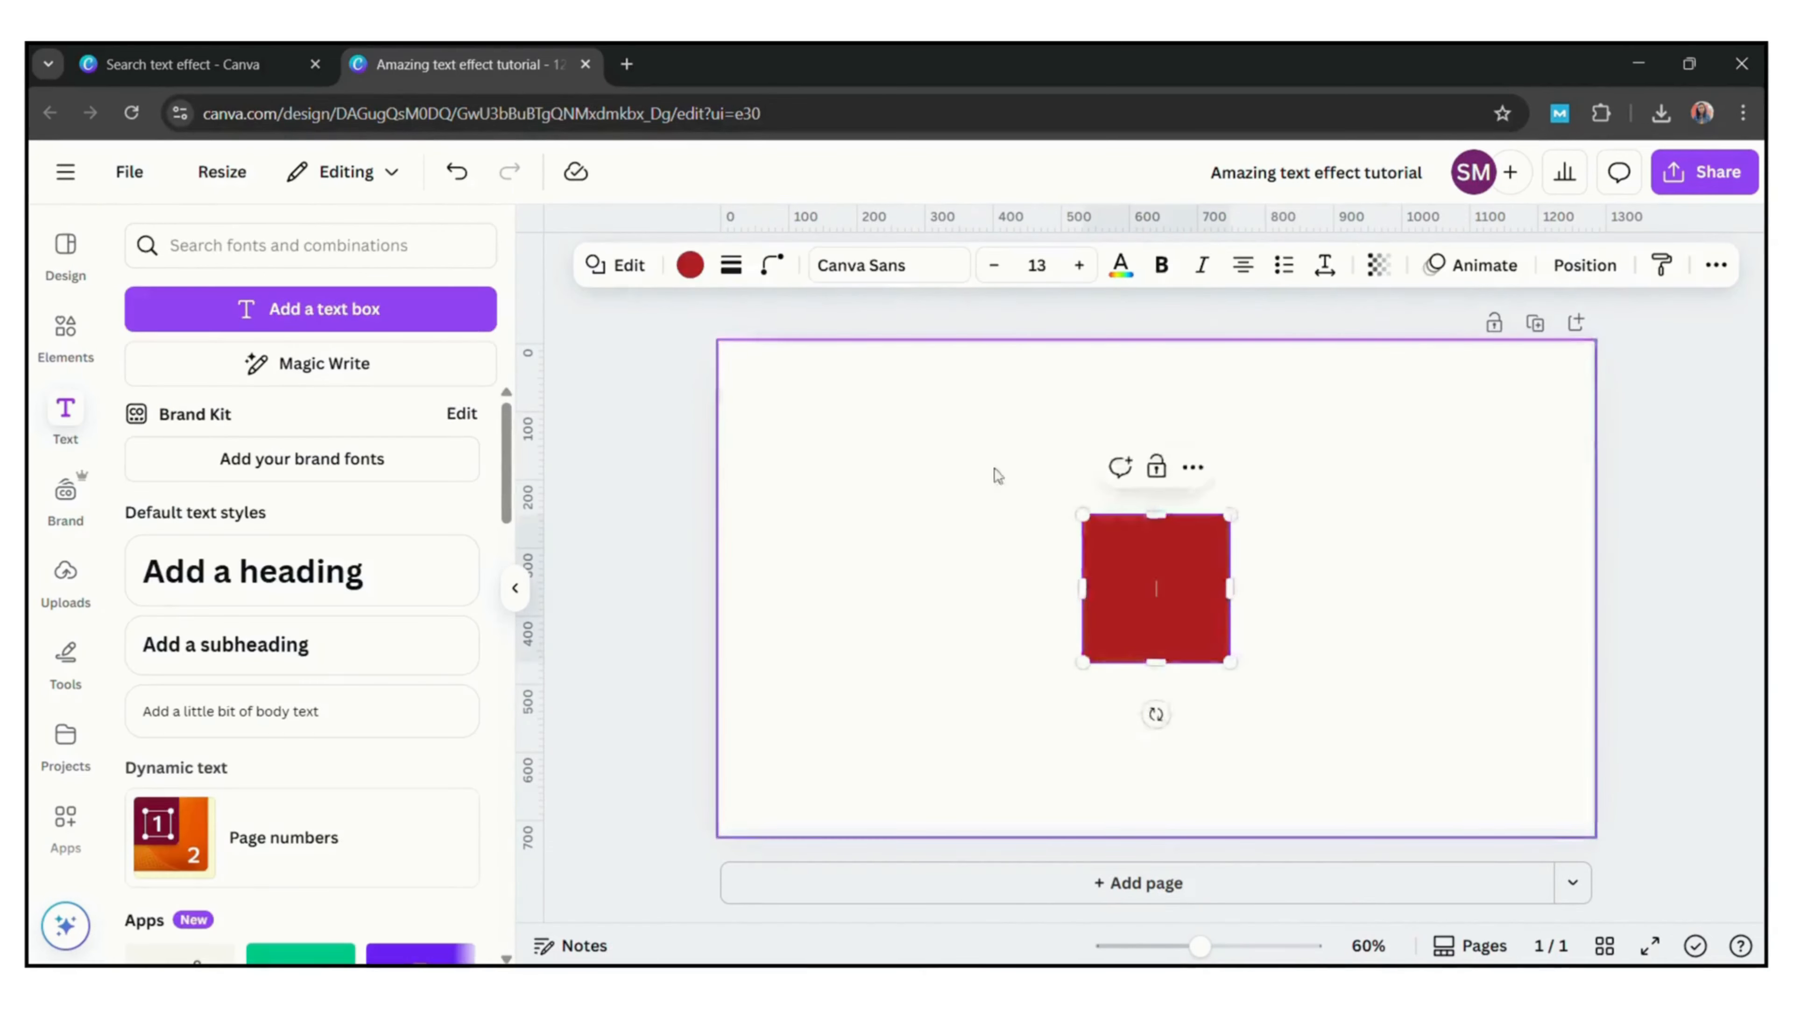
{"action": "left_click", "coordinate": [699, 272]}
{"action": "left_click", "coordinate": [302, 822]}
Stretch the yellow square into a large rectangle covering the BAMBOO text area and center it on the page.
{"action": "left_click_drag", "start_coordinate": [1081, 588], "coordinate": [917, 590]}
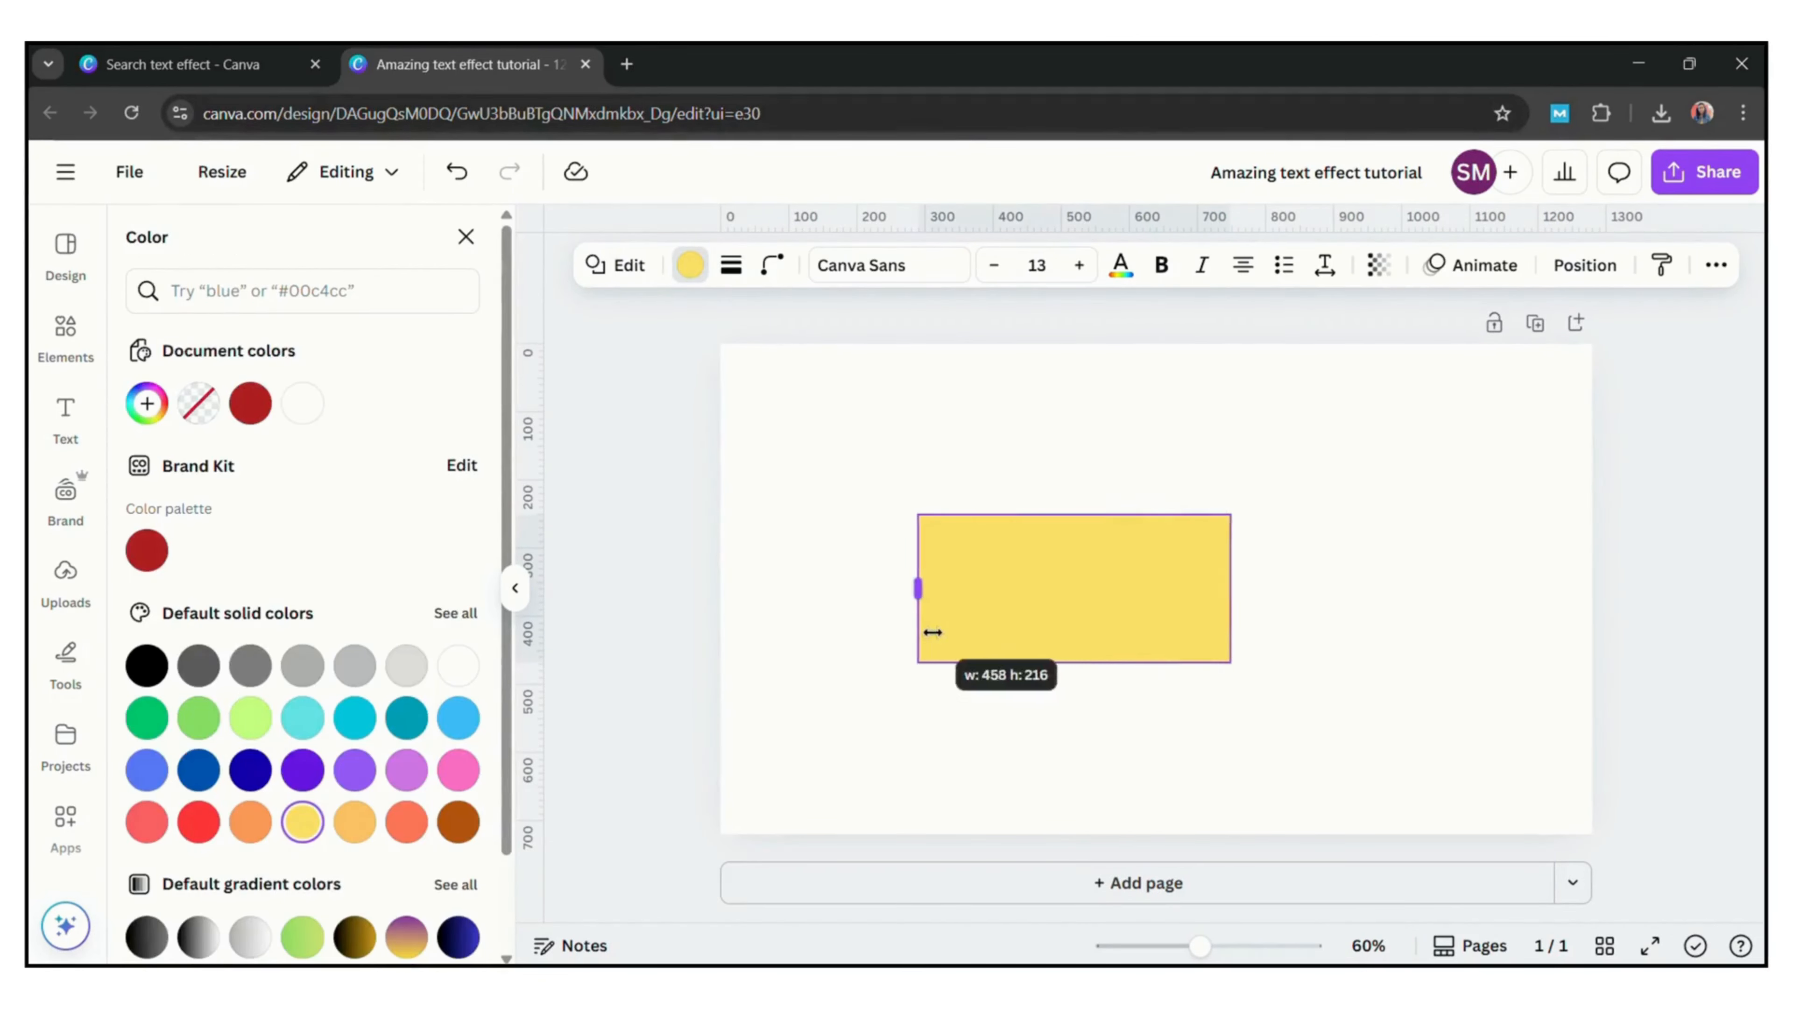
{"action": "left_click_drag", "start_coordinate": [1232, 590], "coordinate": [1412, 592]}
{"action": "left_click_drag", "start_coordinate": [1164, 514], "coordinate": [1165, 413]}
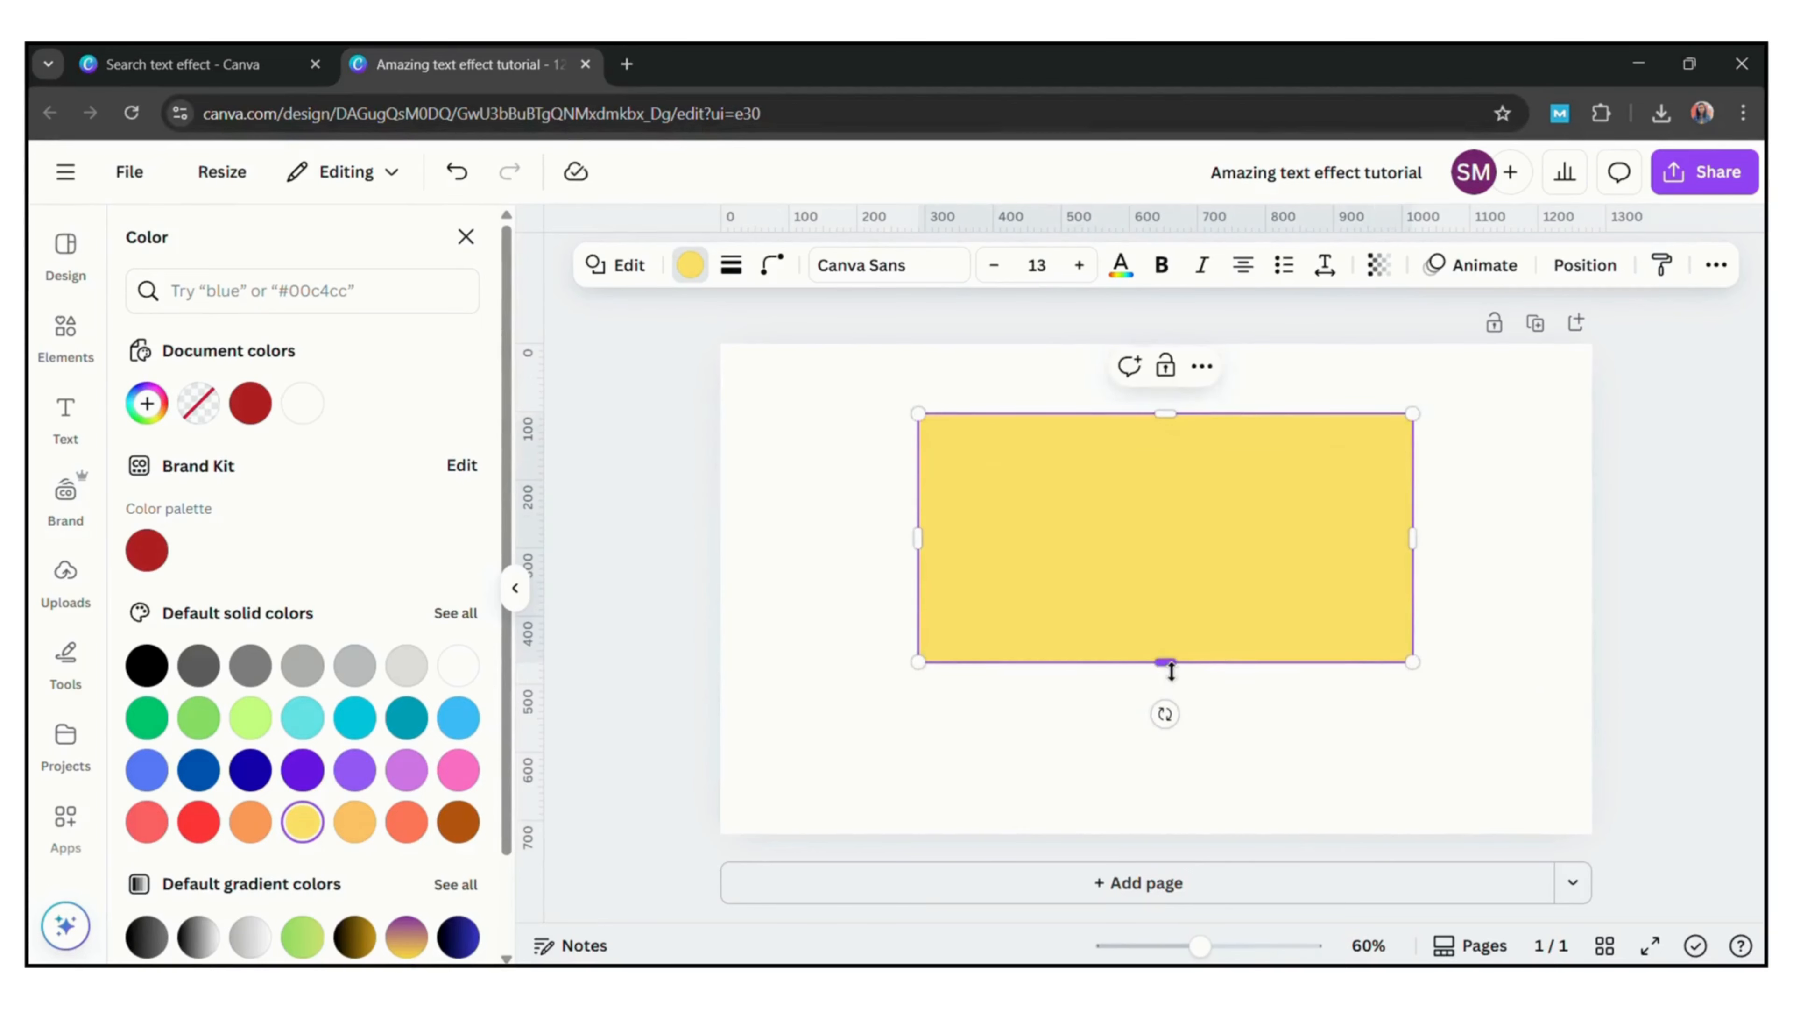
{"action": "left_click_drag", "start_coordinate": [1164, 661], "coordinate": [1164, 774]}
{"action": "left_click_drag", "start_coordinate": [1282, 541], "coordinate": [1270, 532]}
Send the yellow rectangle backward behind the BAMBOO text.
{"action": "right_click", "coordinate": [1270, 533]}
{"action": "mouse_move", "coordinate": [1452, 586]}
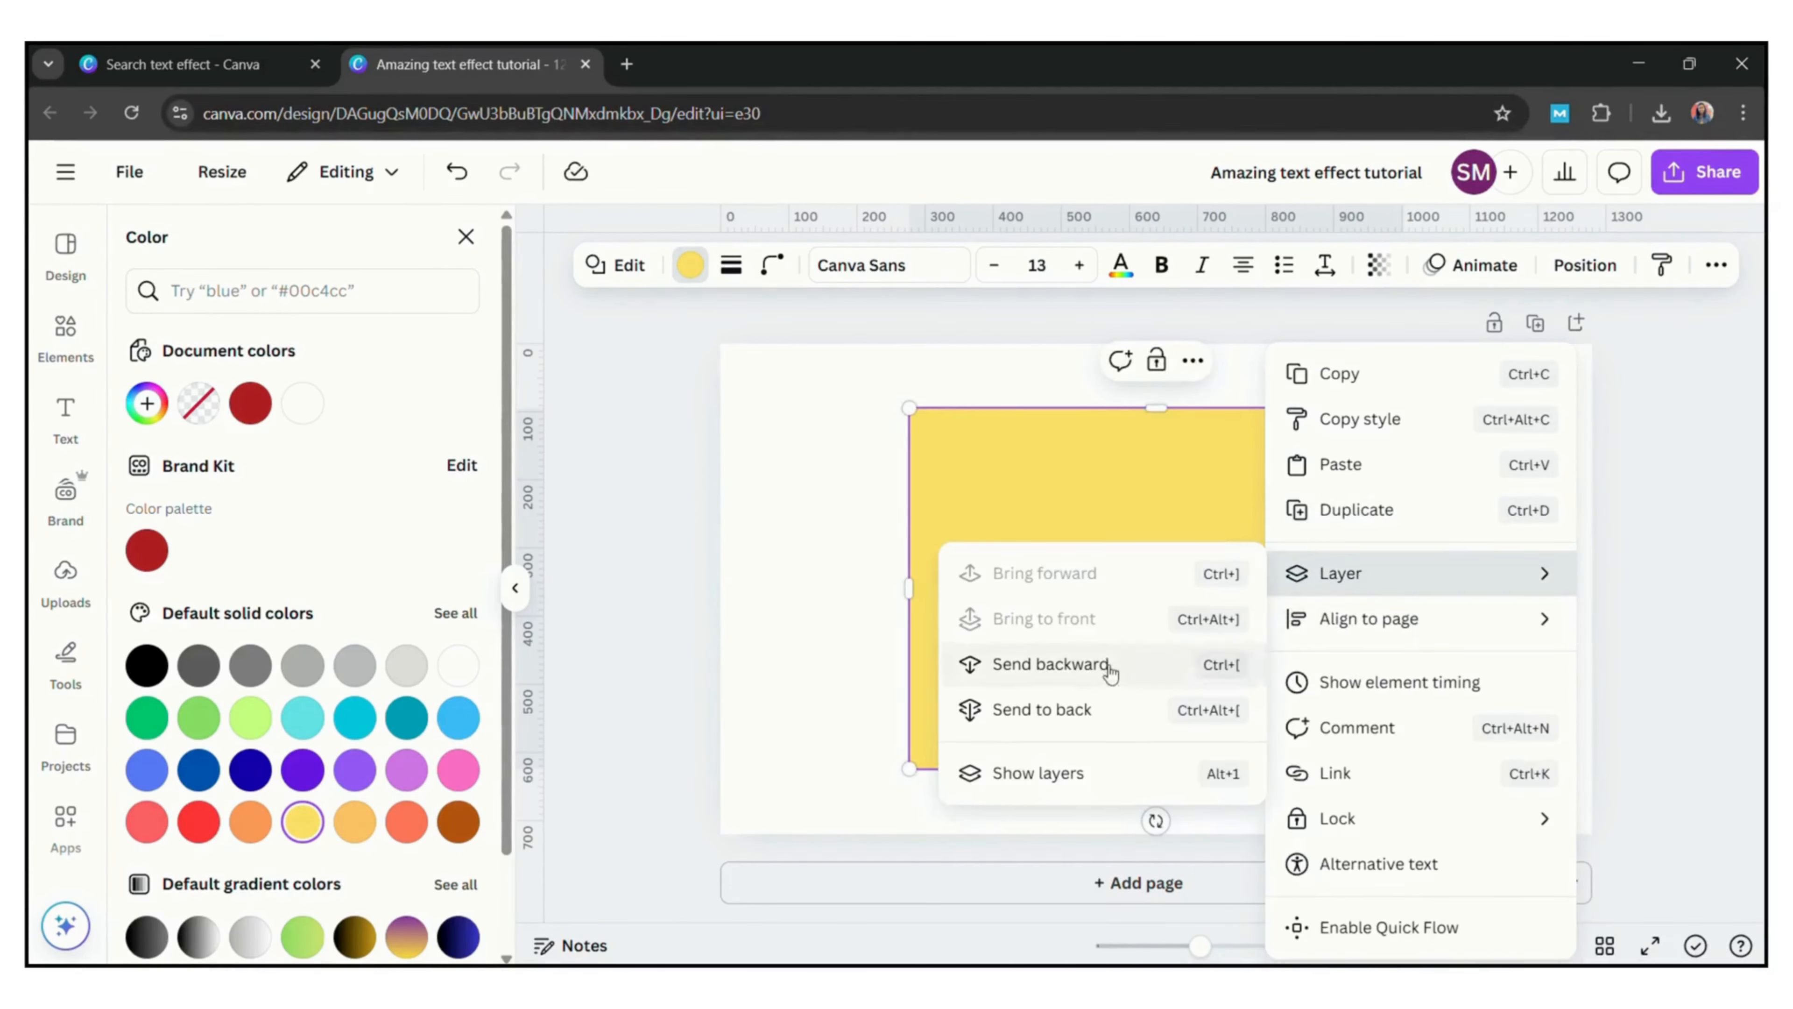
{"action": "left_click", "coordinate": [1059, 666]}
{"action": "left_click", "coordinate": [1421, 513]}
Download the BAMBOO design as a PNG and place the downloaded image on a new second page.
{"action": "left_click", "coordinate": [1756, 182]}
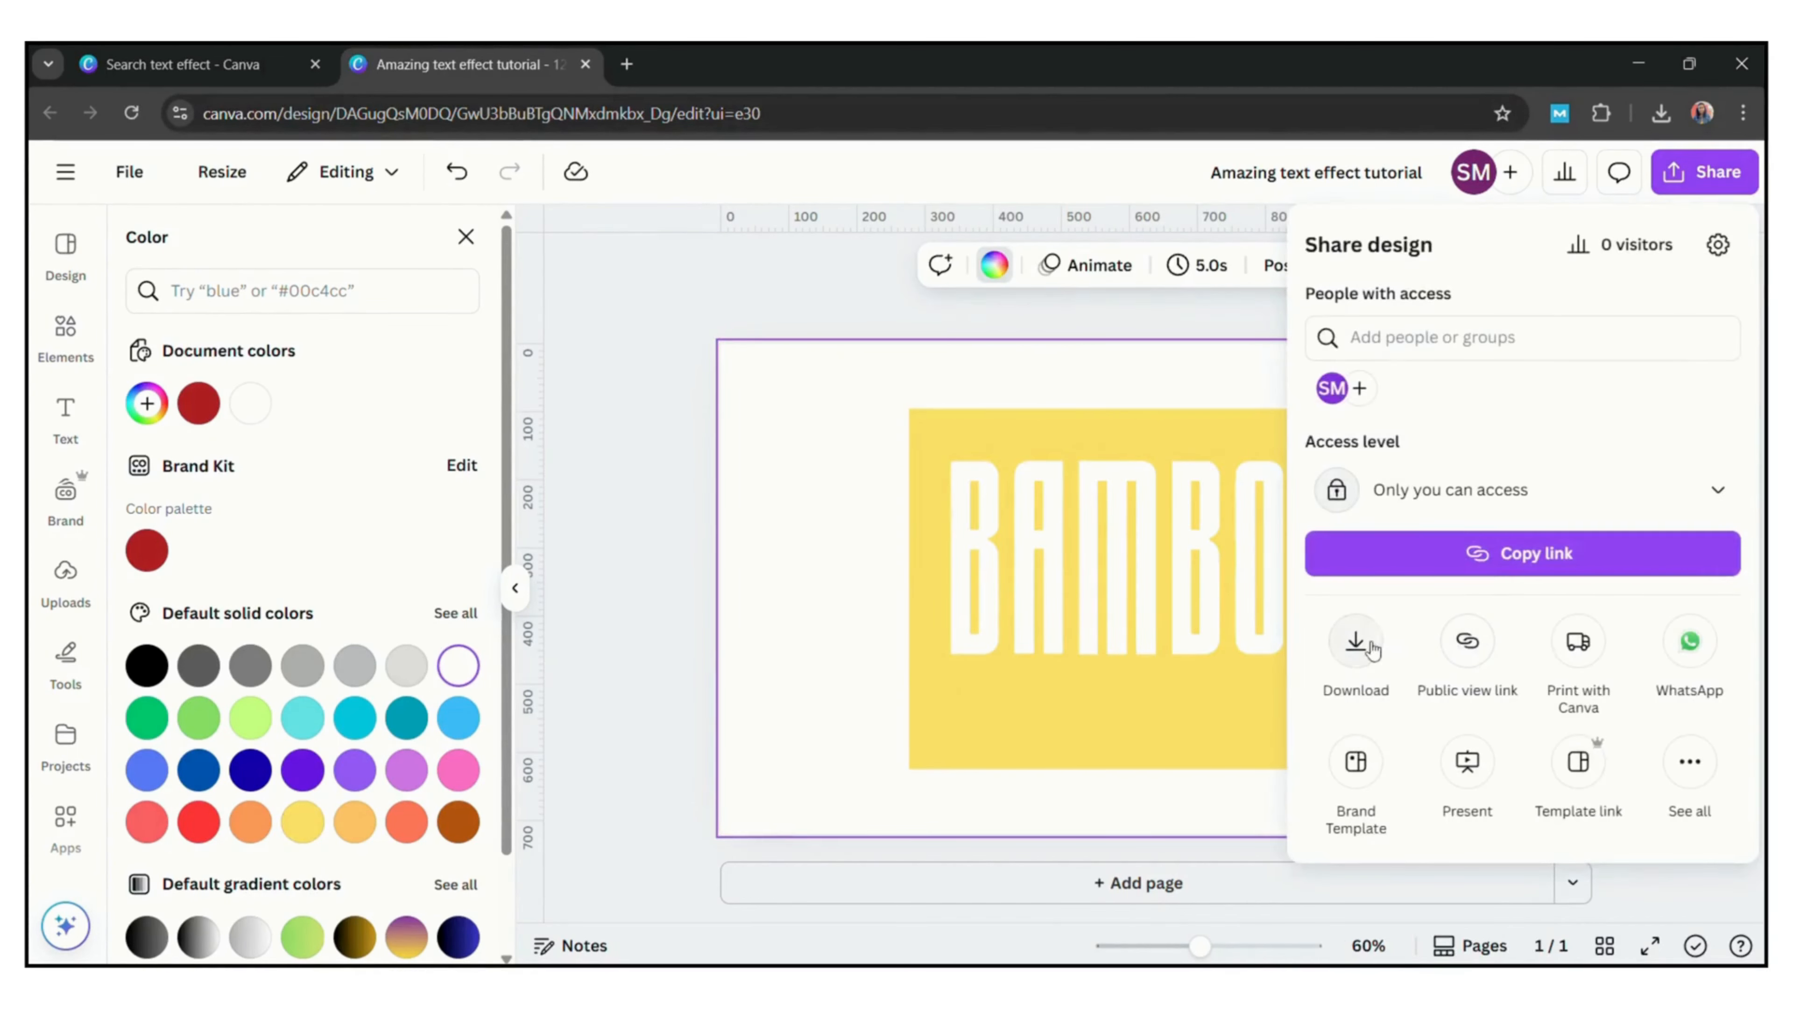
{"action": "left_click", "coordinate": [1359, 643]}
{"action": "left_click", "coordinate": [1409, 682]}
{"action": "left_click", "coordinate": [1162, 886]}
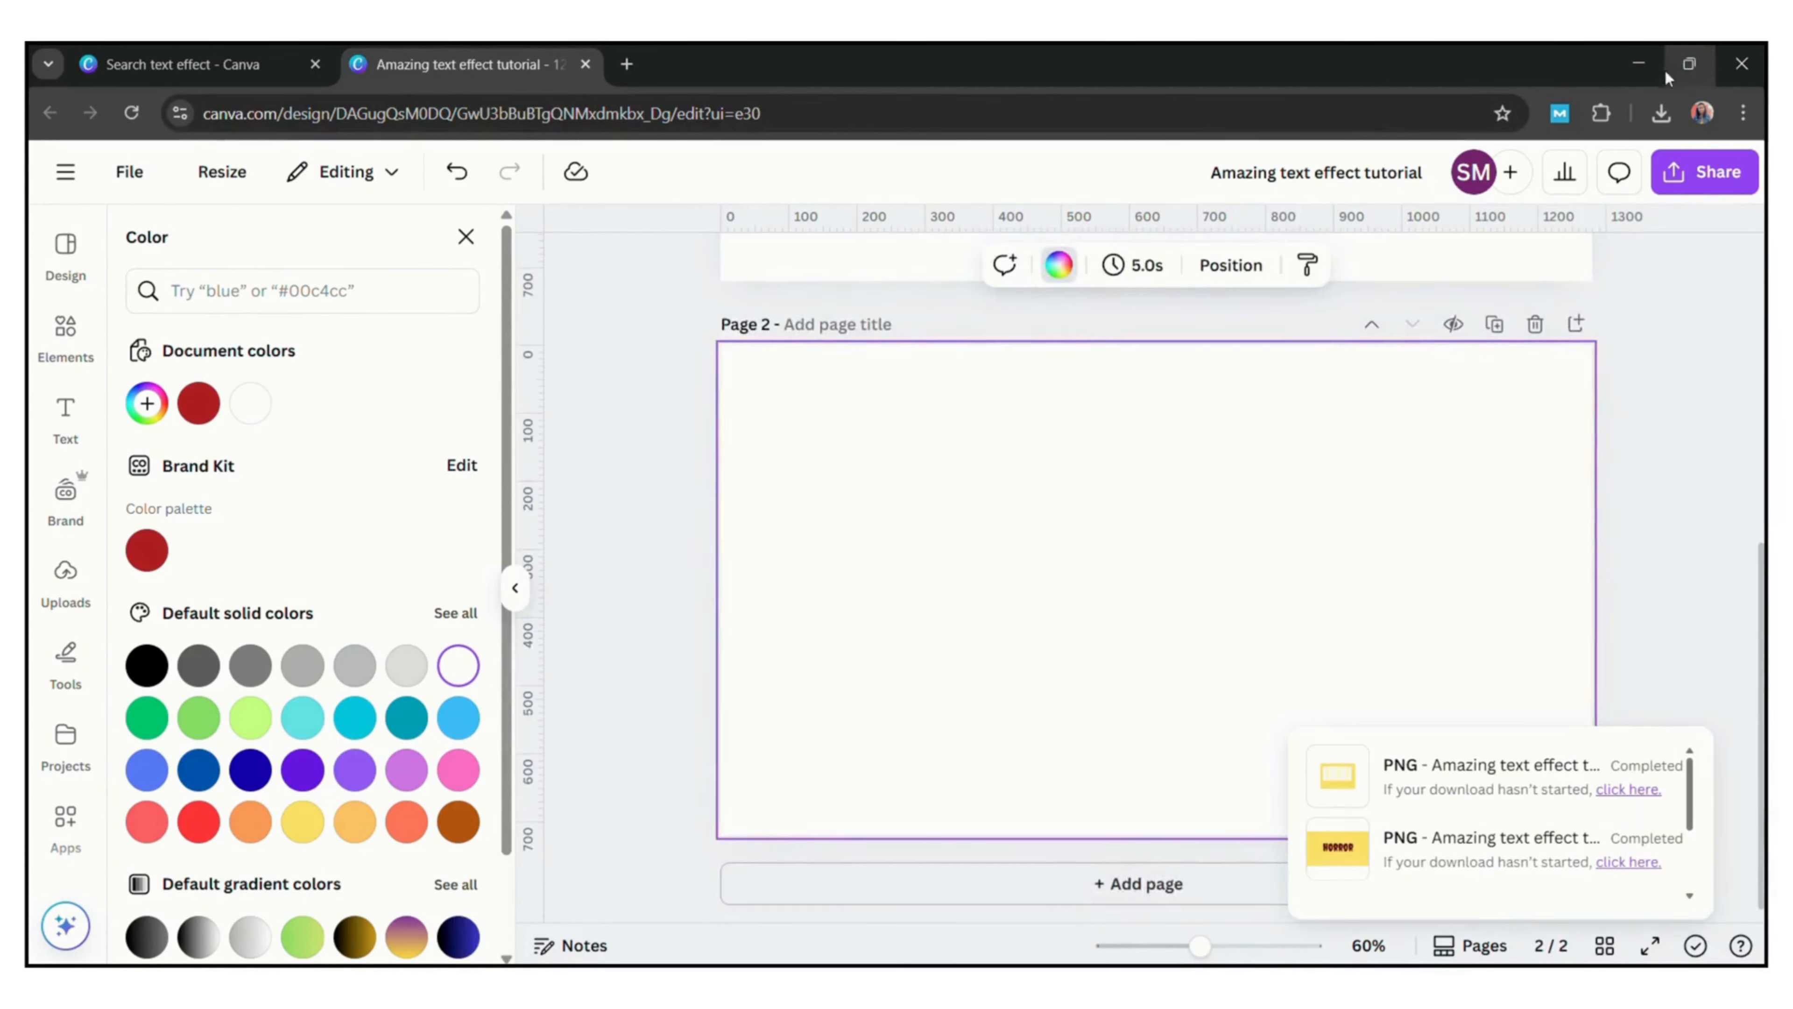
{"action": "left_click", "coordinate": [1661, 113]}
{"action": "left_click_drag", "start_coordinate": [1439, 164], "coordinate": [1099, 516]}
{"action": "left_click", "coordinate": [1650, 678]}
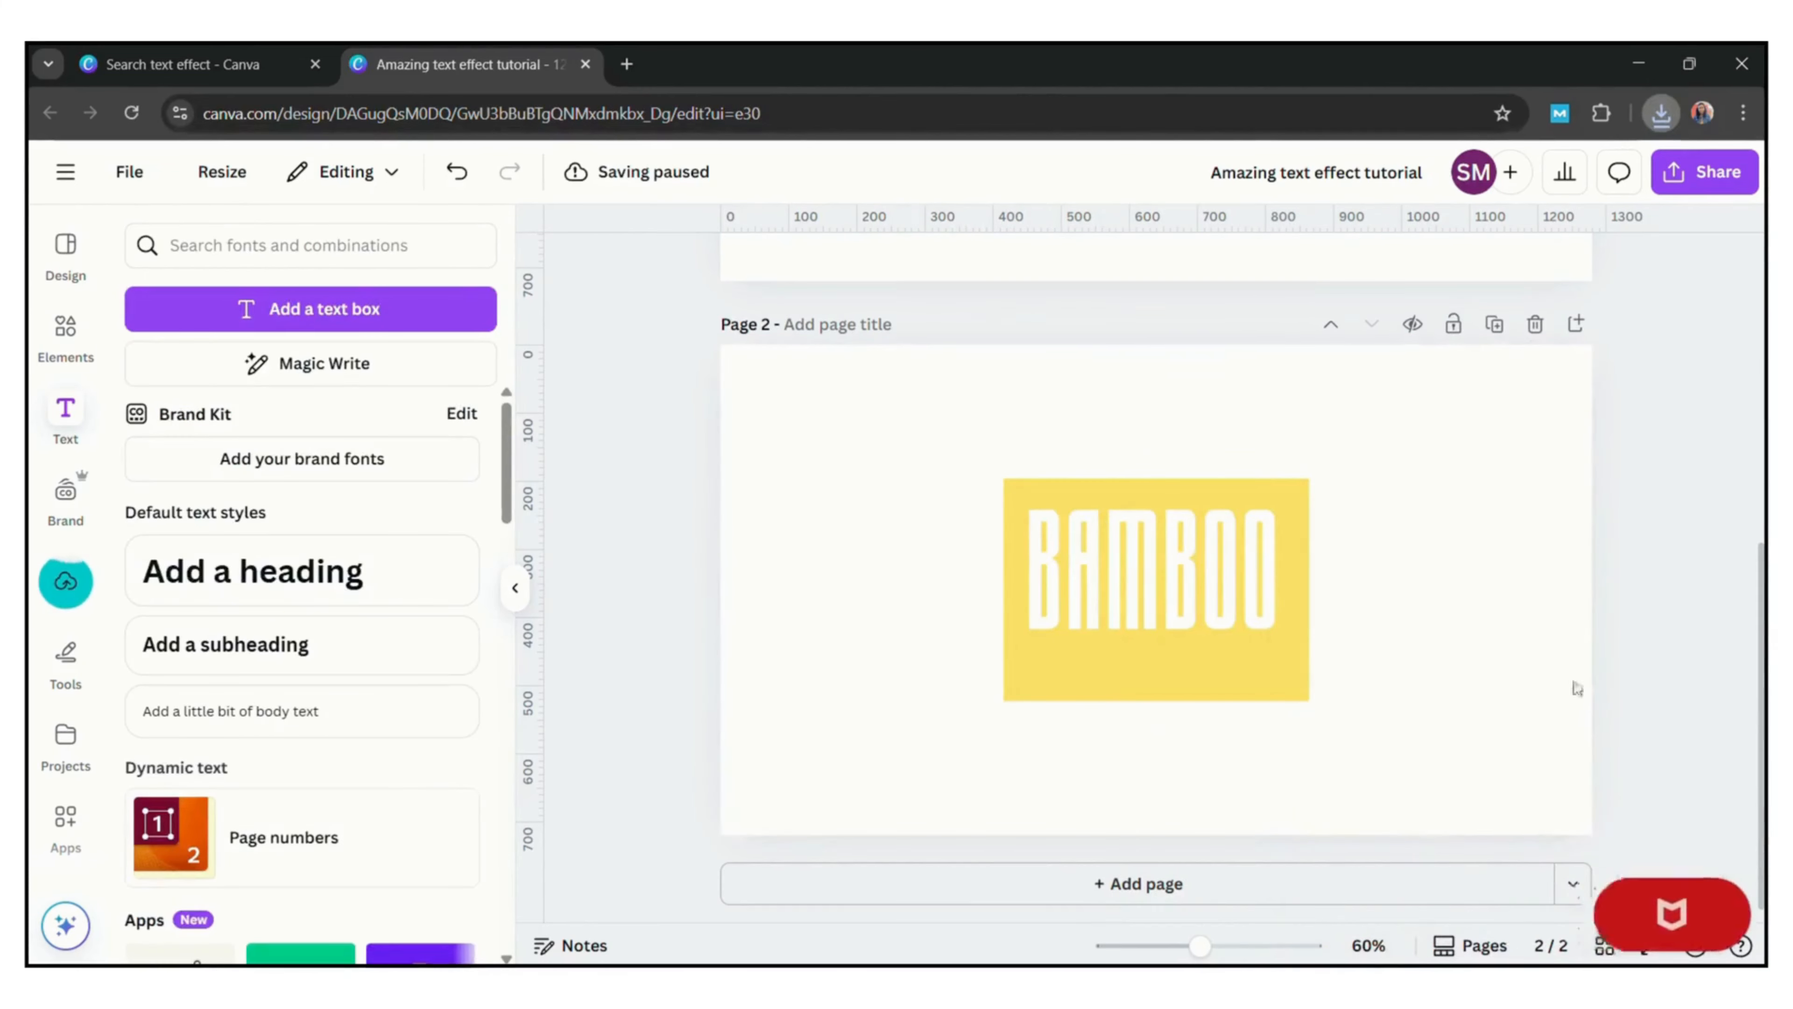
Crop the BAMBOO image close to the yellow rectangle on all four sides and remove its background with BG Remover.
{"action": "left_click", "coordinate": [1192, 481]}
{"action": "left_click_drag", "start_coordinate": [1190, 460], "coordinate": [1182, 493]}
{"action": "left_click_drag", "start_coordinate": [1156, 744], "coordinate": [1166, 713]}
{"action": "left_click_drag", "start_coordinate": [898, 624], "coordinate": [1000, 627]}
{"action": "left_click_drag", "start_coordinate": [1425, 593], "coordinate": [1321, 592]}
{"action": "left_click", "coordinate": [892, 266]}
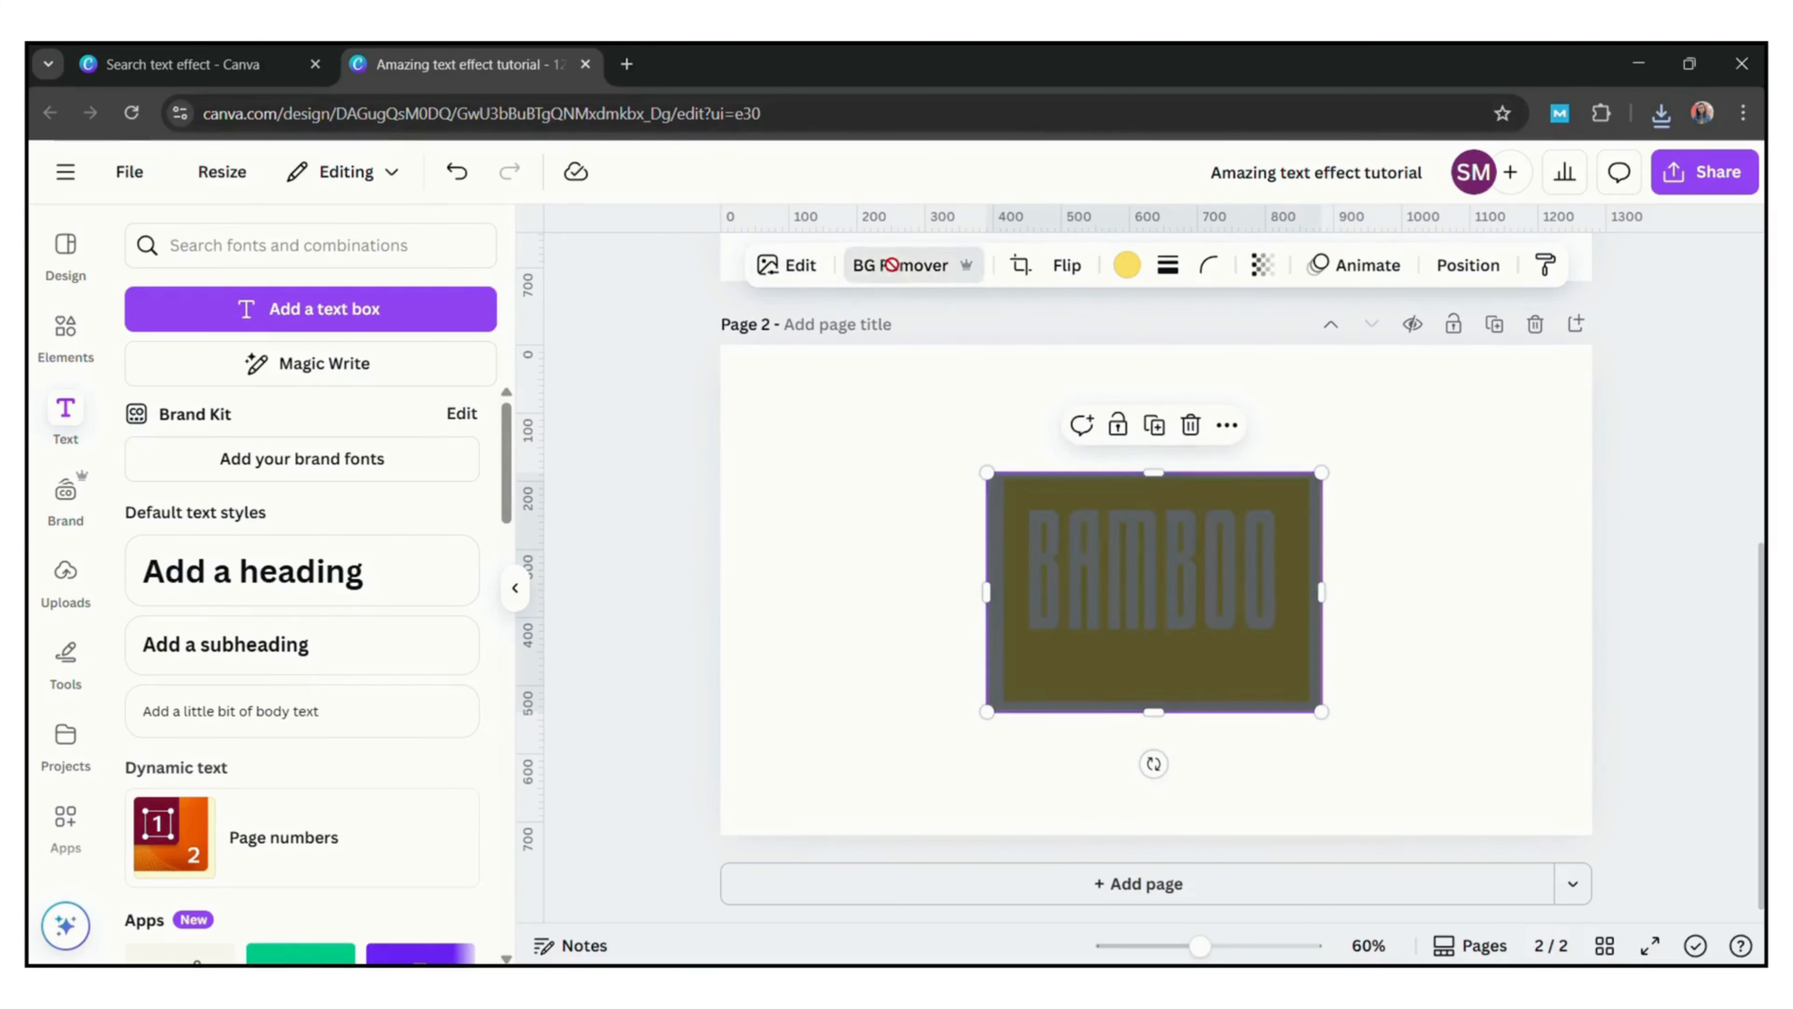
Enlarge the BAMBOO cutout image and center it on page 2.
{"action": "left_click_drag", "start_coordinate": [1001, 489], "coordinate": [799, 368]}
{"action": "left_click_drag", "start_coordinate": [1177, 549], "coordinate": [1277, 608]}
{"action": "left_click", "coordinate": [817, 517]}
Search the photo elements for "bamboo" and add the wide photo of green bamboo stalks to page 2.
{"action": "left_click", "coordinate": [65, 332]}
{"action": "type", "text": "bamboo"}
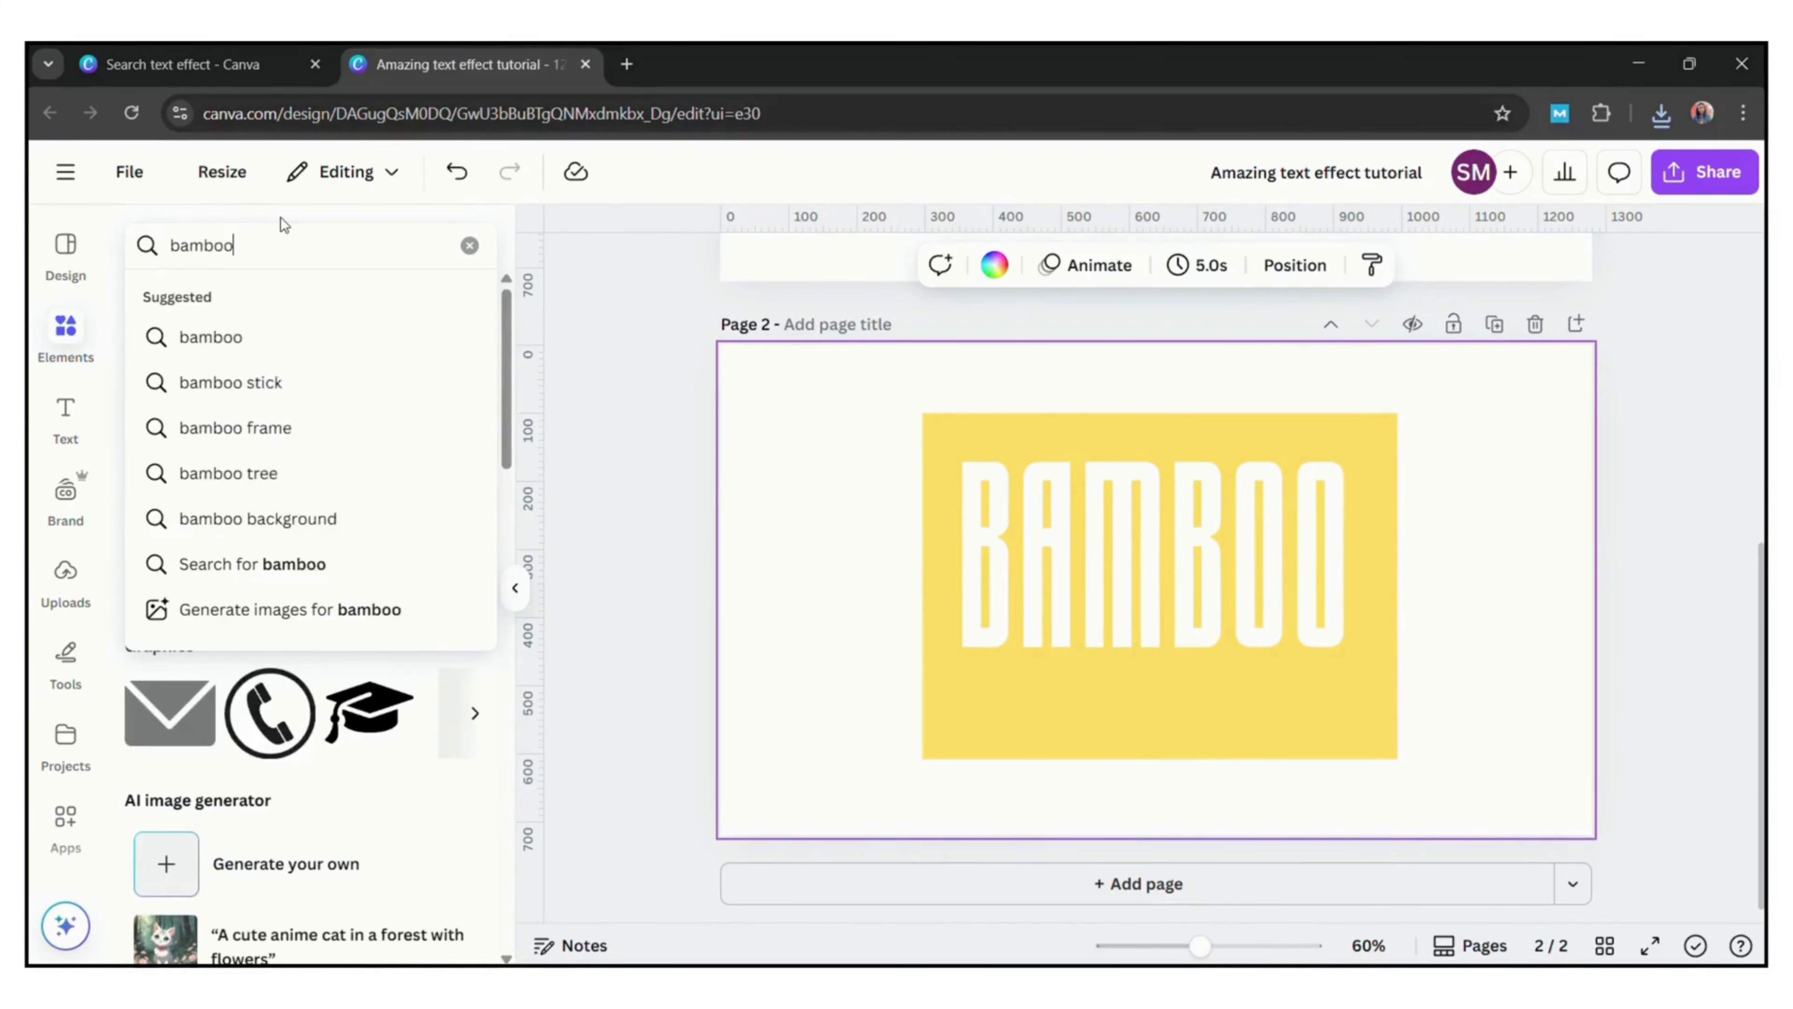
{"action": "key", "text": "Return"}
{"action": "left_click", "coordinate": [278, 303]}
{"action": "left_click", "coordinate": [353, 586]}
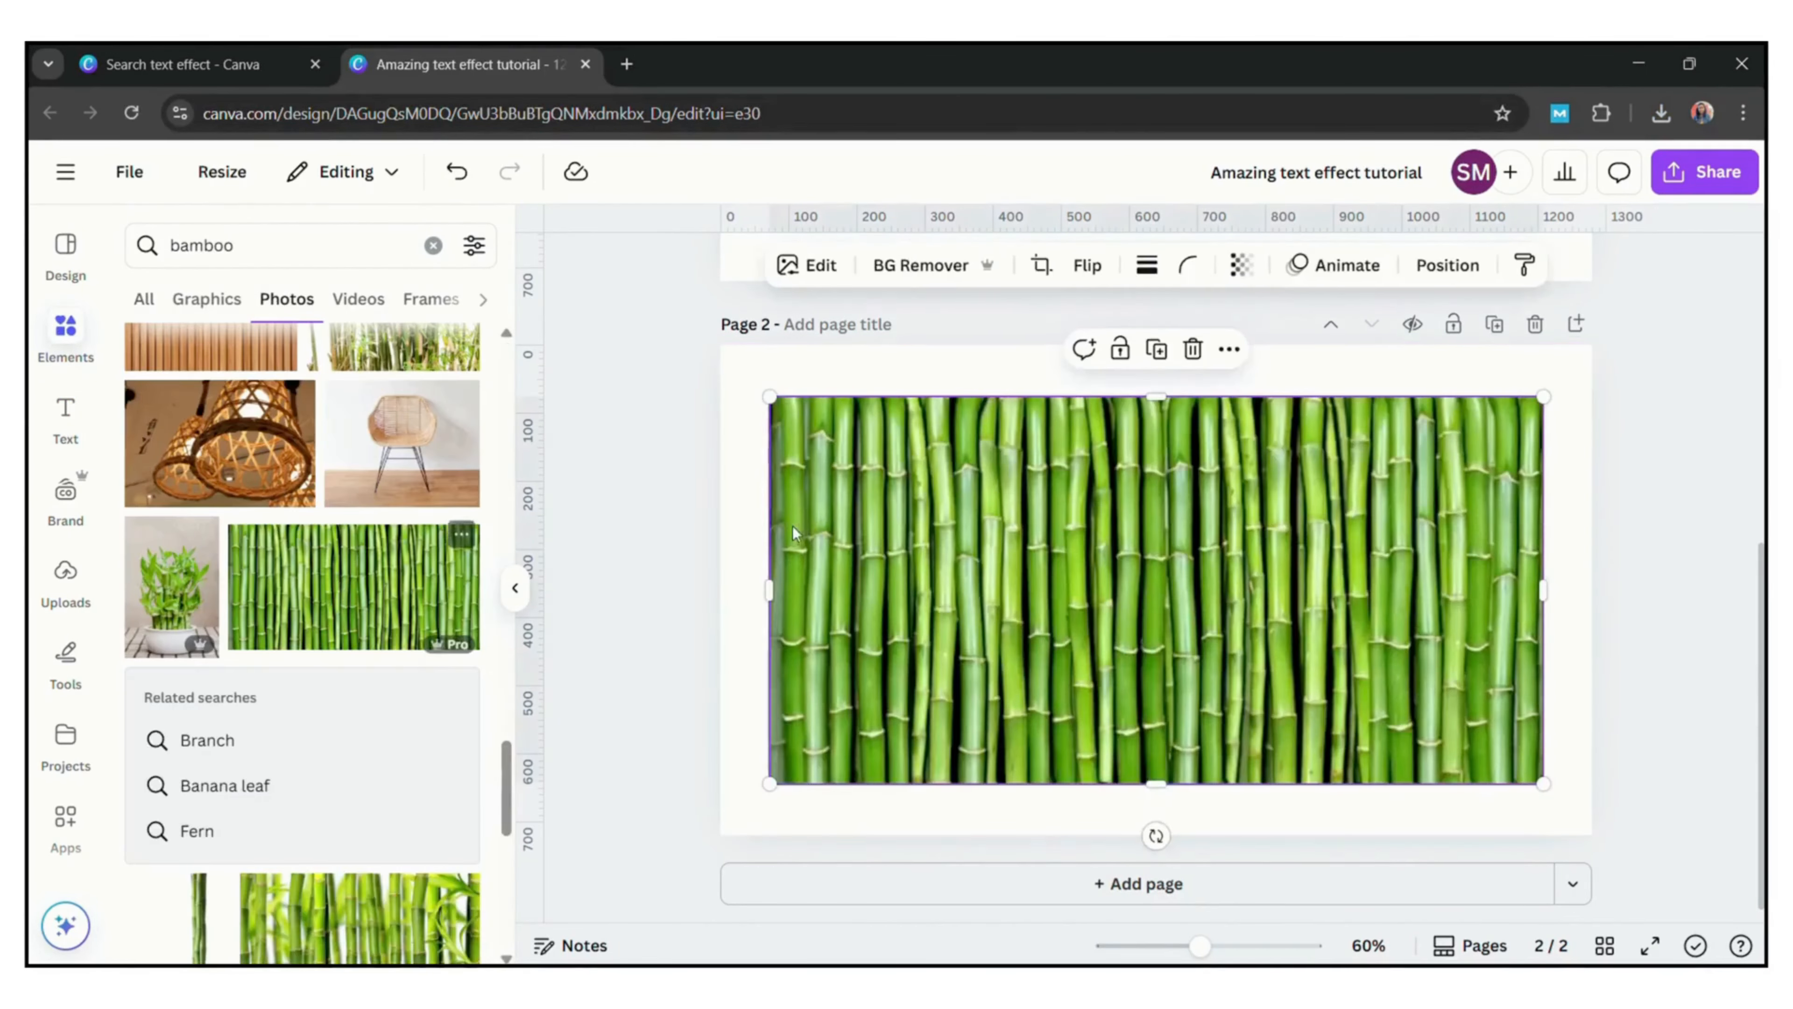
Send the green bamboo photo backward behind the BAMBOO cutout and shift it slightly upward.
{"action": "right_click", "coordinate": [1162, 488]}
{"action": "mouse_move", "coordinate": [1418, 488]}
{"action": "left_click", "coordinate": [987, 573]}
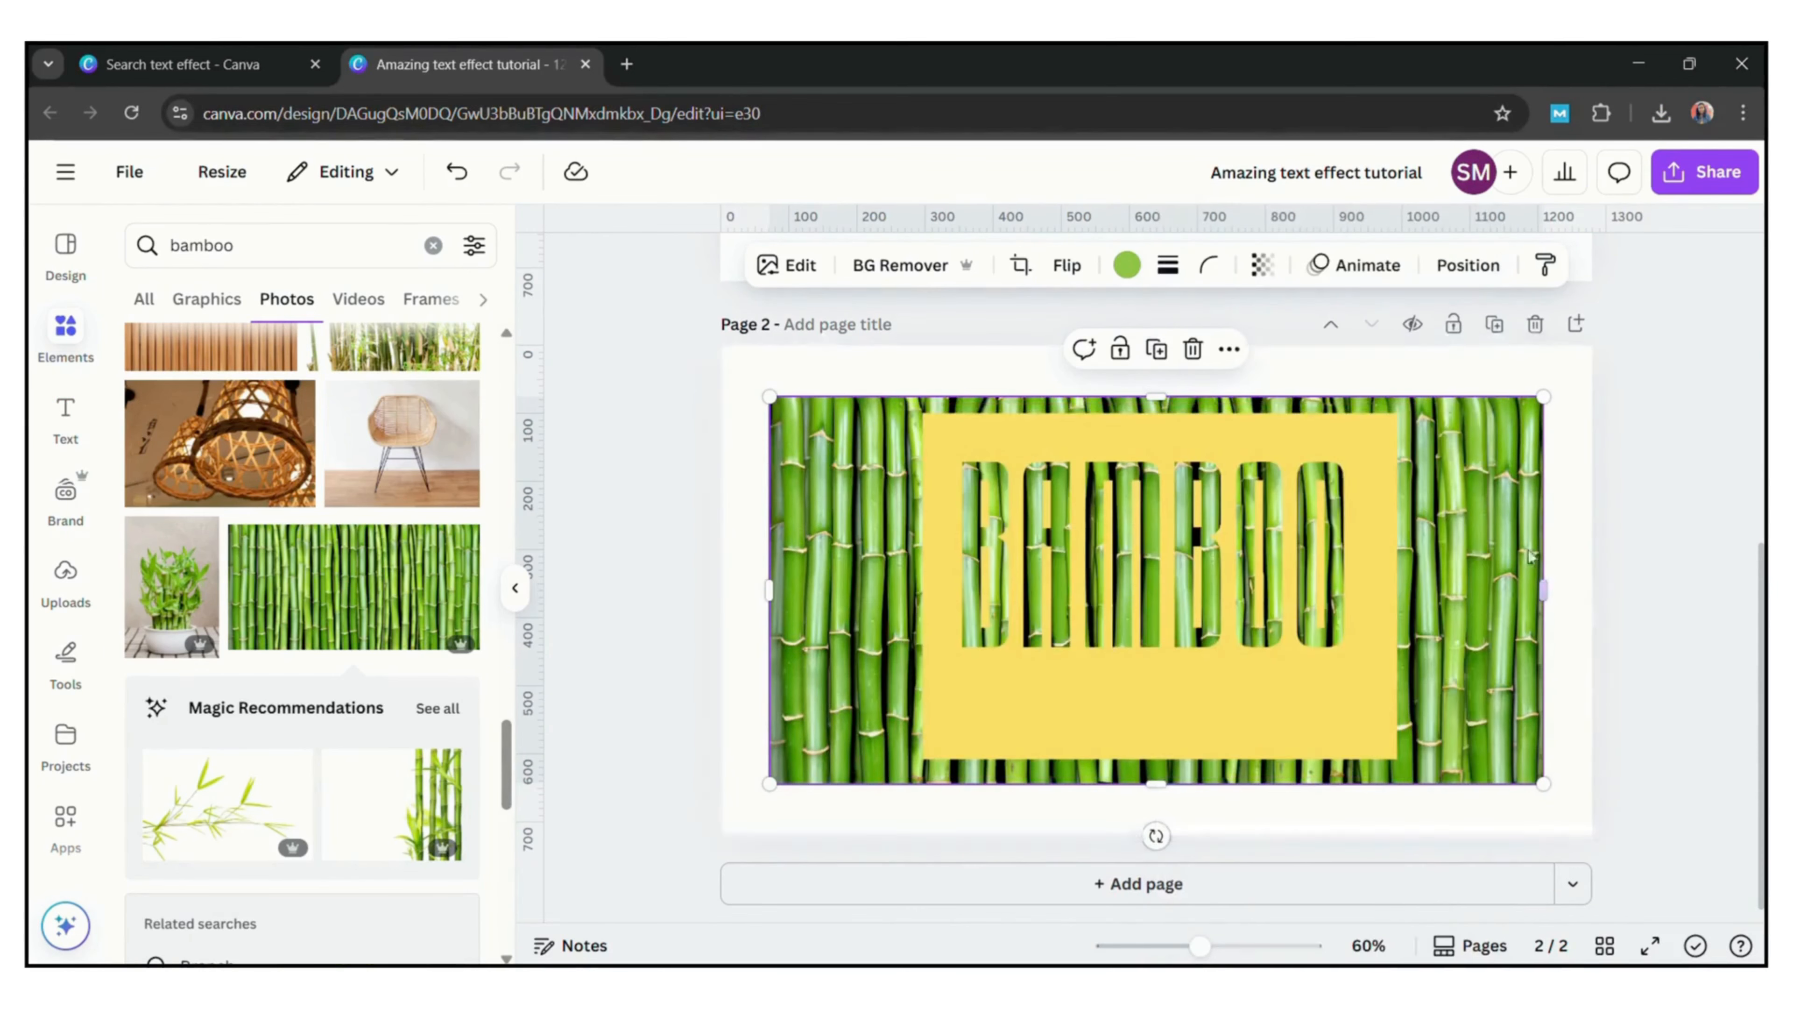
{"action": "left_click_drag", "start_coordinate": [1486, 537], "coordinate": [1488, 531]}
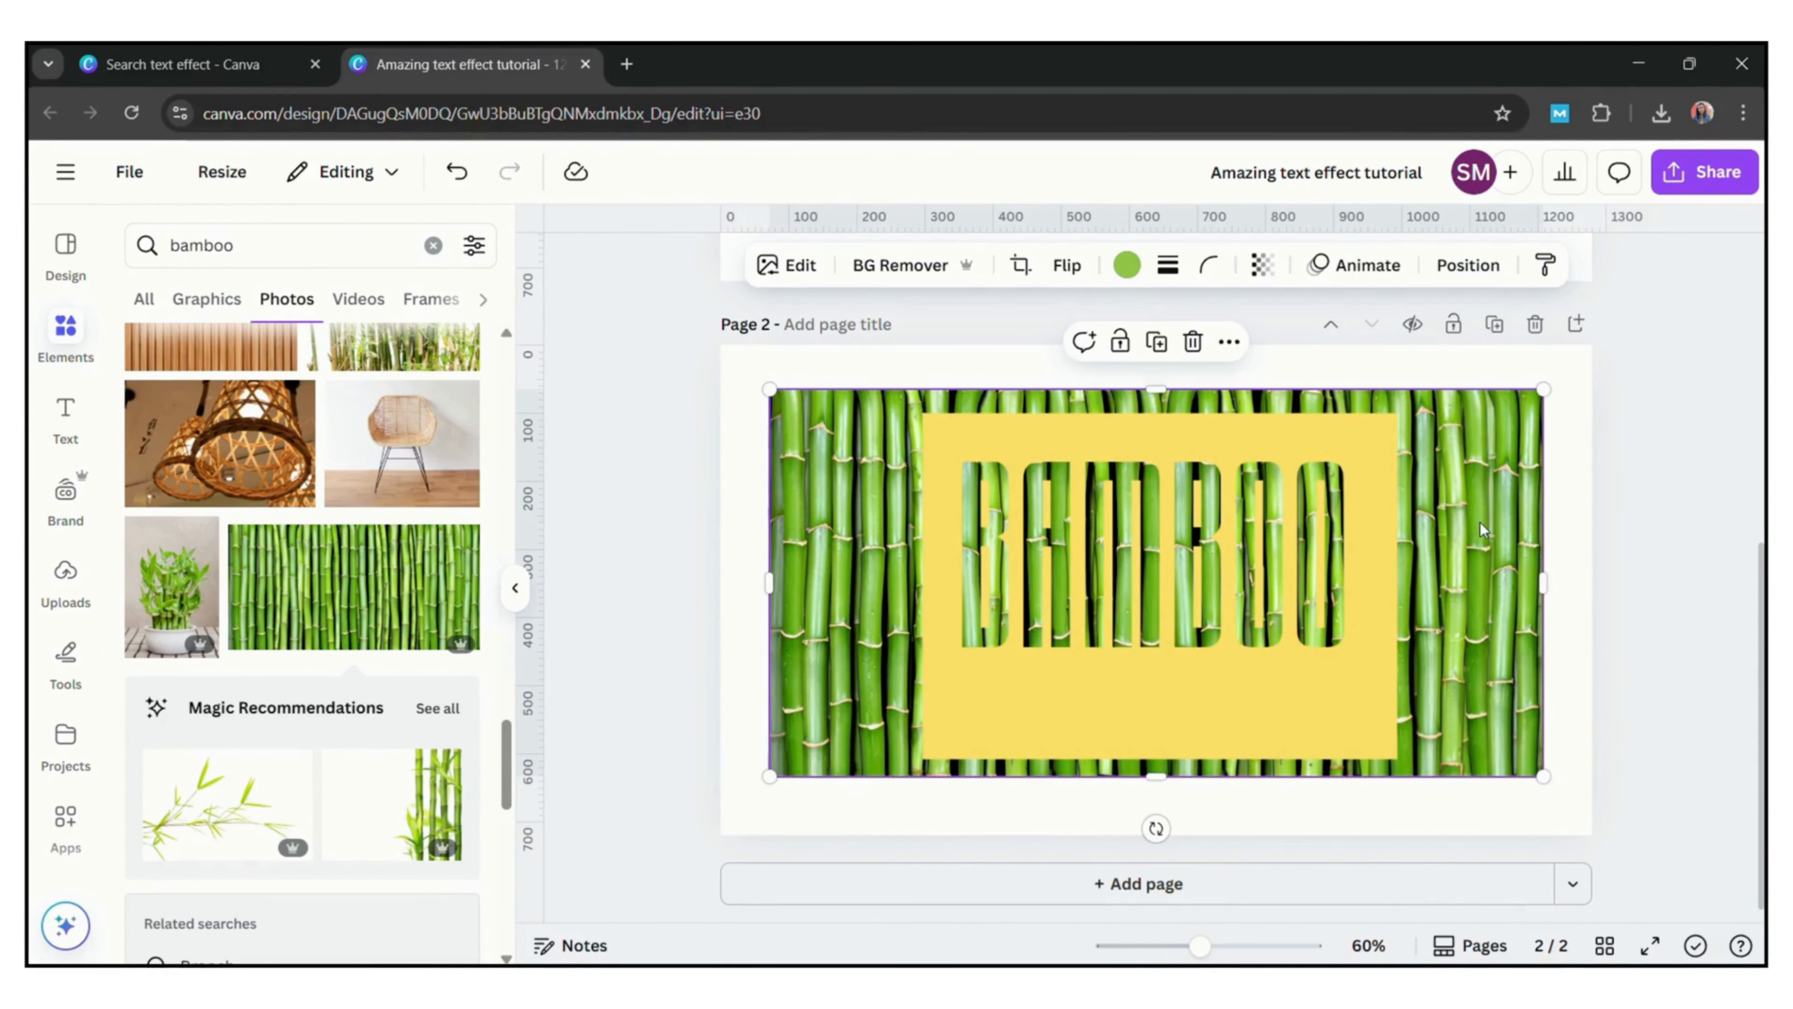
Apply a Glow shadow effect to the yellow BAMBOO cutout image.
{"action": "left_click", "coordinate": [801, 265]}
{"action": "left_click", "coordinate": [978, 445]}
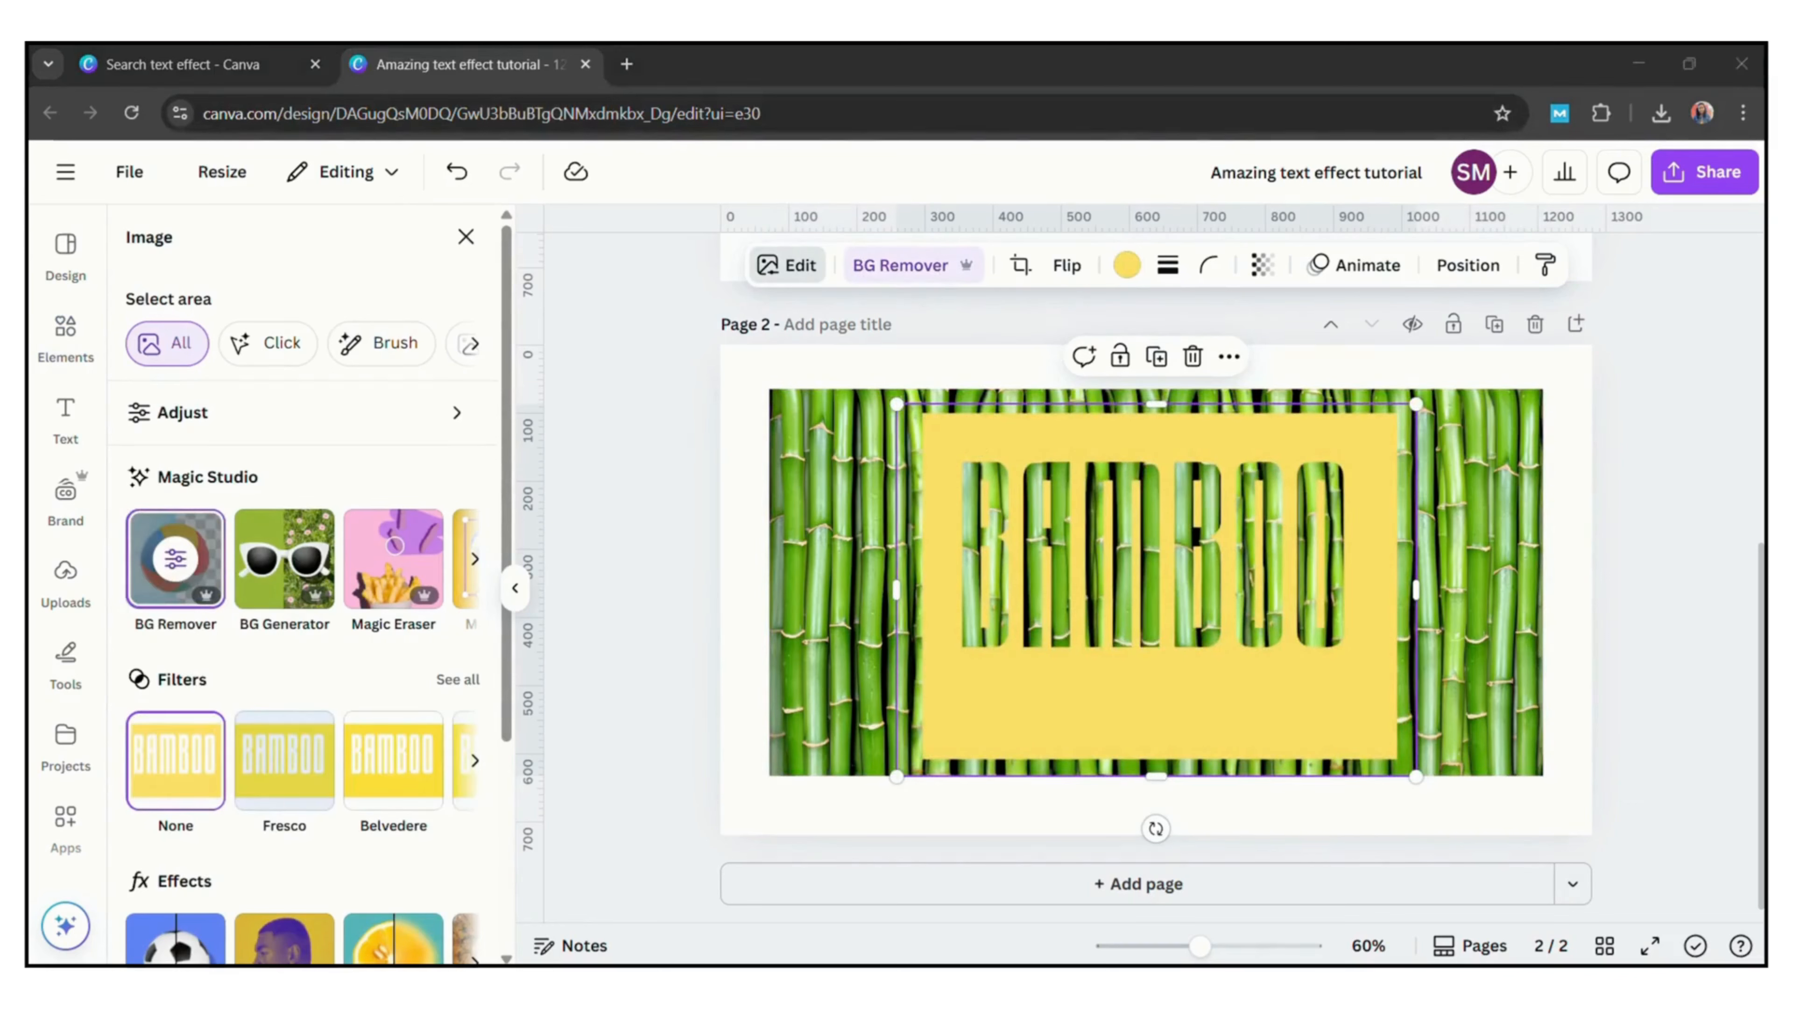
{"action": "left_click", "coordinate": [182, 939]}
{"action": "left_click", "coordinate": [215, 522]}
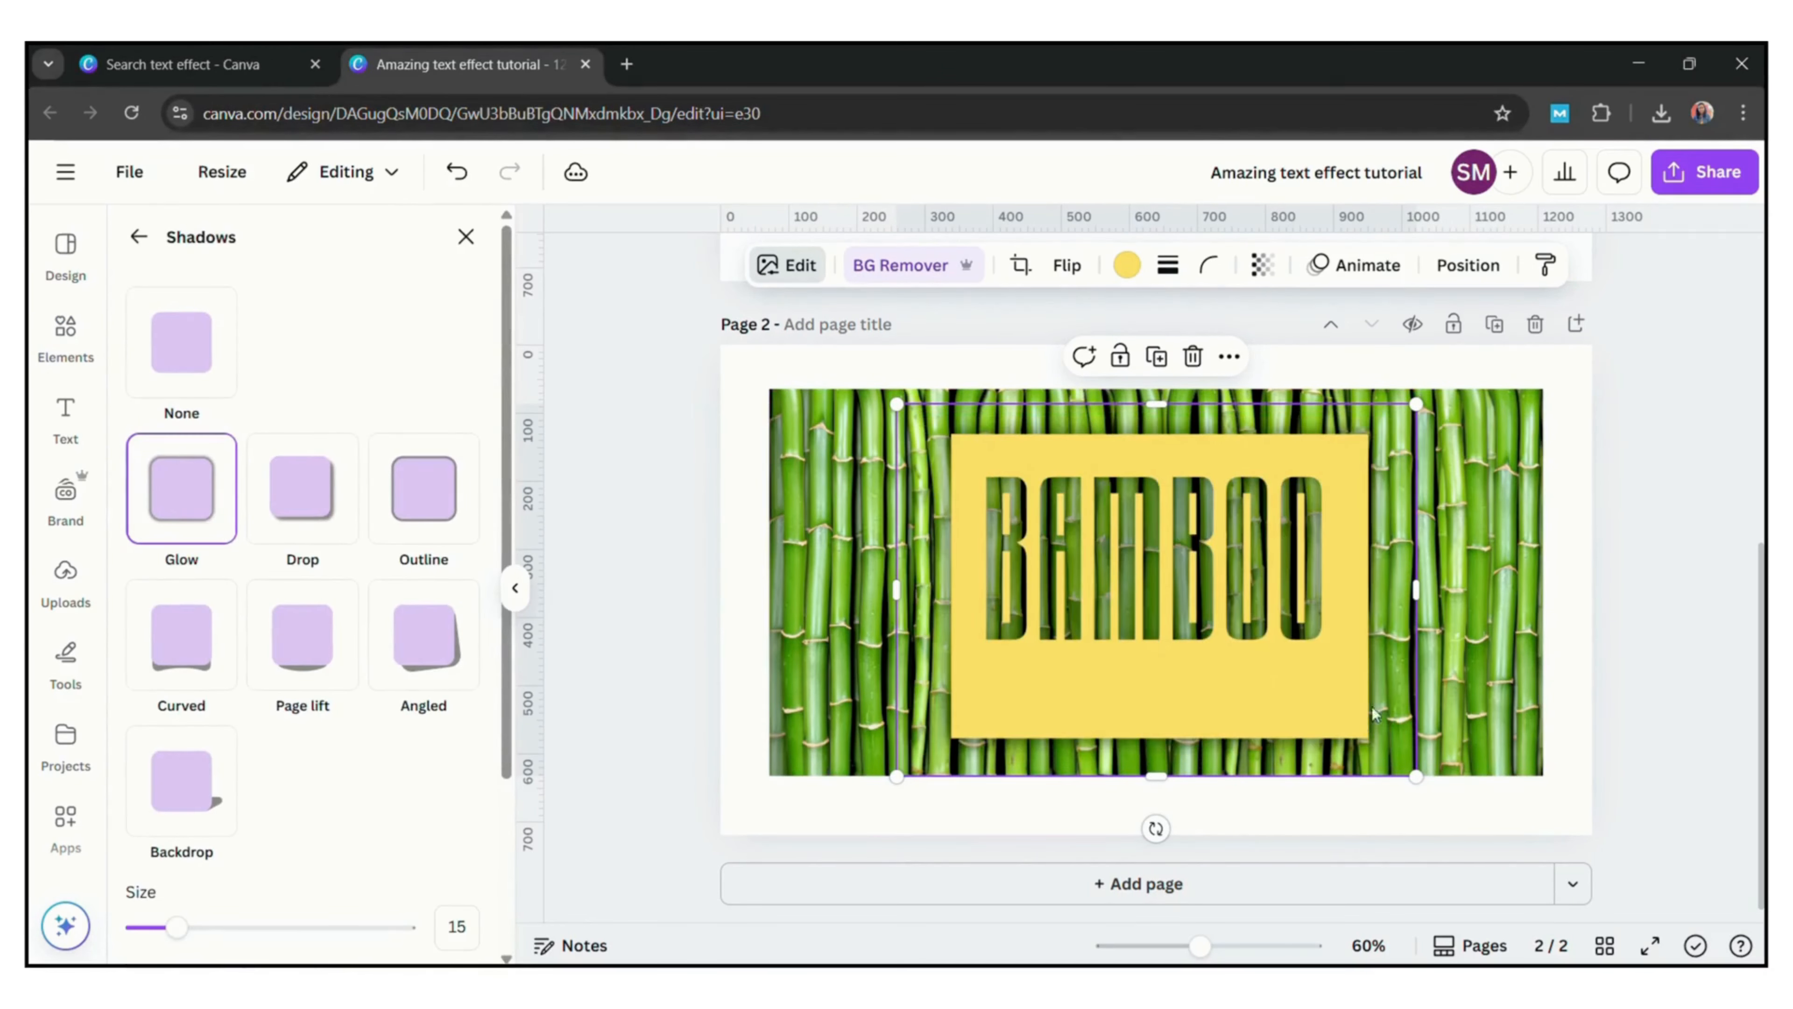
Enlarge the glowing BAMBOO cutout and move it to the middle of the bamboo photo.
{"action": "left_click_drag", "start_coordinate": [1415, 777], "coordinate": [1584, 896]}
{"action": "left_click_drag", "start_coordinate": [1271, 600], "coordinate": [1207, 556]}
{"action": "left_click", "coordinate": [659, 527]}
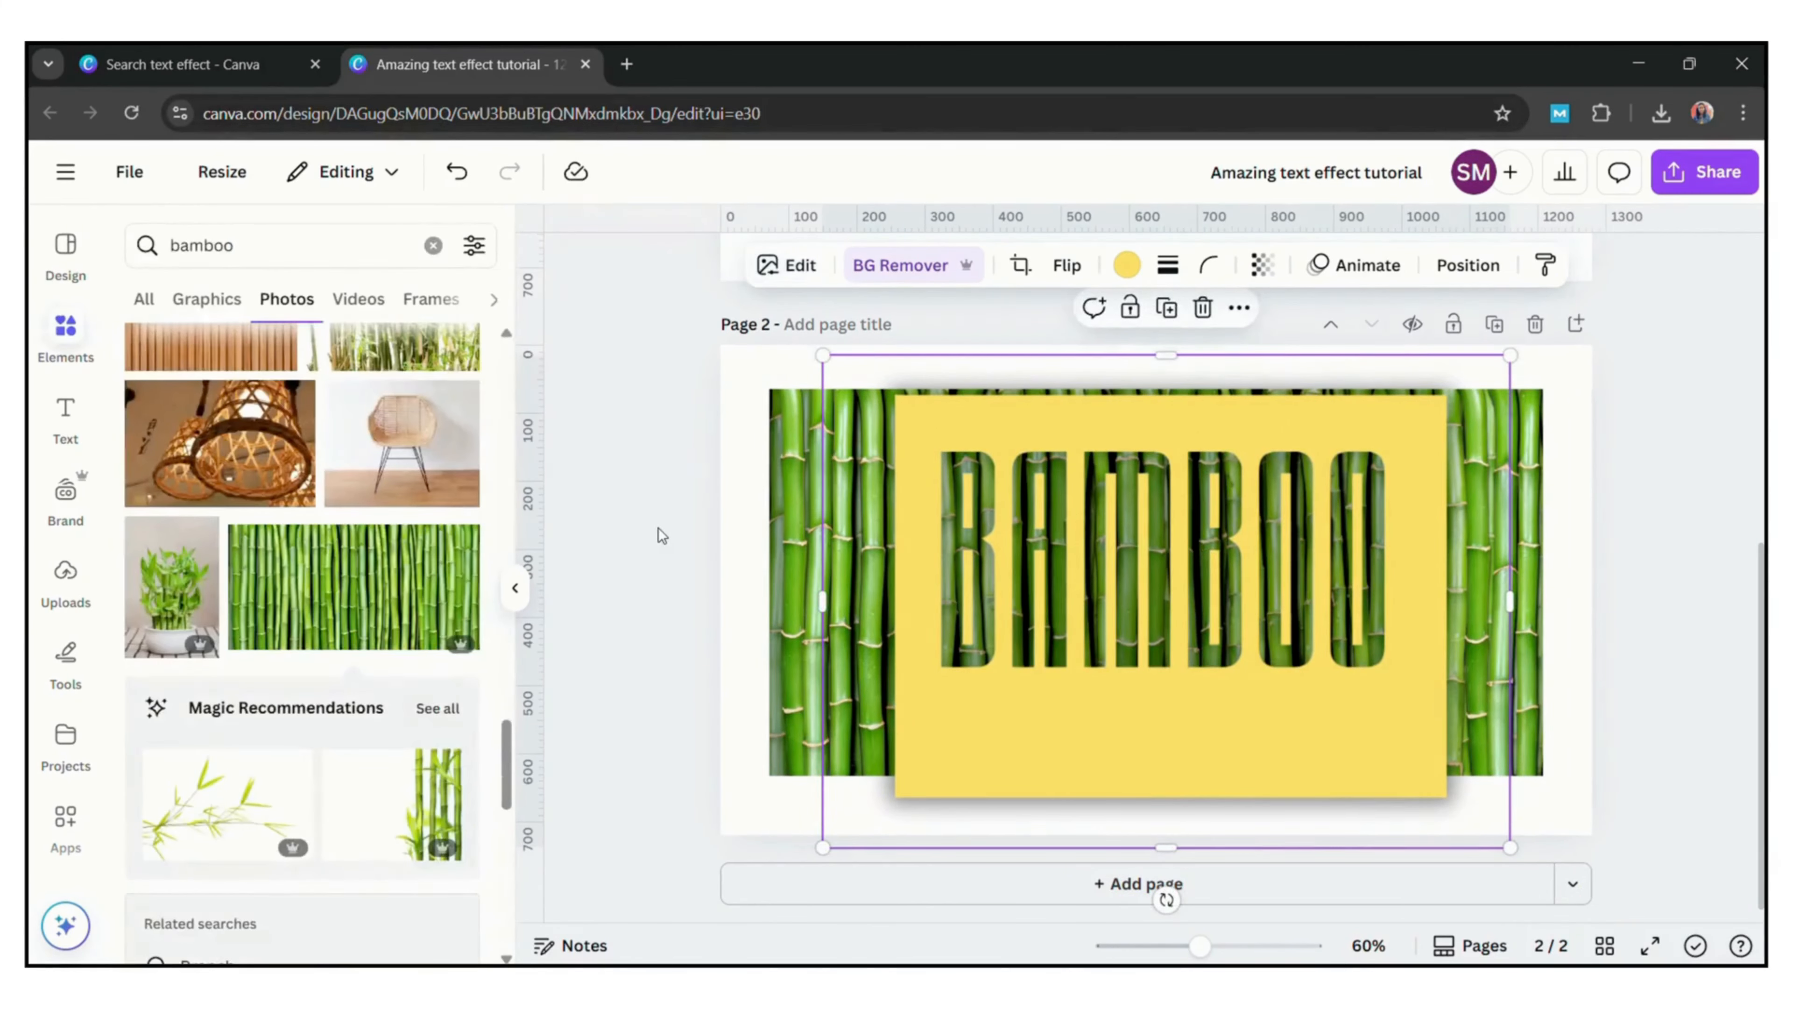
Add a rectangle in the yellow document colour and stretch it into a band covering the upper strip of page 2.
{"action": "key", "text": "r"}
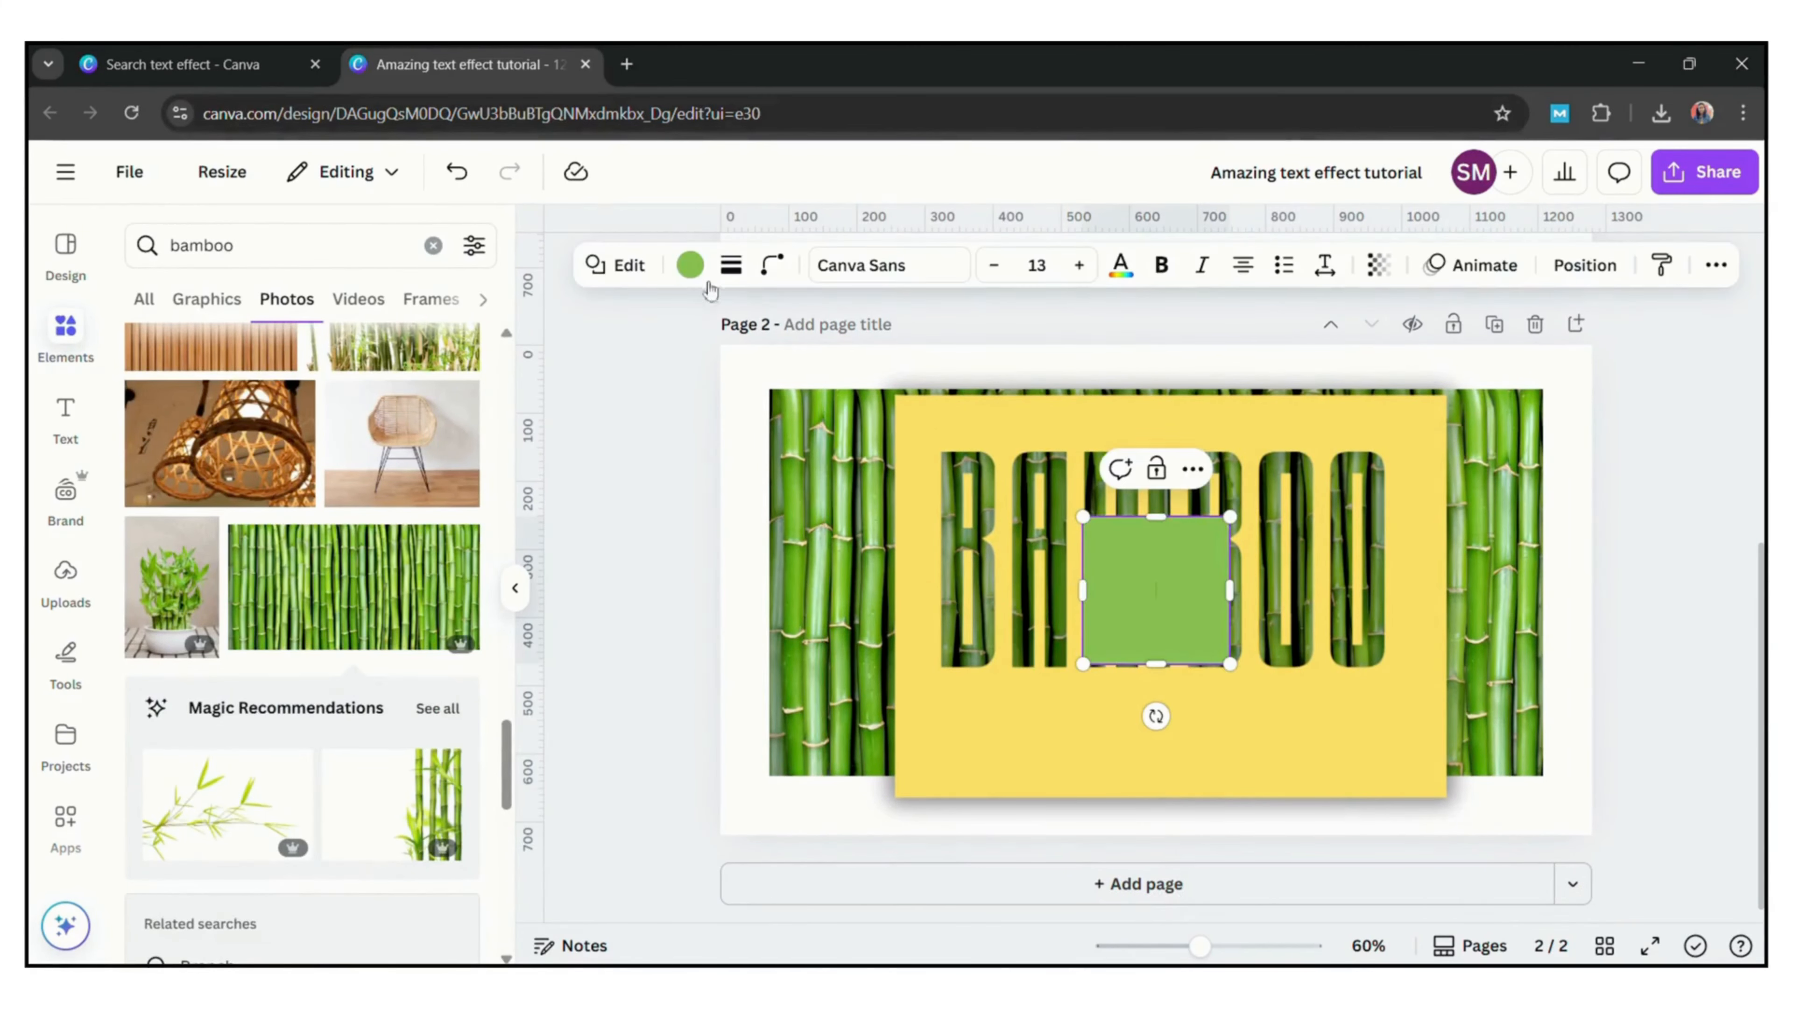
{"action": "left_click", "coordinate": [690, 265]}
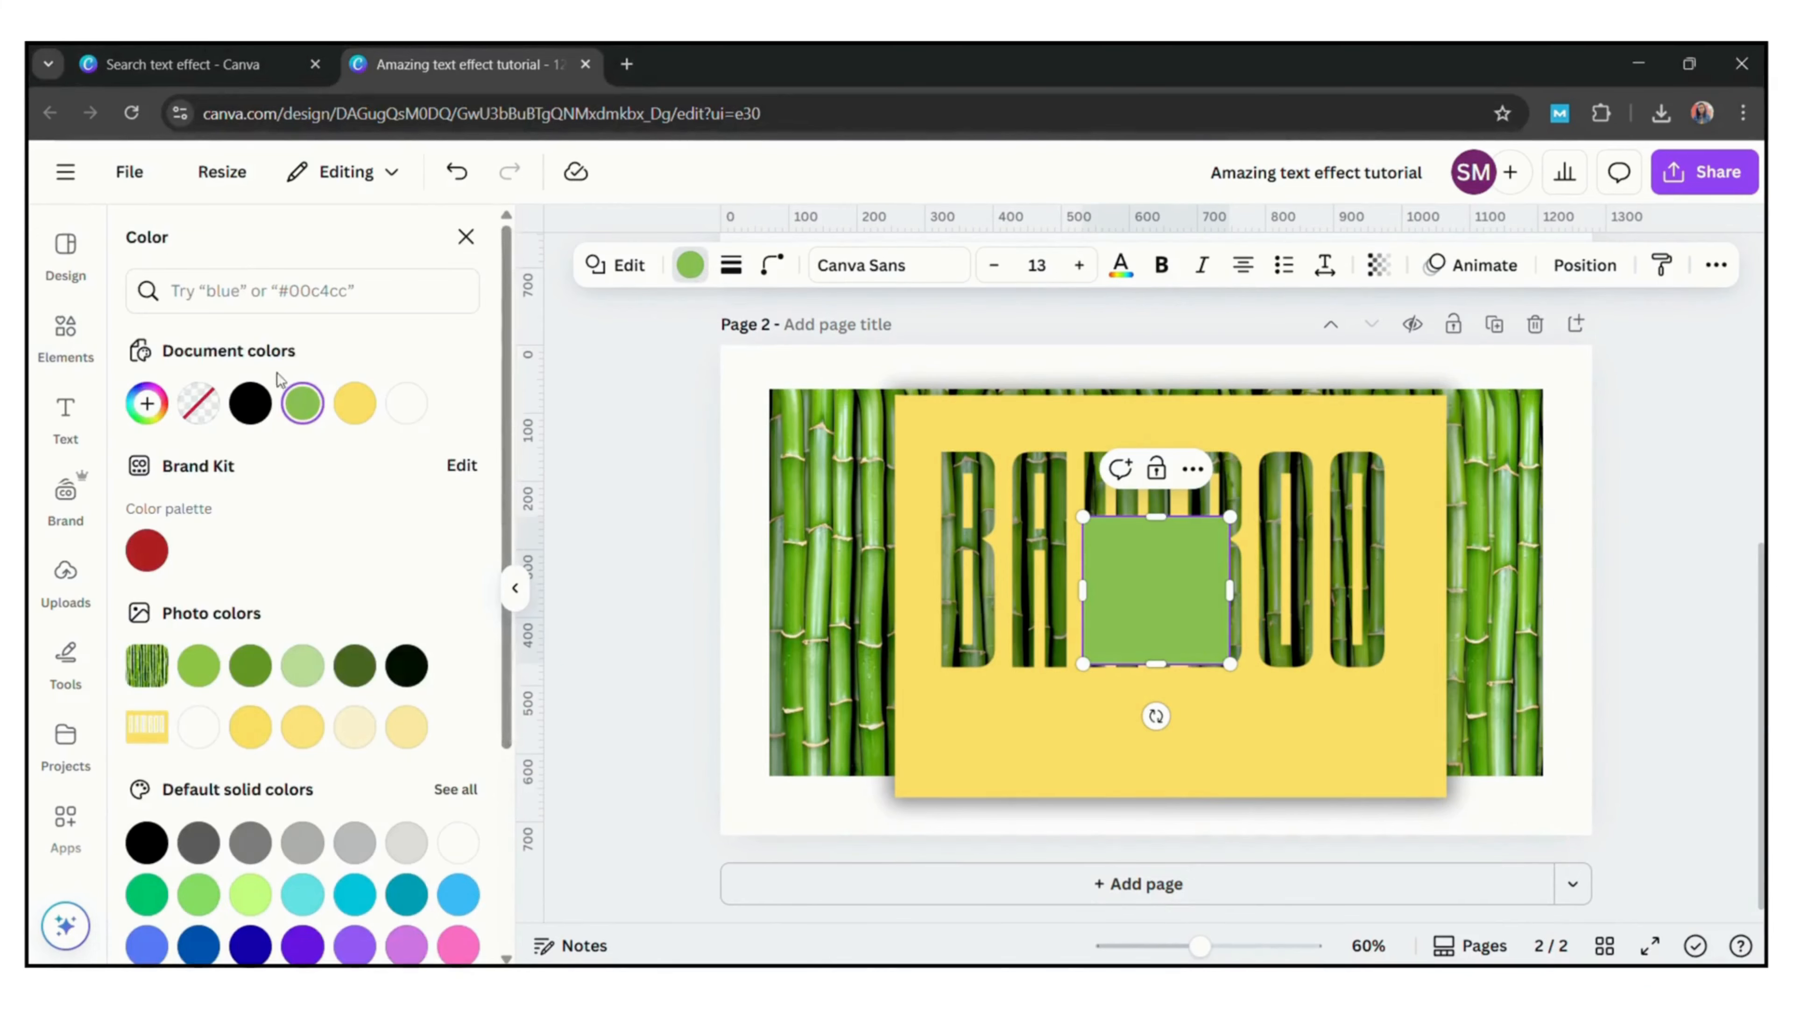
{"action": "left_click", "coordinate": [353, 408]}
{"action": "left_click_drag", "start_coordinate": [1155, 590], "coordinate": [1618, 479]}
{"action": "left_click_drag", "start_coordinate": [1019, 357], "coordinate": [688, 357]}
{"action": "left_click", "coordinate": [1261, 405]}
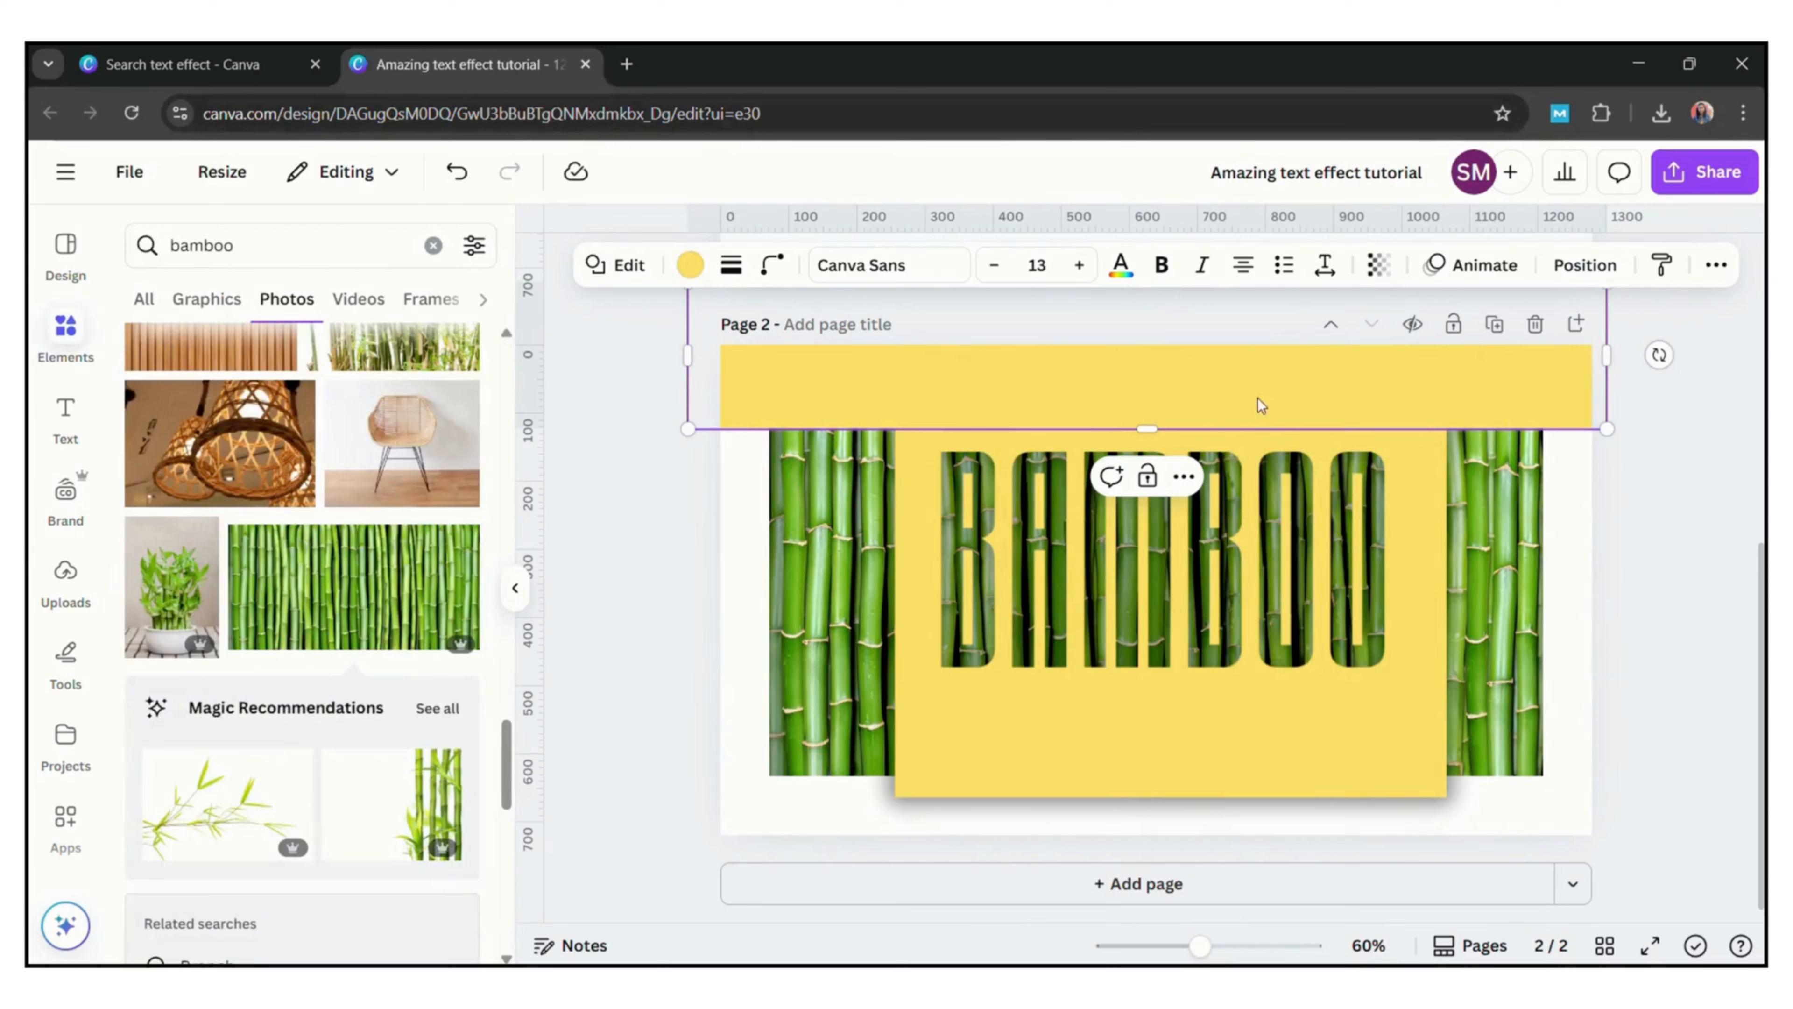
Duplicate the yellow band to cover the lower strip and both sides, leaving only the BAMBOO letters showing the photo.
{"action": "left_click", "coordinate": [1186, 479]}
{"action": "left_click", "coordinate": [1207, 671]}
{"action": "left_click_drag", "start_coordinate": [1221, 401], "coordinate": [1105, 965]}
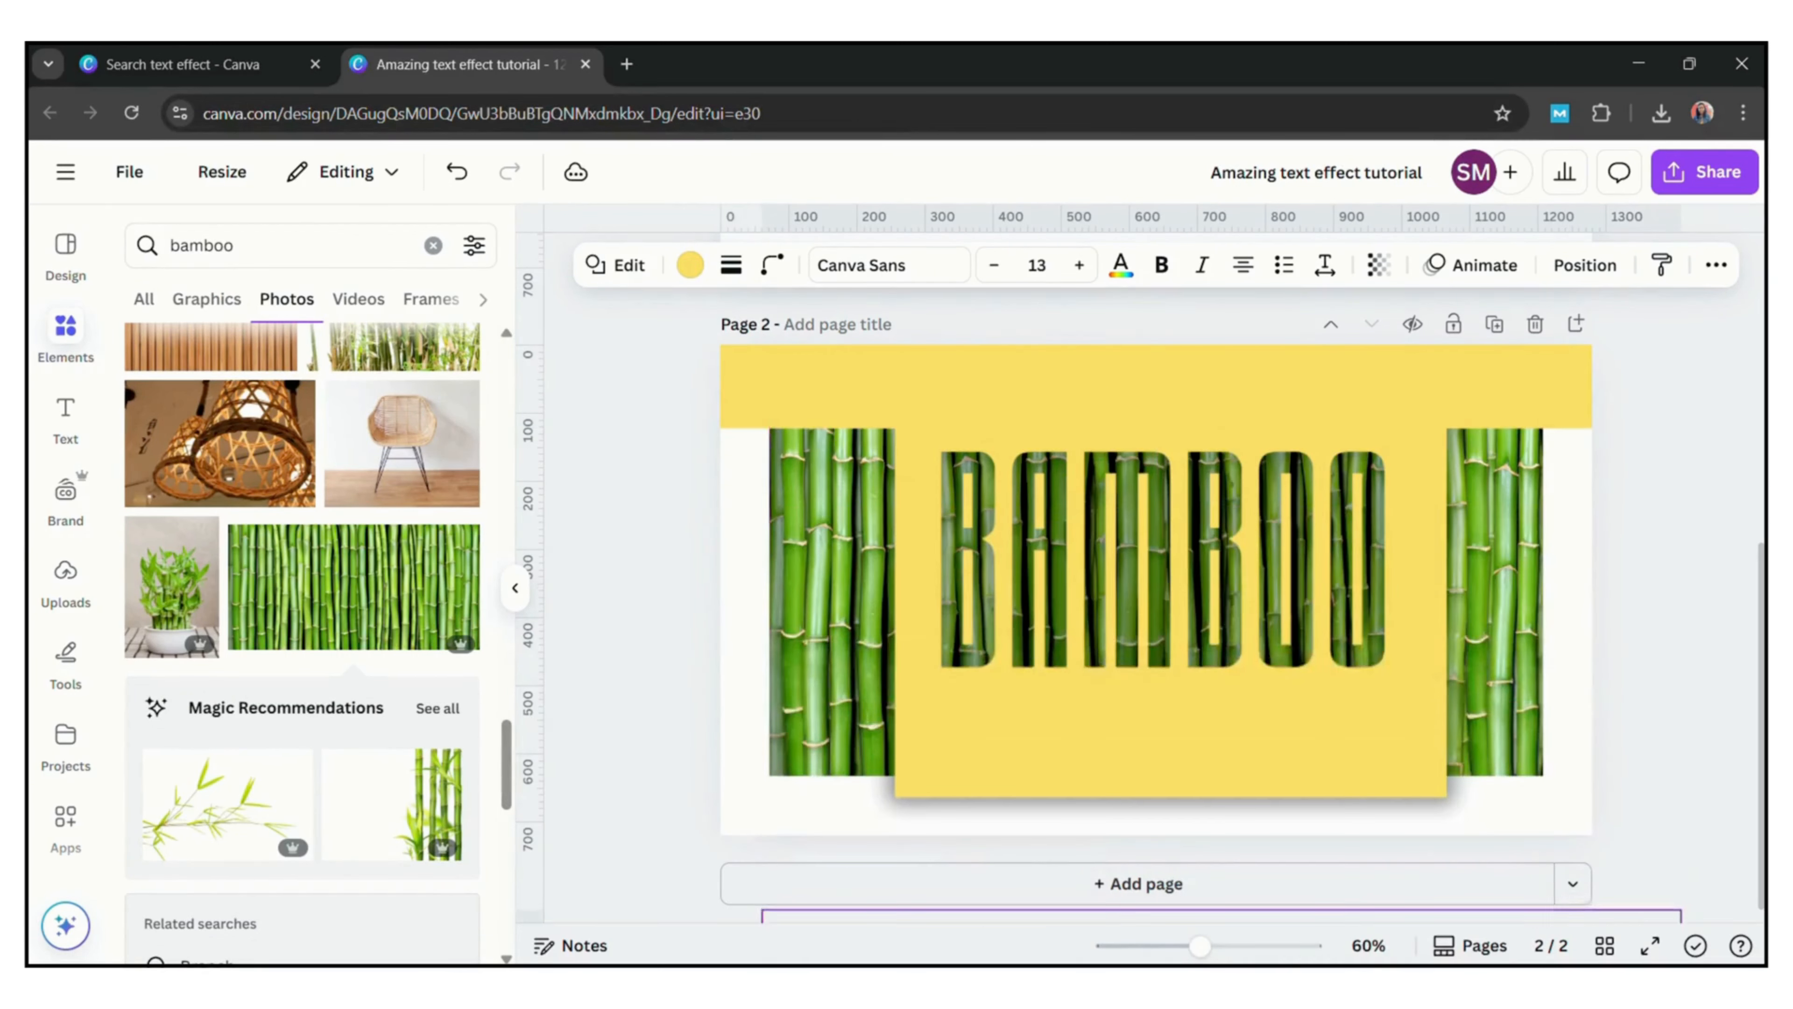
{"action": "left_click_drag", "start_coordinate": [1214, 547], "coordinate": [1553, 559]}
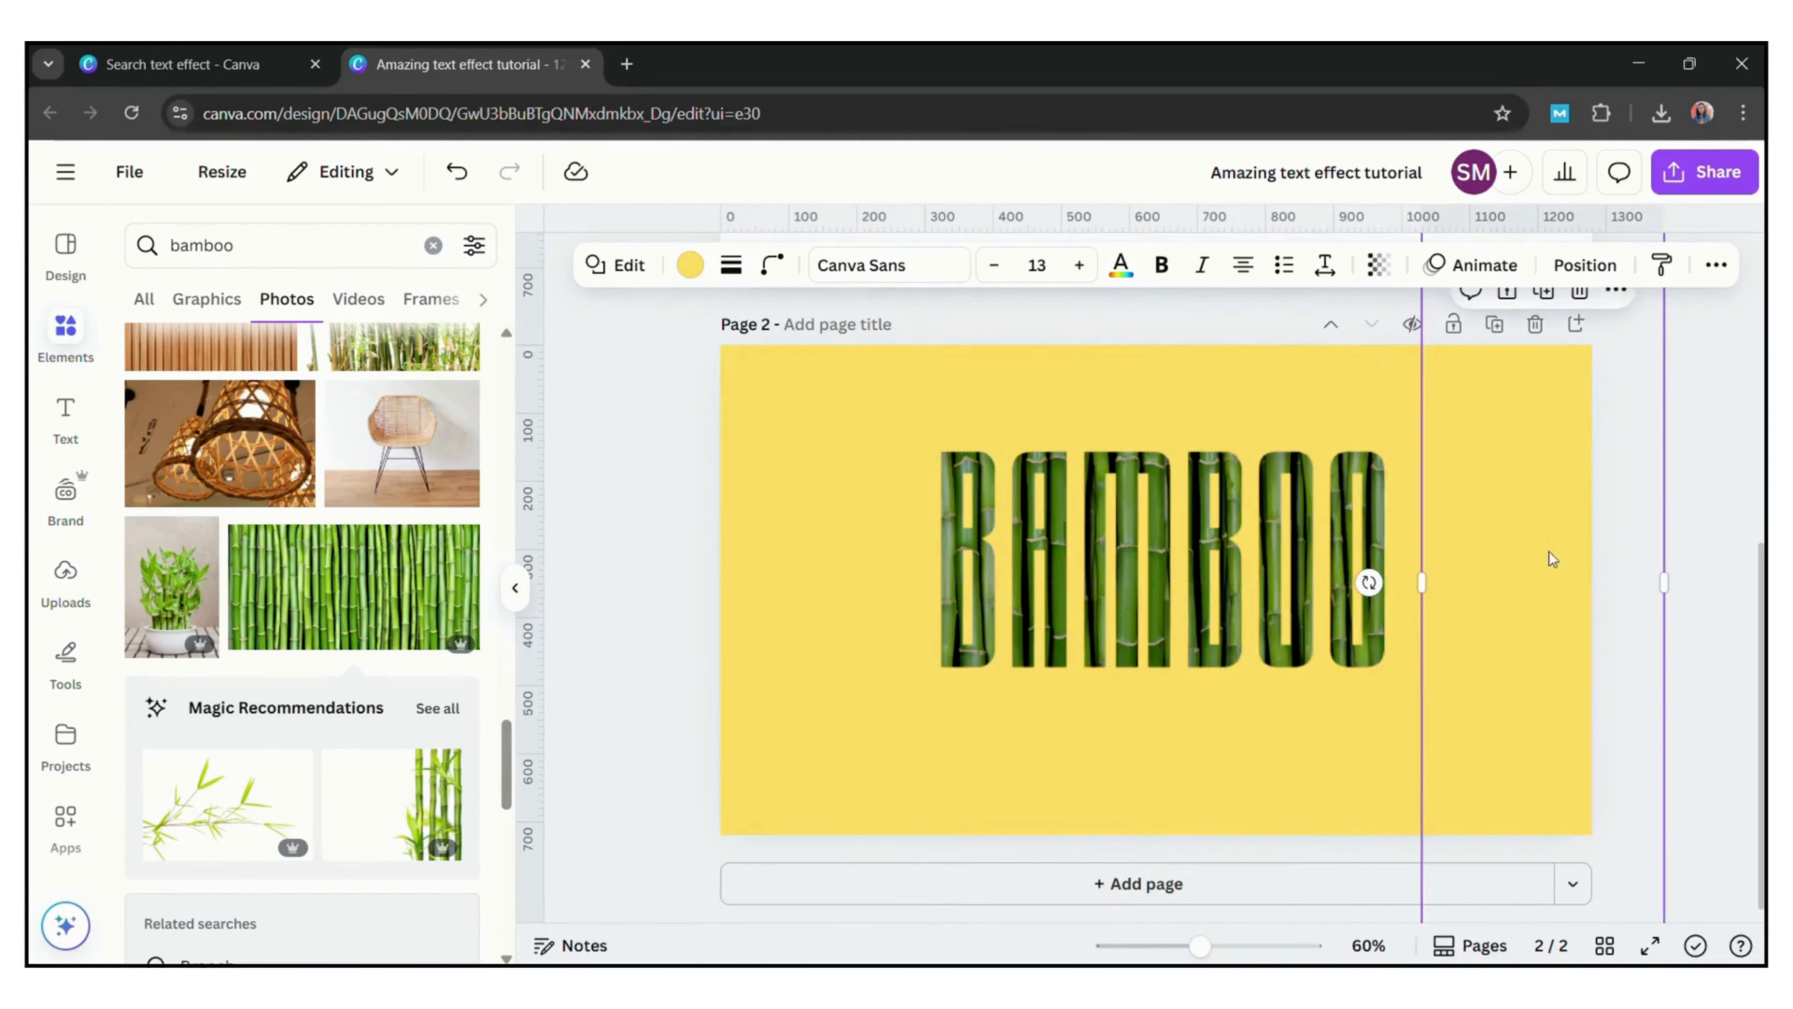
{"action": "left_click", "coordinate": [1698, 469]}
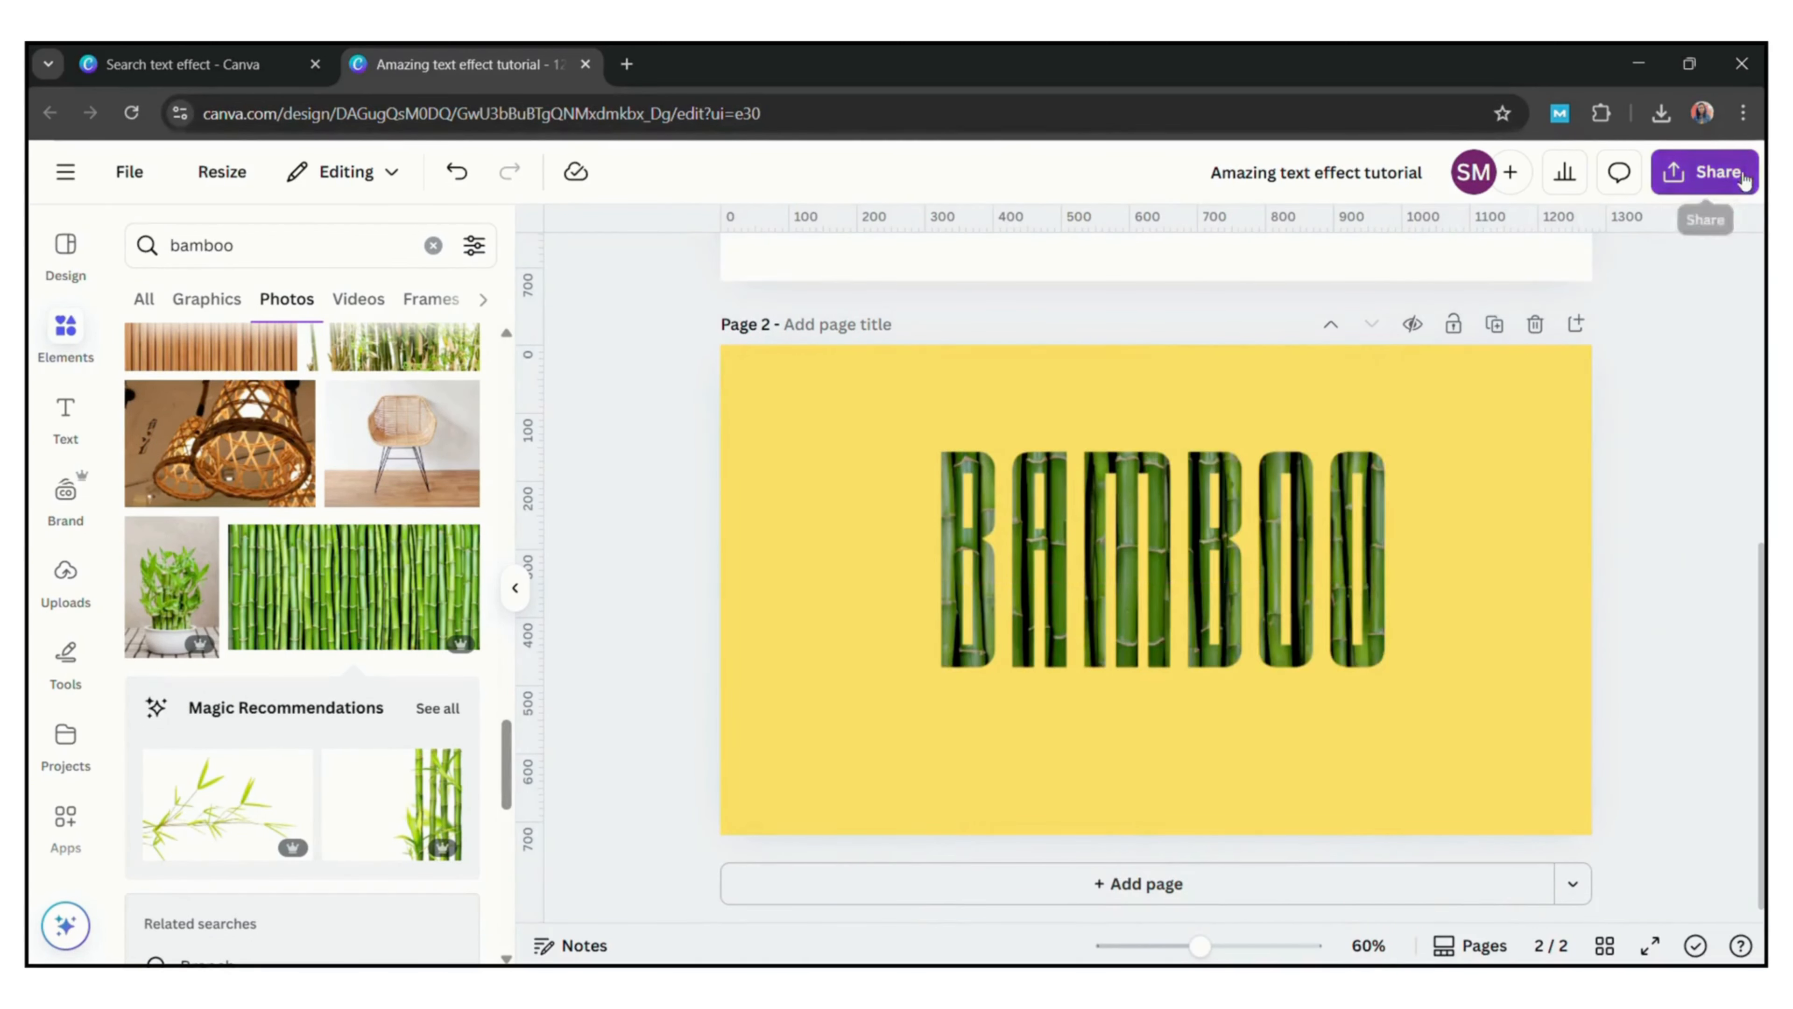
Download only the current page, page 2, as a PNG.
{"action": "left_click", "coordinate": [1705, 171]}
{"action": "left_click", "coordinate": [1353, 652]}
{"action": "left_click", "coordinate": [1699, 646]}
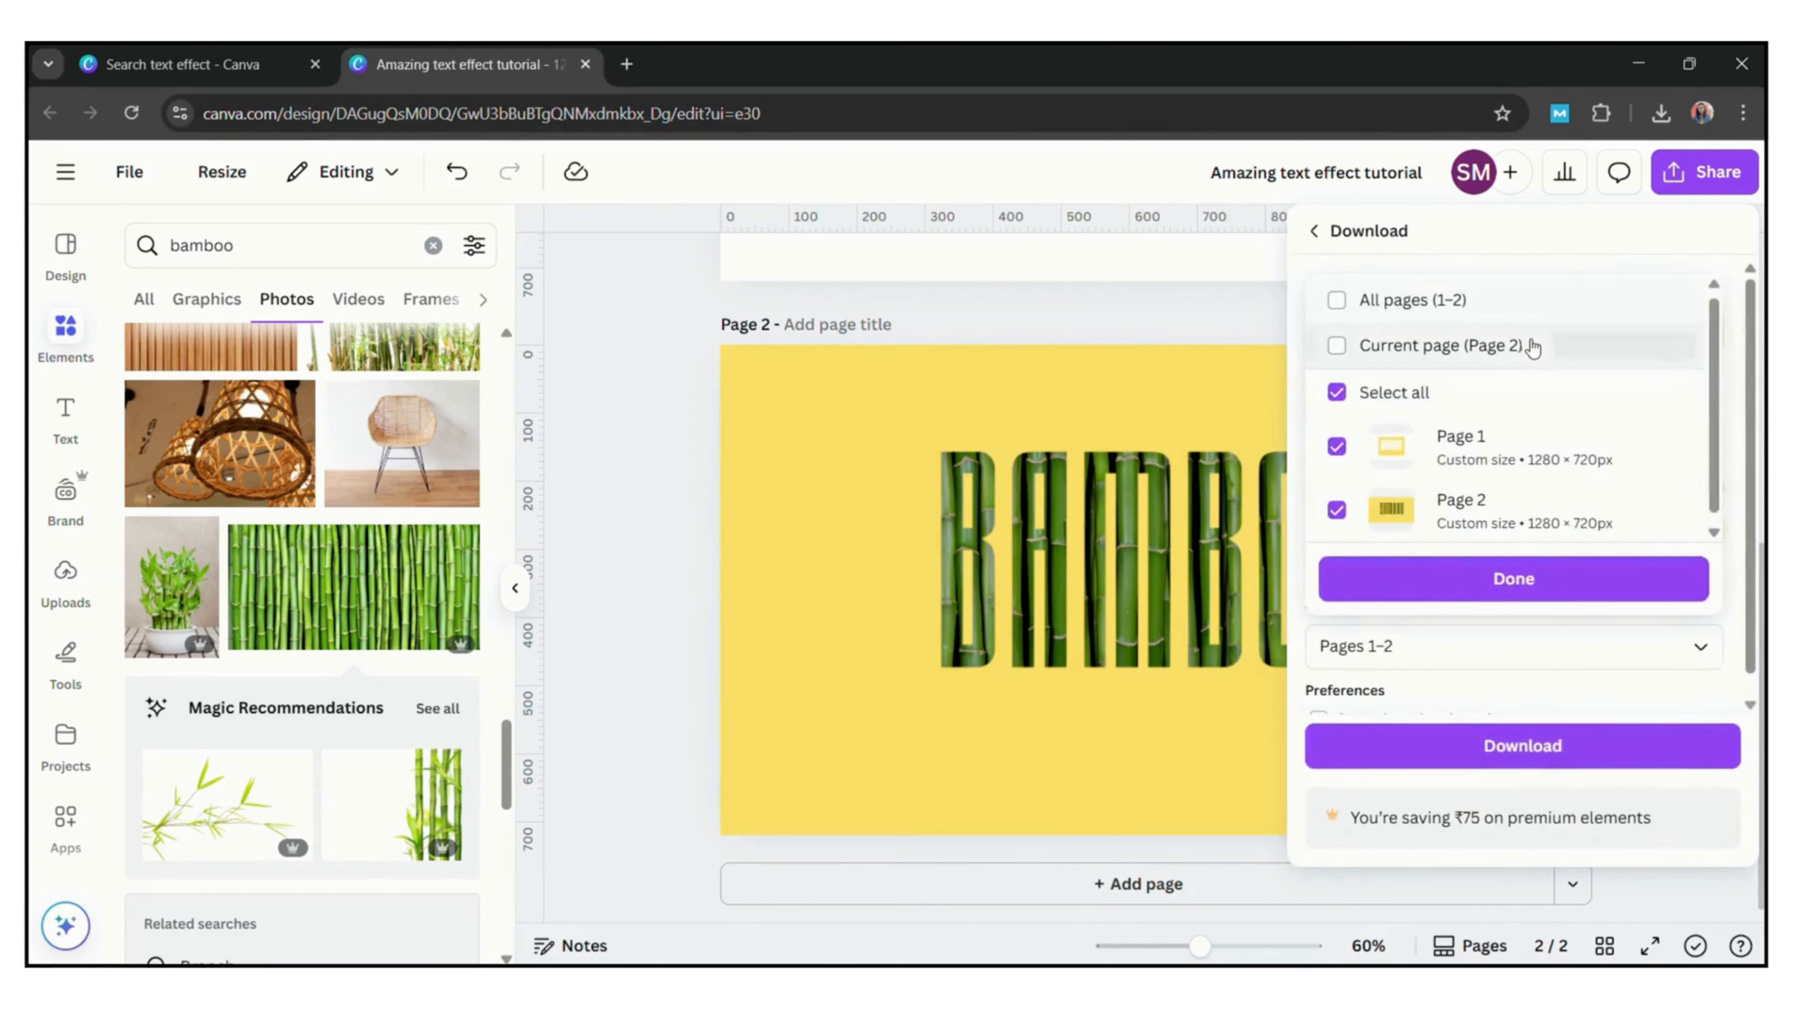
{"action": "left_click", "coordinate": [1532, 346]}
{"action": "left_click", "coordinate": [1512, 579]}
{"action": "left_click", "coordinate": [1521, 745]}
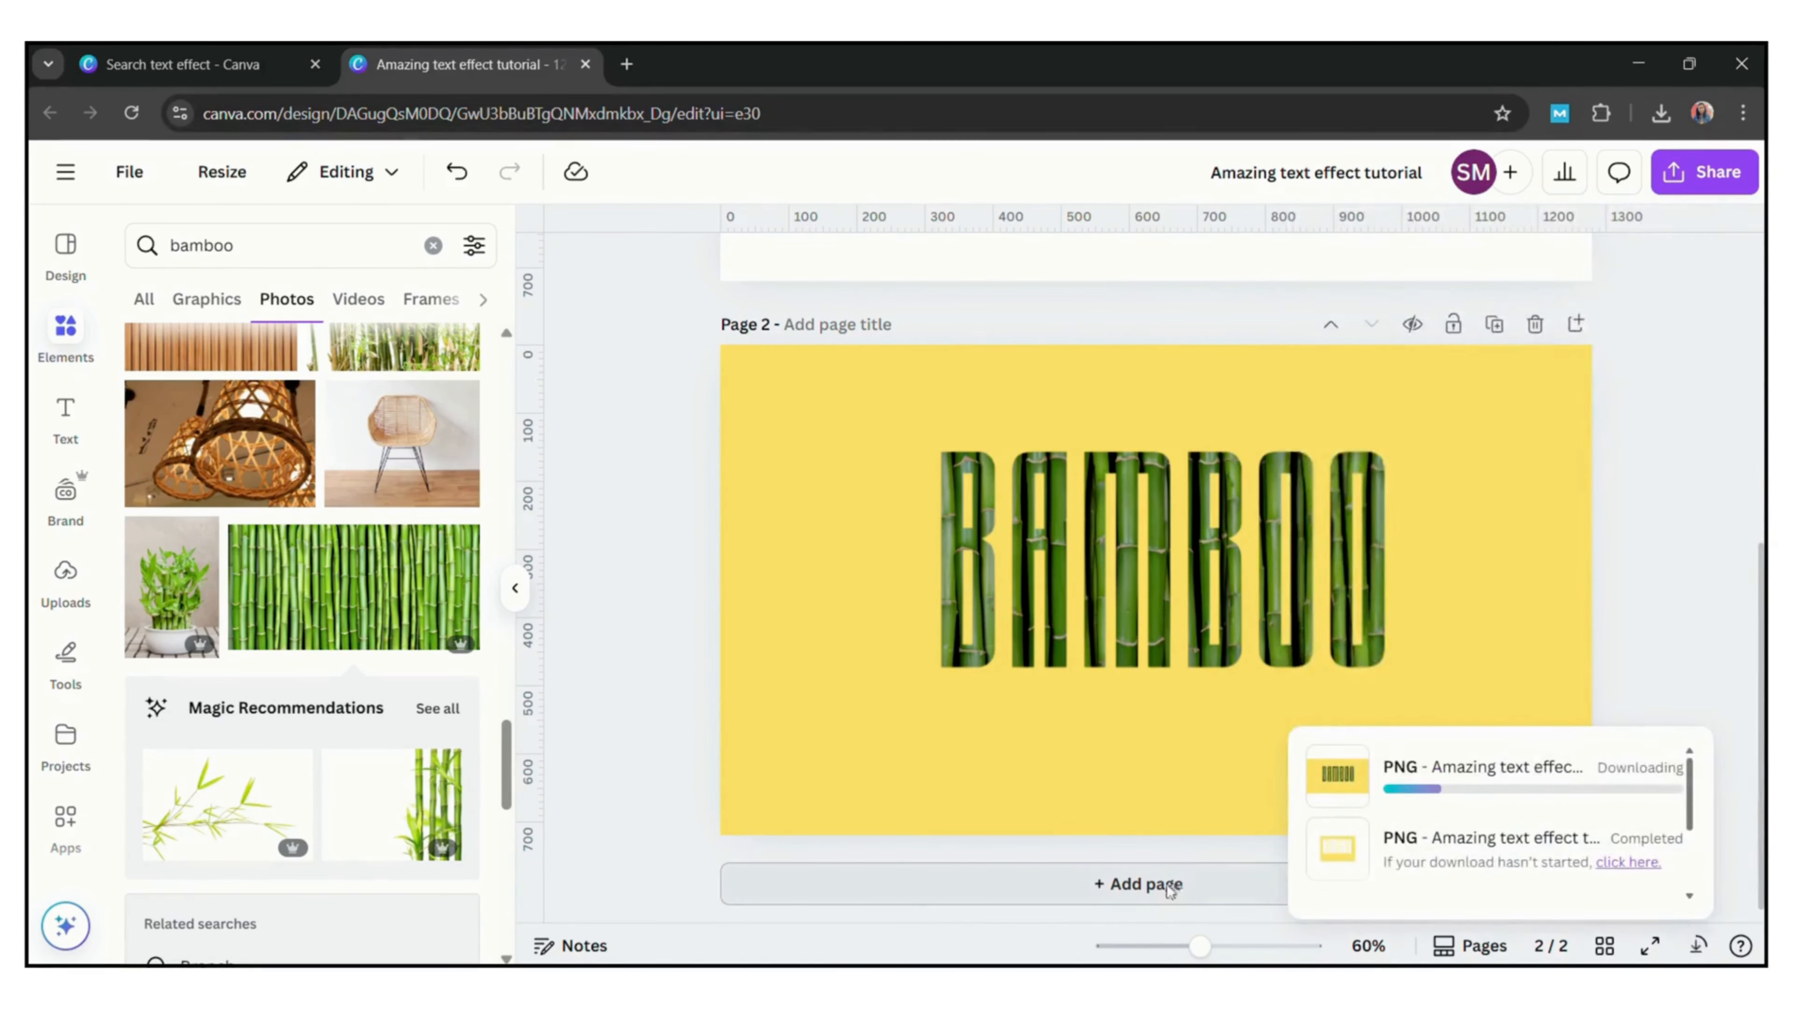
Place the downloaded BAMBOO image on a new page 3 and remove its background.
{"action": "left_click", "coordinate": [1170, 884]}
{"action": "left_click_drag", "start_coordinate": [992, 643], "coordinate": [988, 633]}
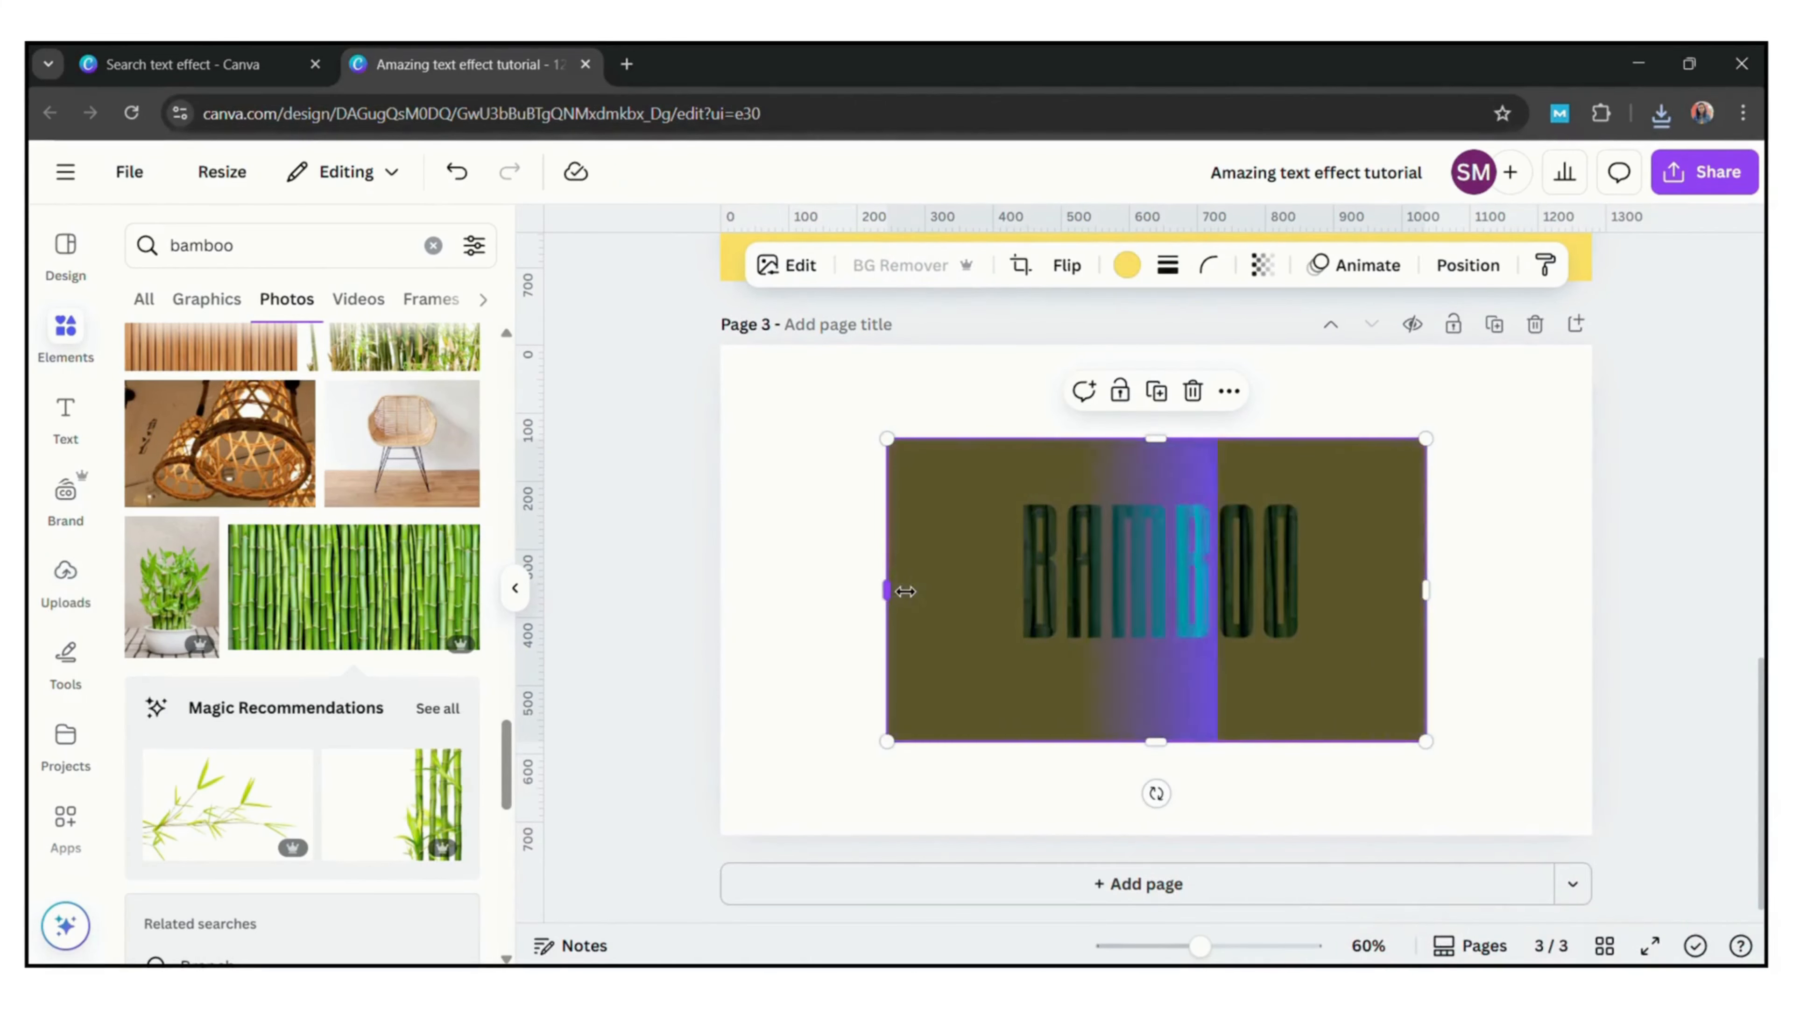
Crop the BAMBOO cutout tightly around its letters on all four sides.
{"action": "left_click_drag", "start_coordinate": [904, 591], "coordinate": [1032, 621]}
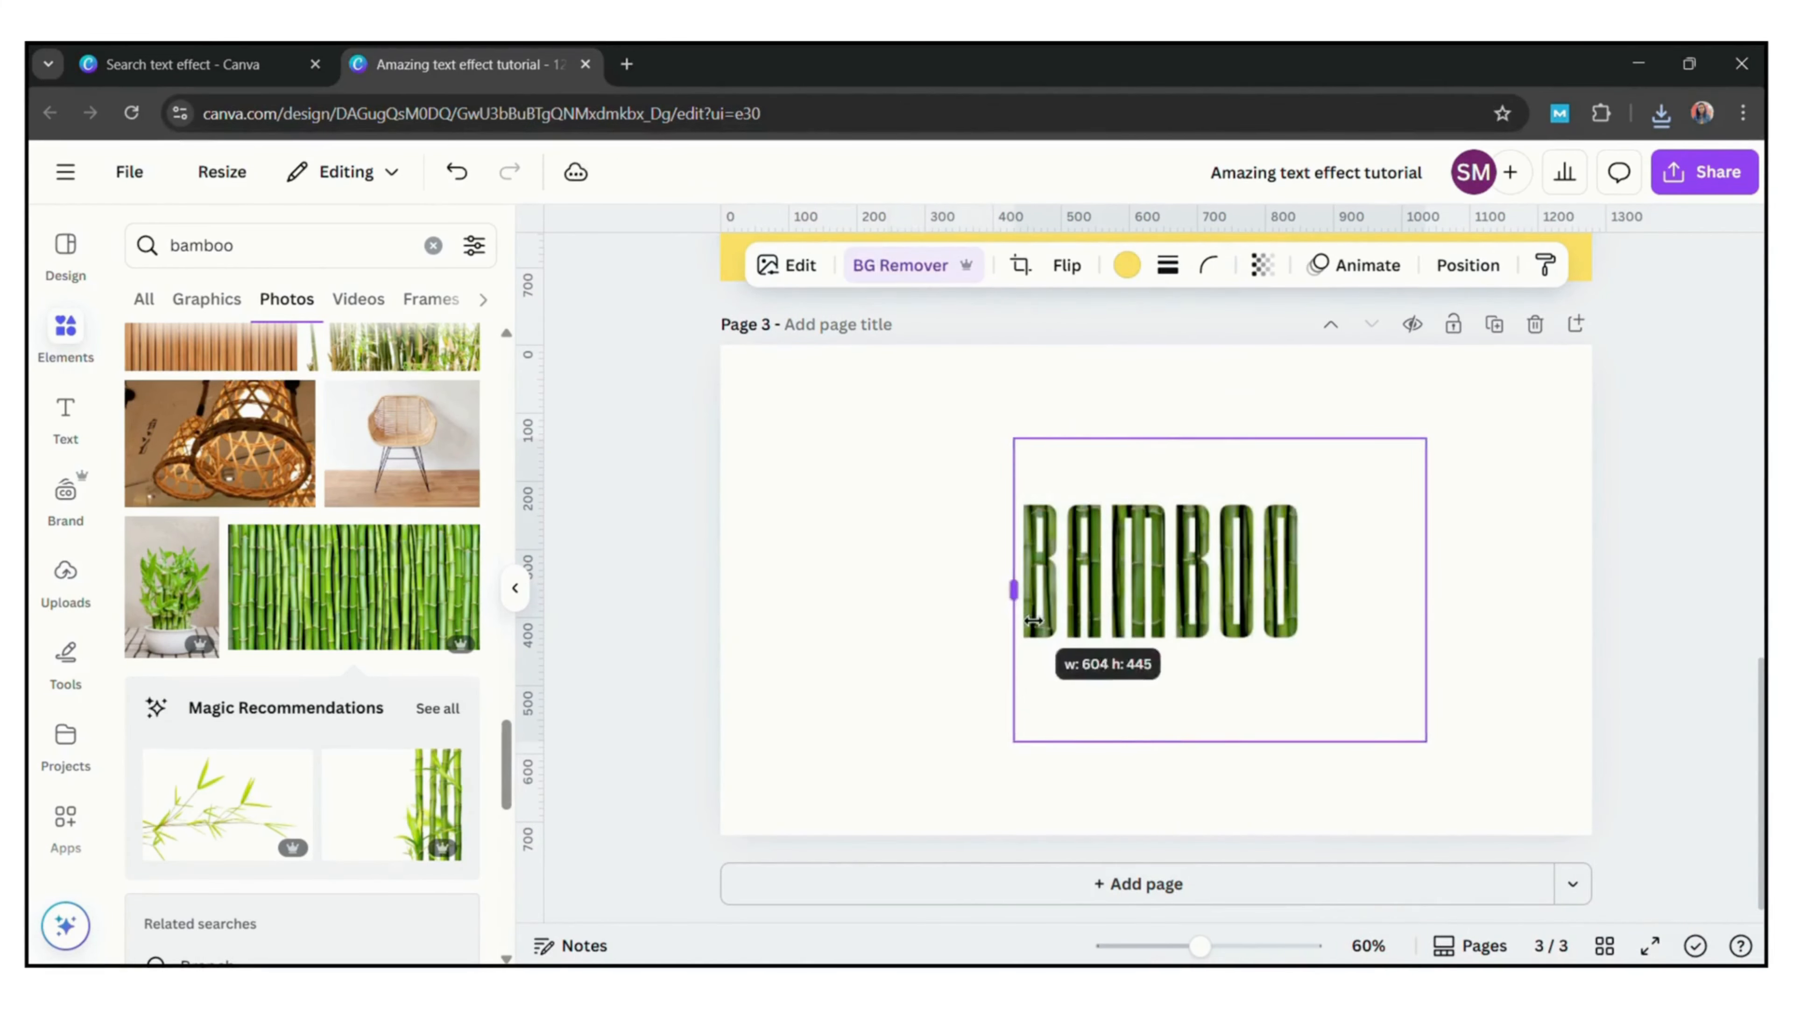
{"action": "left_click_drag", "start_coordinate": [1232, 449], "coordinate": [1253, 517]}
{"action": "left_click_drag", "start_coordinate": [1445, 619], "coordinate": [1307, 639]}
{"action": "left_click_drag", "start_coordinate": [1172, 750], "coordinate": [1193, 657]}
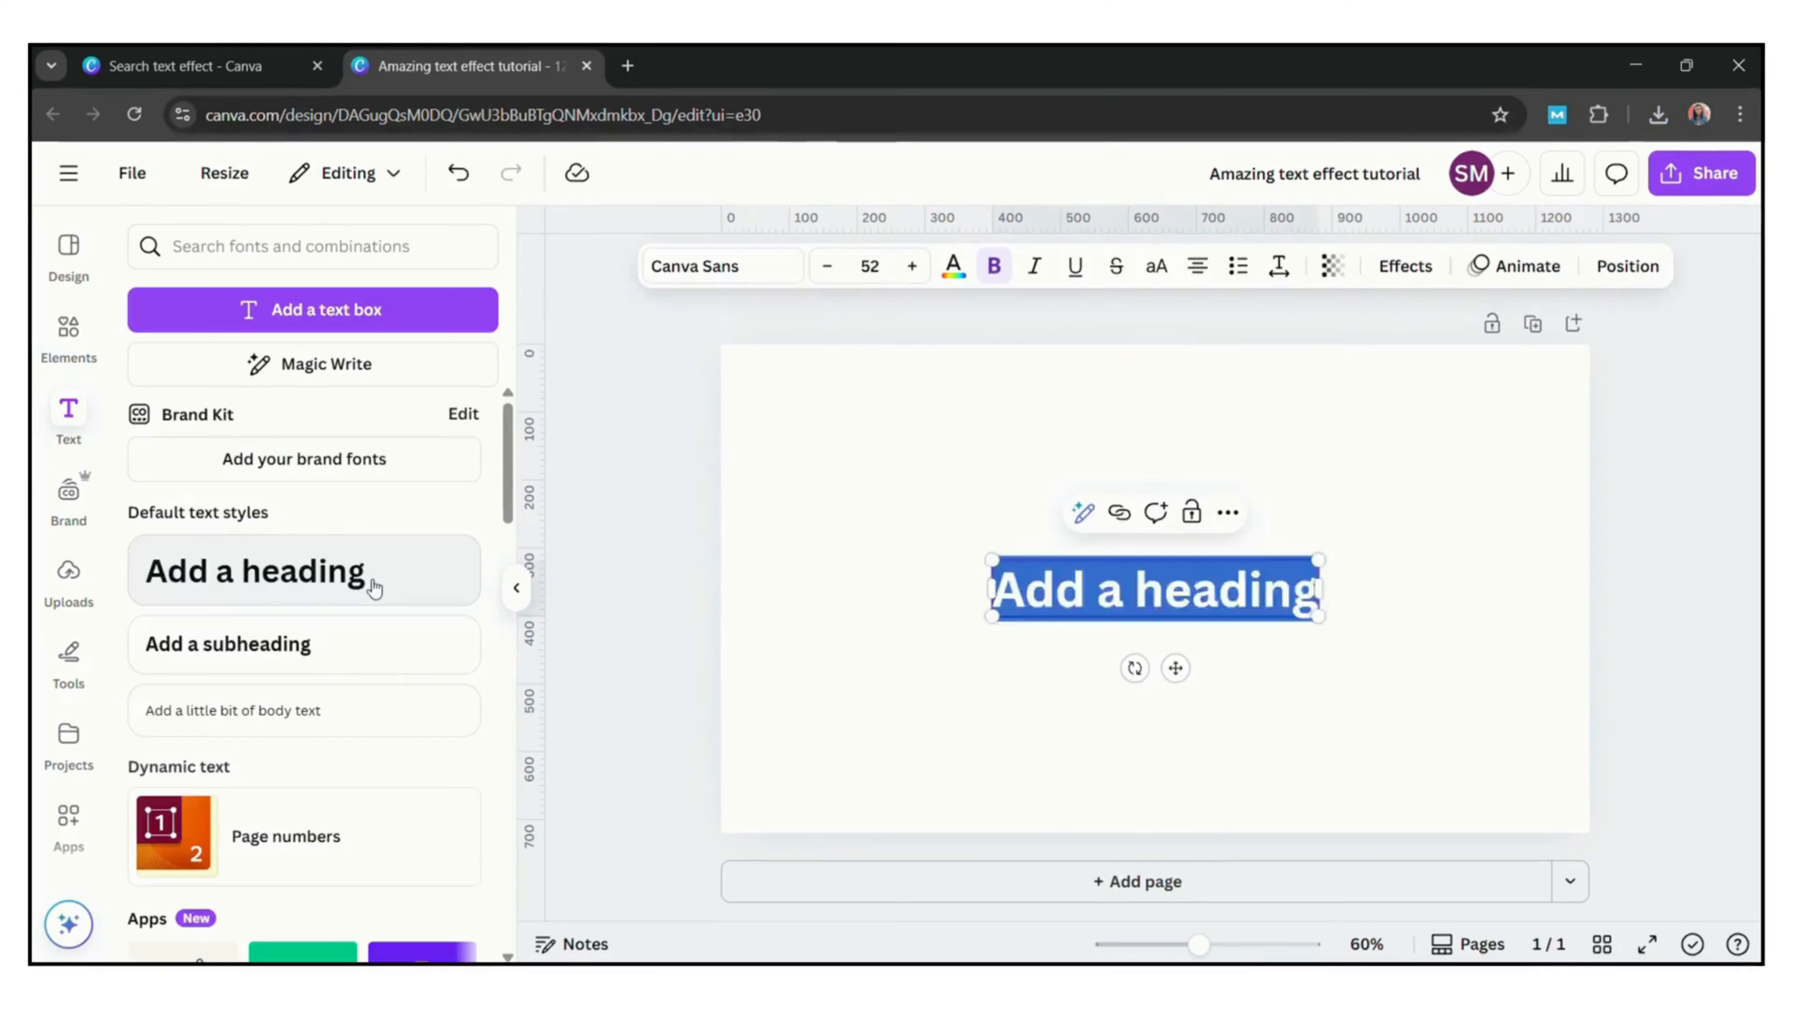
Enter "slice" as the heading text in uppercase Anton, enlarged to font size 174.
{"action": "type", "text": "slice"}
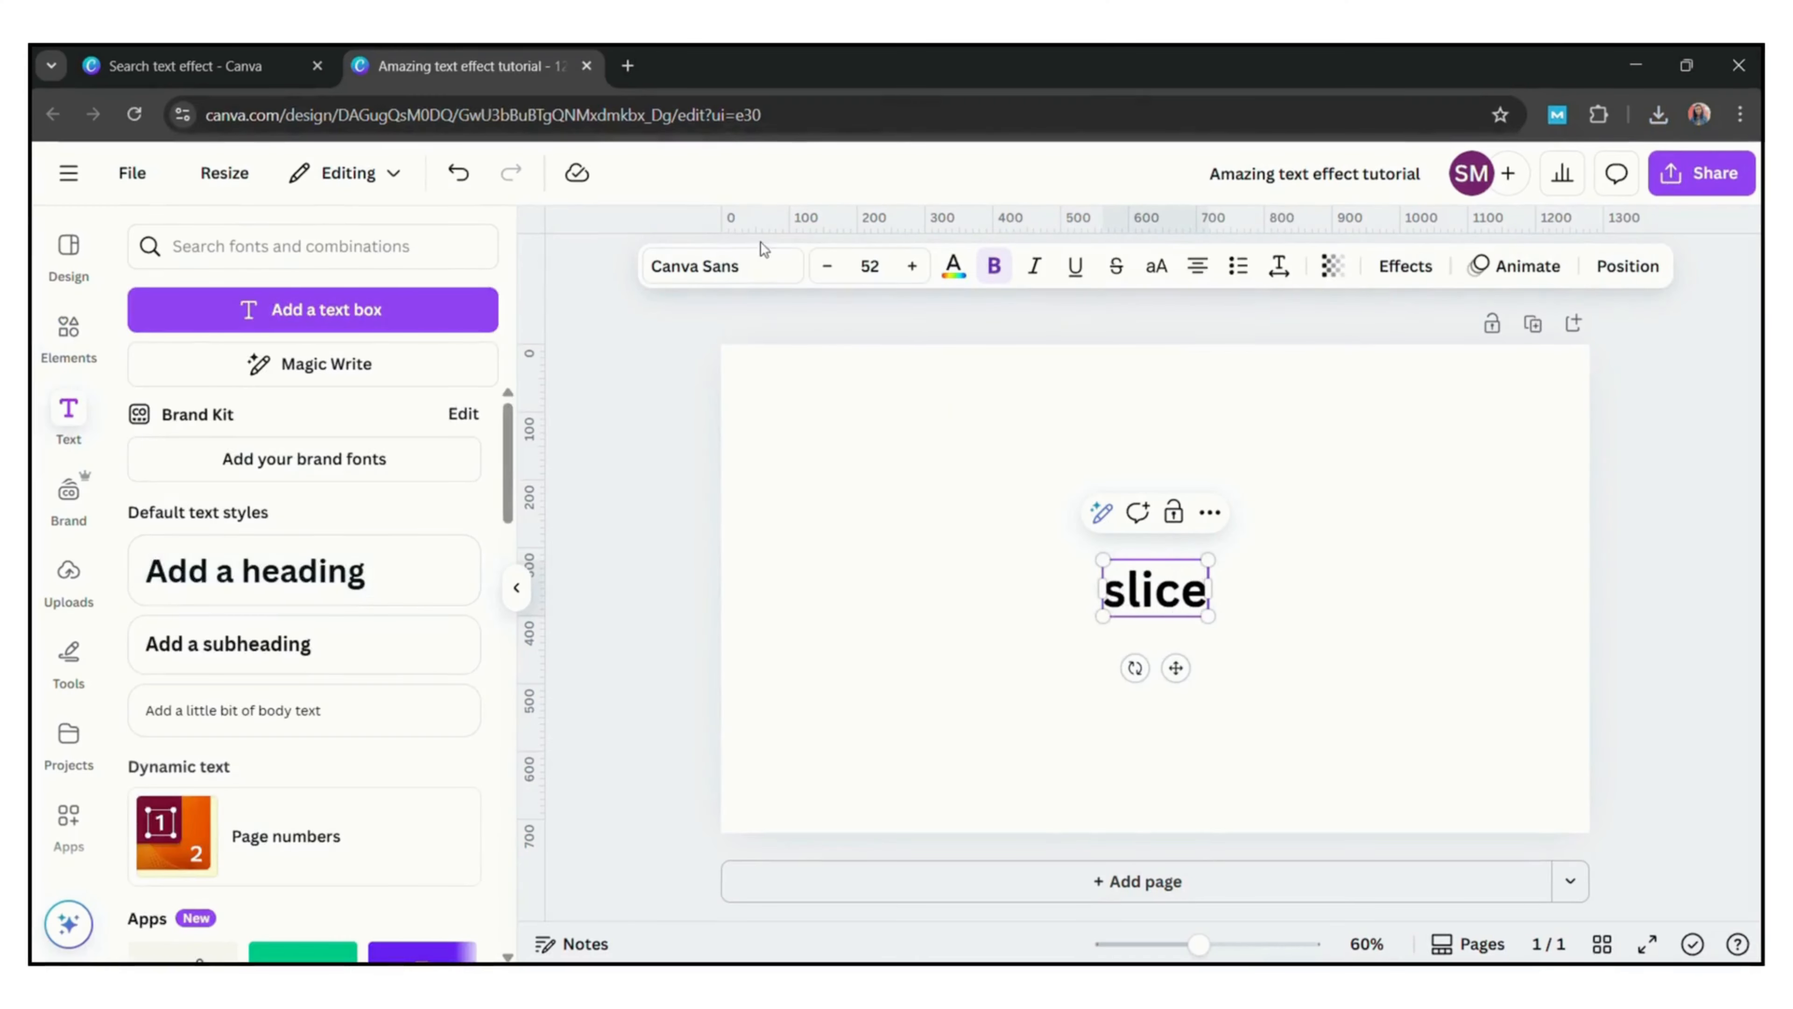
{"action": "type", "text": "anton"}
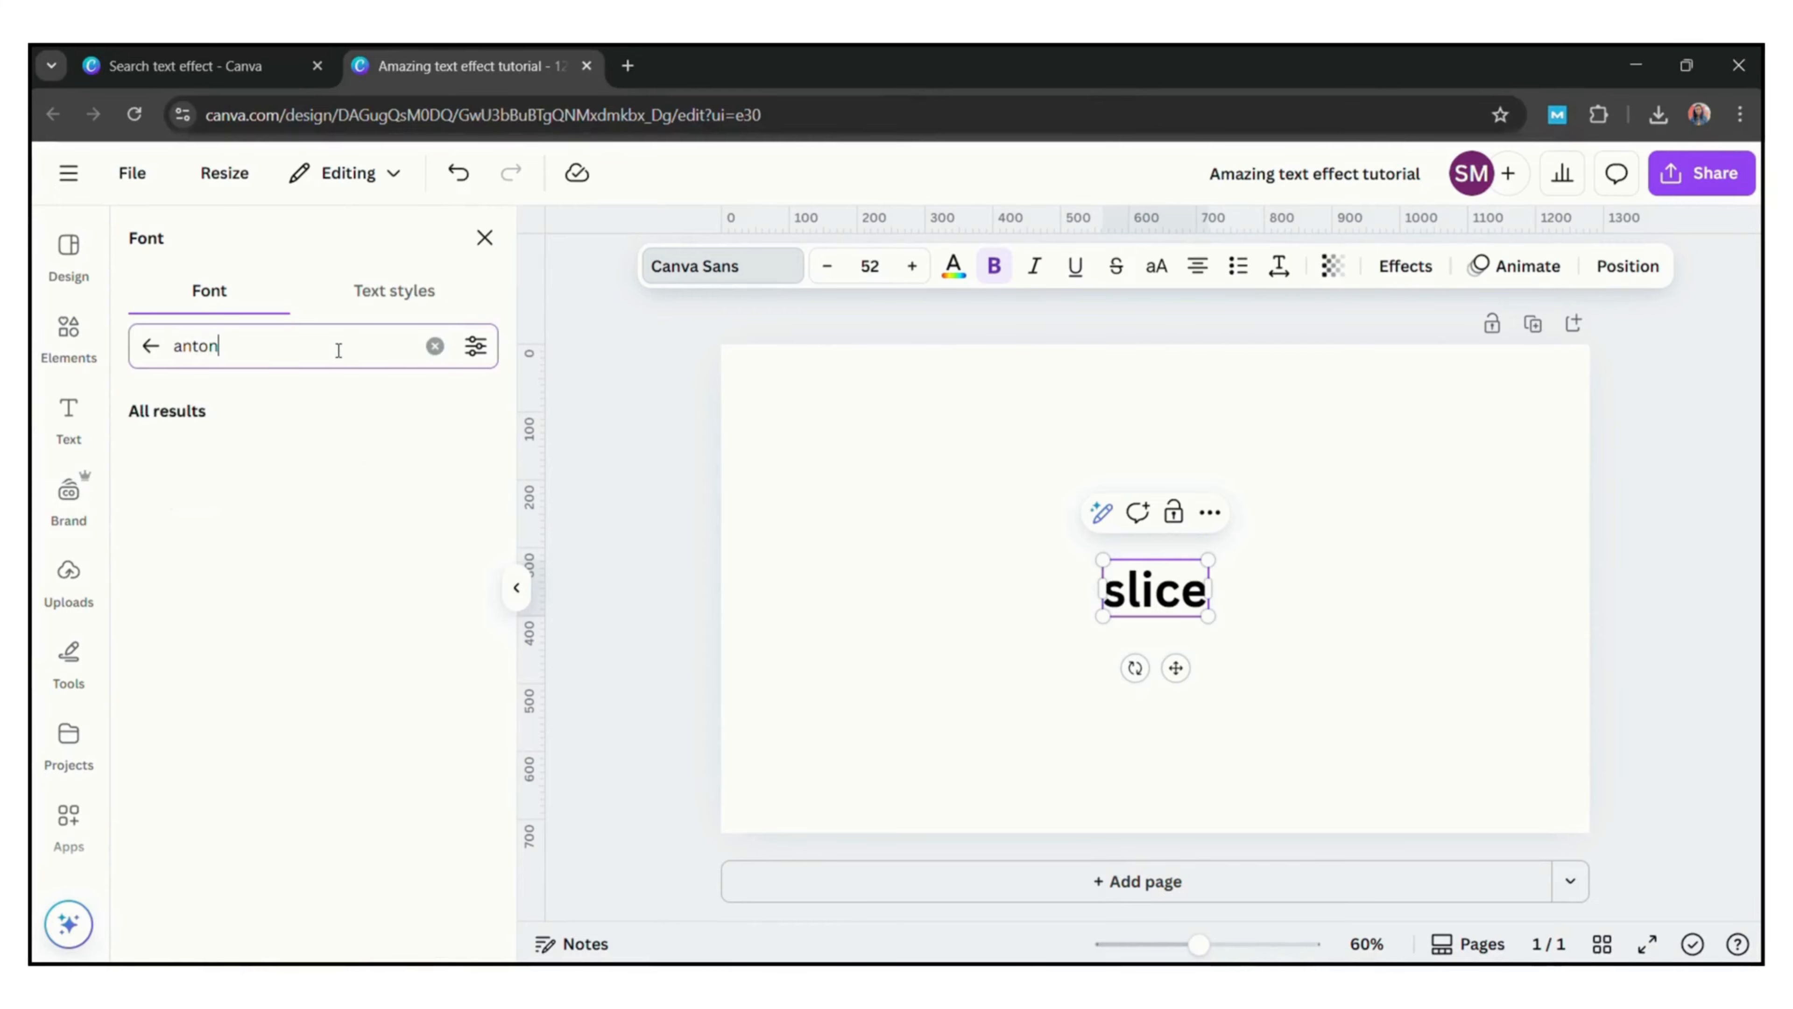
{"action": "left_click", "coordinate": [204, 451]}
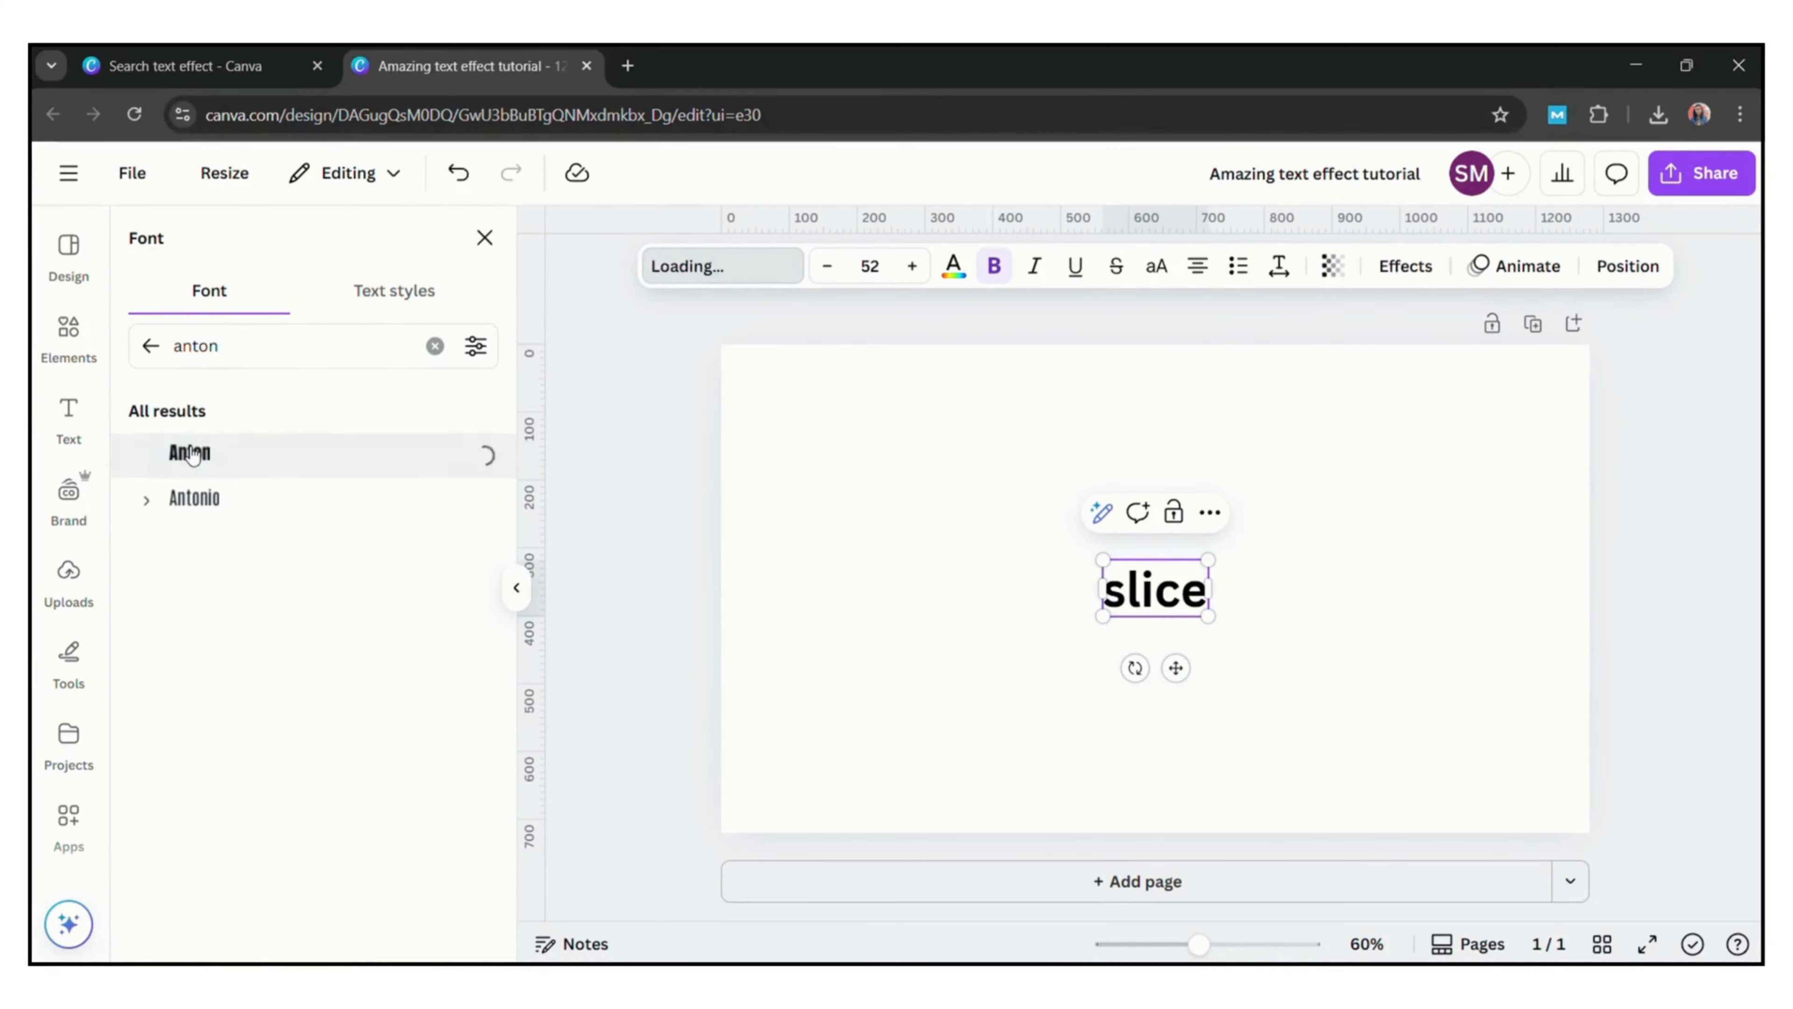
{"action": "left_click", "coordinate": [1166, 276]}
{"action": "left_click_drag", "start_coordinate": [1110, 559], "coordinate": [1251, 574]}
{"action": "left_click", "coordinate": [1439, 580]}
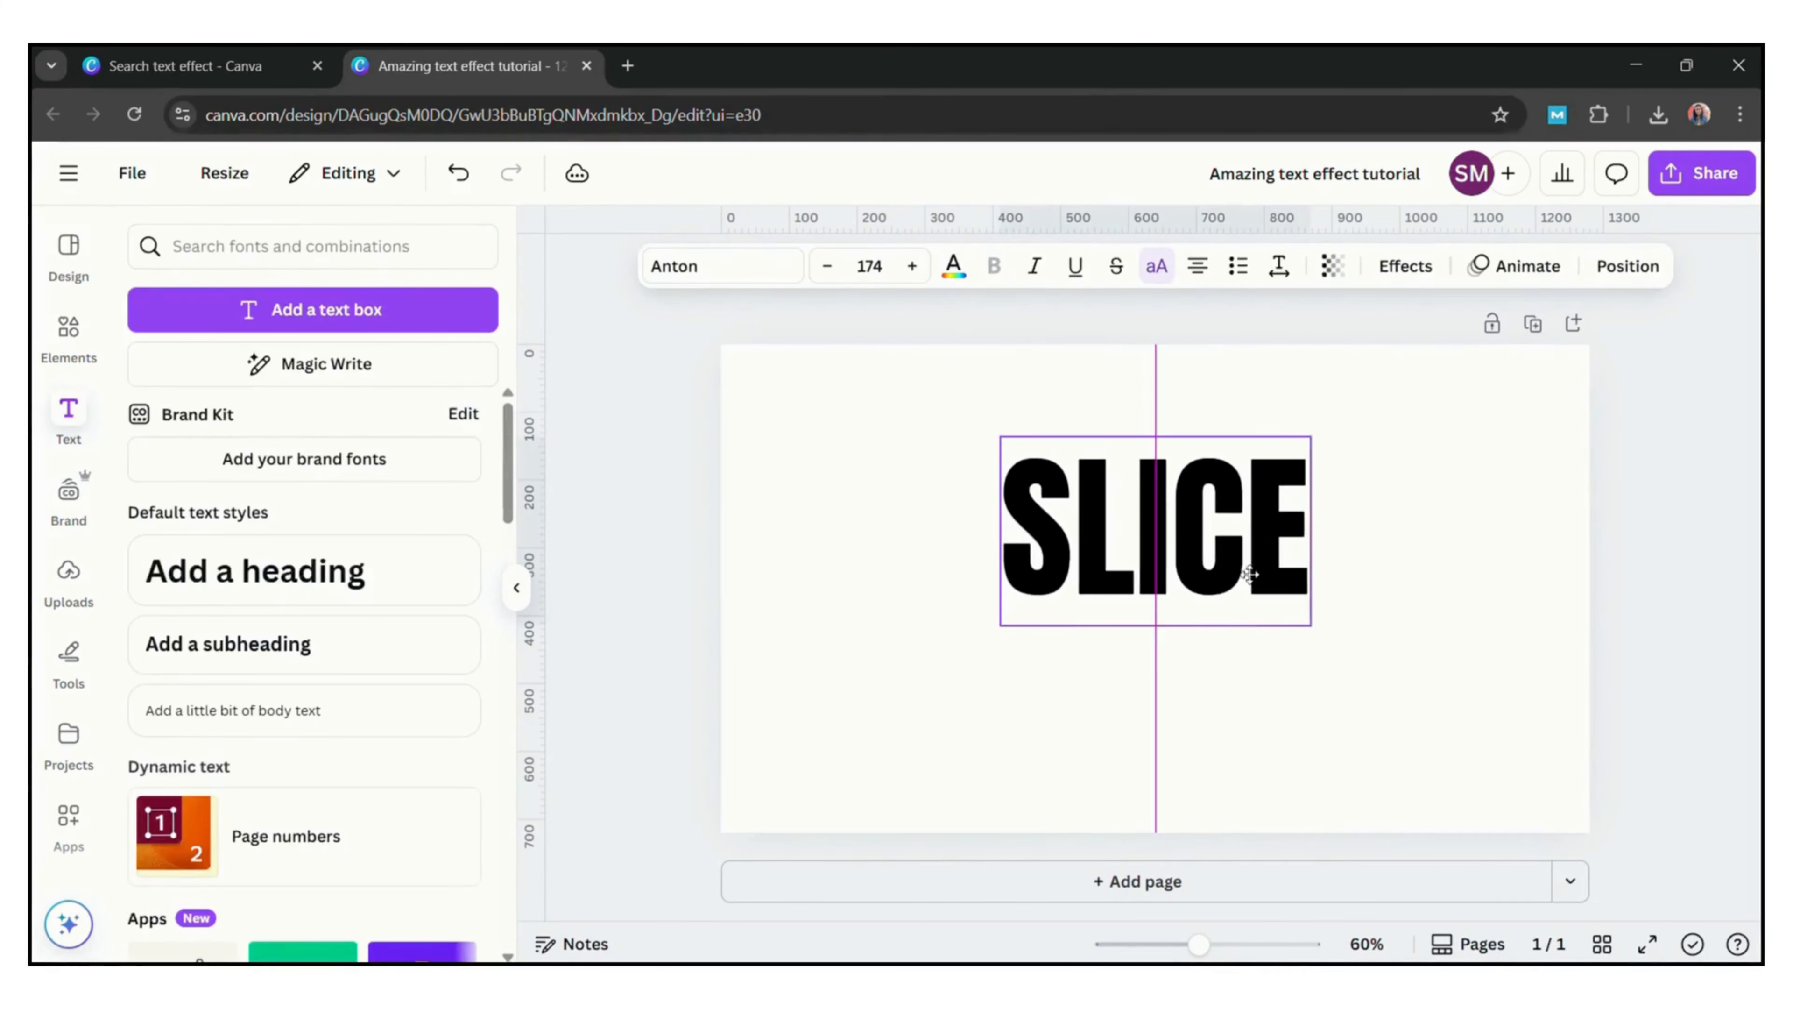
Colour the SLICE heading with the dark red from the Brand Kit palette.
{"action": "left_click", "coordinate": [954, 269]}
{"action": "left_click", "coordinate": [151, 554]}
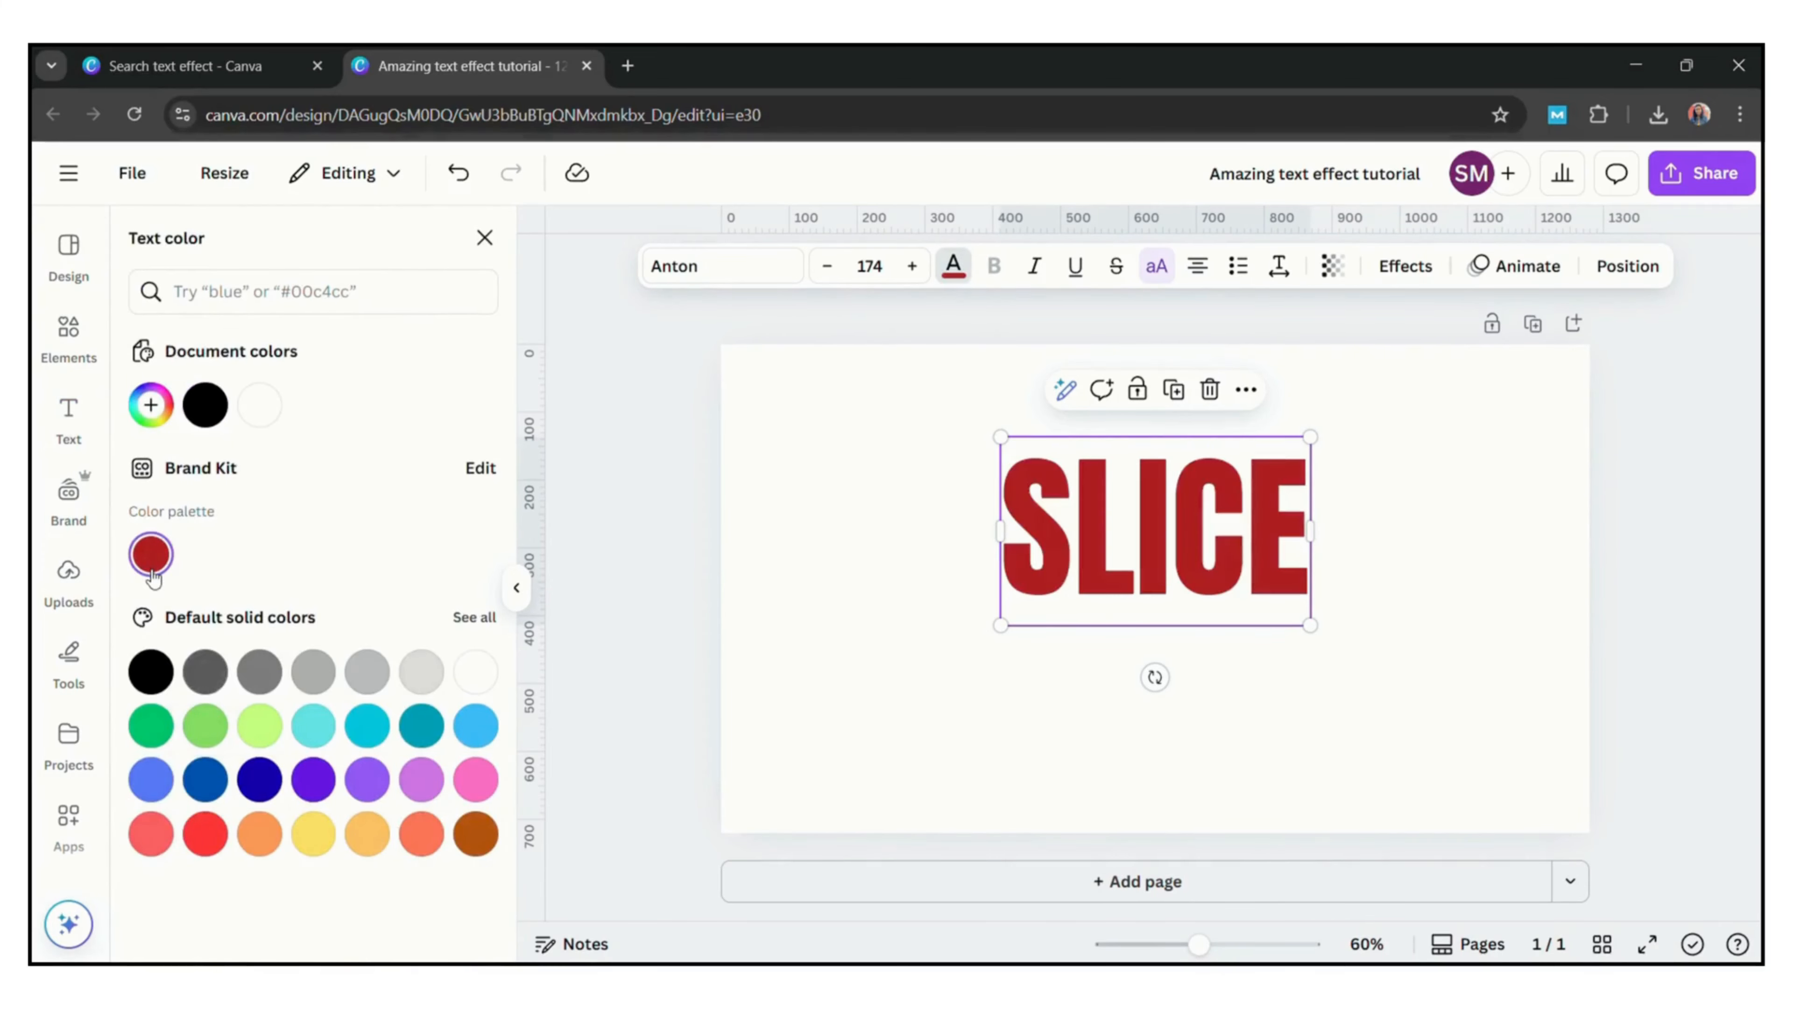
{"action": "left_click", "coordinate": [801, 470]}
Search the graphics for "rectangle" and add the black outlined rectangle frame to the page.
{"action": "left_click", "coordinate": [80, 351]}
{"action": "left_click", "coordinate": [274, 255]}
{"action": "type", "text": "bam"}
{"action": "key", "text": "BackSpace"}
{"action": "key", "text": "BackSpace"}
{"action": "key", "text": "BackSpace"}
{"action": "type", "text": "rectangle"}
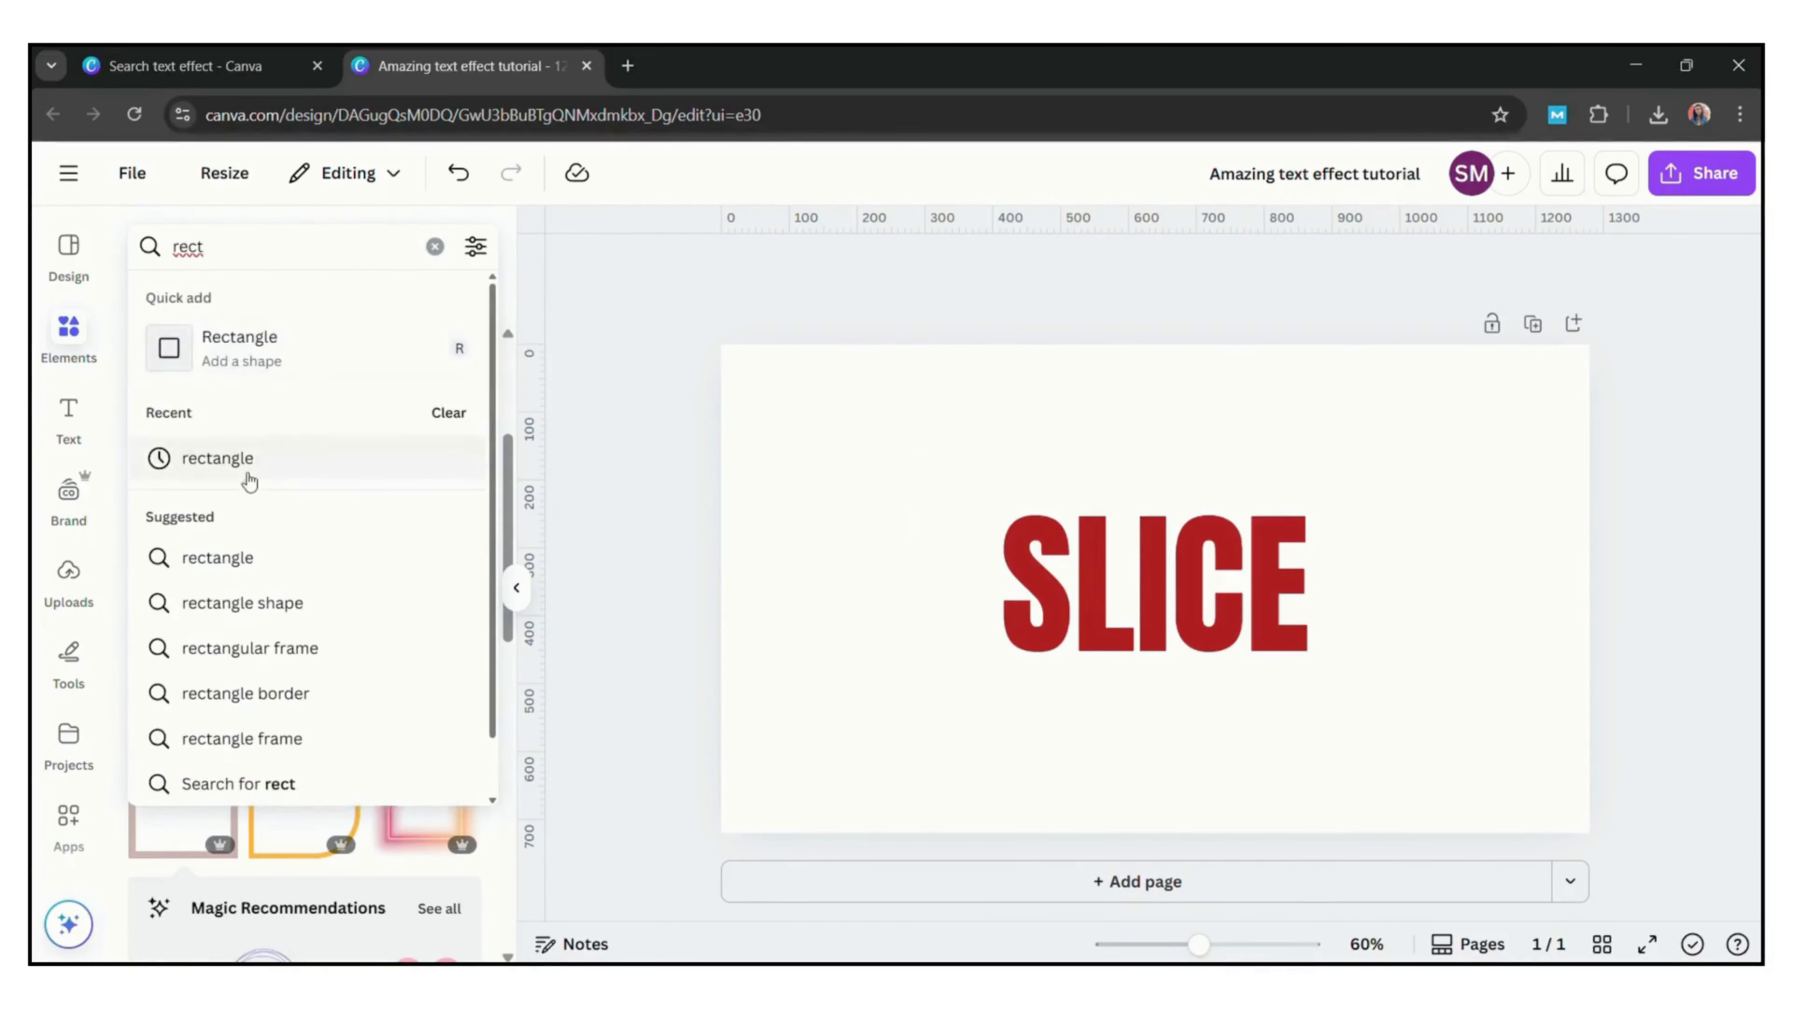
{"action": "left_click", "coordinate": [248, 482]}
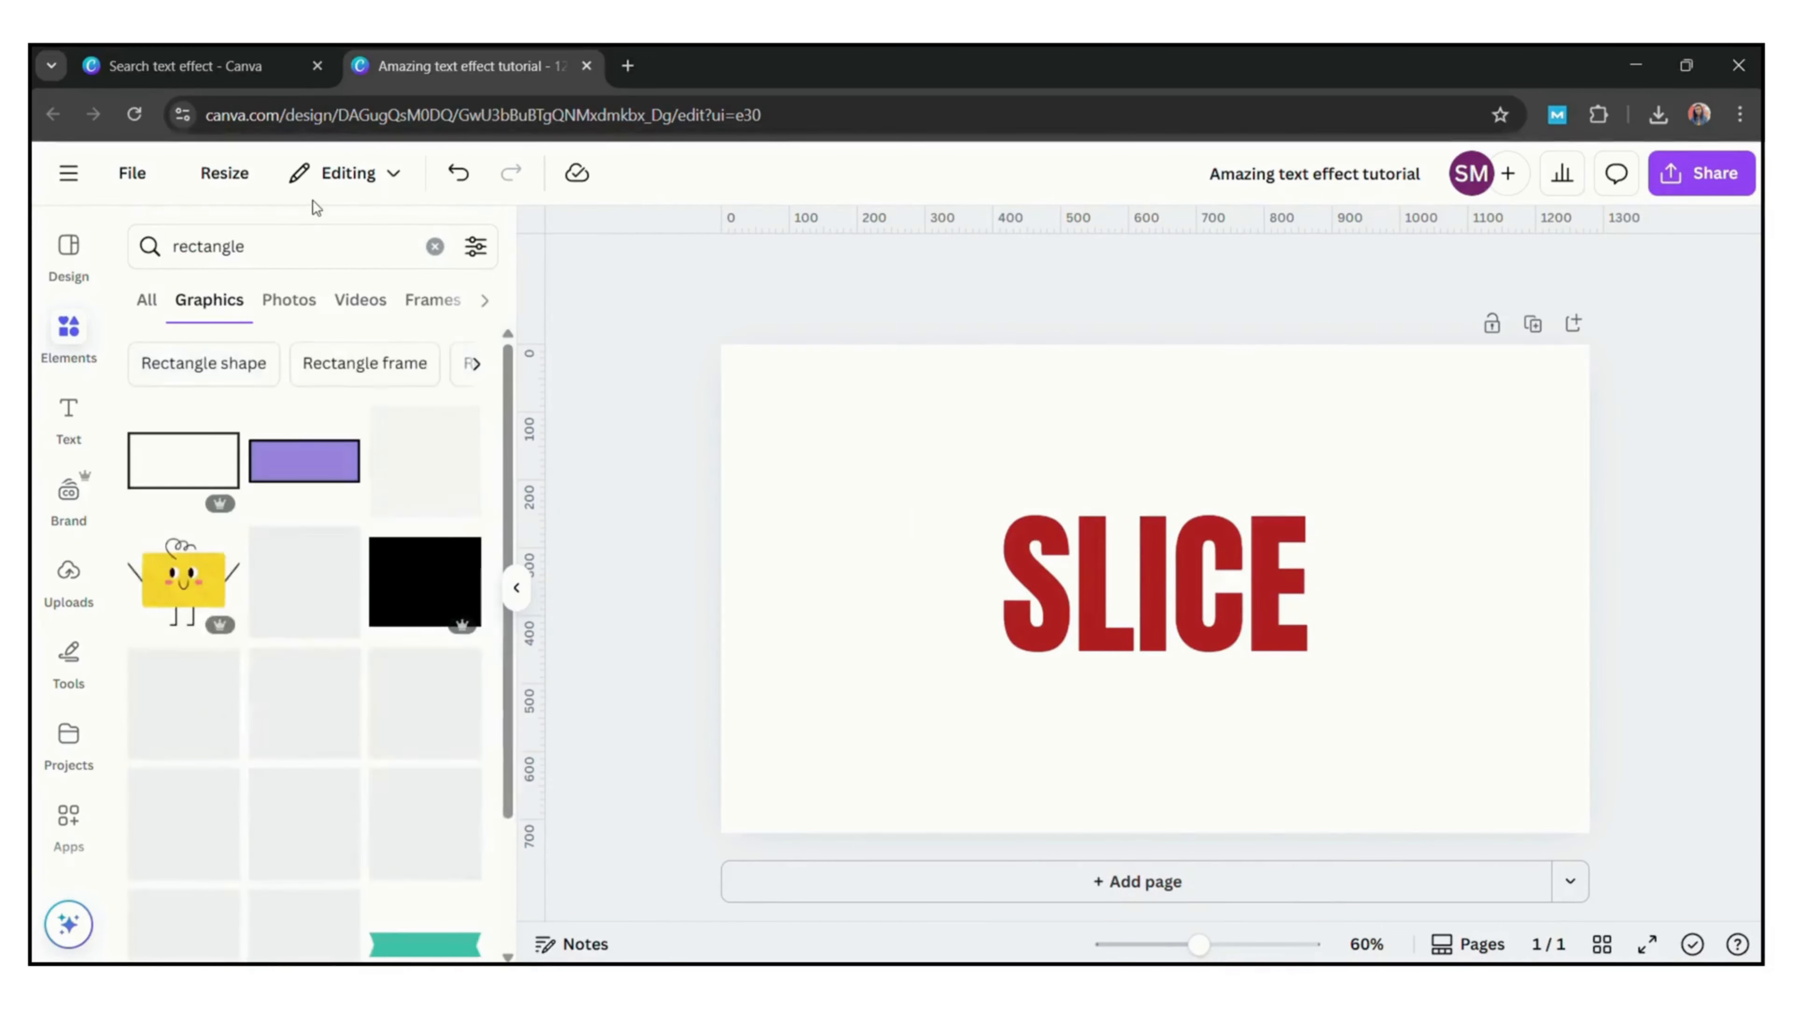
{"action": "left_click", "coordinate": [158, 445]}
Recolour the rectangle frame dark red and fit it evenly around the SLICE text.
{"action": "left_click", "coordinate": [1045, 266]}
{"action": "left_click", "coordinate": [259, 404]}
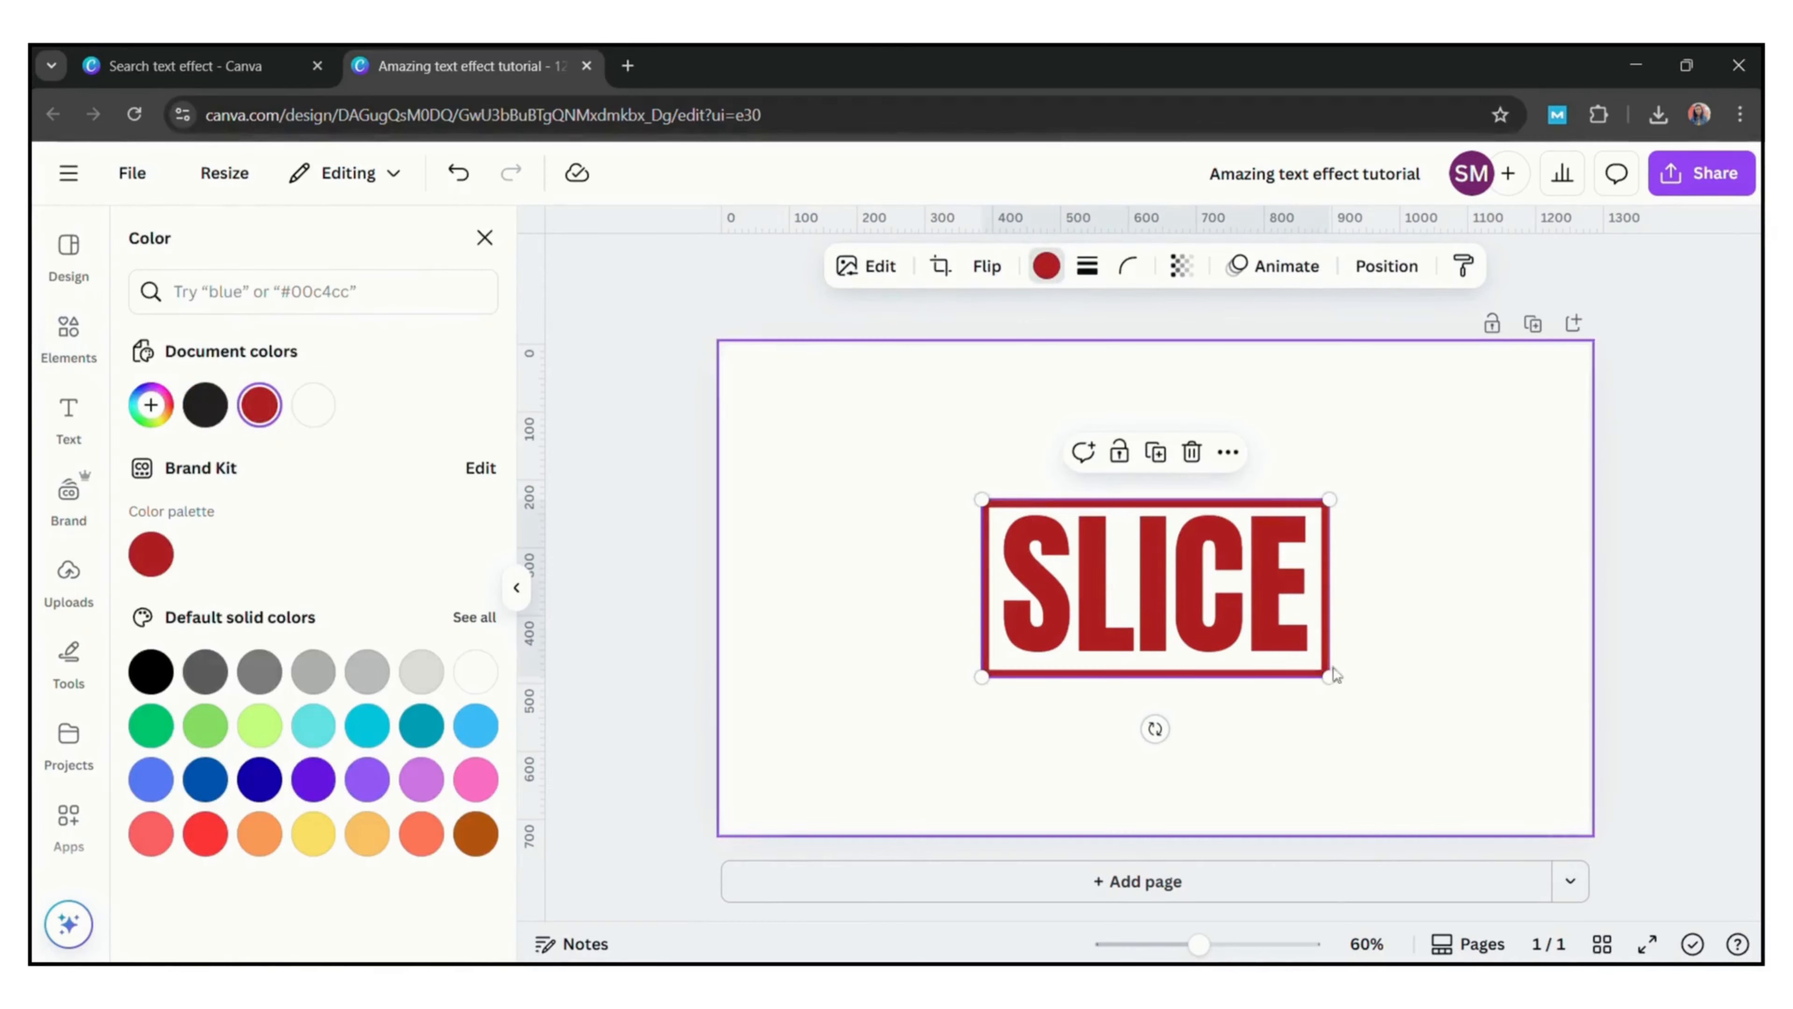
{"action": "left_click_drag", "start_coordinate": [1329, 676], "coordinate": [1329, 639]}
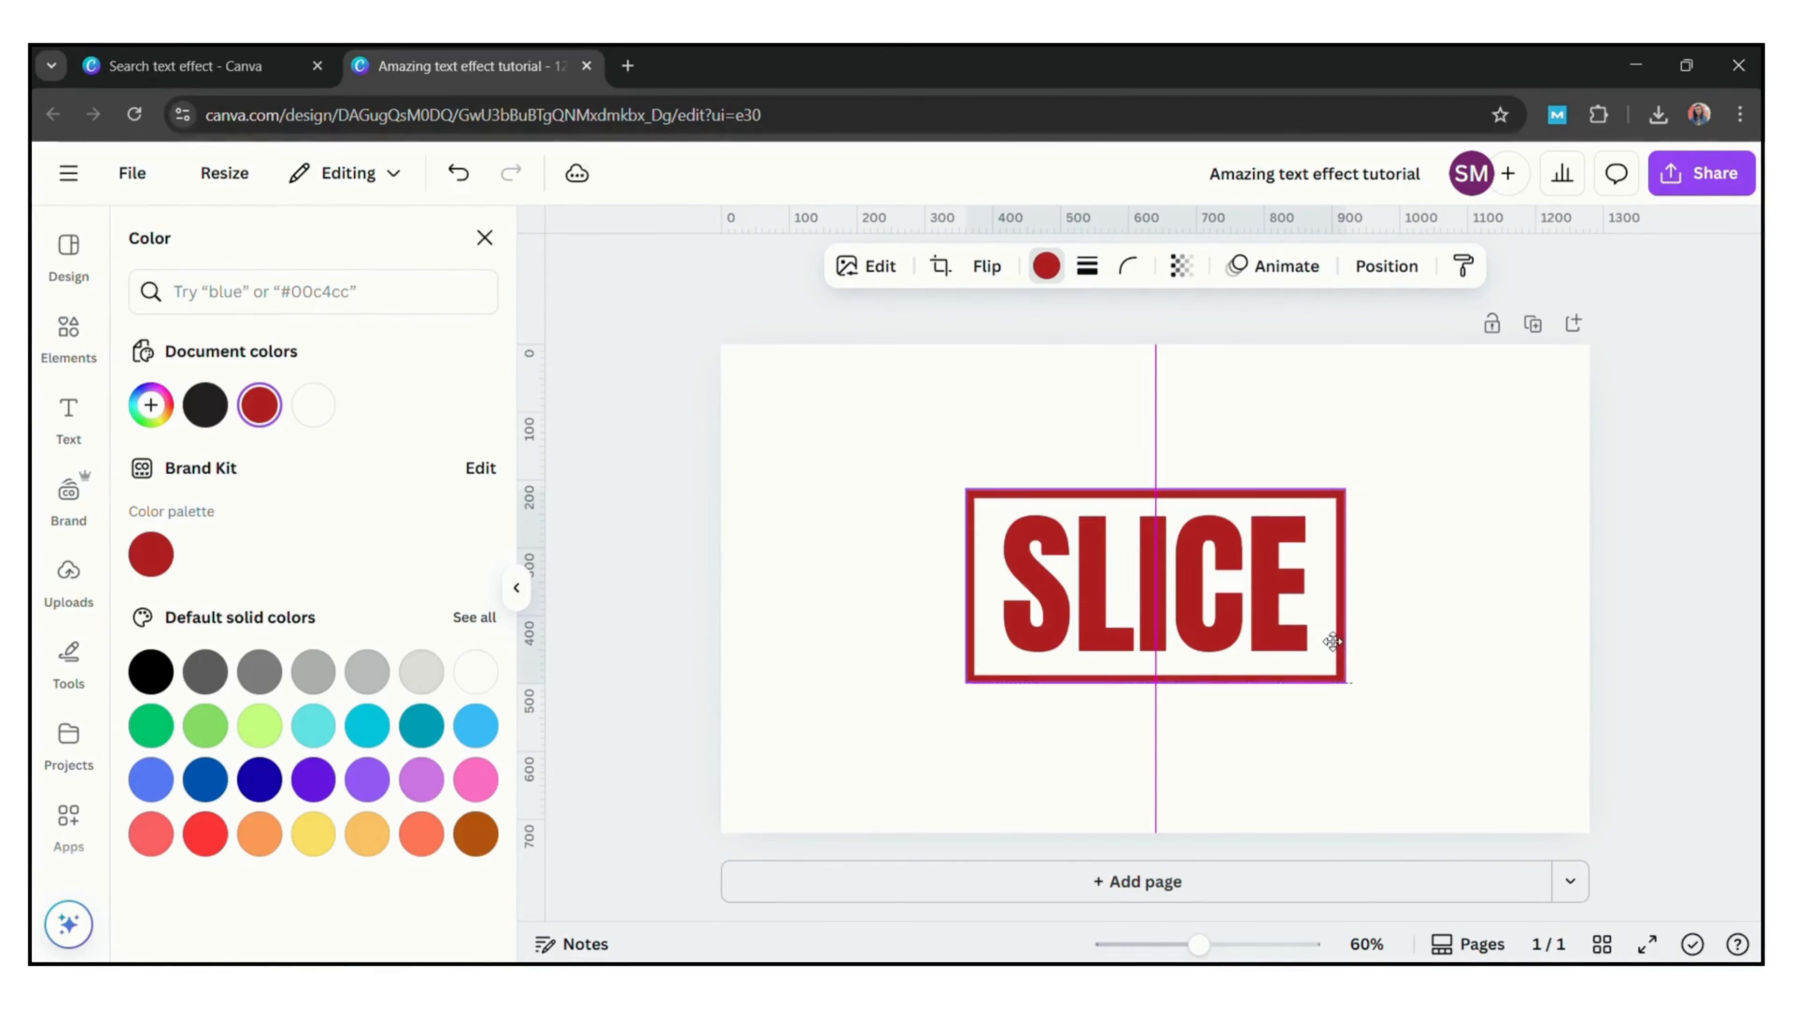
{"action": "left_click", "coordinate": [1460, 521]}
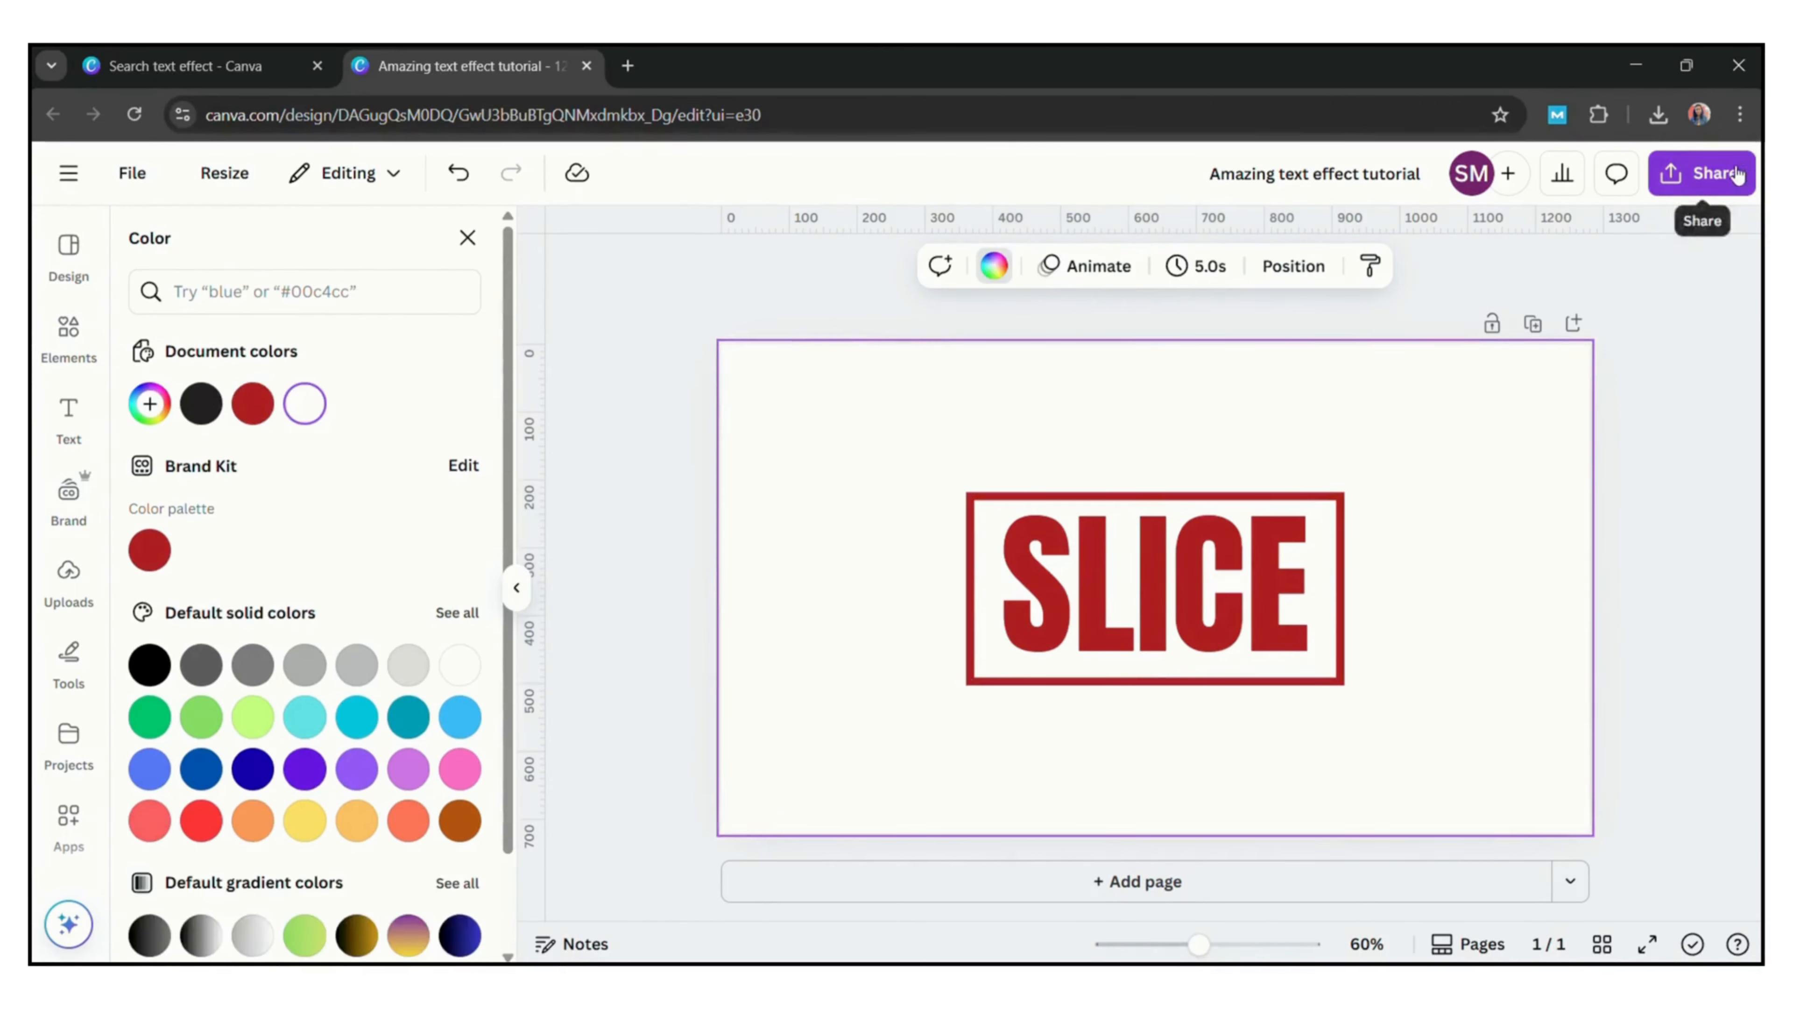
Download the framed SLICE design as a PNG at 1,280 × 720 px.
{"action": "left_click", "coordinate": [1737, 175]}
{"action": "left_click", "coordinate": [1359, 673]}
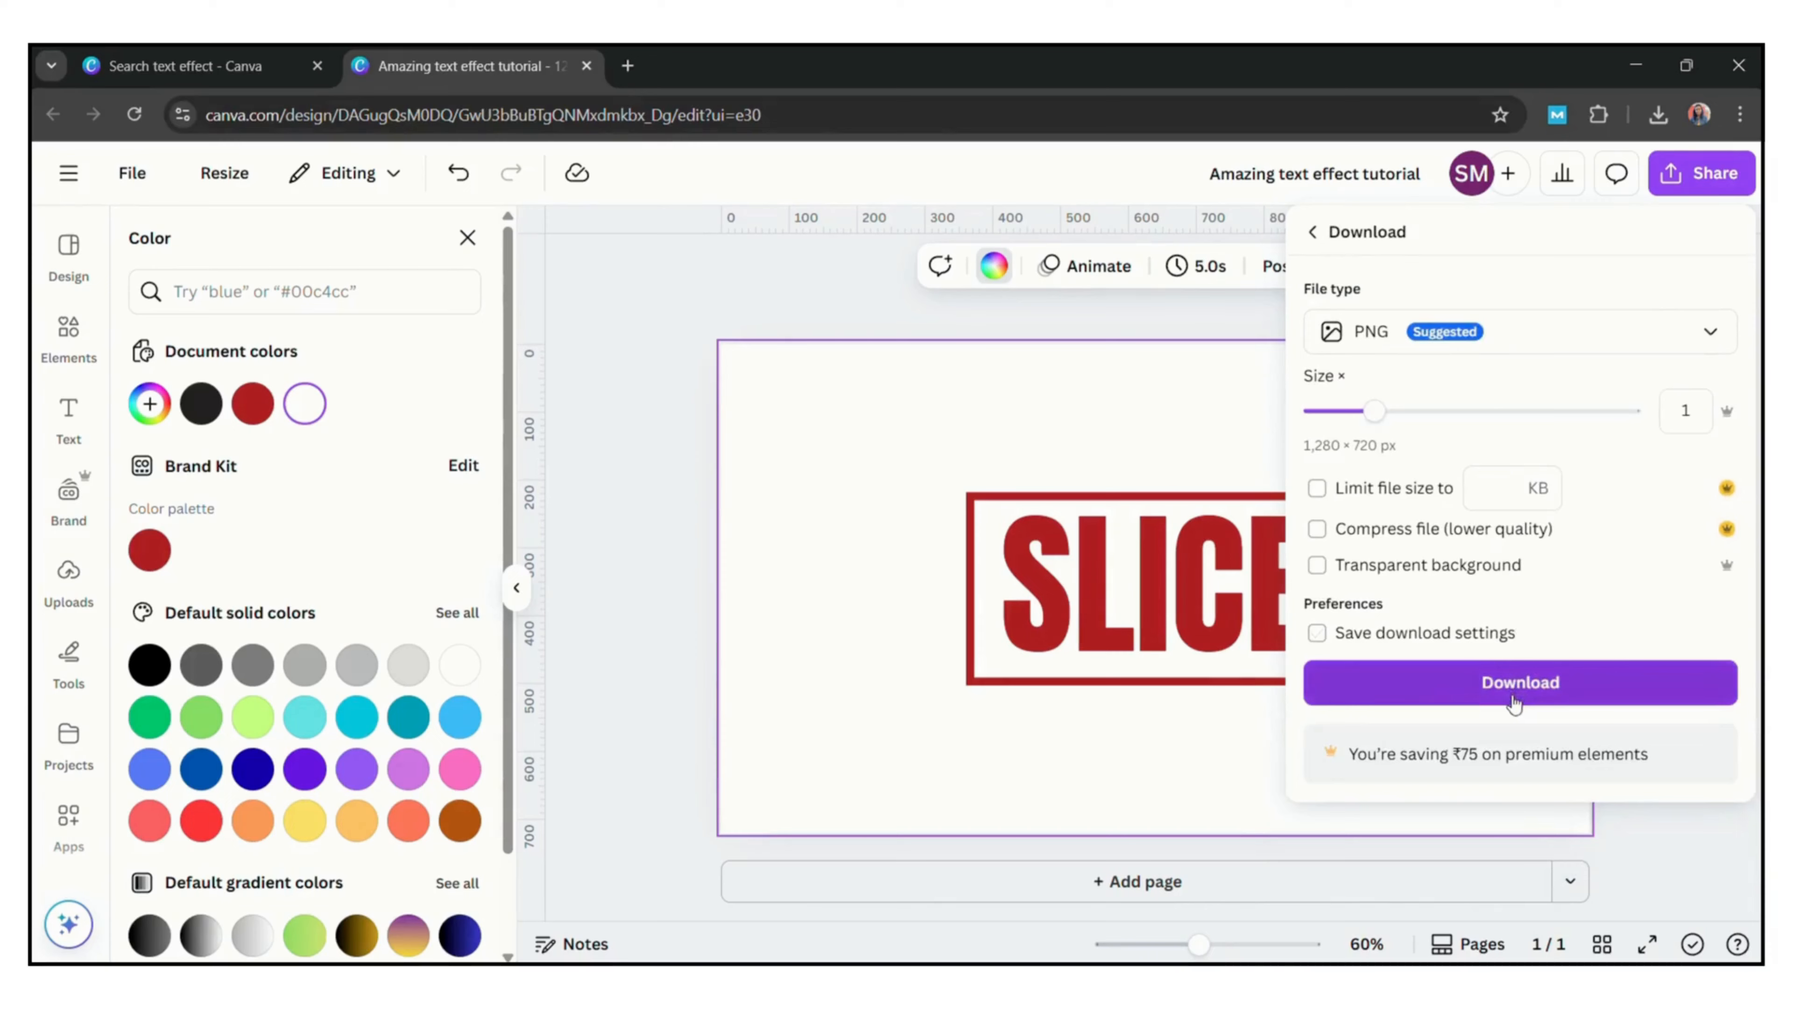
{"action": "left_click", "coordinate": [1513, 684]}
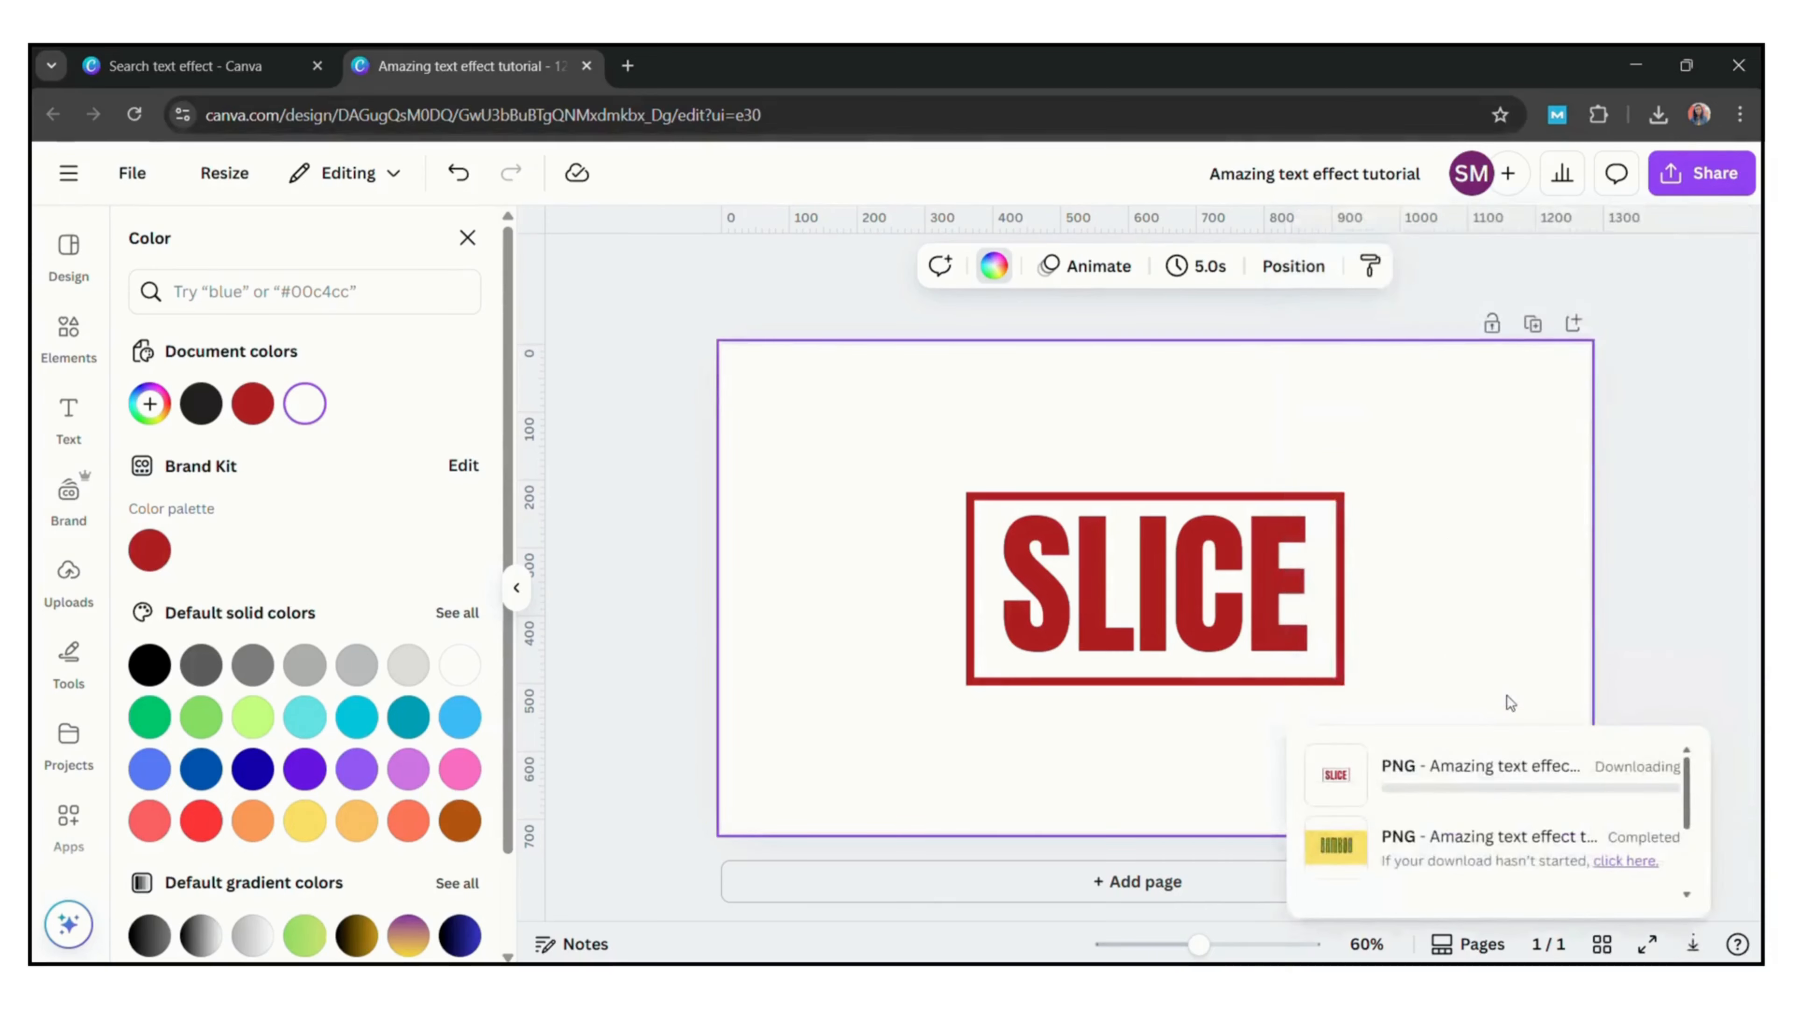
Place the downloaded SLICE image on a new page 2 and remove its background.
{"action": "left_click", "coordinate": [1166, 892]}
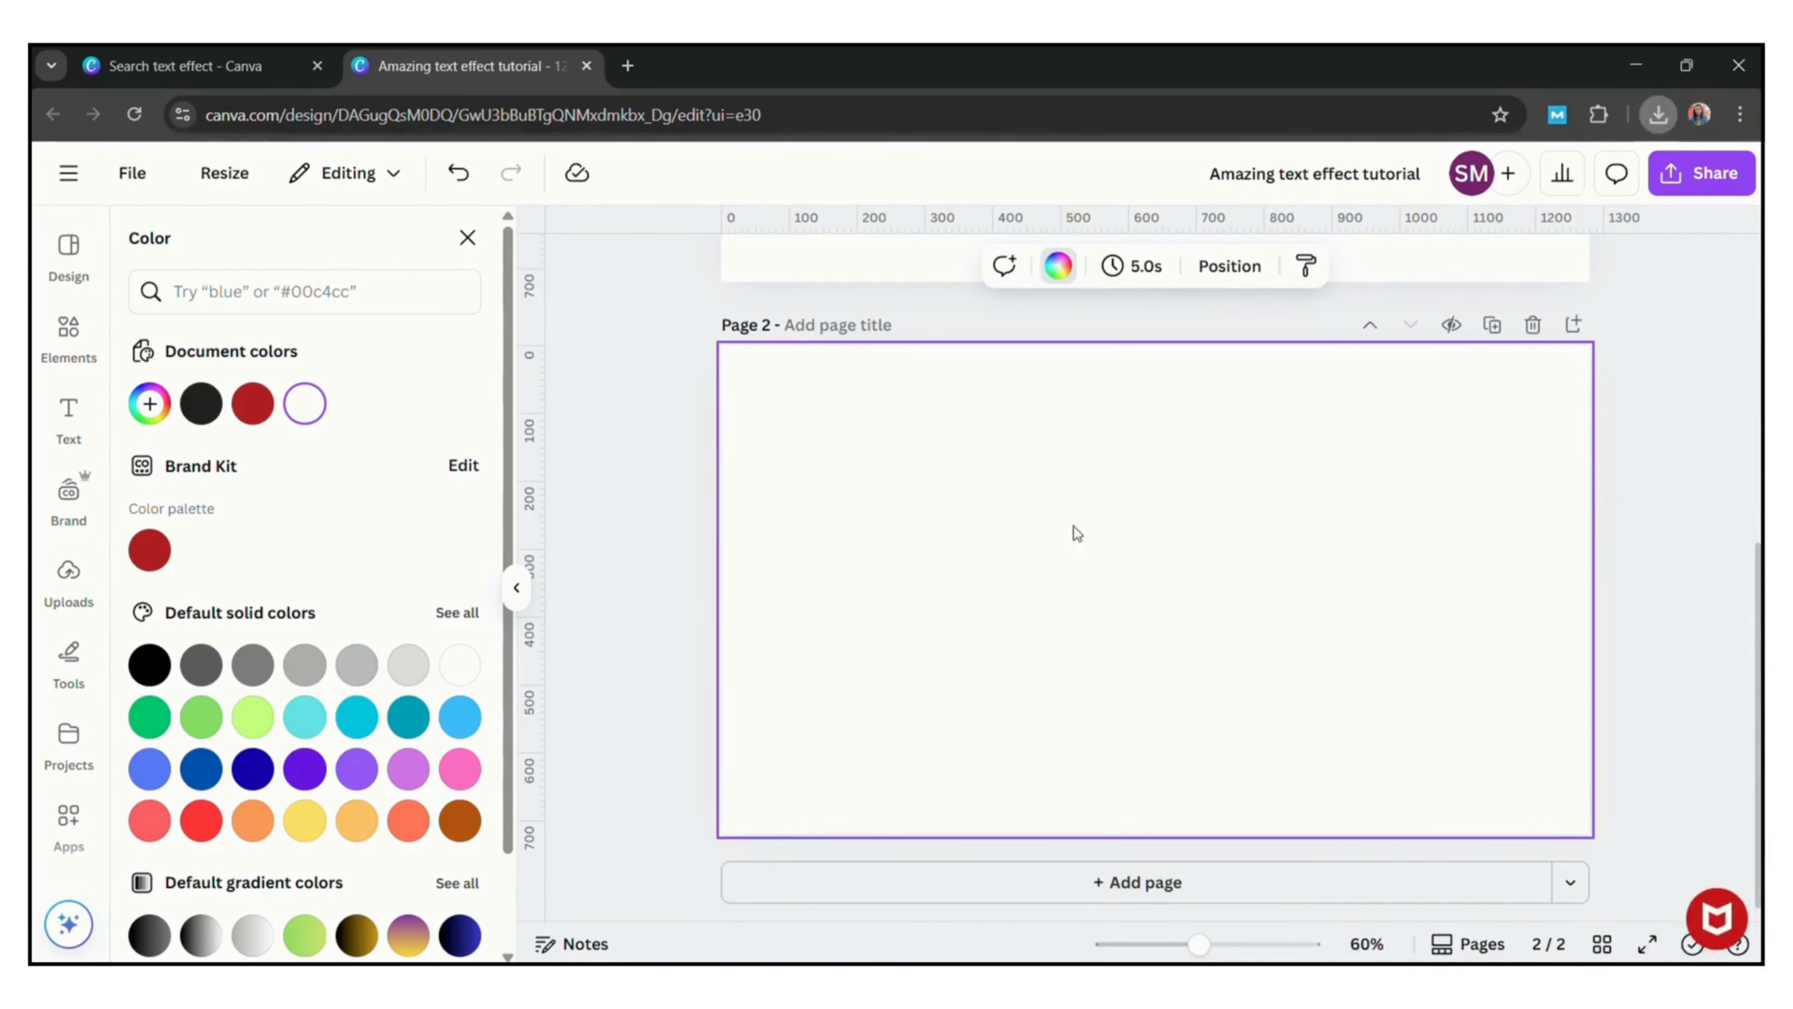
{"action": "key", "text": "ctrl+v"}
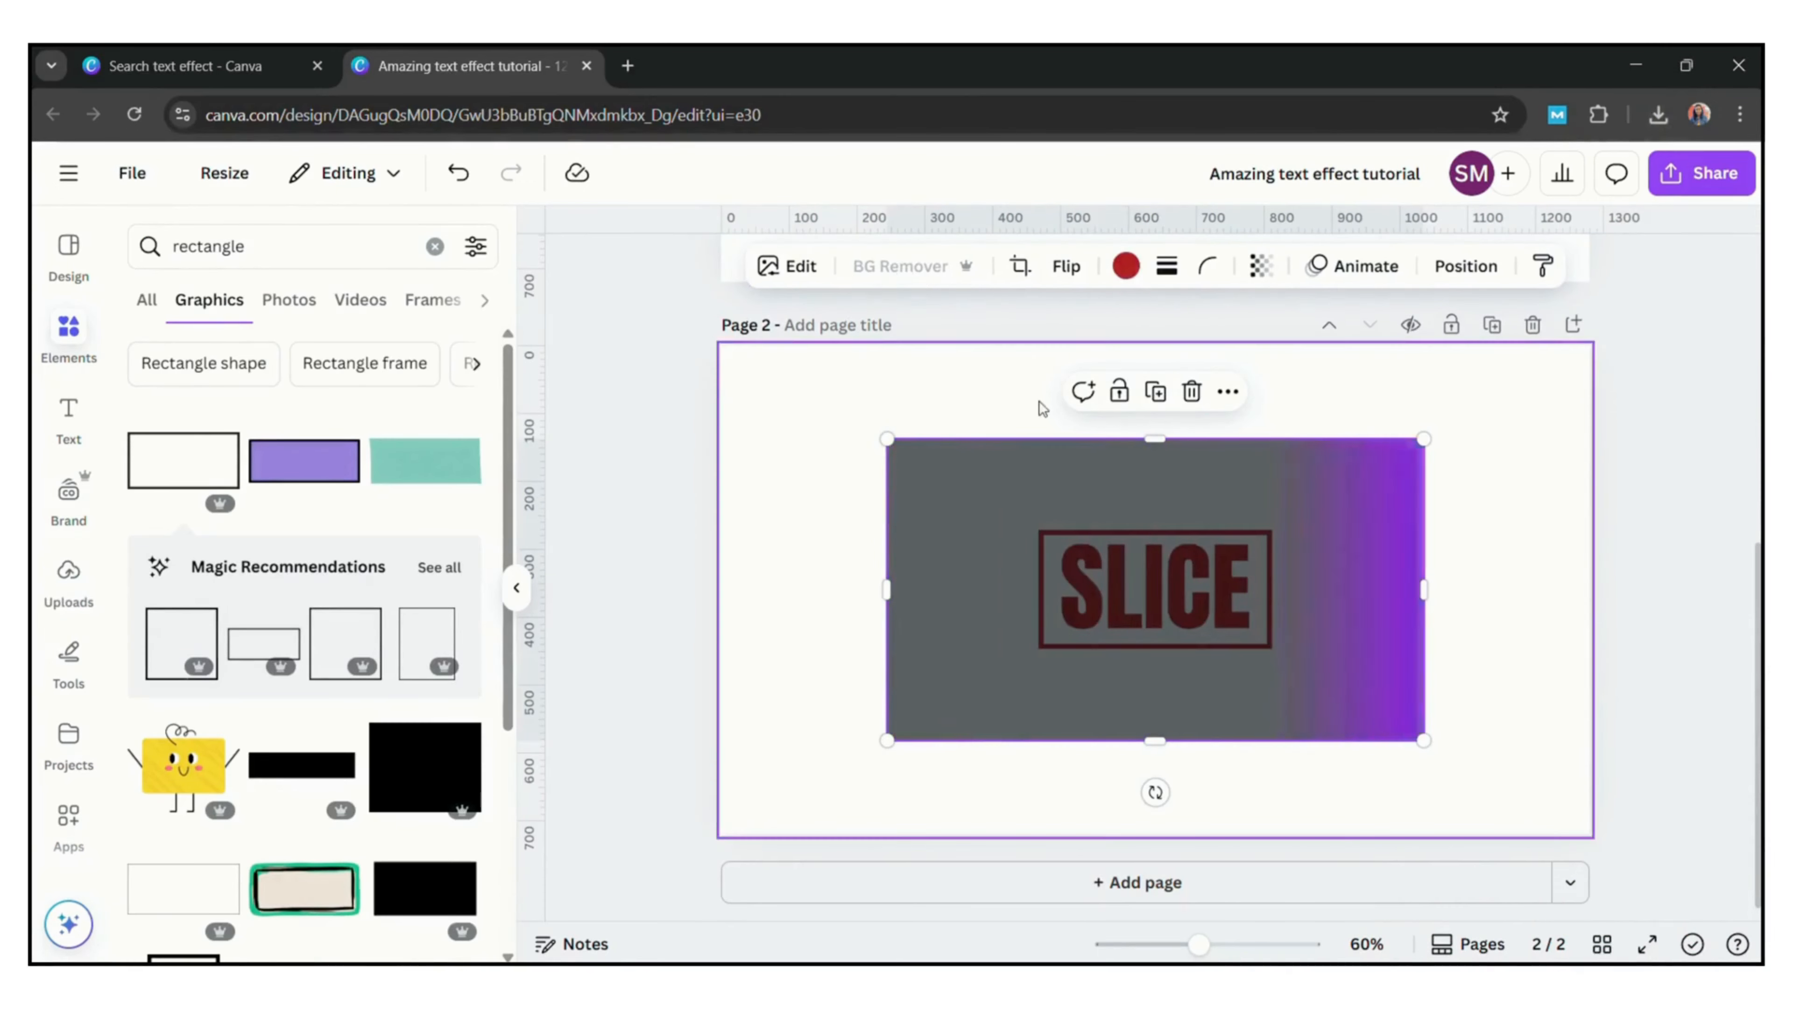
Crop the SLICE cutout close to its red frame, to about 369 × 202 px.
{"action": "left_click_drag", "start_coordinate": [1154, 741], "coordinate": [1155, 656]}
{"action": "left_click_drag", "start_coordinate": [1424, 587], "coordinate": [1287, 621]}
{"action": "left_click_drag", "start_coordinate": [886, 586], "coordinate": [1029, 606]}
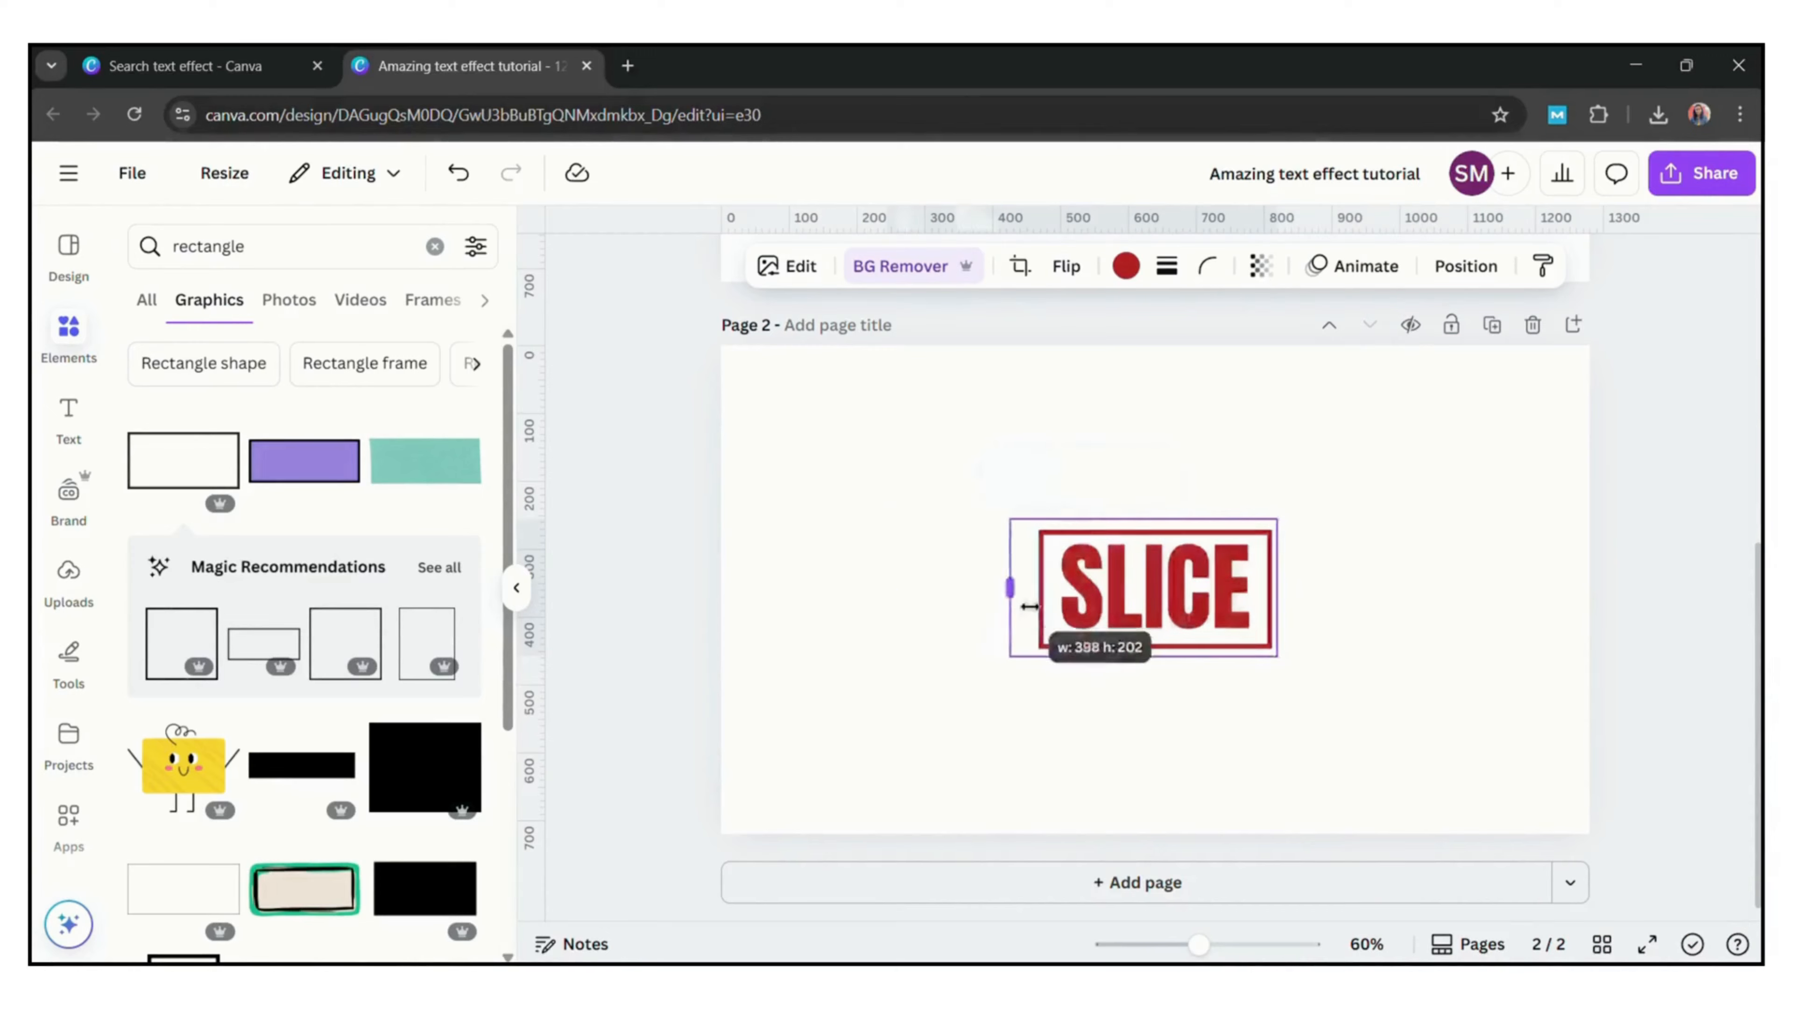
Duplicate the SLICE cutout below the original, and crop the original, tilted clockwise, to its upper half.
{"action": "left_click", "coordinate": [1151, 472]}
{"action": "left_click_drag", "start_coordinate": [1151, 708], "coordinate": [1283, 732]}
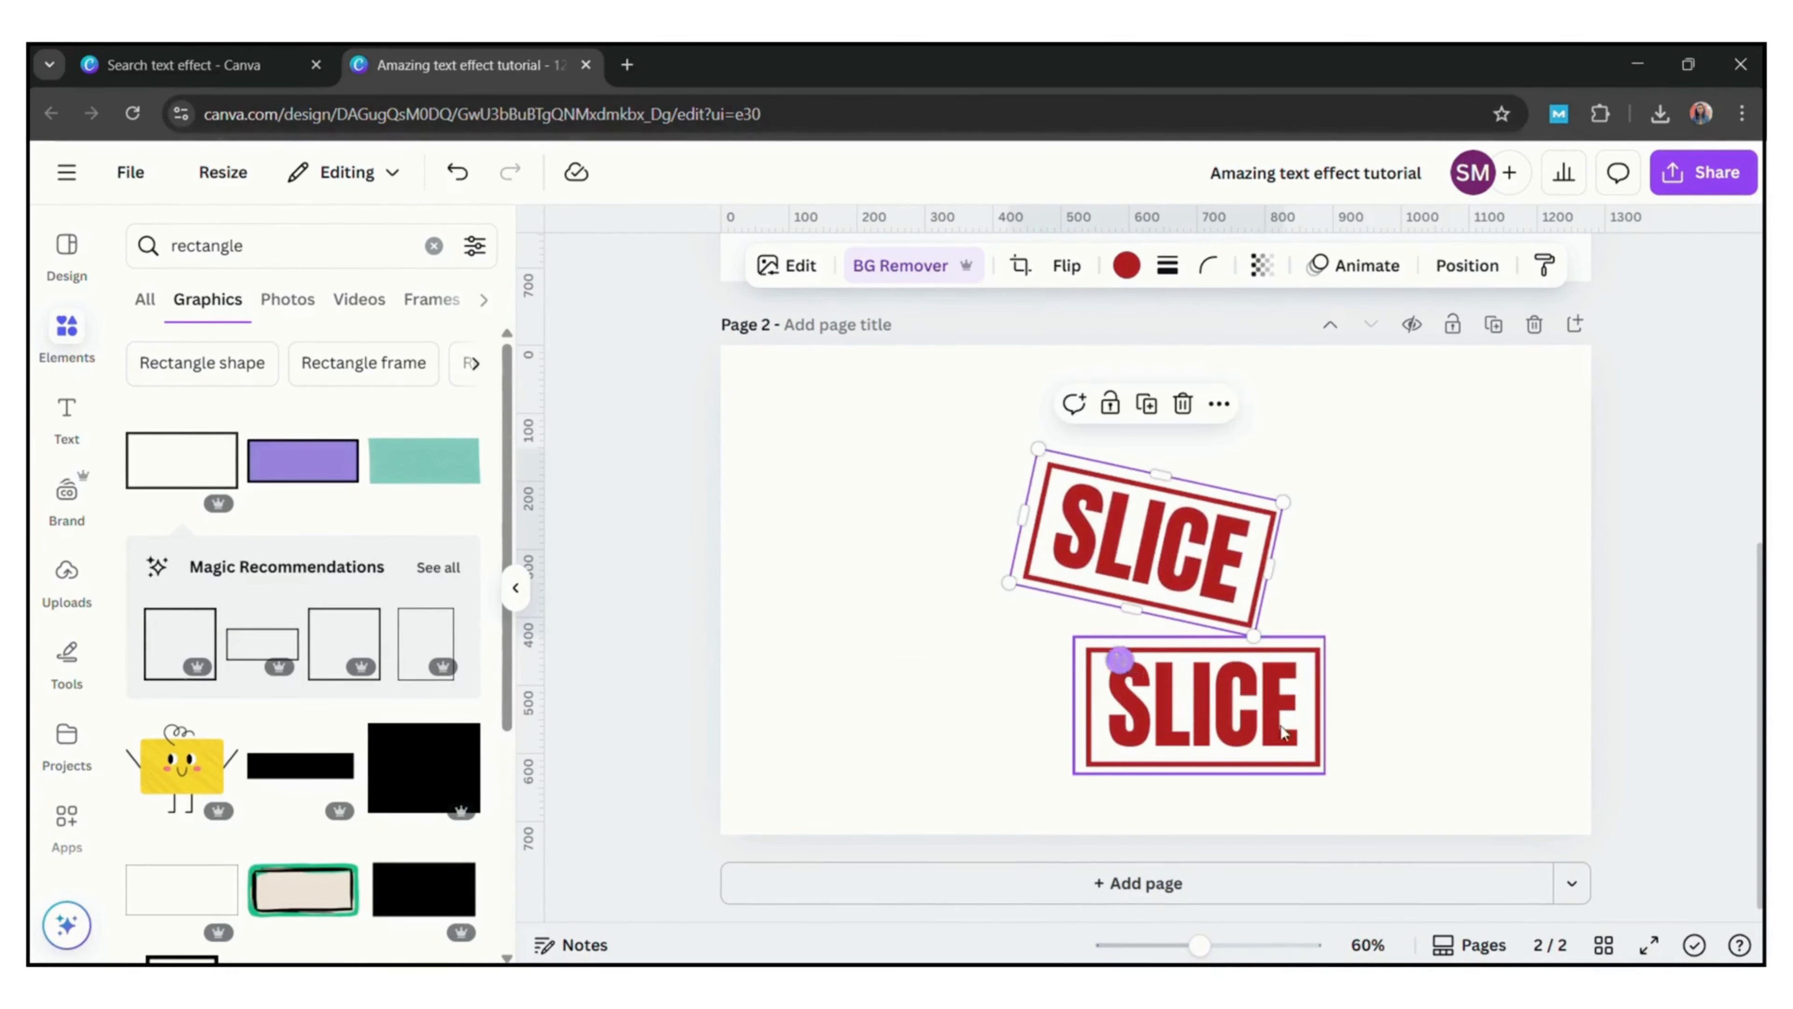
{"action": "left_click_drag", "start_coordinate": [1132, 608], "coordinate": [1168, 573]}
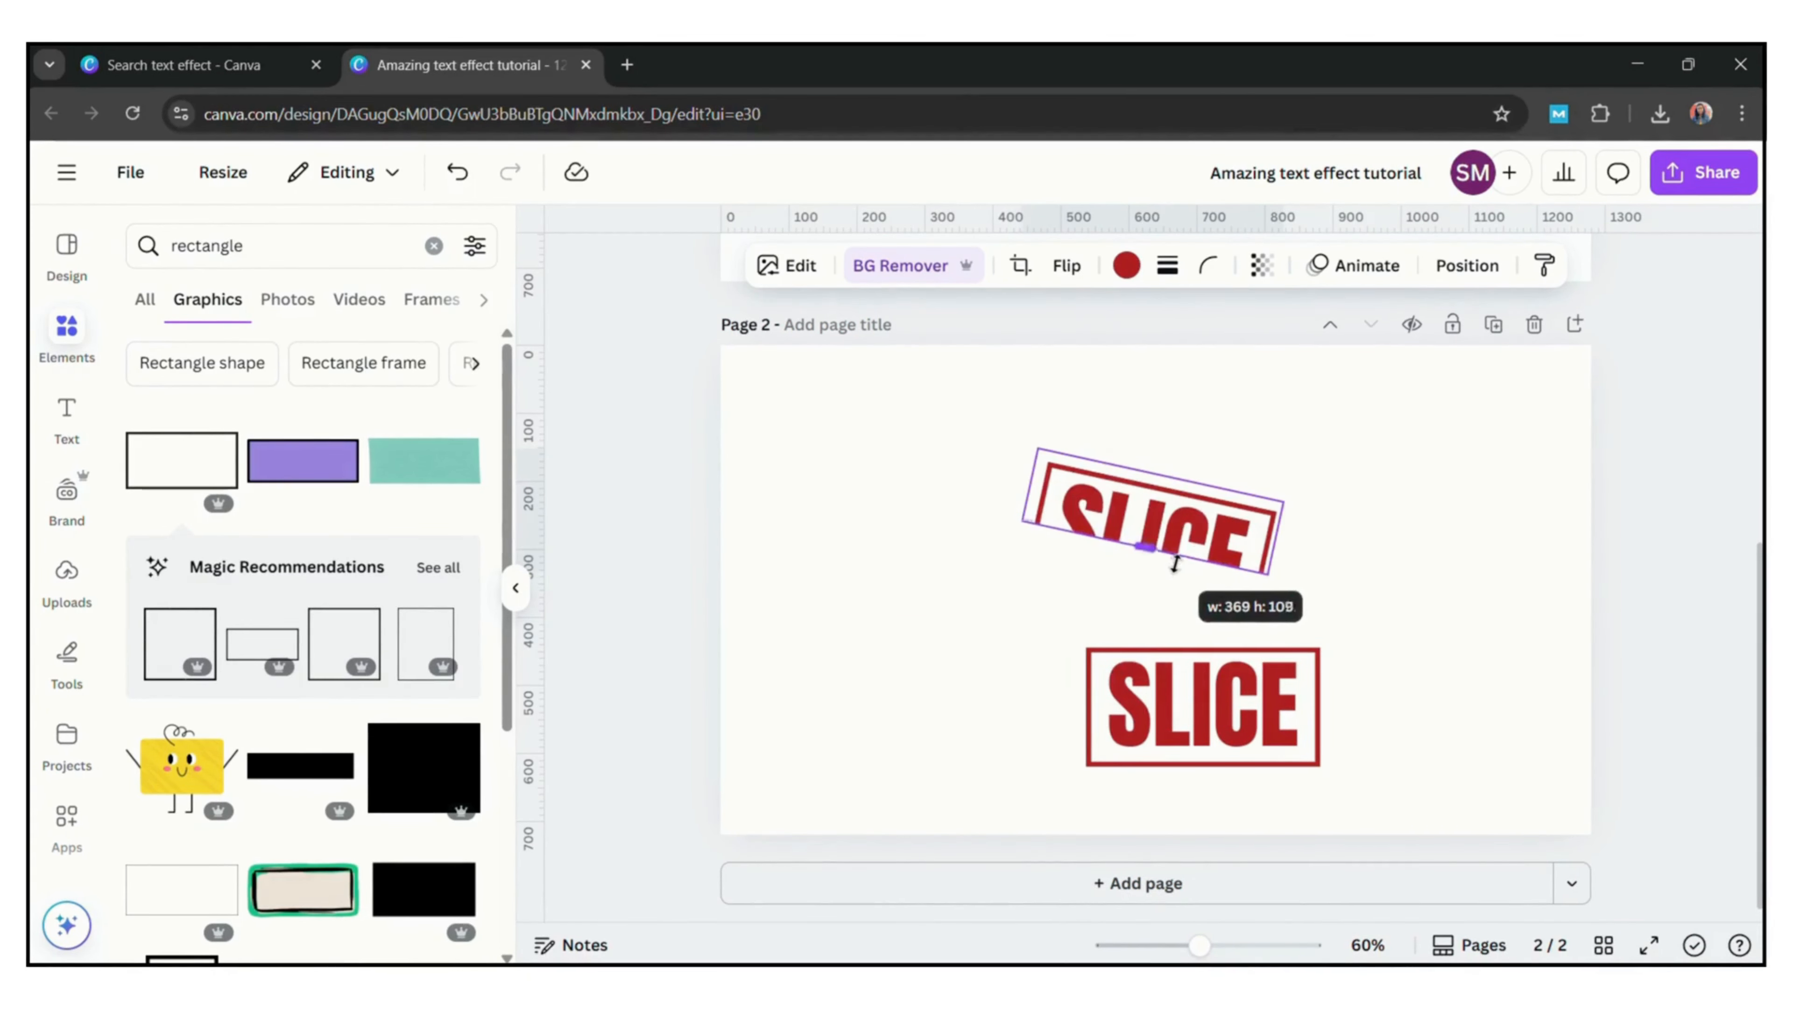
Tilt the lower SLICE copy to match, align it over the upper half, and crop it to its lower half.
{"action": "left_click", "coordinate": [1189, 725]}
{"action": "left_click_drag", "start_coordinate": [1200, 834], "coordinate": [1190, 845]}
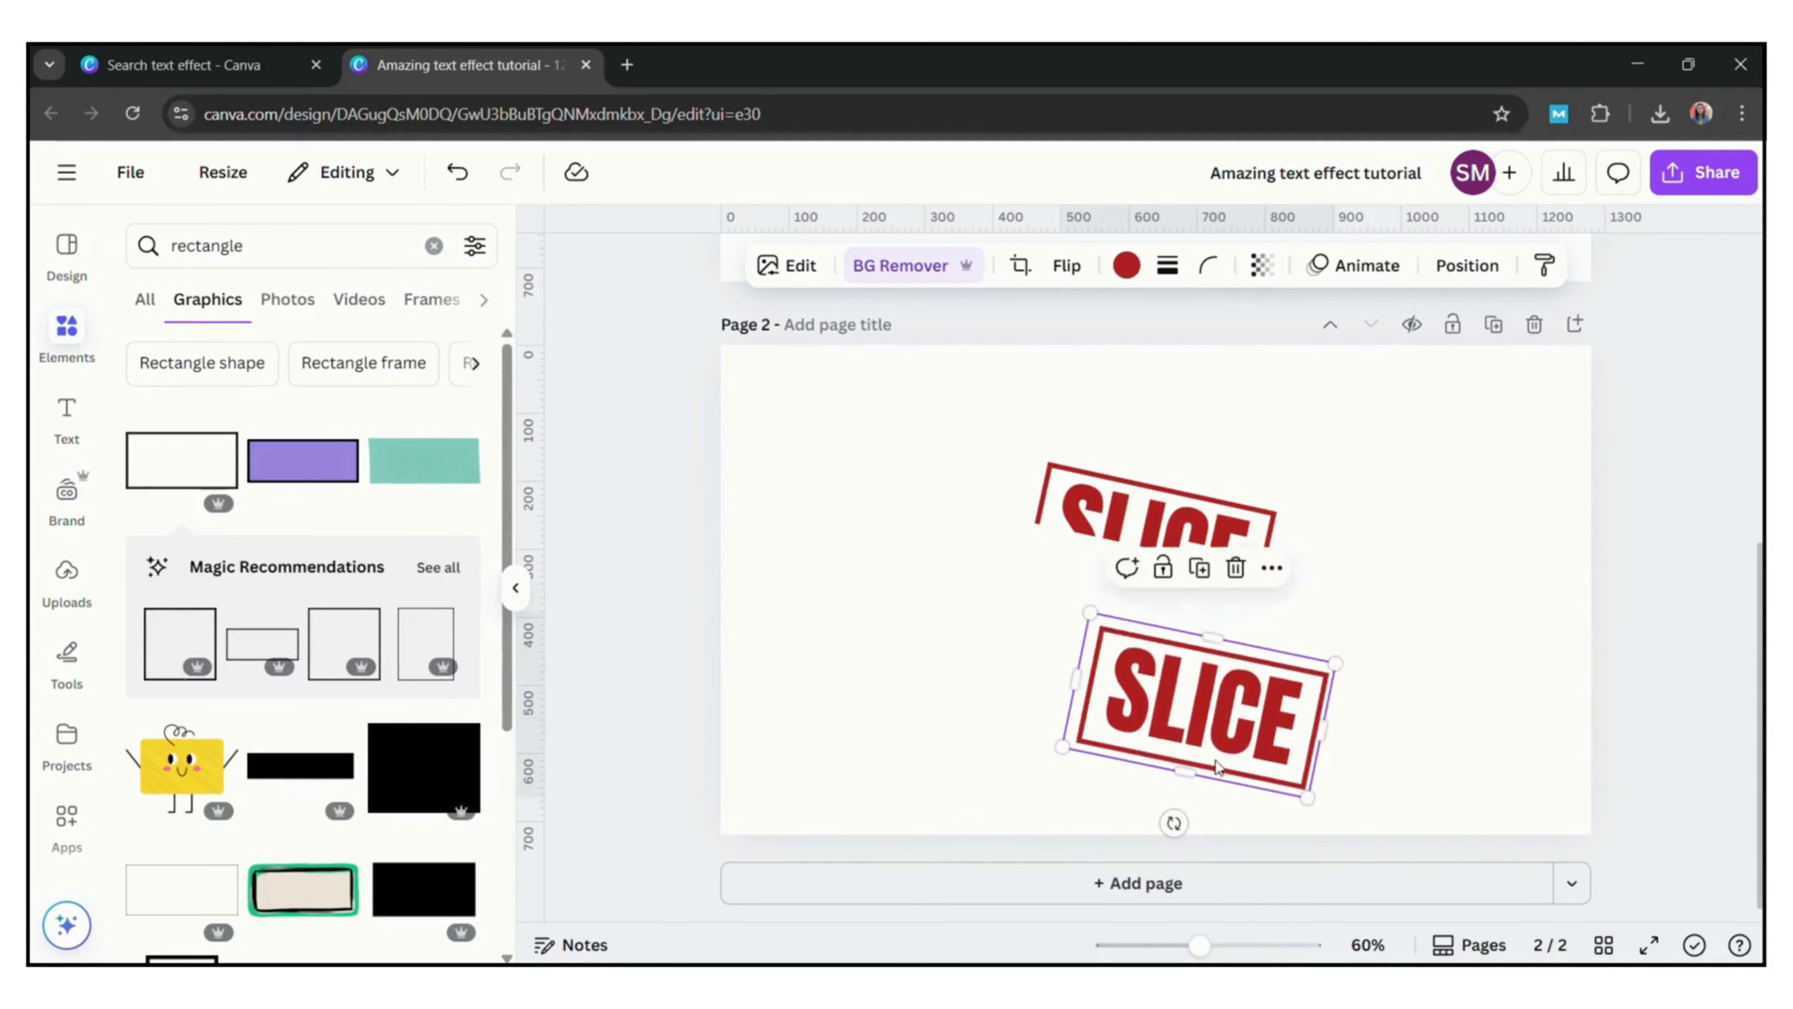
{"action": "left_click_drag", "start_coordinate": [1217, 767], "coordinate": [1173, 602]}
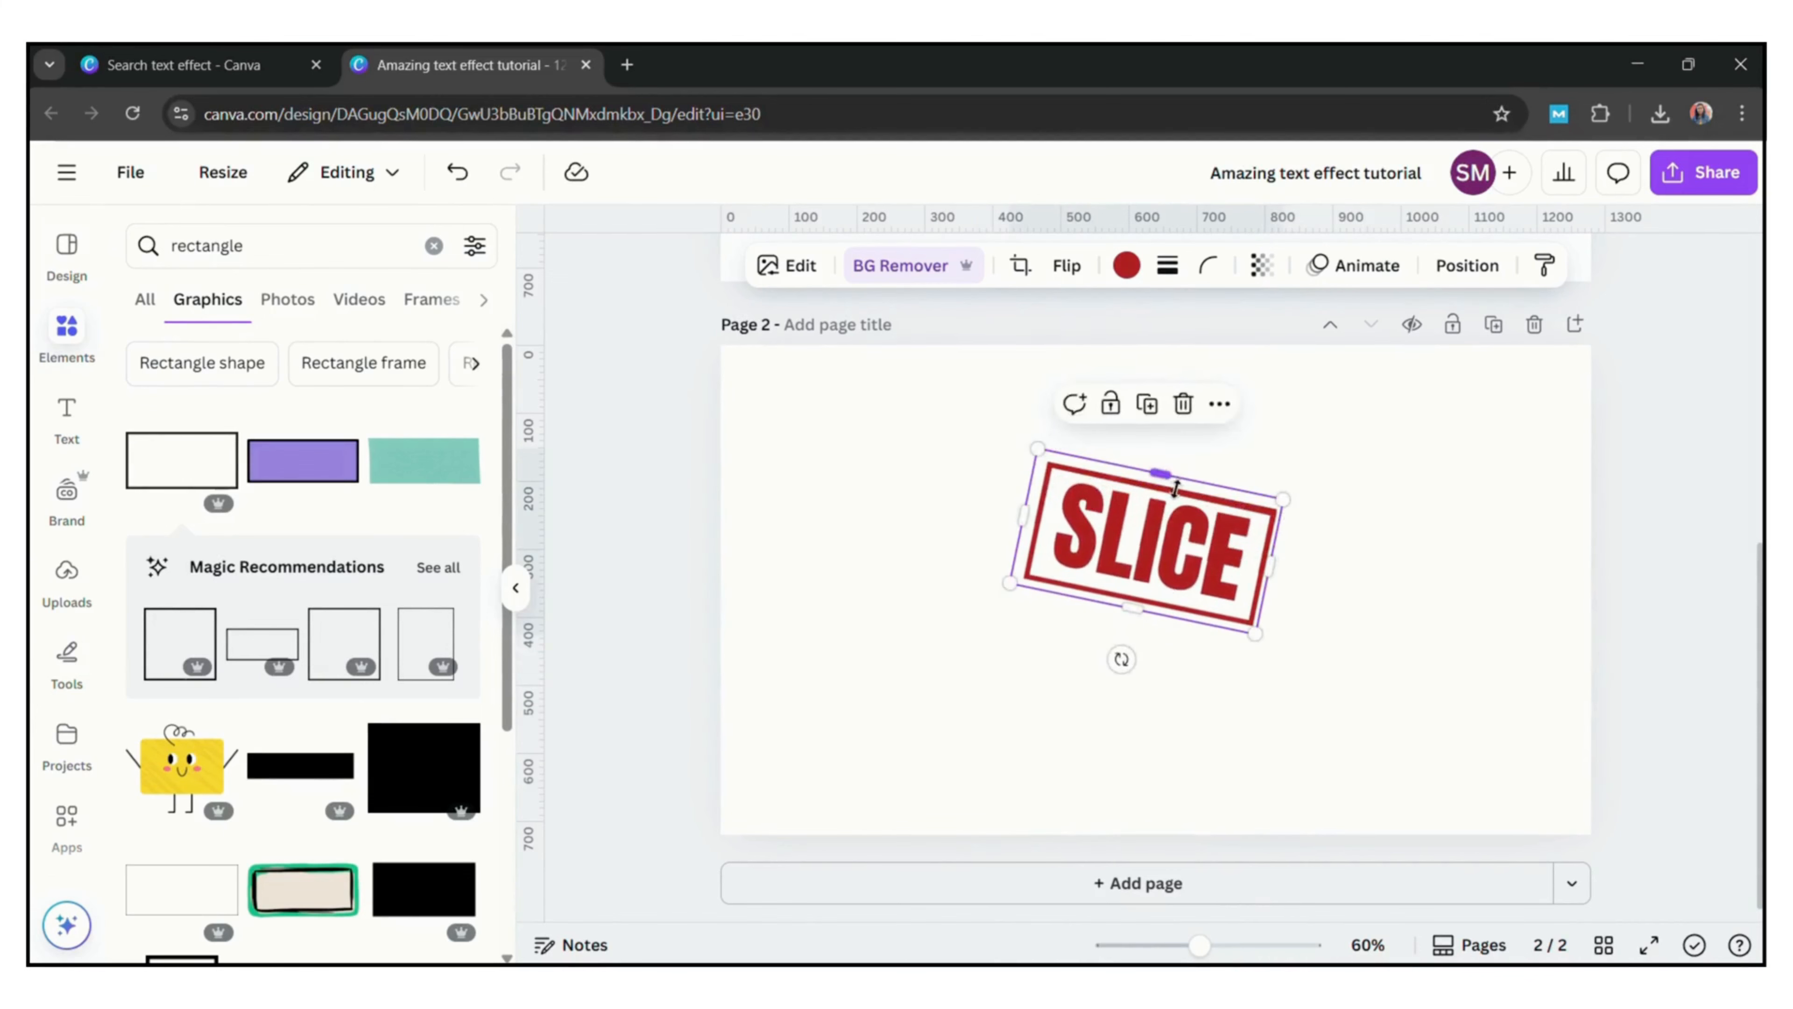
{"action": "left_click_drag", "start_coordinate": [1175, 488], "coordinate": [1134, 588]}
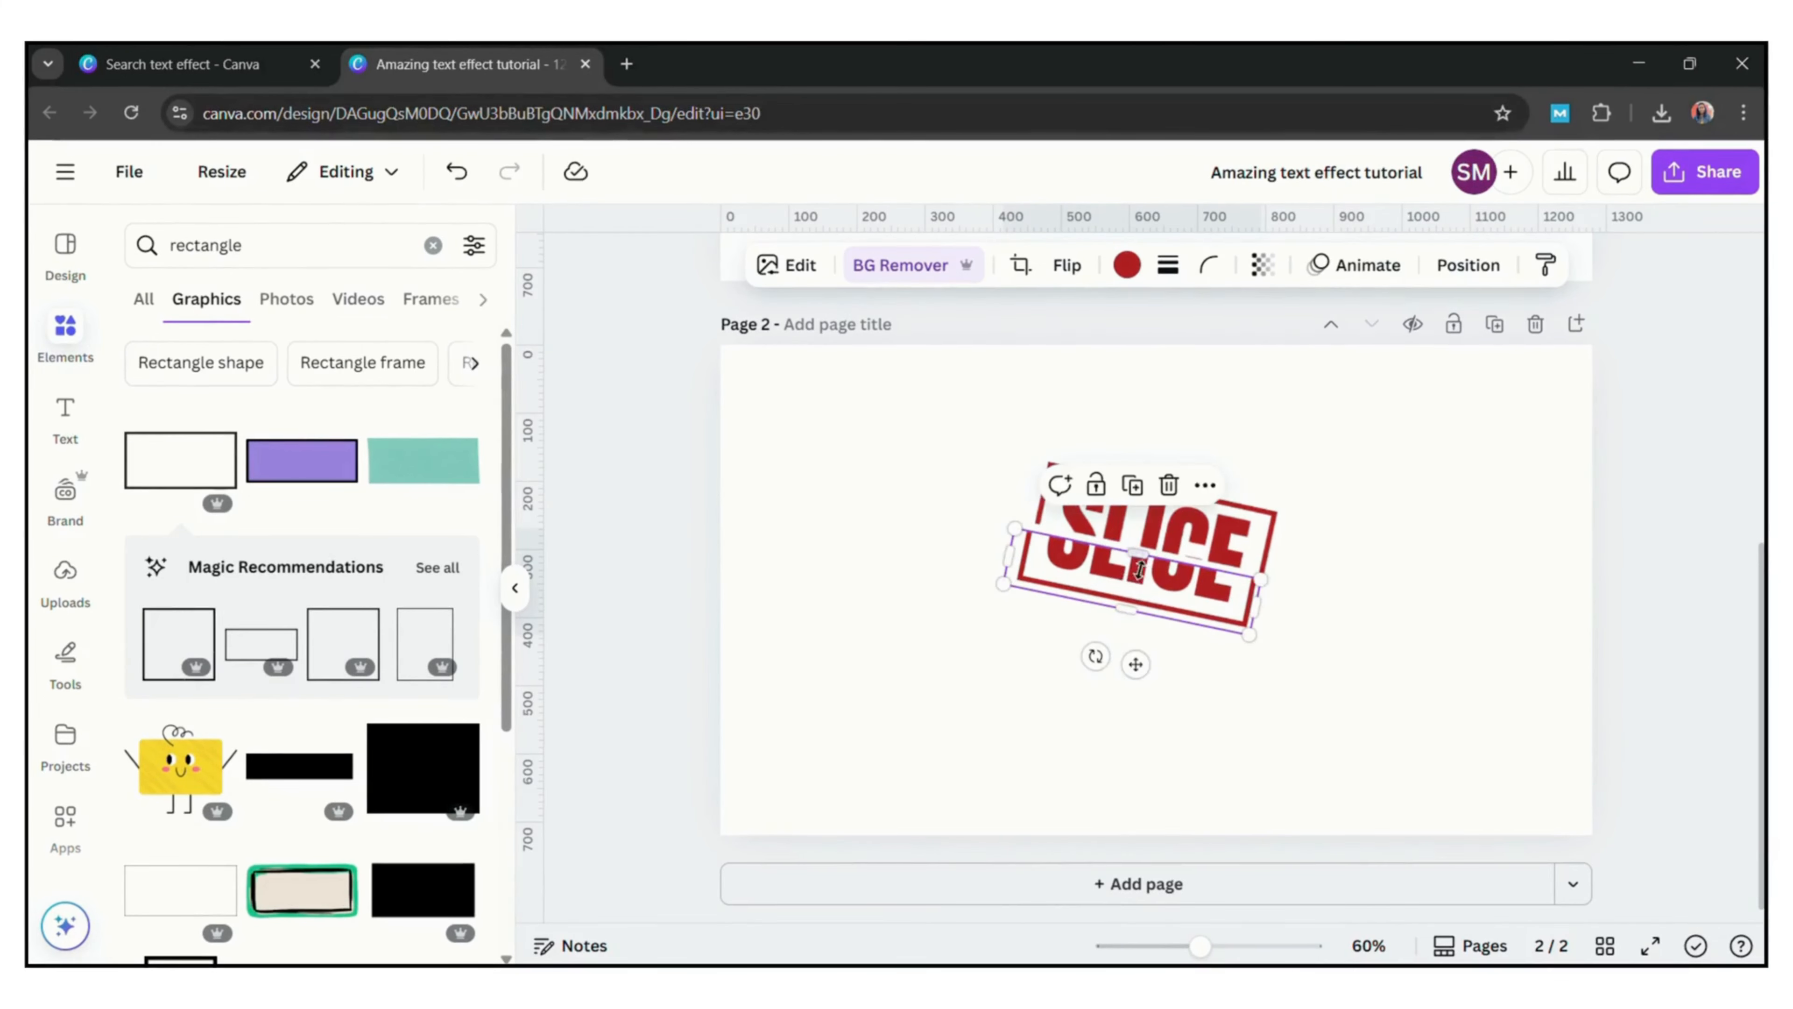
Search the graphics for "shadow" and add the first thin horizontal shadow over the sliced SLICE stamp.
{"action": "left_click", "coordinate": [293, 247]}
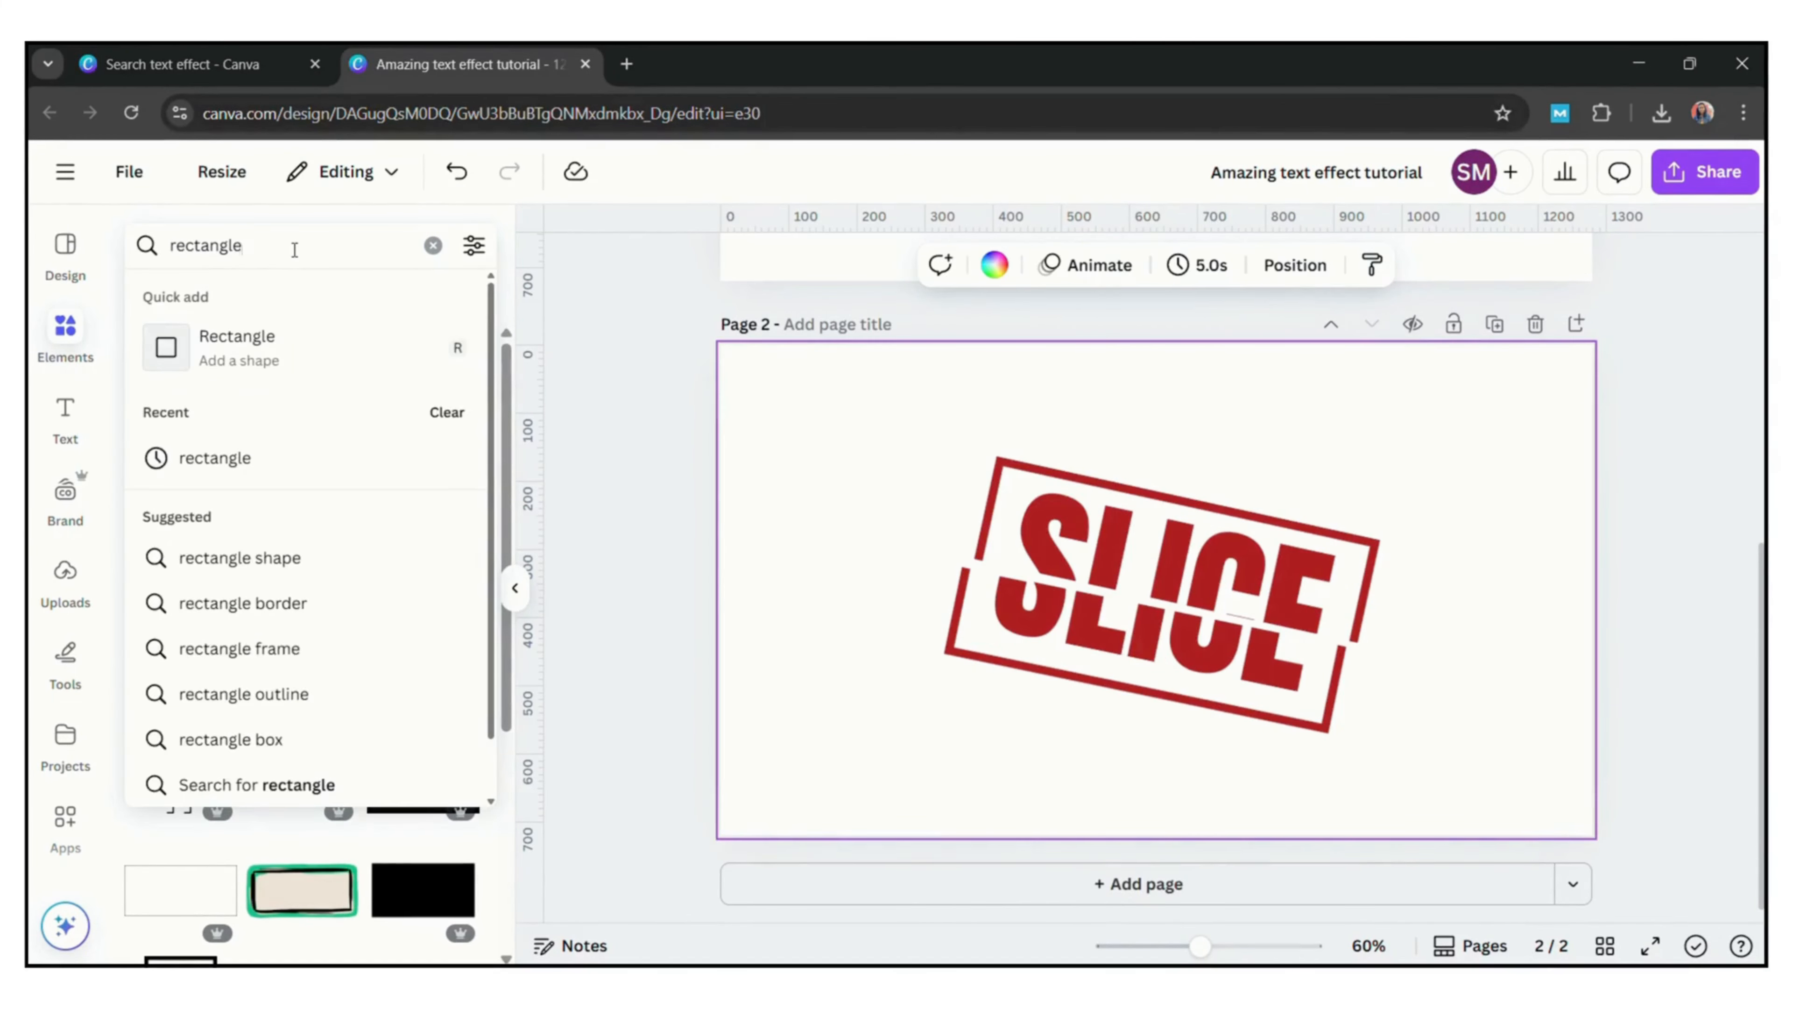
{"action": "type", "text": "rec"}
{"action": "key", "text": "BackSpace"}
{"action": "key", "text": "BackSpace"}
{"action": "key", "text": "BackSpace"}
{"action": "type", "text": "shadow"}
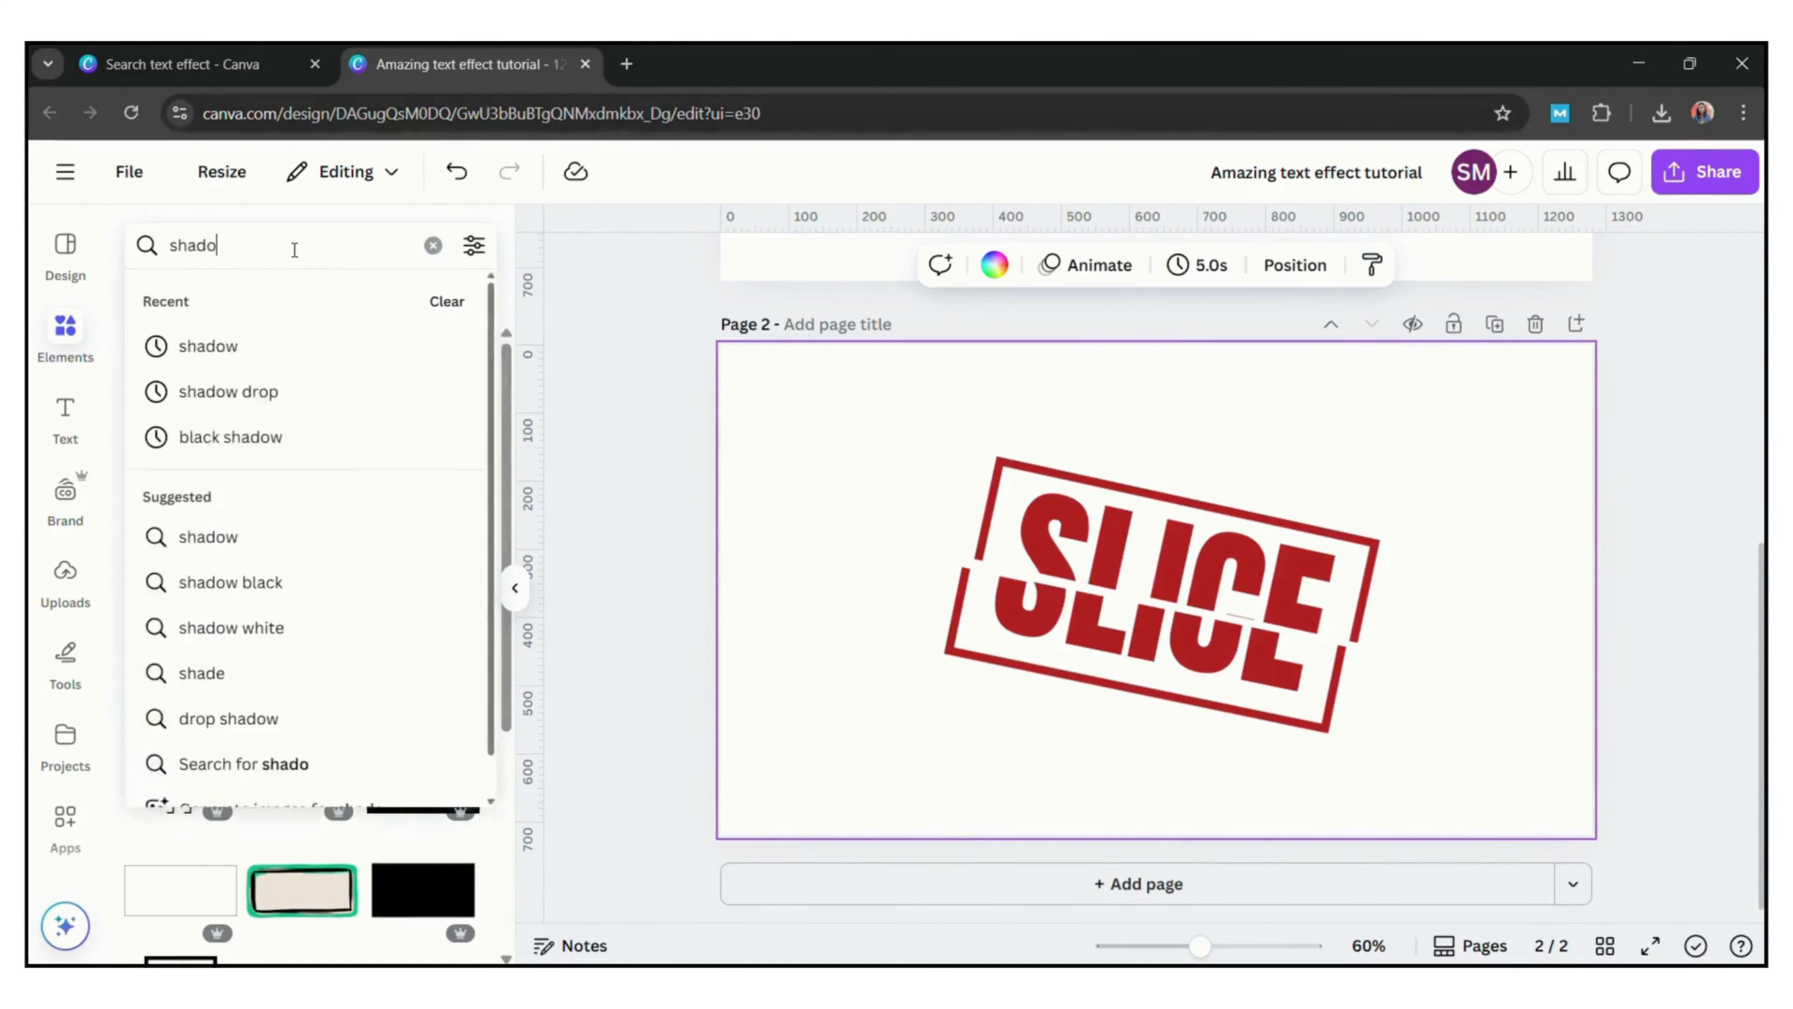
{"action": "key", "text": "Return"}
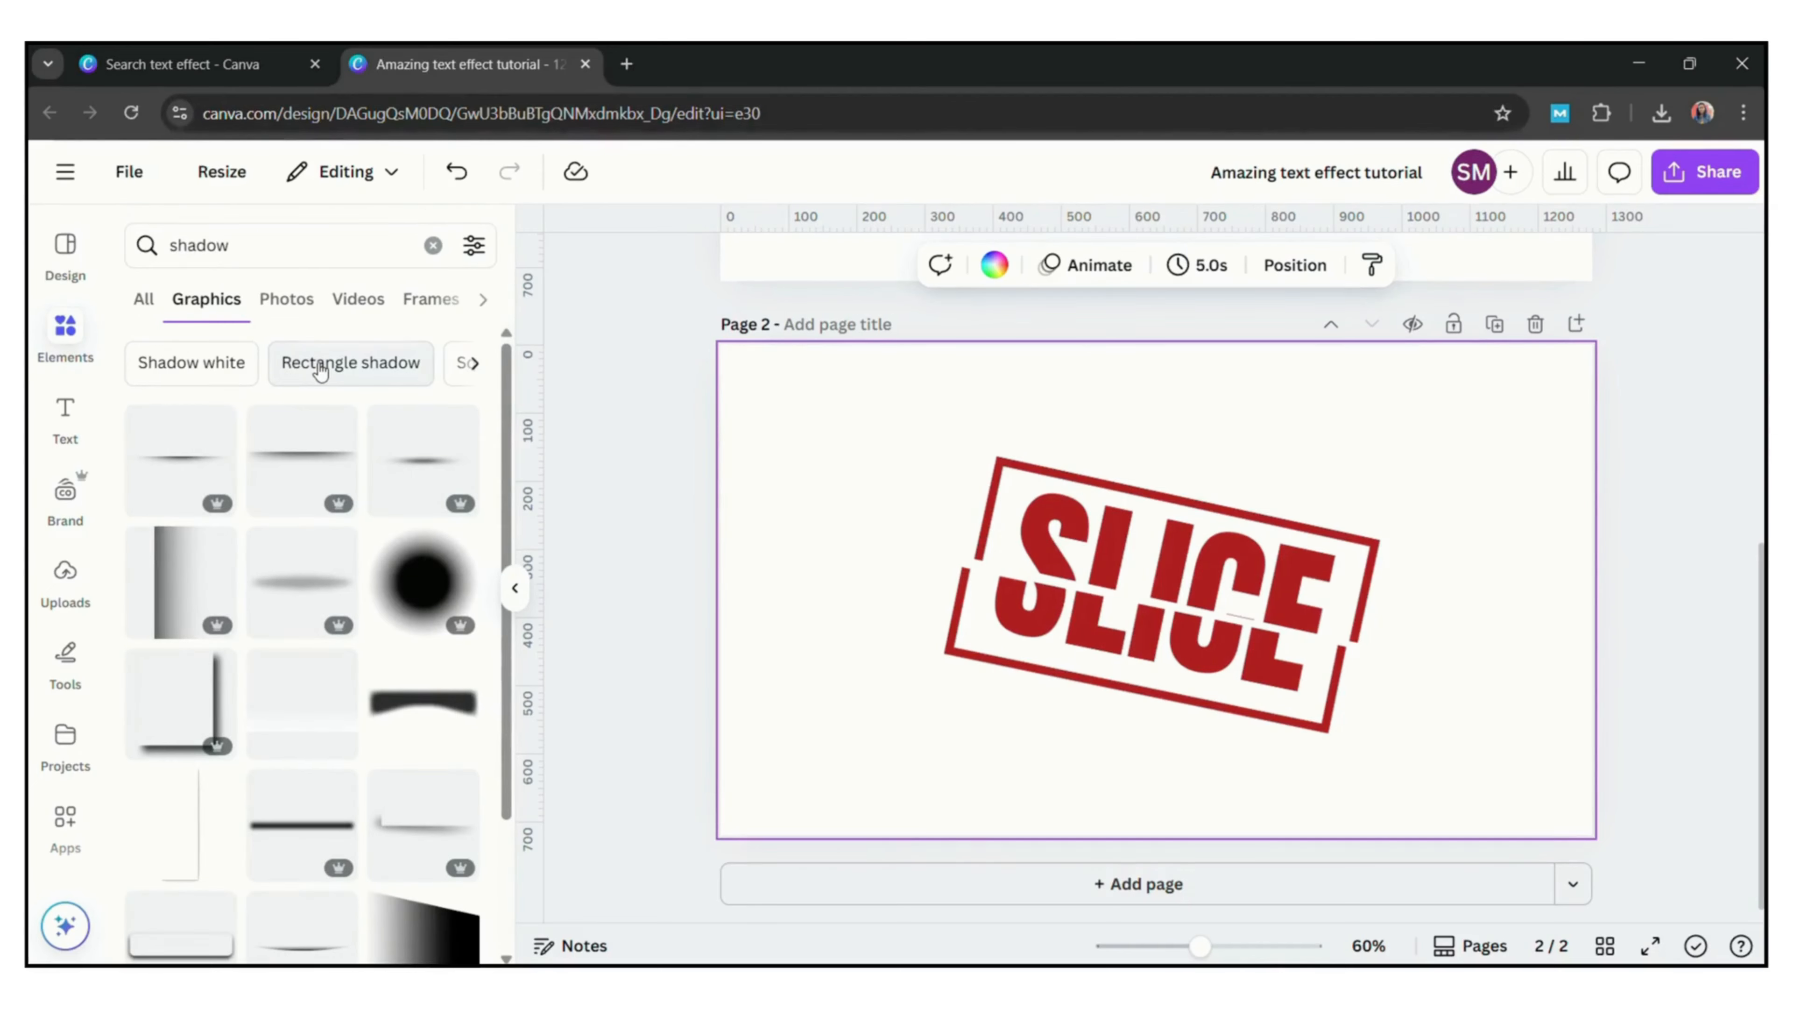
{"action": "left_click", "coordinate": [175, 479]}
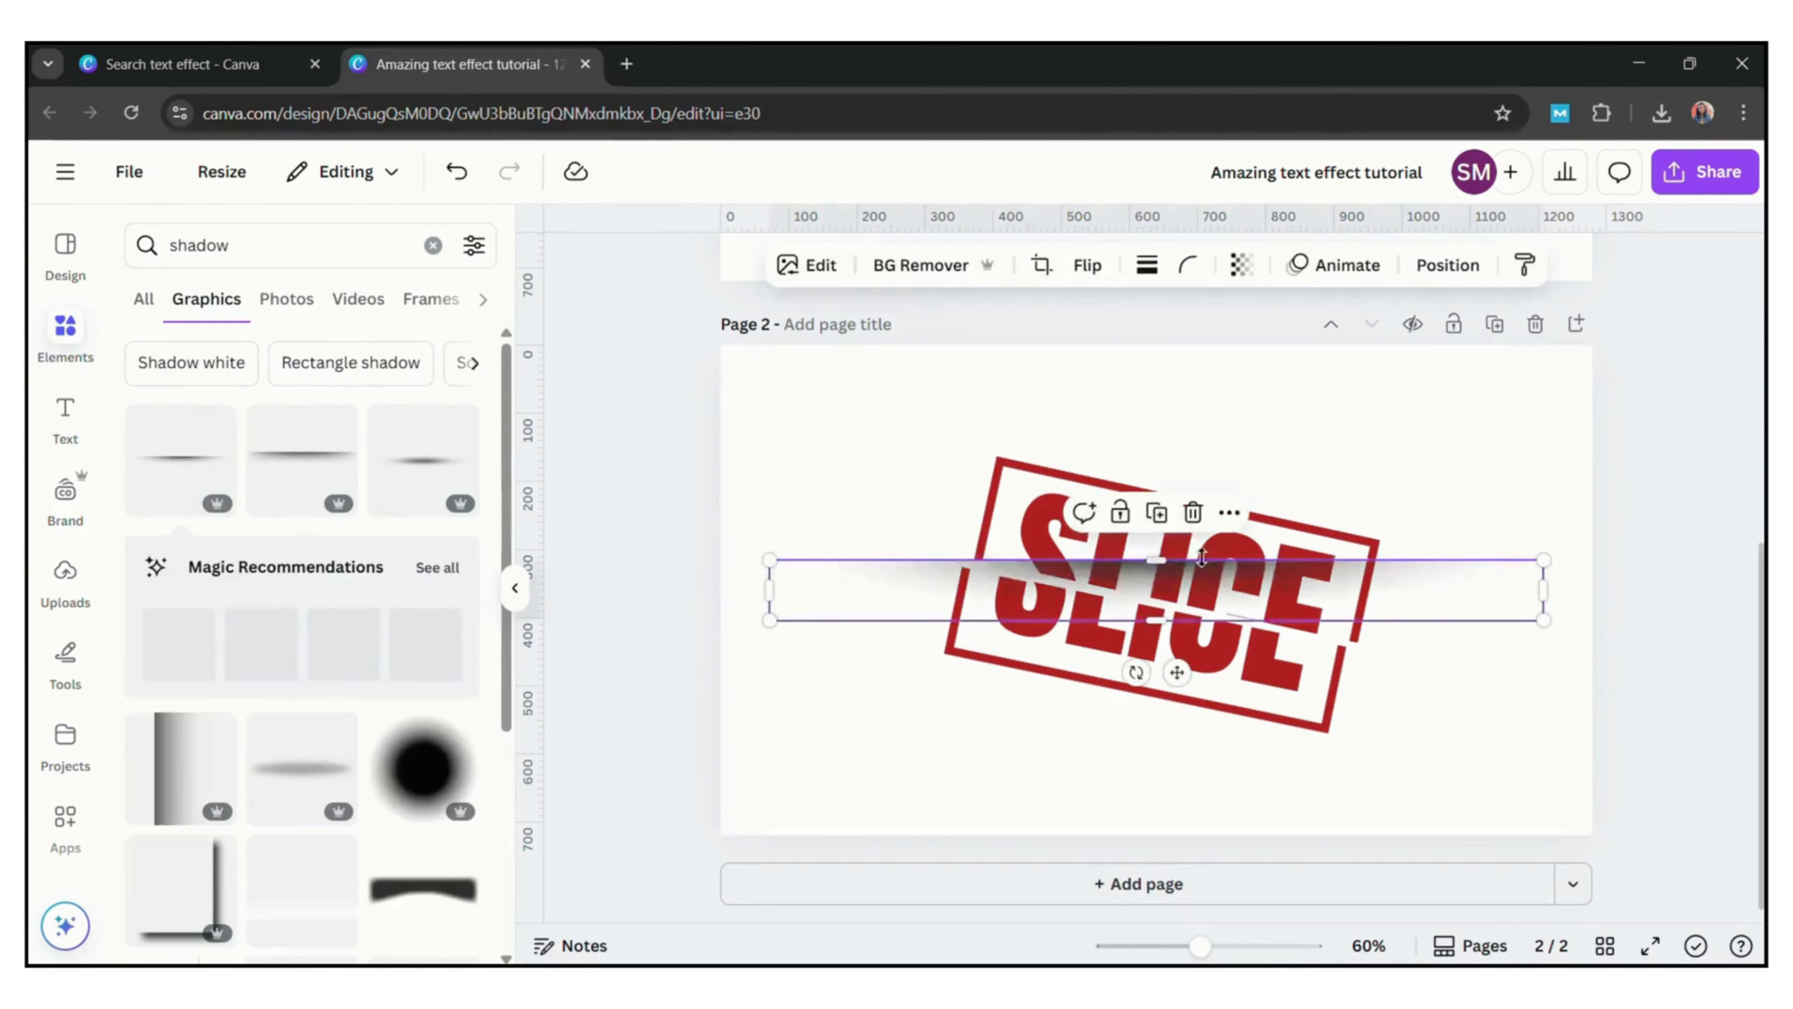
Reorder the page layers so the shadow sits between the upper and lower halves of the SLICE stamp.
{"action": "right_click", "coordinate": [1437, 597]}
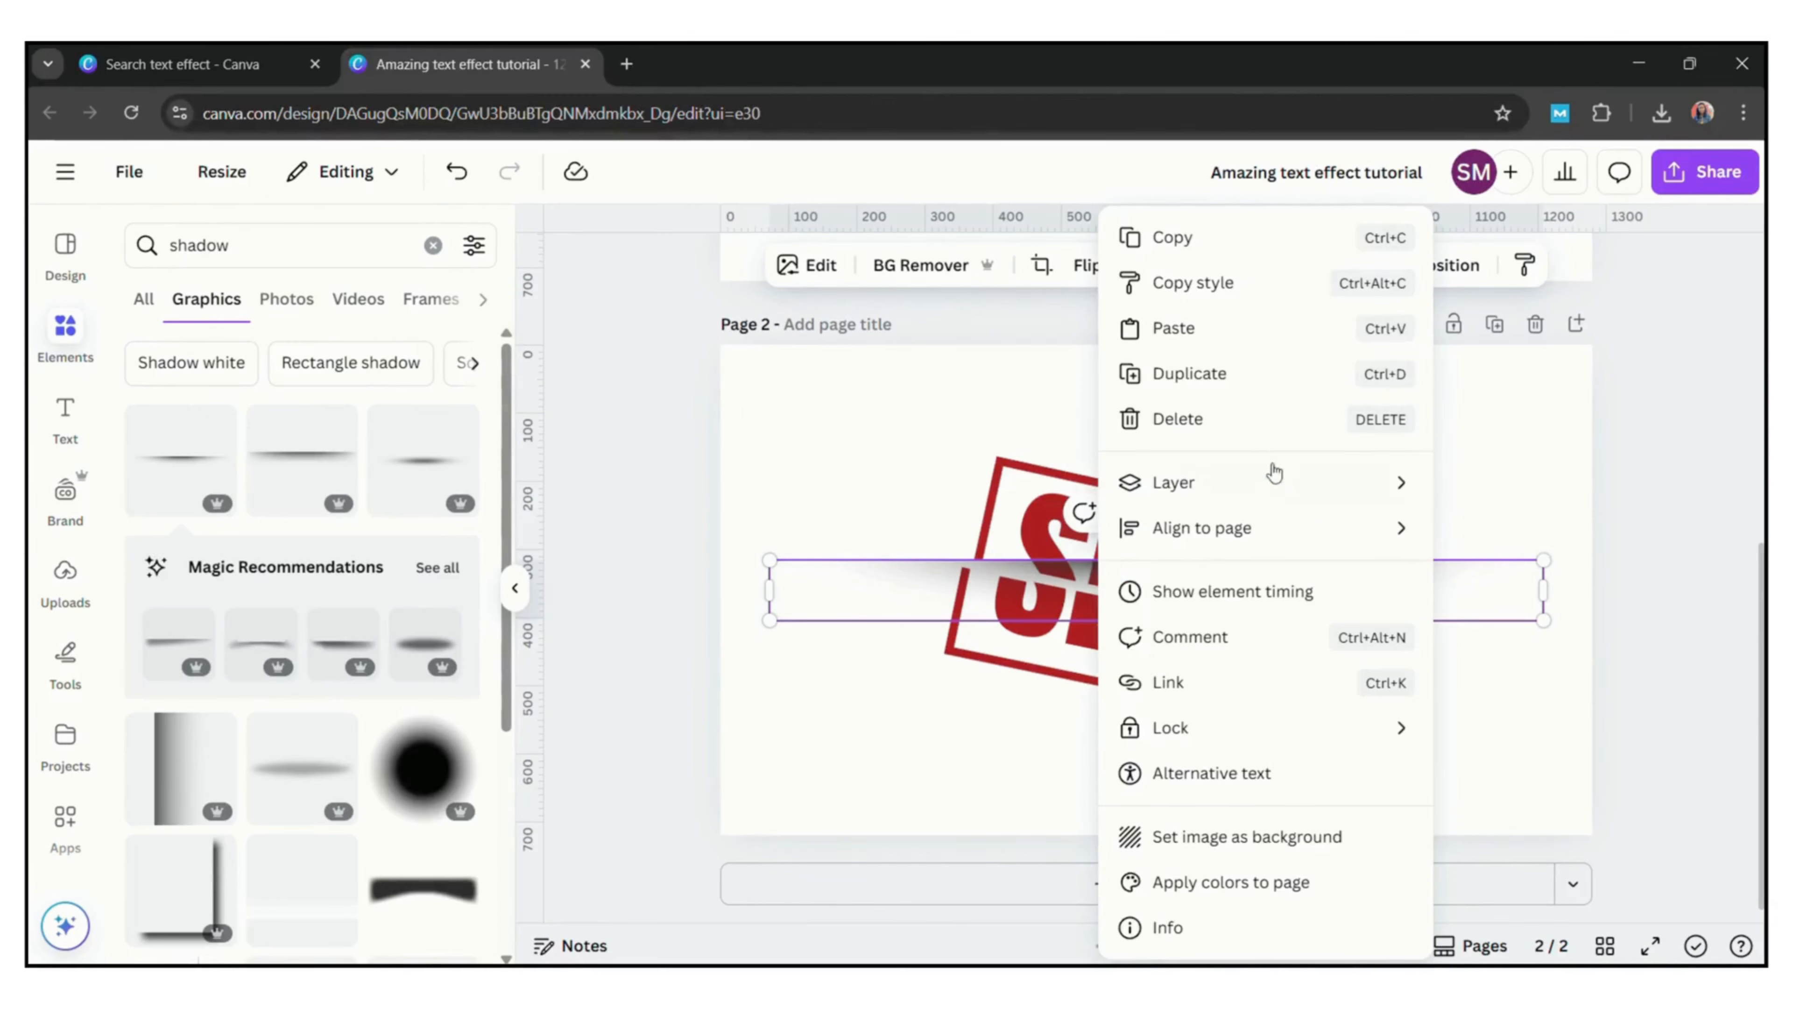
{"action": "mouse_move", "coordinate": [1267, 494]}
{"action": "left_click", "coordinate": [870, 682]}
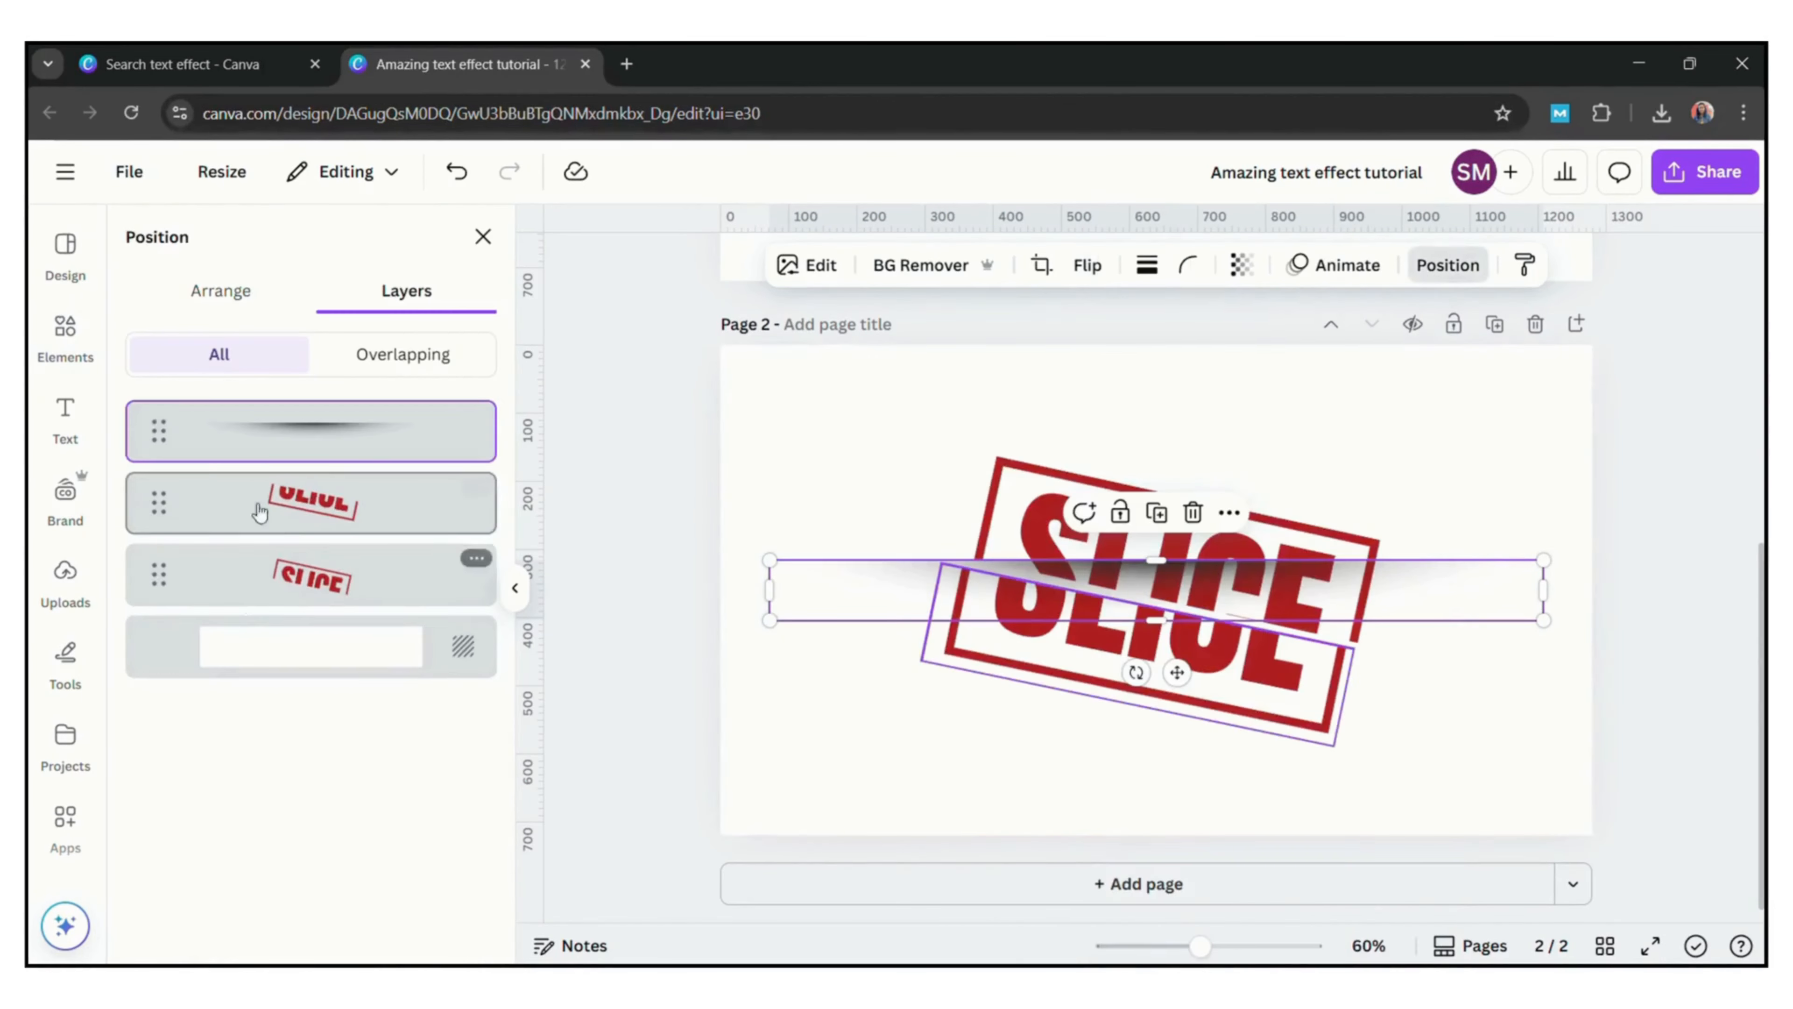
{"action": "left_click_drag", "start_coordinate": [348, 432], "coordinate": [381, 530]}
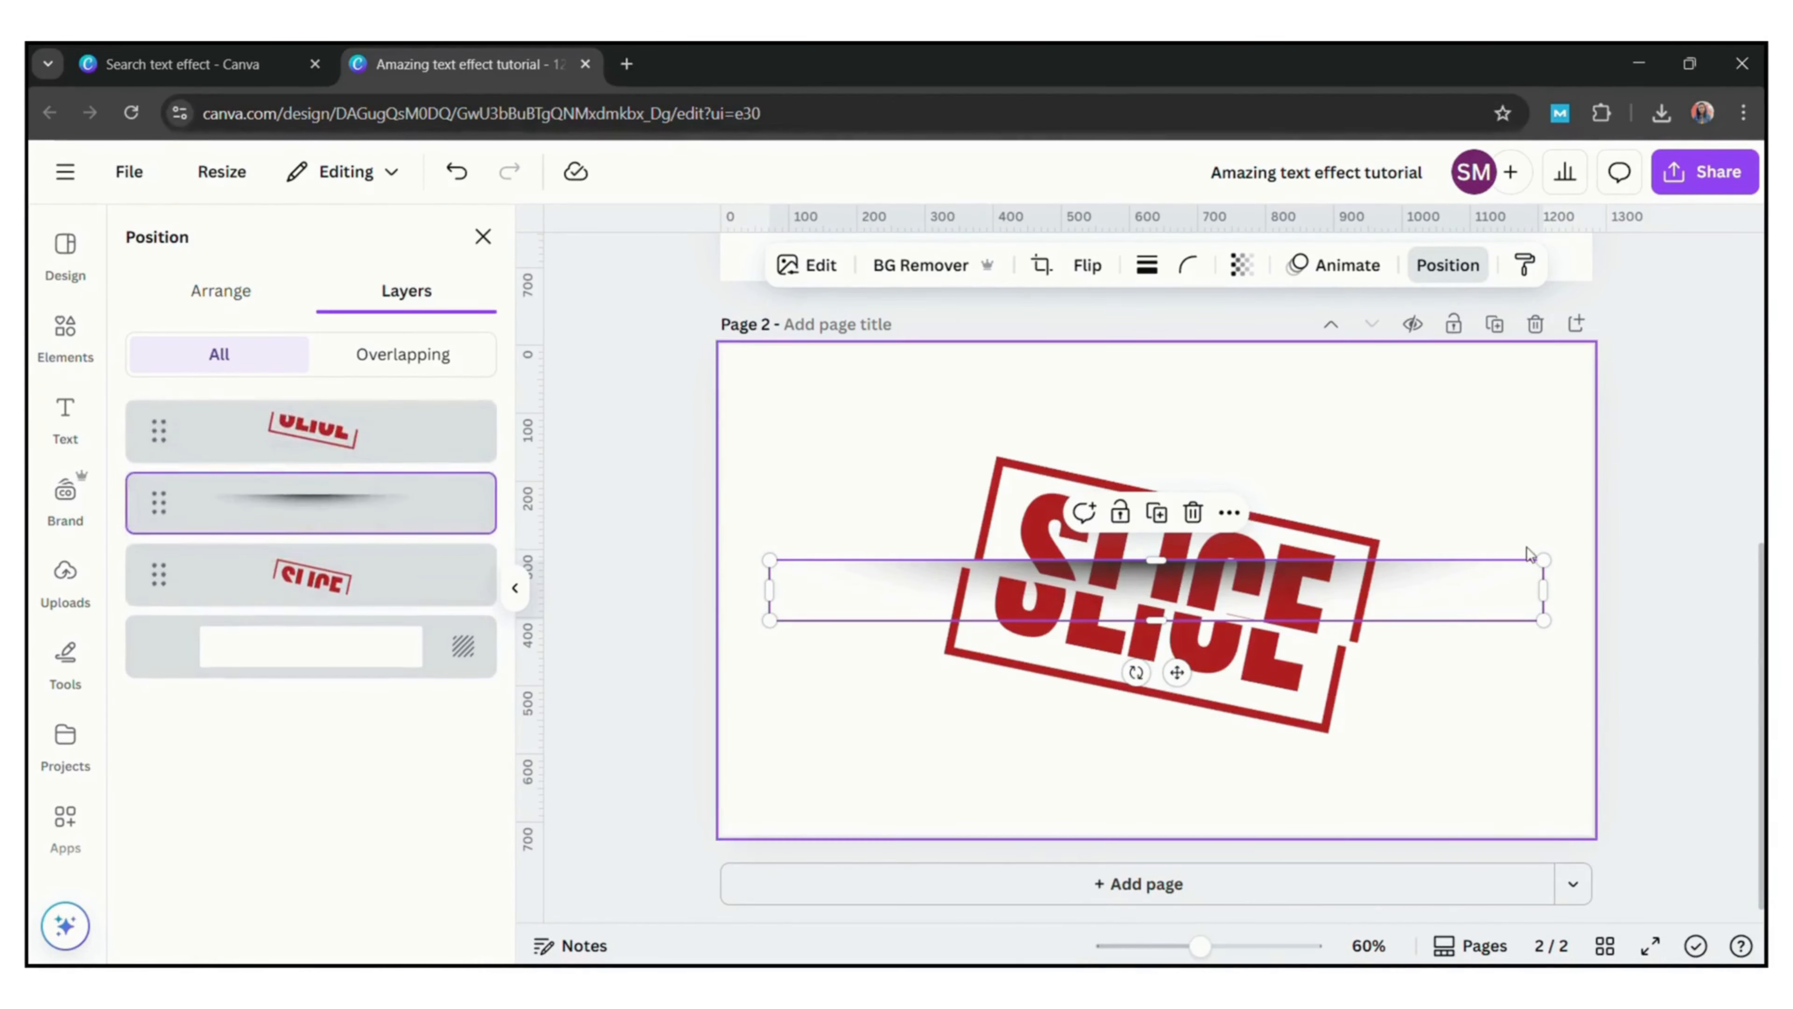
Shrink the shadow, rotate it to 12° and move it along the cut through the SLICE stamp.
{"action": "left_click_drag", "start_coordinate": [1557, 573], "coordinate": [1336, 582]}
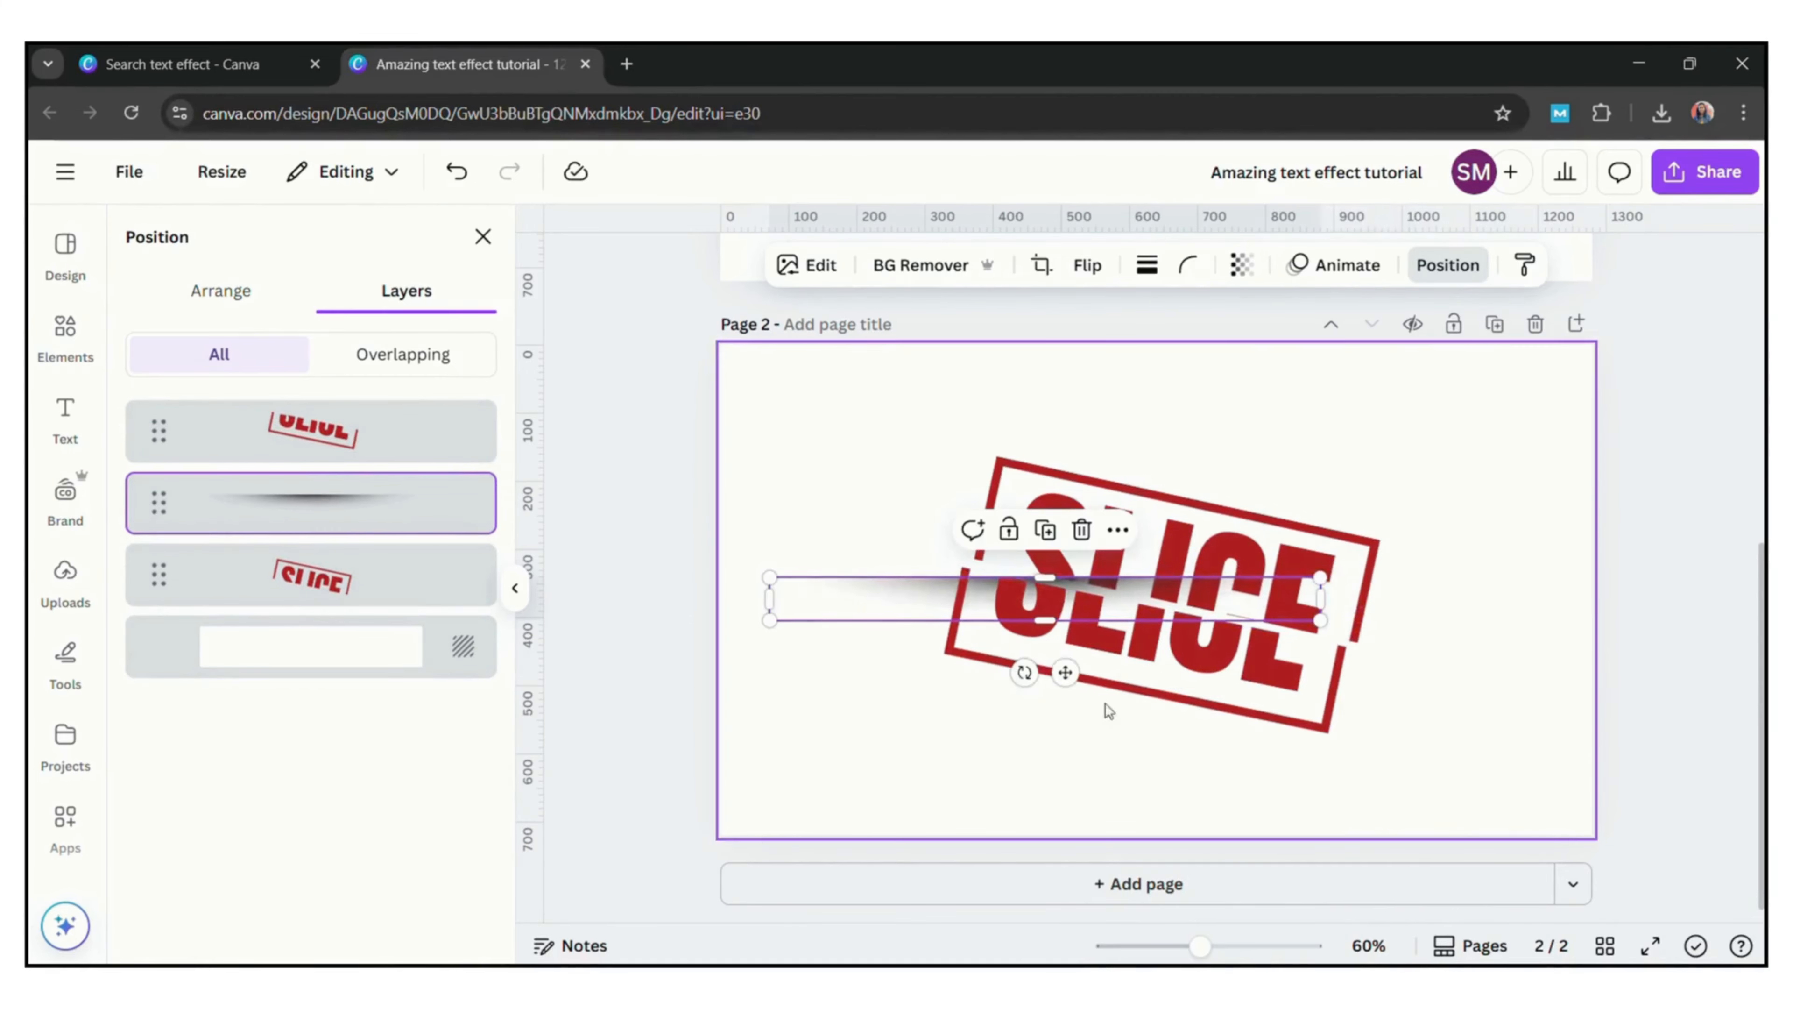
{"action": "left_click_drag", "start_coordinate": [1028, 672], "coordinate": [1006, 705]}
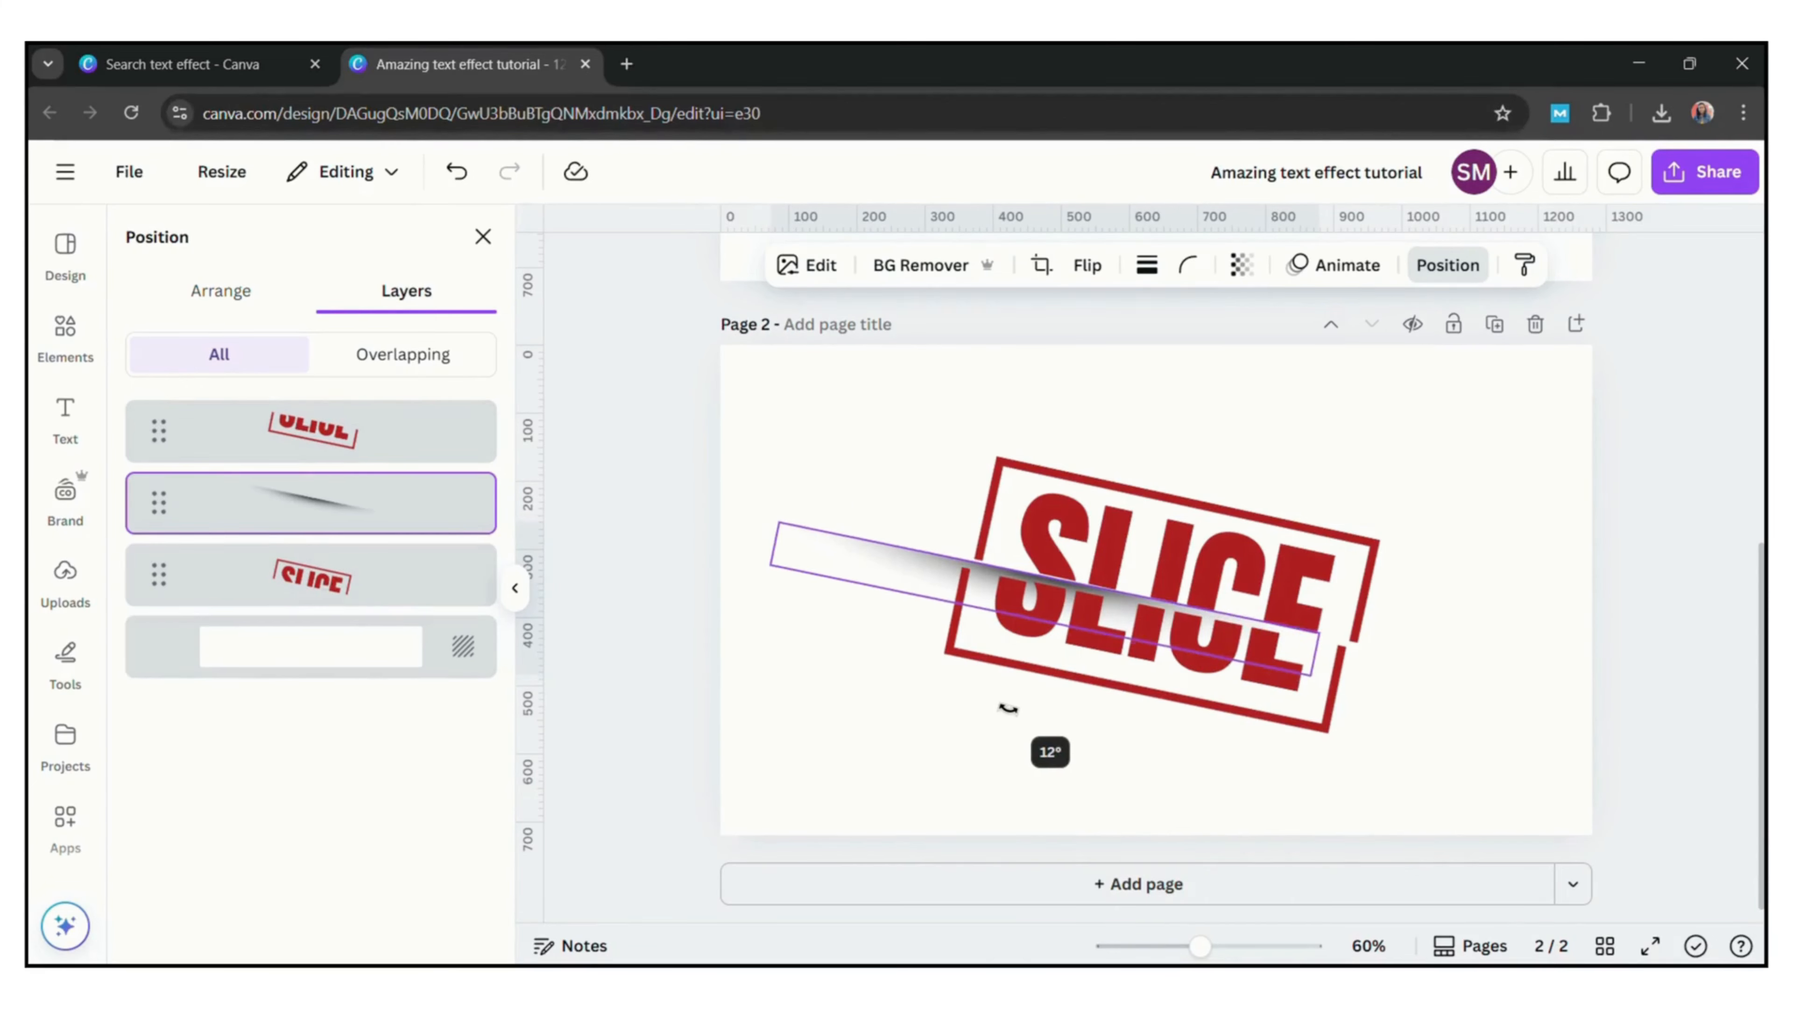
{"action": "left_click_drag", "start_coordinate": [1008, 707], "coordinate": [1008, 707]}
{"action": "left_click_drag", "start_coordinate": [941, 569], "coordinate": [1013, 596]}
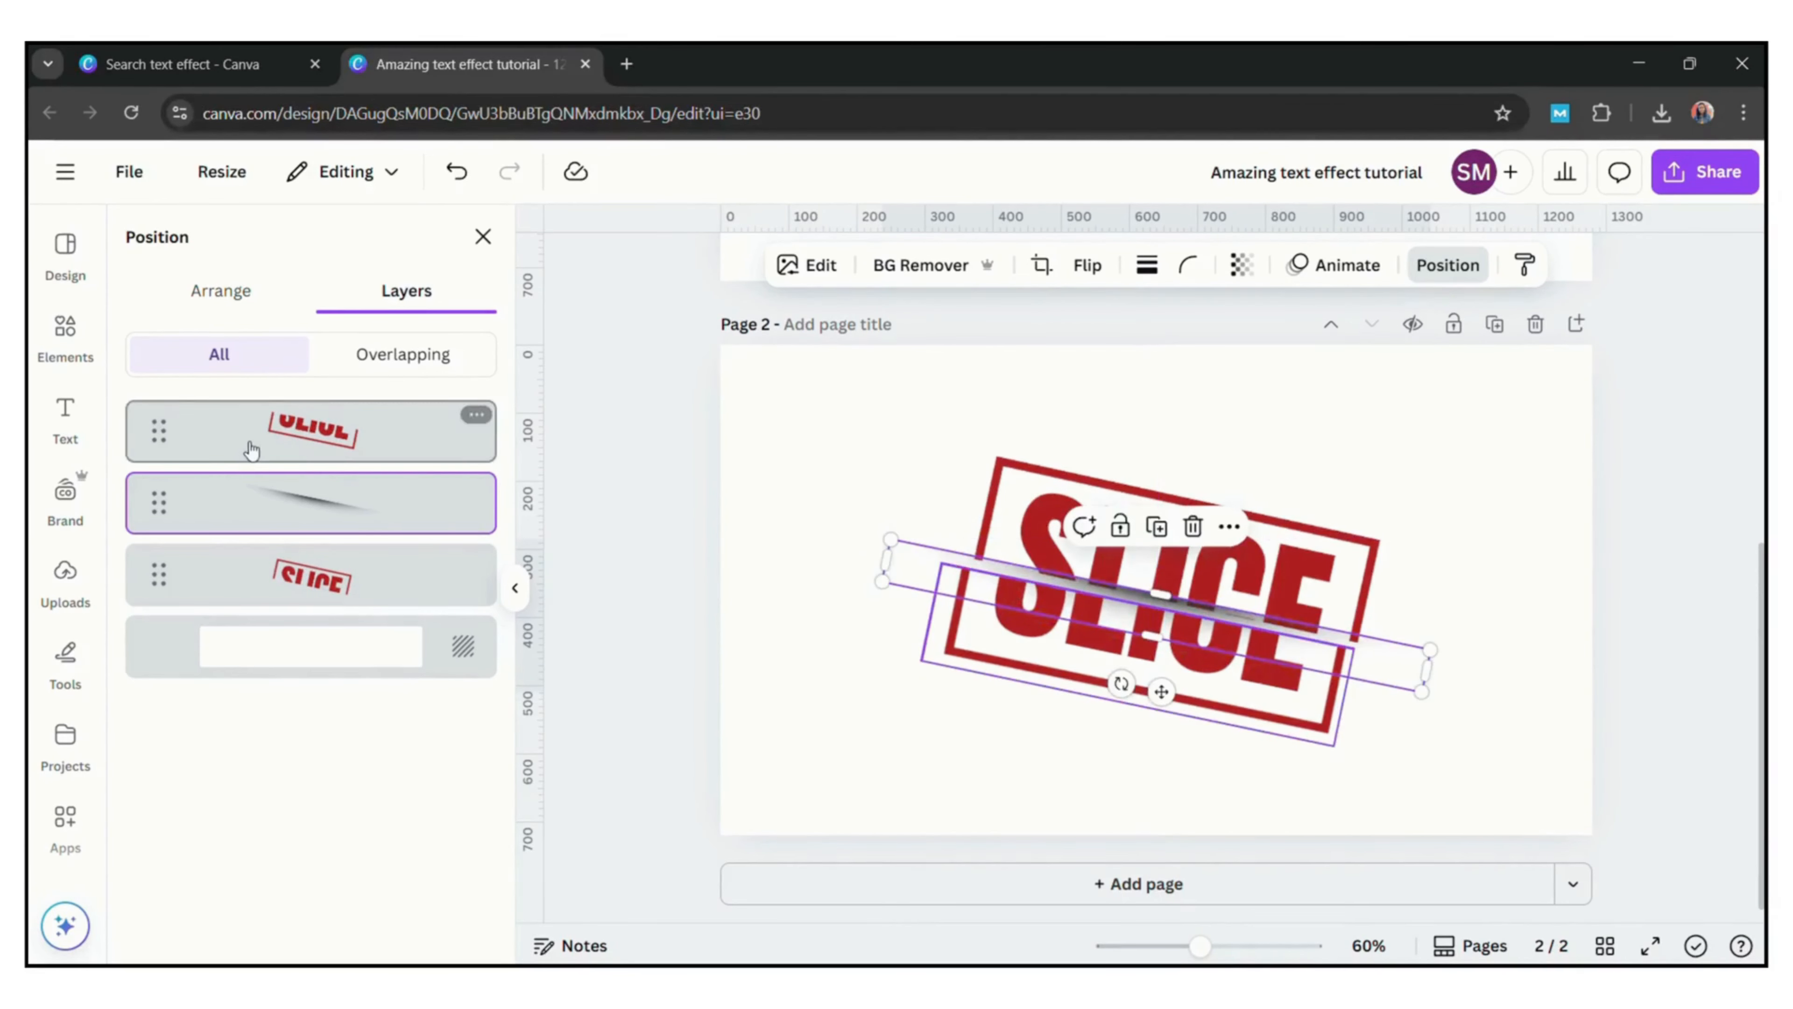
Move the shadow layer behind both SLICE halves and nudge the shadow into place along the cut.
{"action": "left_click_drag", "start_coordinate": [306, 498], "coordinate": [320, 611]}
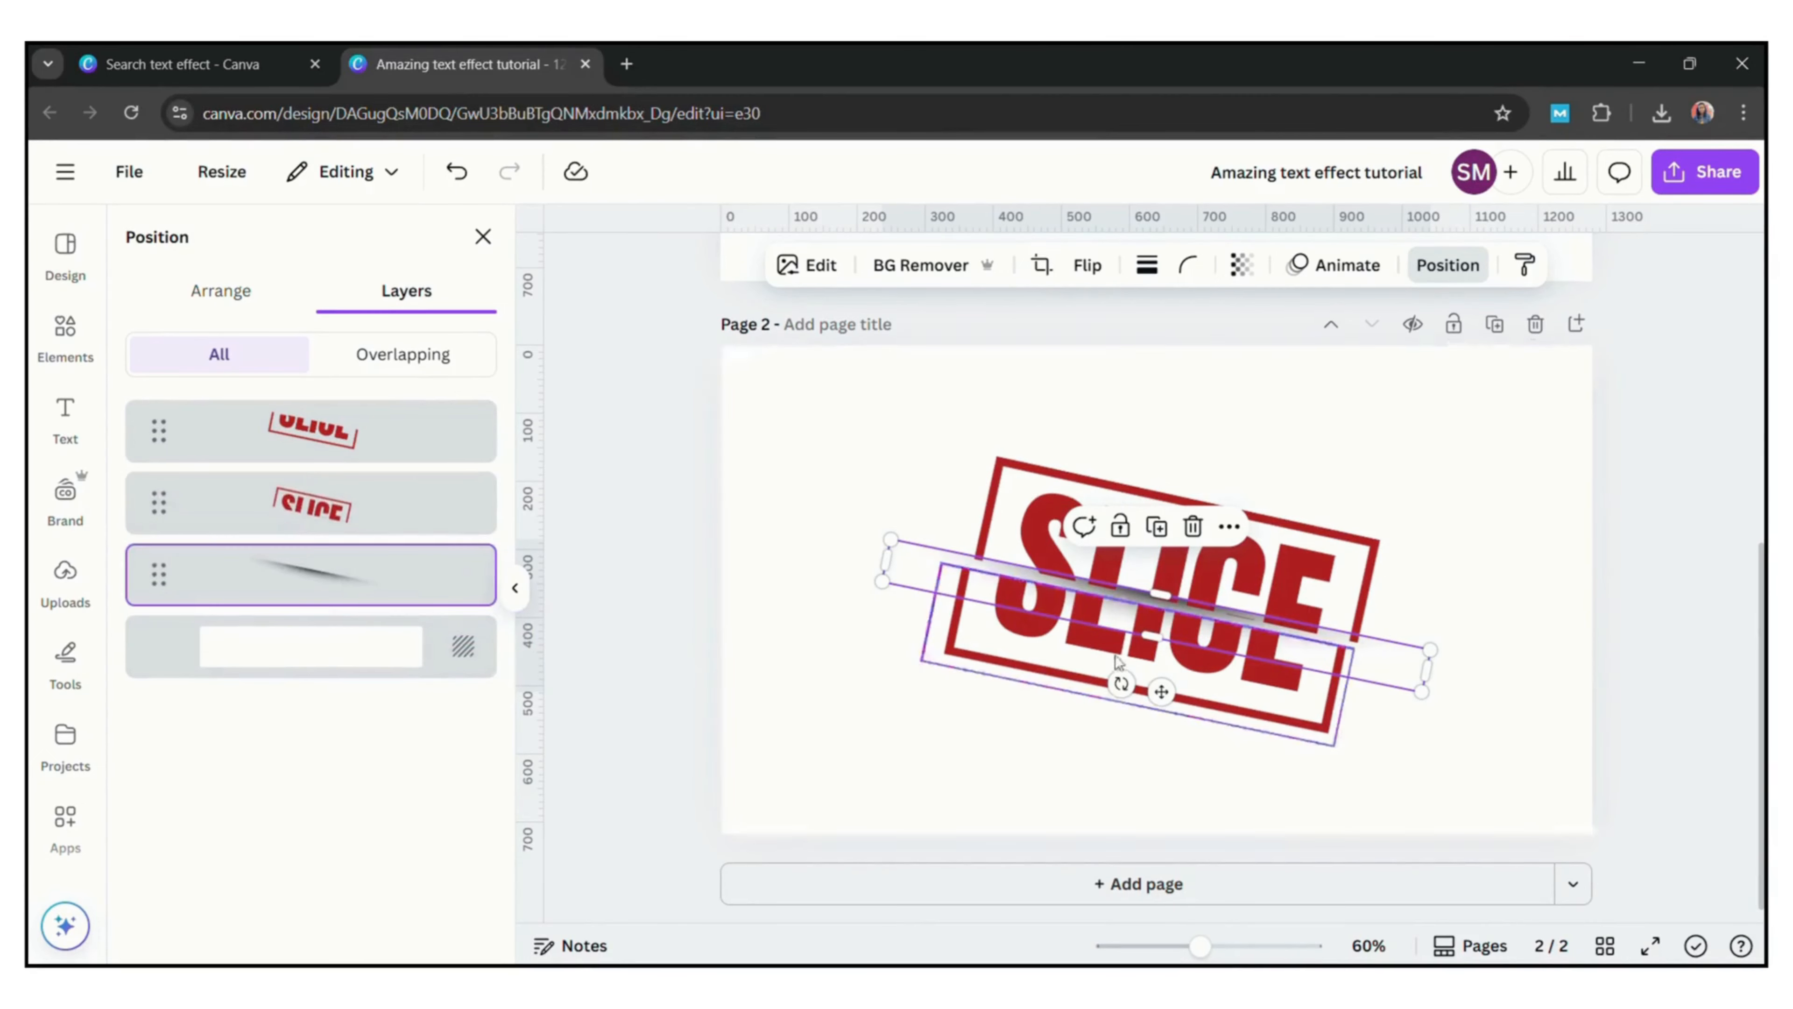
{"action": "mouse_move", "coordinate": [1389, 660]}
{"action": "left_mouse_down"}
{"action": "mouse_move", "coordinate": [1399, 643]}
{"action": "mouse_move", "coordinate": [1395, 658]}
{"action": "left_mouse_up"}
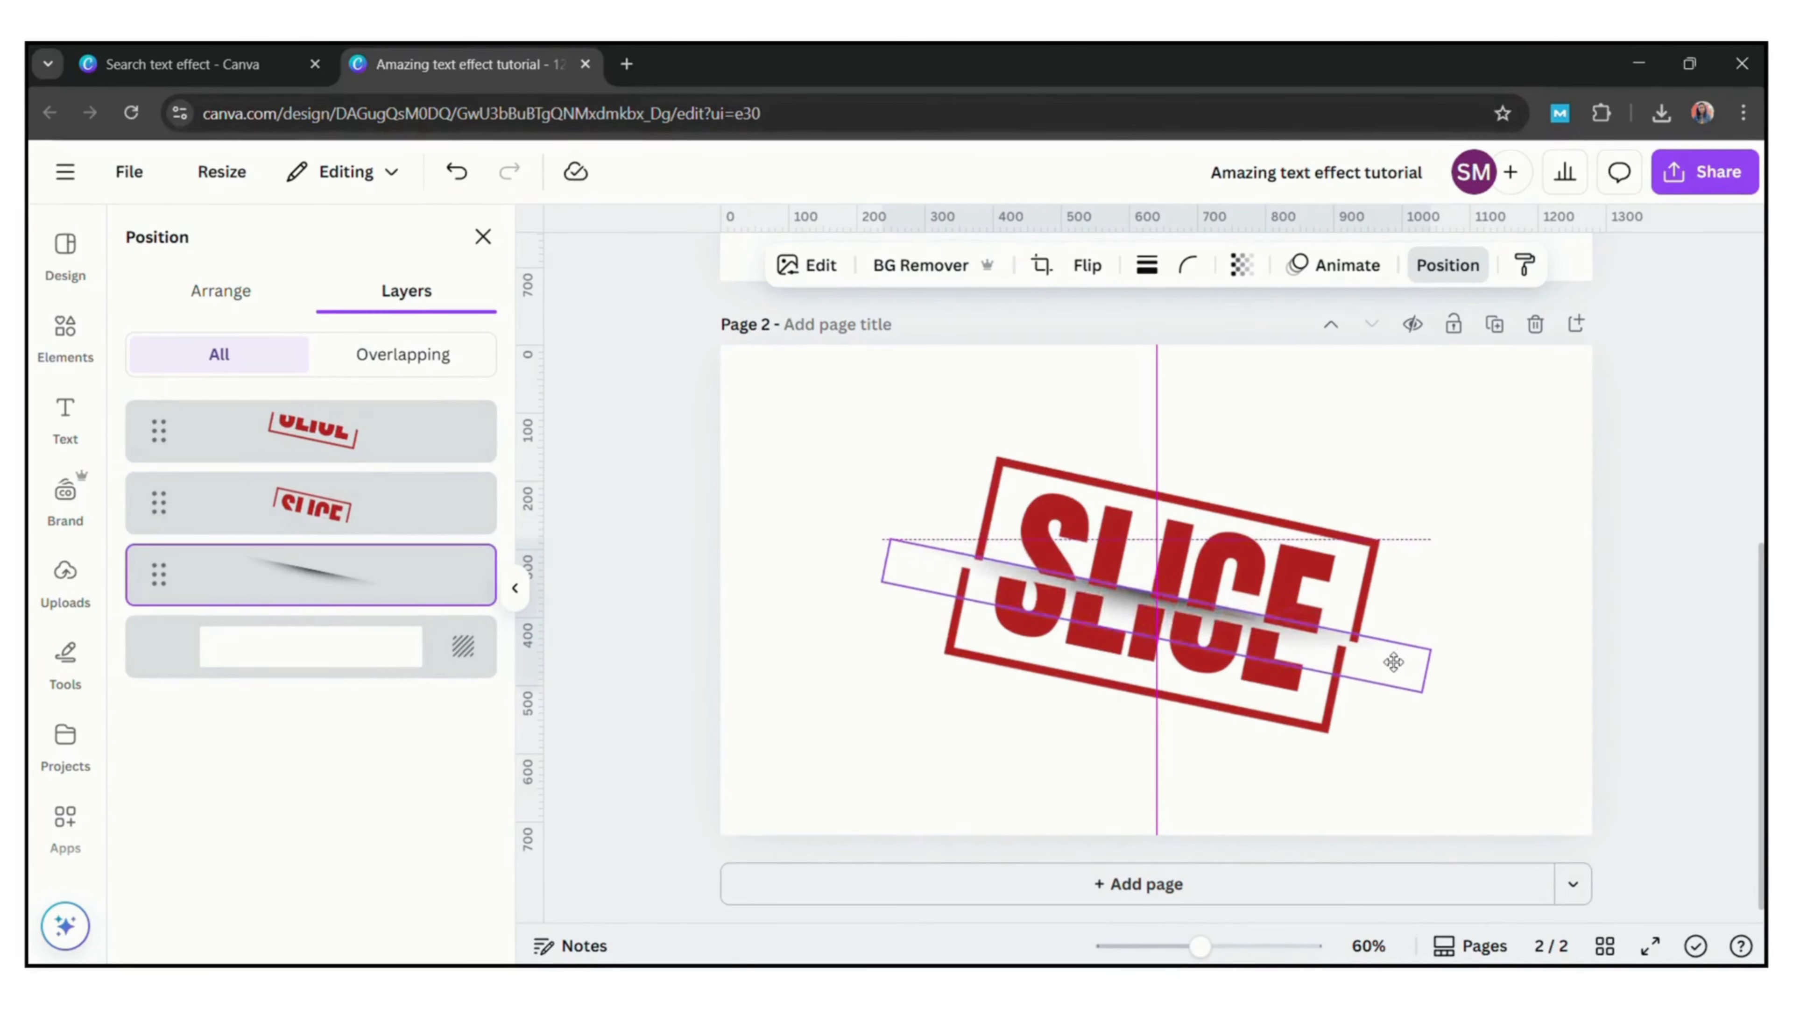
{"action": "left_click_drag", "start_coordinate": [1391, 664], "coordinate": [1391, 673]}
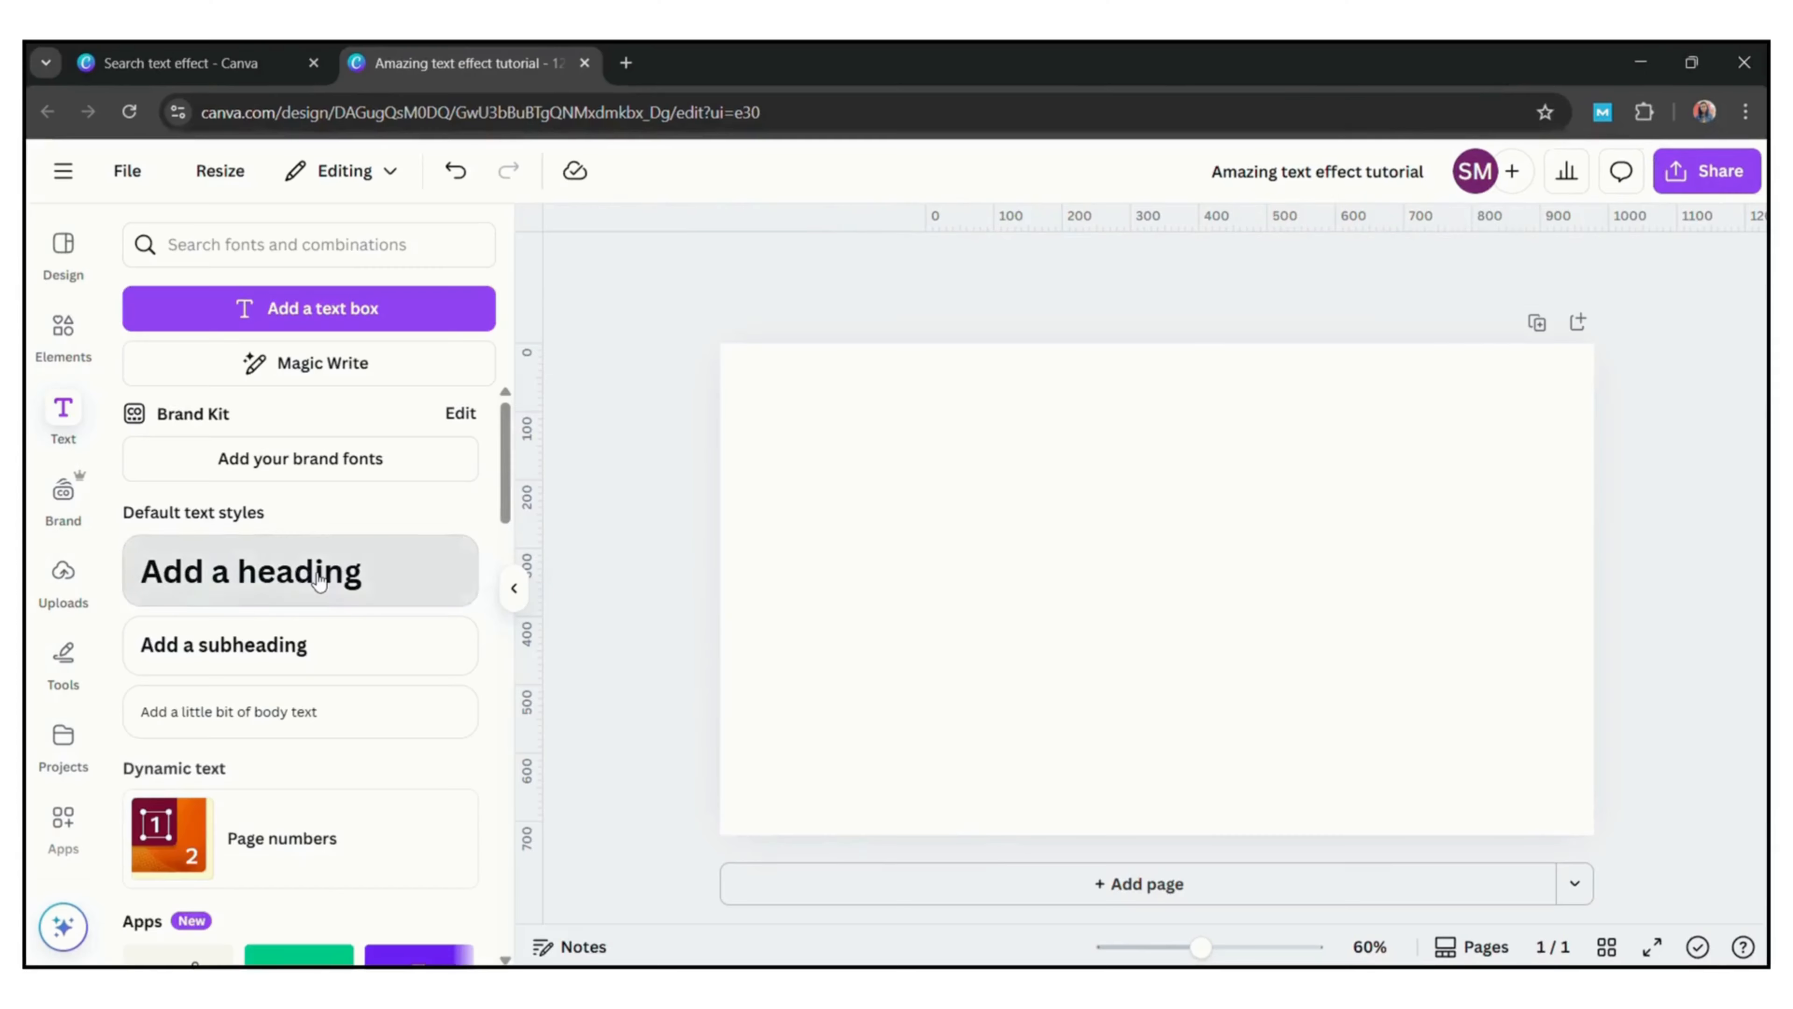
Add a heading reading "Spring" to the blank page and set its font to Ahsing.
{"action": "left_click", "coordinate": [316, 575]}
{"action": "type", "text": "Sprin"}
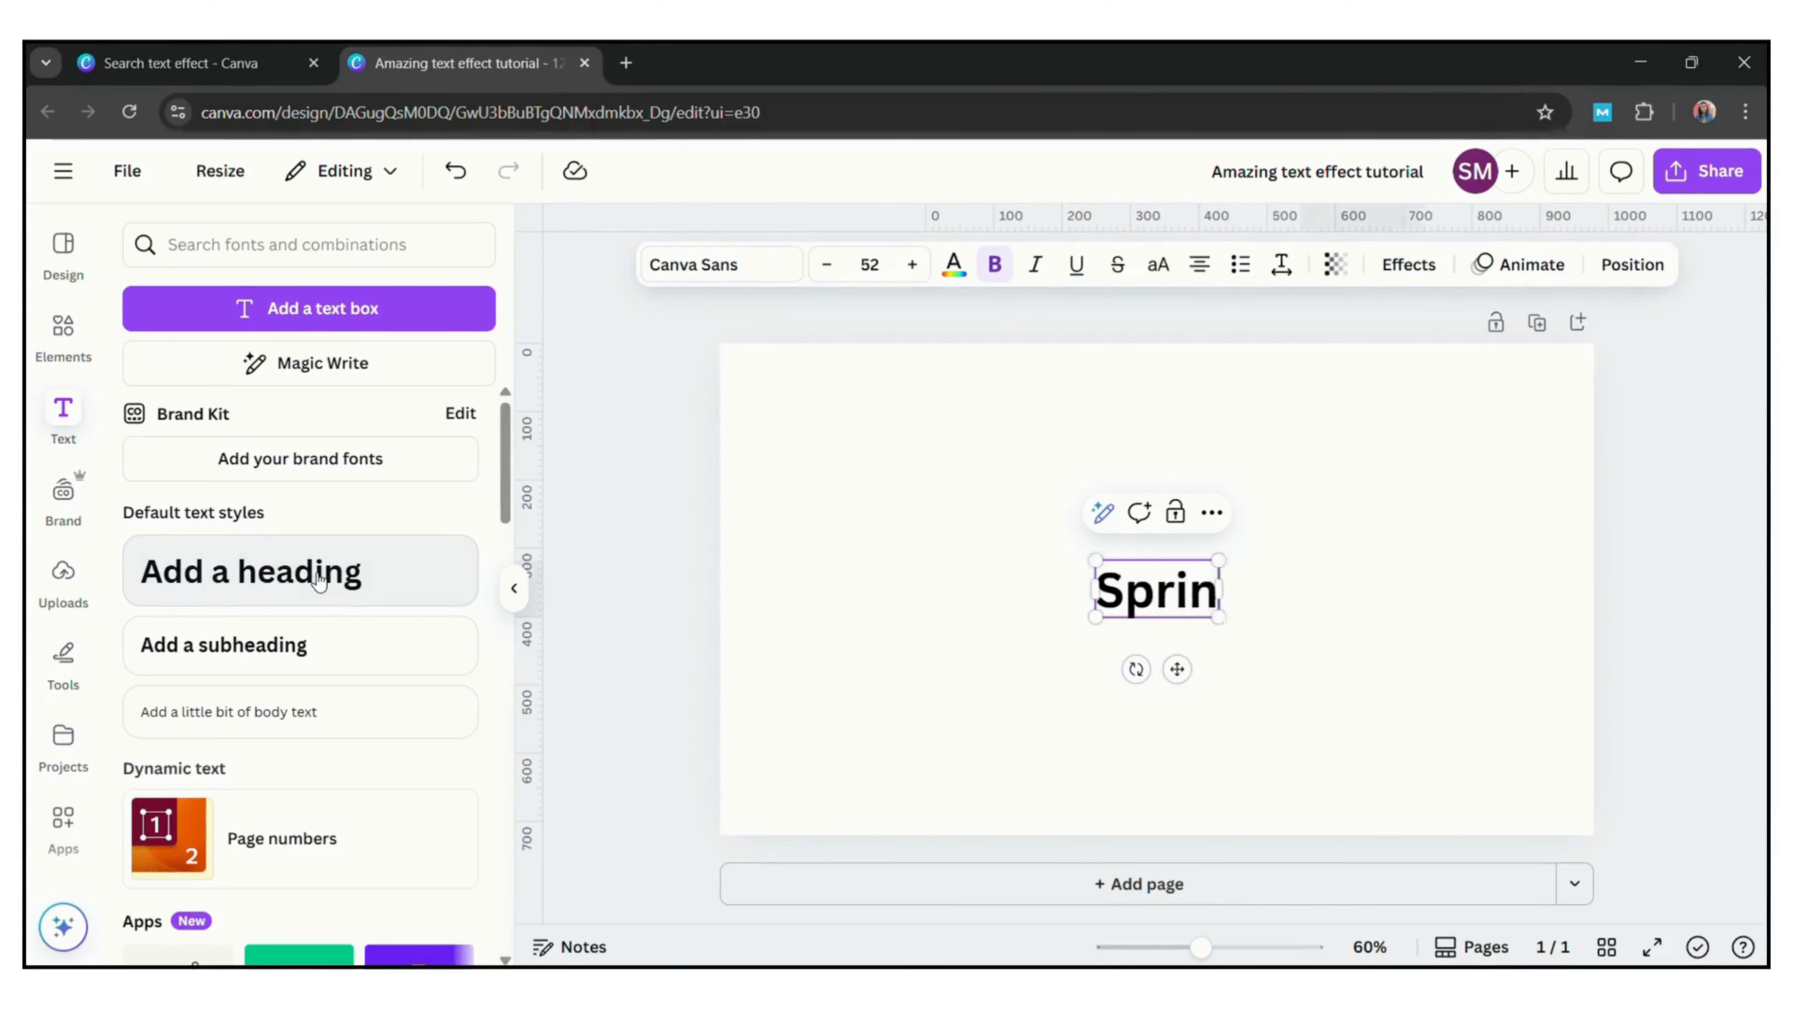
{"action": "type", "text": "g"}
{"action": "left_click", "coordinate": [731, 269]}
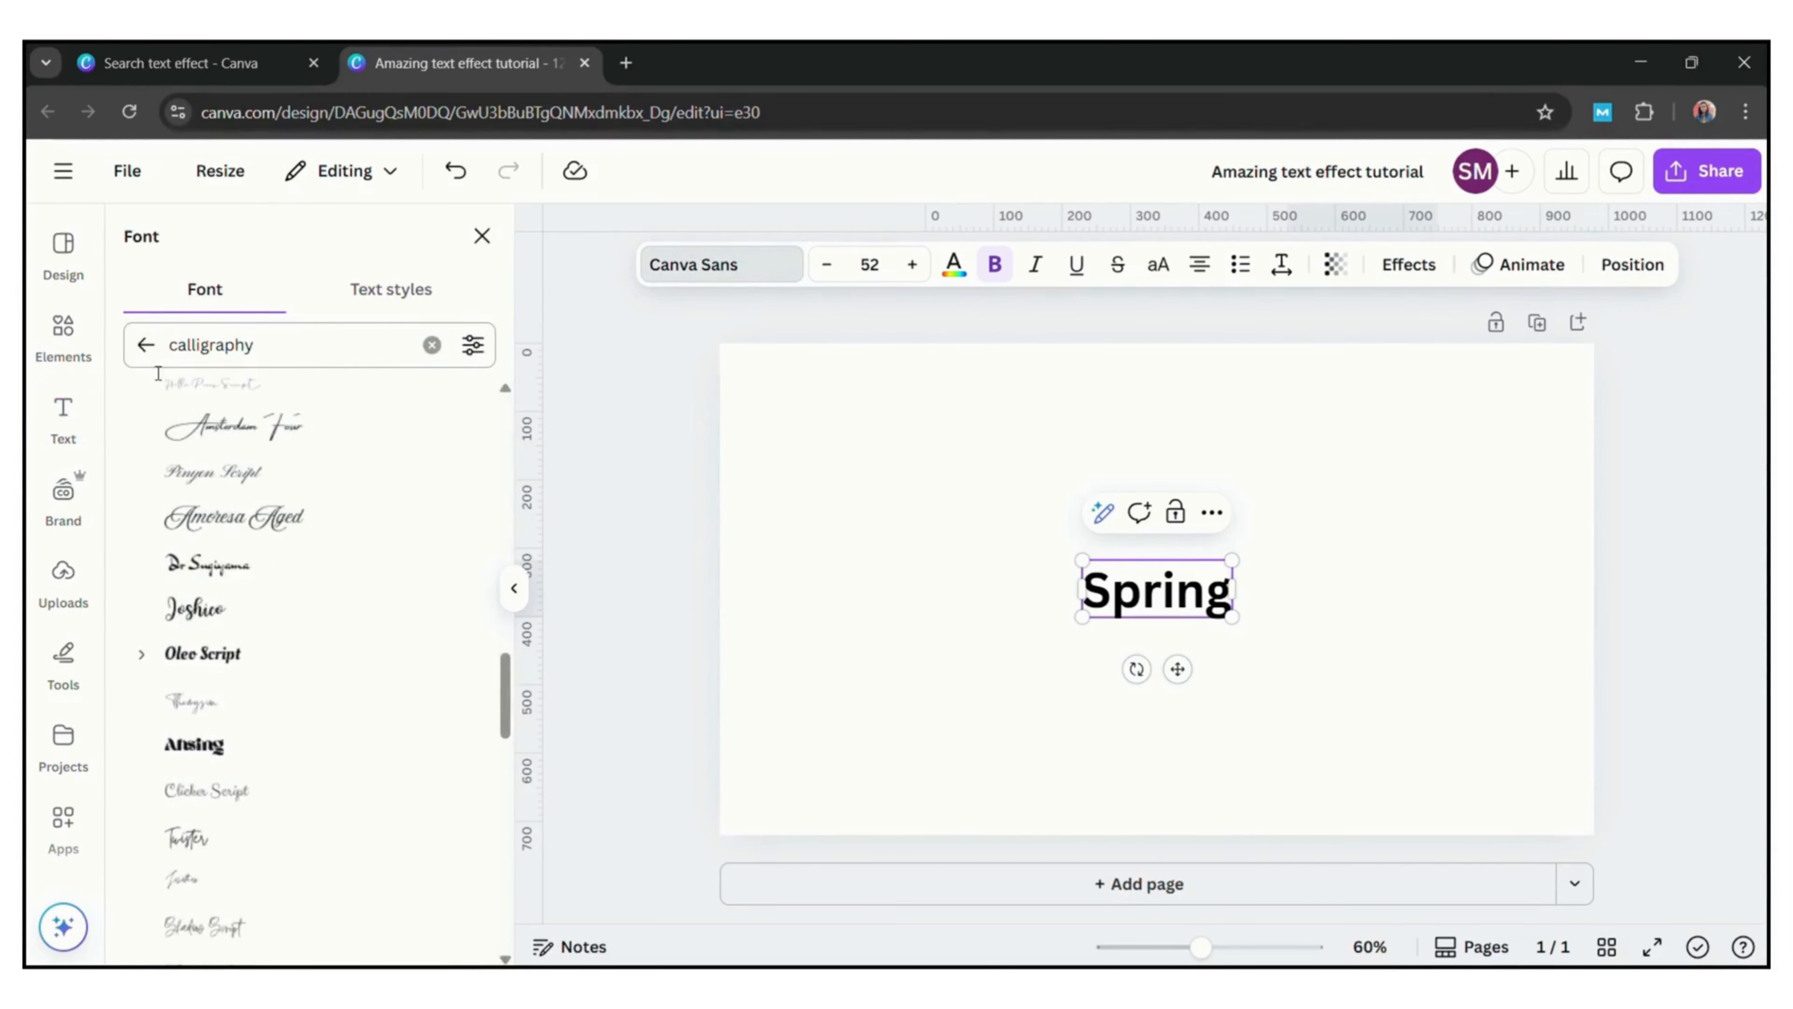
{"action": "left_click", "coordinate": [145, 344]}
{"action": "left_click", "coordinate": [331, 352]}
{"action": "type", "text": "ahs"}
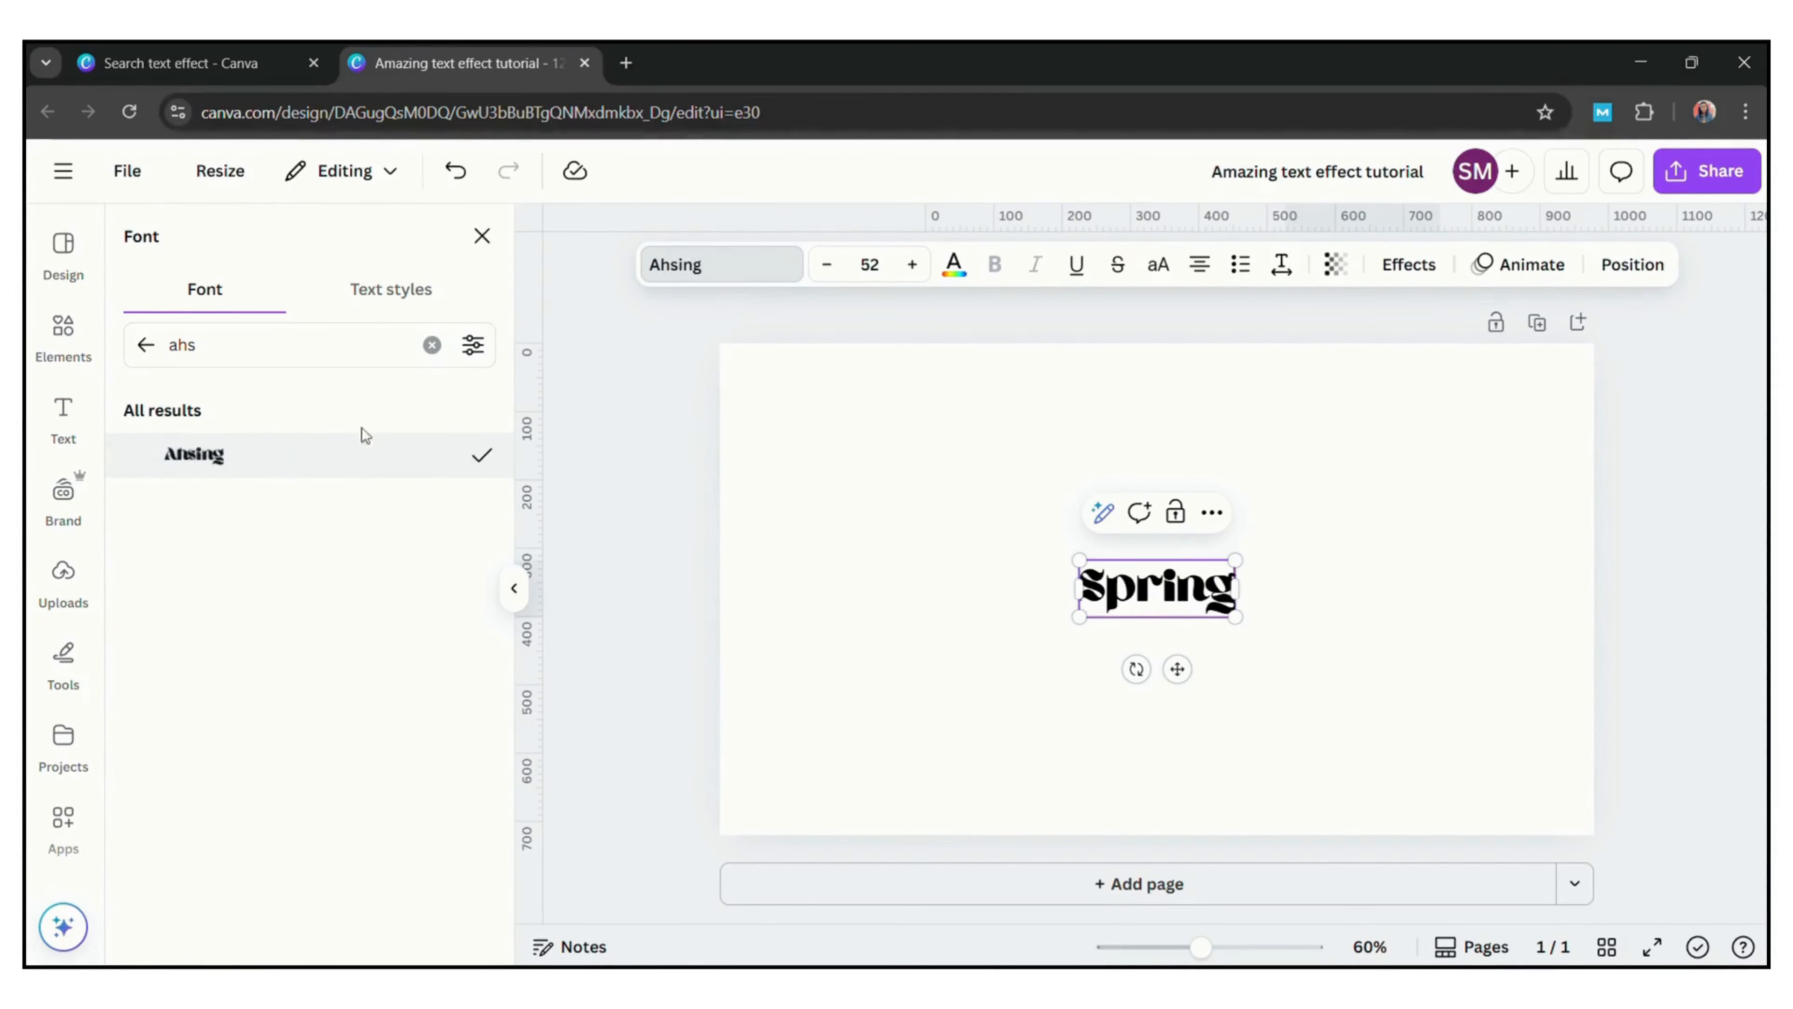
Enlarge the Spring heading to size 137, centre it on the page and colour it white.
{"action": "left_click_drag", "start_coordinate": [1080, 560], "coordinate": [840, 468]}
{"action": "left_click", "coordinate": [1145, 553]}
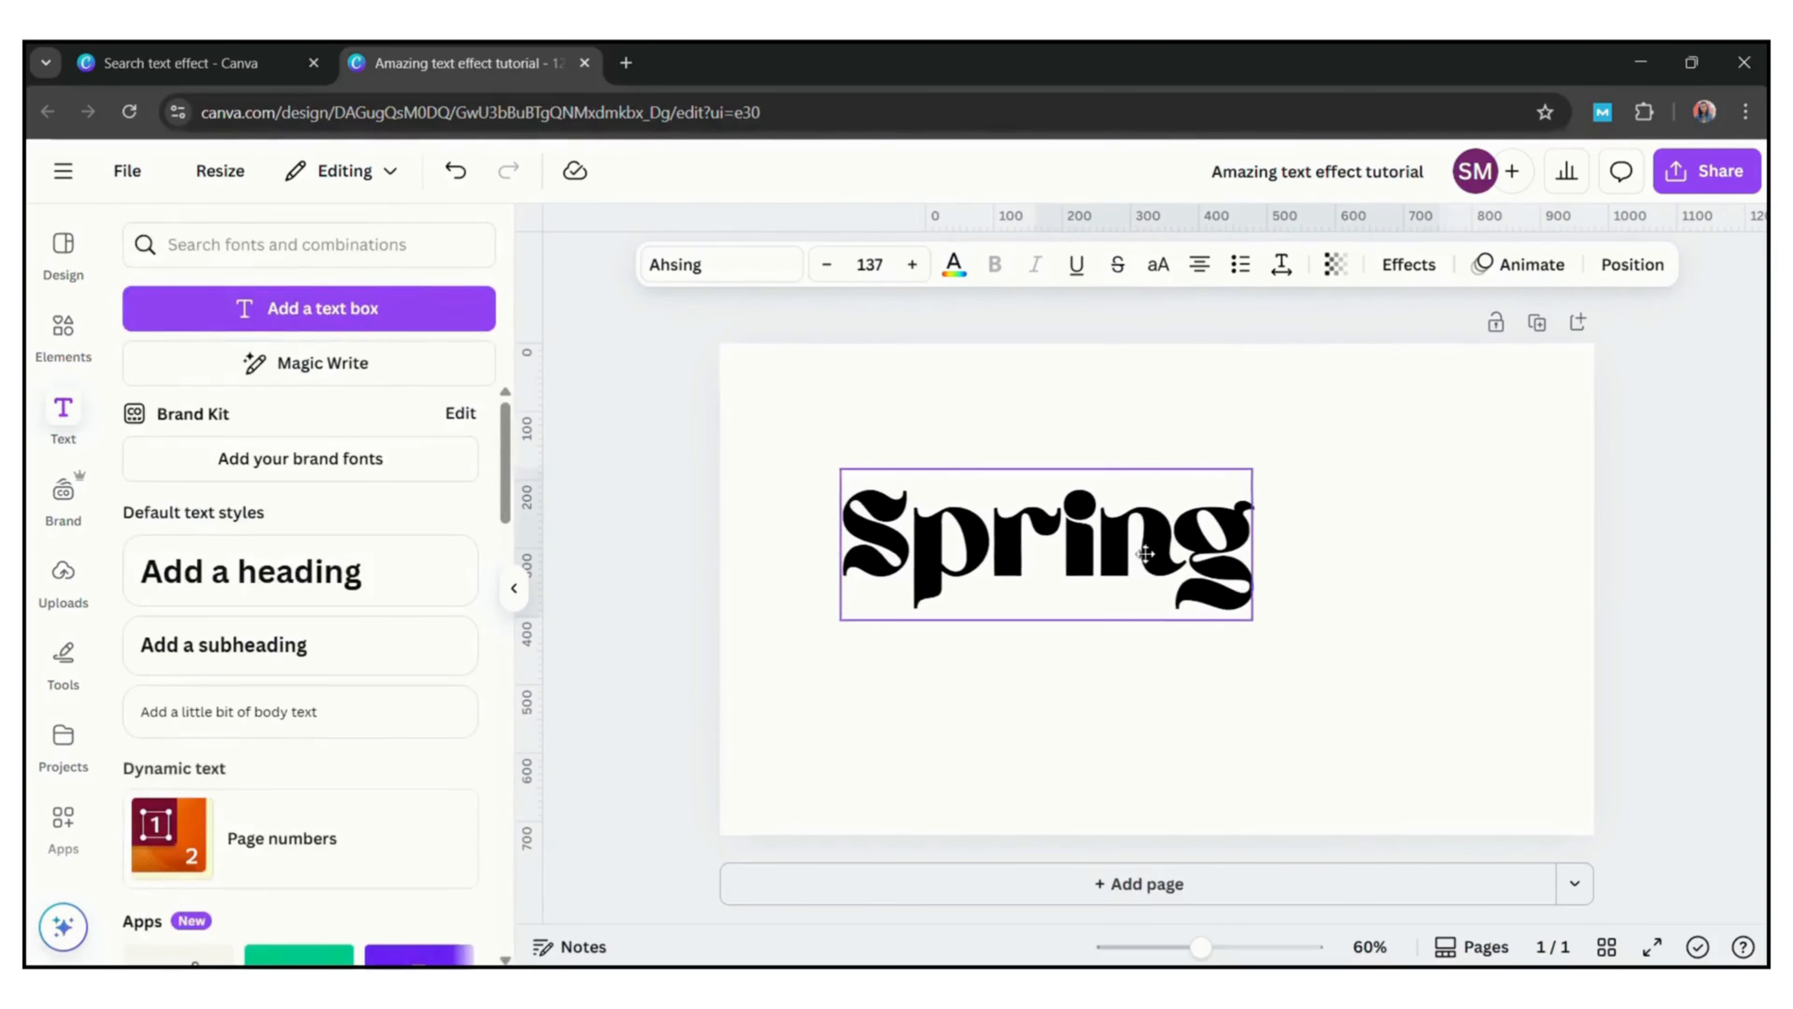
{"action": "left_click_drag", "start_coordinate": [1145, 553], "coordinate": [1256, 598]}
{"action": "left_click", "coordinate": [954, 265]}
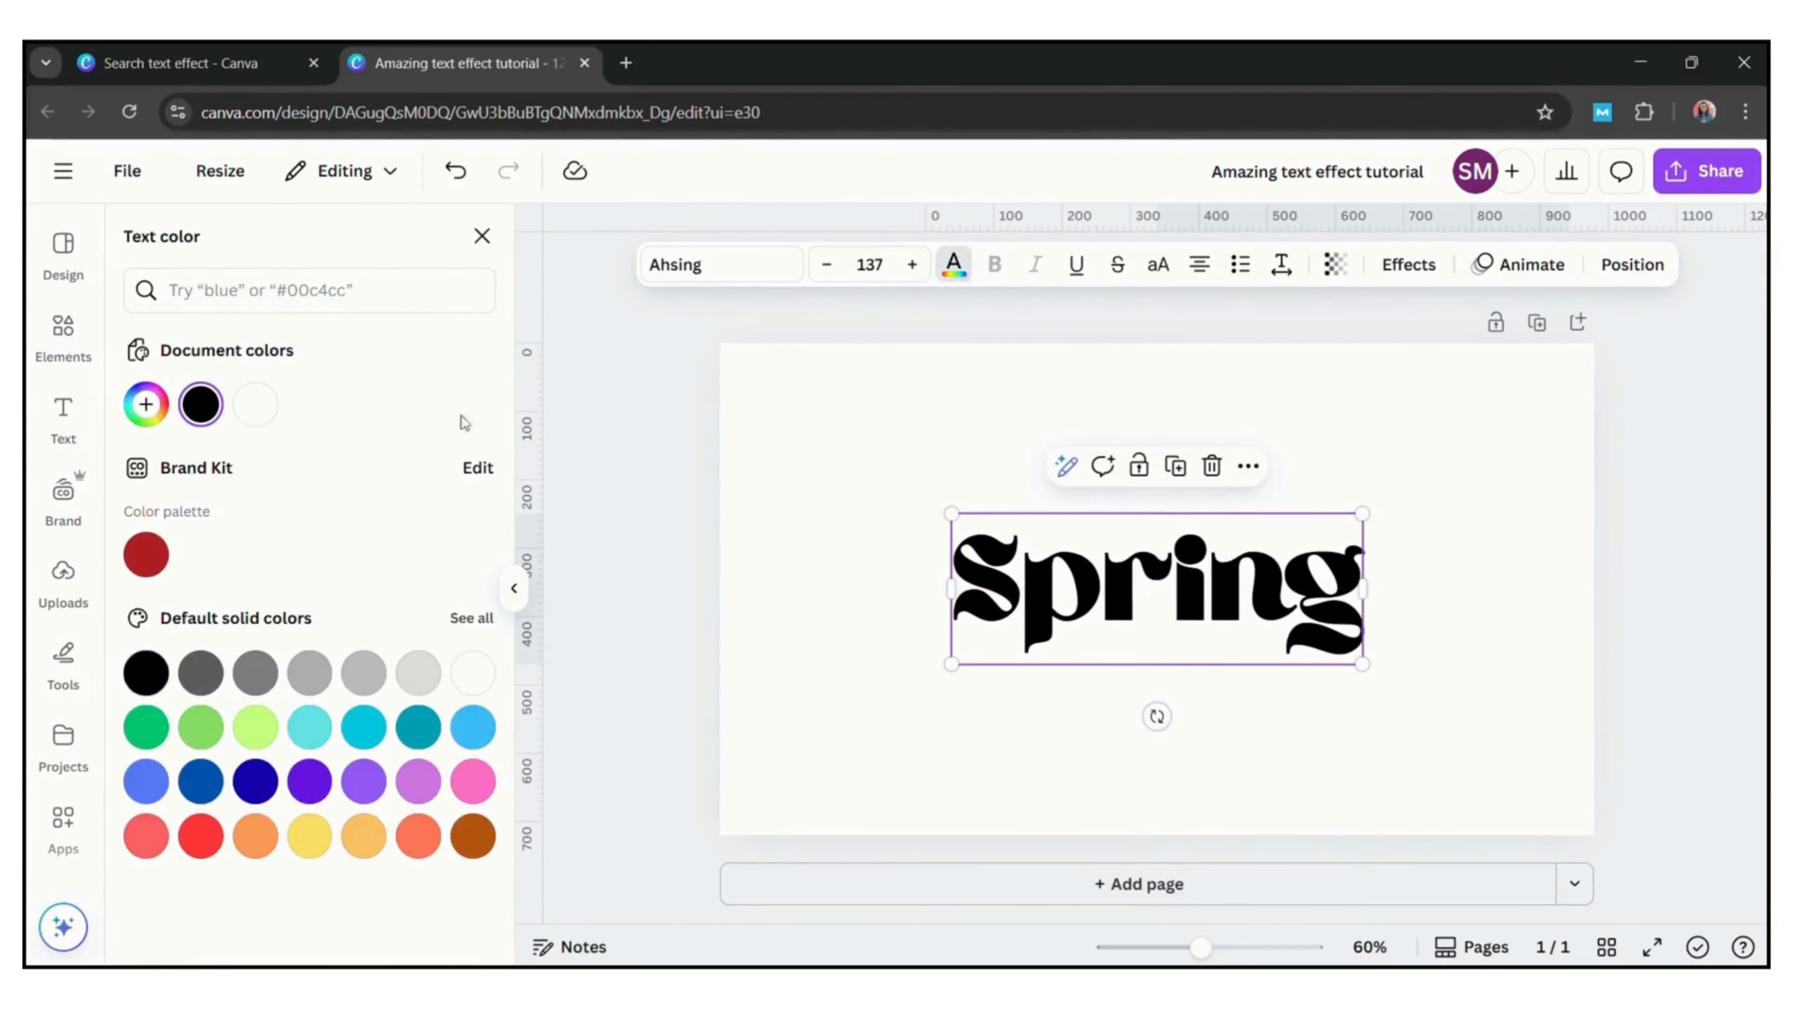
{"action": "left_click", "coordinate": [255, 405]}
Add a square shape to the page and fill it with the default solid yellow.
{"action": "left_click", "coordinate": [906, 506]}
{"action": "key", "text": "r"}
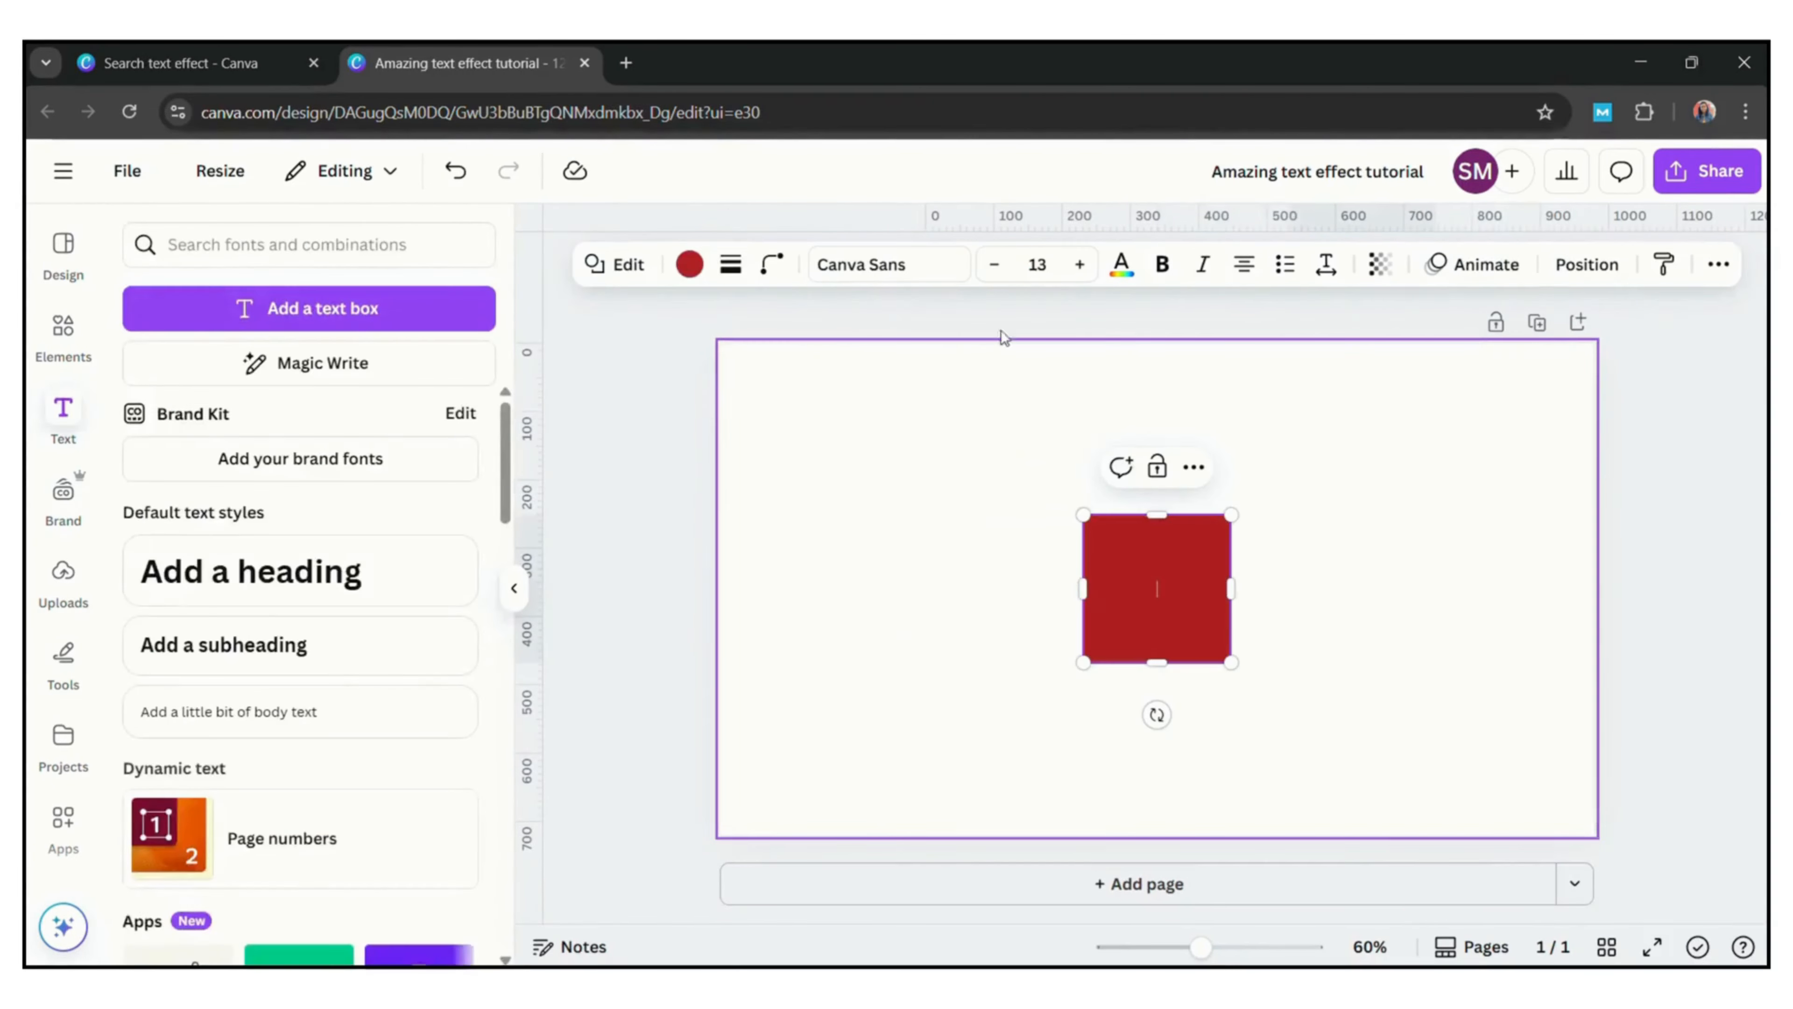
{"action": "left_click", "coordinate": [689, 266]}
{"action": "left_click", "coordinate": [300, 822]}
Stretch the yellow square into a wide rectangle covering most of the page and centre it.
{"action": "left_click_drag", "start_coordinate": [1084, 589], "coordinate": [884, 588]}
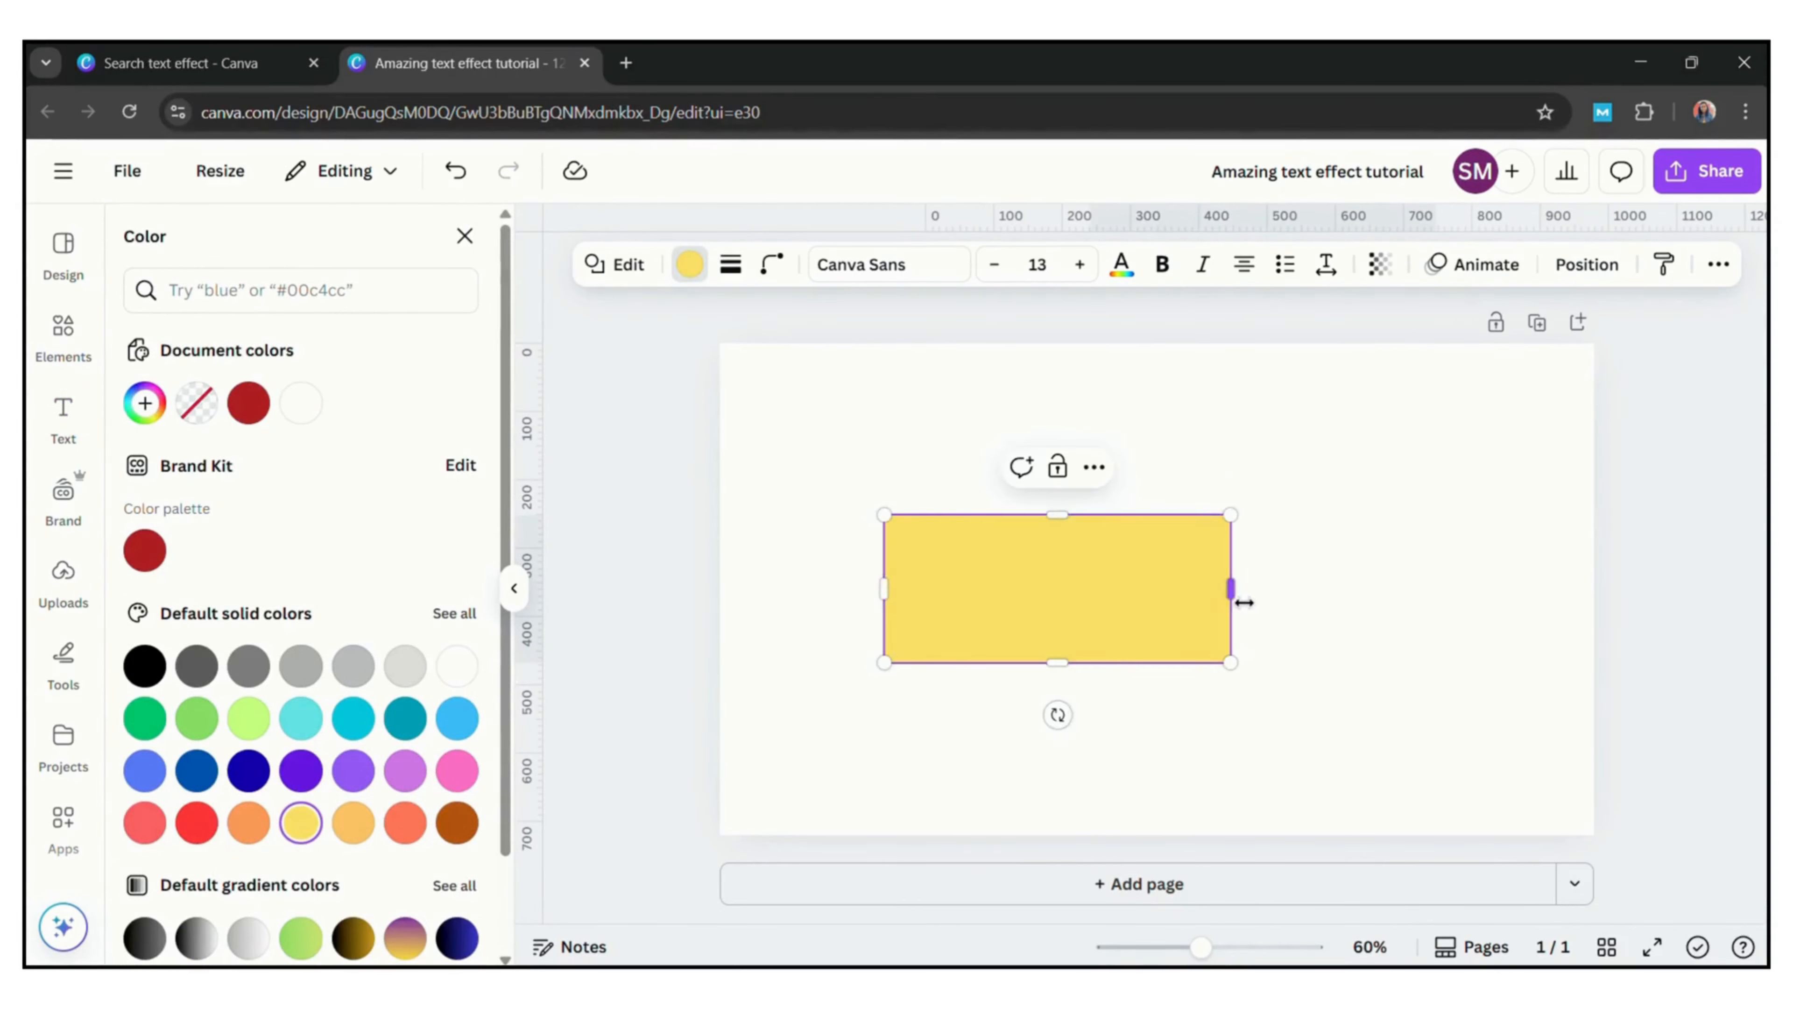
{"action": "left_click_drag", "start_coordinate": [1230, 588], "coordinate": [1496, 588]}
{"action": "left_click_drag", "start_coordinate": [1202, 525], "coordinate": [1202, 378]}
{"action": "left_click_drag", "start_coordinate": [1189, 664], "coordinate": [1189, 743]}
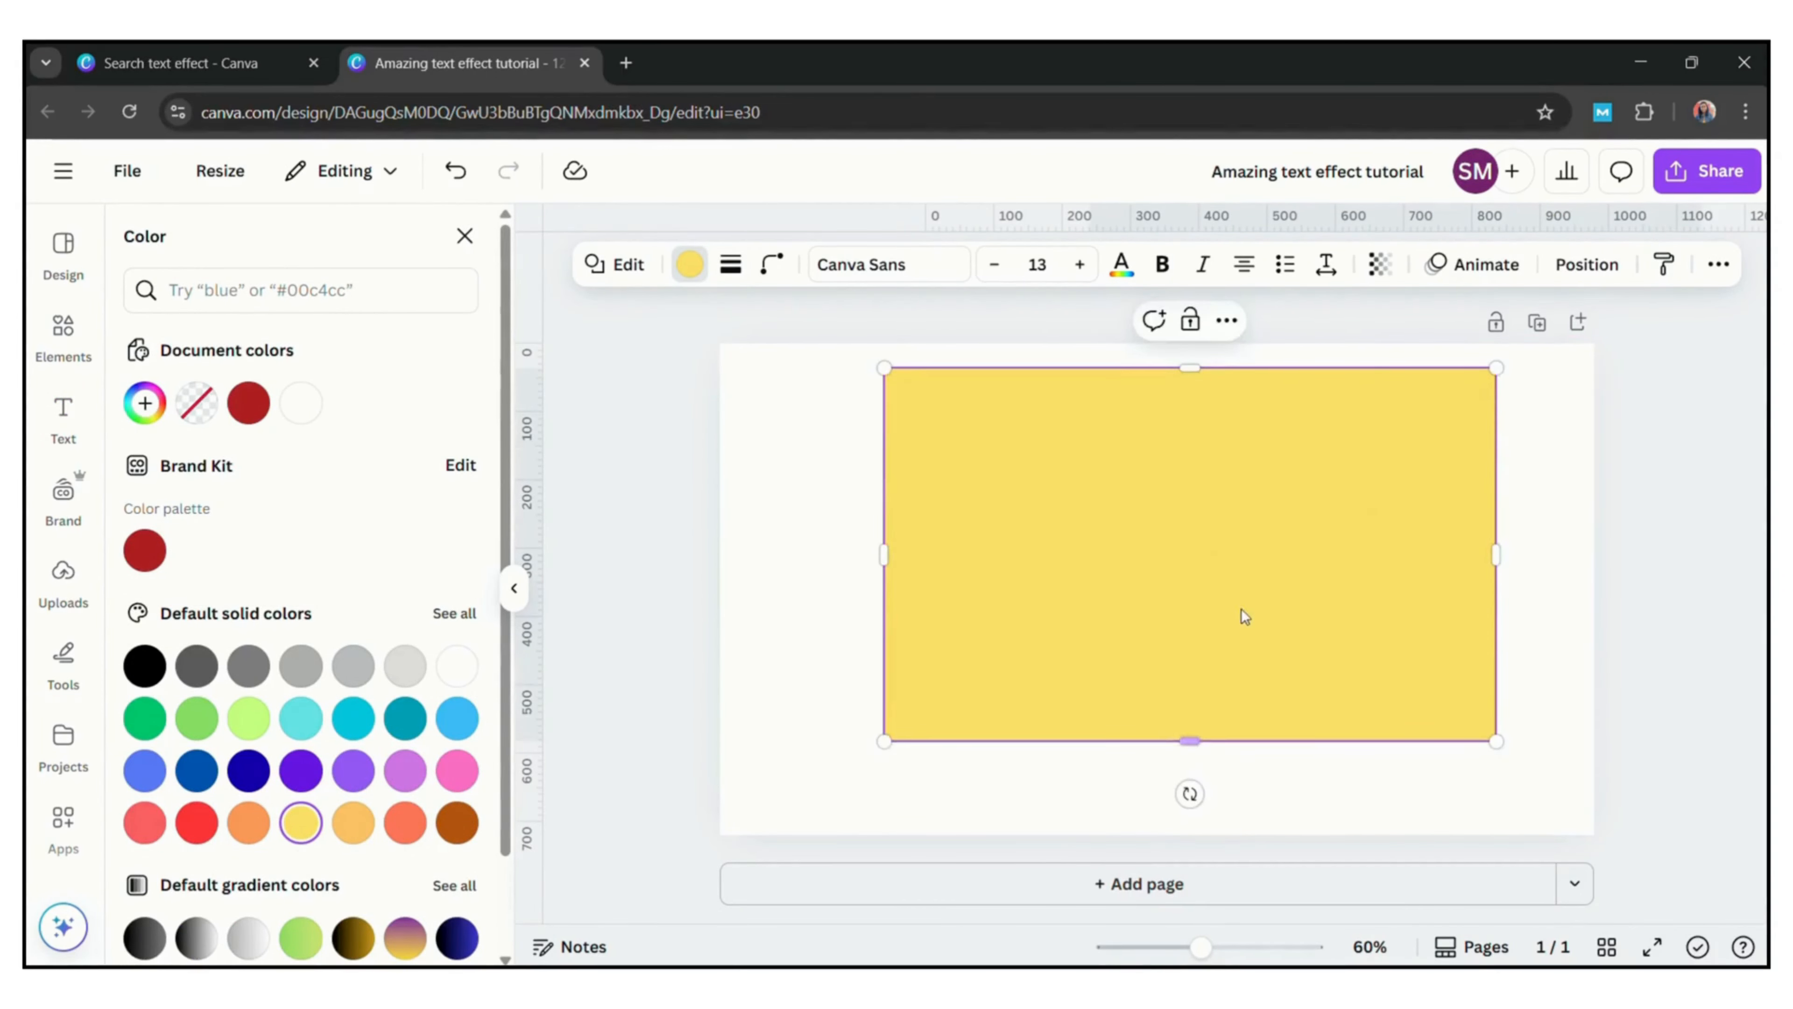
{"action": "left_click_drag", "start_coordinate": [1242, 613], "coordinate": [1208, 633]}
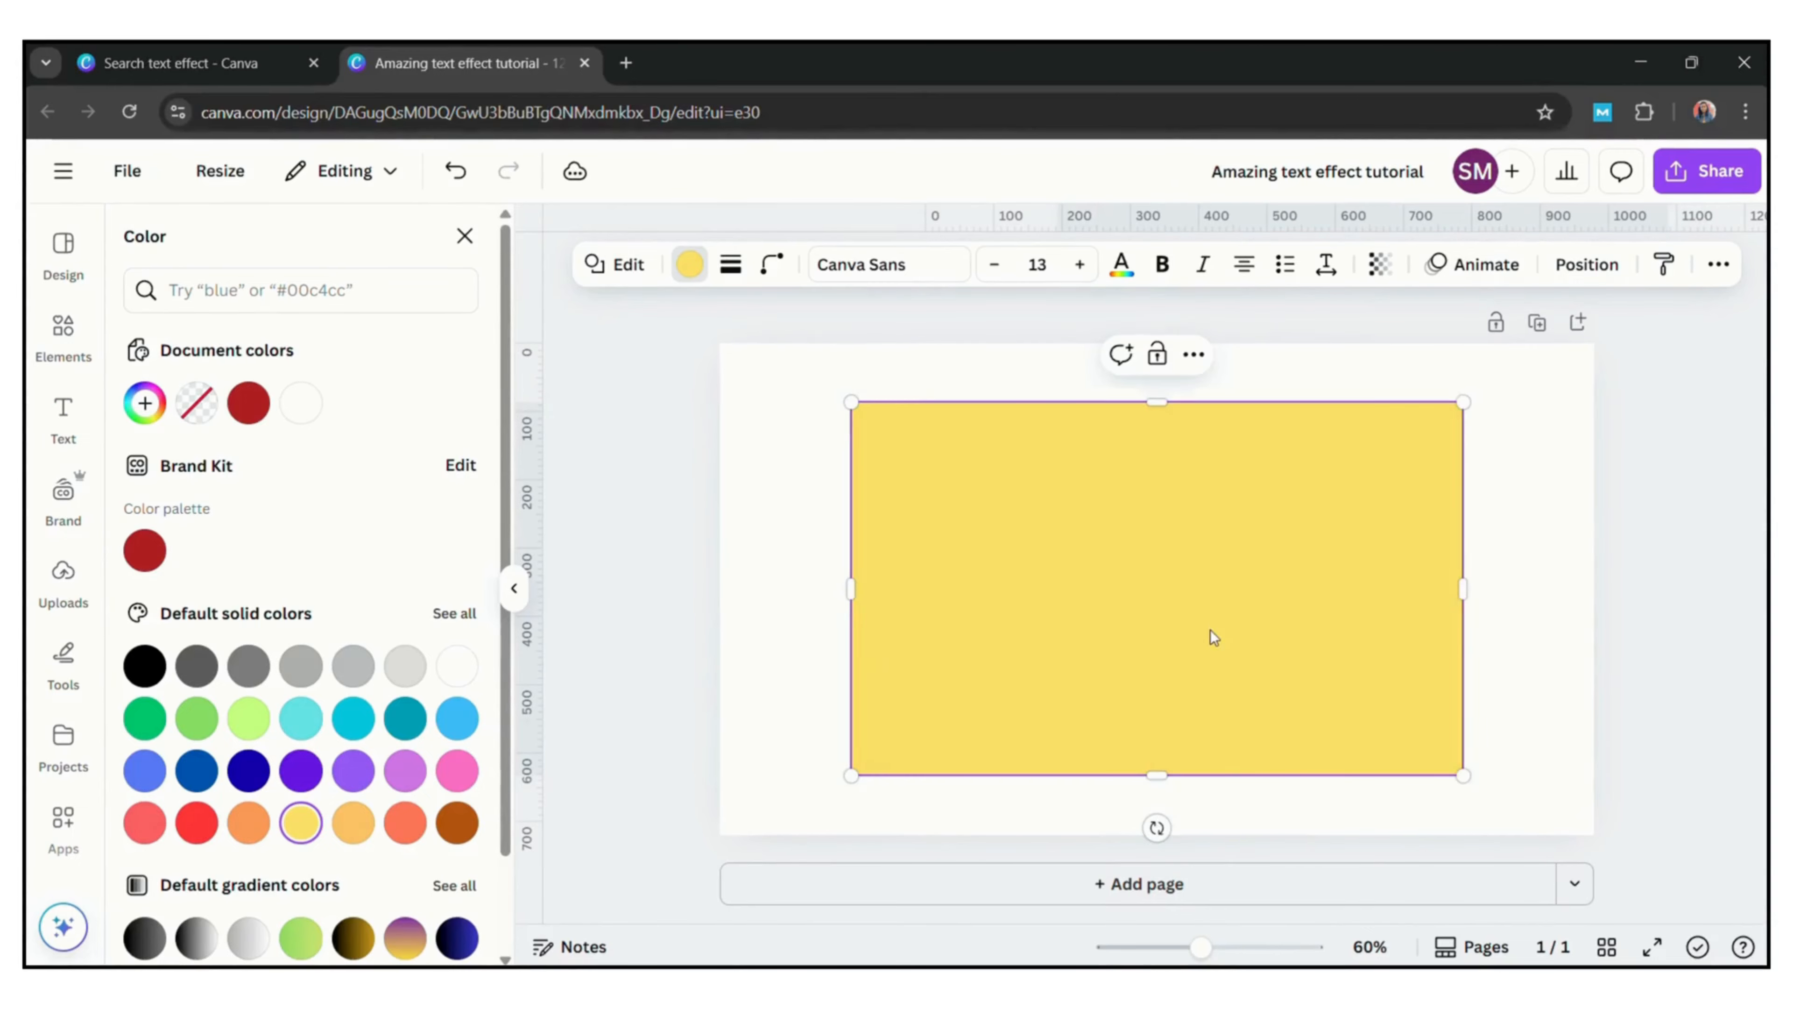
Send the yellow rectangle behind the white Spring heading.
{"action": "right_click", "coordinate": [1208, 632]}
{"action": "mouse_move", "coordinate": [1333, 580]}
{"action": "left_click", "coordinate": [1005, 674]}
{"action": "left_click", "coordinate": [1515, 469]}
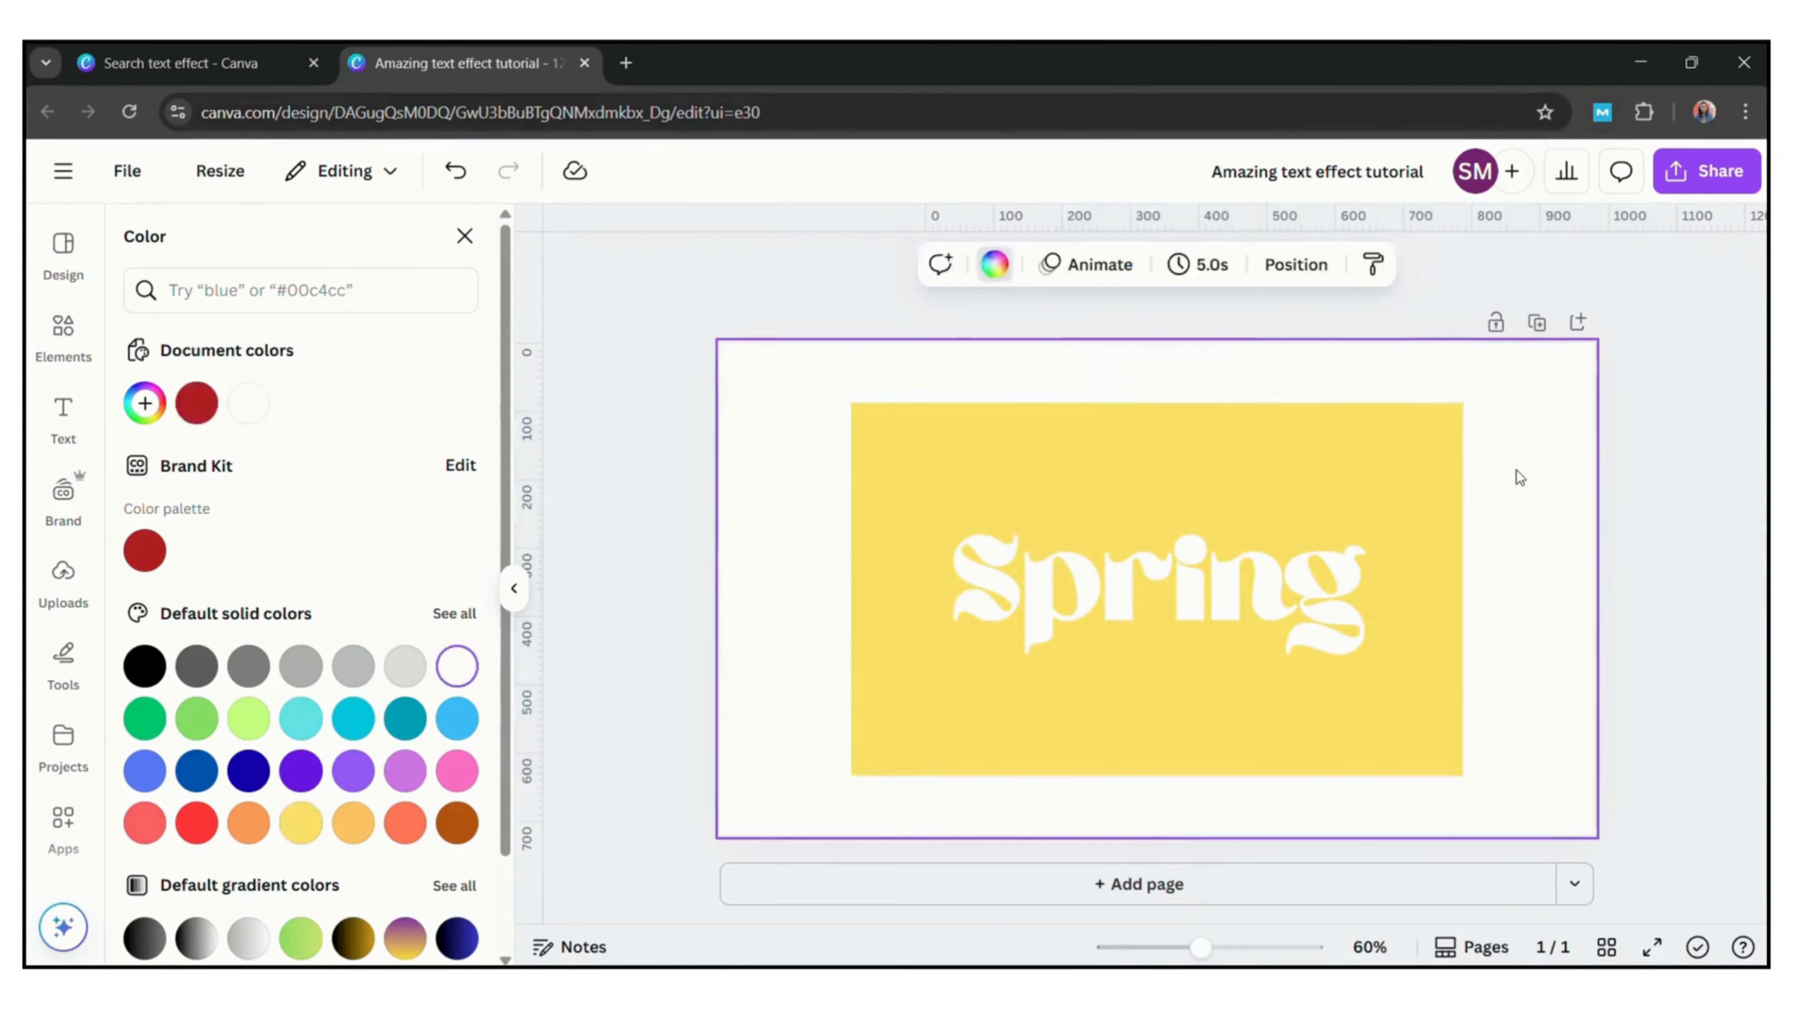
Enlarge the Spring heading further and centre it over the yellow rectangle.
{"action": "left_click", "coordinate": [1083, 551]}
{"action": "left_click_drag", "start_coordinate": [952, 516], "coordinate": [845, 455]}
{"action": "left_click_drag", "start_coordinate": [1045, 560], "coordinate": [1101, 573]}
{"action": "left_click", "coordinate": [1557, 425]}
Download the Spring design as a PNG.
{"action": "left_click", "coordinate": [1723, 171]}
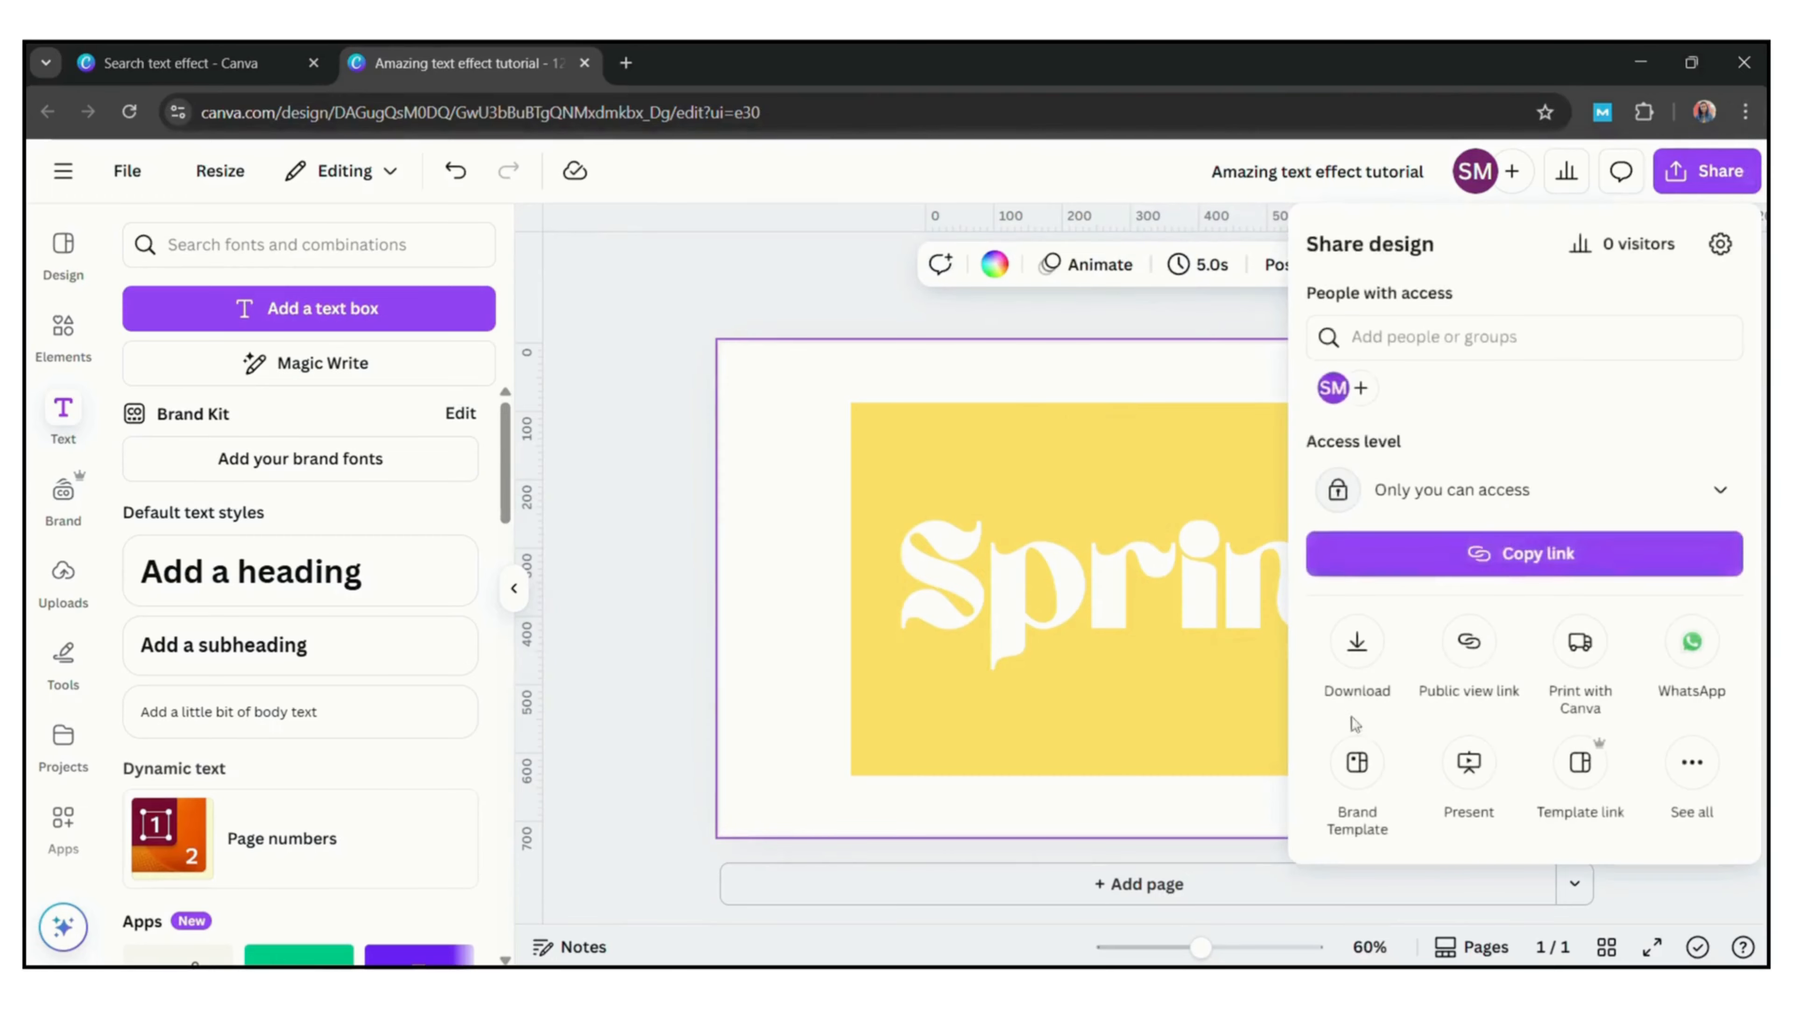
{"action": "left_click", "coordinate": [1355, 643]}
{"action": "left_click", "coordinate": [1497, 683]}
Place the downloaded Spring image on a new second page and remove its background.
{"action": "left_click", "coordinate": [1186, 891]}
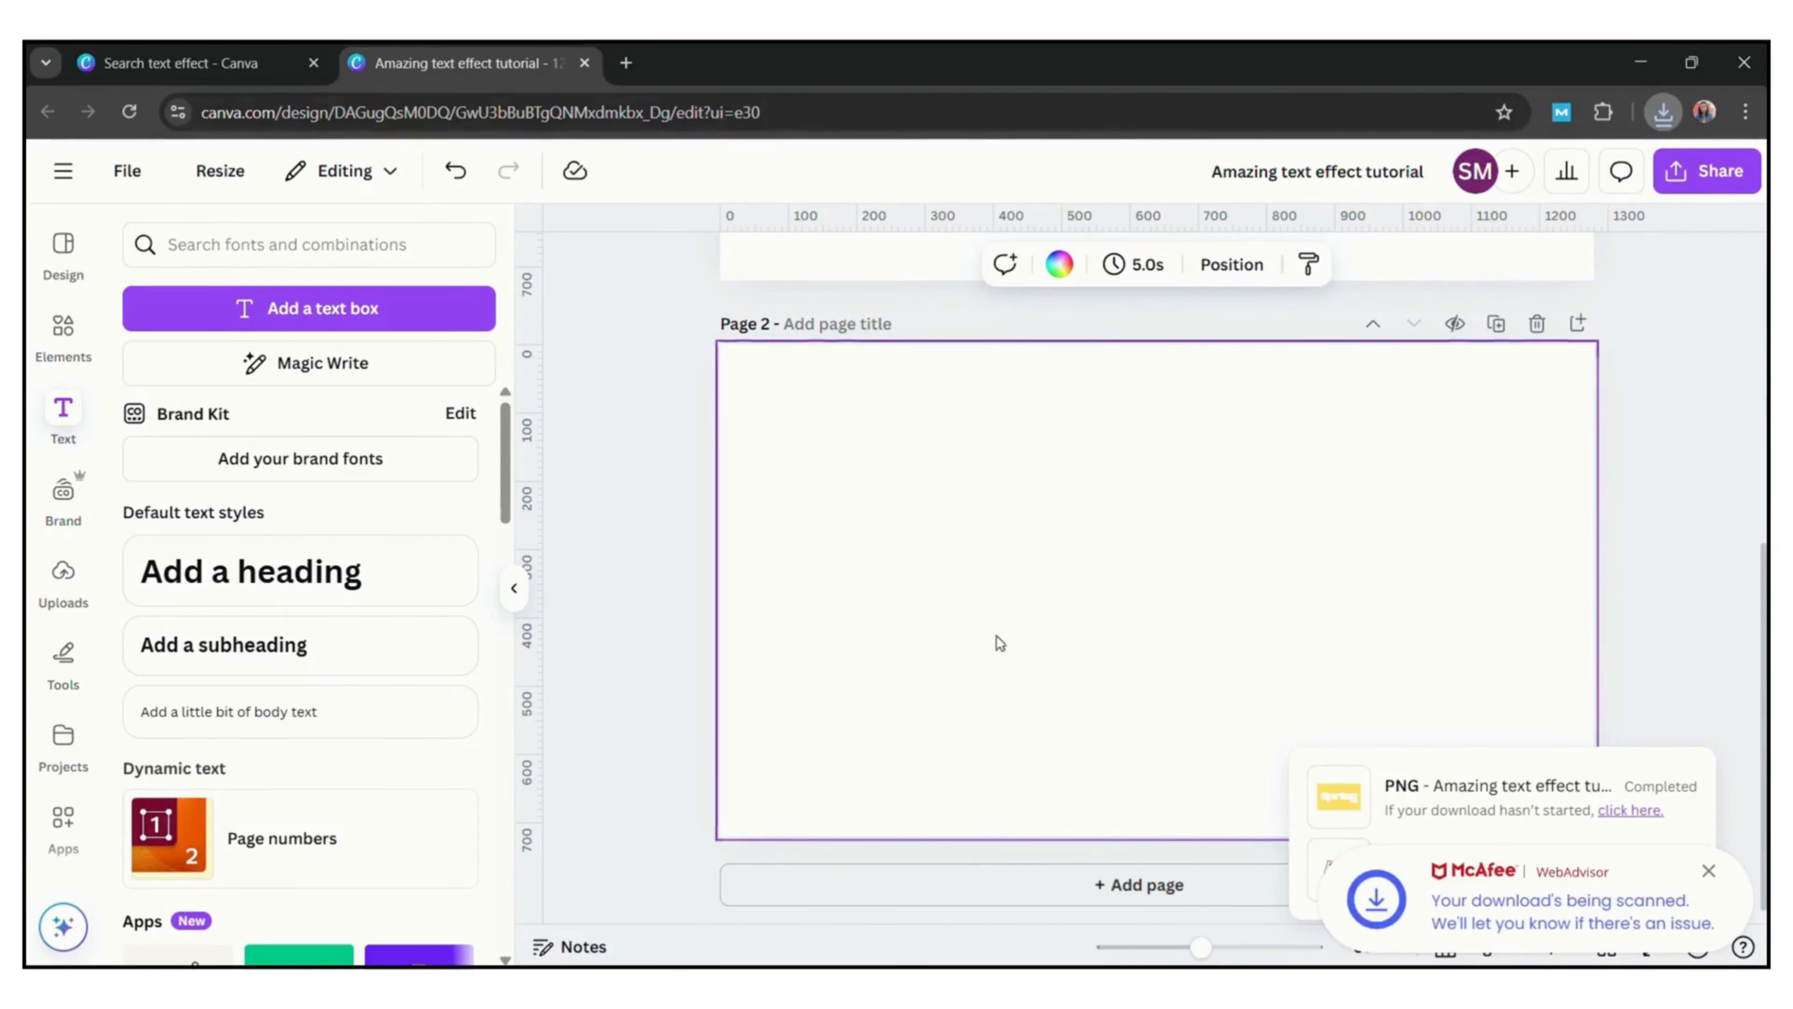
{"action": "left_click", "coordinate": [912, 270]}
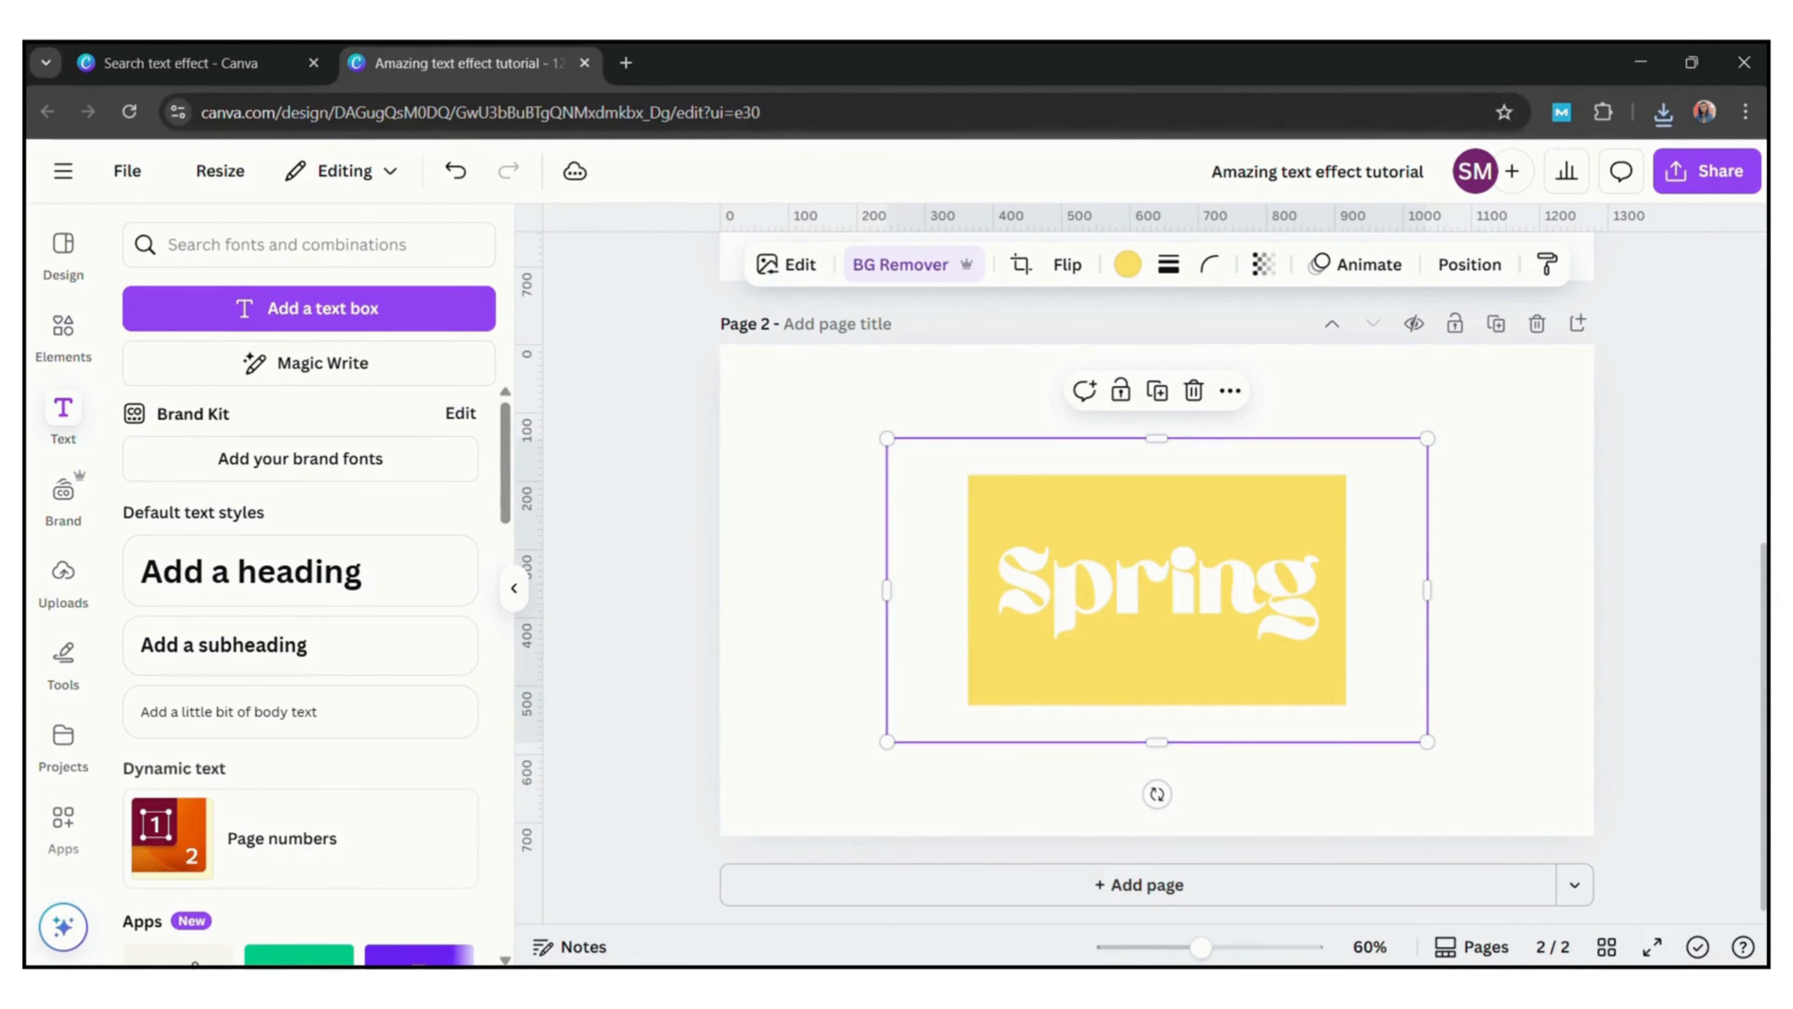
Search the element photos for "spring" and add the photo of pink tulips among blue flowers.
{"action": "left_click", "coordinate": [63, 332]}
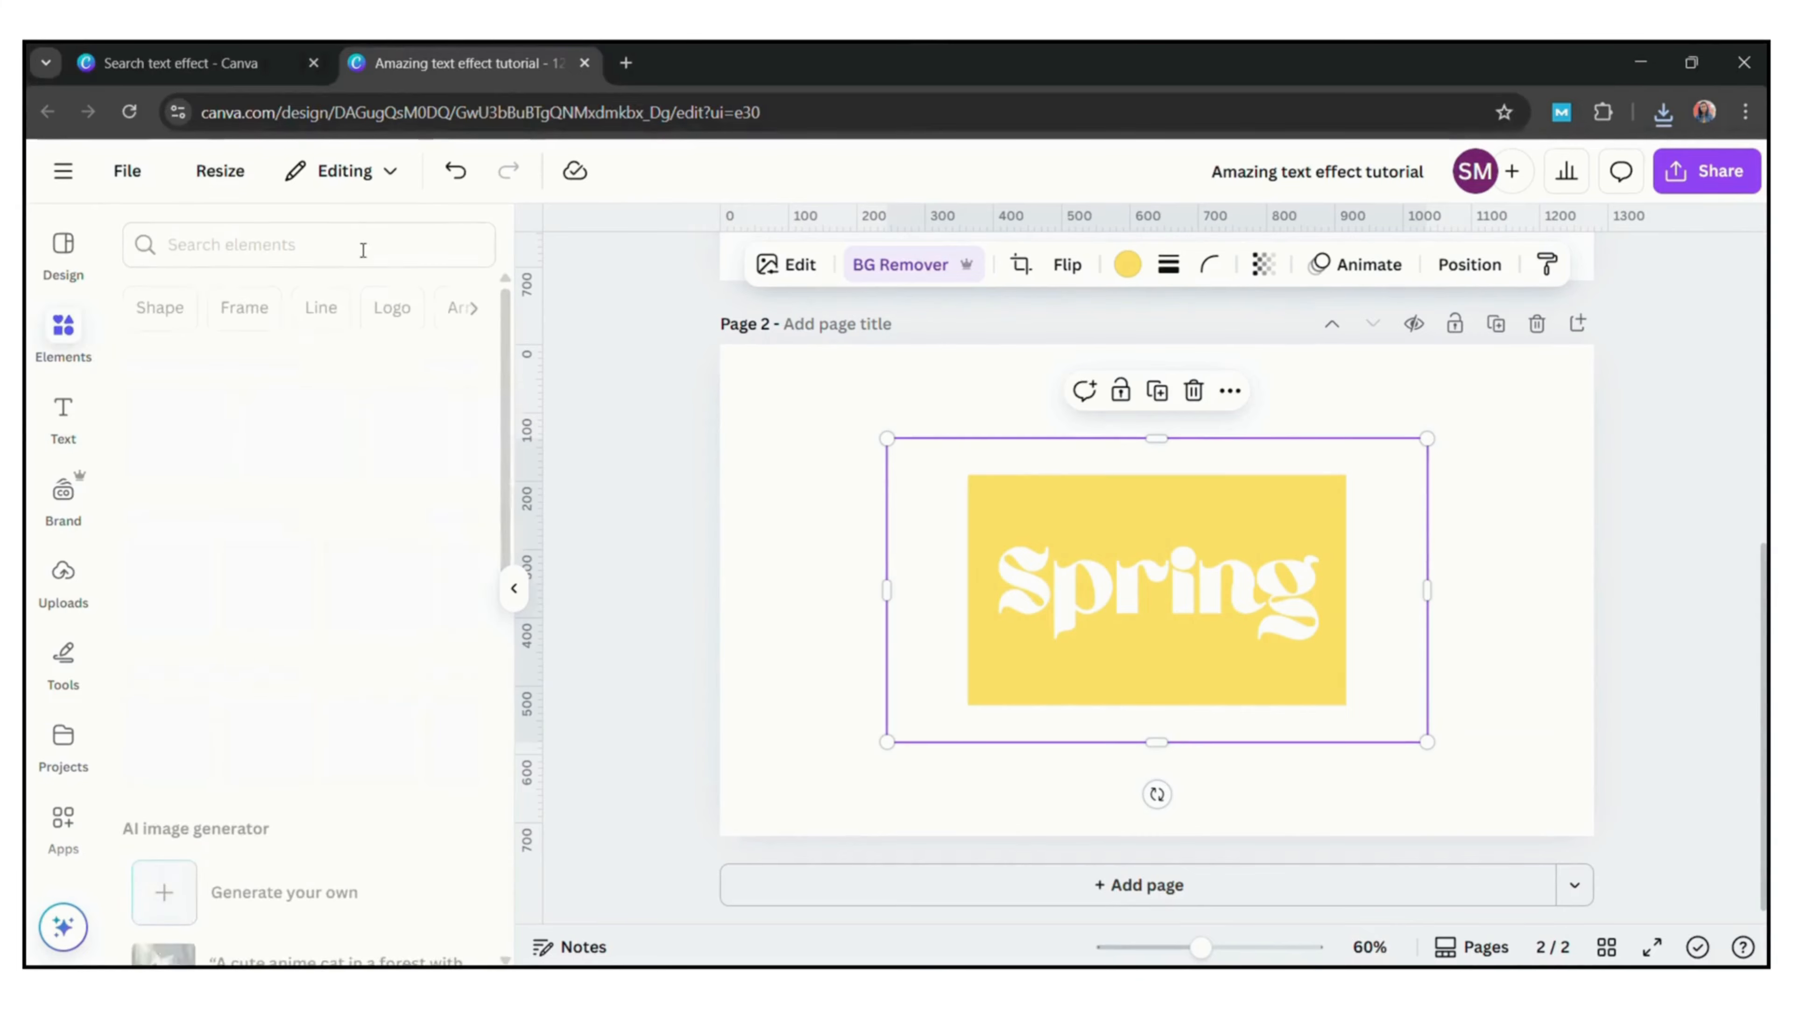
{"action": "left_click", "coordinate": [332, 244]}
{"action": "type", "text": "spring"}
{"action": "key", "text": "Return"}
{"action": "scroll", "coordinate": [396, 600], "scroll_direction": "down", "scroll_amount": 5}
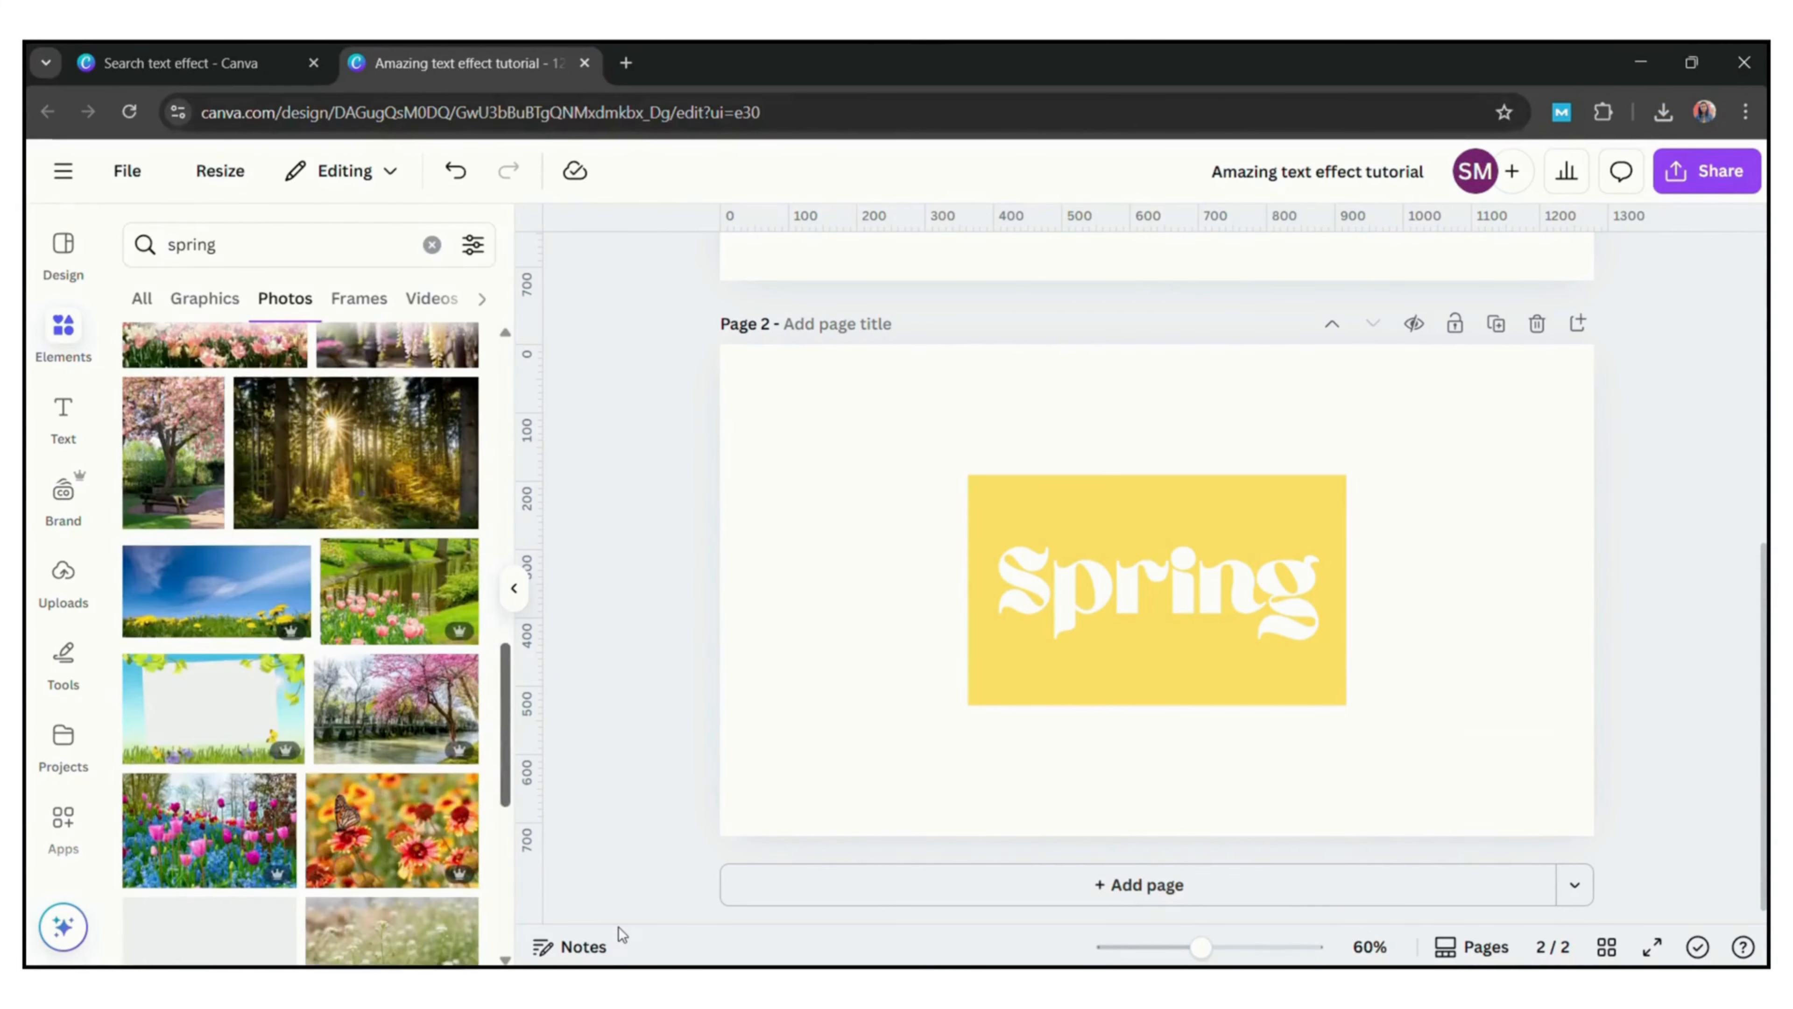
{"action": "left_click", "coordinate": [248, 685]}
Send the tulip photo behind the yellow Spring cutout and crop its top so it measures about 868 × 380 px.
{"action": "right_click", "coordinate": [1272, 494]}
{"action": "mouse_move", "coordinate": [1477, 472]}
{"action": "left_click", "coordinate": [1024, 573]}
{"action": "left_click_drag", "start_coordinate": [1428, 424], "coordinate": [1406, 376]}
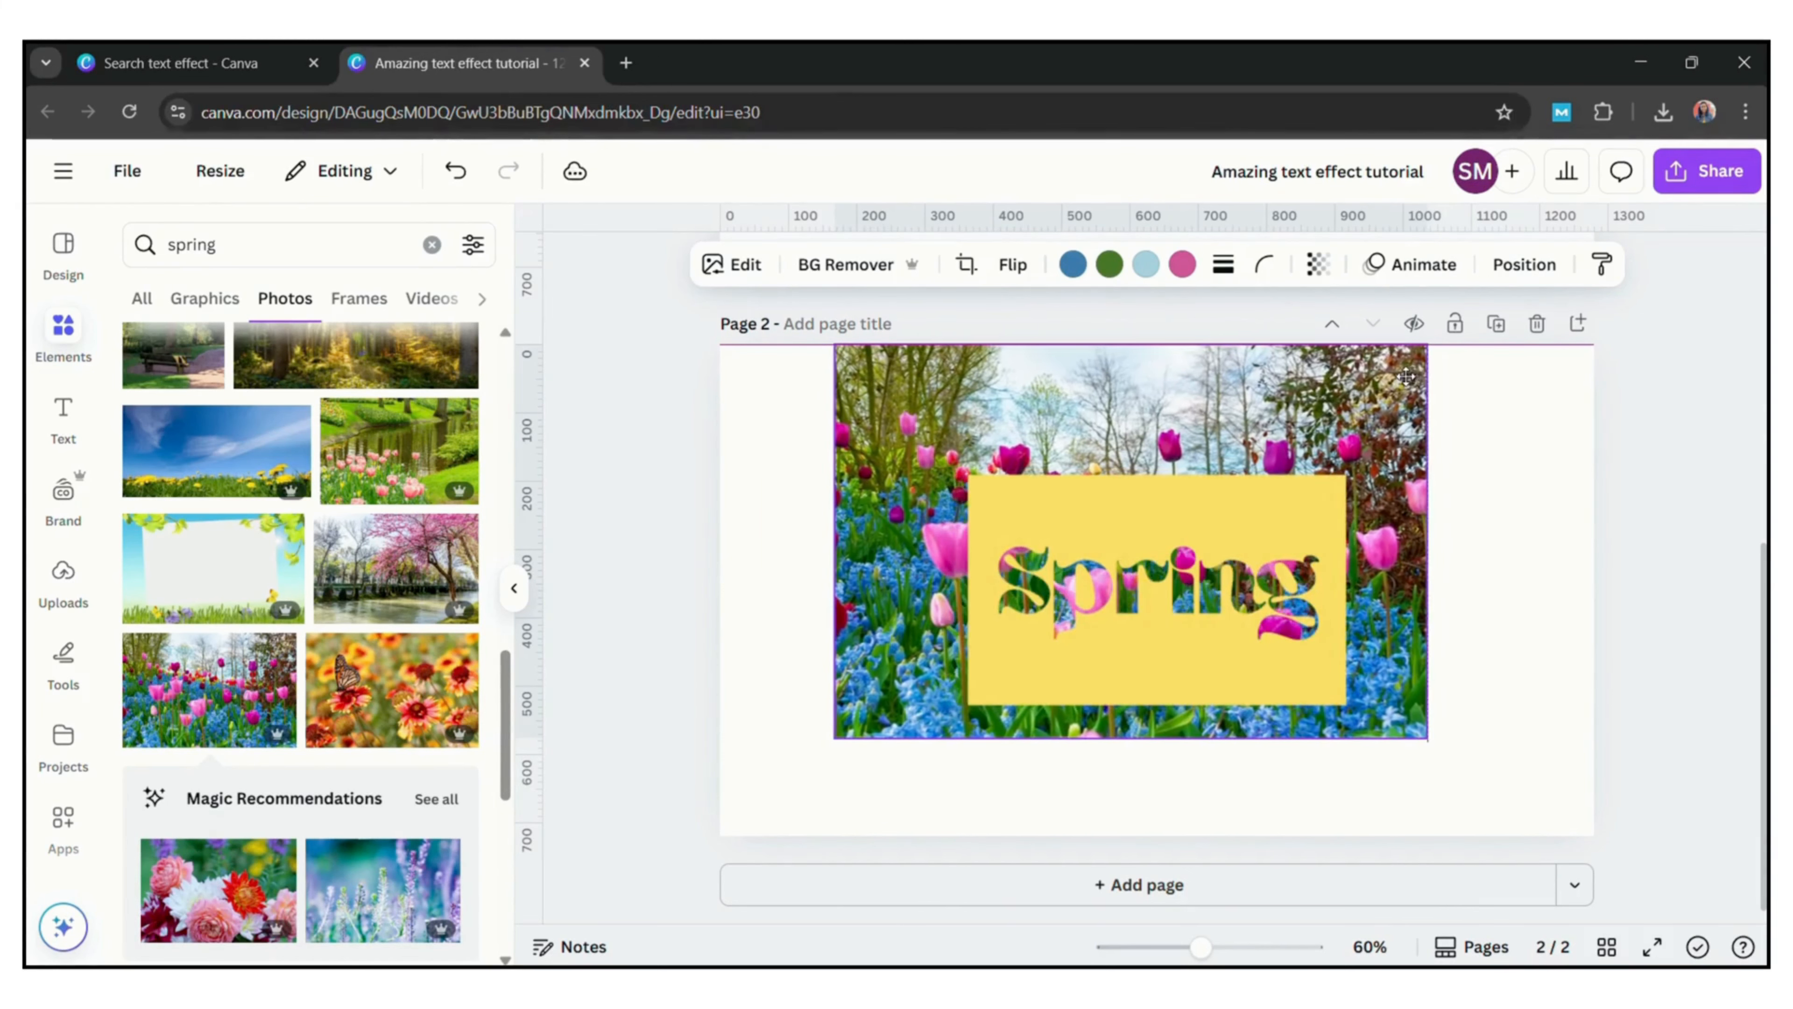
{"action": "left_click_drag", "start_coordinate": [1130, 345], "coordinate": [1146, 488]}
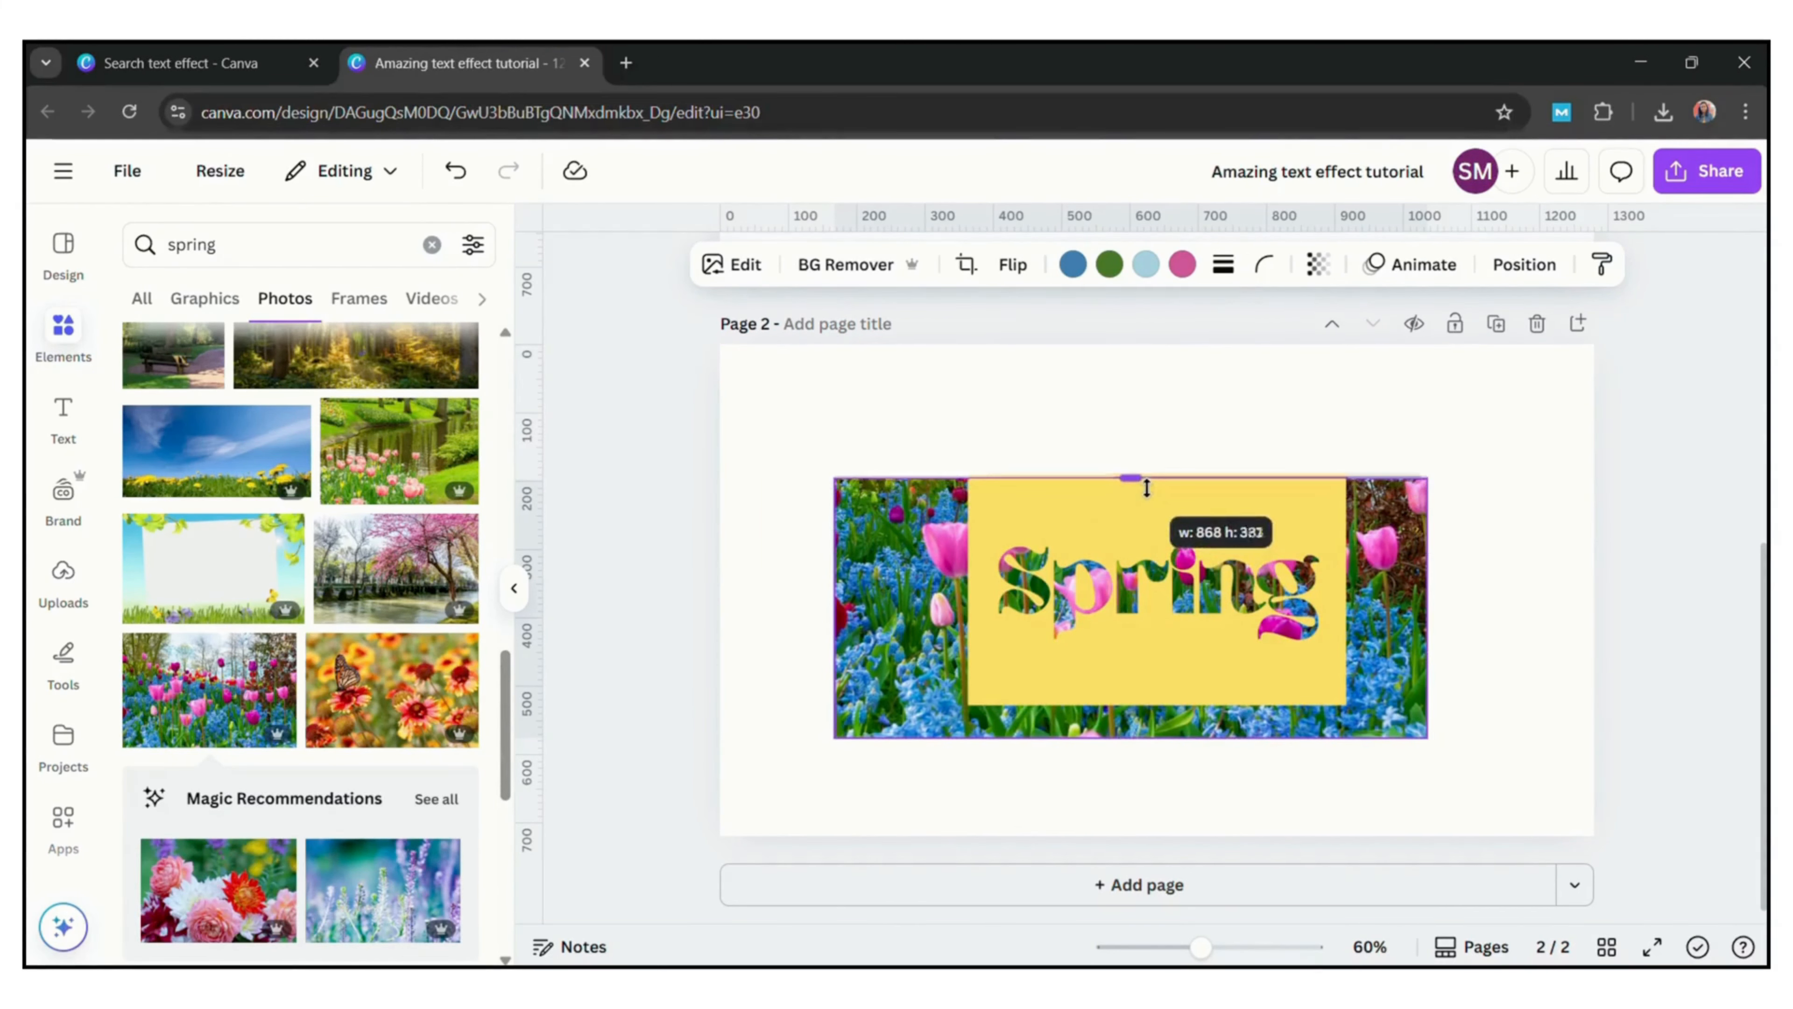
Apply a shadow effect to the yellow Spring cutout, and enlarge and reposition it over the tulip photo.
{"action": "left_click", "coordinate": [987, 529]}
{"action": "left_click", "coordinate": [815, 274]}
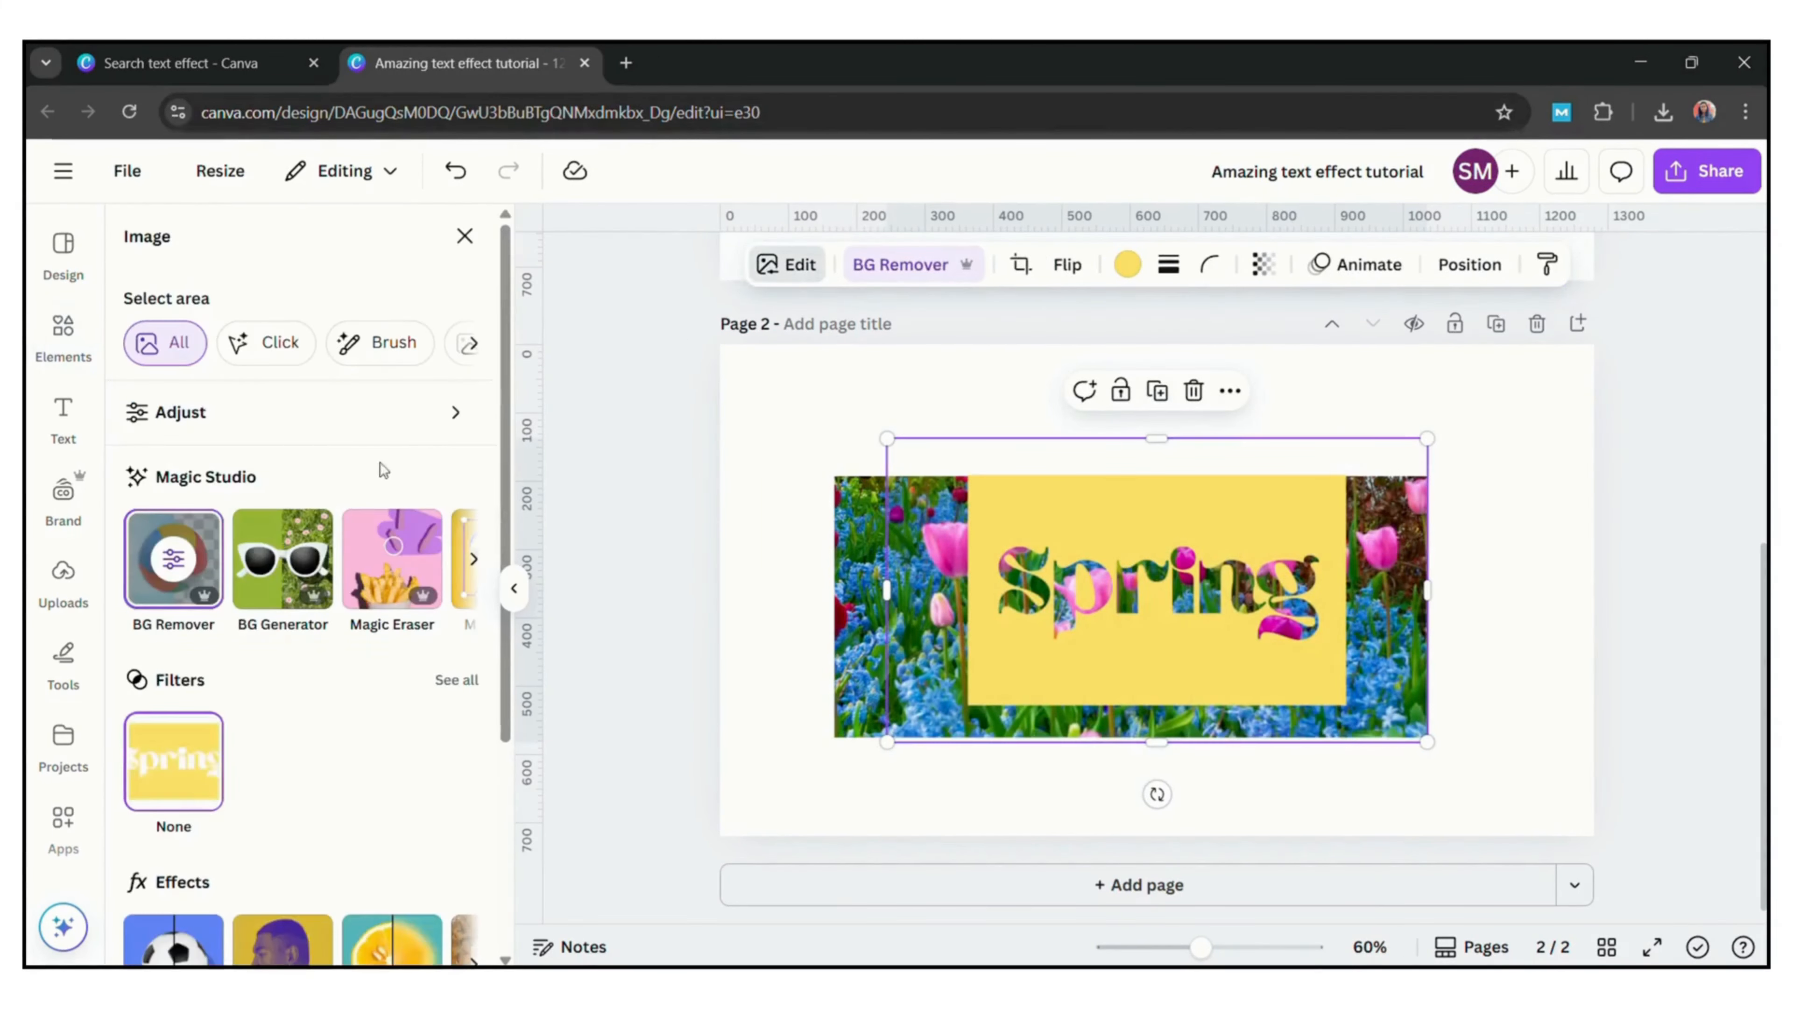
{"action": "left_click", "coordinate": [174, 932]}
{"action": "left_click", "coordinate": [214, 528]}
{"action": "left_click_drag", "start_coordinate": [902, 455], "coordinate": [773, 376]}
{"action": "left_click_drag", "start_coordinate": [1116, 579], "coordinate": [1113, 576]}
{"action": "left_click", "coordinate": [710, 460]}
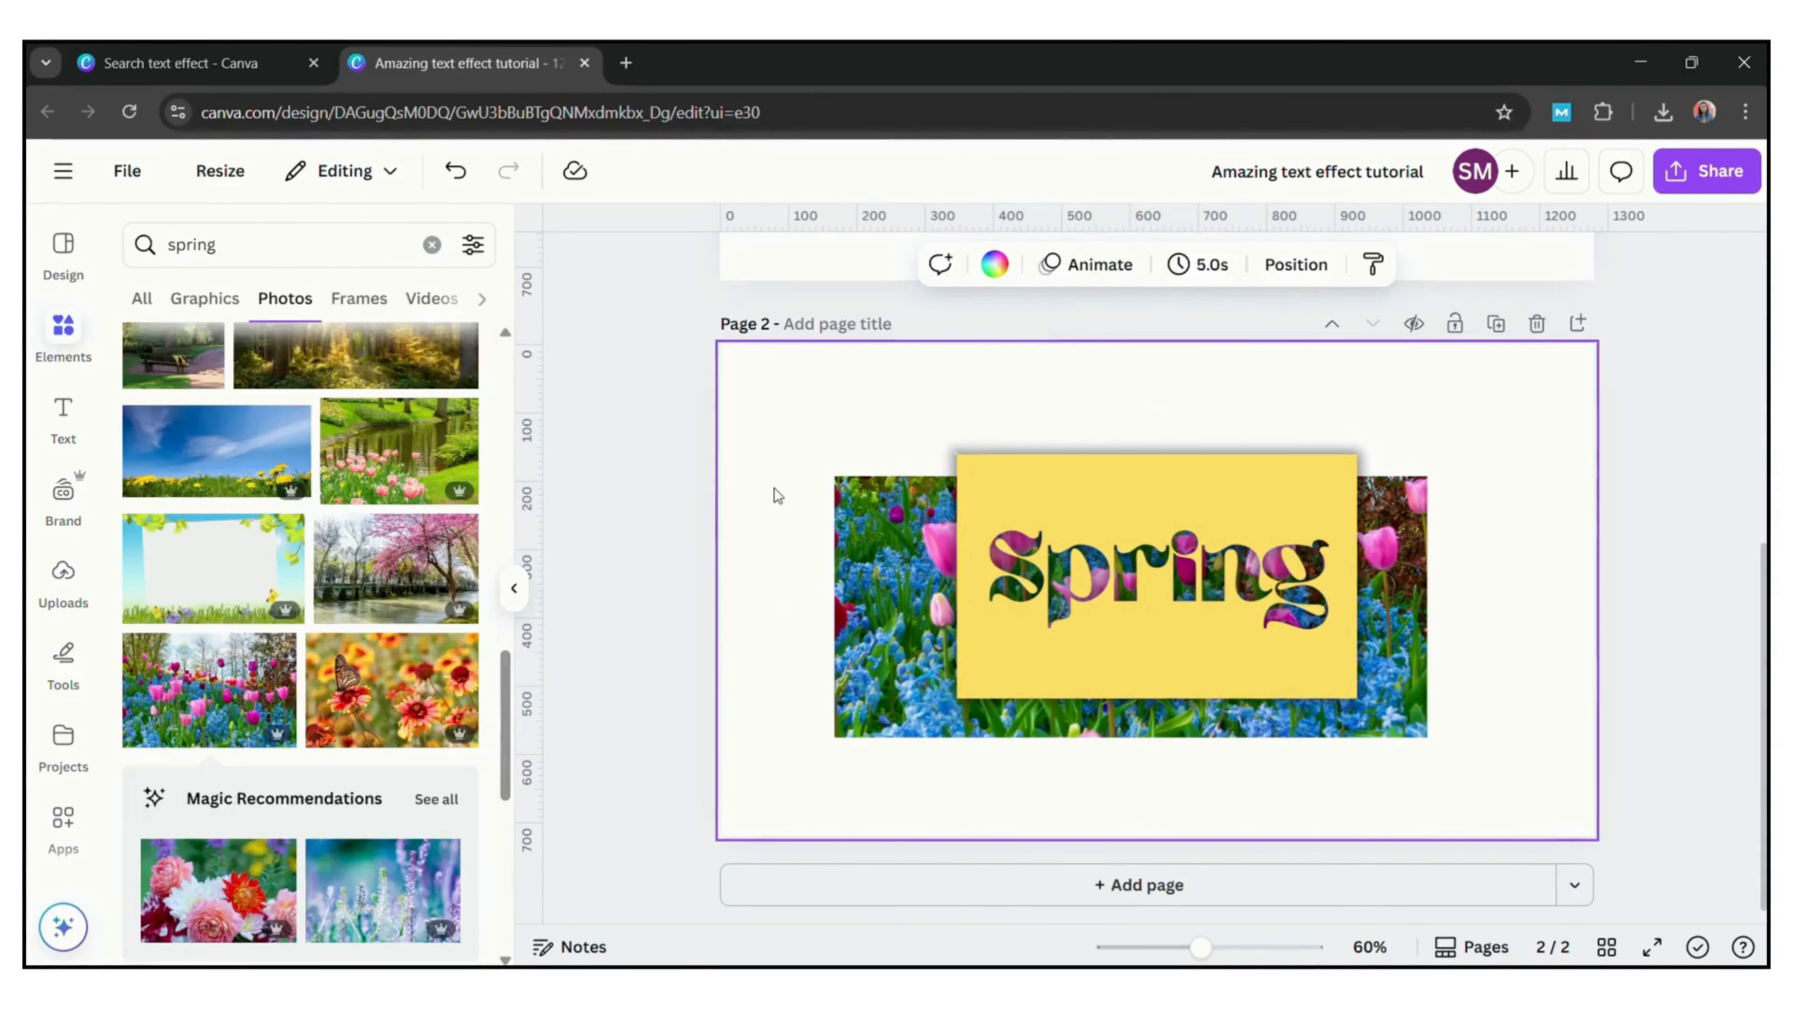
Add a rectangle in the cutout's yellow and stretch it across the full width of the page's top.
{"action": "key", "text": "r"}
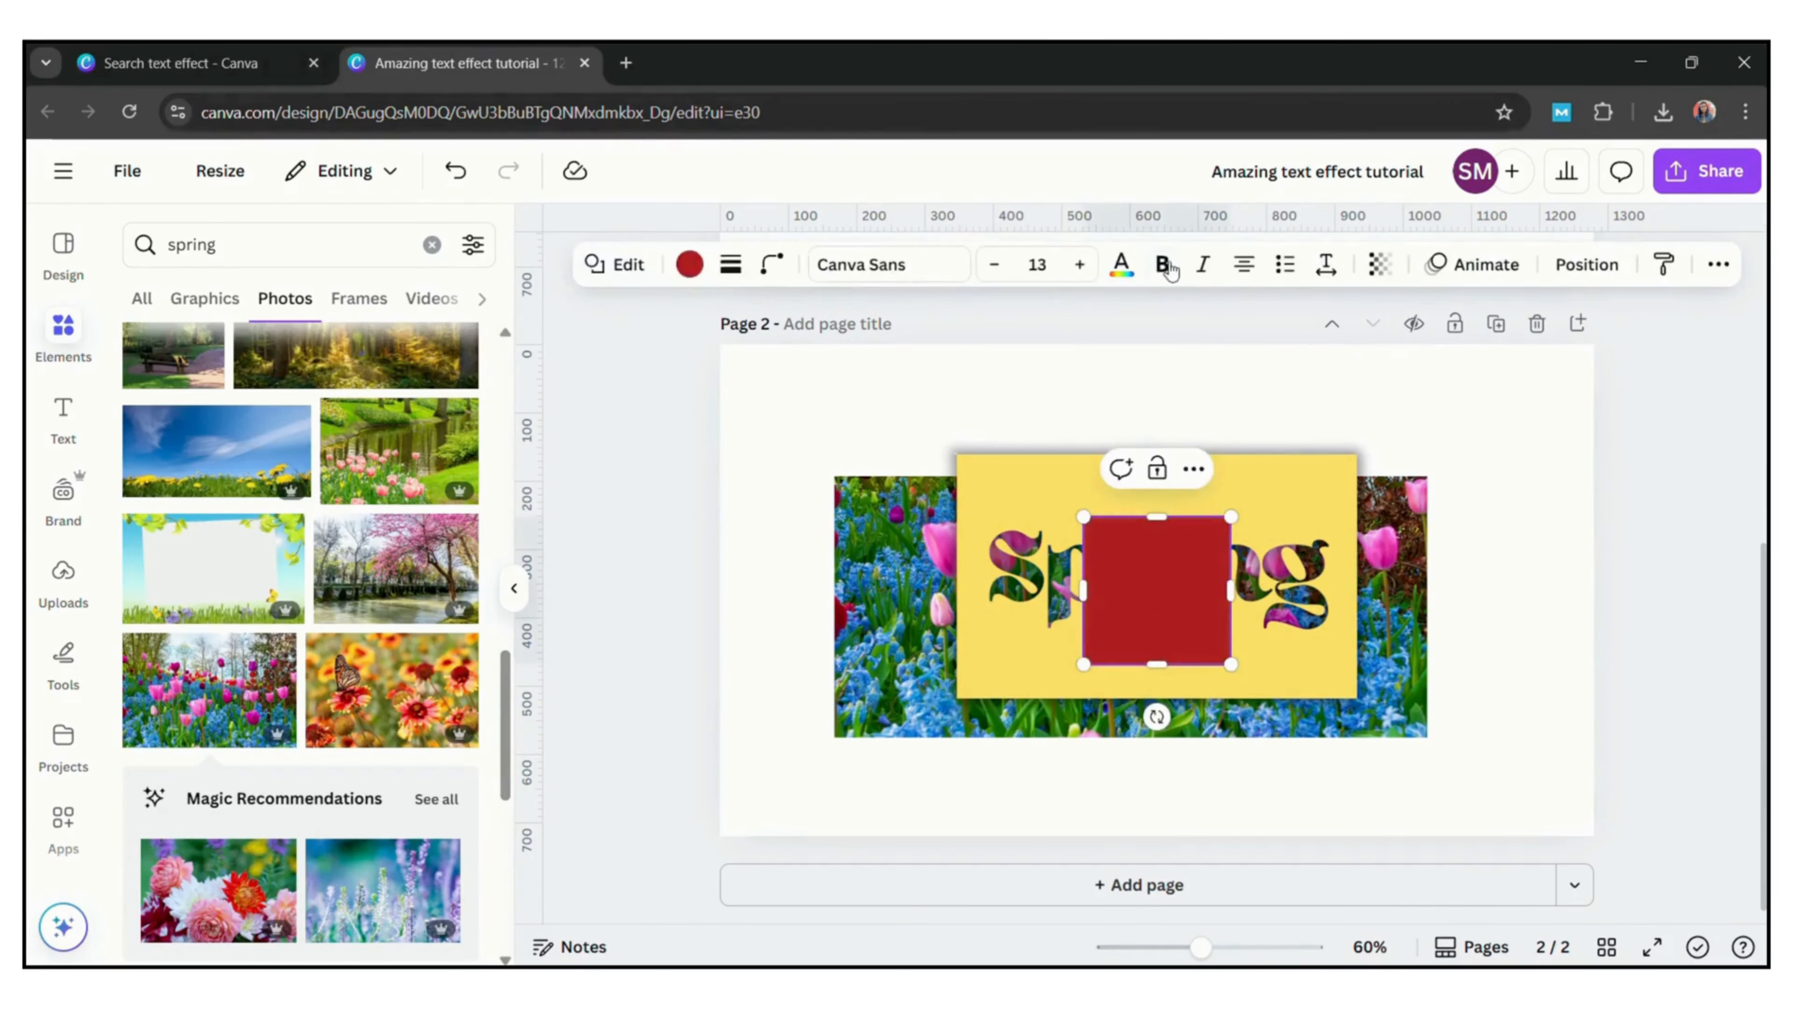
{"action": "left_click", "coordinate": [689, 265]}
{"action": "left_click", "coordinate": [248, 727]}
{"action": "left_click_drag", "start_coordinate": [1172, 606], "coordinate": [1621, 495]}
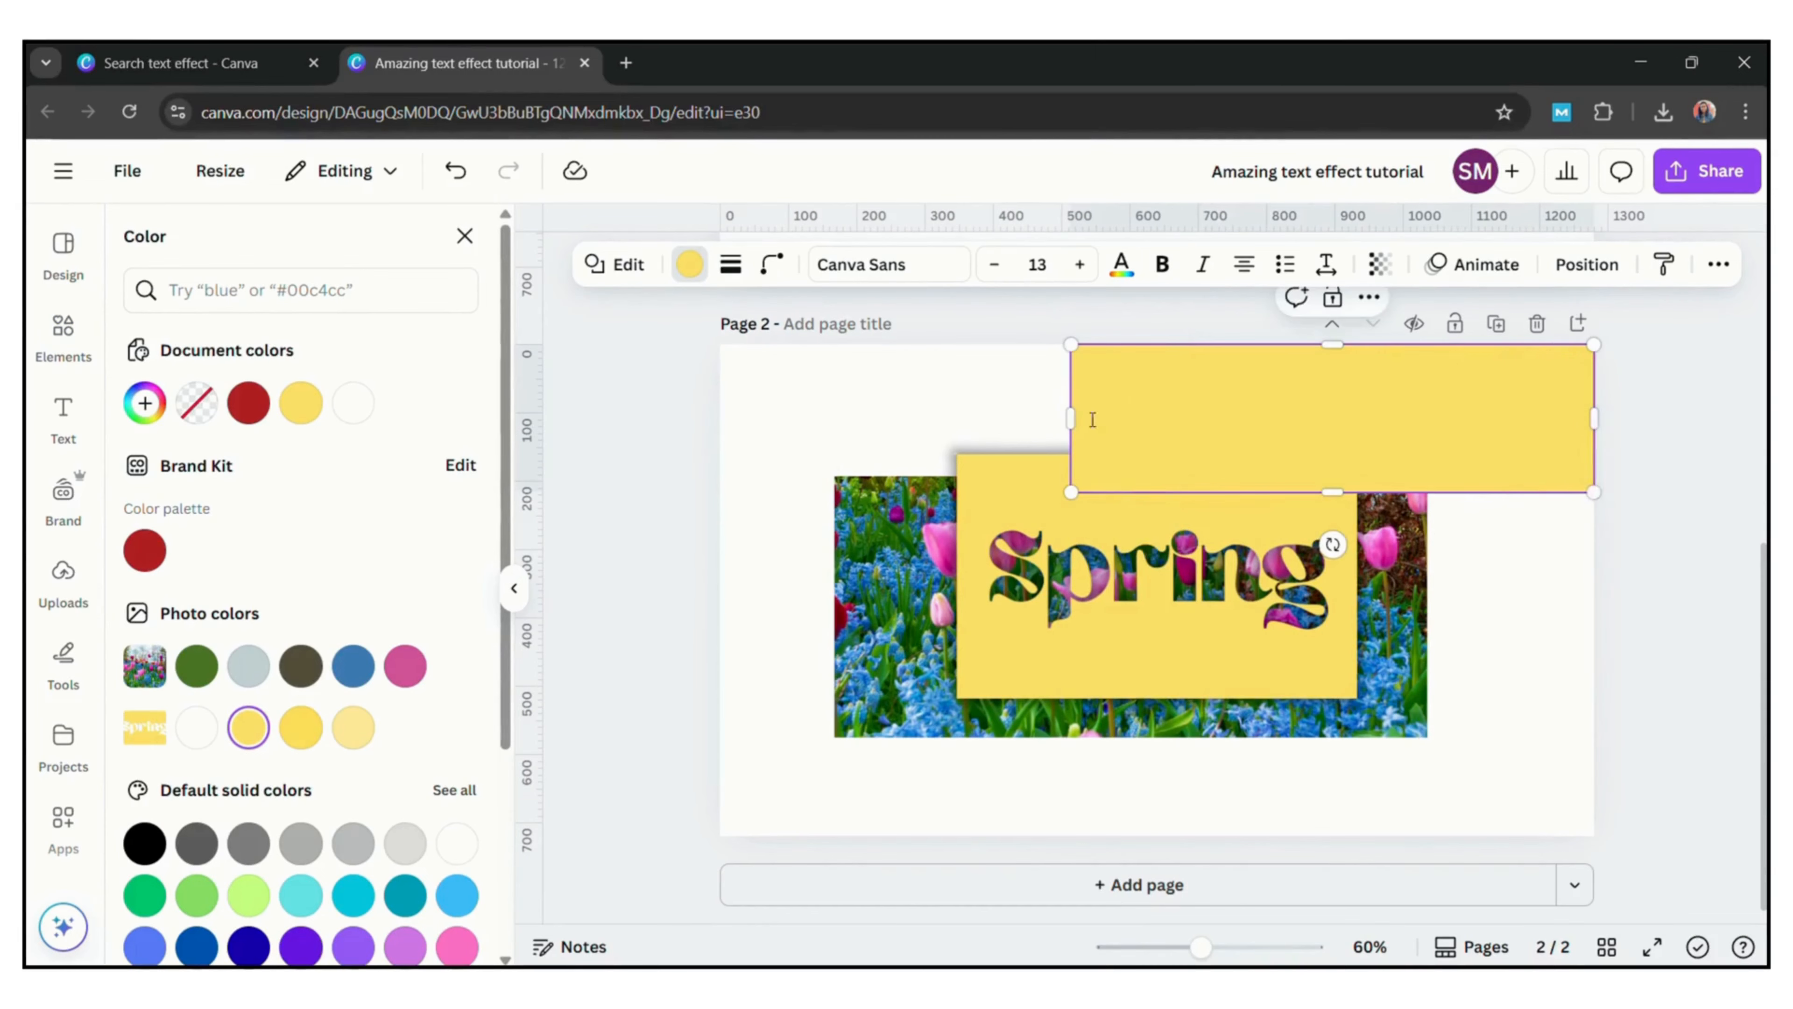
{"action": "left_click_drag", "start_coordinate": [1071, 419], "coordinate": [705, 447]}
Duplicate the yellow strip to cover the areas below and beside the Spring cutout.
{"action": "left_click", "coordinate": [1176, 297]}
{"action": "left_click", "coordinate": [1228, 485]}
{"action": "left_click_drag", "start_coordinate": [1200, 537], "coordinate": [1150, 715]}
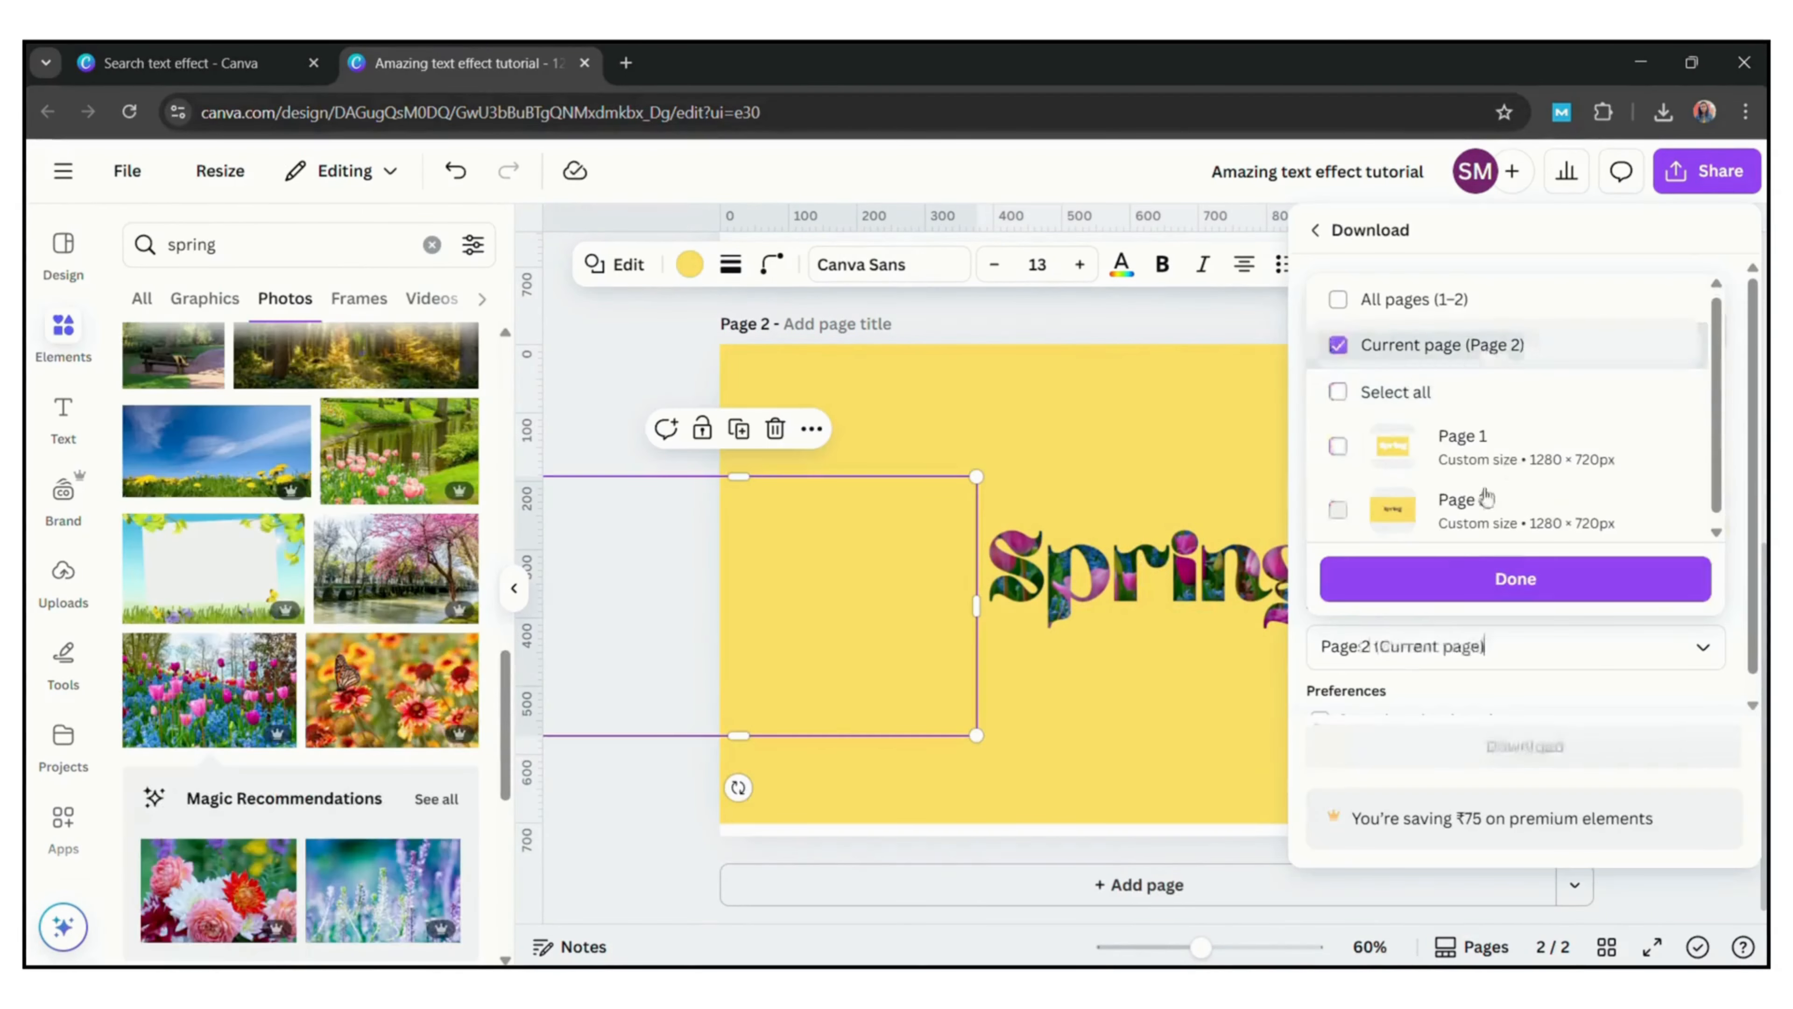
Download only page 2 as a PNG.
{"action": "left_click", "coordinate": [1513, 572]}
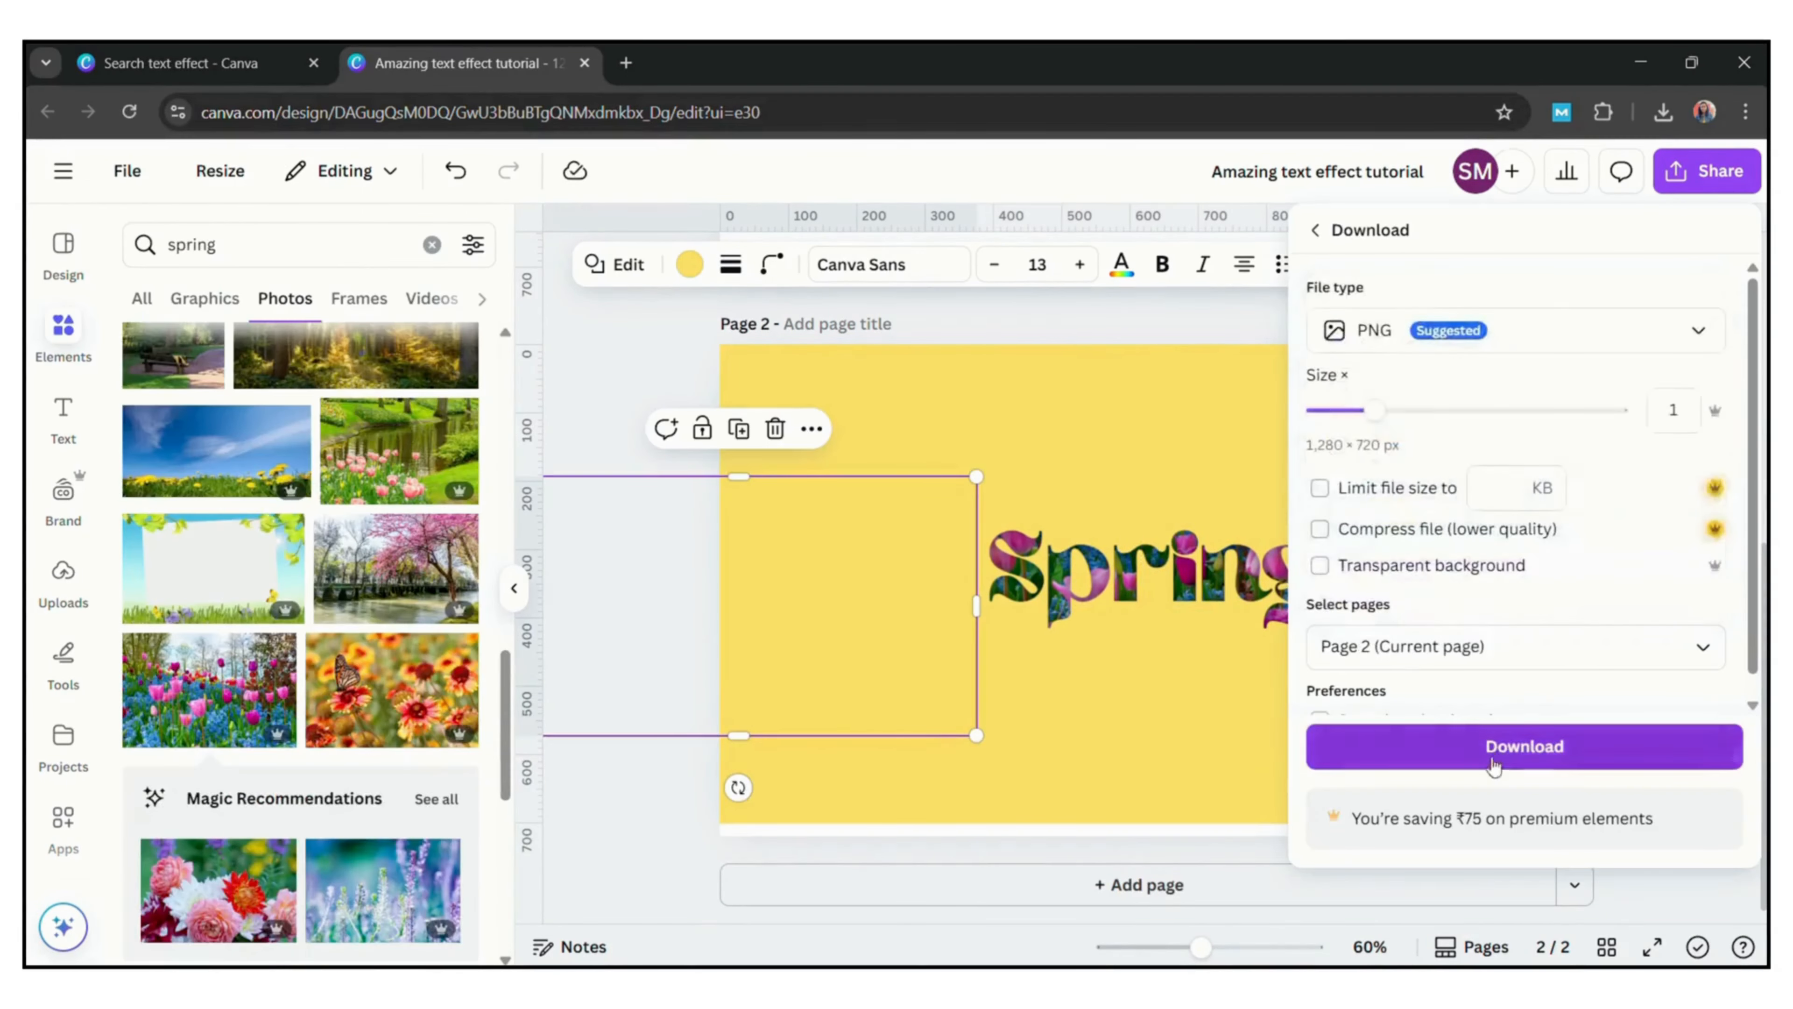
{"action": "left_click", "coordinate": [1513, 741]}
Place the exported yellow Spring image on a new third page and remove its background.
{"action": "left_click", "coordinate": [1188, 891]}
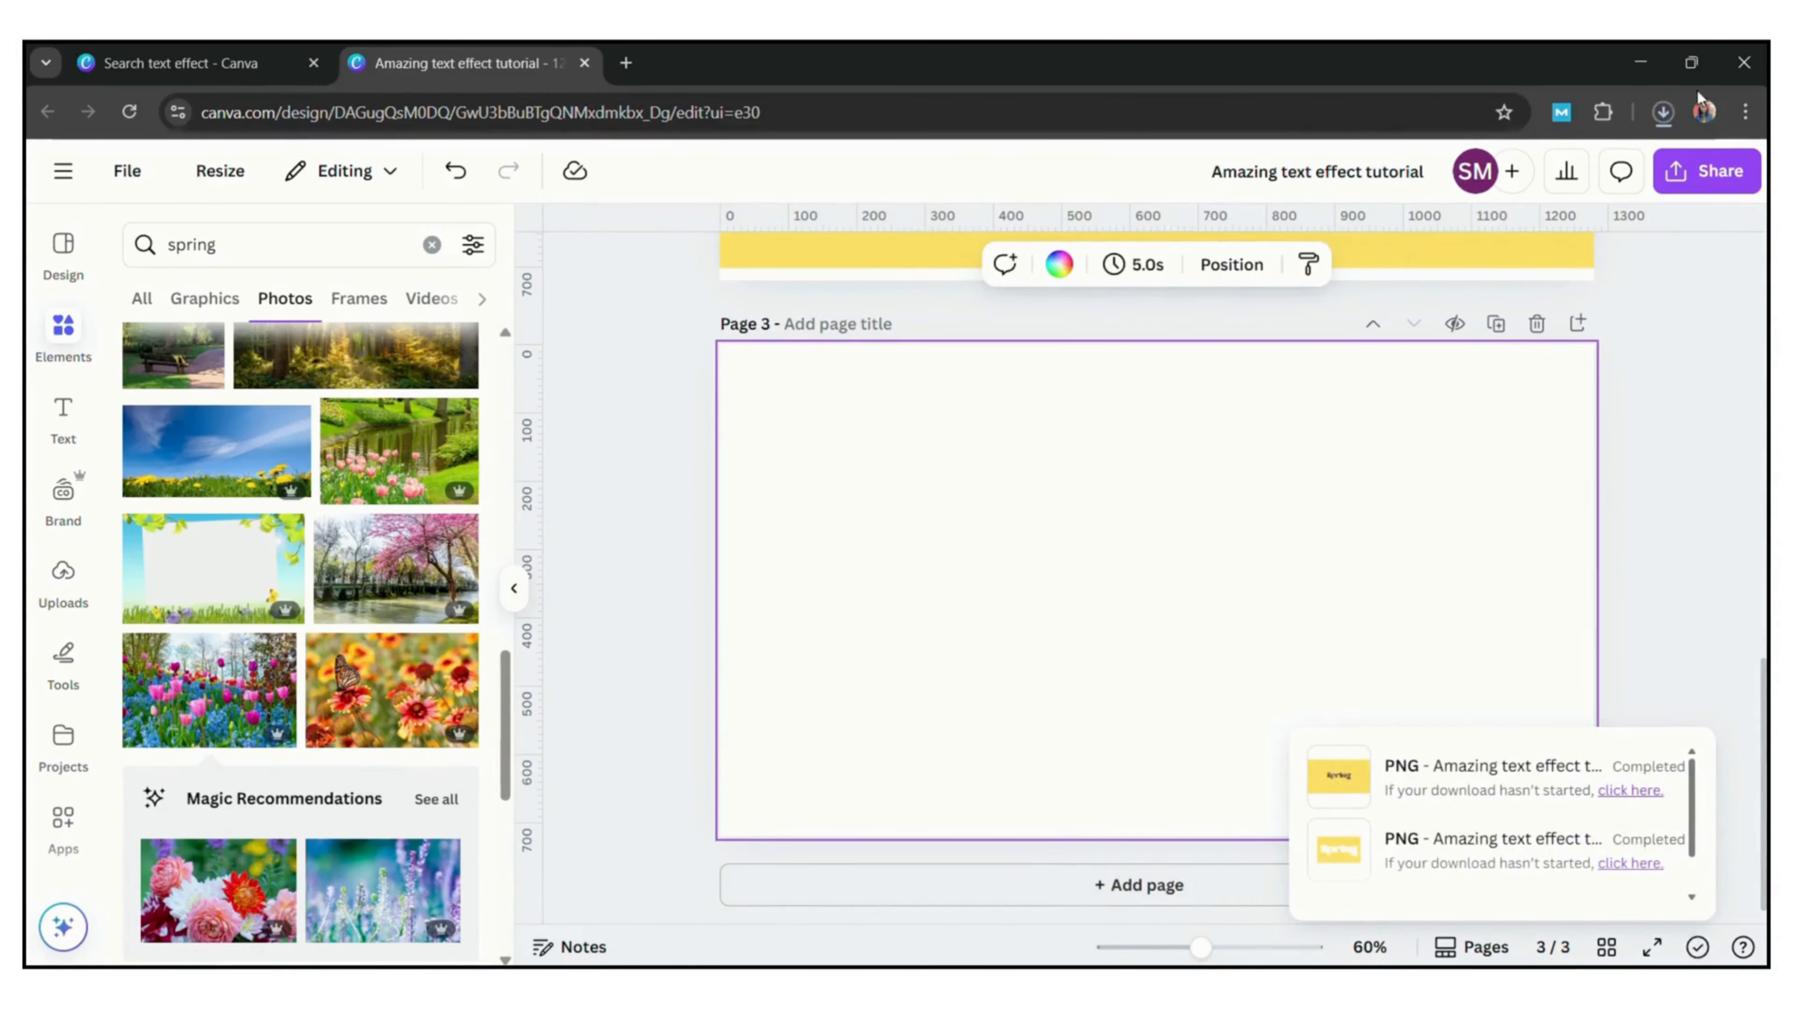
{"action": "key", "text": "ctrl+v"}
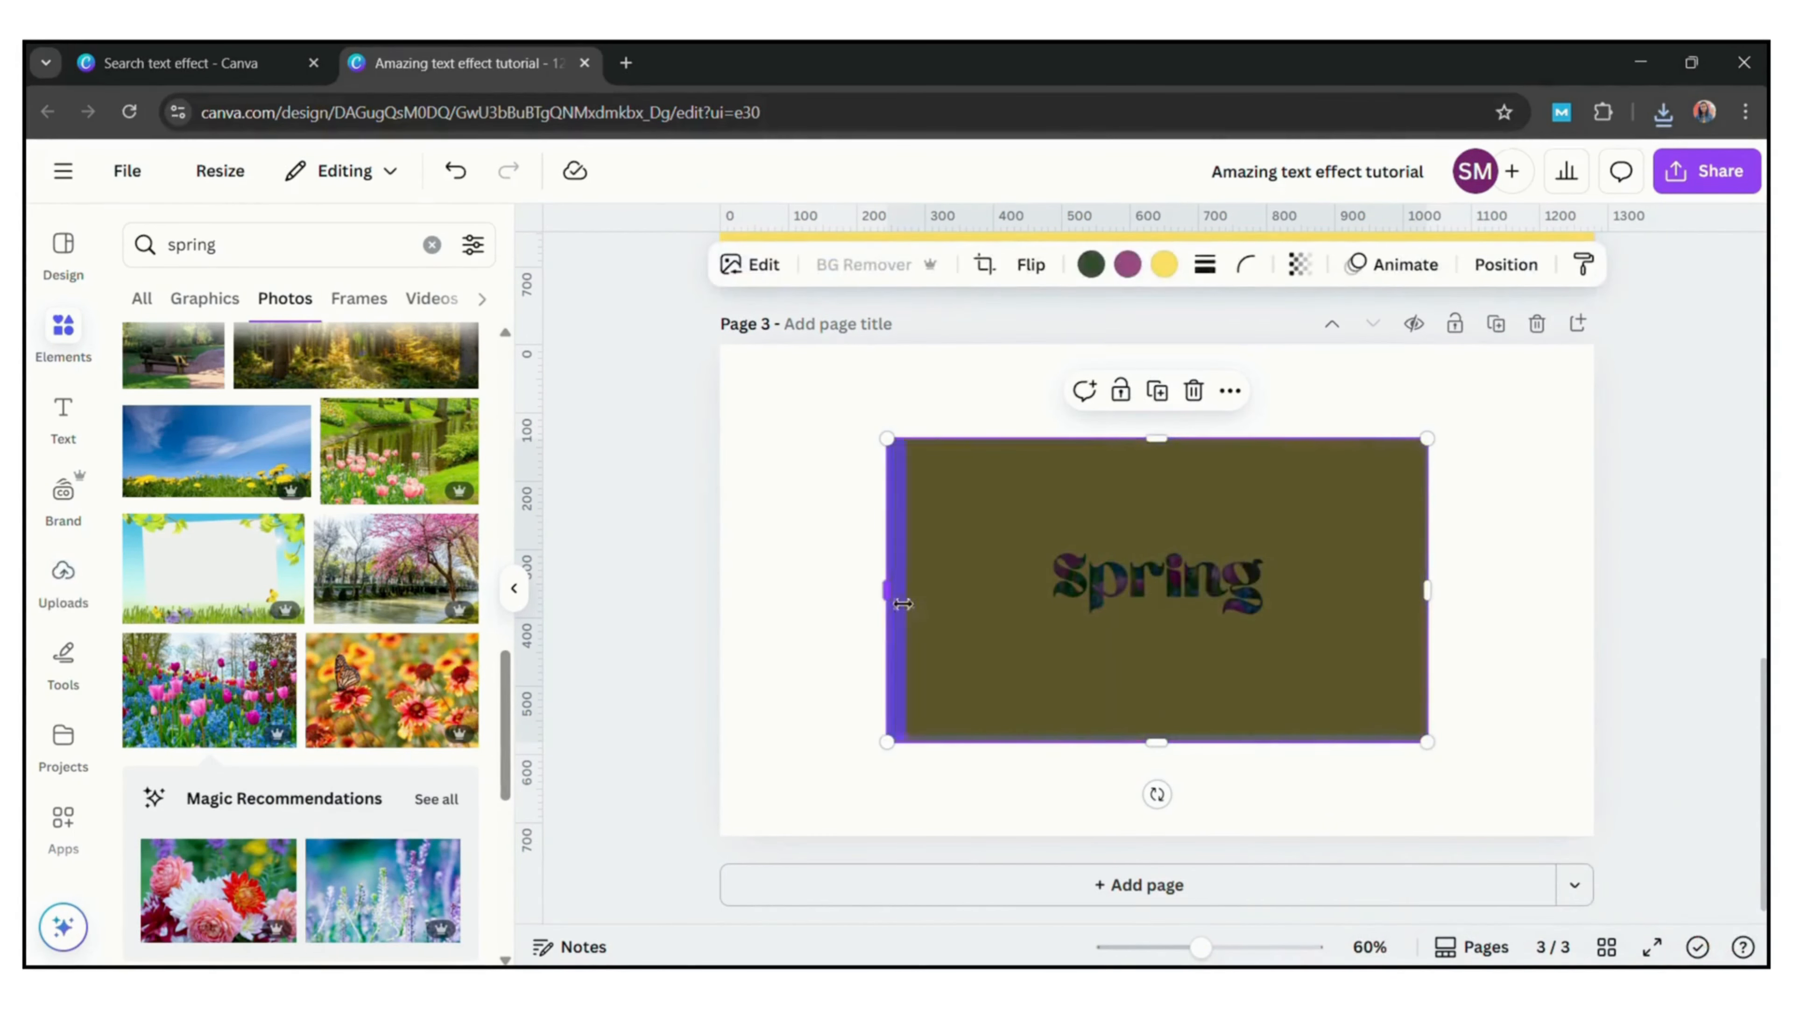
Crop the Spring cutout closely around the word, and enlarge and center it on the page.
{"action": "left_click_drag", "start_coordinate": [890, 622], "coordinate": [1043, 627]}
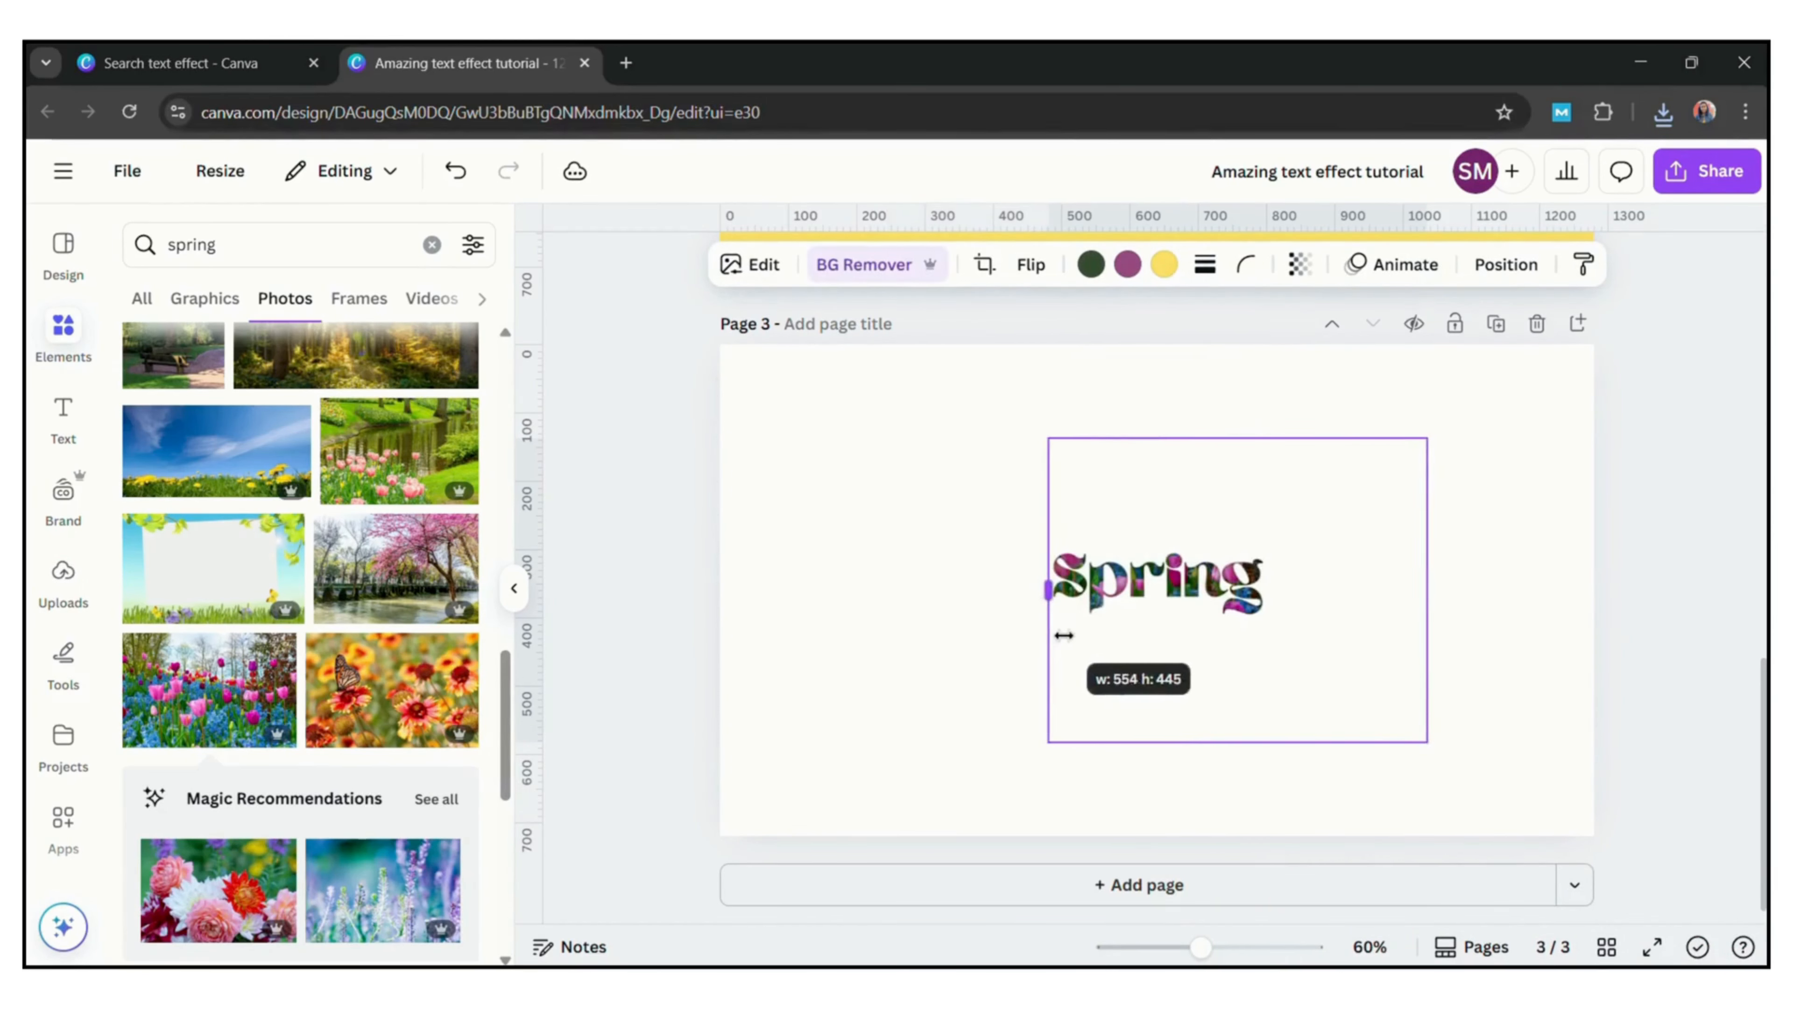
{"action": "left_click_drag", "start_coordinate": [1248, 457], "coordinate": [1250, 566]}
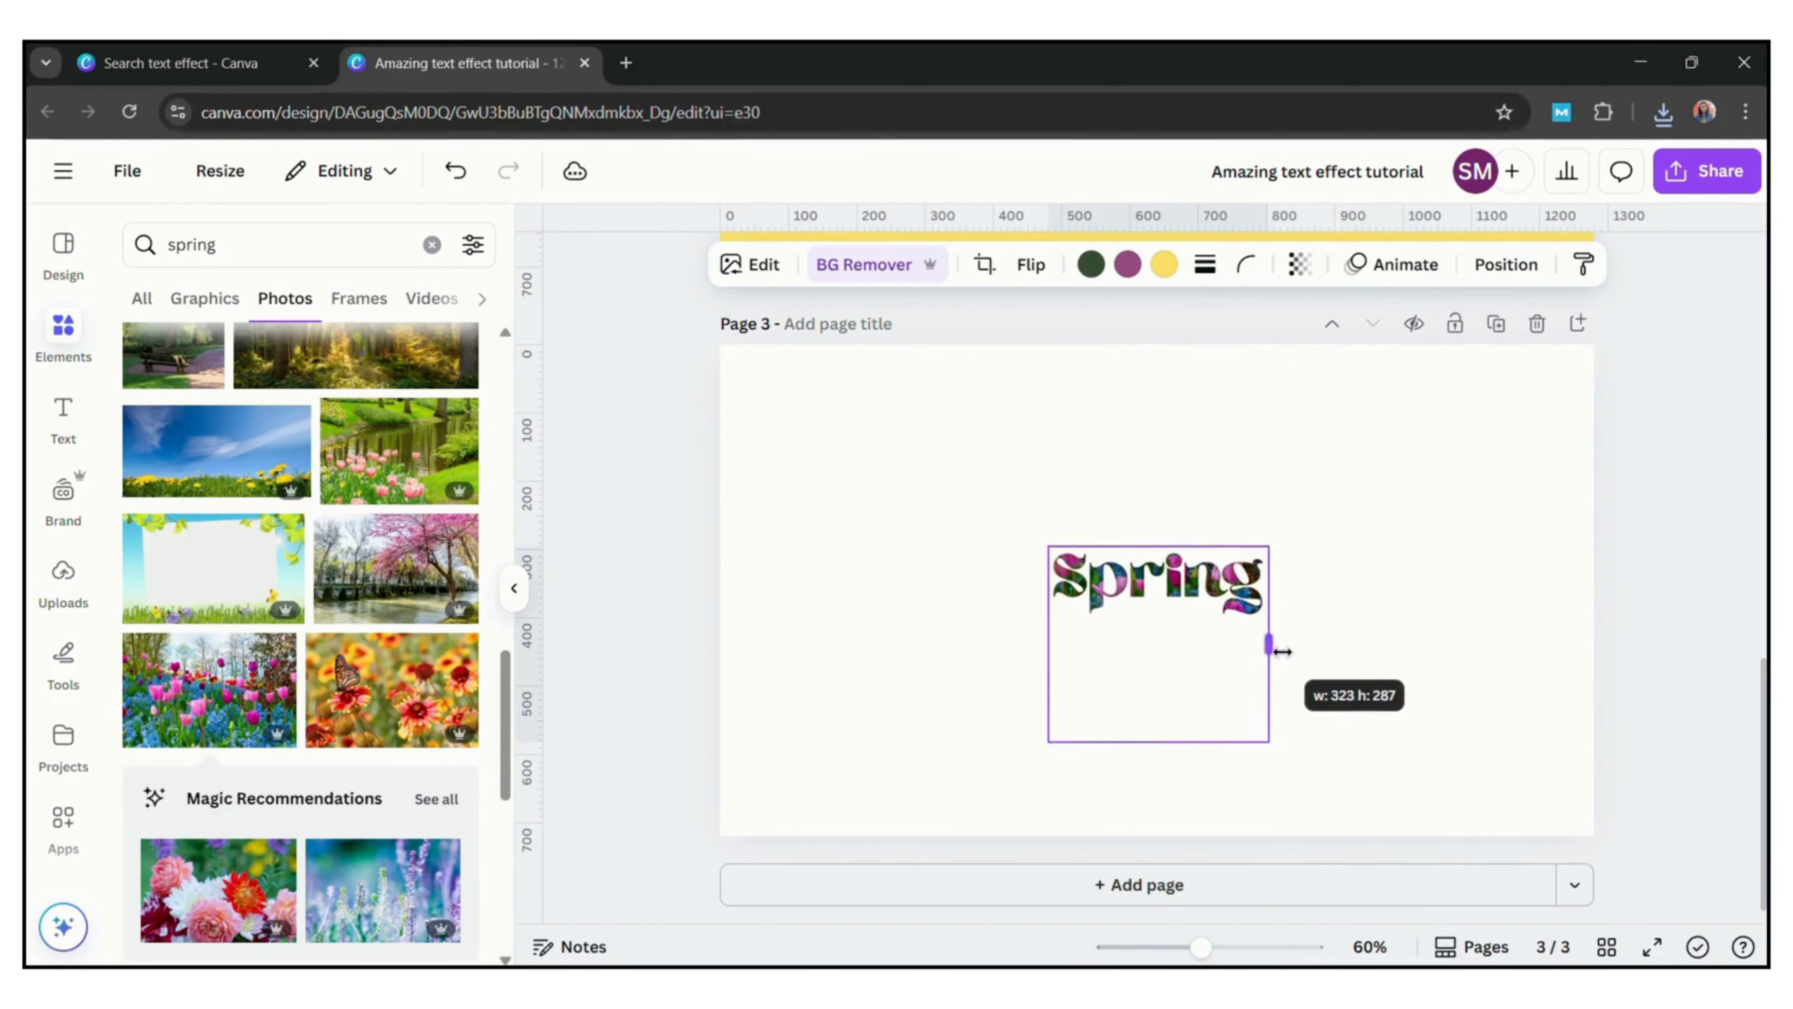
{"action": "left_click_drag", "start_coordinate": [1048, 615], "coordinate": [741, 708]}
{"action": "left_click_drag", "start_coordinate": [1072, 657], "coordinate": [1202, 563]}
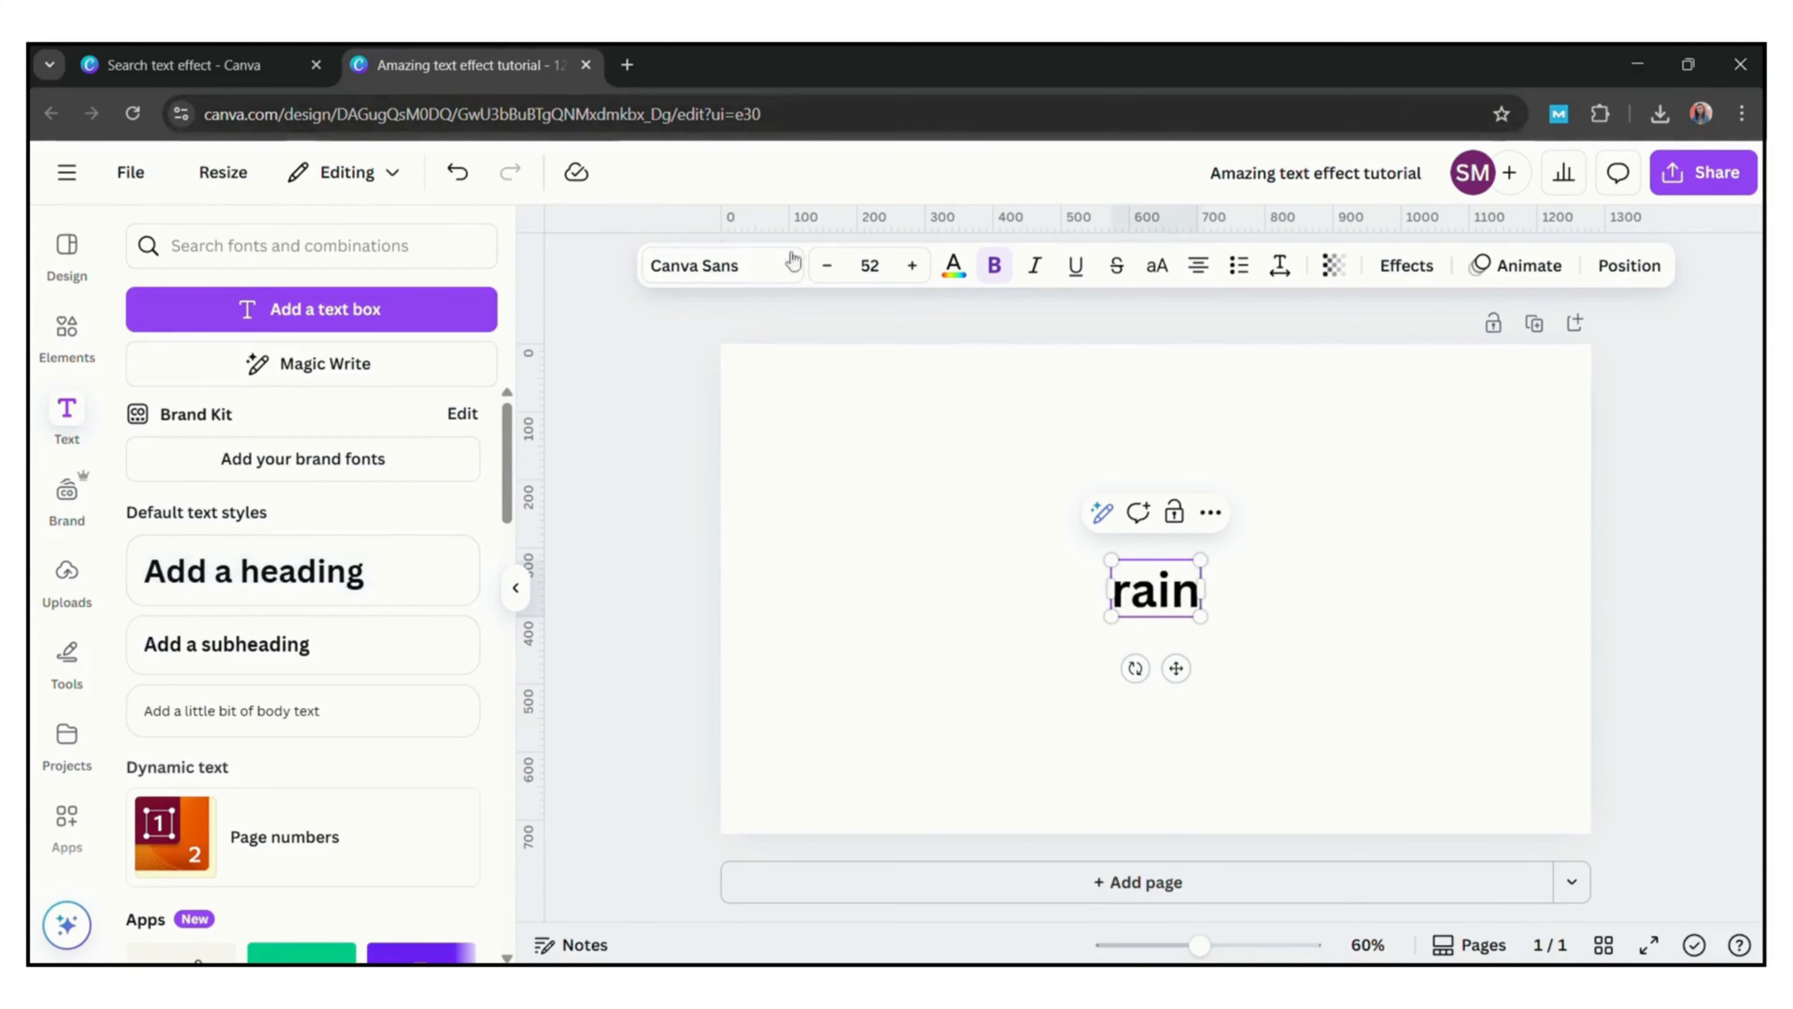
Set the rain text in the Wedges font, enlarge it to about size 169 and center it on the page.
{"action": "left_click", "coordinate": [783, 257]}
{"action": "left_click", "coordinate": [333, 349]}
{"action": "type", "text": "weg"}
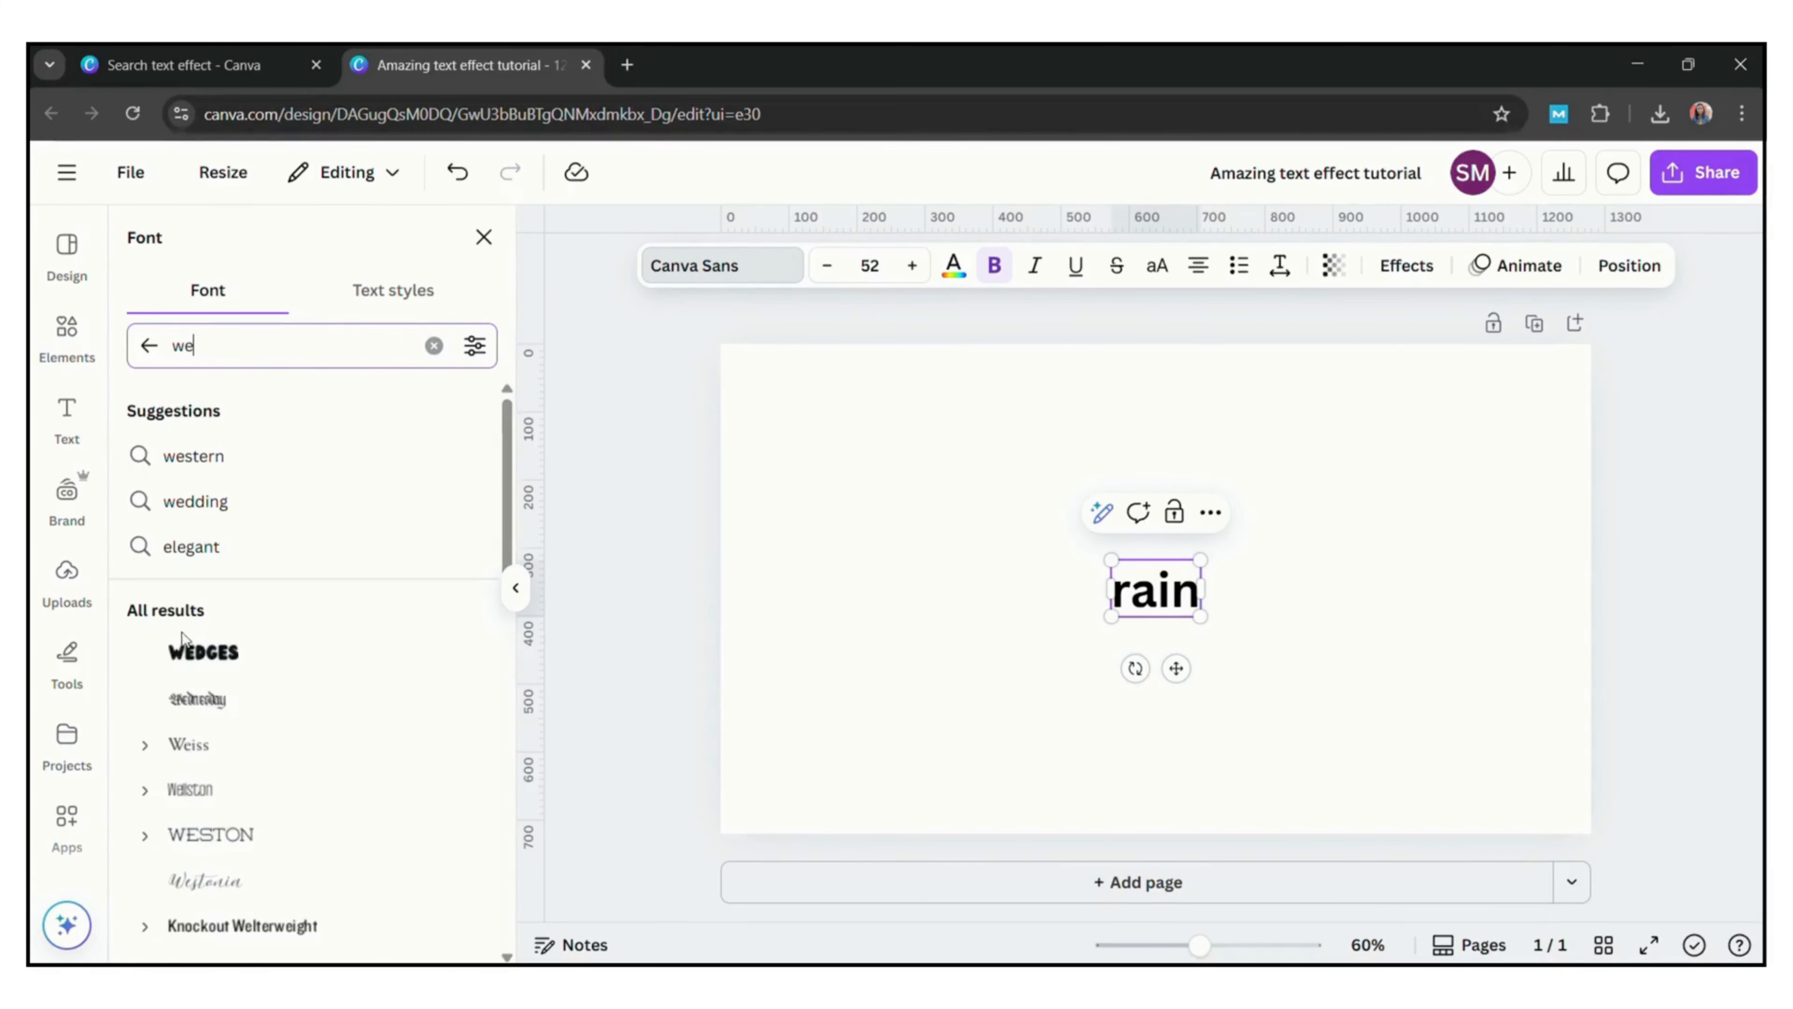
{"action": "left_click", "coordinate": [193, 669]}
{"action": "left_click_drag", "start_coordinate": [1098, 560], "coordinate": [840, 441]}
{"action": "left_click", "coordinate": [1216, 566]}
{"action": "left_click_drag", "start_coordinate": [1108, 547], "coordinate": [1240, 609]}
{"action": "left_click", "coordinate": [854, 408]}
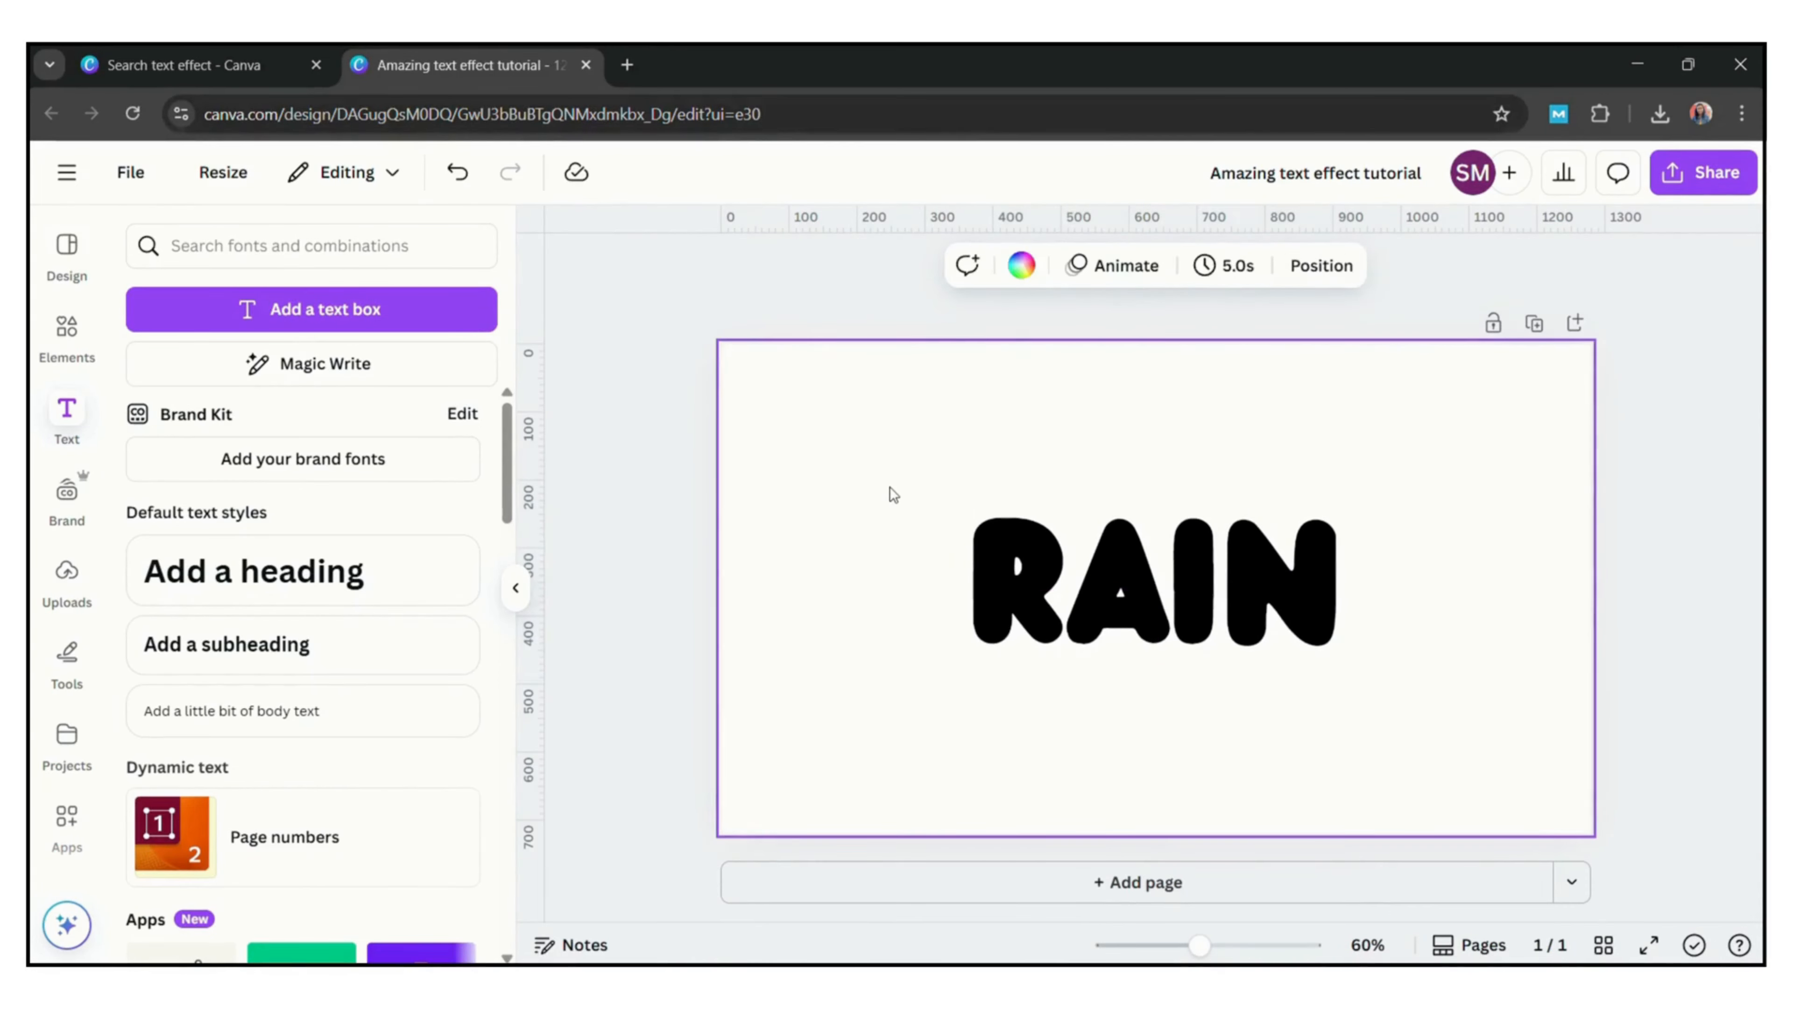
Add a yellow rectangle, stretch it well beyond the word RAIN on all sides and center it on the page.
{"action": "key", "text": "r"}
{"action": "left_click", "coordinate": [689, 266]}
{"action": "left_click", "coordinate": [304, 821]}
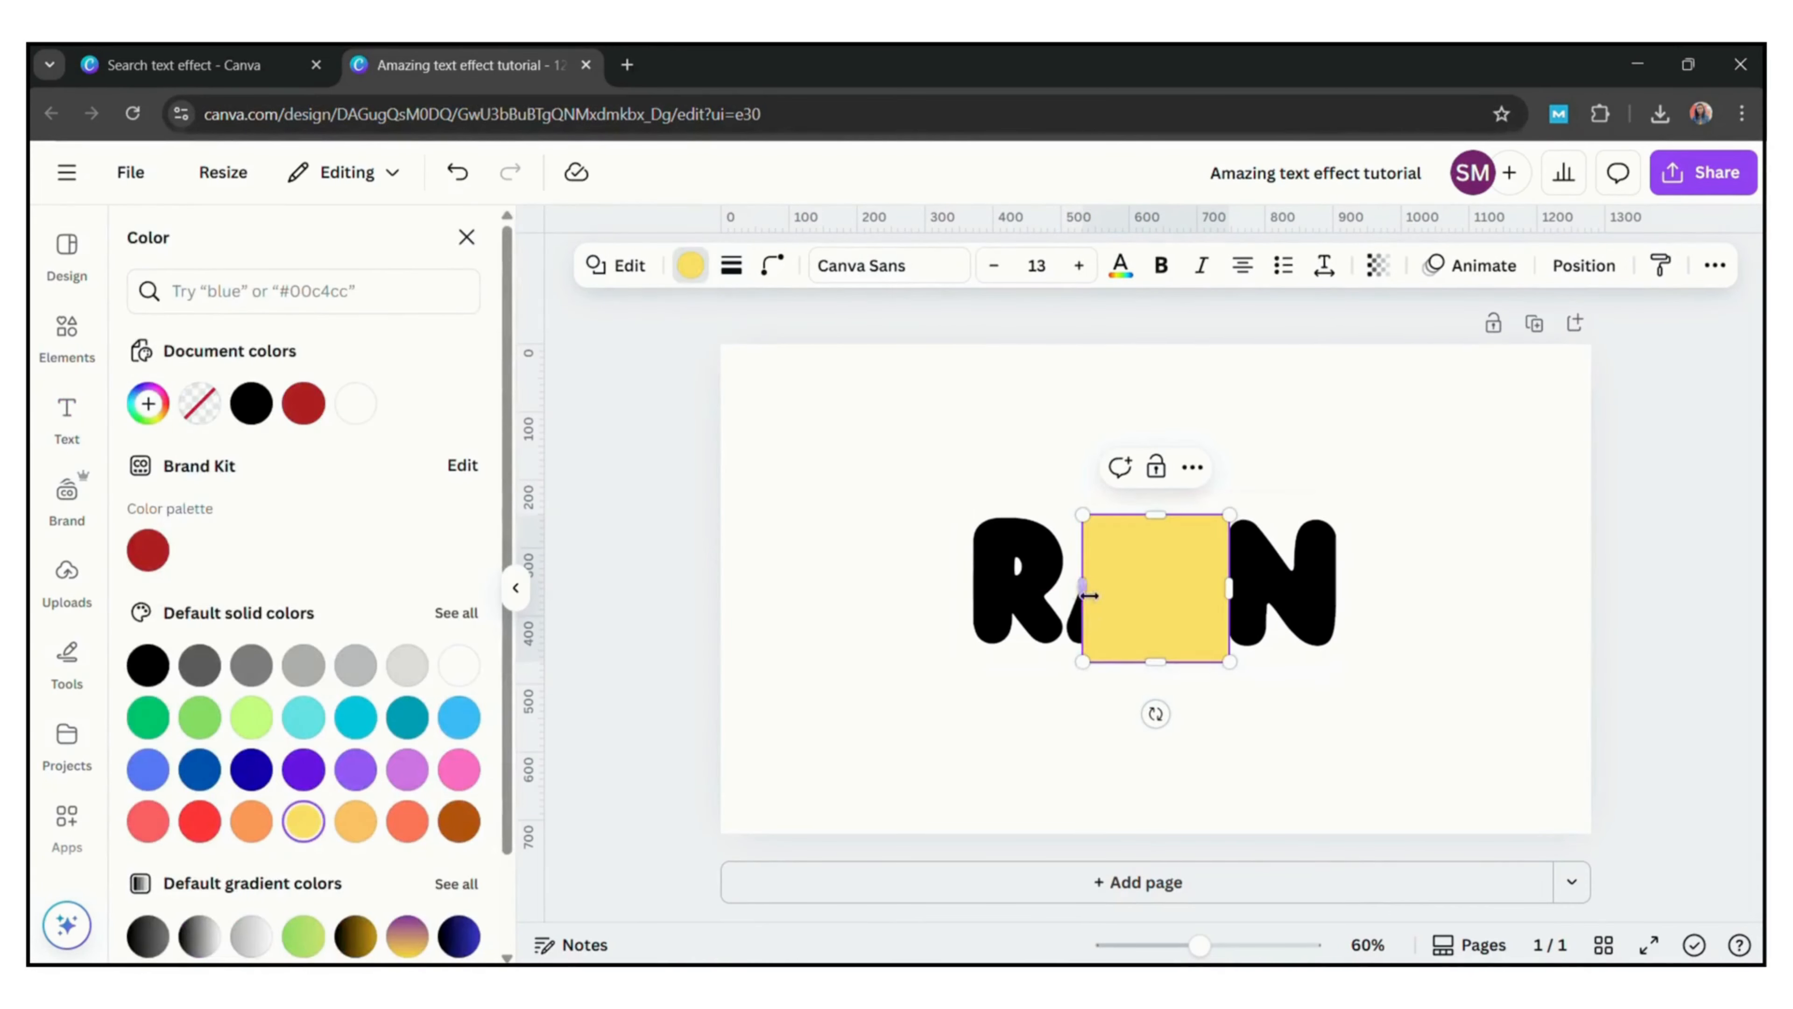
{"action": "left_click_drag", "start_coordinate": [1083, 589], "coordinate": [914, 599]}
{"action": "left_click_drag", "start_coordinate": [1230, 589], "coordinate": [1424, 638]}
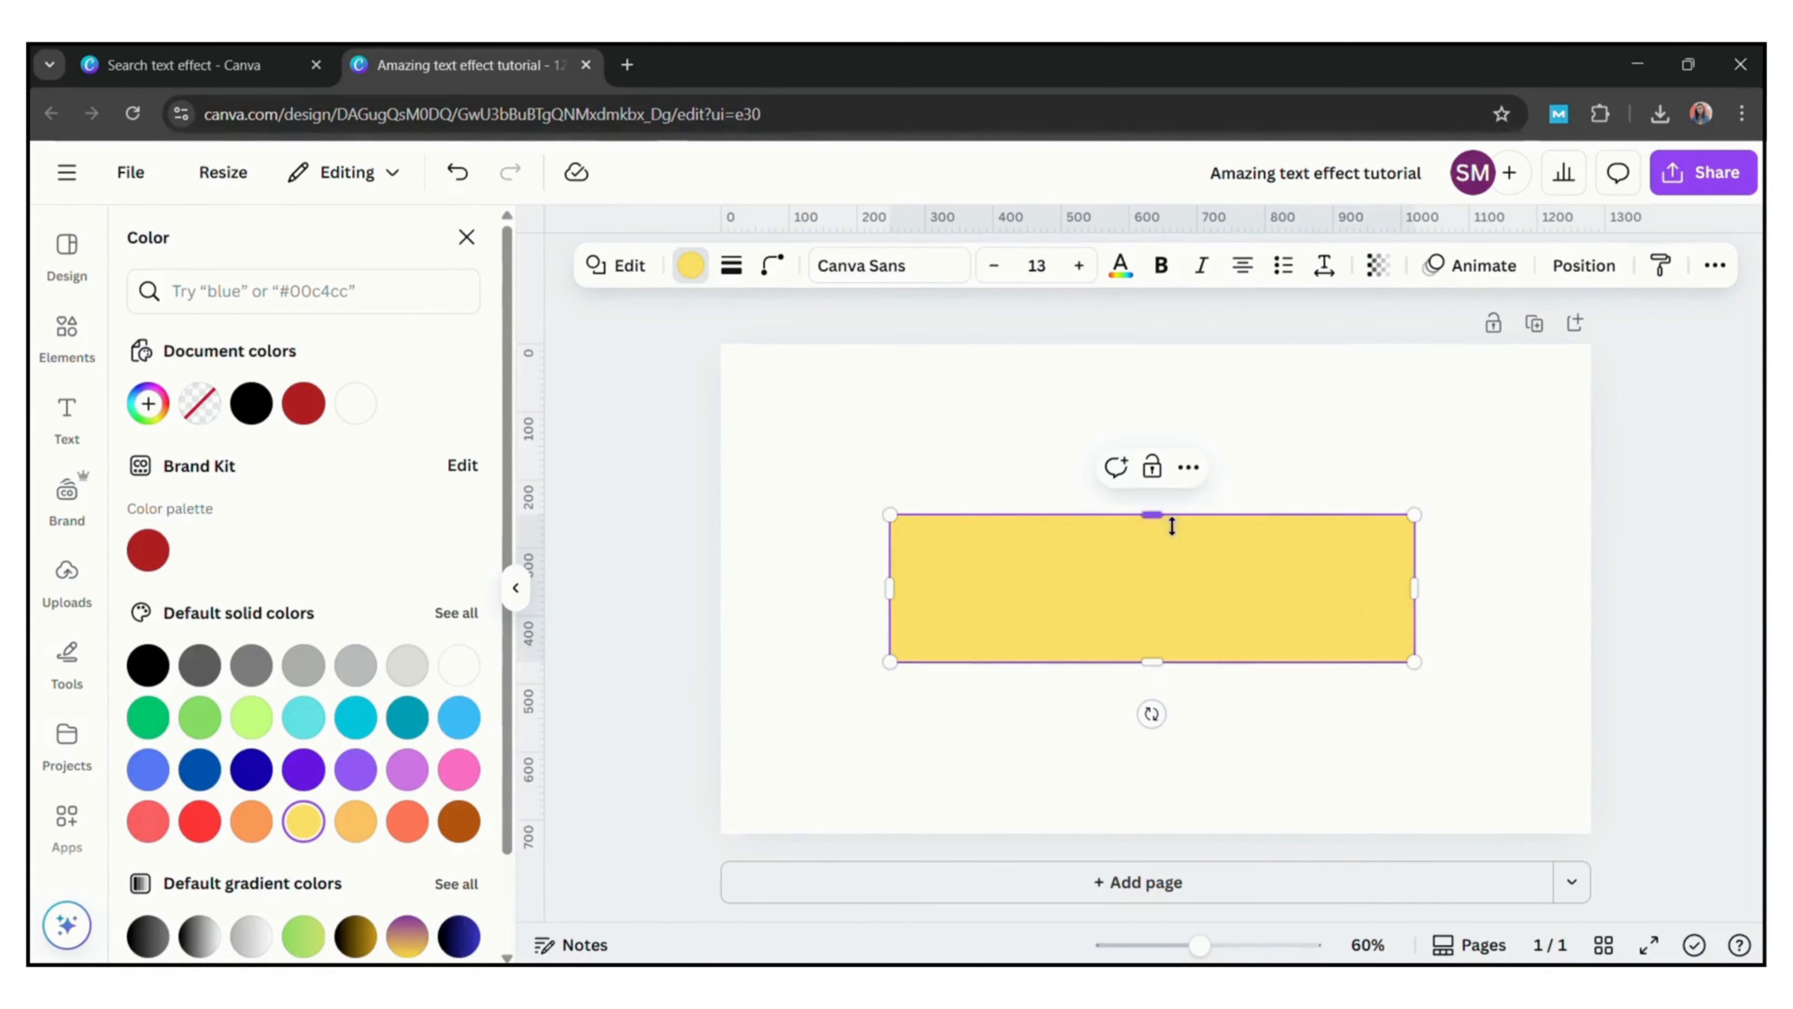
{"action": "left_click_drag", "start_coordinate": [1172, 526], "coordinate": [1172, 459]}
{"action": "left_click_drag", "start_coordinate": [1152, 664], "coordinate": [1157, 752]}
{"action": "mouse_move", "coordinate": [1197, 639]}
{"action": "left_mouse_down"}
{"action": "mouse_move", "coordinate": [1185, 628]}
{"action": "mouse_move", "coordinate": [1206, 612]}
{"action": "left_mouse_up"}
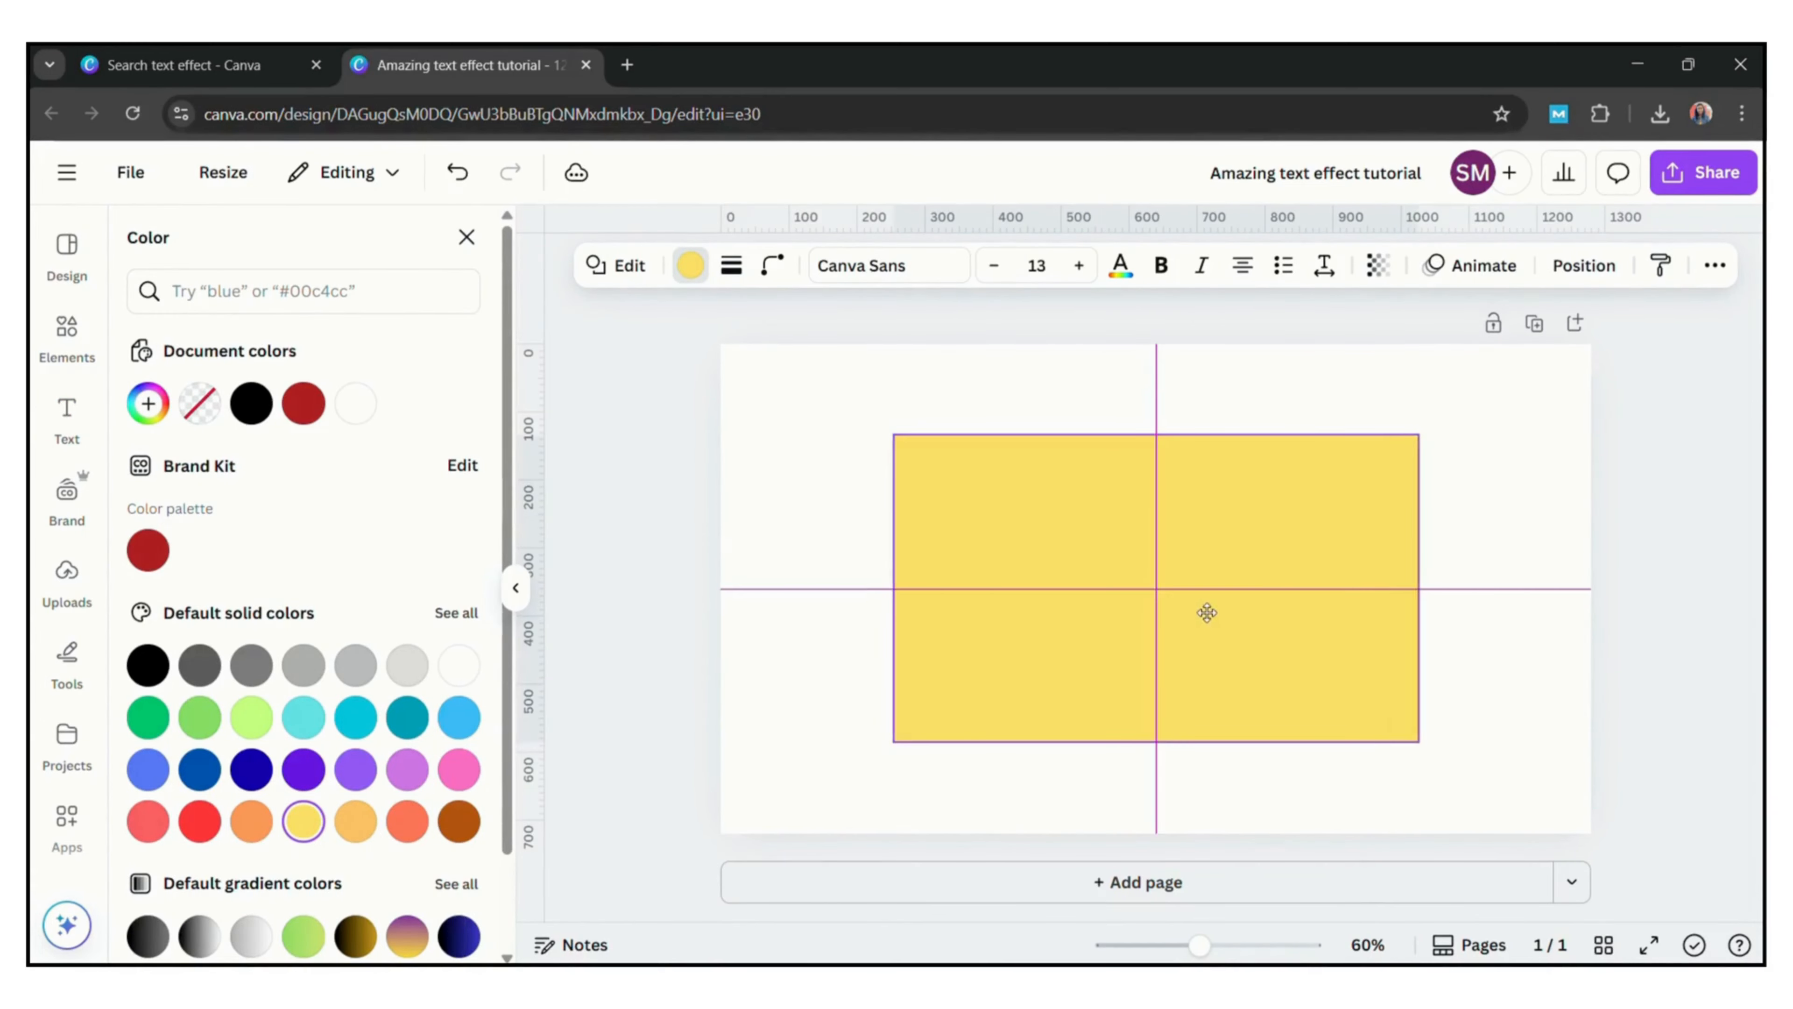
Send the yellow rectangle behind the word RAIN and recolor the text white.
{"action": "right_click", "coordinate": [1207, 612]}
{"action": "mouse_move", "coordinate": [1245, 573]}
{"action": "left_click", "coordinate": [1030, 773]}
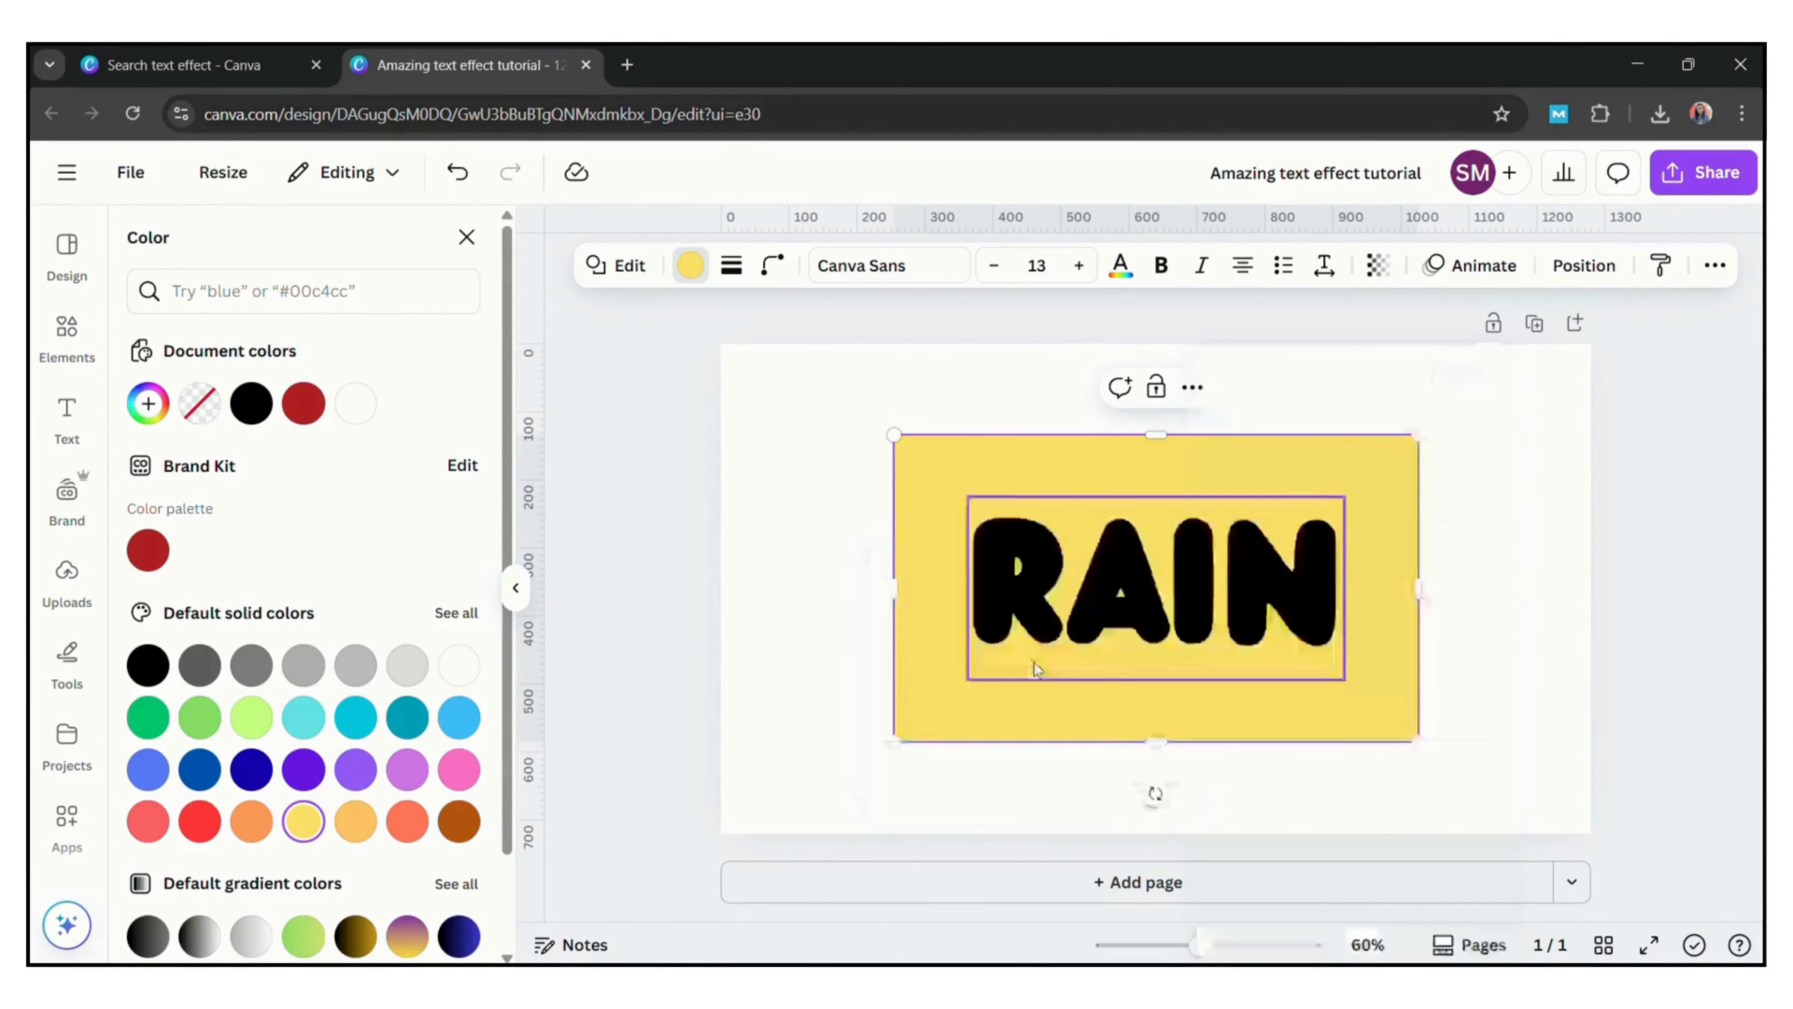
{"action": "left_click", "coordinate": [1050, 519]}
{"action": "left_click", "coordinate": [926, 267]}
{"action": "left_click", "coordinate": [312, 405]}
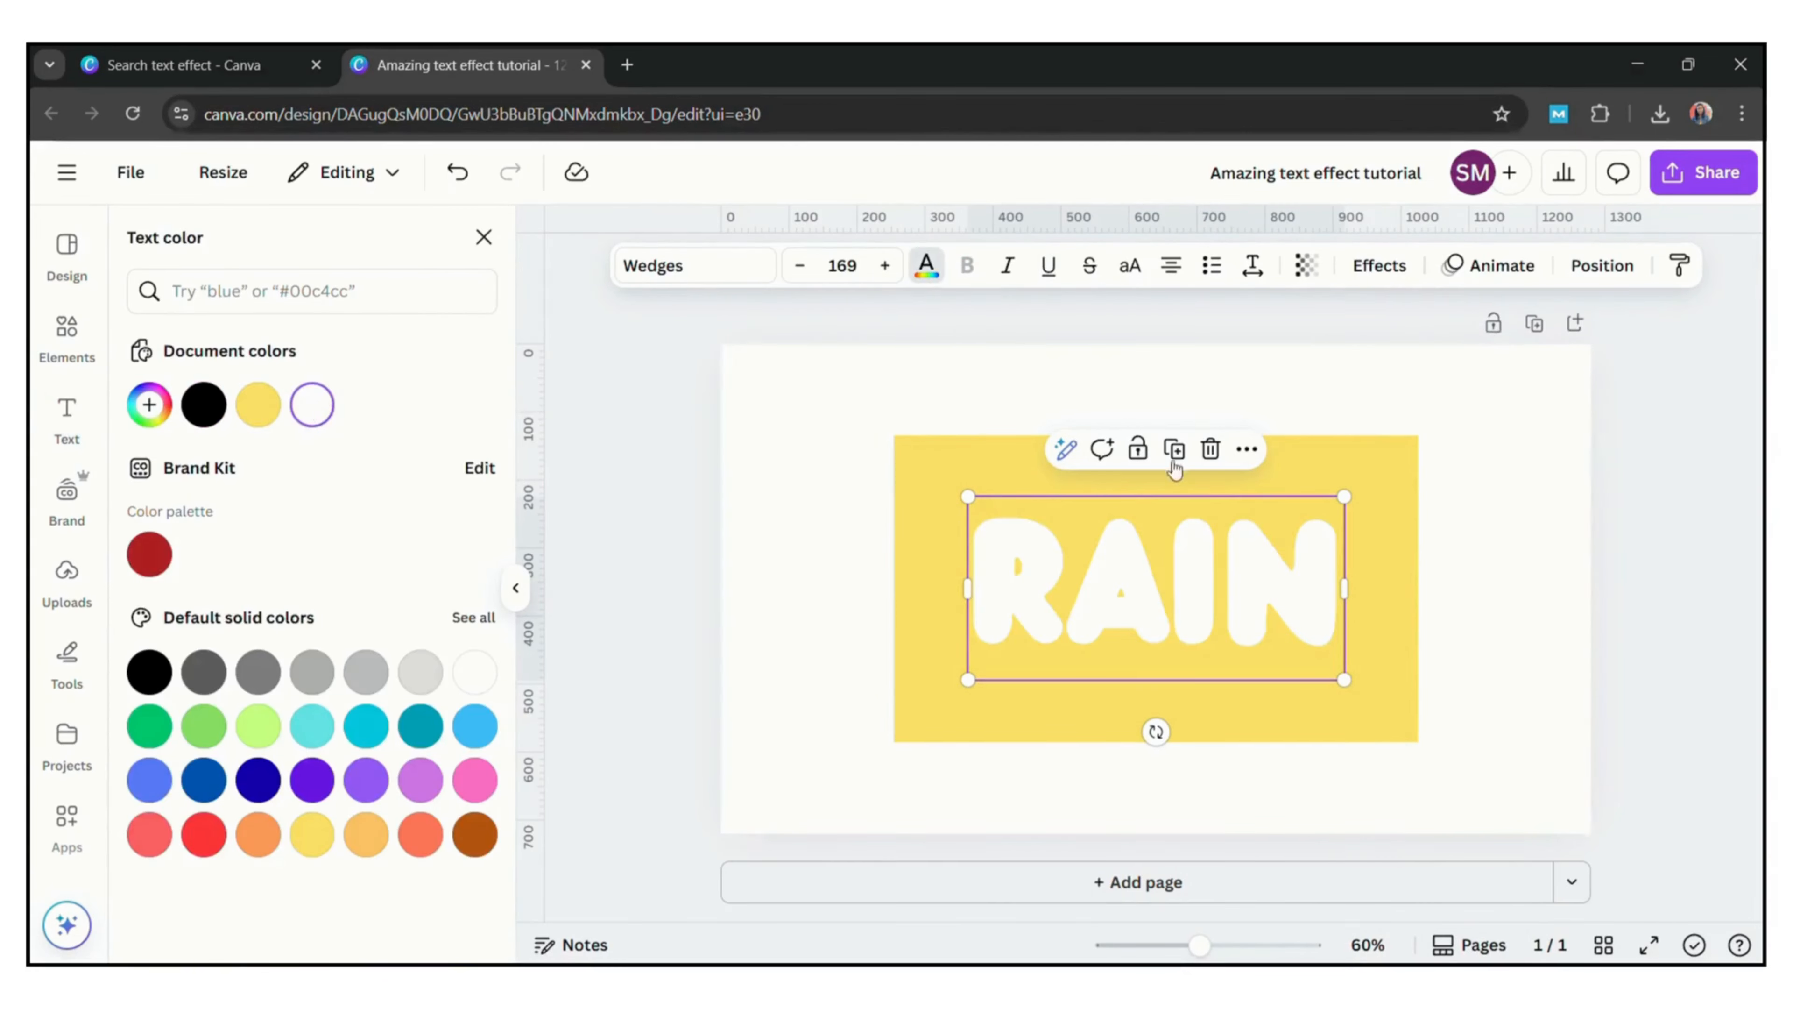
Download the RAIN design as a PNG.
{"action": "left_click", "coordinate": [846, 423]}
{"action": "left_click", "coordinate": [1754, 185]}
{"action": "left_click", "coordinate": [1353, 640]}
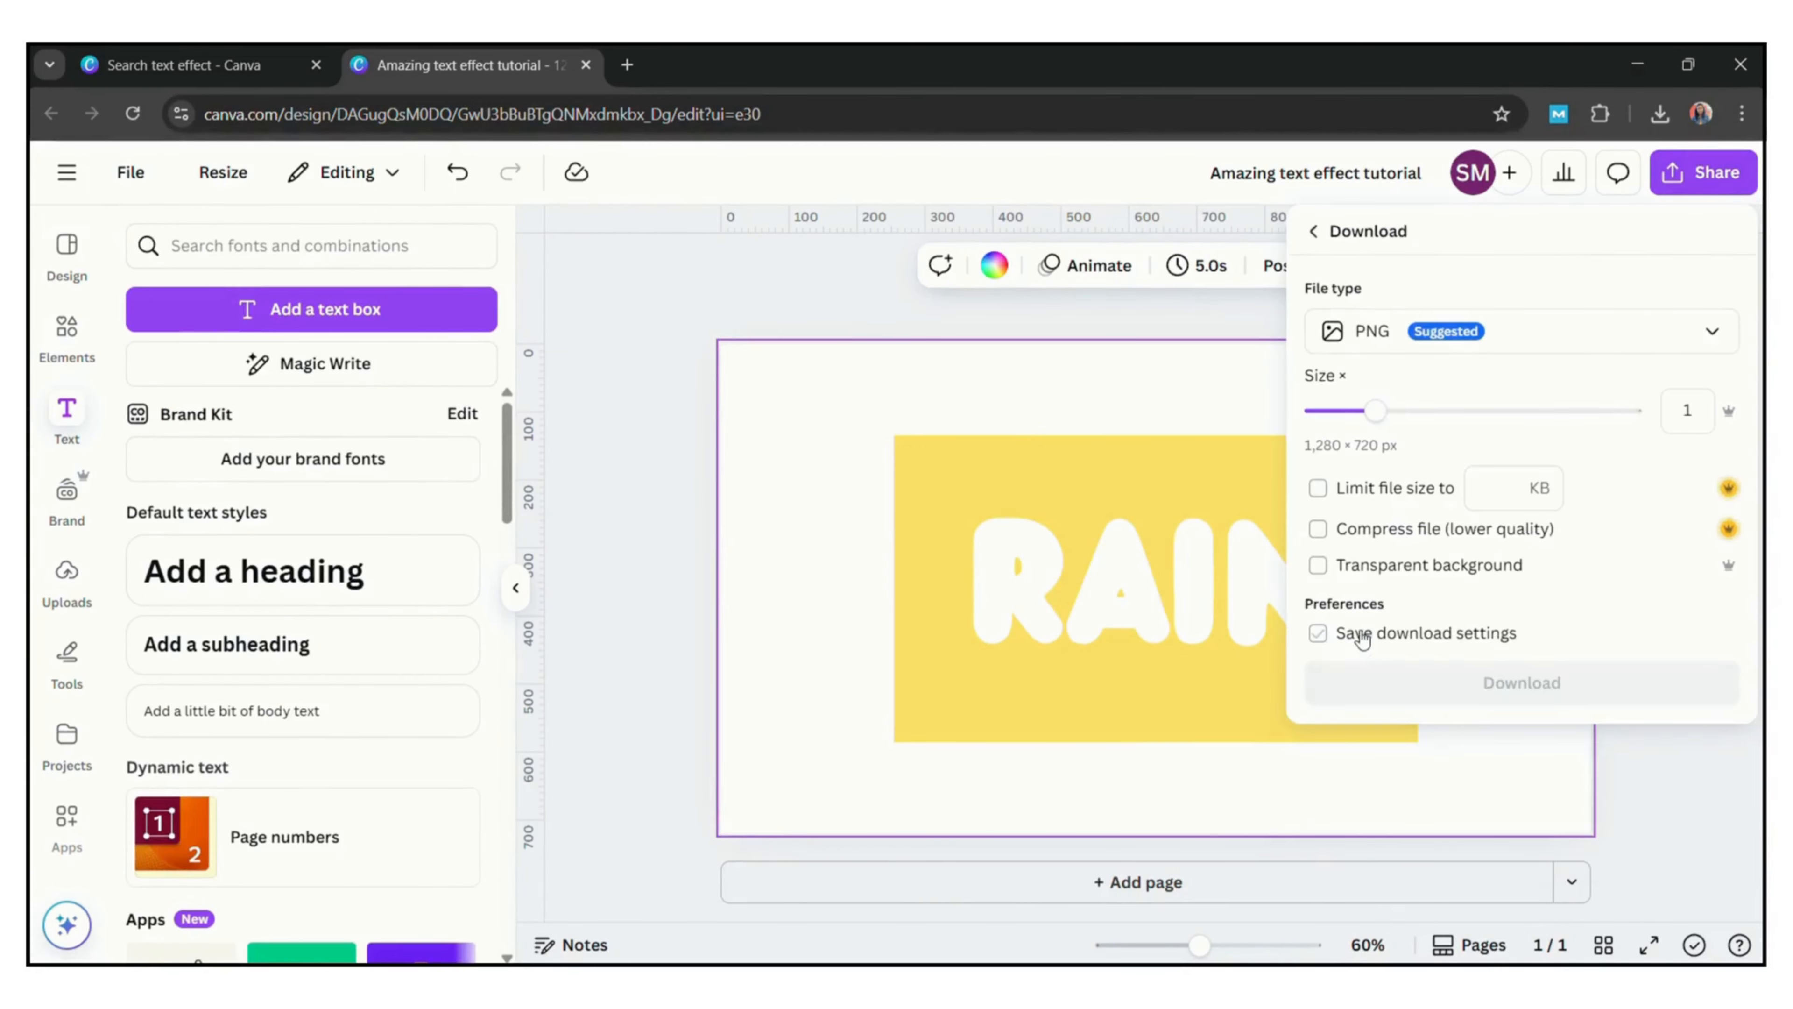
{"action": "left_click", "coordinate": [1678, 687]}
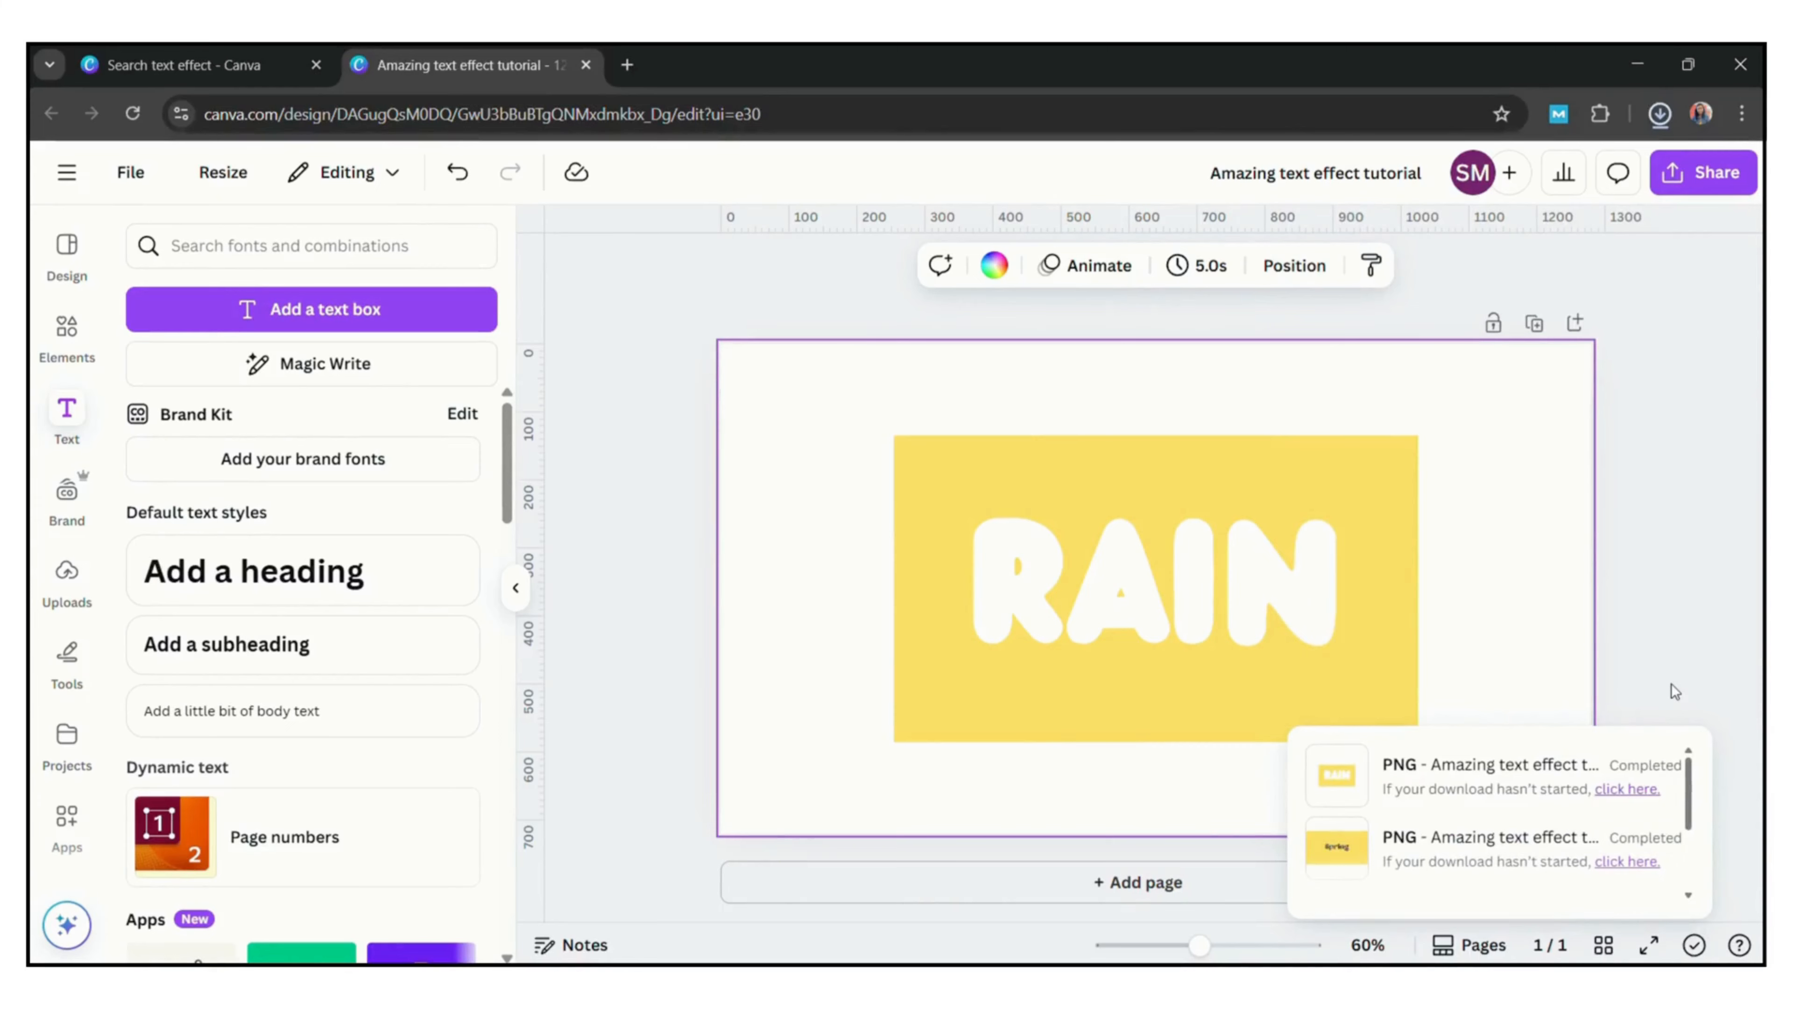
Place the exported RAIN image on a new second page and remove its background.
{"action": "left_click", "coordinate": [1129, 892]}
{"action": "left_click_drag", "start_coordinate": [1151, 464], "coordinate": [1152, 469]}
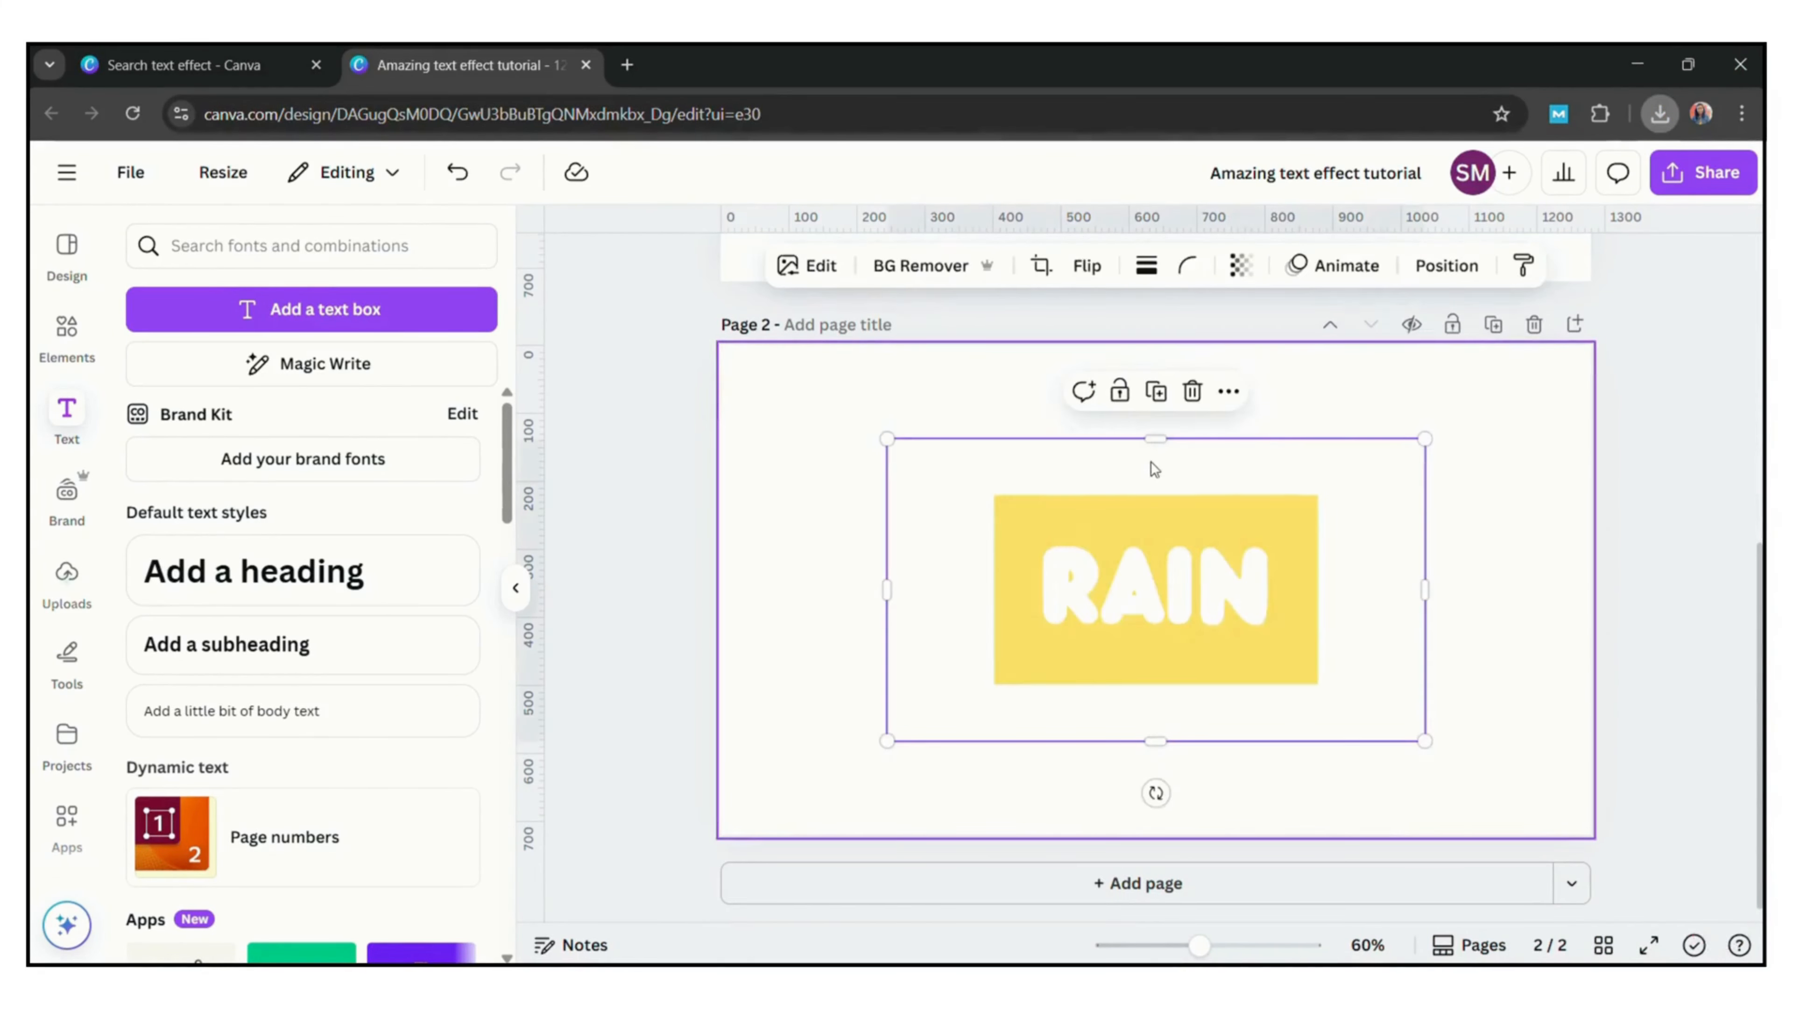
Search the photos for "rain" and add the green-toned shot of raindrops on a window.
{"action": "left_click", "coordinate": [67, 332]}
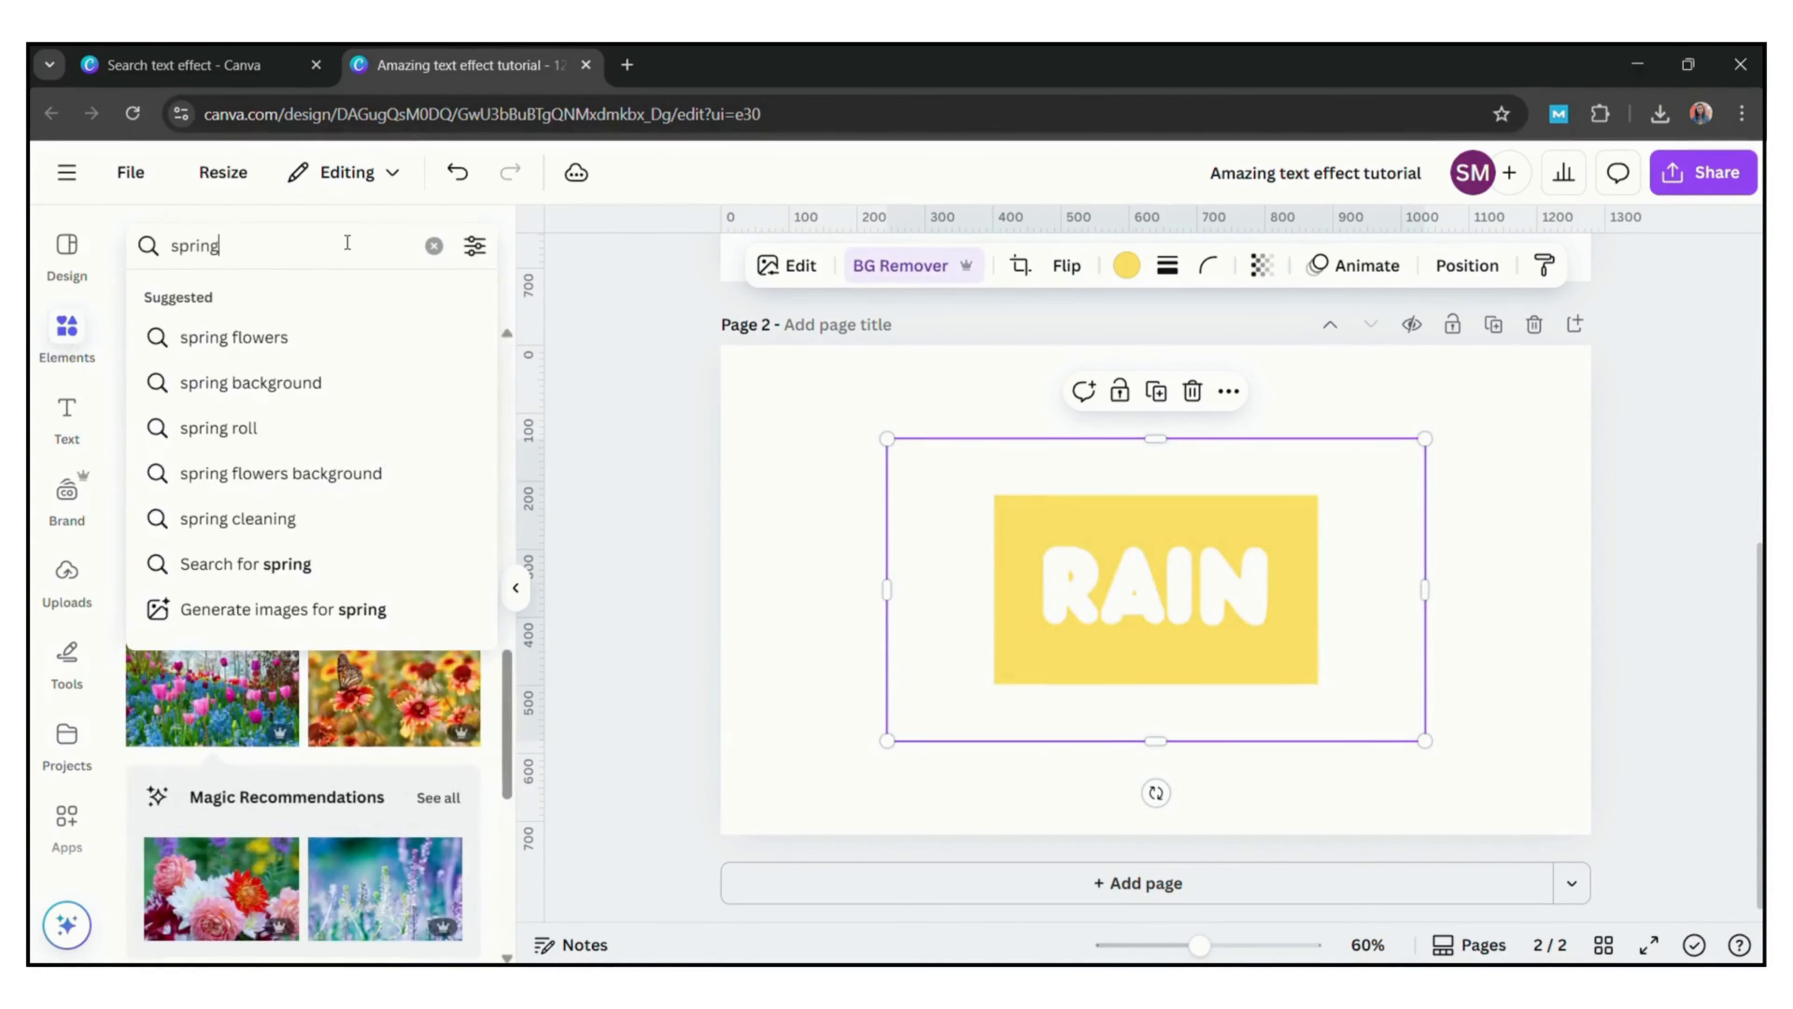
{"action": "left_click", "coordinate": [433, 246]}
{"action": "type", "text": "rain"}
{"action": "key", "text": "Return"}
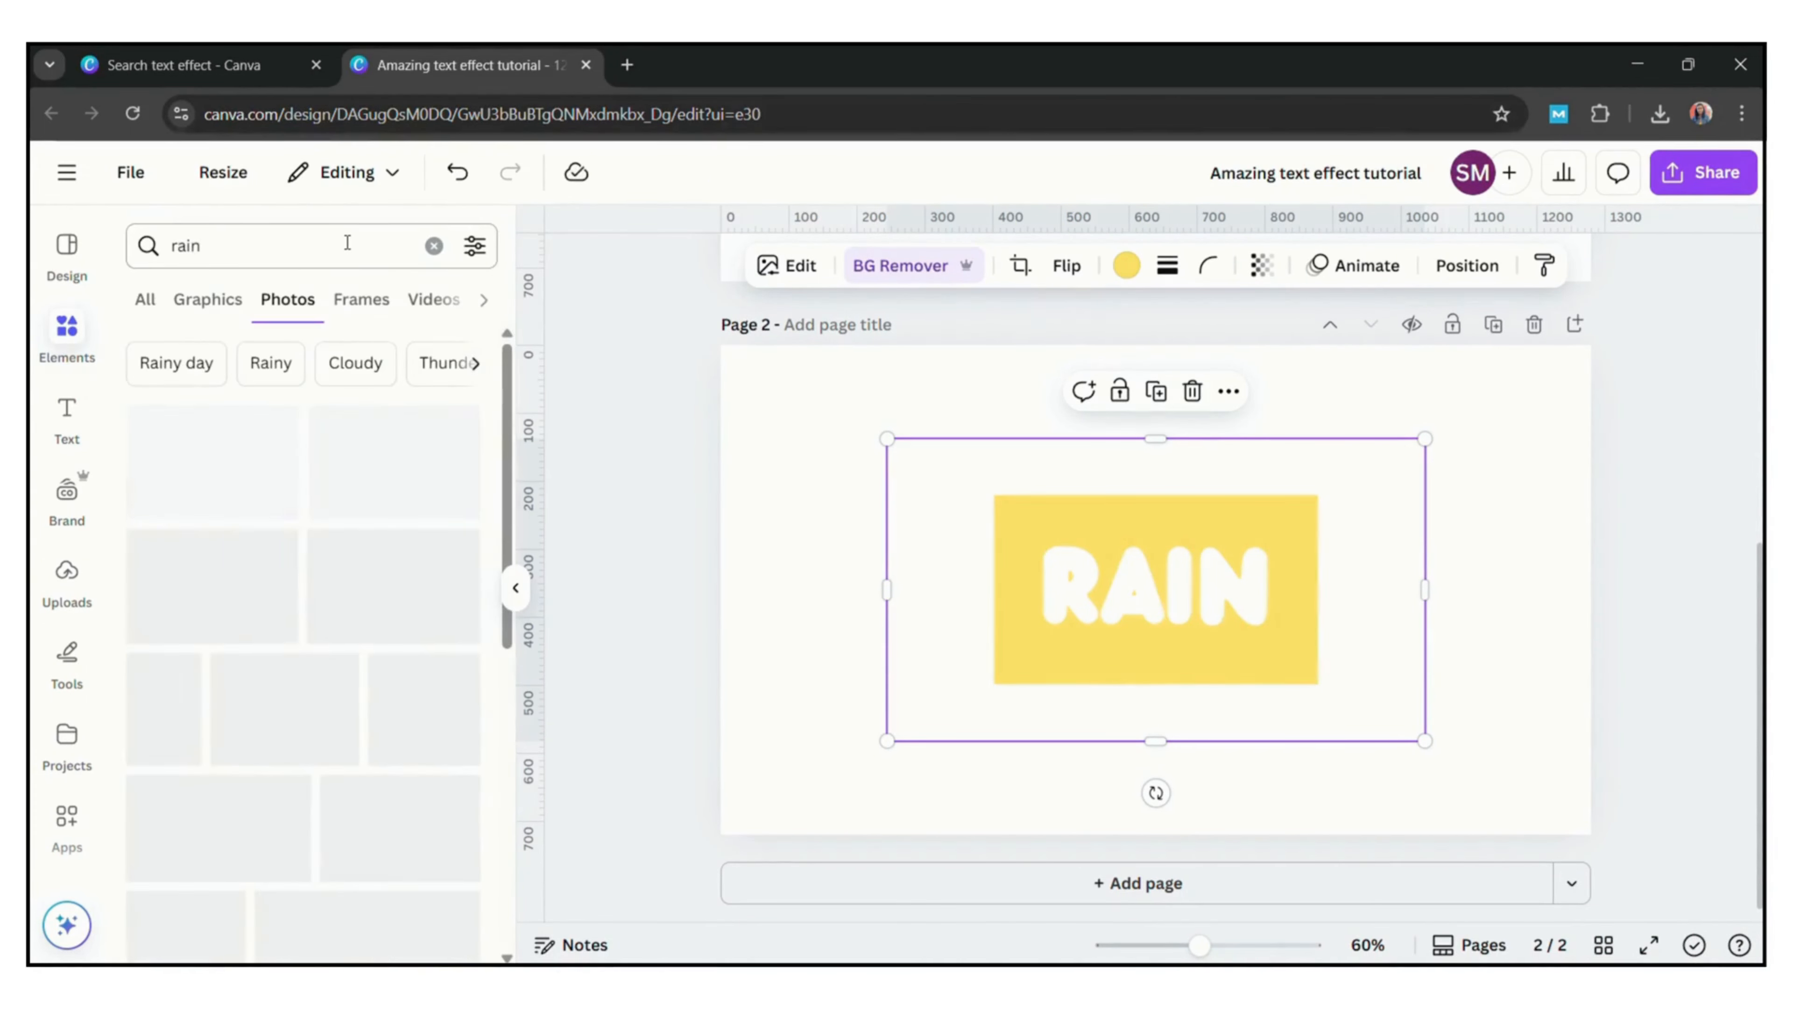
{"action": "left_click", "coordinate": [394, 461]}
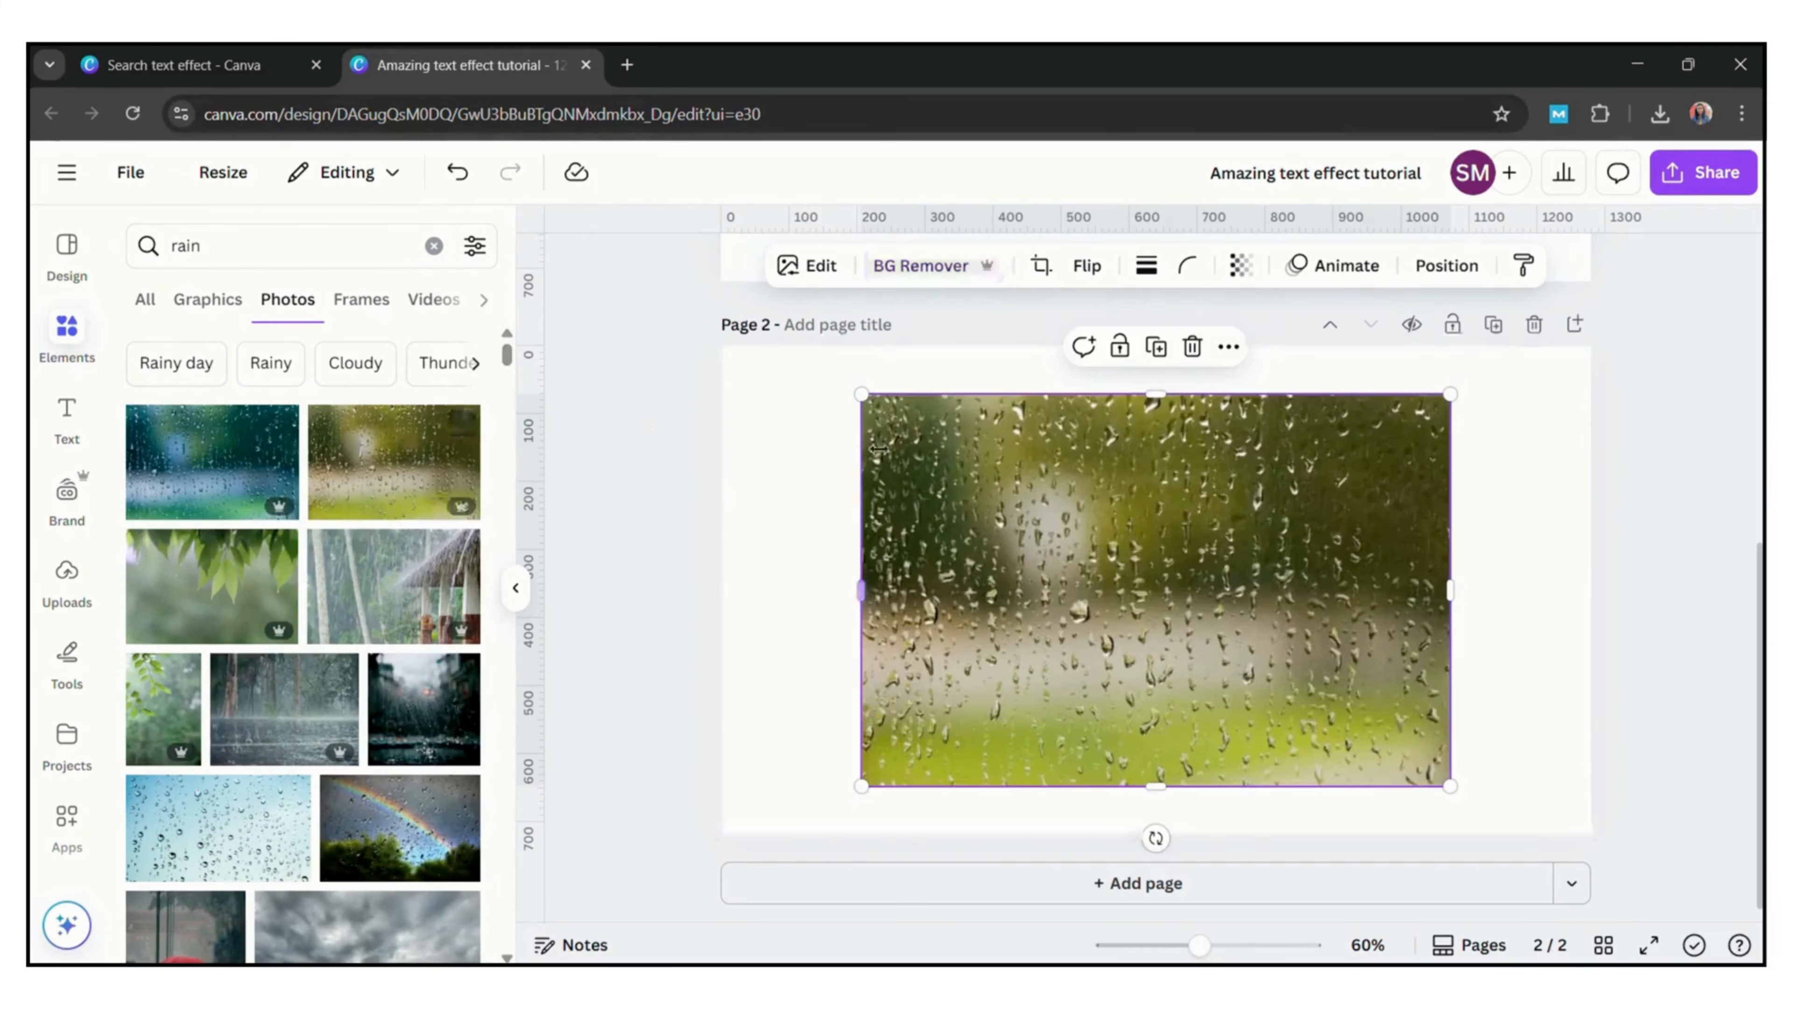
Send the raindrop photo behind the RAIN cutout and shrink it to about the width of the yellow block.
{"action": "right_click", "coordinate": [1098, 482]}
{"action": "mouse_move", "coordinate": [1256, 482]}
{"action": "left_click", "coordinate": [1525, 613]}
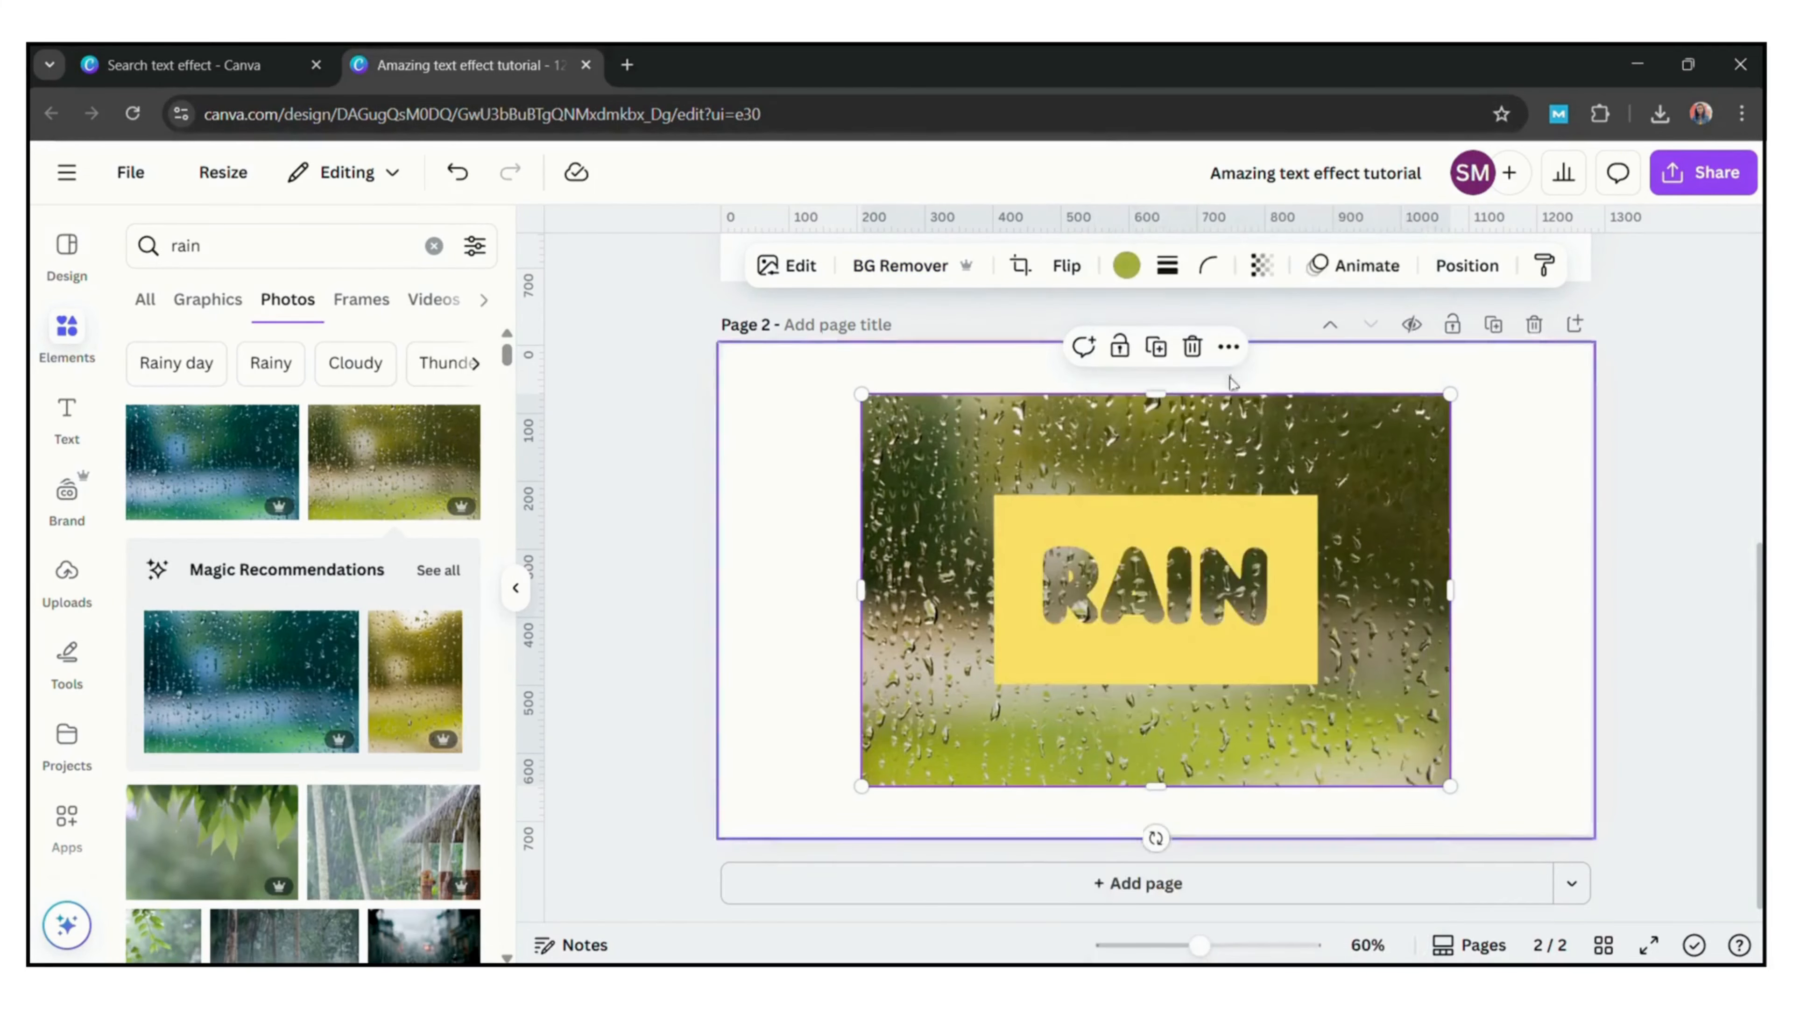
{"action": "left_click_drag", "start_coordinate": [1451, 396], "coordinate": [1315, 484]}
{"action": "left_click_drag", "start_coordinate": [861, 787], "coordinate": [991, 699]}
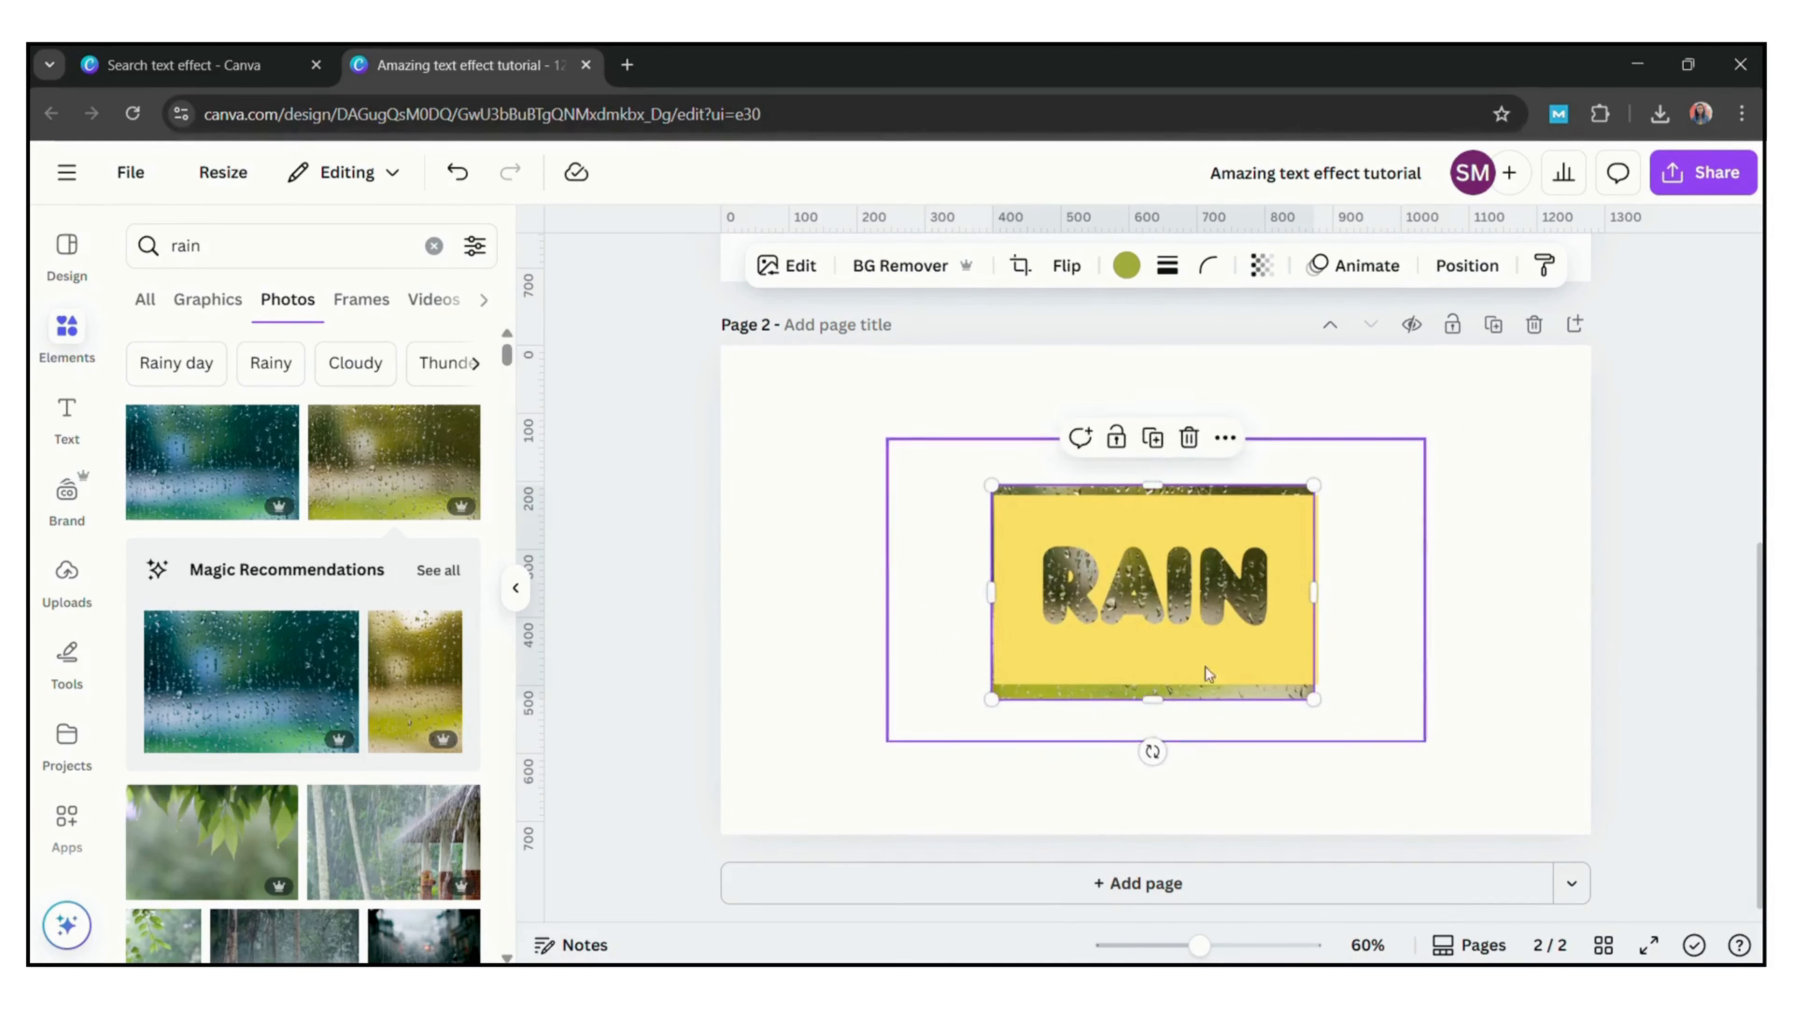
{"action": "left_click_drag", "start_coordinate": [1255, 691], "coordinate": [1260, 685]}
Add a rectangle in the cutout's yellow and stretch it across the page above the word RAIN, up to the top edge.
{"action": "left_click", "coordinate": [872, 483]}
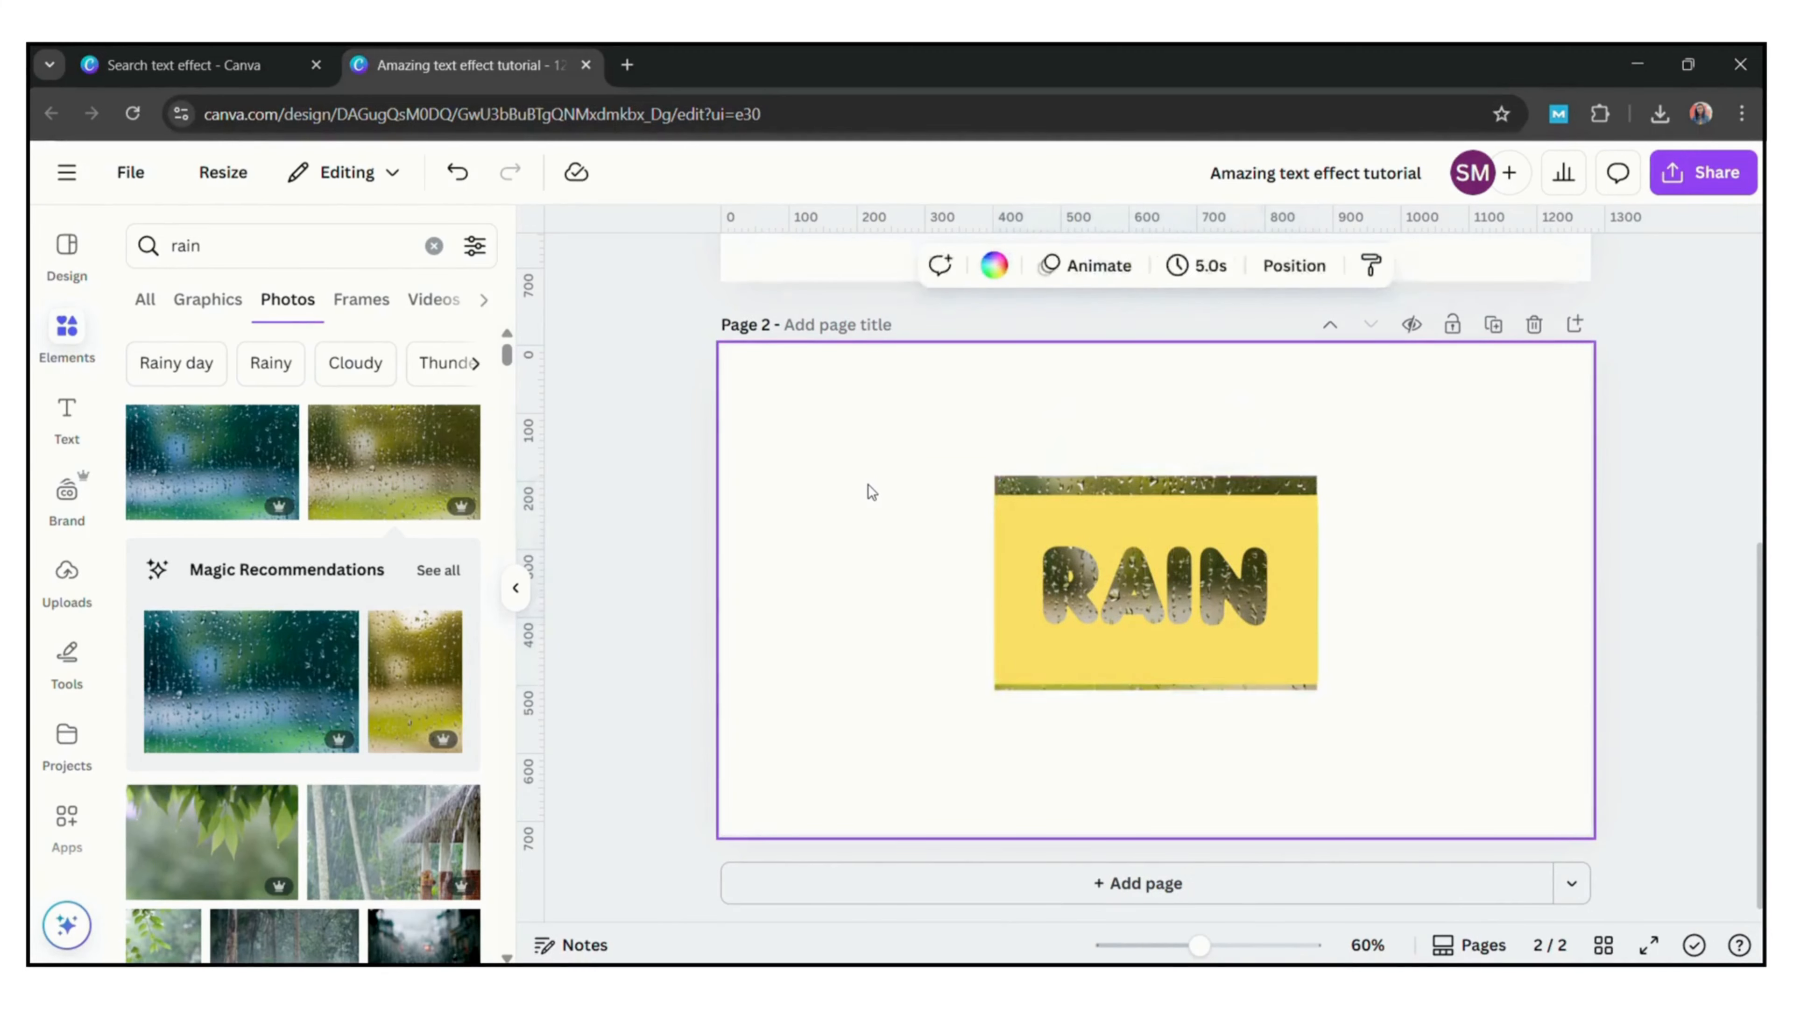
{"action": "key", "text": "r"}
{"action": "left_click_drag", "start_coordinate": [1190, 574], "coordinate": [1606, 479]}
{"action": "left_click_drag", "start_coordinate": [1077, 447], "coordinate": [709, 416]}
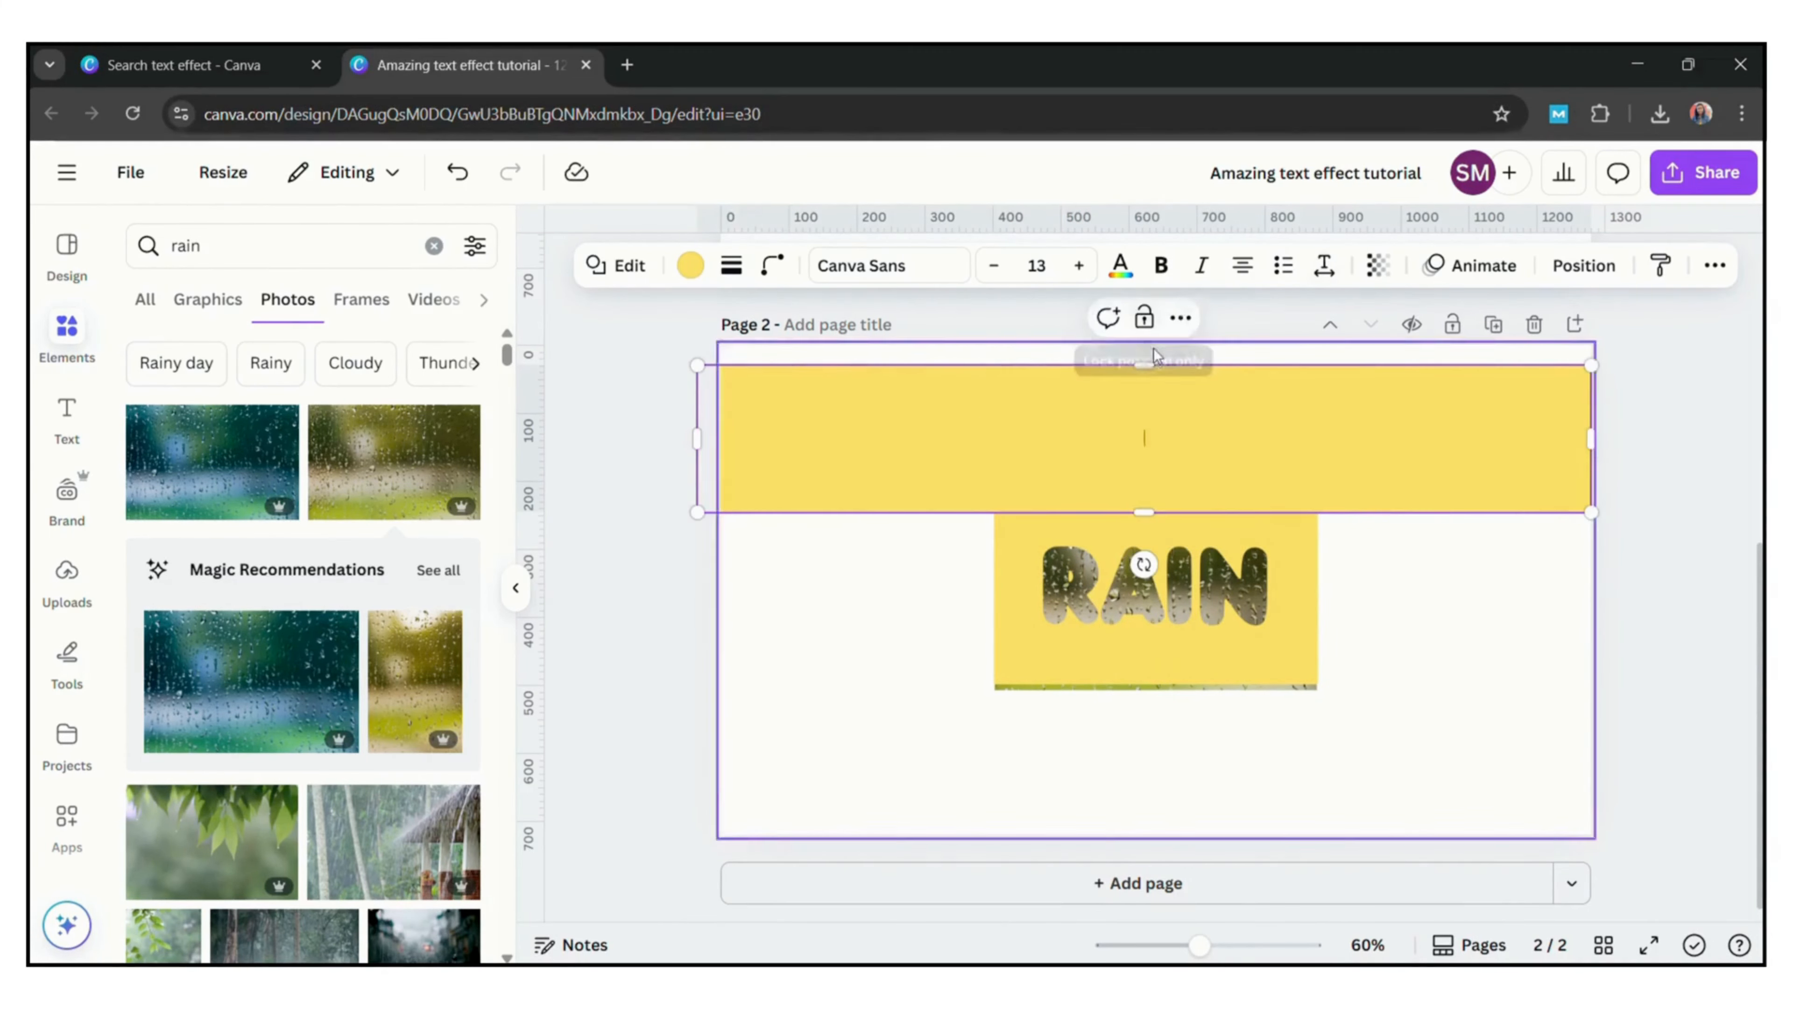
{"action": "left_click_drag", "start_coordinate": [1146, 364], "coordinate": [1156, 346]}
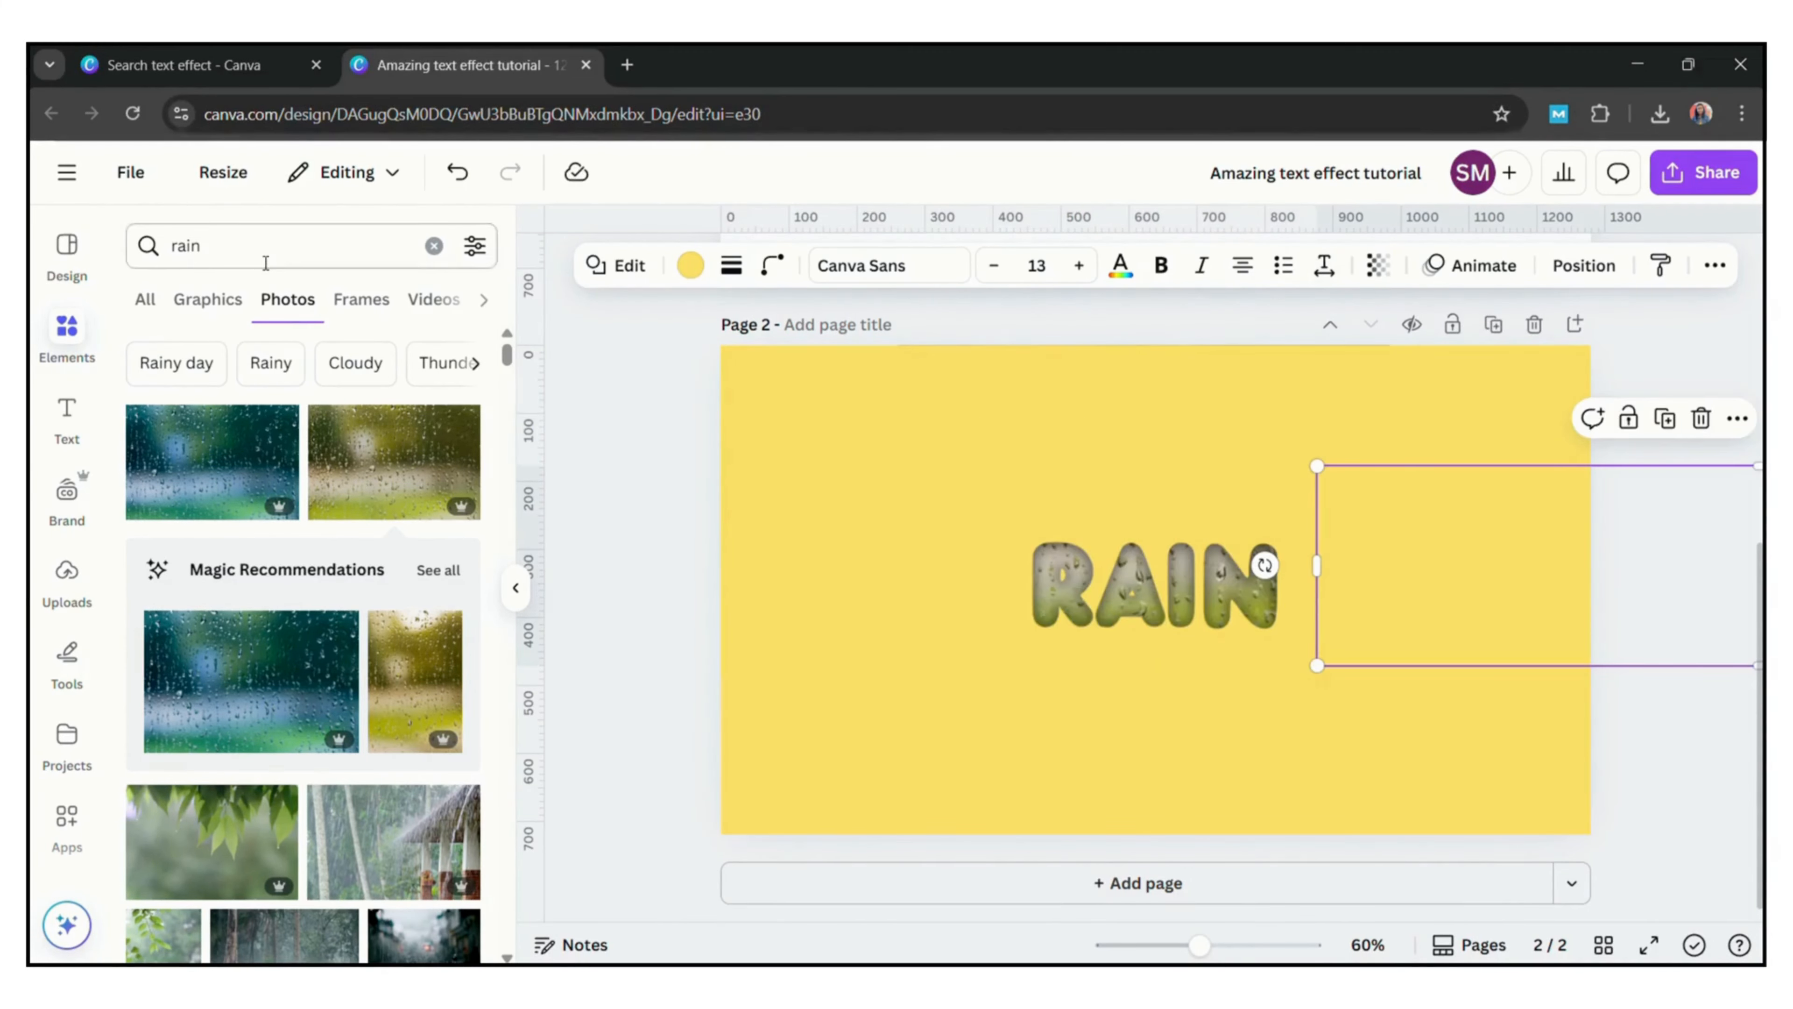
Search the graphics for "water drop" and browse to the transparent round drops.
{"action": "left_click", "coordinate": [265, 263]}
{"action": "key", "text": "BackSpace"}
{"action": "key", "text": "BackSpace"}
{"action": "key", "text": "BackSpace"}
{"action": "key", "text": "BackSpace"}
{"action": "type", "text": "wat"}
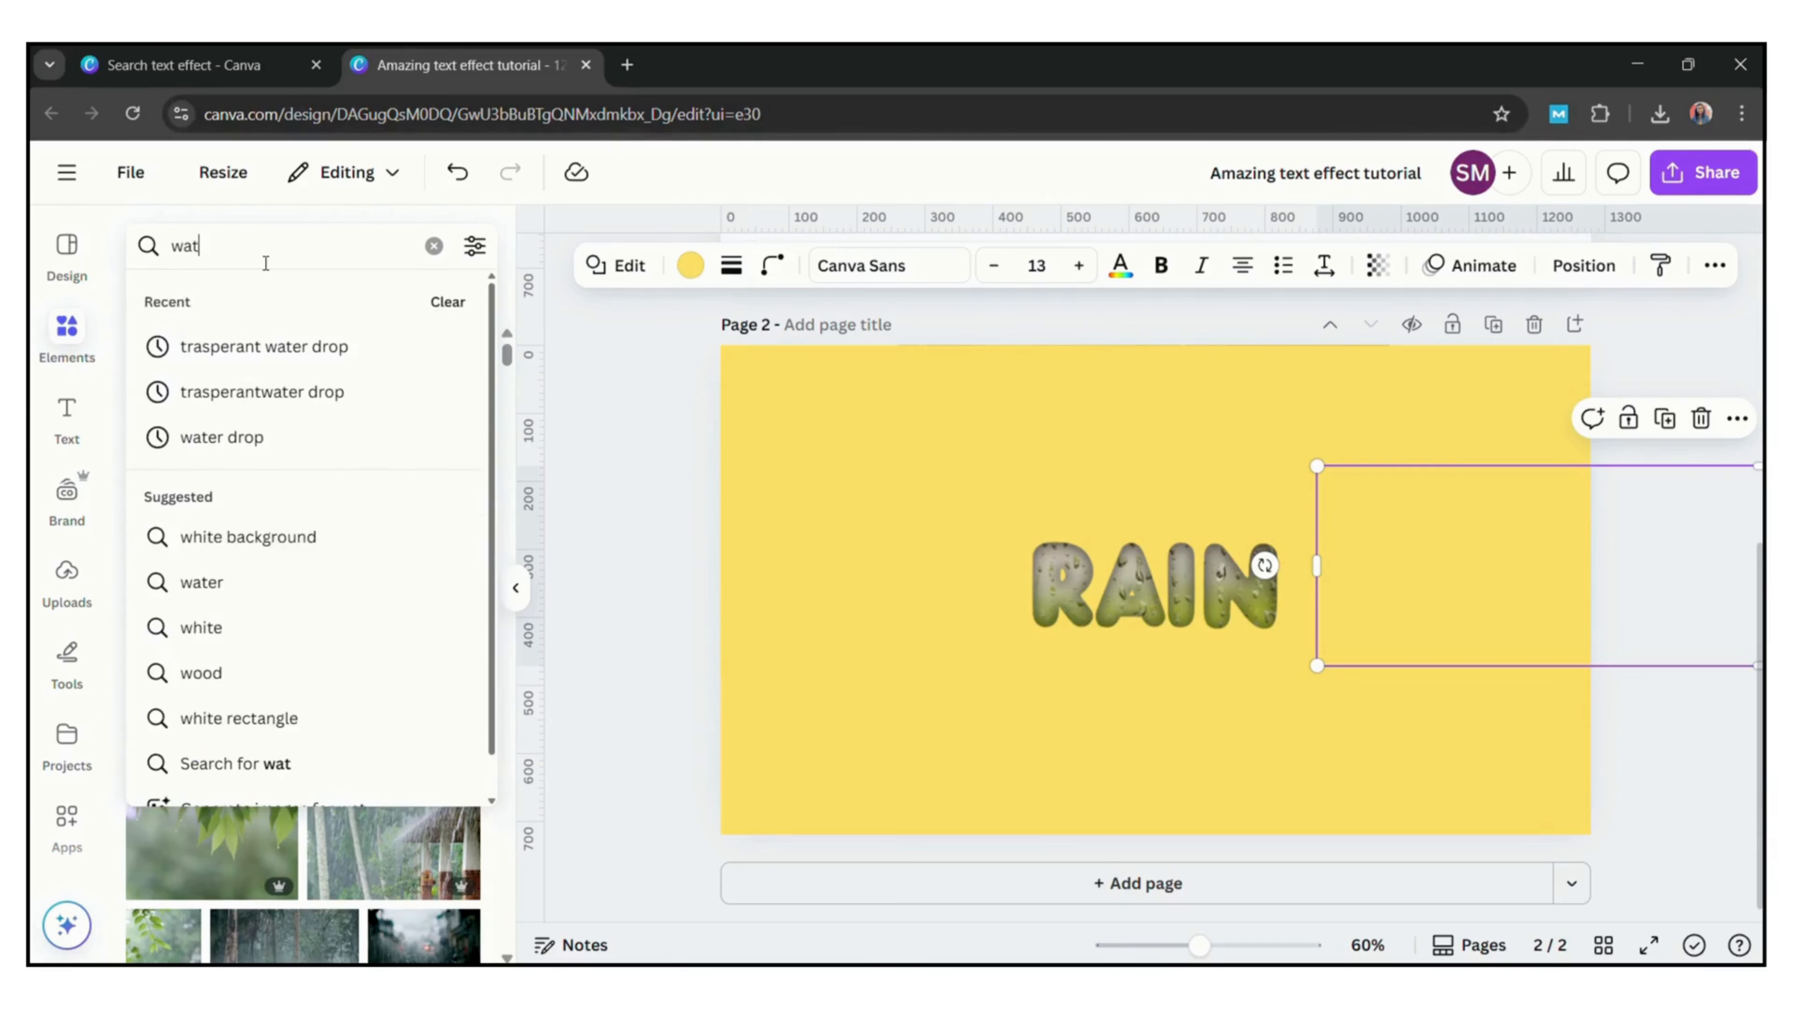
{"action": "type", "text": "er drop"}
{"action": "key", "text": "Return"}
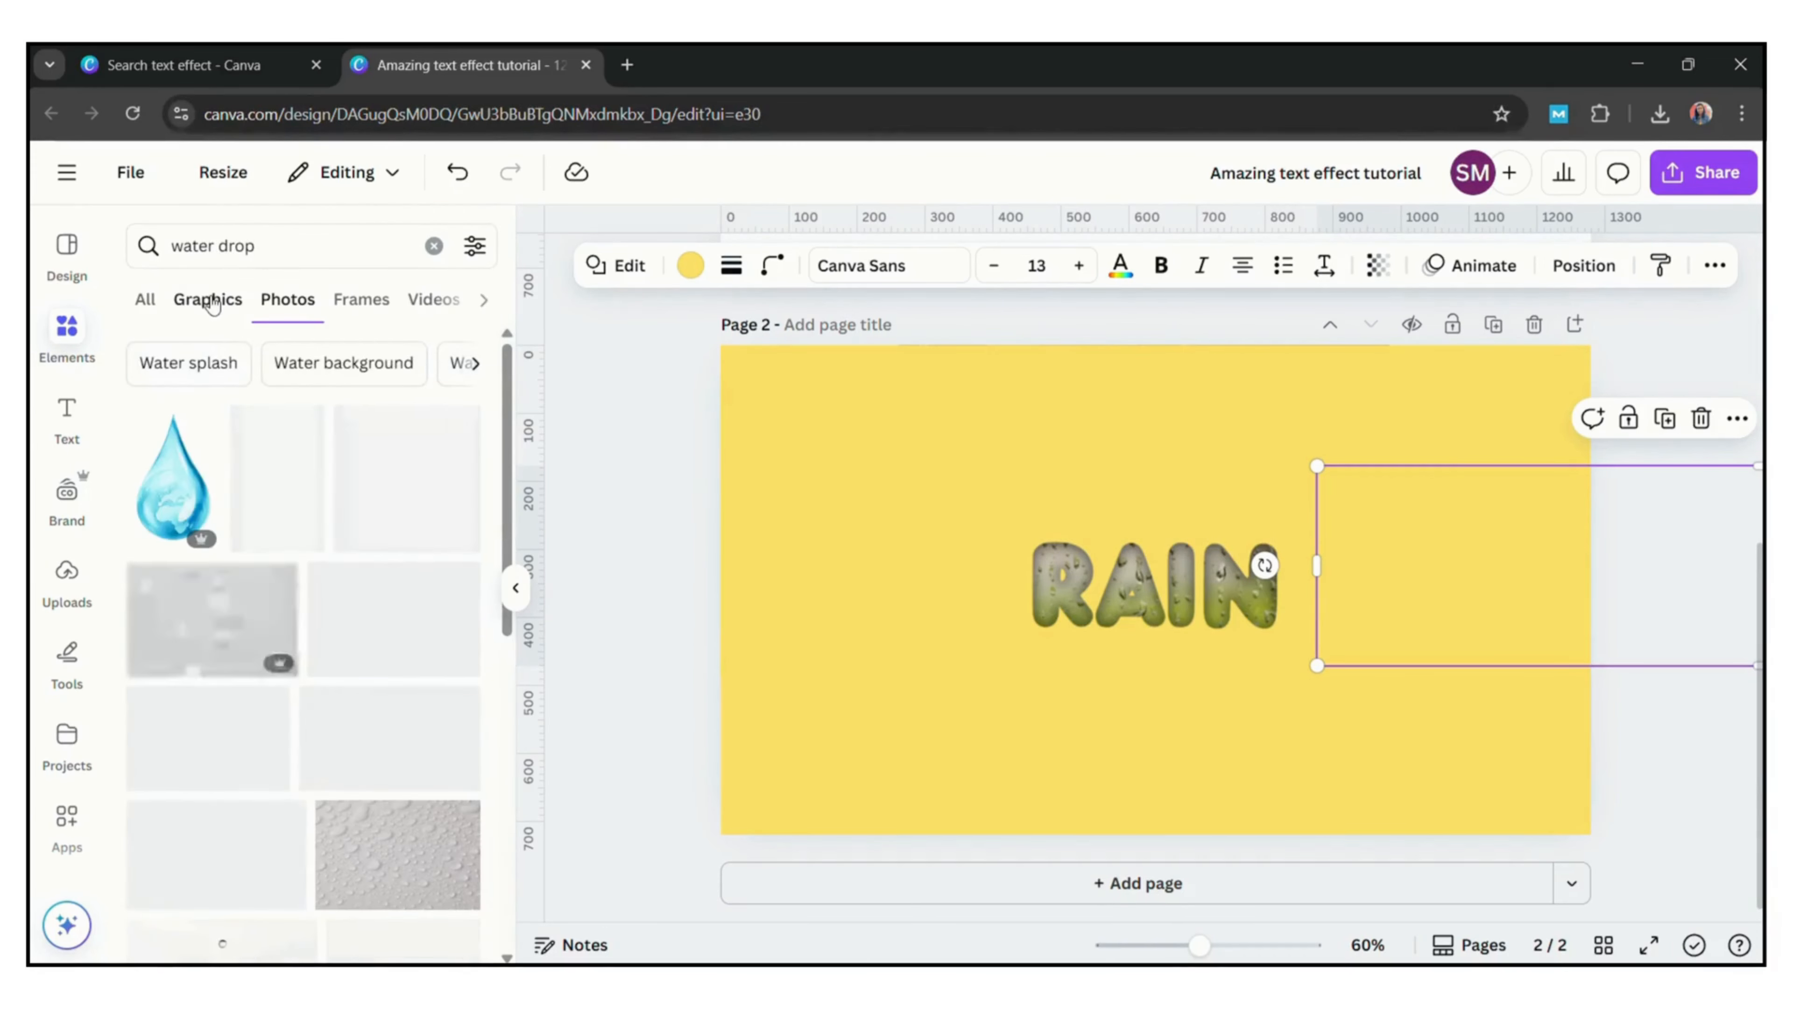
{"action": "left_click", "coordinate": [207, 298]}
{"action": "left_click", "coordinate": [287, 300]}
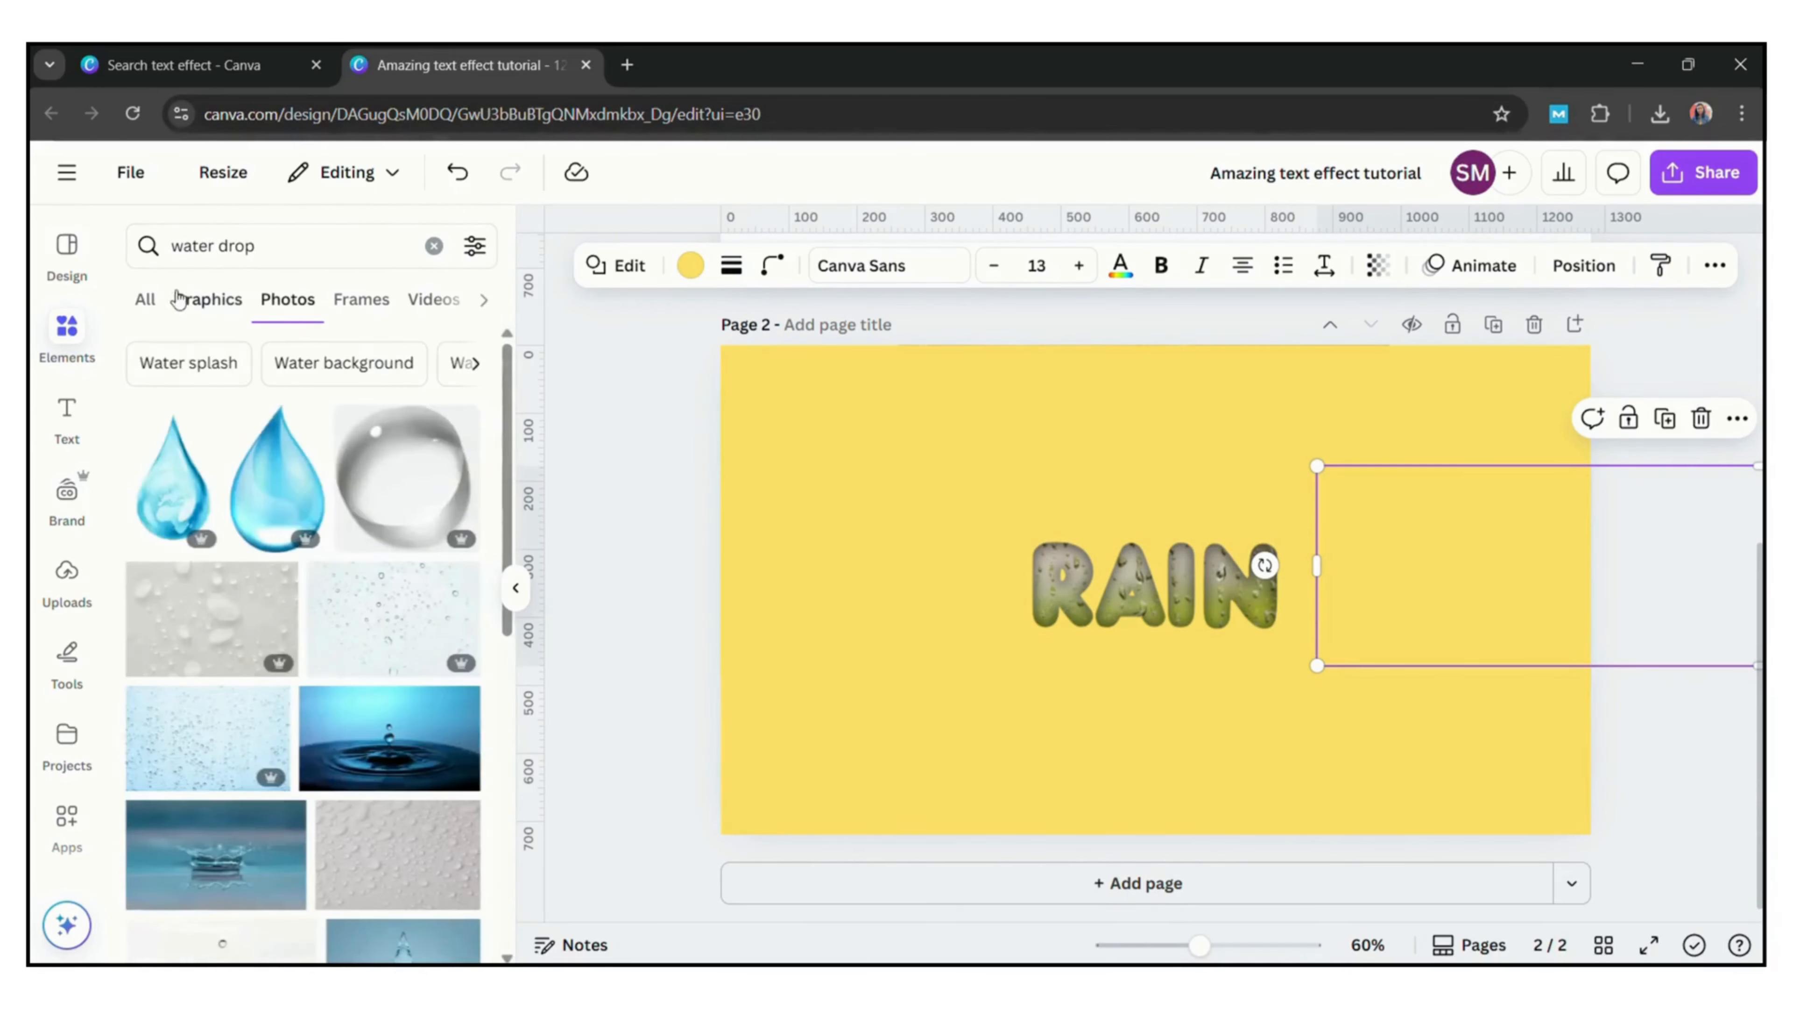
{"action": "left_click", "coordinate": [215, 301]}
{"action": "left_click_drag", "start_coordinate": [505, 500], "coordinate": [526, 633]}
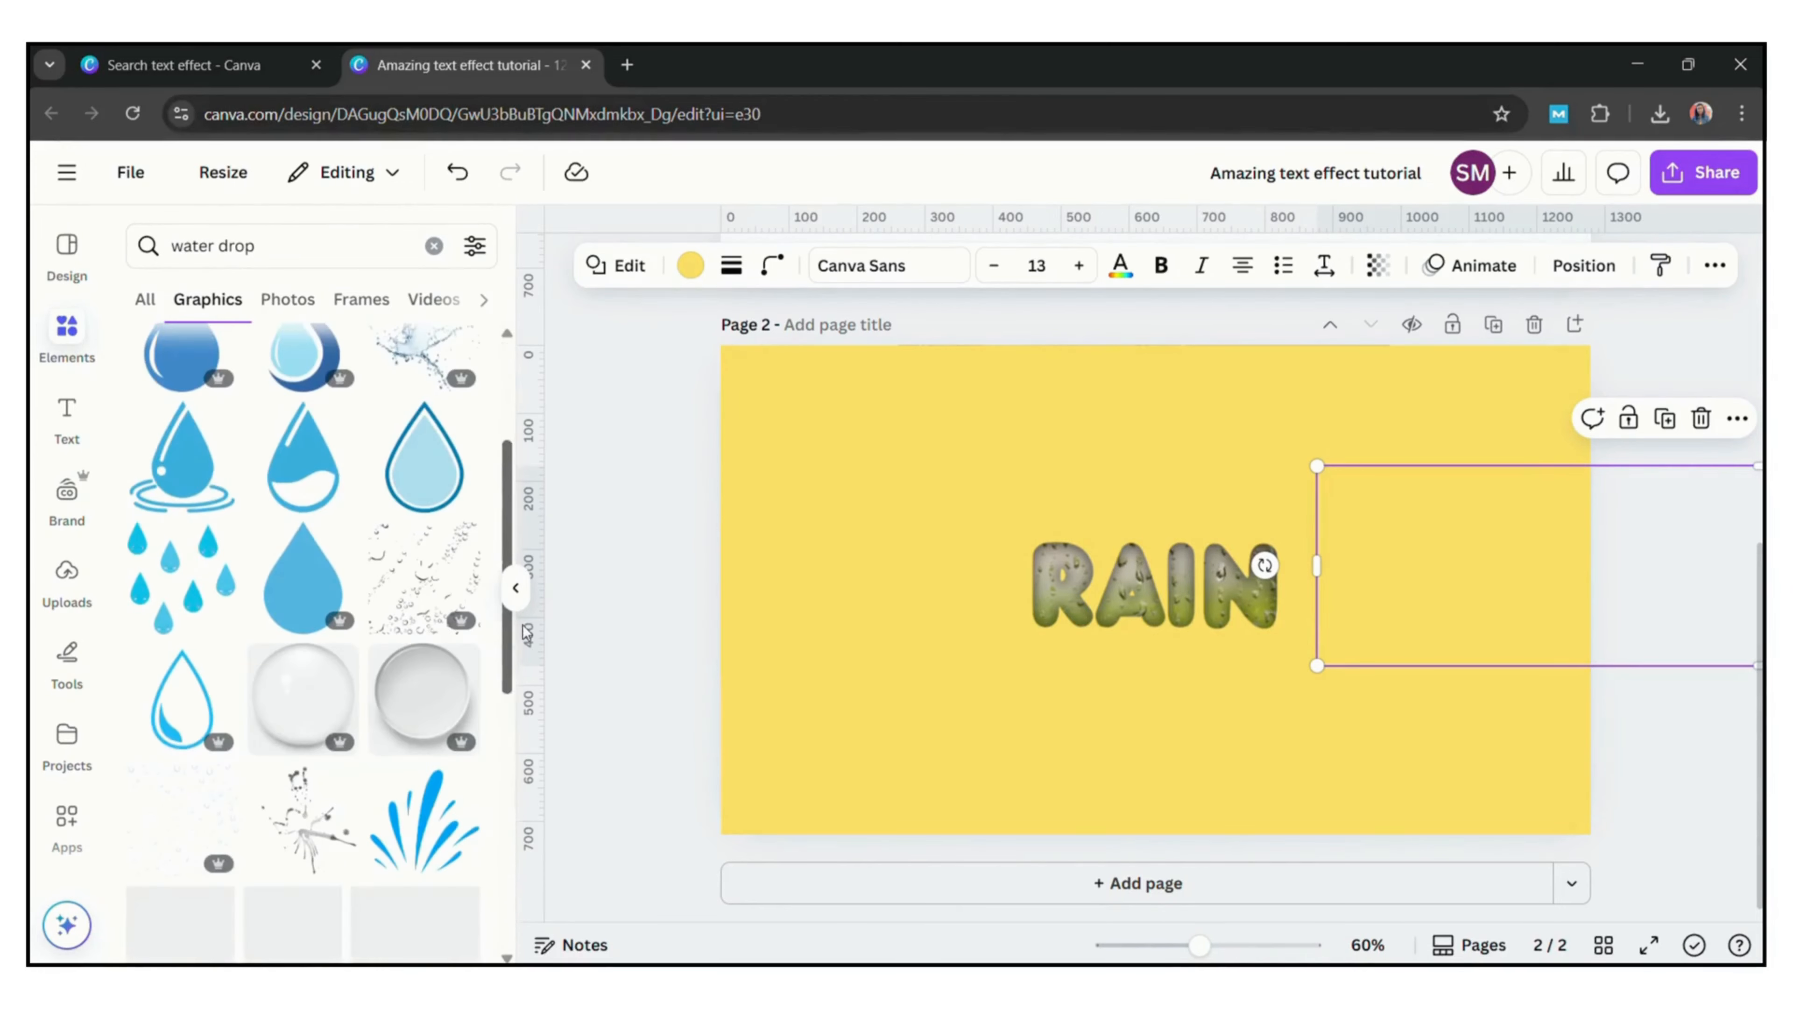
Add the round transparent water drop graphic, and shrink and position it over the letter R.
{"action": "left_click", "coordinate": [321, 685]}
{"action": "left_click_drag", "start_coordinate": [1336, 393], "coordinate": [1080, 679]}
{"action": "left_click_drag", "start_coordinate": [1017, 734], "coordinate": [1112, 661]}
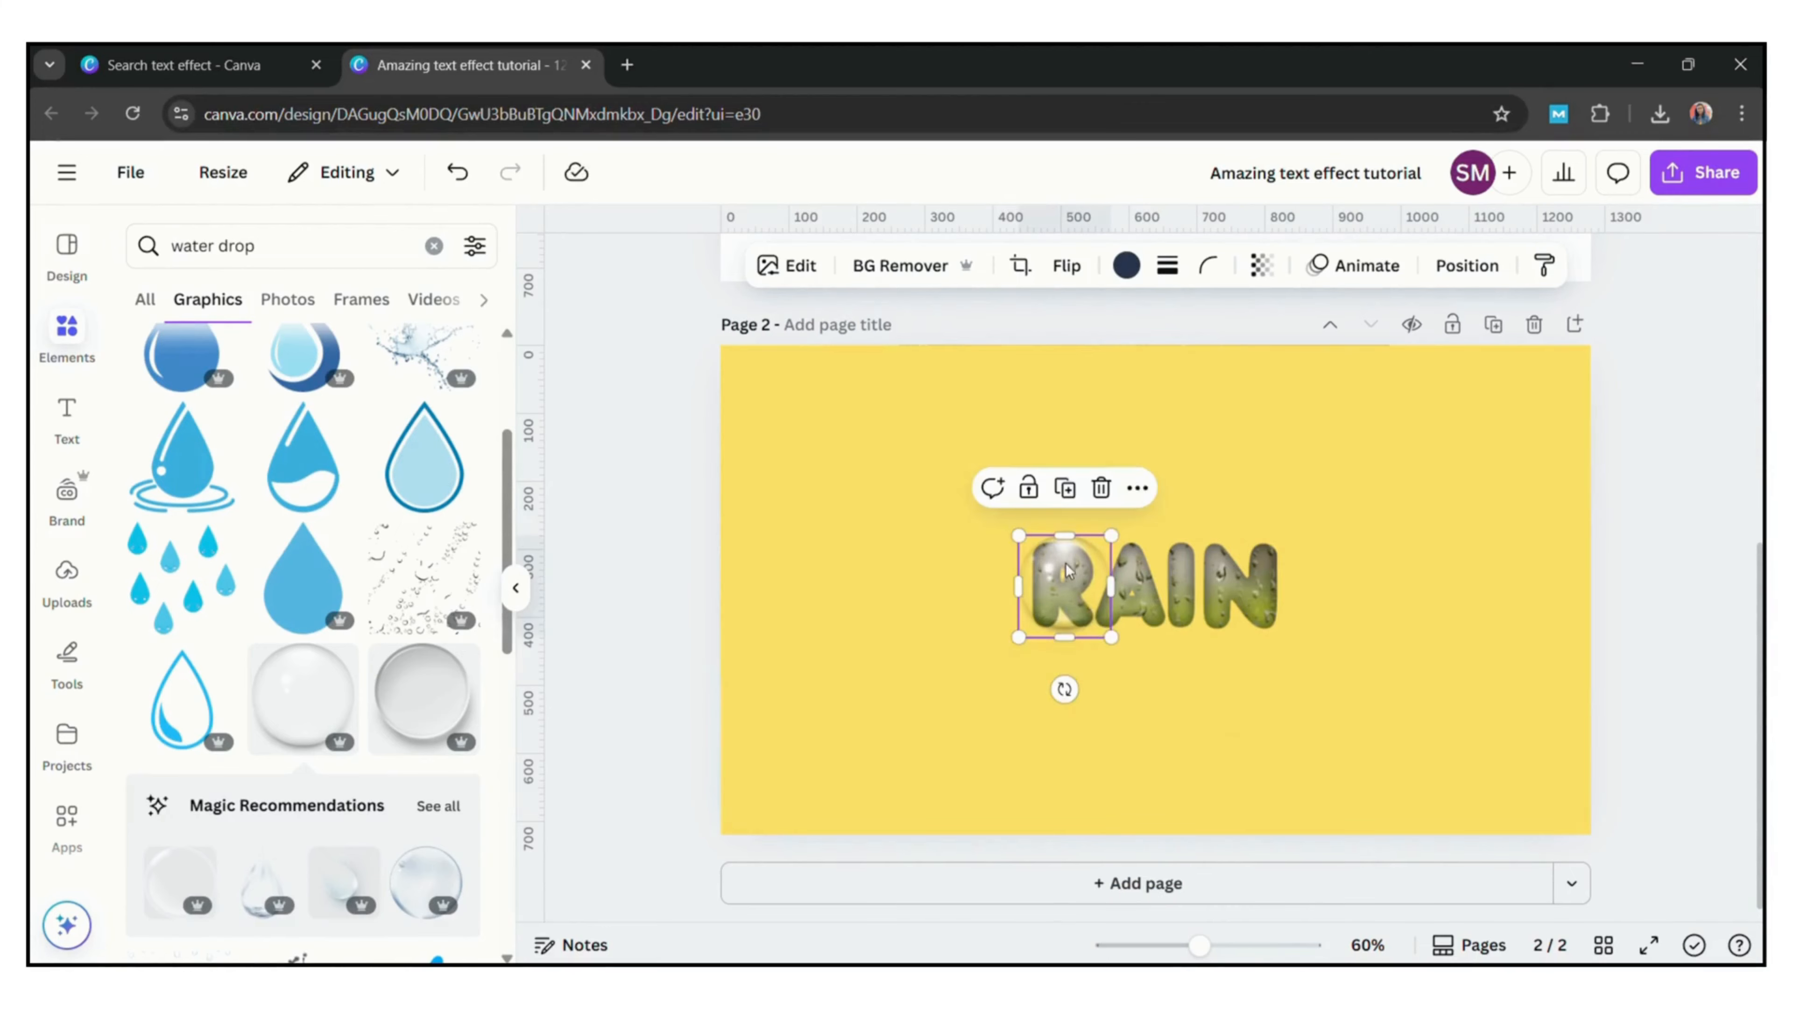
{"action": "left_click_drag", "start_coordinate": [1066, 571], "coordinate": [1074, 568]}
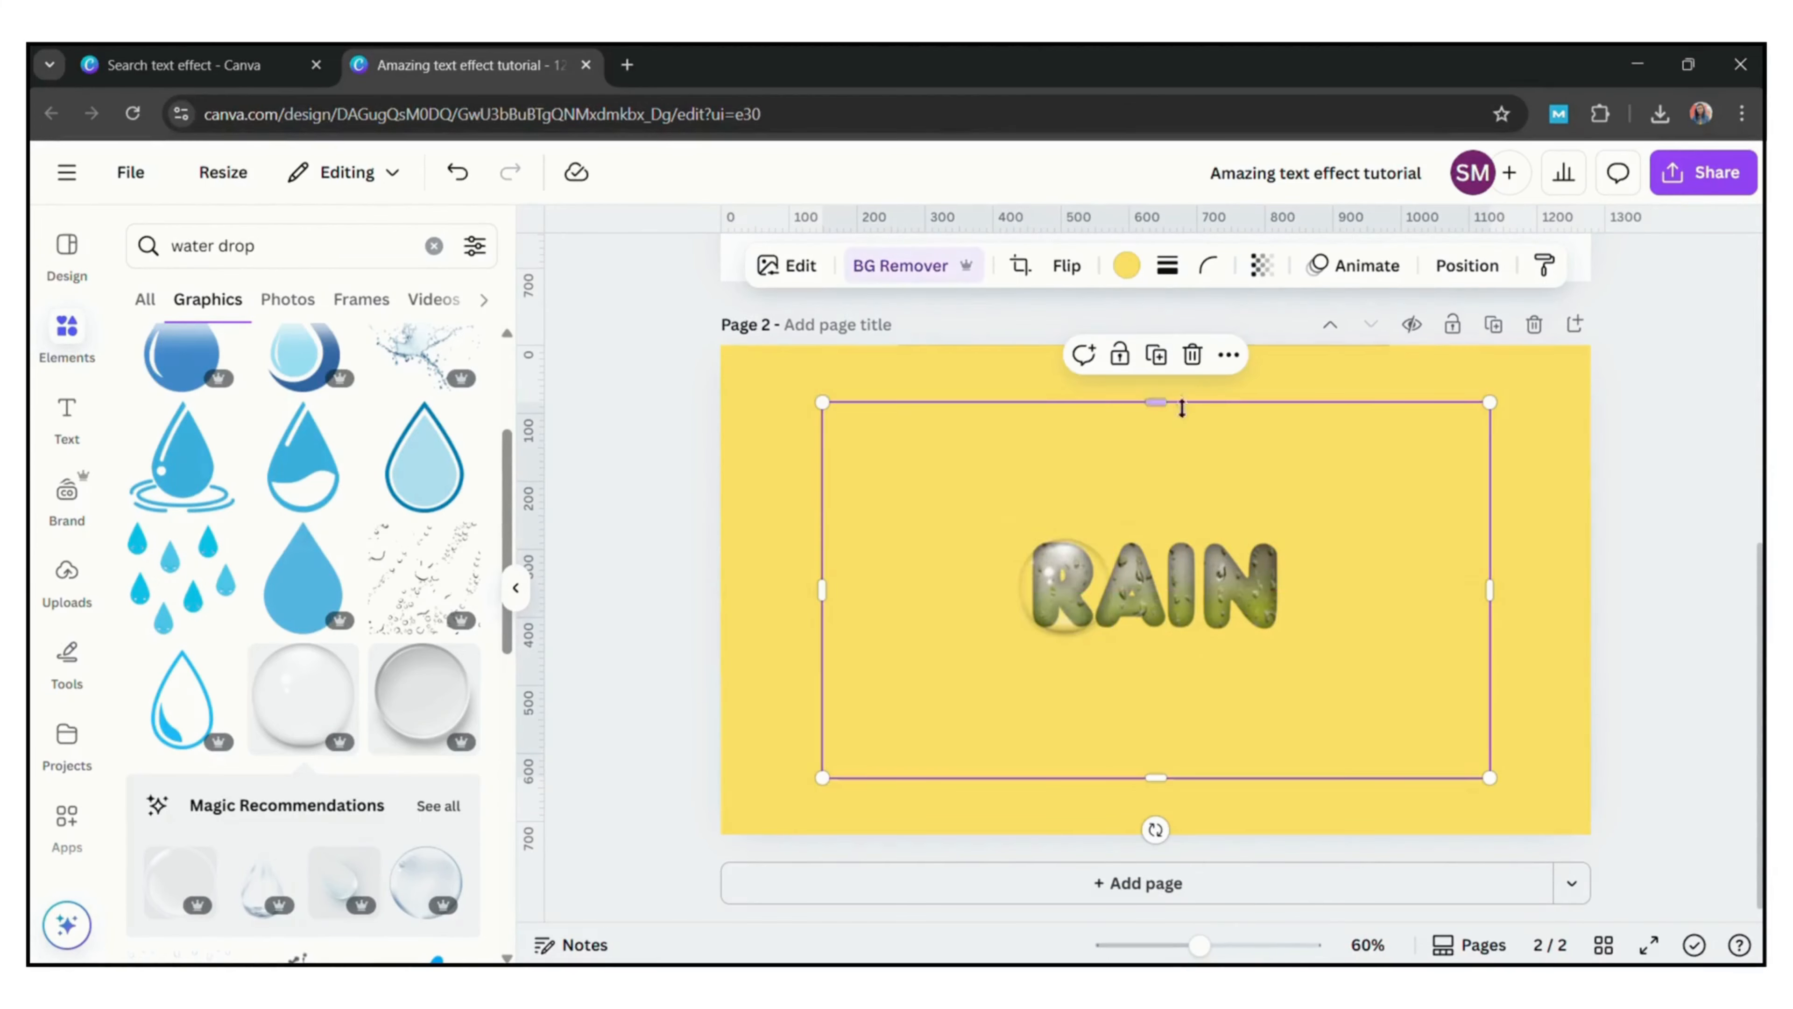
{"action": "left_click", "coordinate": [1160, 356]}
{"action": "left_click", "coordinate": [458, 173]}
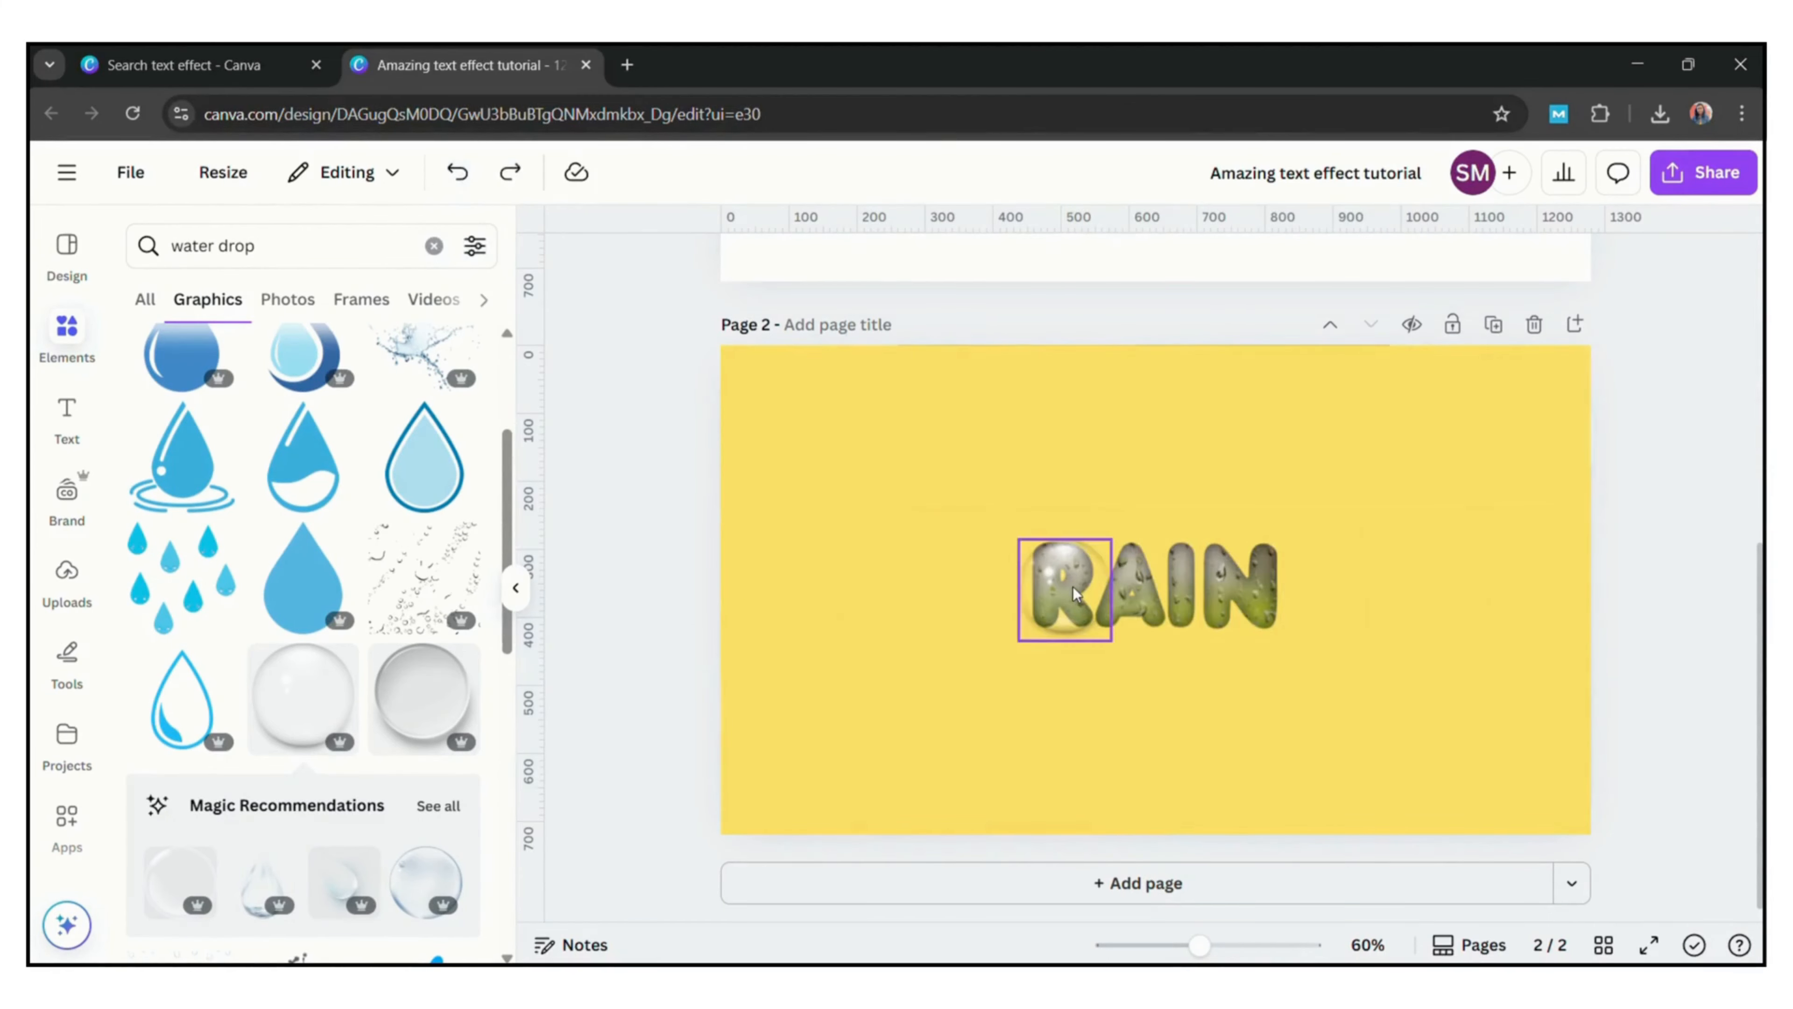
Duplicate the water drop over the letter N and enlarge the copy slightly.
{"action": "left_click", "coordinate": [1066, 591]}
{"action": "left_click_drag", "start_coordinate": [1101, 621], "coordinate": [1267, 630]}
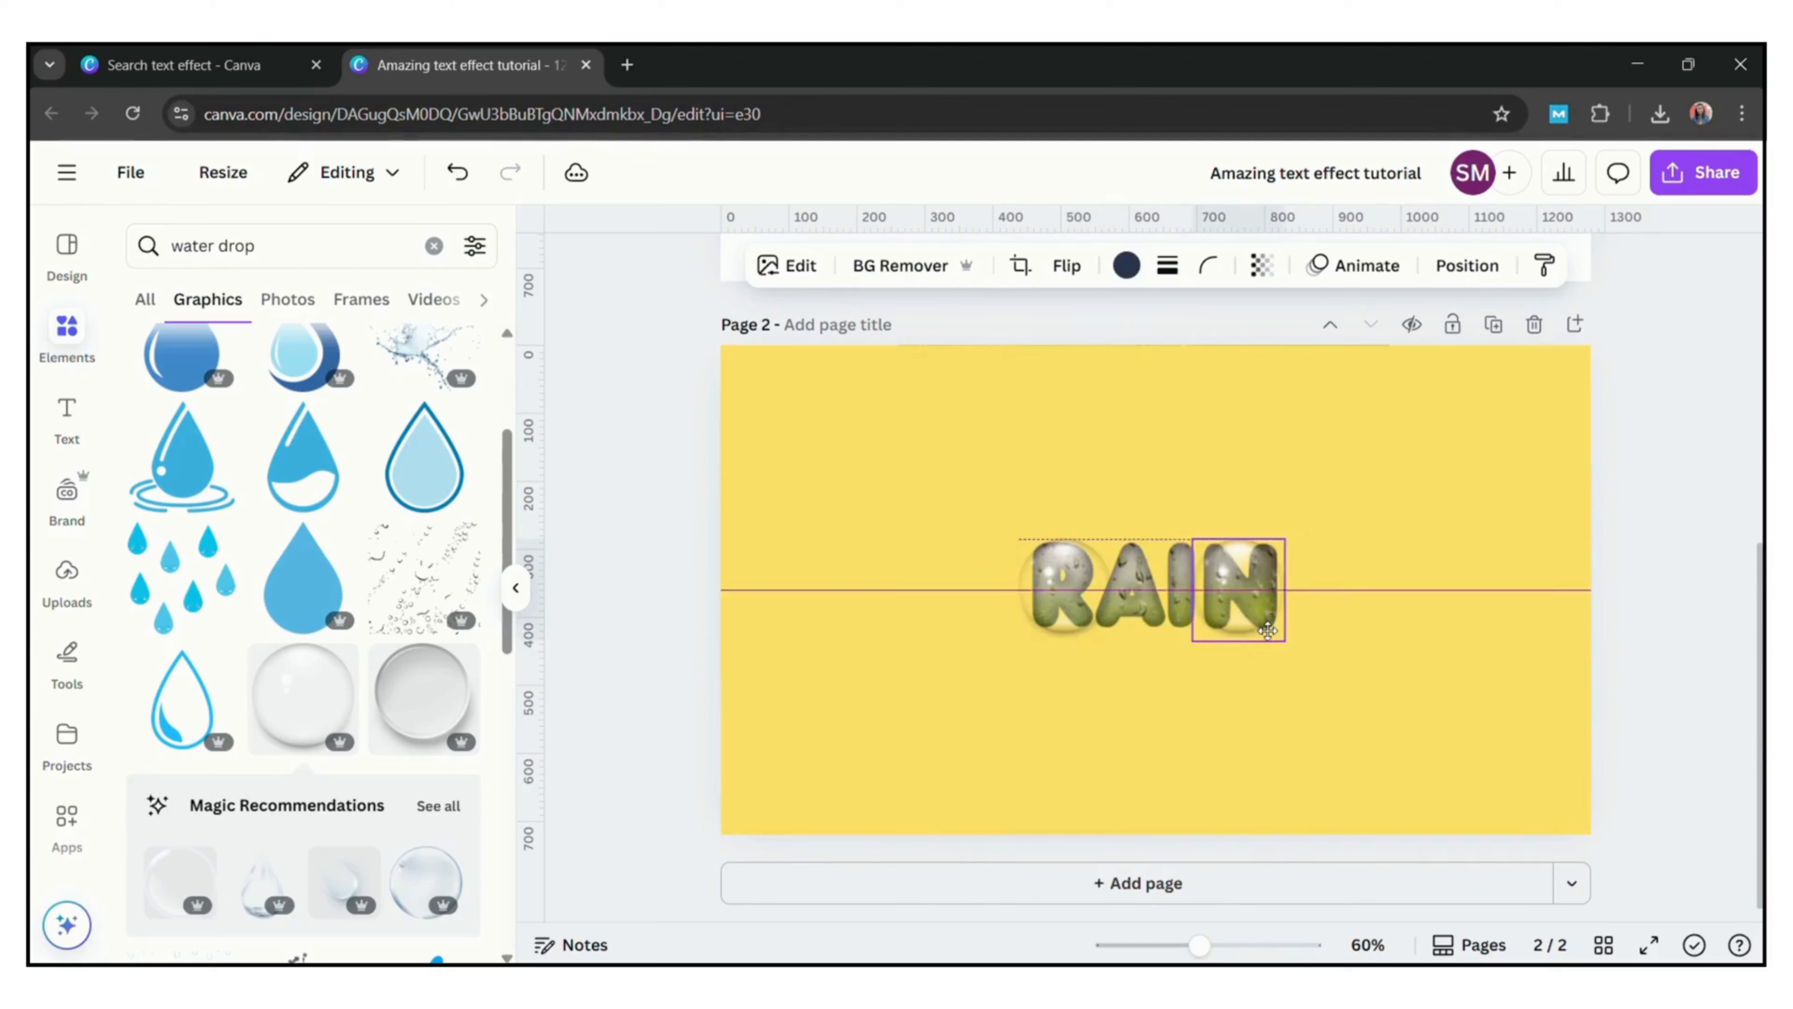
{"action": "left_click_drag", "start_coordinate": [1302, 545], "coordinate": [1309, 538]}
Duplicate the water drop again, place it over the letters A and I, and enlarge it to cover both.
{"action": "left_click", "coordinate": [1244, 485]}
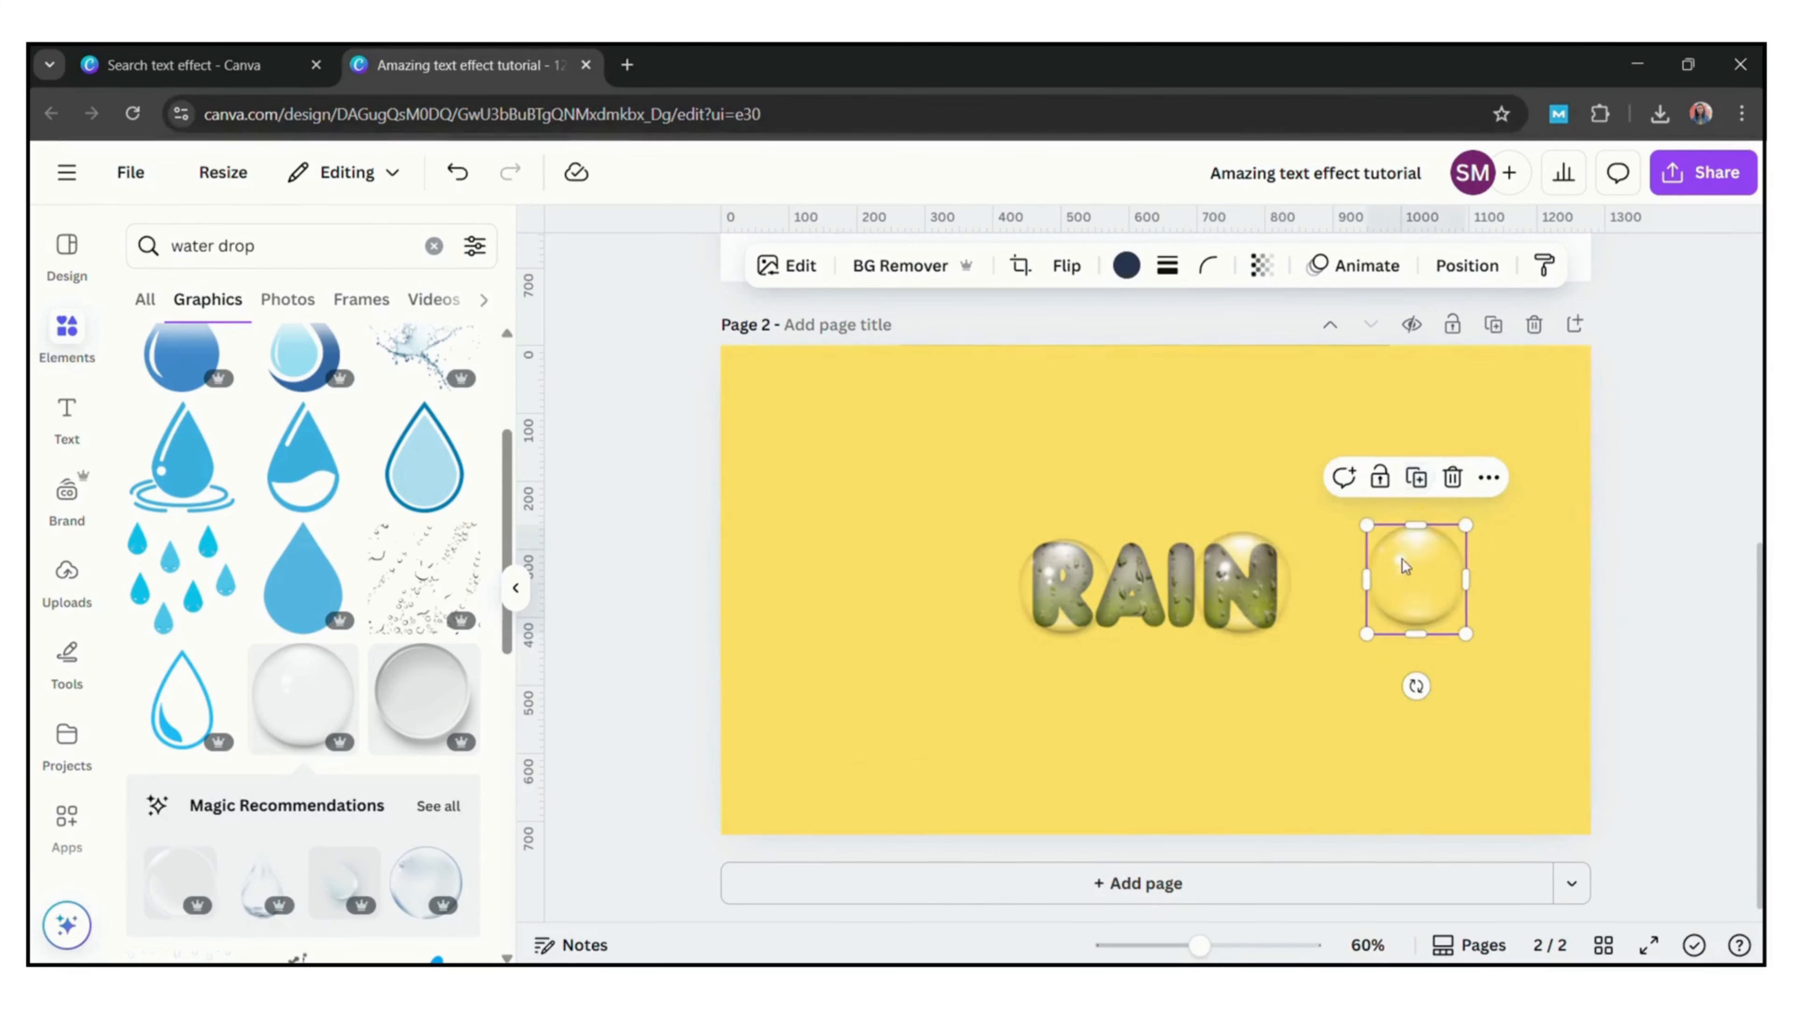
{"action": "left_click_drag", "start_coordinate": [1419, 586], "coordinate": [1048, 590]}
{"action": "left_click_drag", "start_coordinate": [1212, 539], "coordinate": [1218, 552]}
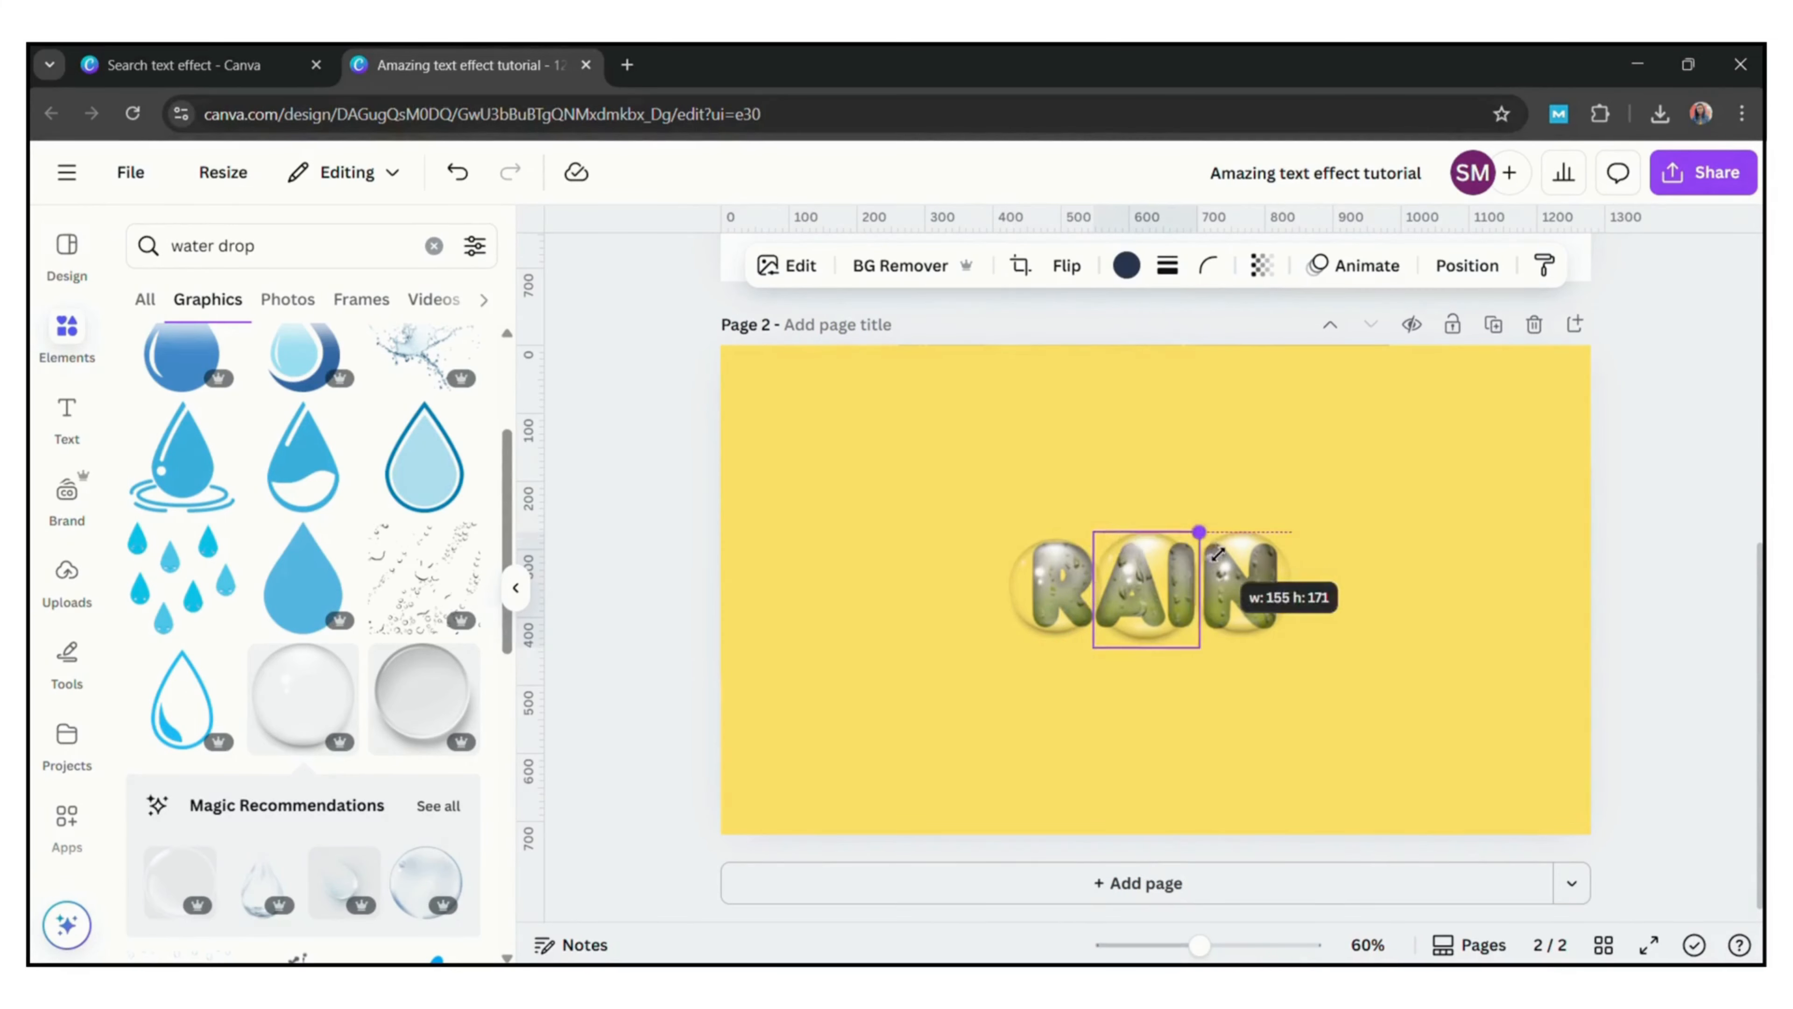
{"action": "left_click_drag", "start_coordinate": [1107, 664], "coordinate": [1103, 671]}
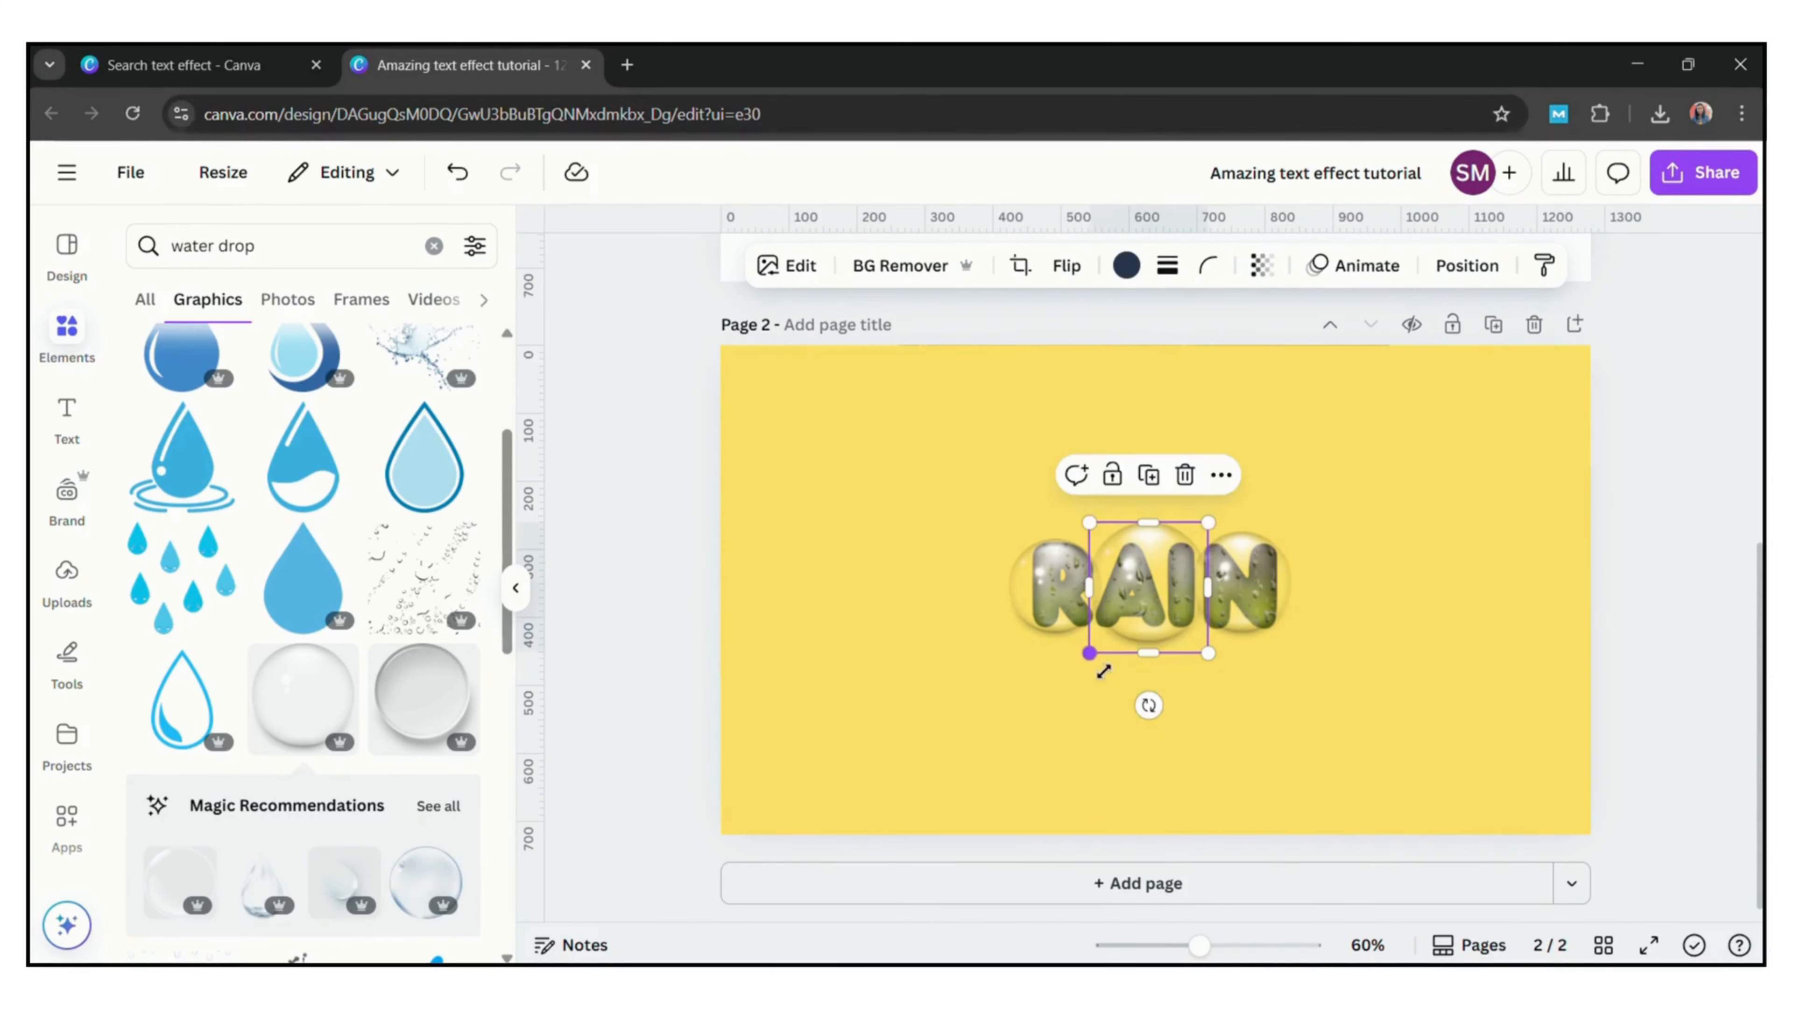
Reorder the layers so all three water drops sit beneath the RAIN cutout and above the background photo.
{"action": "right_click", "coordinate": [1251, 559]}
{"action": "mouse_move", "coordinate": [1323, 480]}
{"action": "left_click", "coordinate": [1002, 681]}
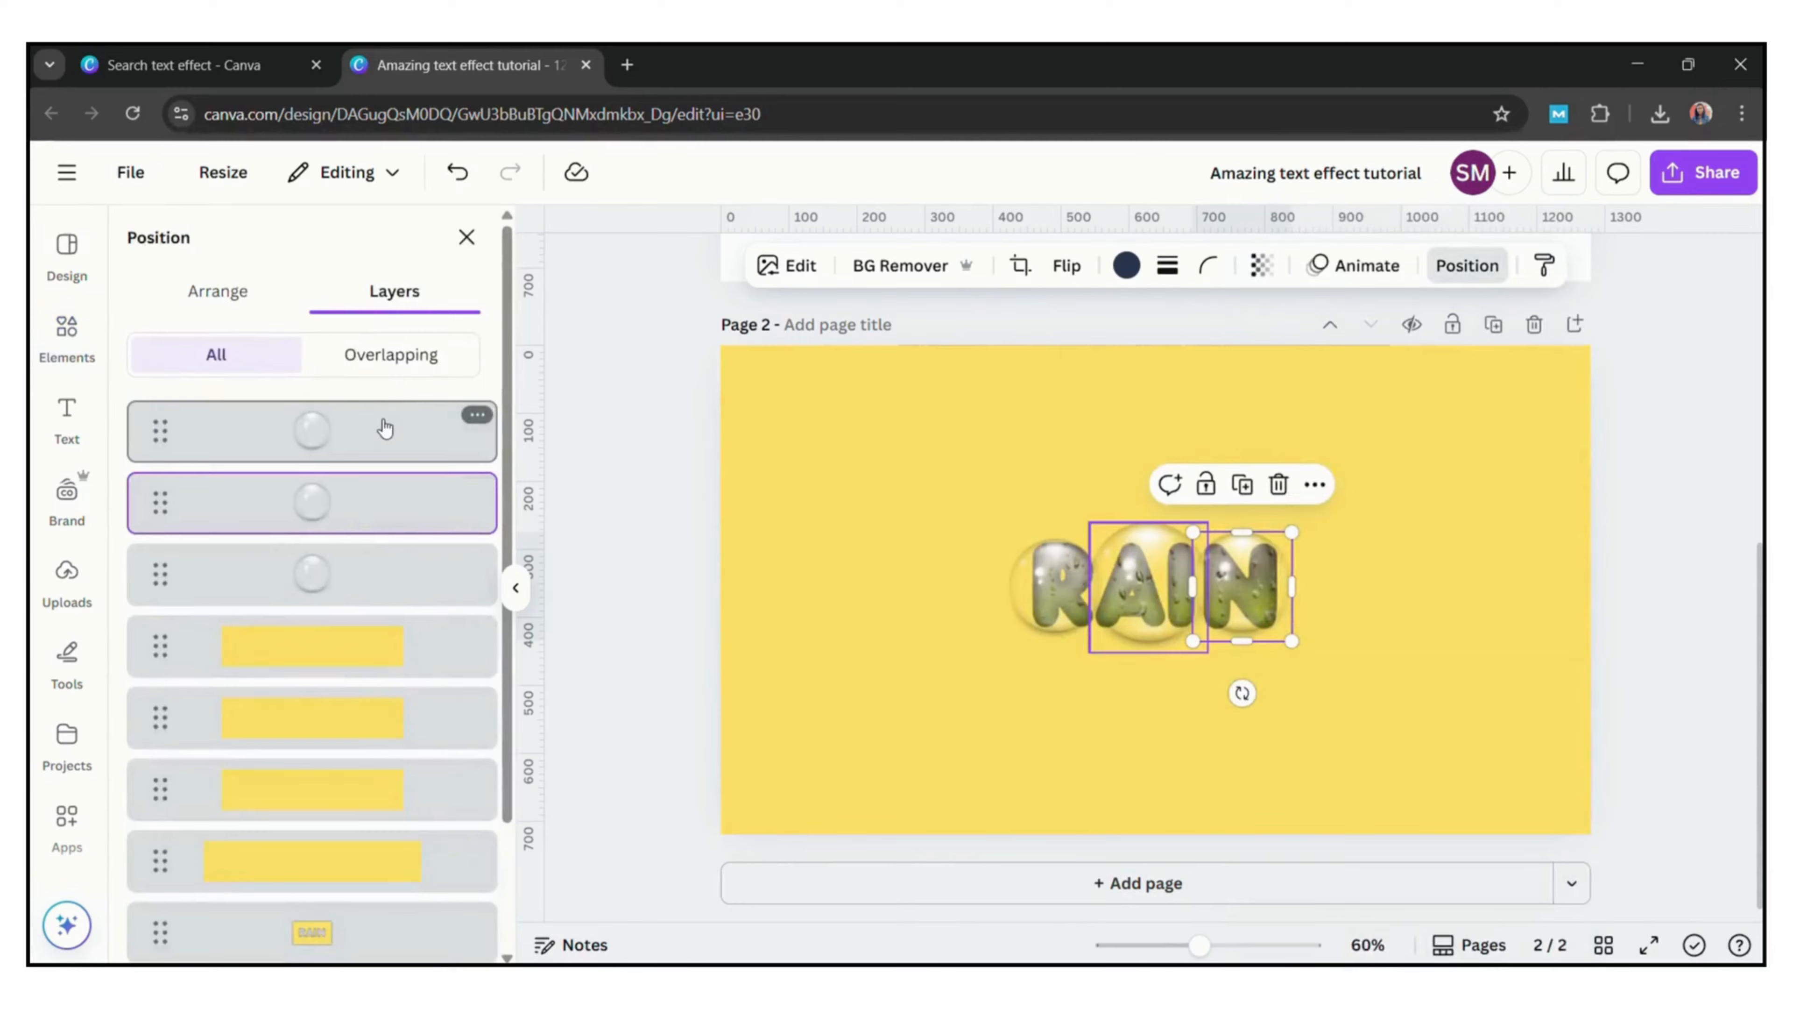
{"action": "left_click_drag", "start_coordinate": [385, 429], "coordinate": [341, 734]}
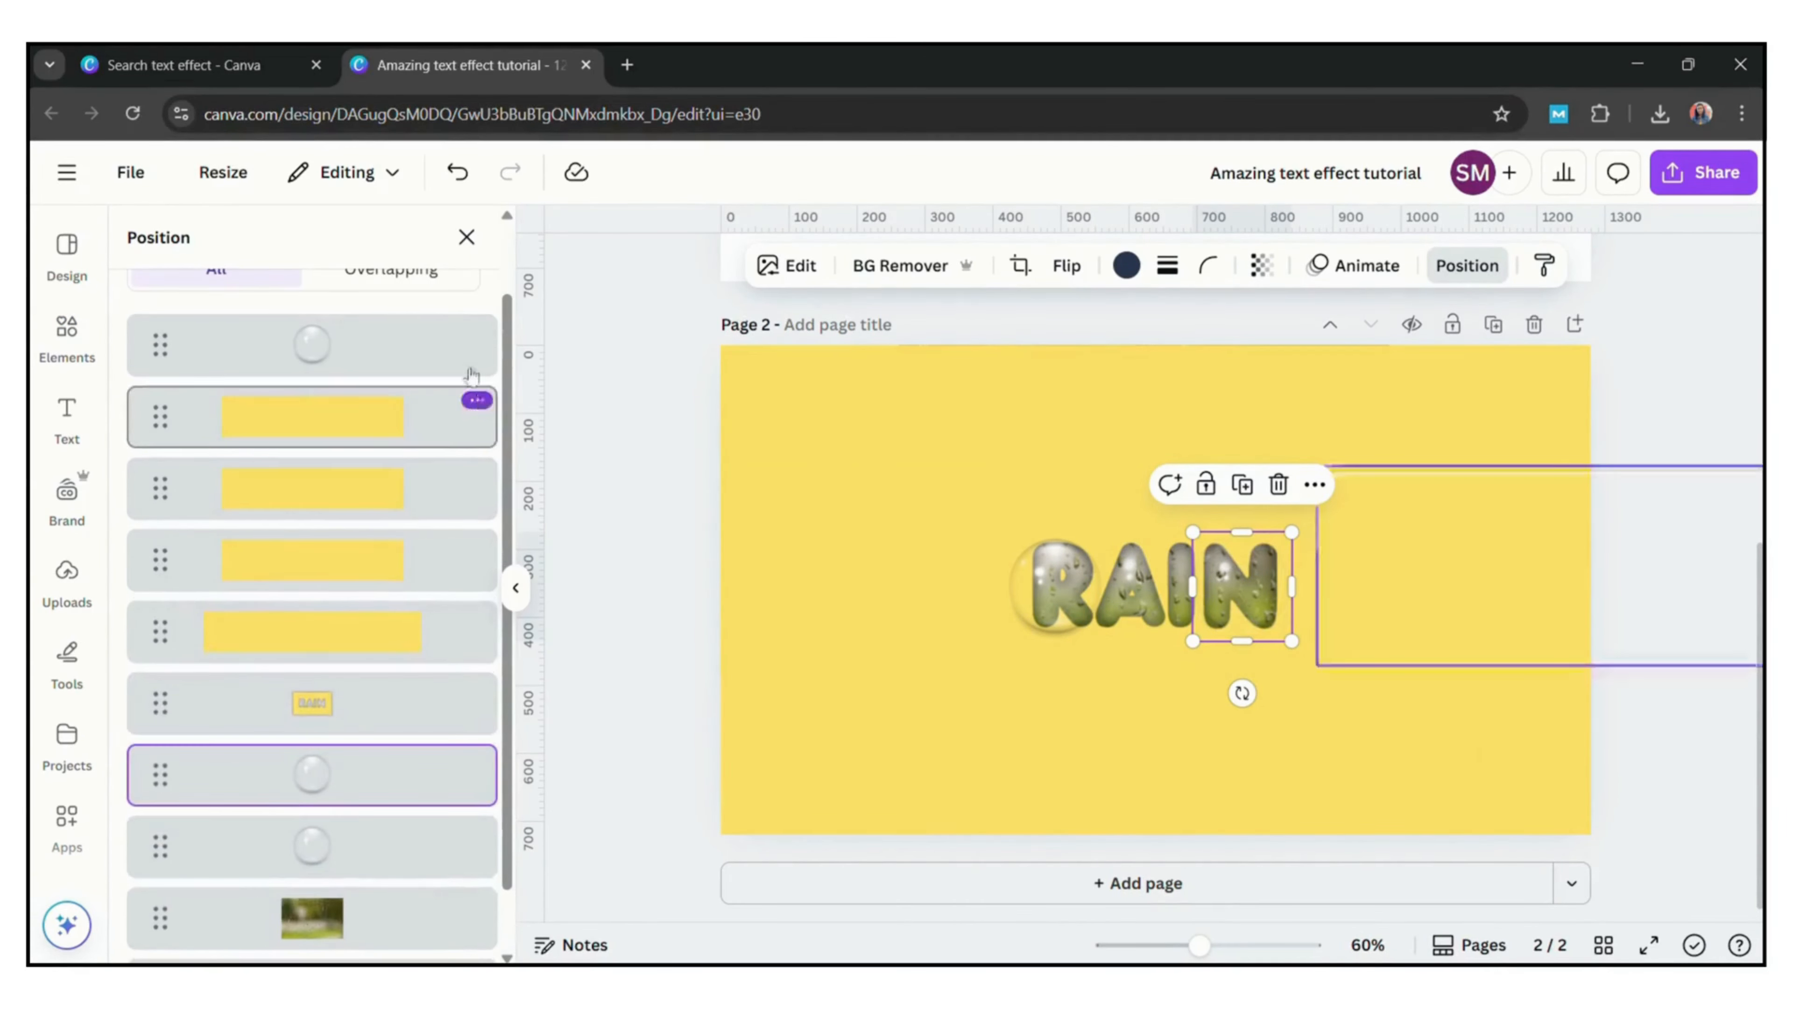
{"action": "left_click_drag", "start_coordinate": [452, 353], "coordinate": [403, 830]}
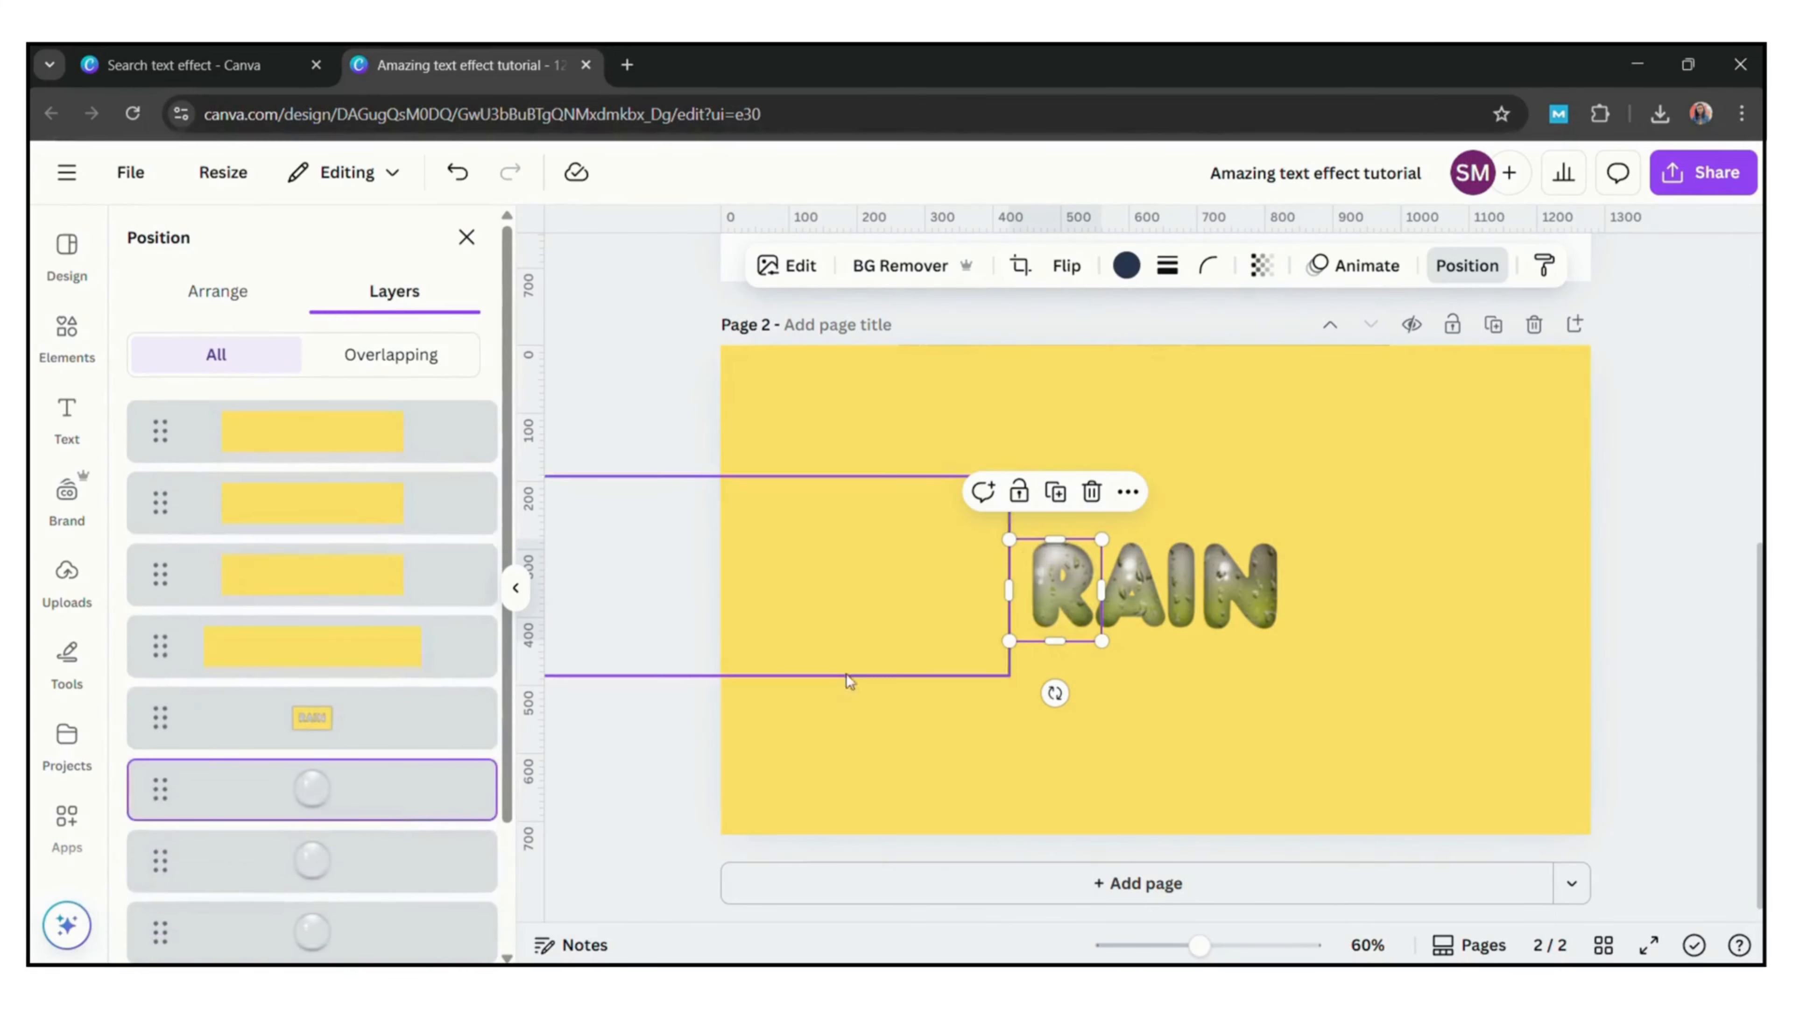
{"action": "left_click", "coordinate": [660, 406]}
Download only page 2, the RAIN design, as a PNG image.
{"action": "left_click", "coordinate": [1737, 172]}
{"action": "left_click", "coordinate": [1369, 653]}
{"action": "left_click", "coordinate": [1703, 645]}
{"action": "left_click", "coordinate": [1511, 346]}
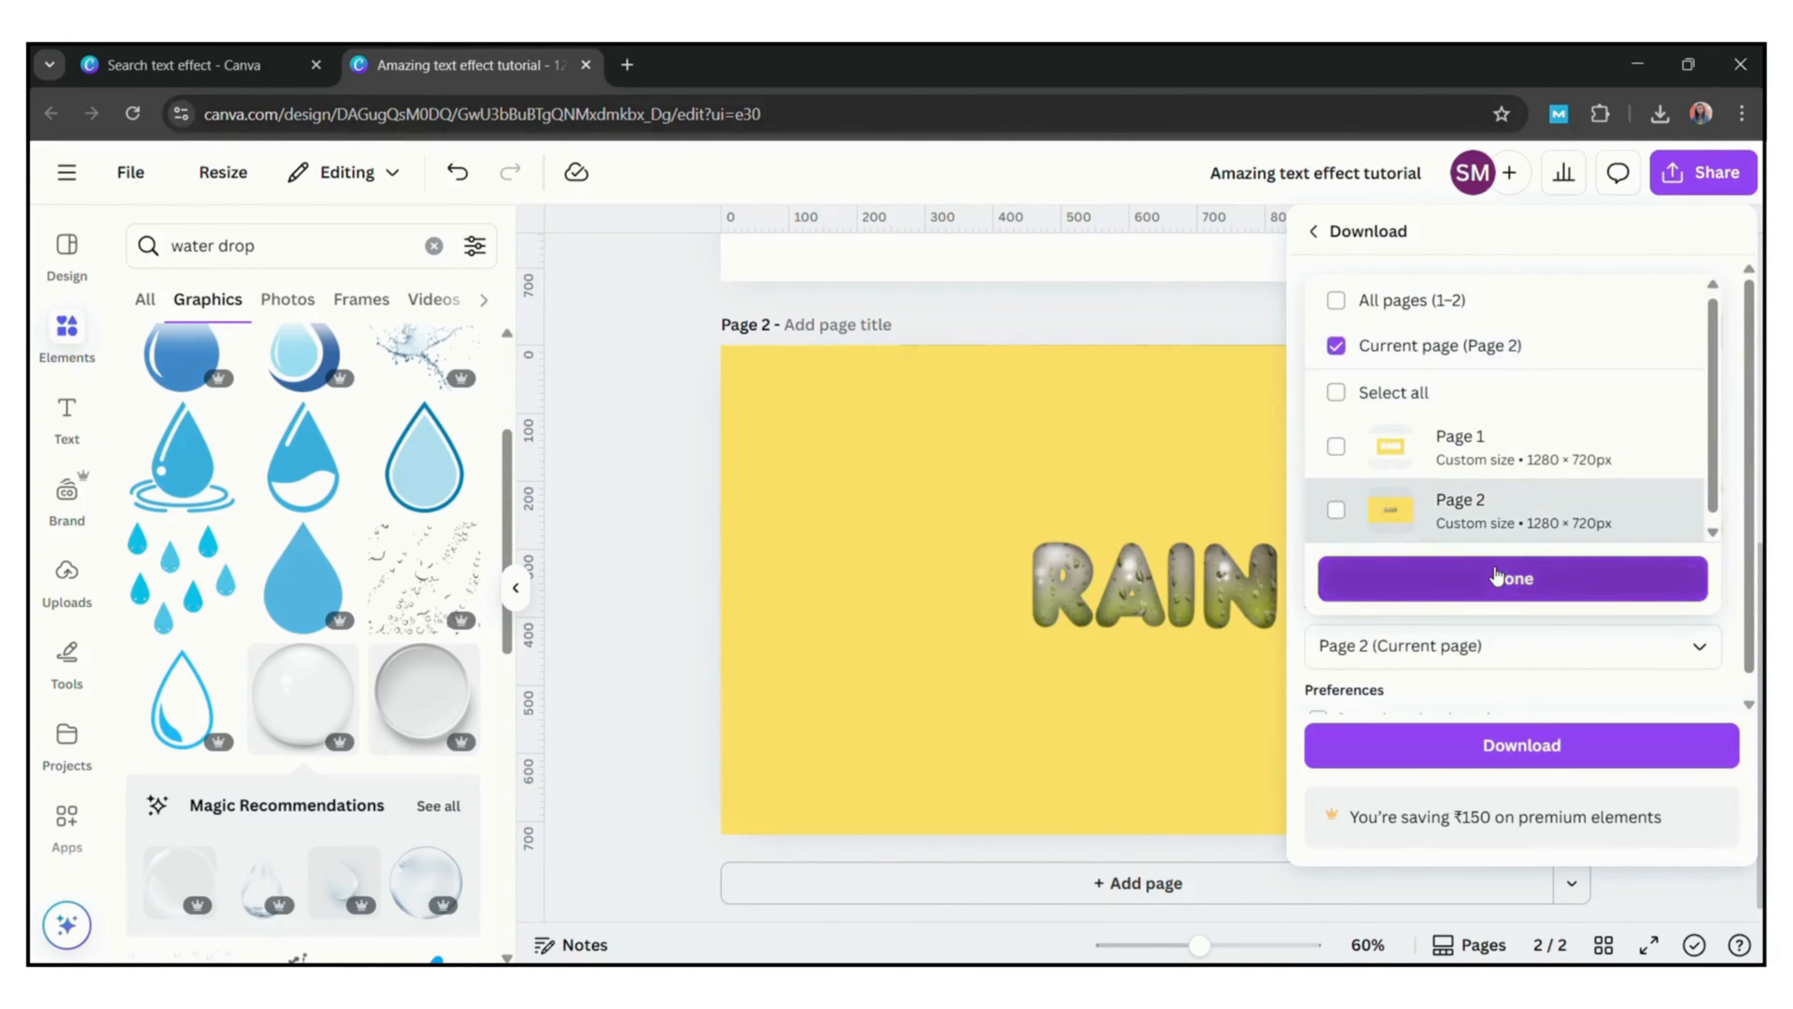
{"action": "left_click", "coordinate": [1512, 577]}
{"action": "left_click", "coordinate": [1497, 746]}
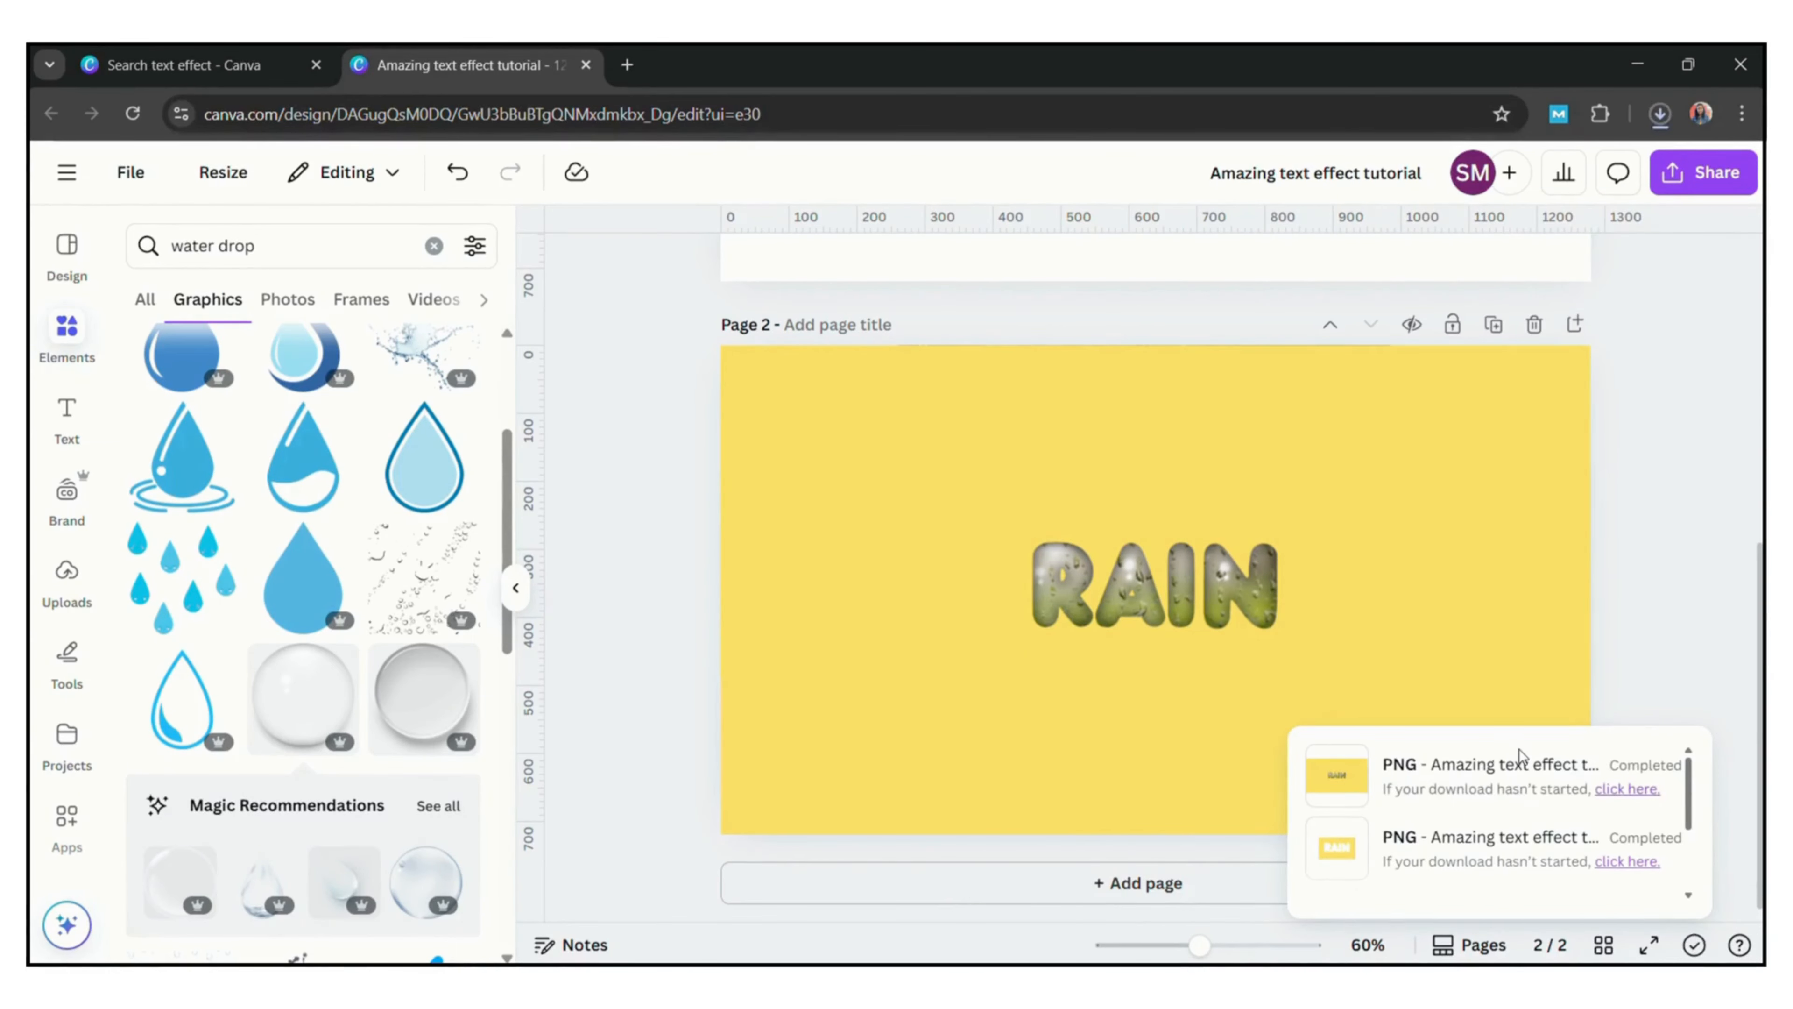
Place the downloaded RAIN image on a new third page and remove its background.
{"action": "left_click", "coordinate": [1148, 883]}
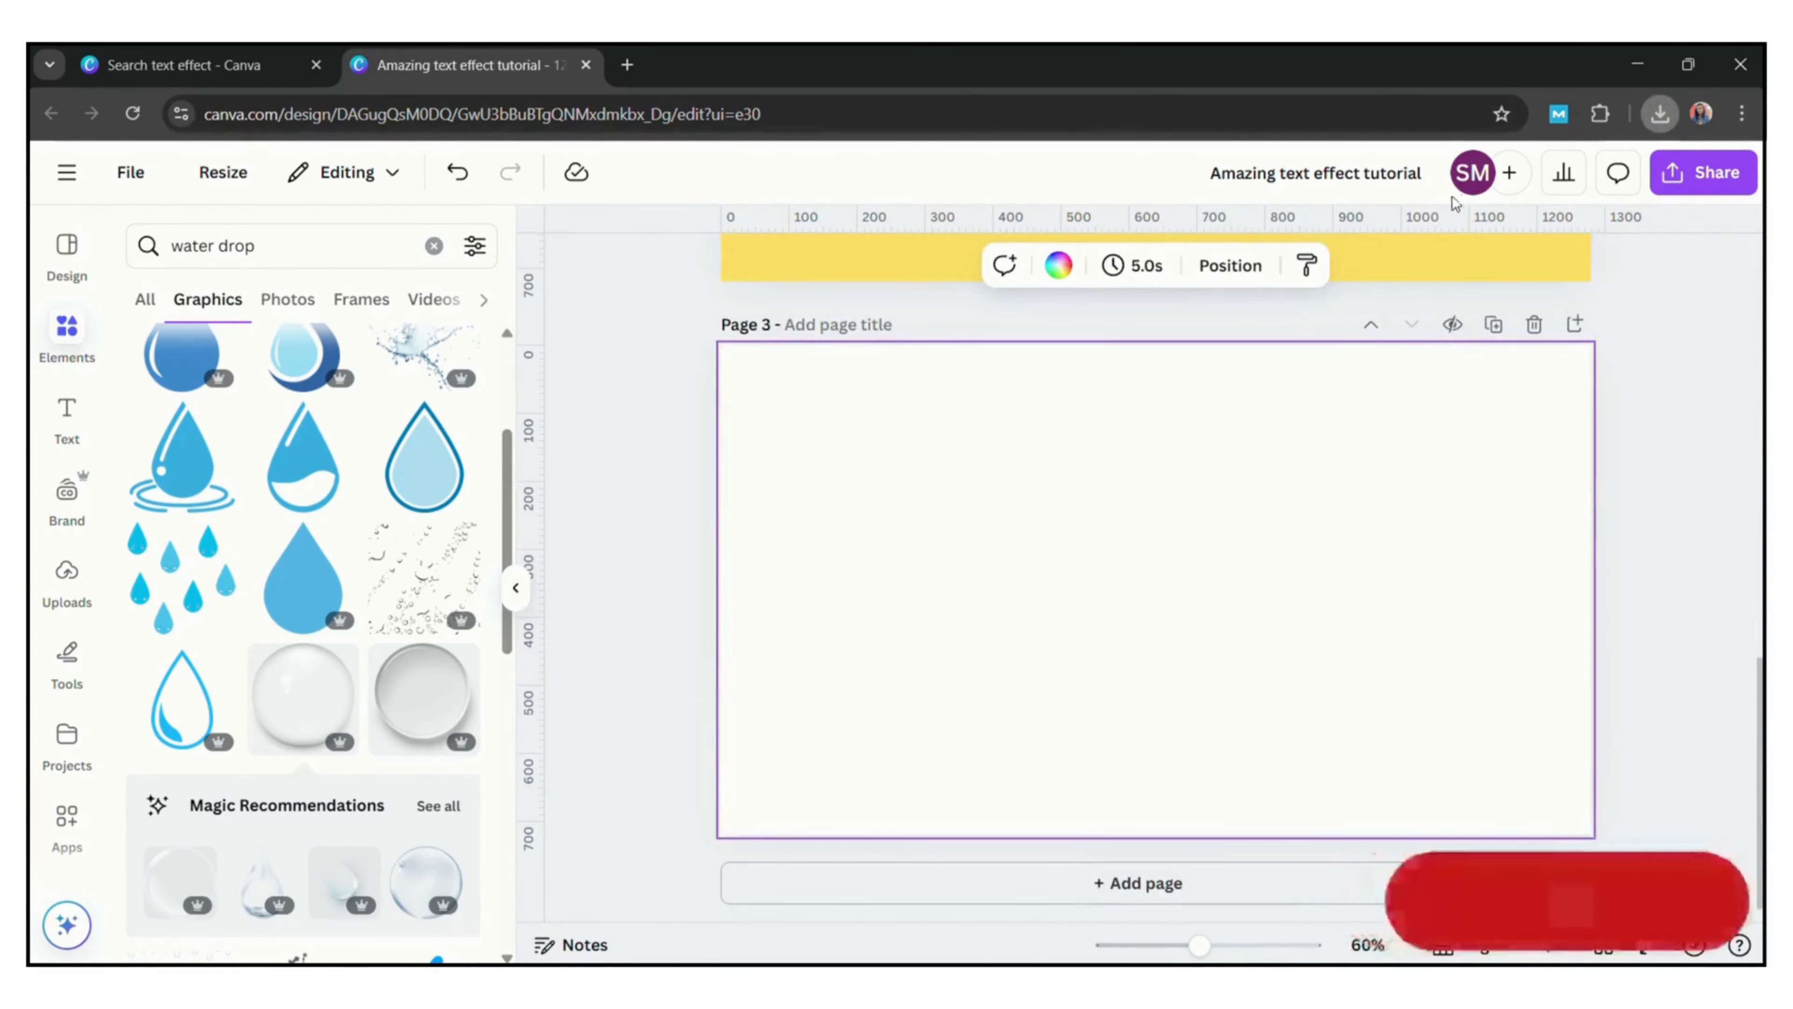
{"action": "left_click", "coordinate": [910, 270]}
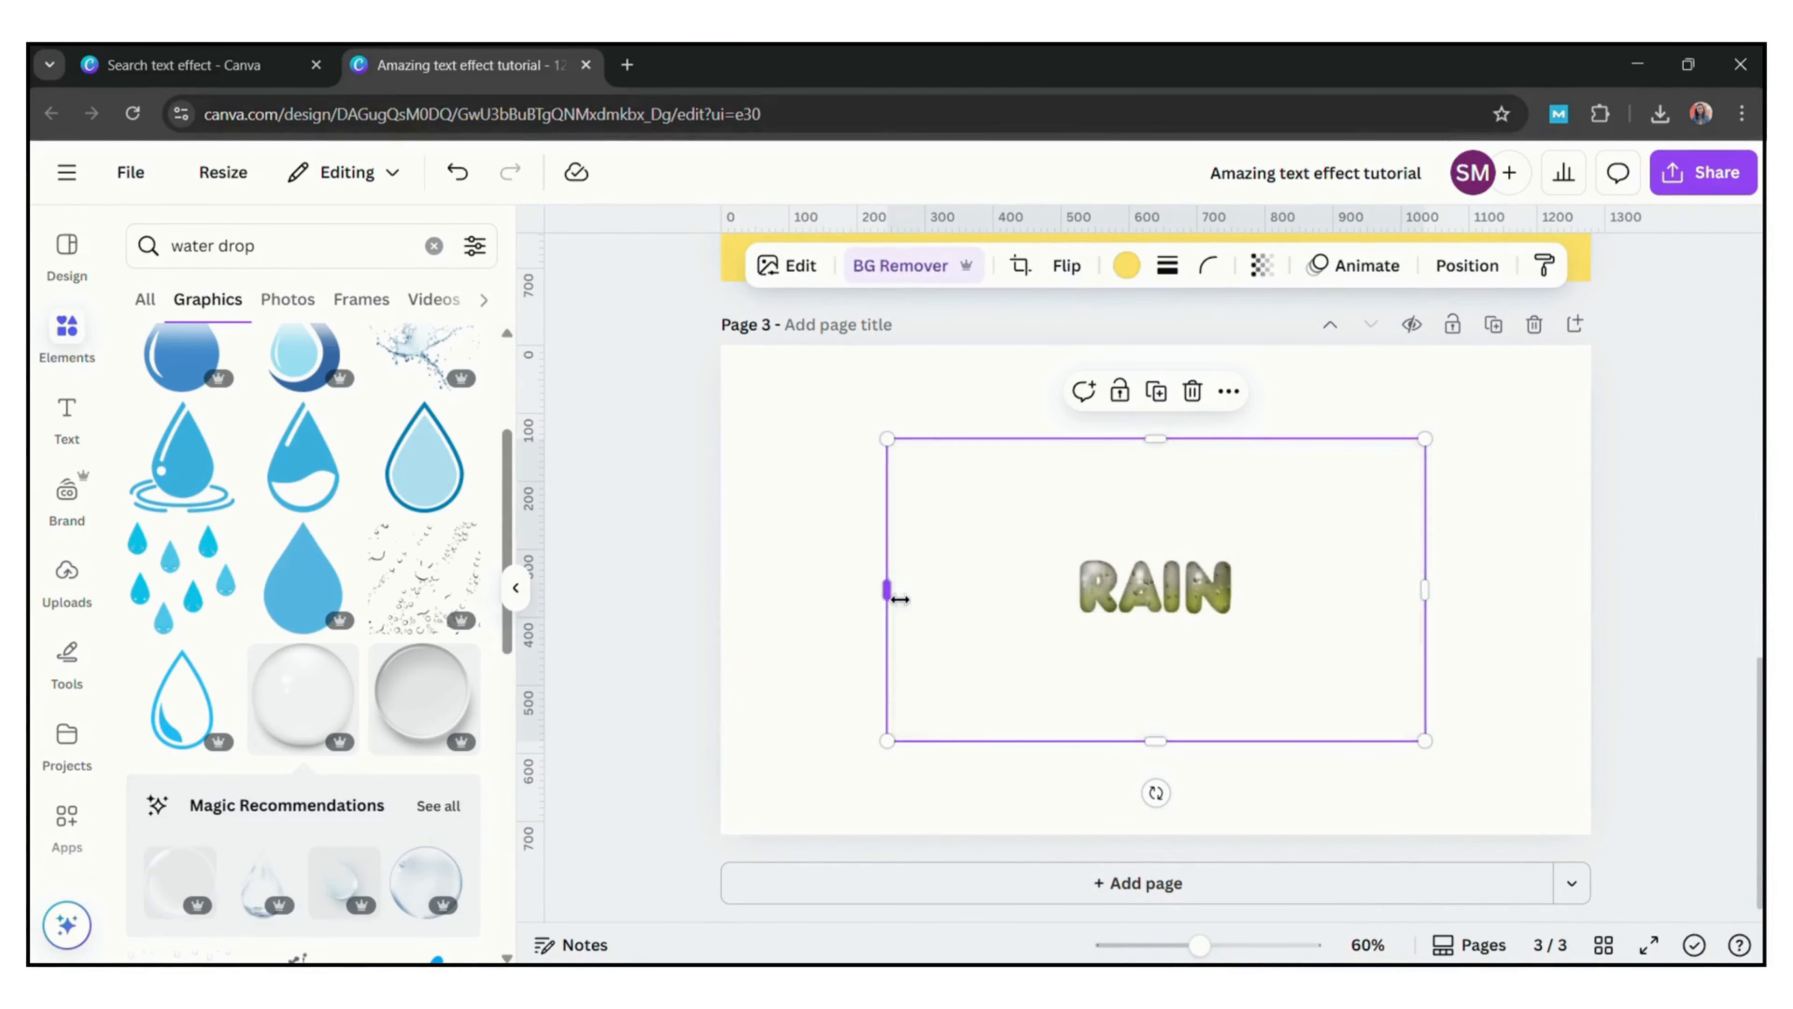
Crop the RAIN image close to its letters, enlarge it to most of the page width and centre it horizontally.
{"action": "left_click_drag", "start_coordinate": [891, 592], "coordinate": [1082, 635]}
{"action": "left_click_drag", "start_coordinate": [1269, 492], "coordinate": [1183, 632]}
{"action": "left_click_drag", "start_coordinate": [1071, 626], "coordinate": [605, 773]}
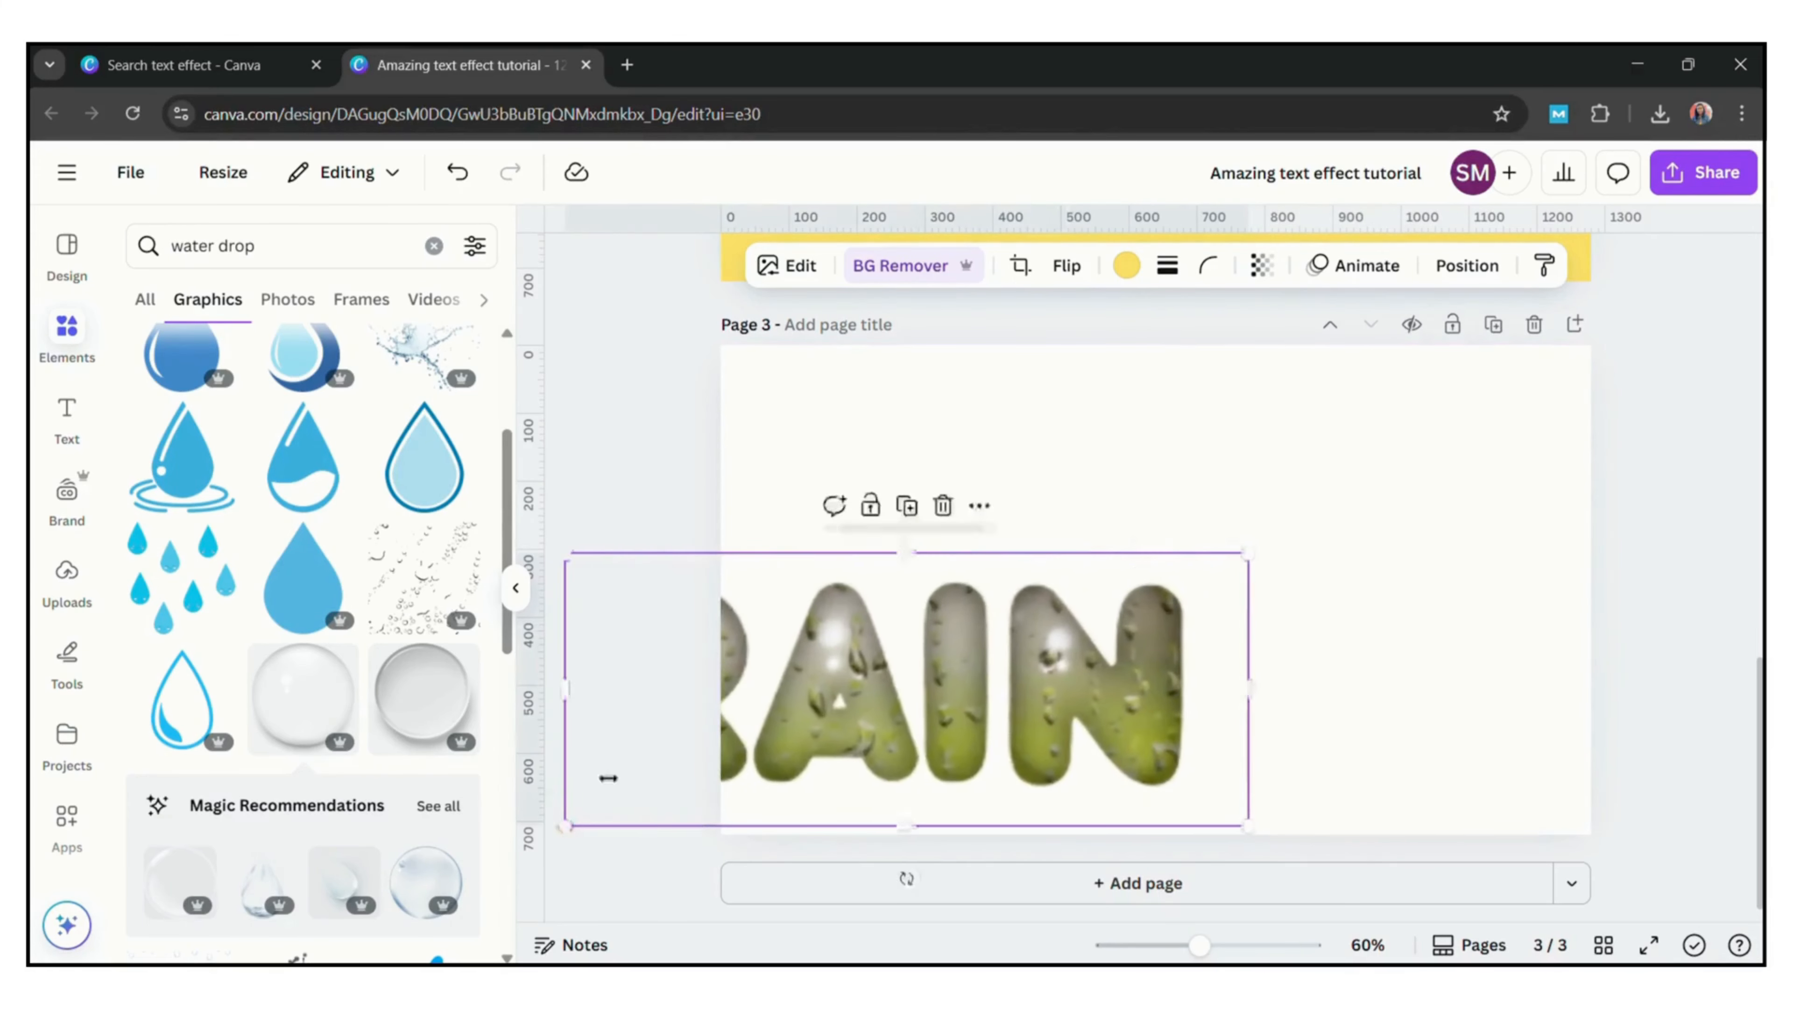
{"action": "left_click_drag", "start_coordinate": [964, 661], "coordinate": [1216, 573]}
{"action": "left_click_drag", "start_coordinate": [1218, 595], "coordinate": [1218, 559]}
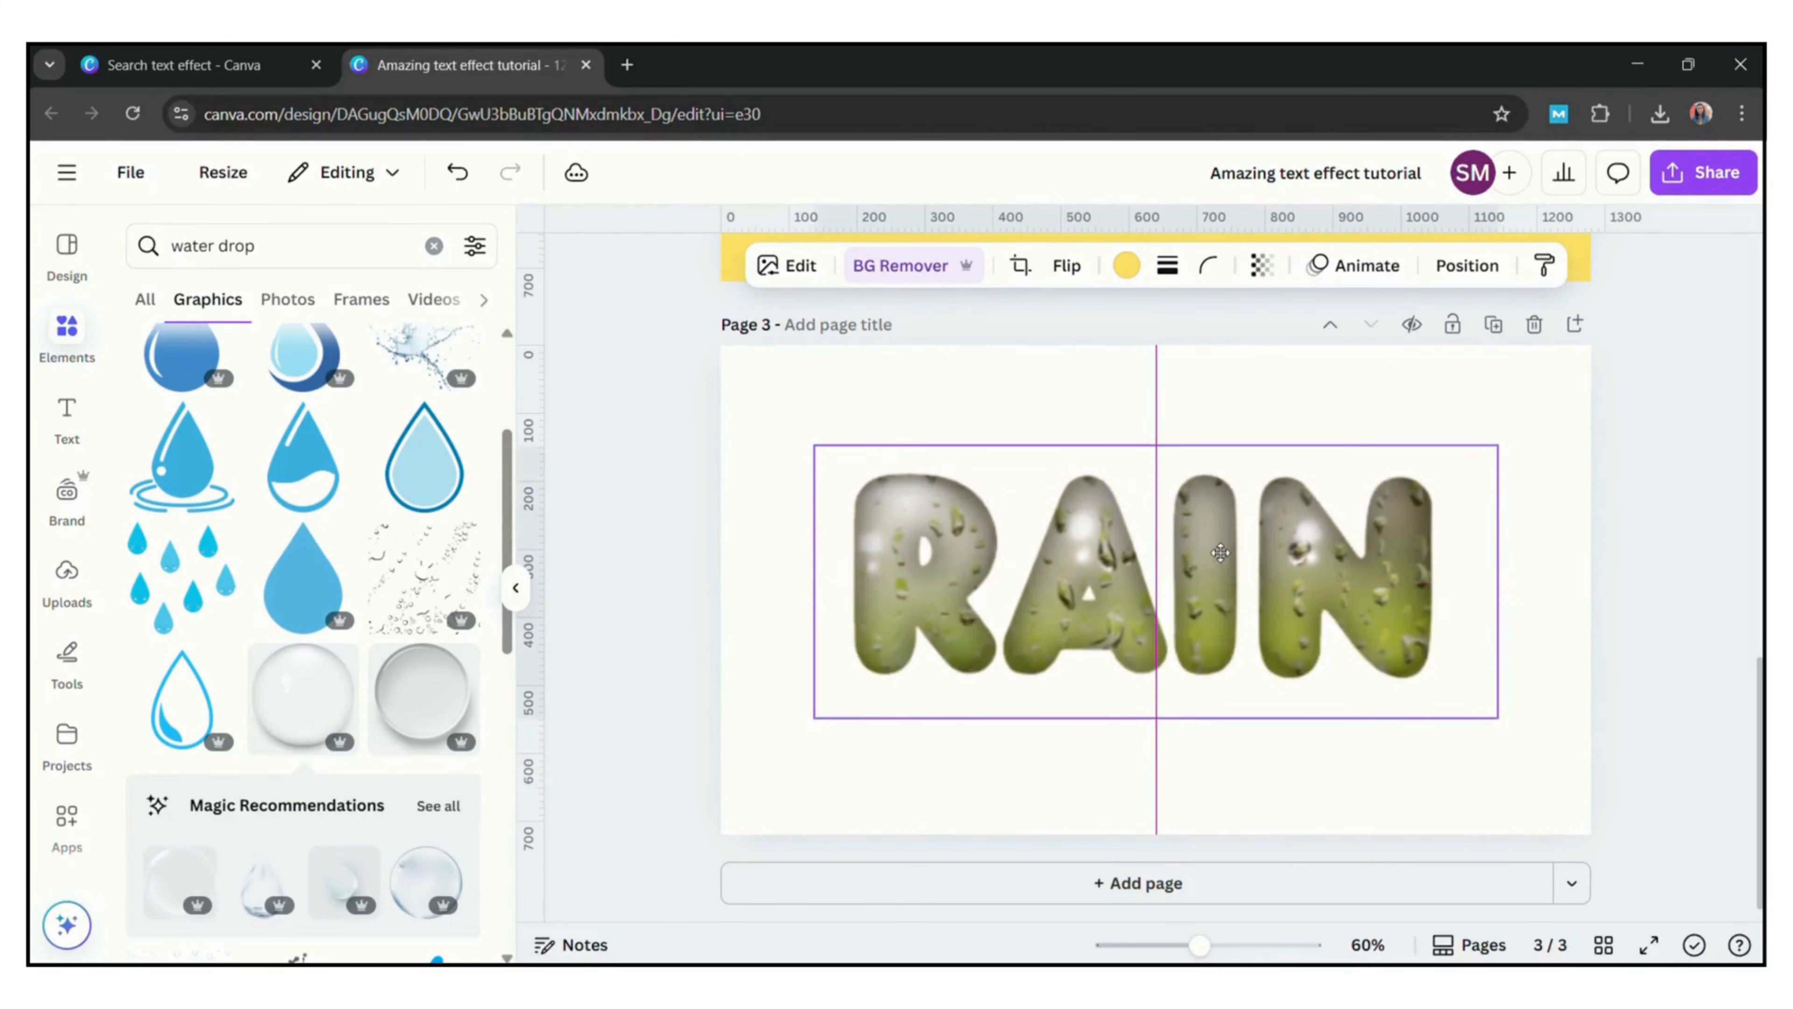
{"action": "left_click", "coordinate": [1615, 497]}
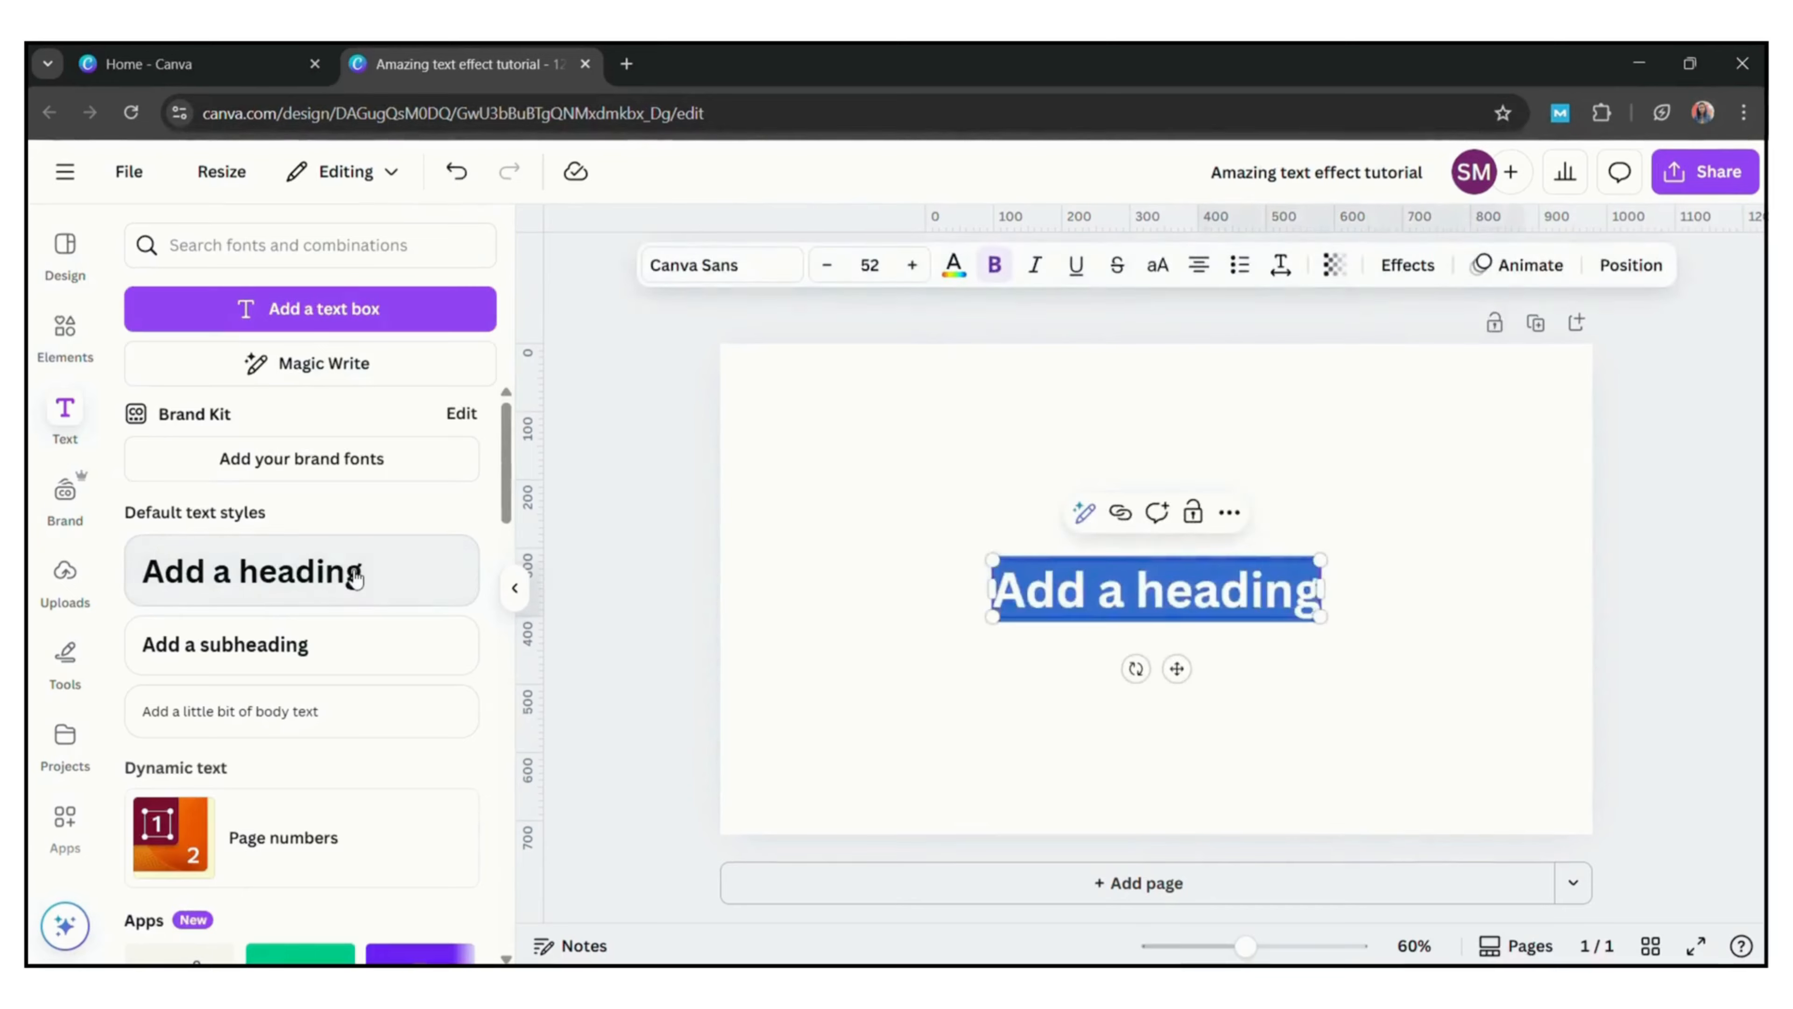
Replace the heading text with "GO" in uppercase and set its font to Anton.
{"action": "type", "text": "go"}
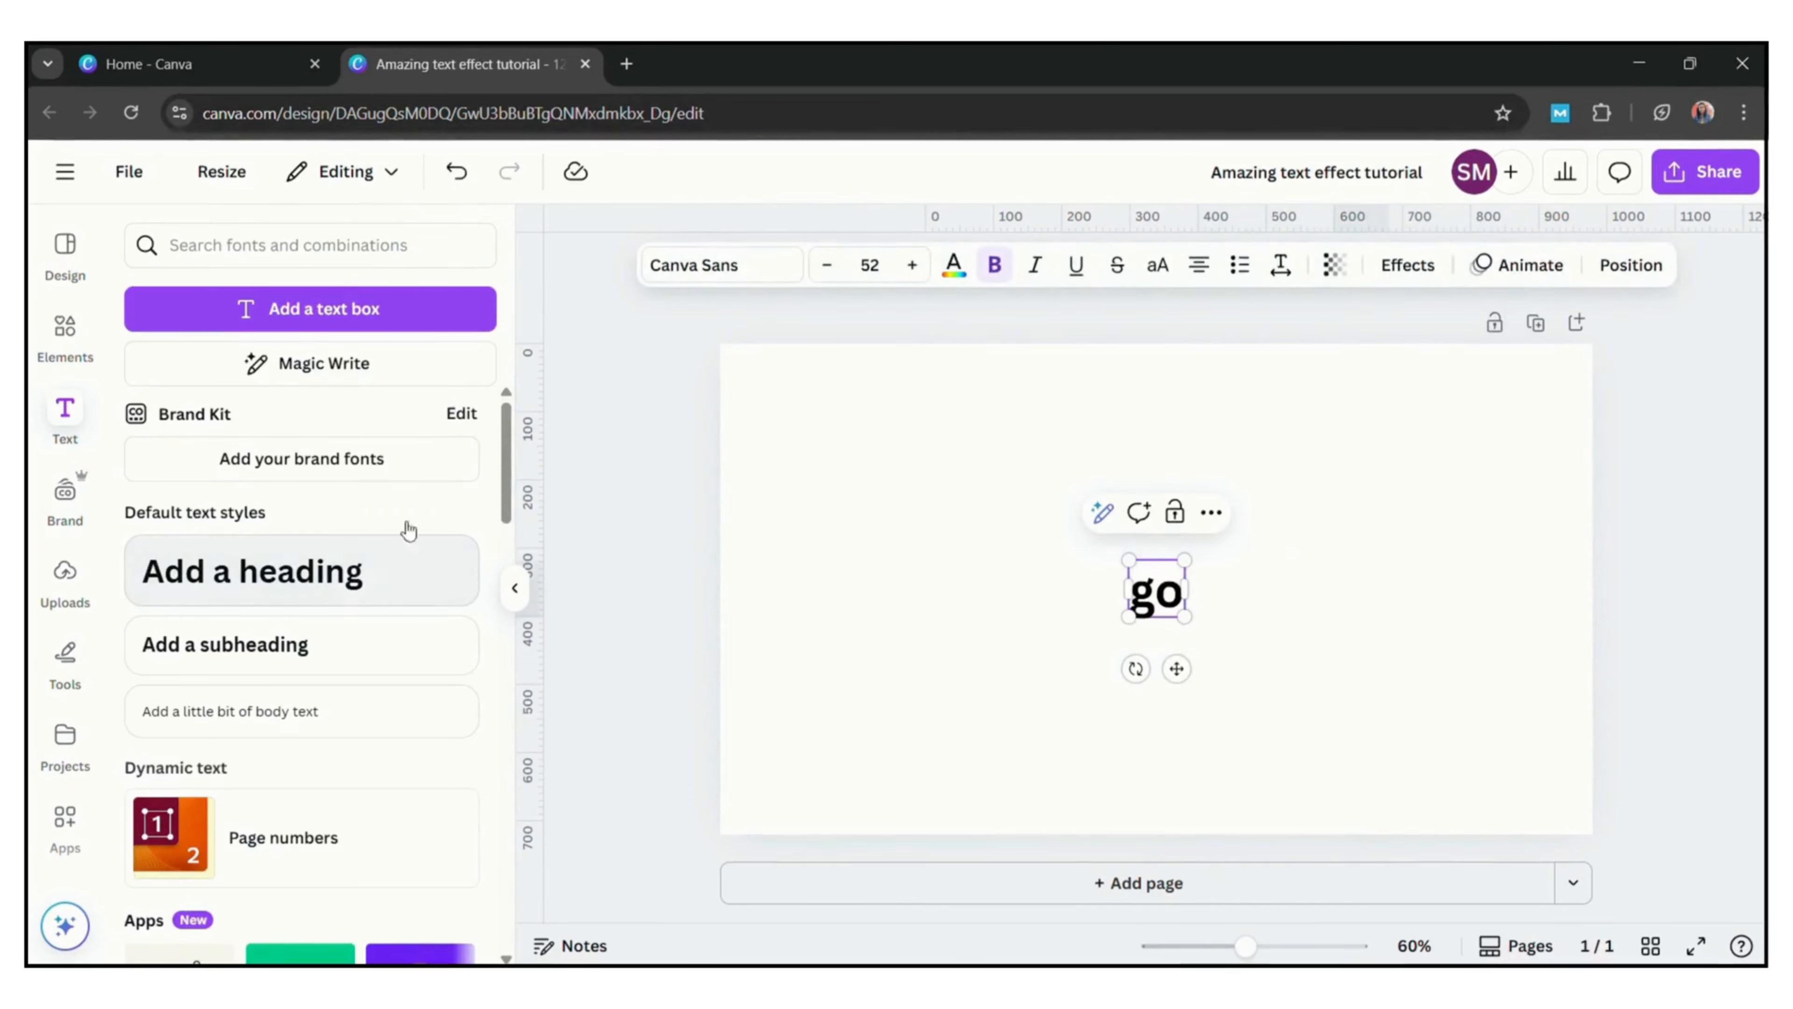
{"action": "left_click", "coordinate": [774, 272]}
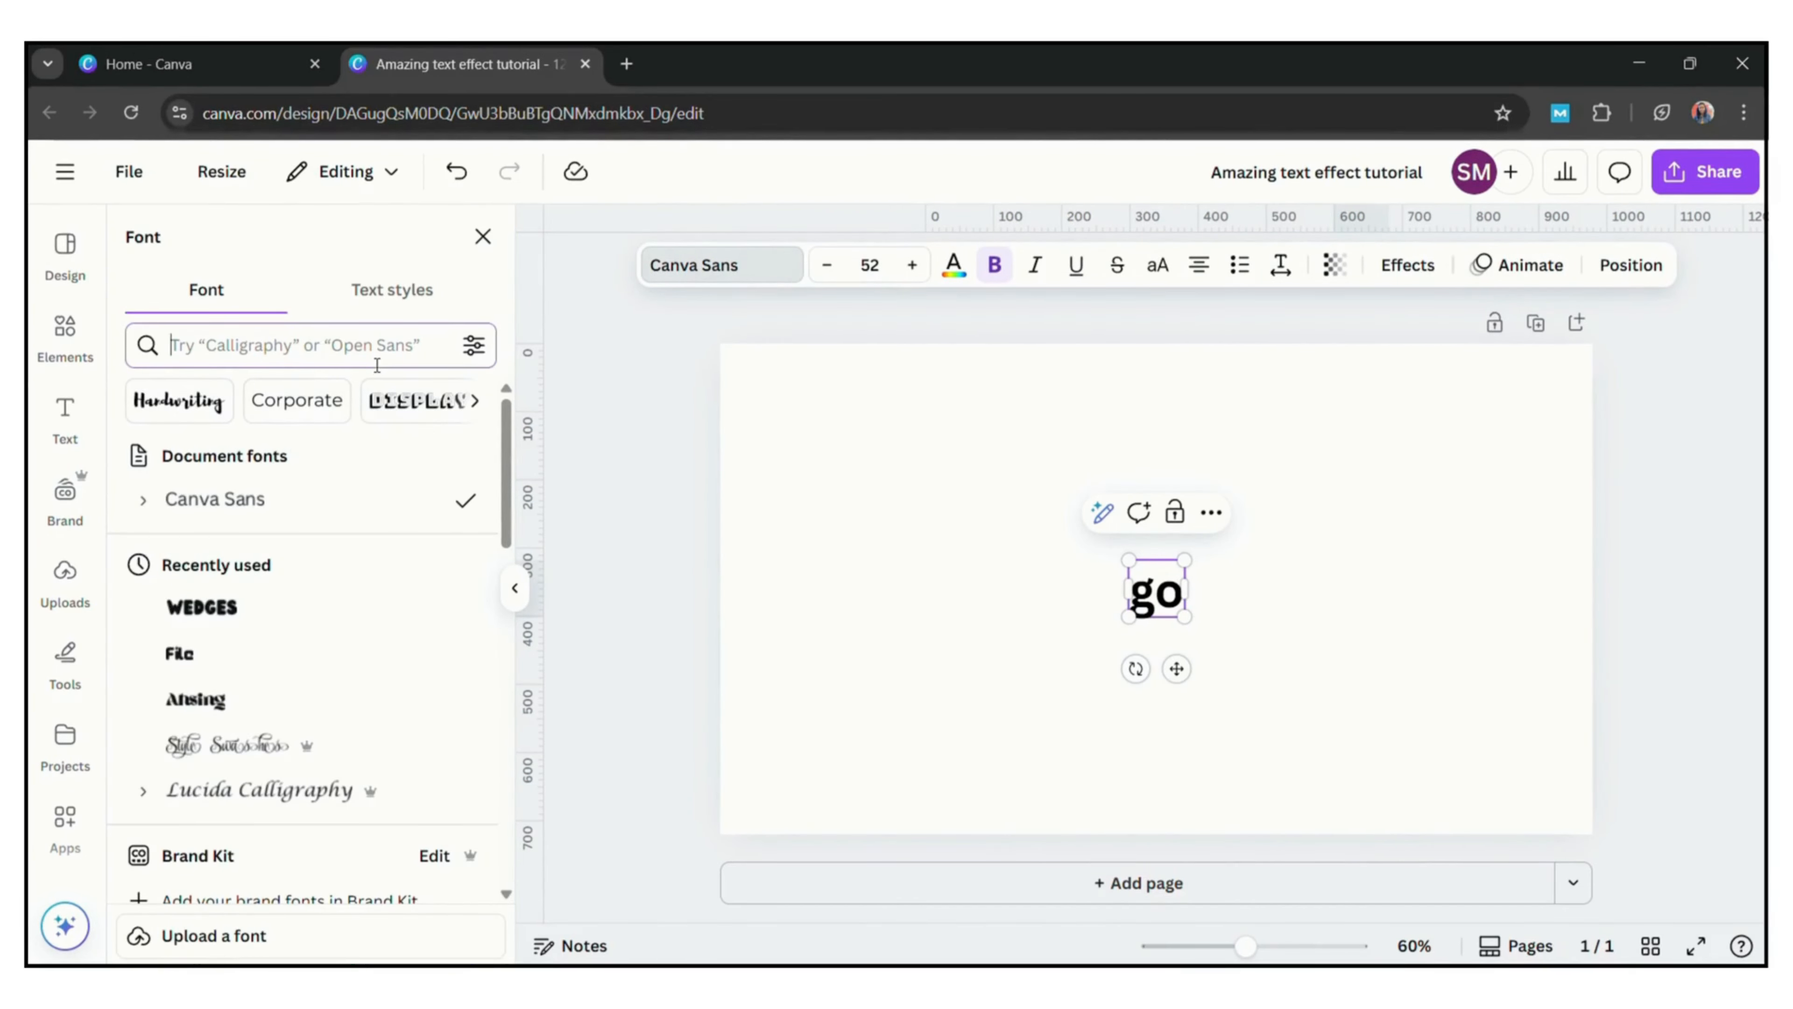
{"action": "type", "text": "anto"}
{"action": "left_click", "coordinate": [233, 459]}
{"action": "left_click", "coordinate": [1157, 266]}
Enlarge the GO text to size 265 and centre it on the page.
{"action": "left_click_drag", "start_coordinate": [1133, 560], "coordinate": [829, 428]}
{"action": "left_click", "coordinate": [1236, 589]}
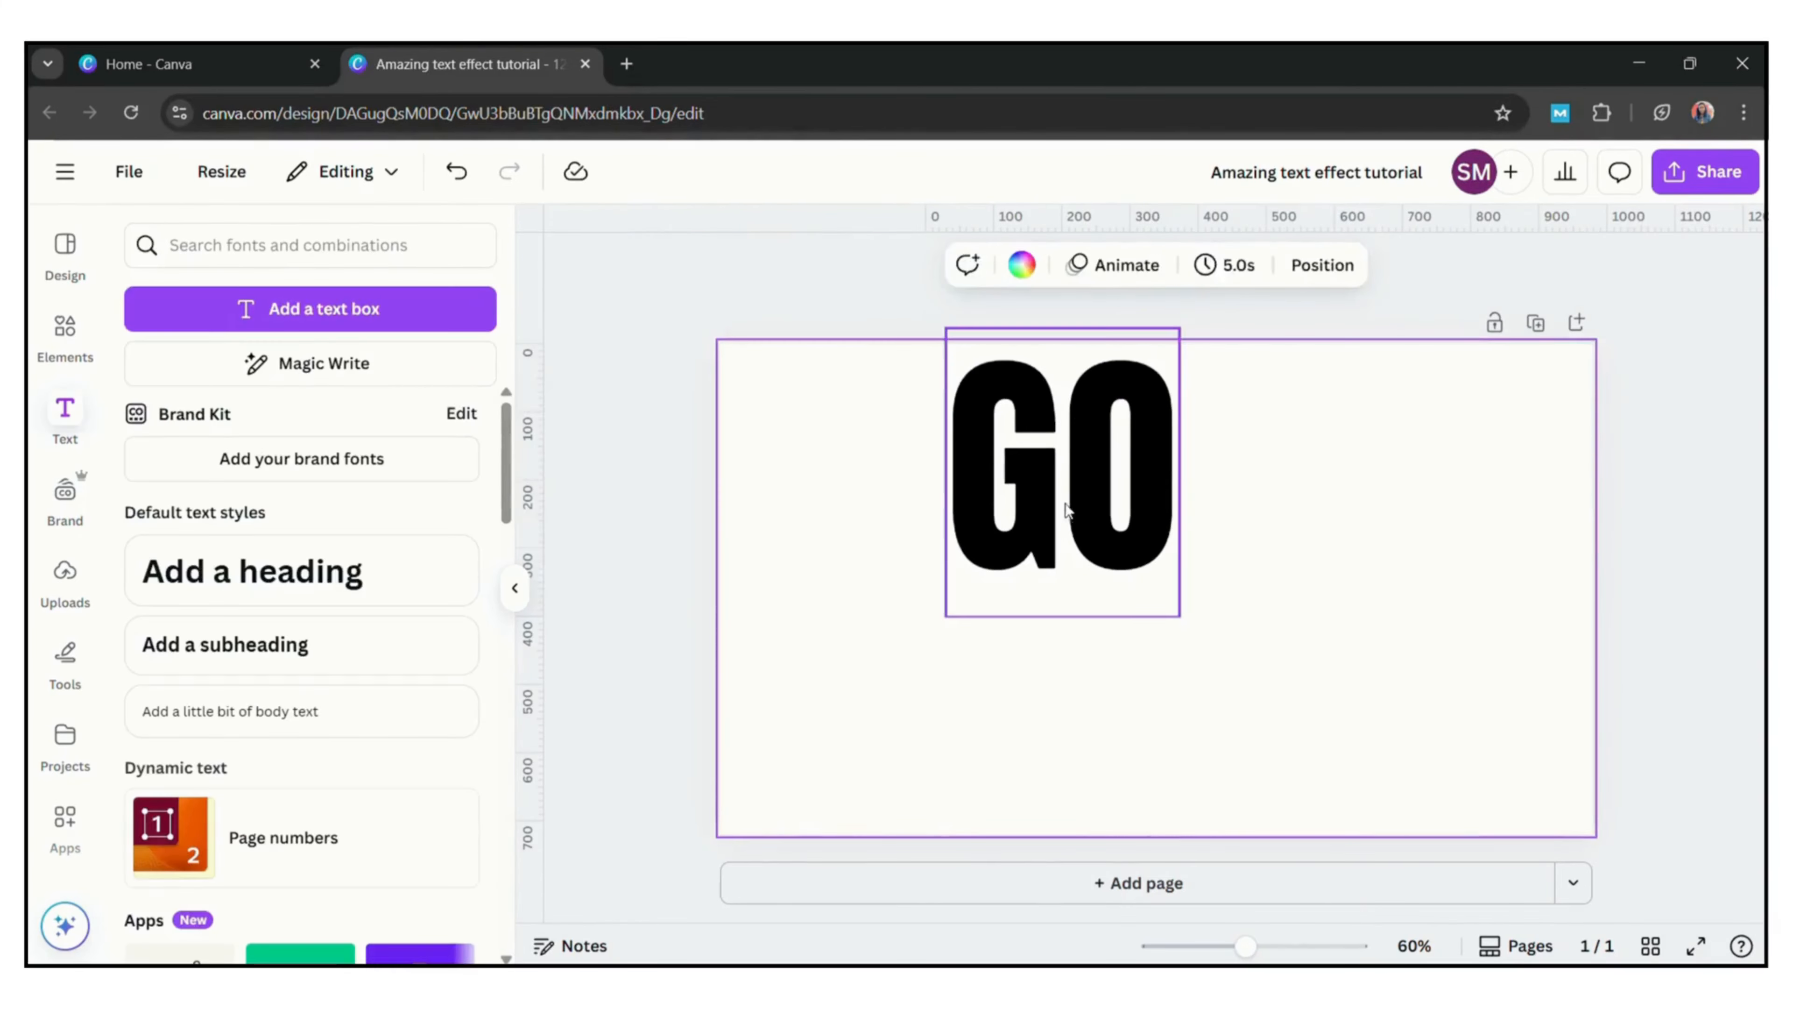
{"action": "left_click_drag", "start_coordinate": [1064, 508], "coordinate": [1158, 625]}
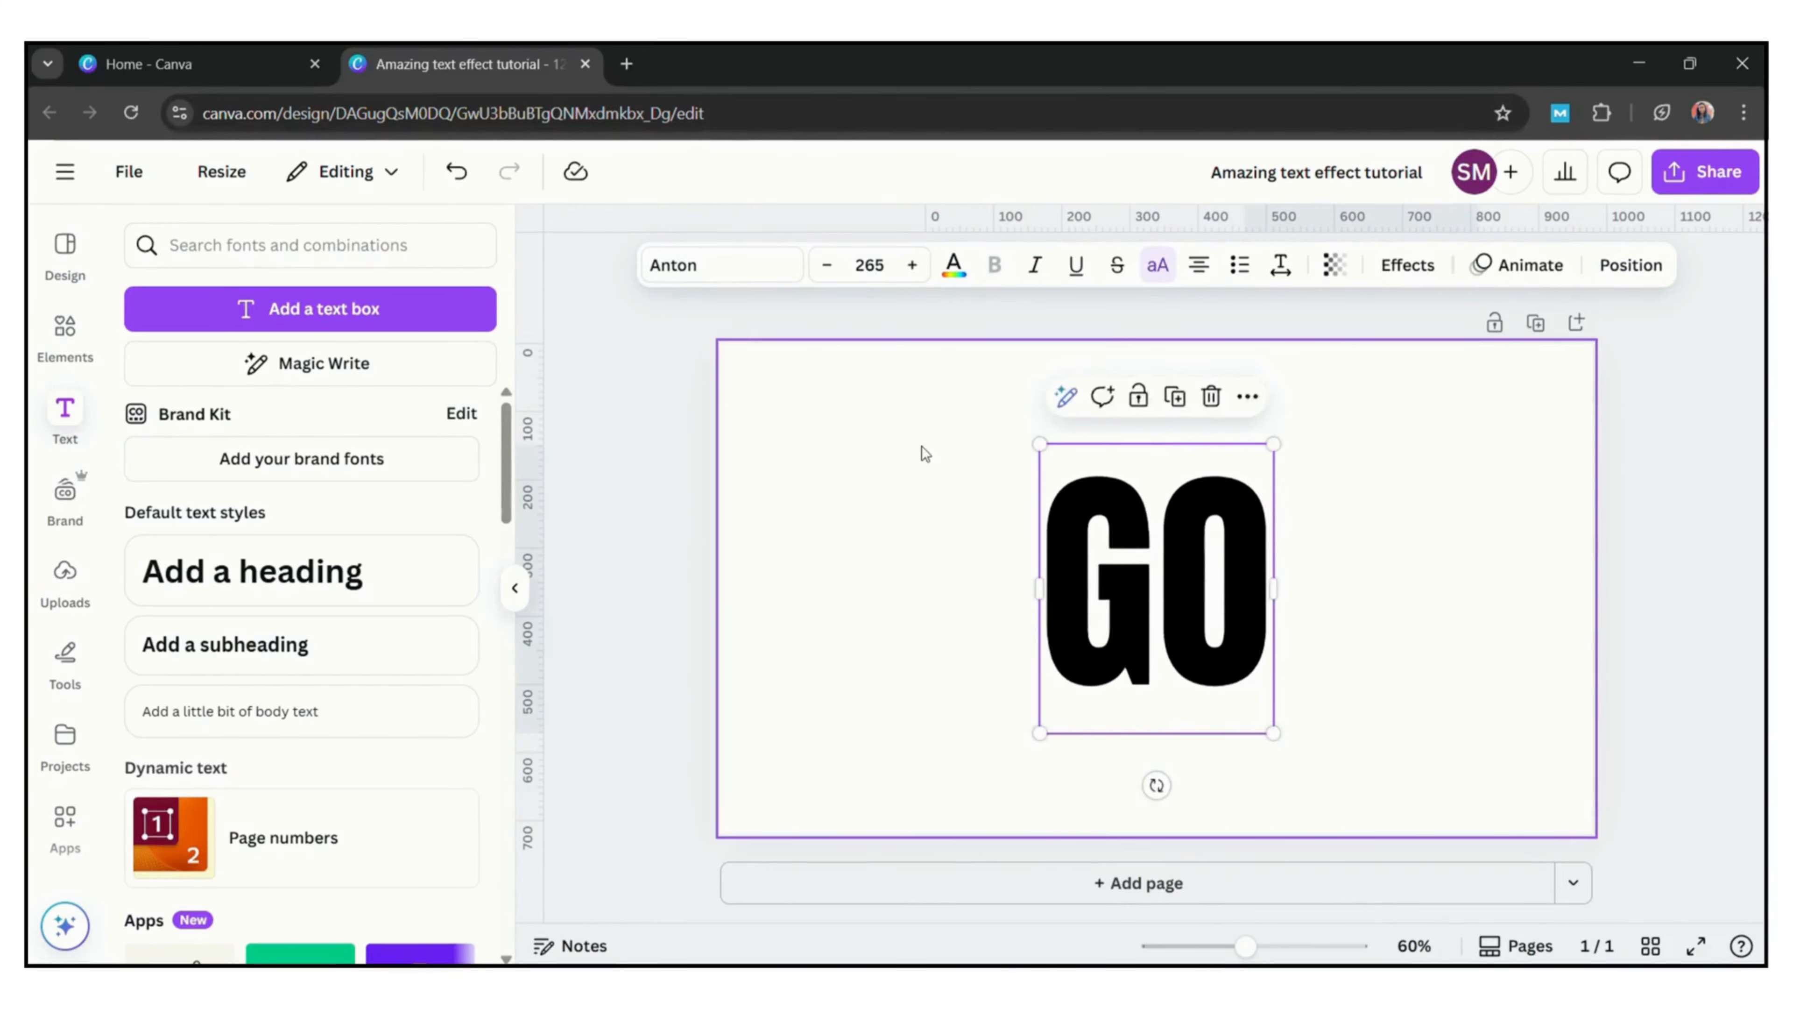
Add a square shape to the page and fill it with yellow.
{"action": "left_click", "coordinate": [921, 445]}
{"action": "key", "text": "r"}
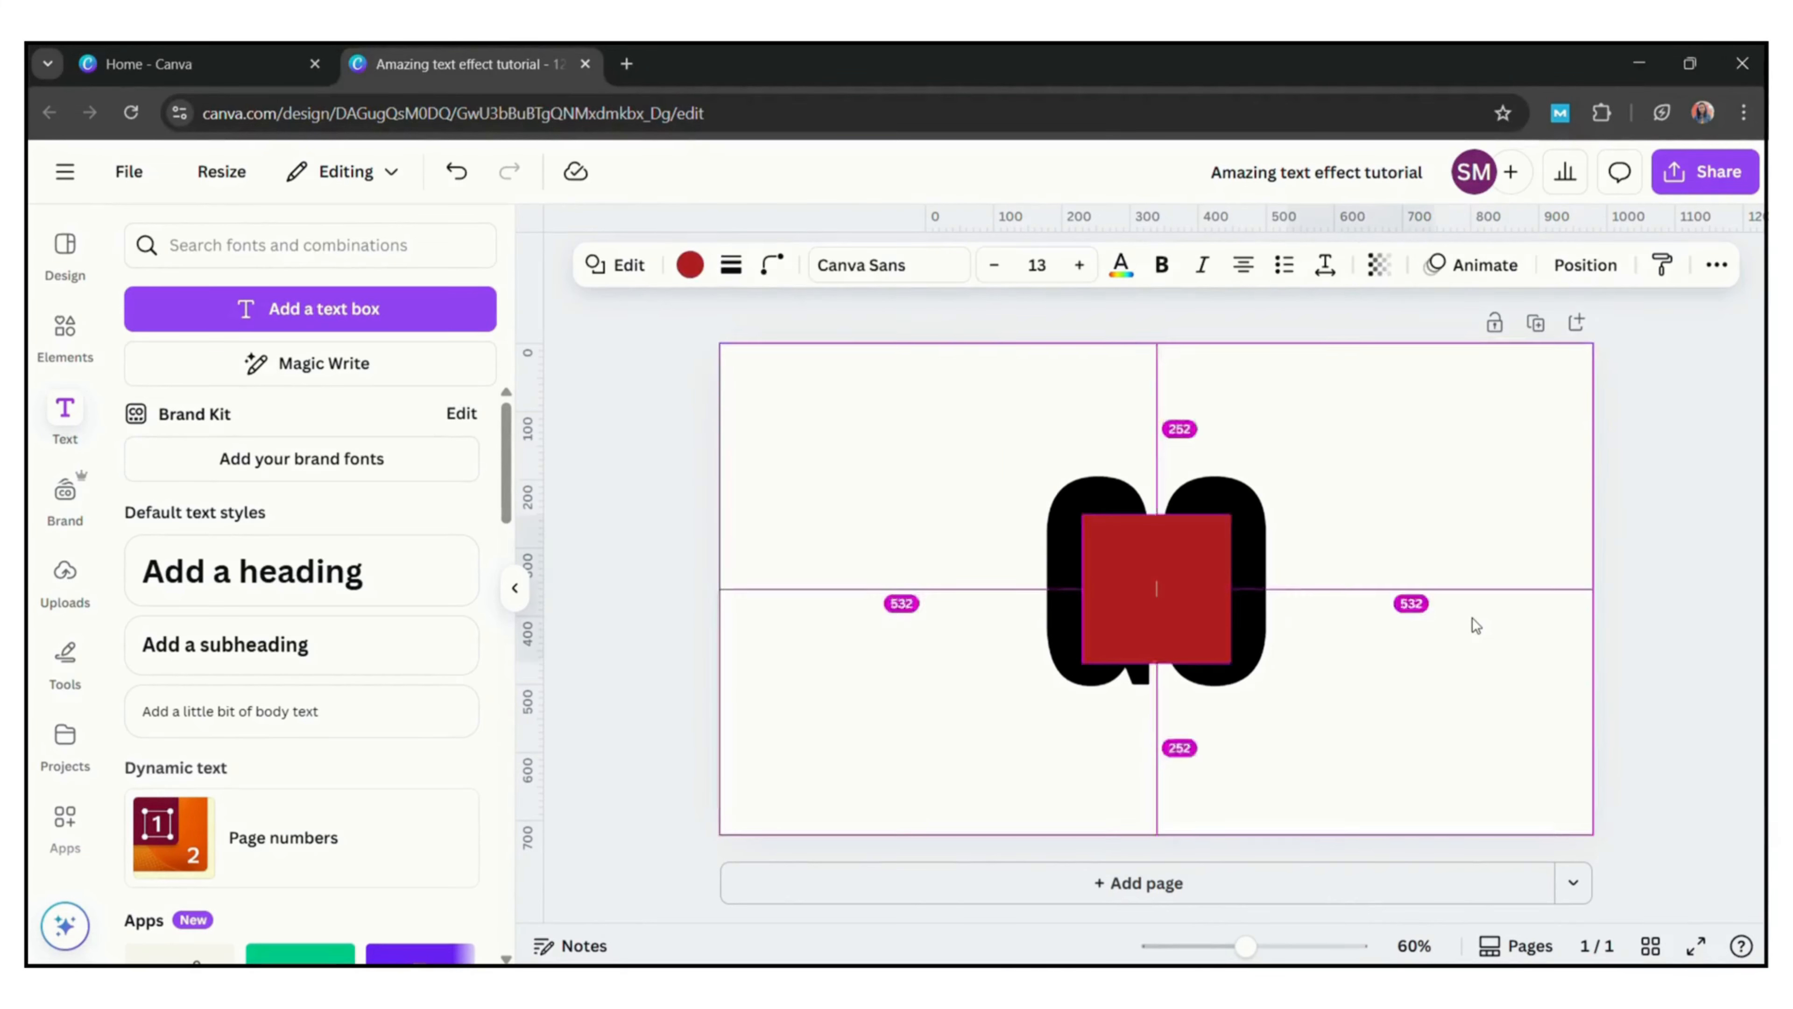
{"action": "left_click", "coordinate": [690, 264]}
{"action": "left_click", "coordinate": [302, 821]}
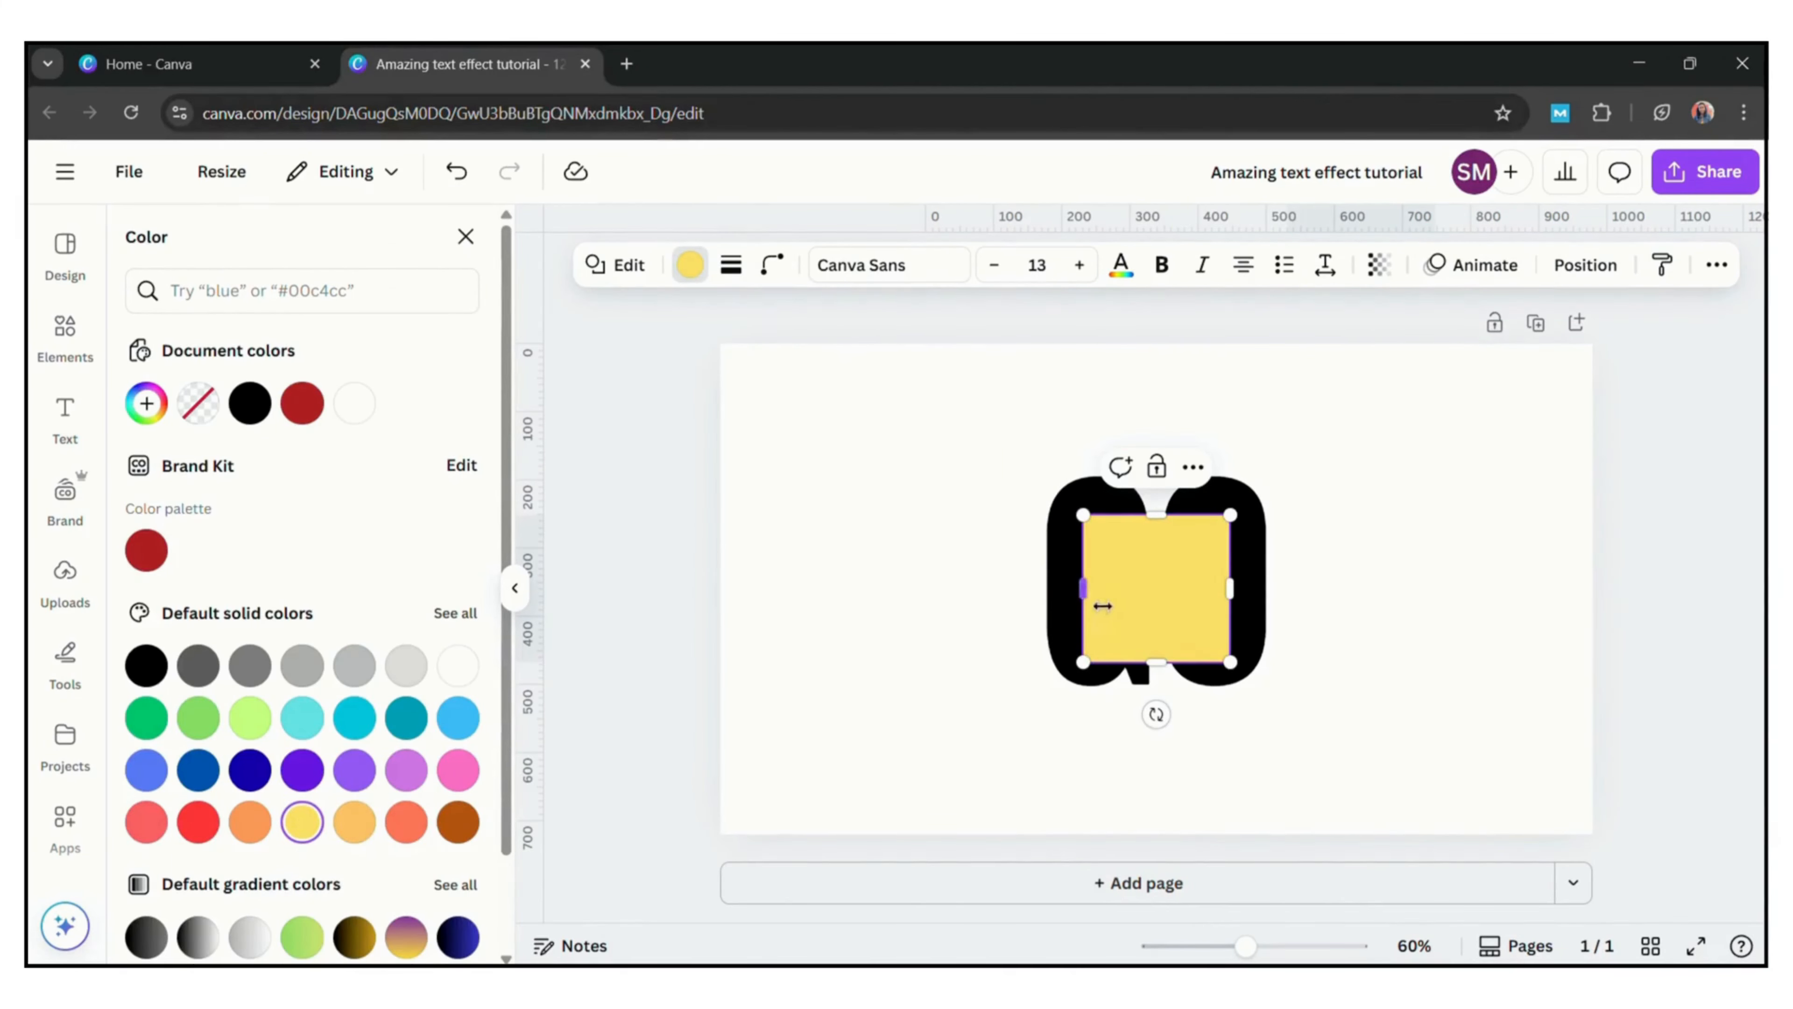
Stretch the yellow square on all four sides until it extends past the GO text, and centre it on the page.
{"action": "left_click_drag", "start_coordinate": [1102, 605], "coordinate": [1008, 605]}
{"action": "left_click_drag", "start_coordinate": [1231, 588], "coordinate": [1361, 597]}
{"action": "left_click_drag", "start_coordinate": [1200, 519], "coordinate": [1195, 416]}
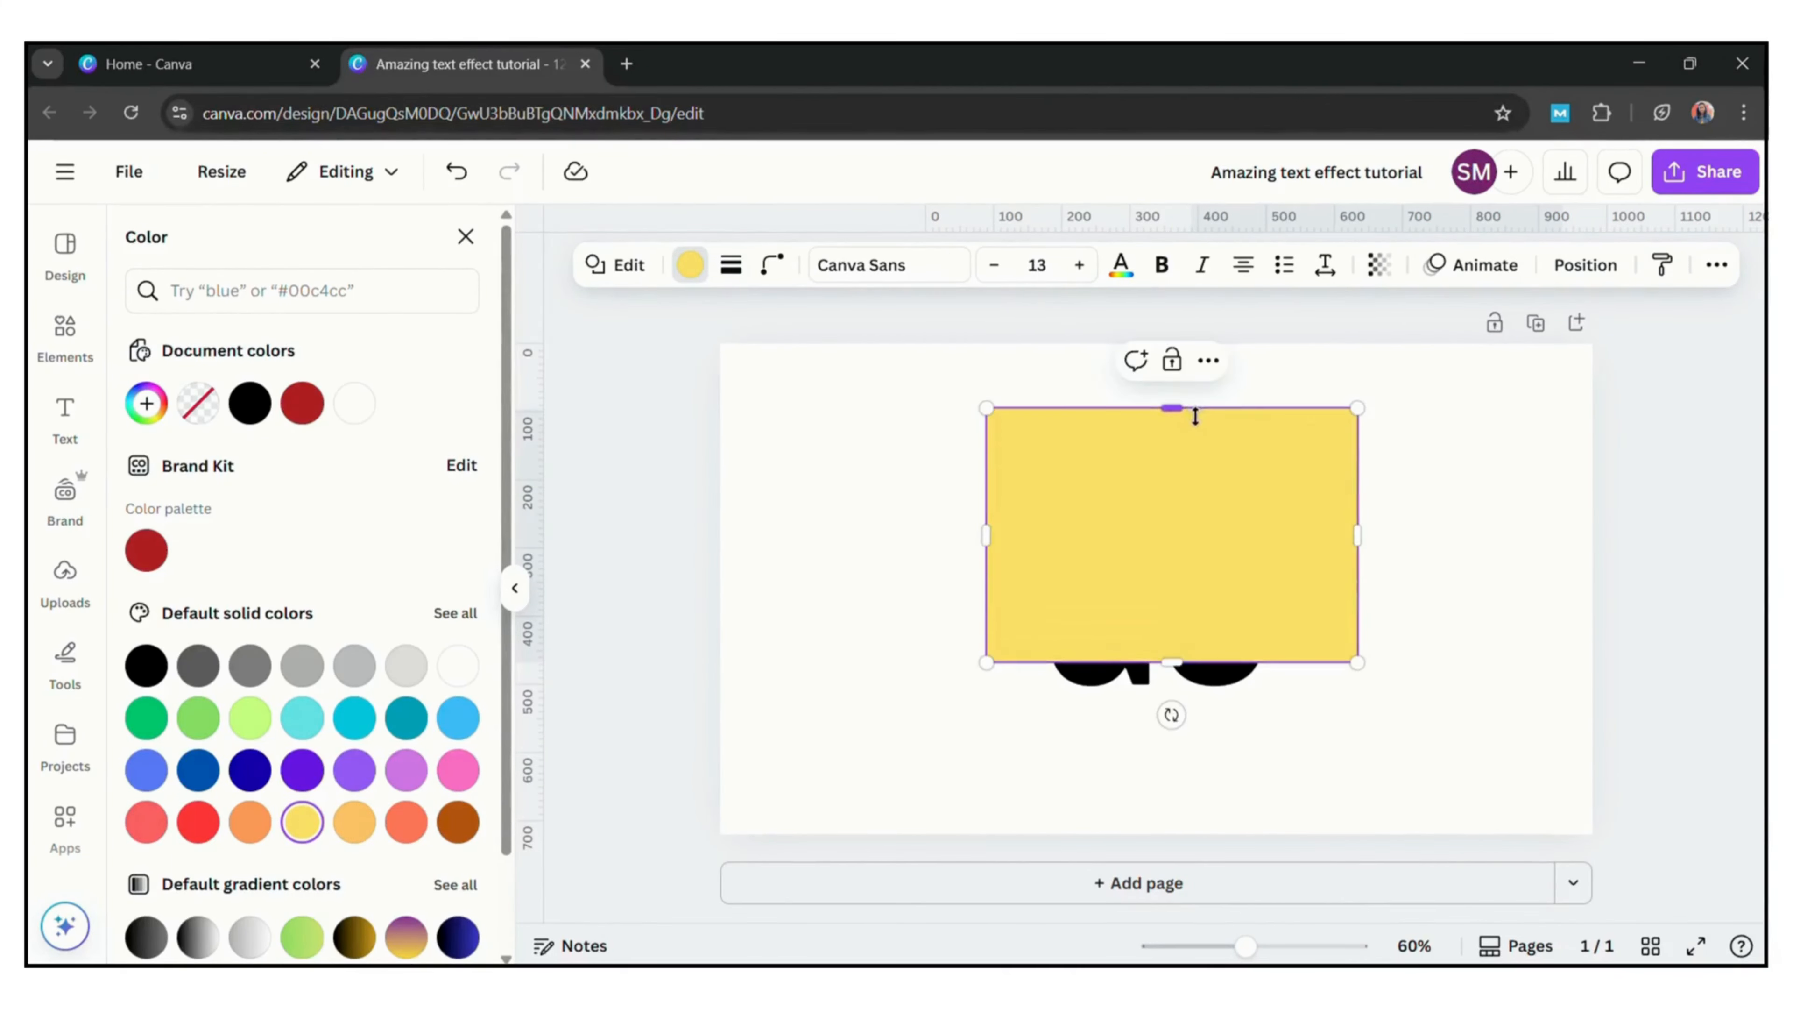
{"action": "left_click_drag", "start_coordinate": [1199, 663], "coordinate": [1207, 770]}
{"action": "left_click_drag", "start_coordinate": [1184, 537], "coordinate": [1189, 553]}
Send the yellow shape behind the GO text and recolour the text white.
{"action": "right_click", "coordinate": [1188, 553]}
{"action": "mouse_move", "coordinate": [1261, 572]}
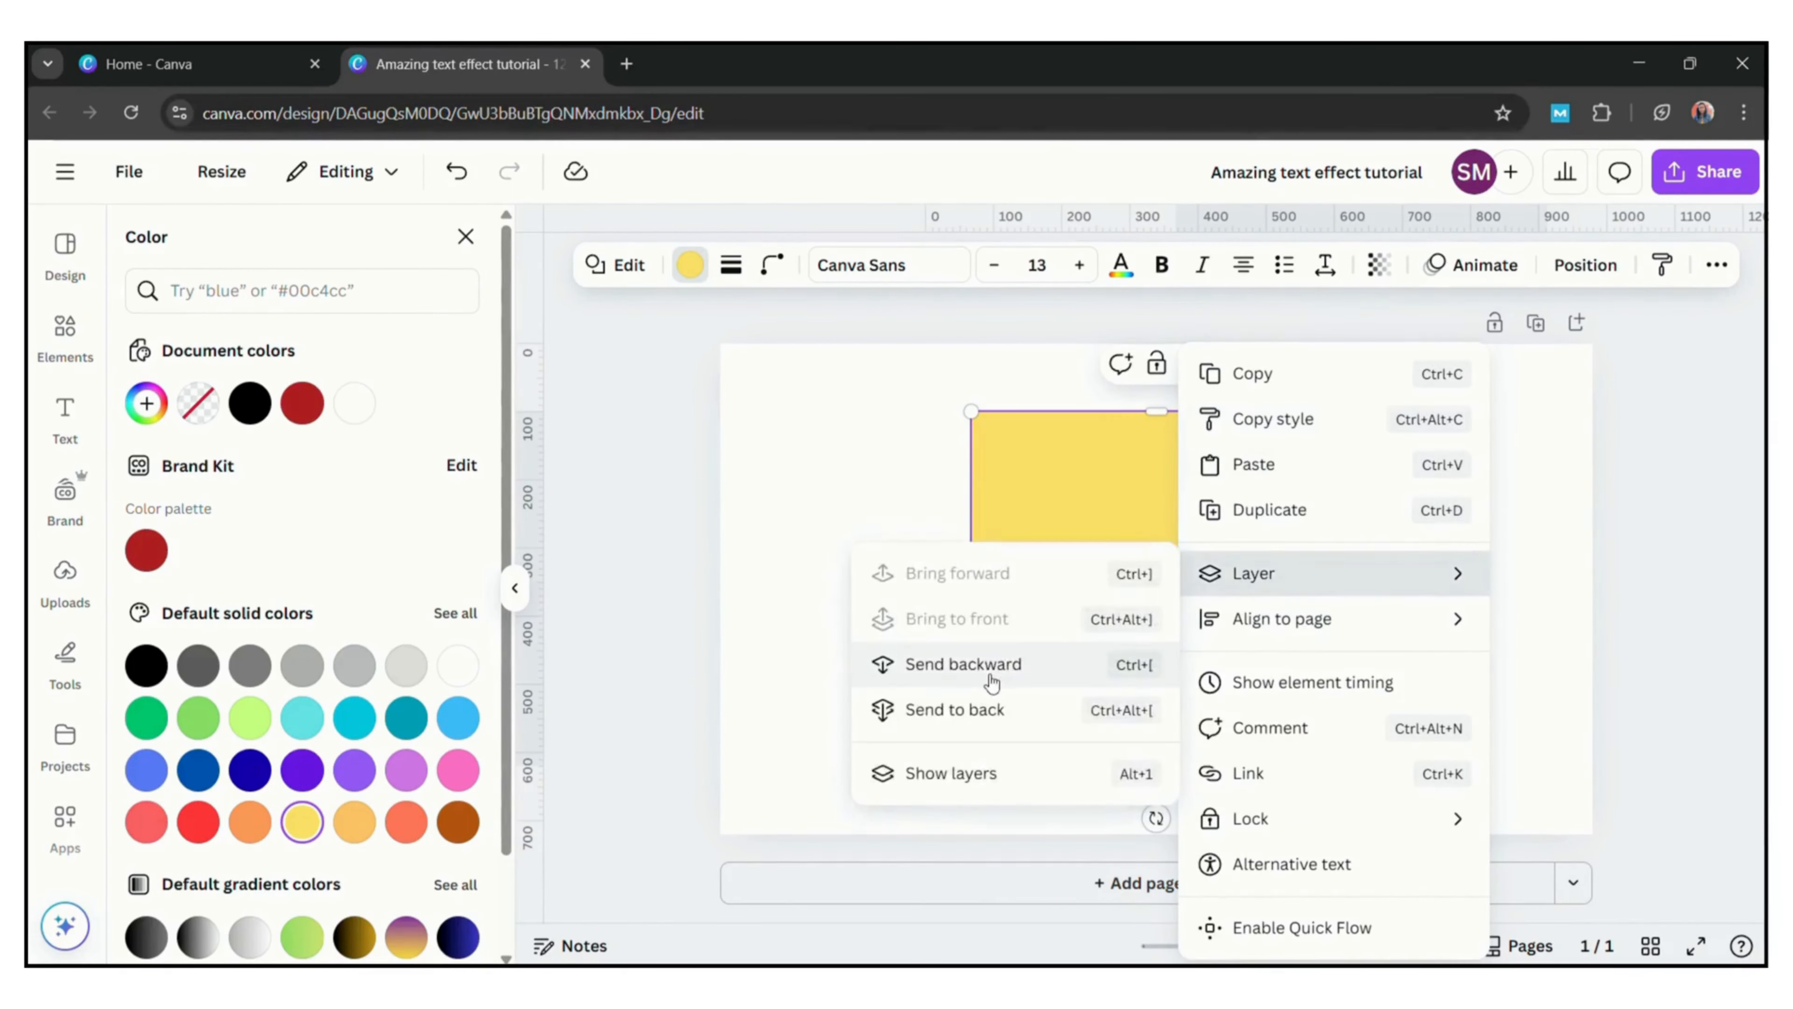
{"action": "left_click", "coordinate": [988, 667]}
{"action": "left_click", "coordinate": [1214, 550]}
{"action": "left_click", "coordinate": [925, 267]}
{"action": "left_click", "coordinate": [325, 406]}
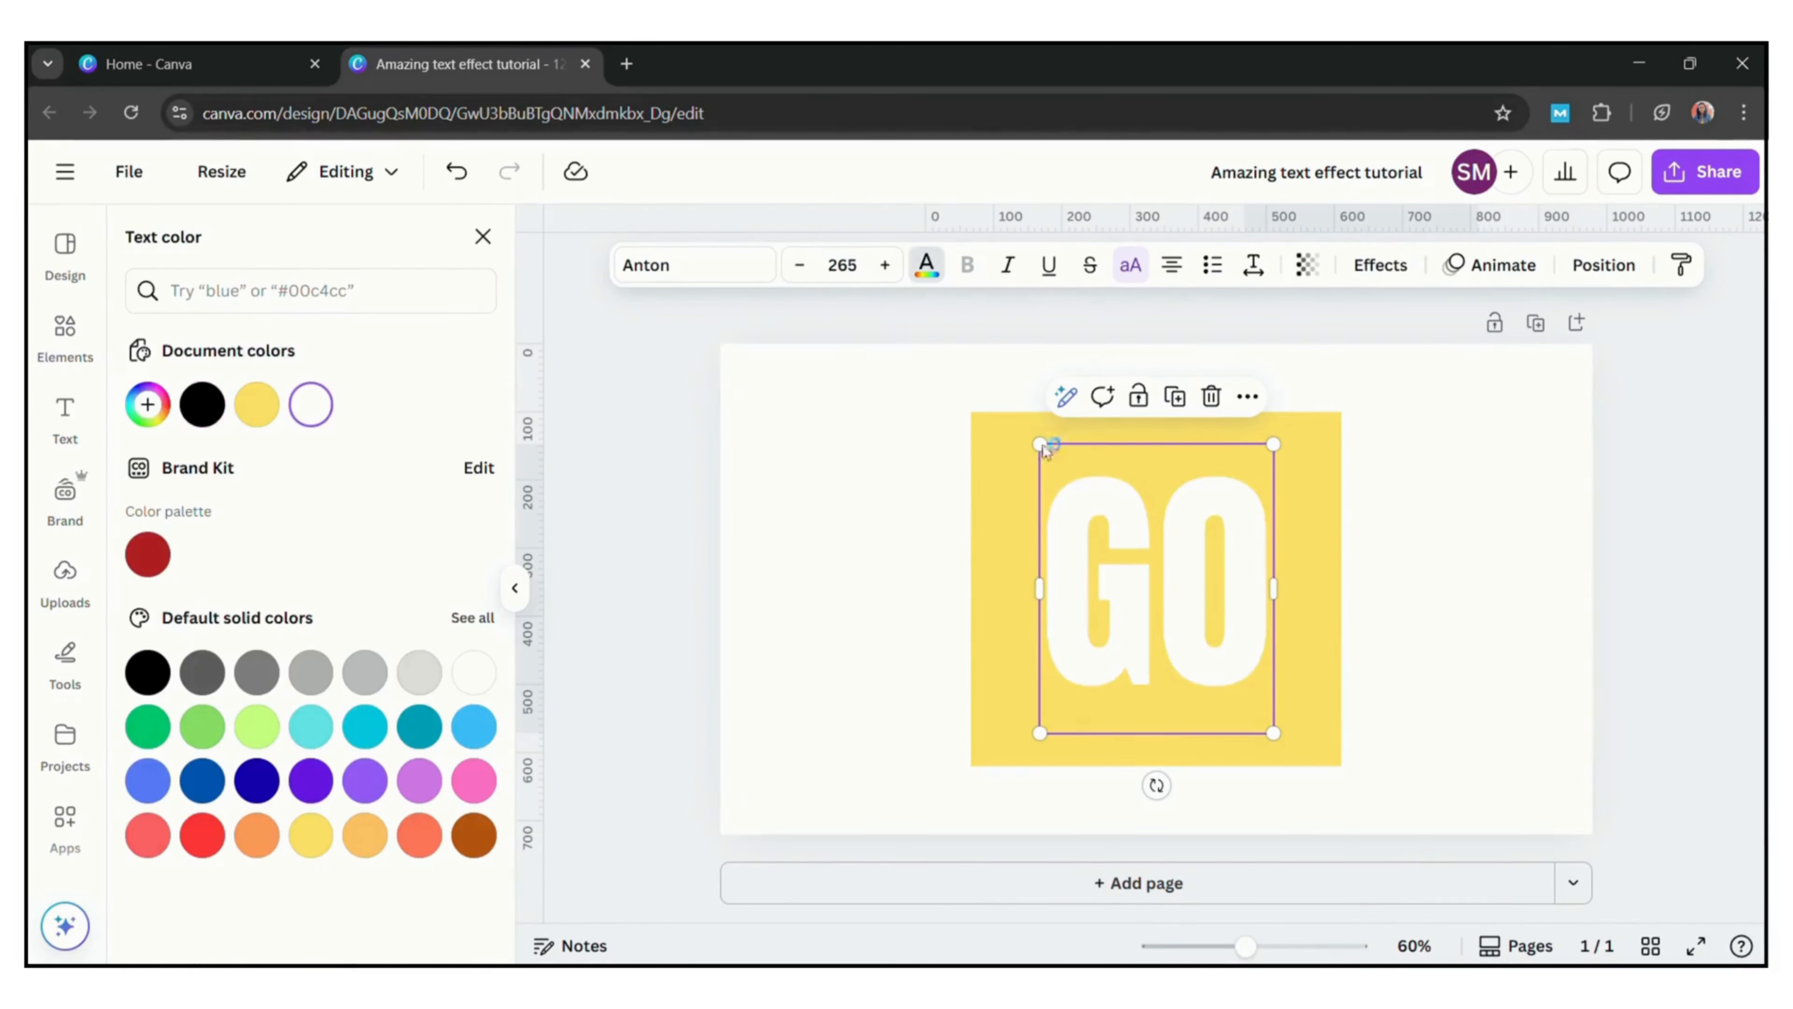
{"action": "key", "text": "Escape"}
Download the GO design as a PNG image at 1,280 × 720 px.
{"action": "left_click", "coordinate": [1704, 172]}
{"action": "left_click", "coordinate": [1355, 639]}
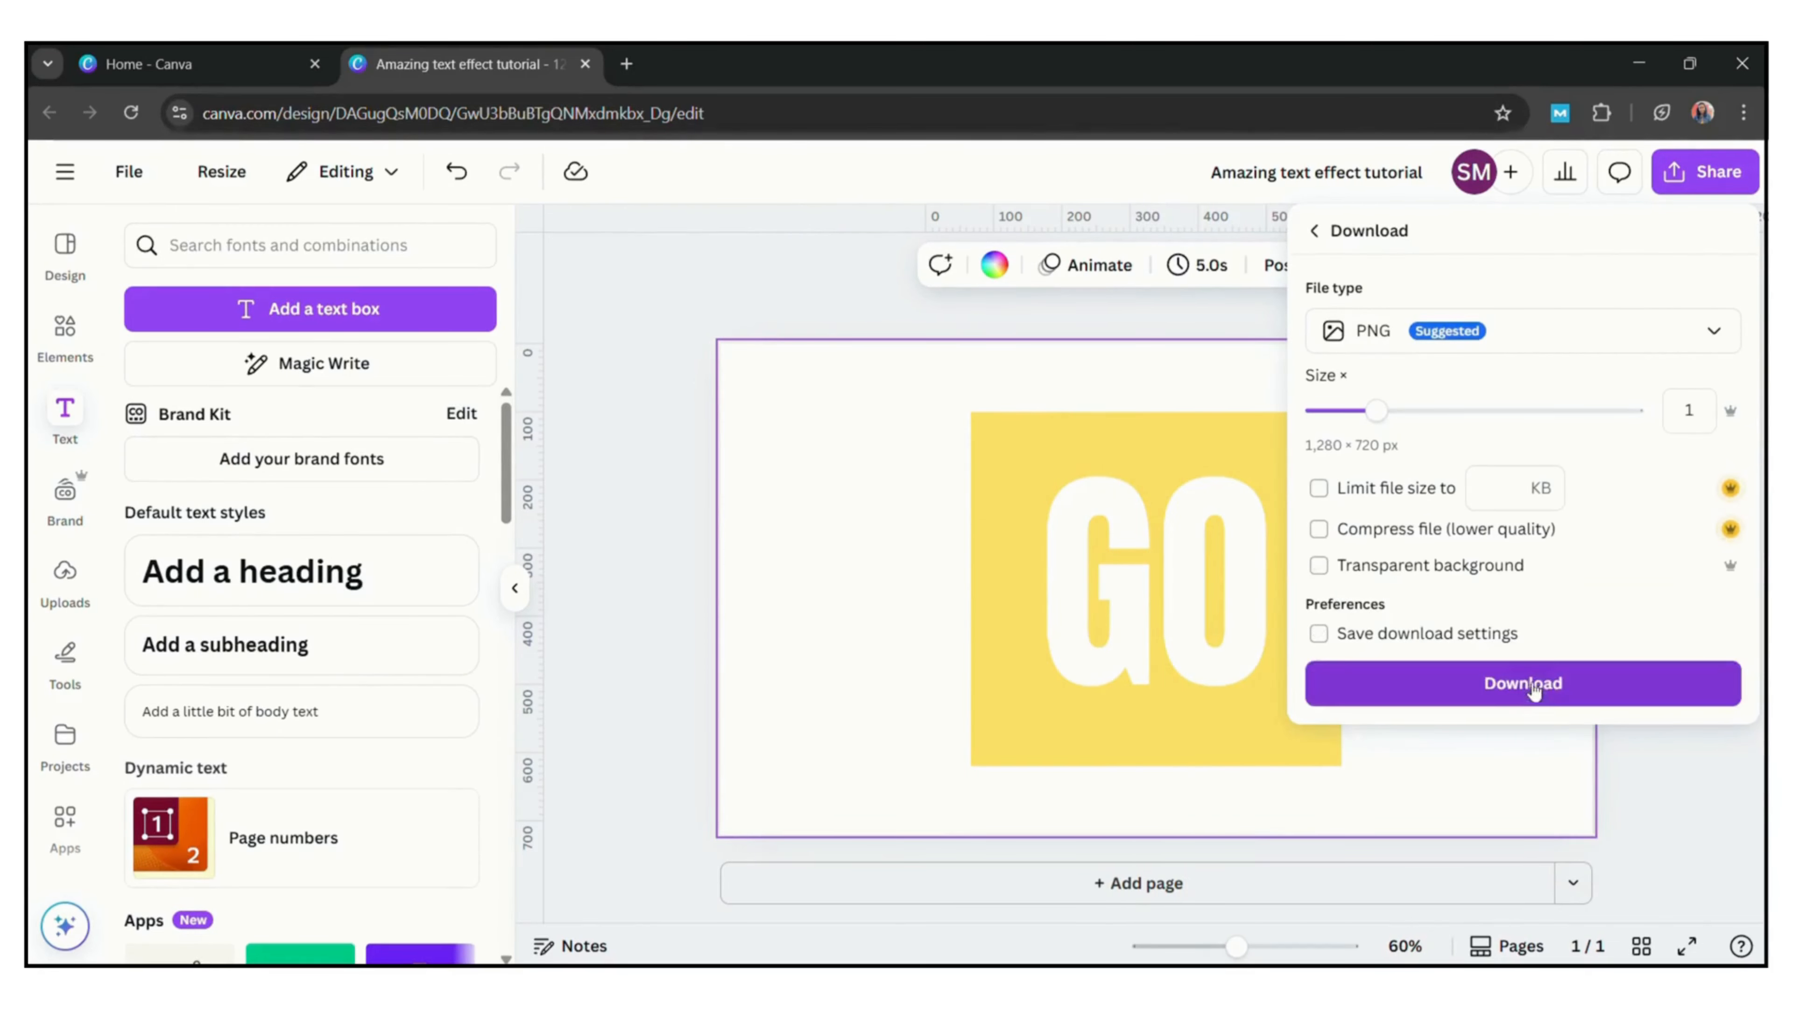
{"action": "left_click", "coordinate": [1518, 682]}
Add a second page, place the downloaded GO image on it and remove the image's background.
{"action": "left_click", "coordinate": [1173, 876]}
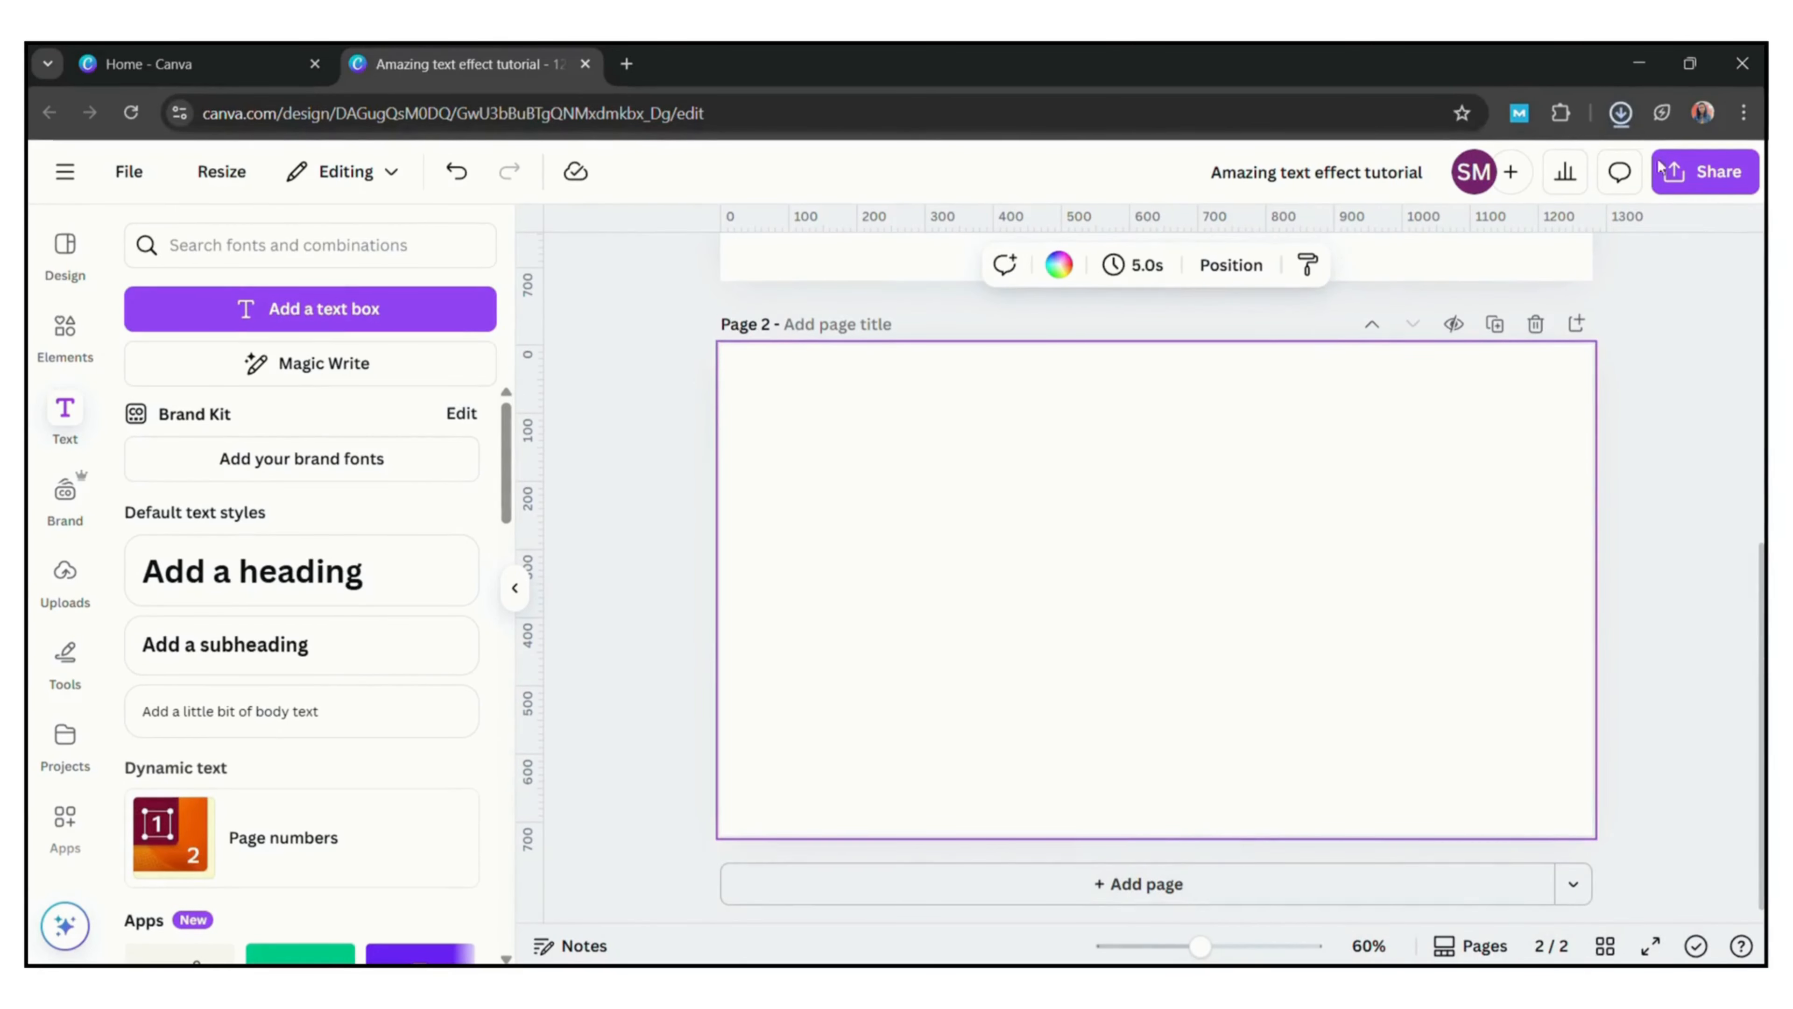
{"action": "left_click_drag", "start_coordinate": [1422, 176], "coordinate": [1230, 593]}
{"action": "left_click", "coordinate": [921, 265]}
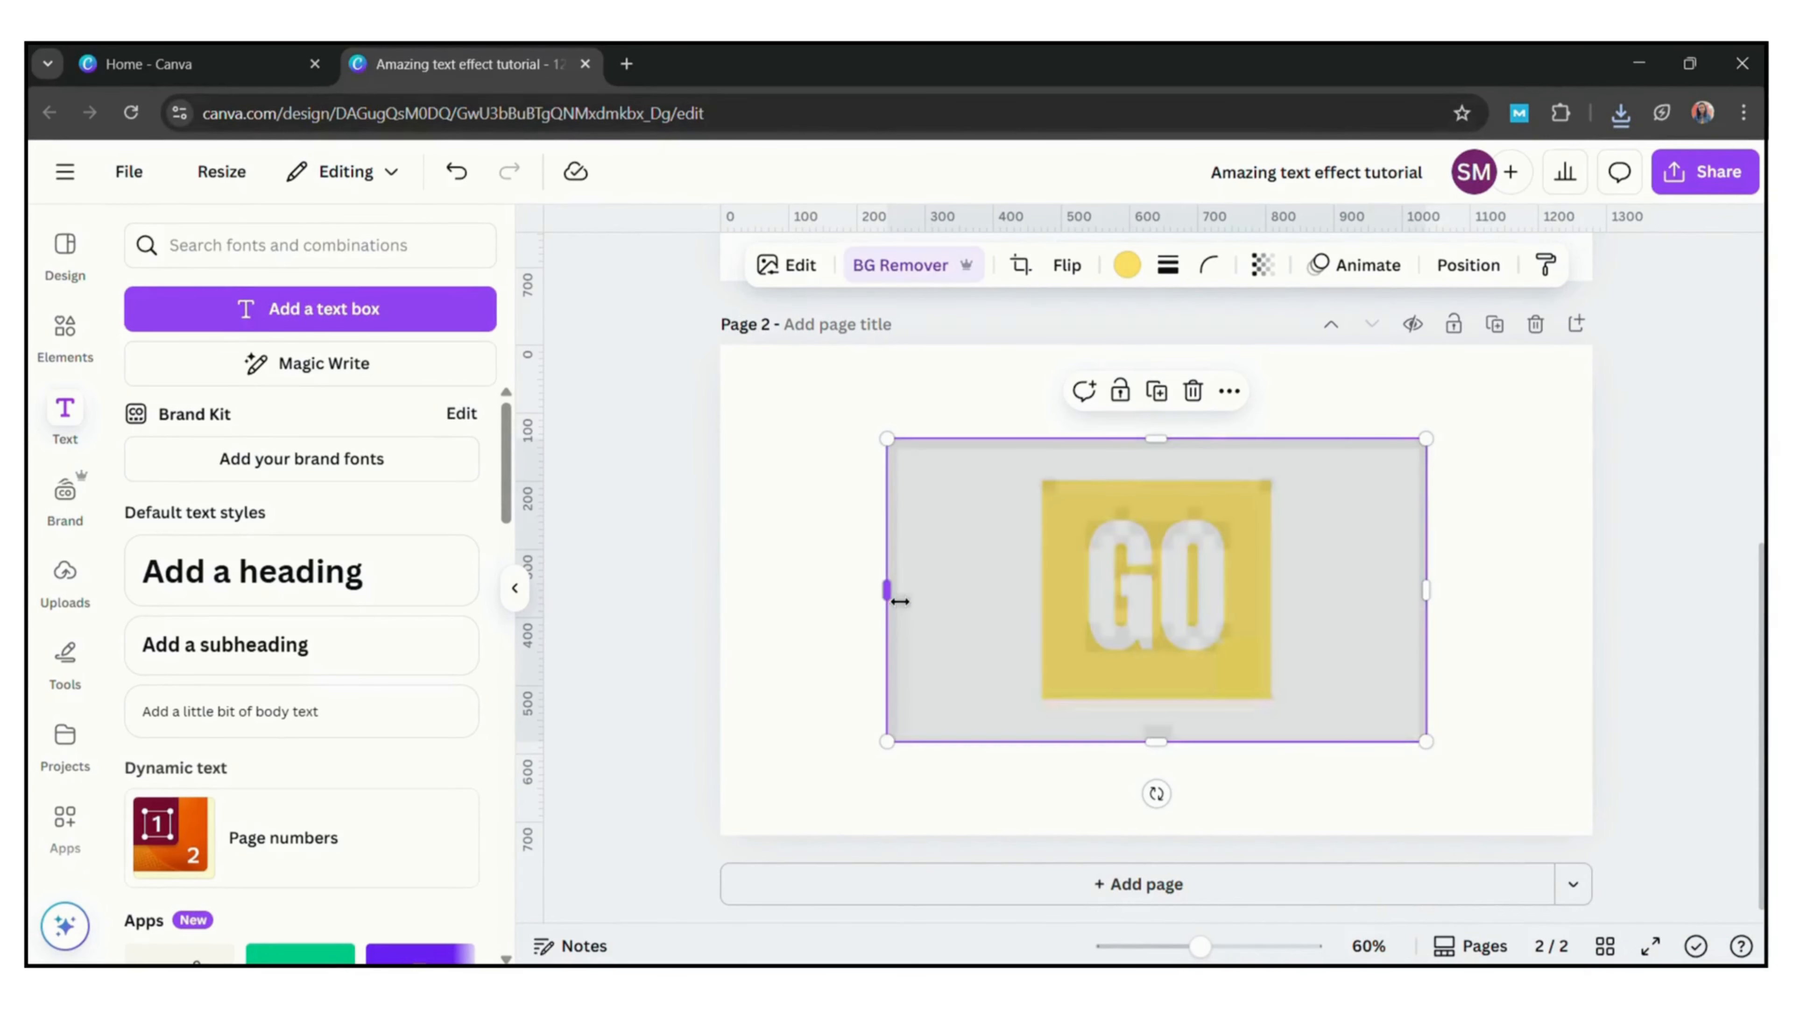
Crop the GO image close to its yellow block, enlarge it to about 635 × 645 px and centre it on the page.
{"action": "left_click_drag", "start_coordinate": [890, 592], "coordinate": [1034, 602]}
{"action": "left_click_drag", "start_coordinate": [1229, 434], "coordinate": [1236, 473]}
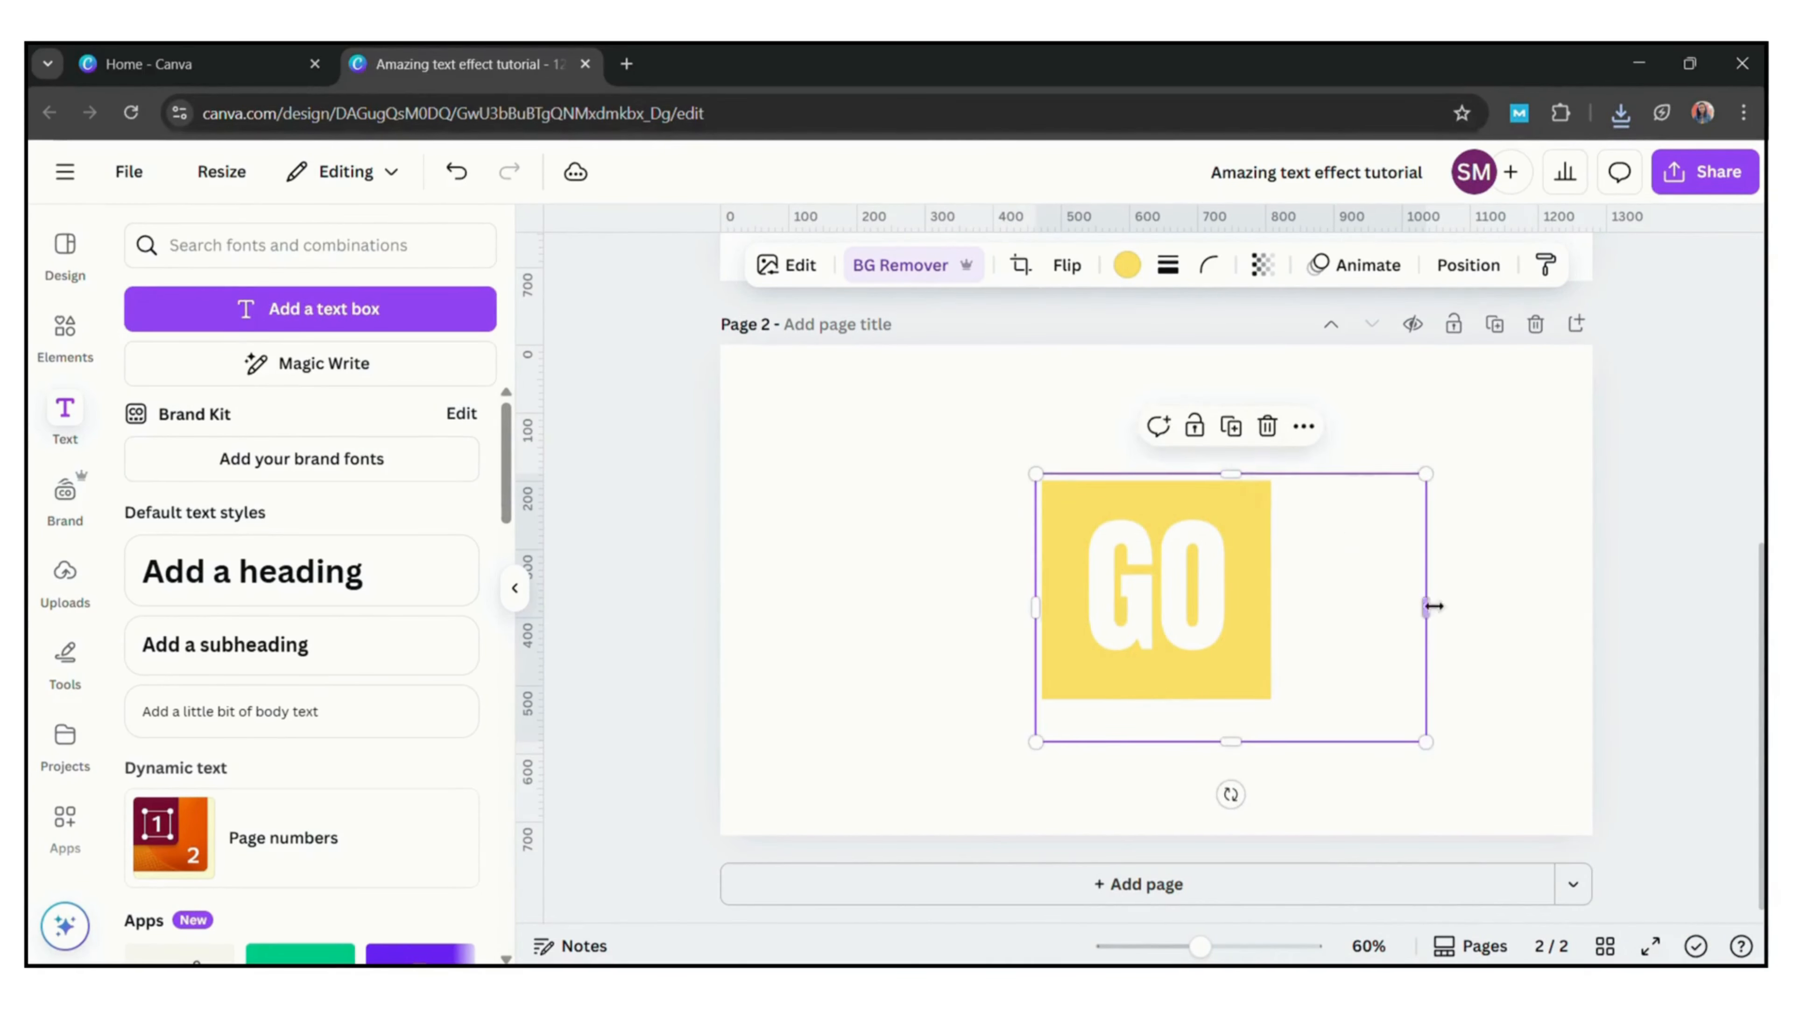
{"action": "left_click_drag", "start_coordinate": [1426, 606], "coordinate": [1289, 620]}
{"action": "left_click_drag", "start_coordinate": [1172, 759], "coordinate": [1176, 742]}
{"action": "left_click_drag", "start_coordinate": [1036, 725], "coordinate": [766, 836]}
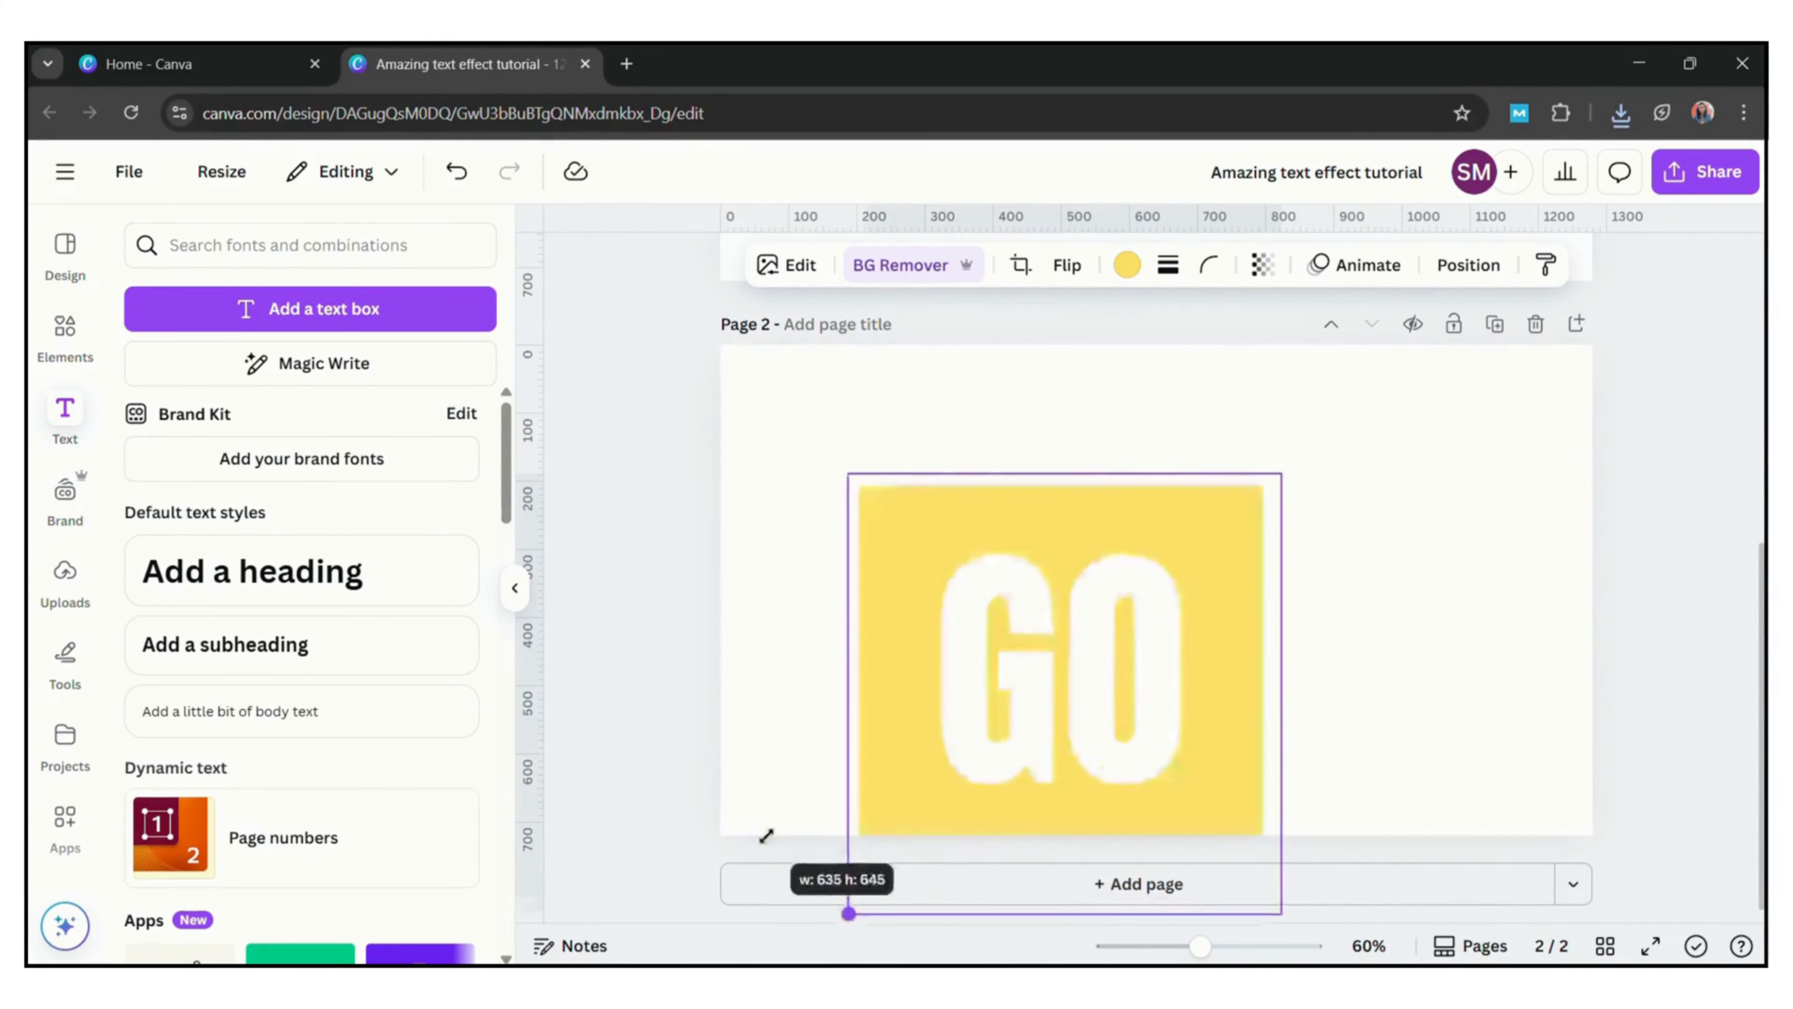
{"action": "left_click_drag", "start_coordinate": [1137, 693], "coordinate": [1233, 600]}
{"action": "left_click", "coordinate": [822, 565]}
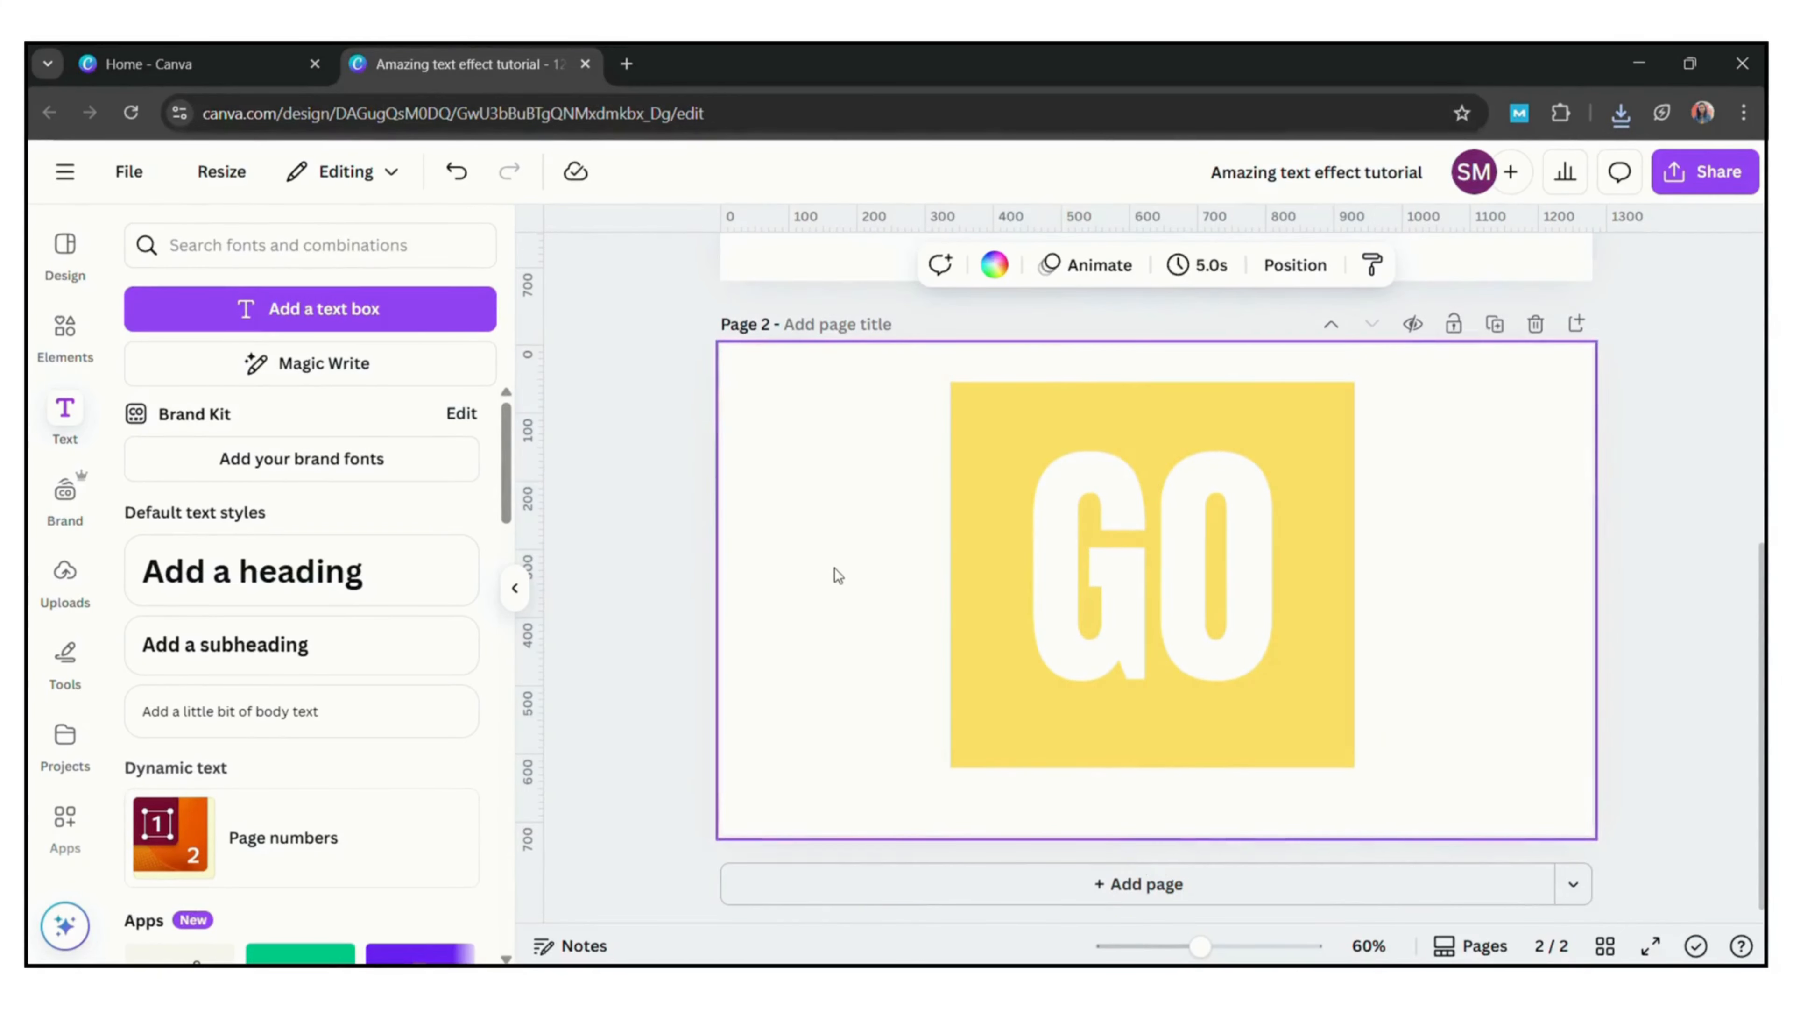
Search the photo library for "grass" and add the plain green turf photo to the page.
{"action": "left_click", "coordinate": [76, 329]}
{"action": "left_click", "coordinate": [370, 256]}
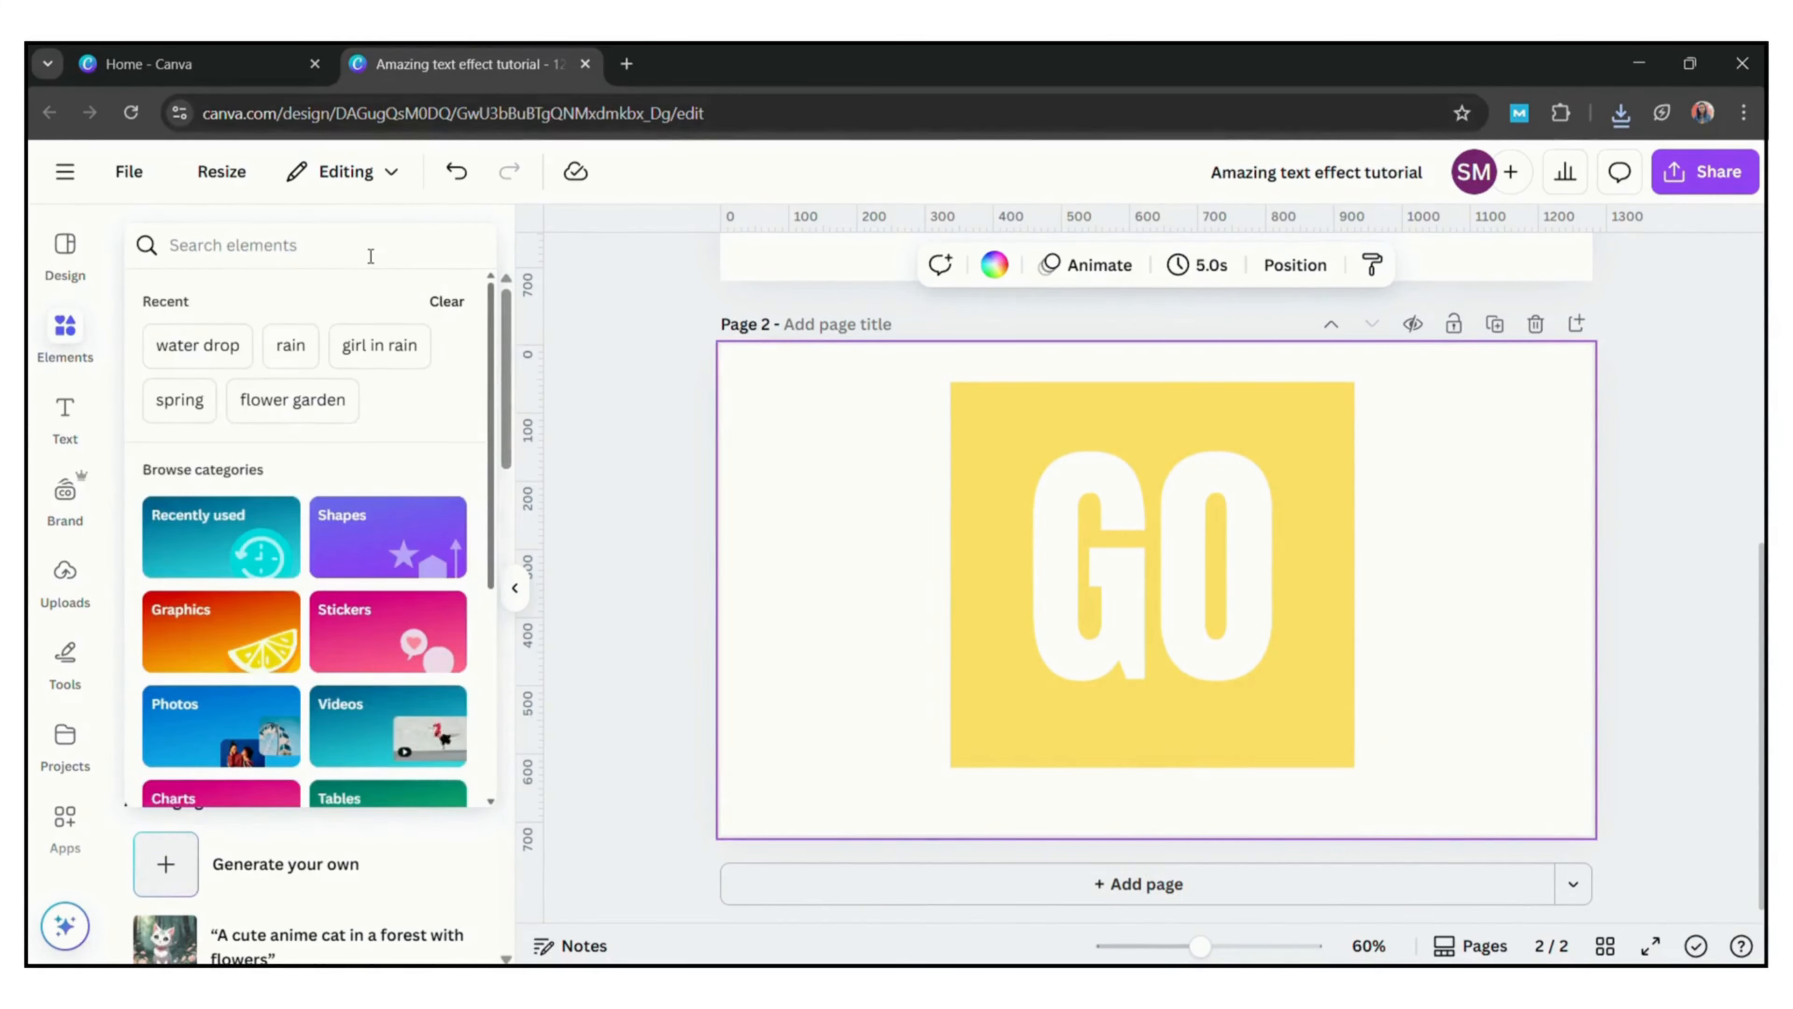
{"action": "type", "text": "grass"}
{"action": "key", "text": "Return"}
{"action": "left_click", "coordinate": [286, 298]}
{"action": "scroll", "coordinate": [510, 451], "scroll_direction": "down", "scroll_amount": 5}
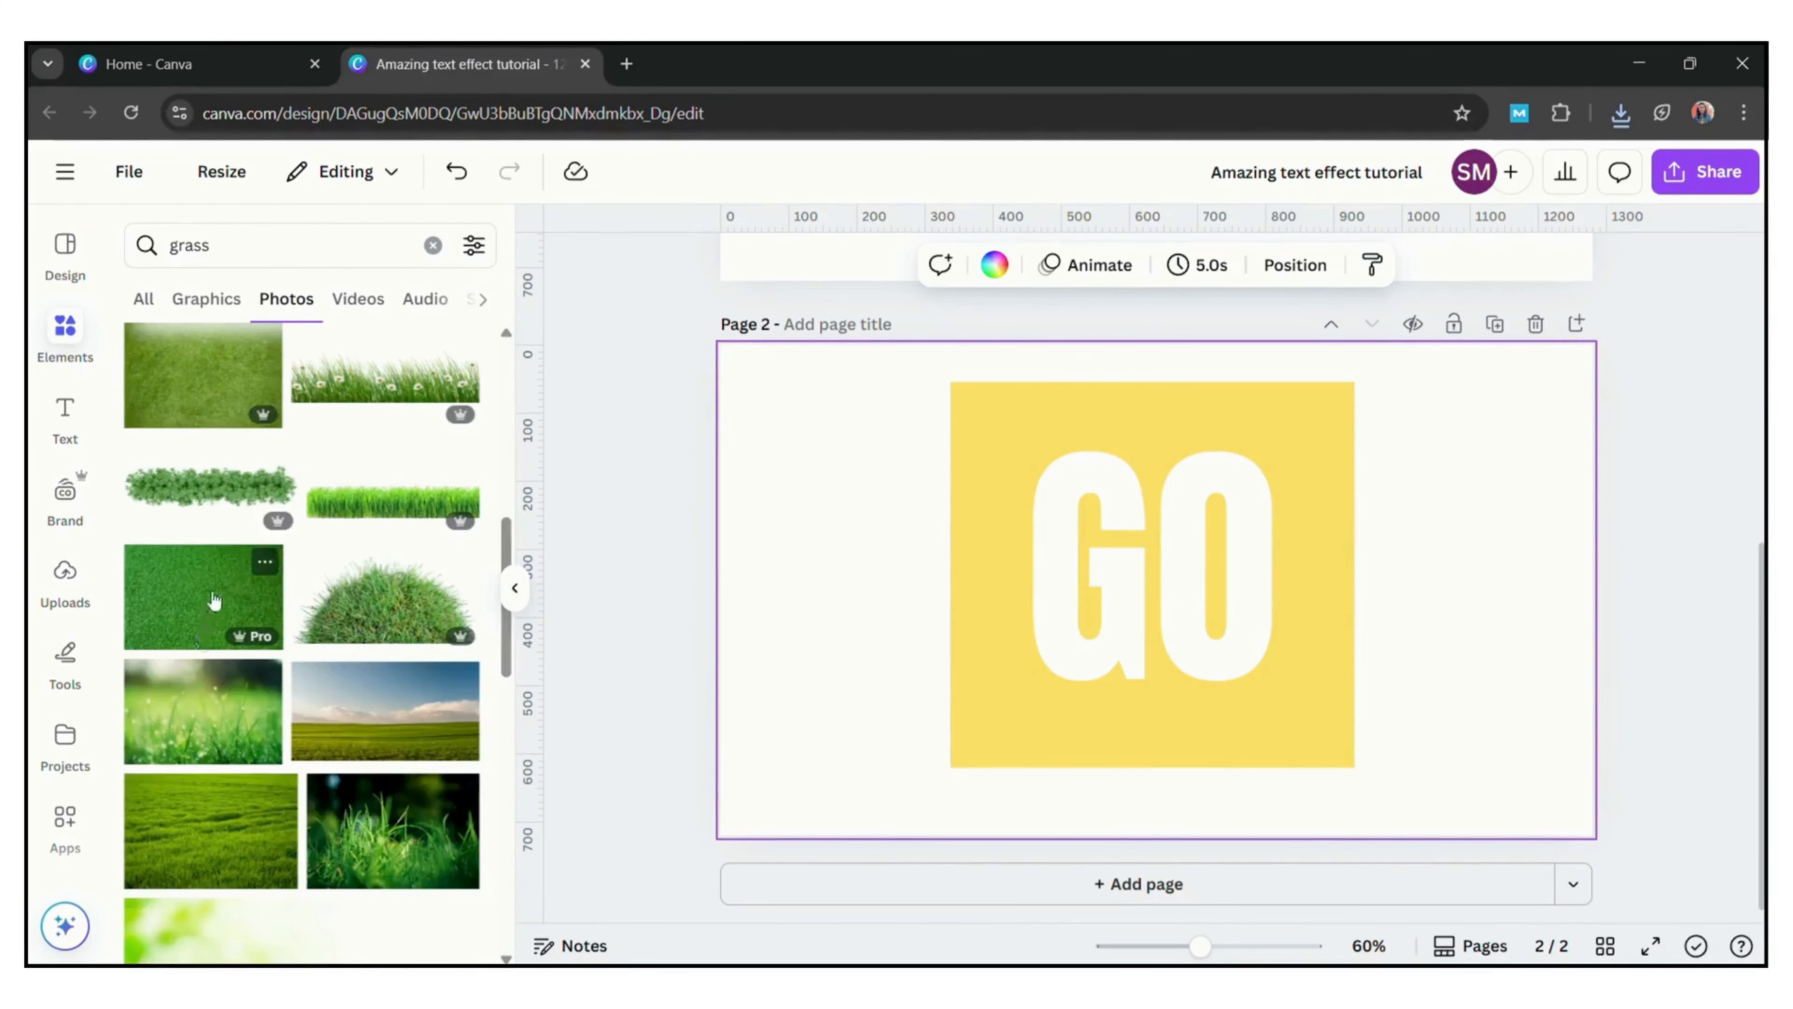
{"action": "left_click", "coordinate": [204, 597]}
Send the grass photo behind the GO cutout and position it to fill the letter openings.
{"action": "right_click", "coordinate": [1171, 495]}
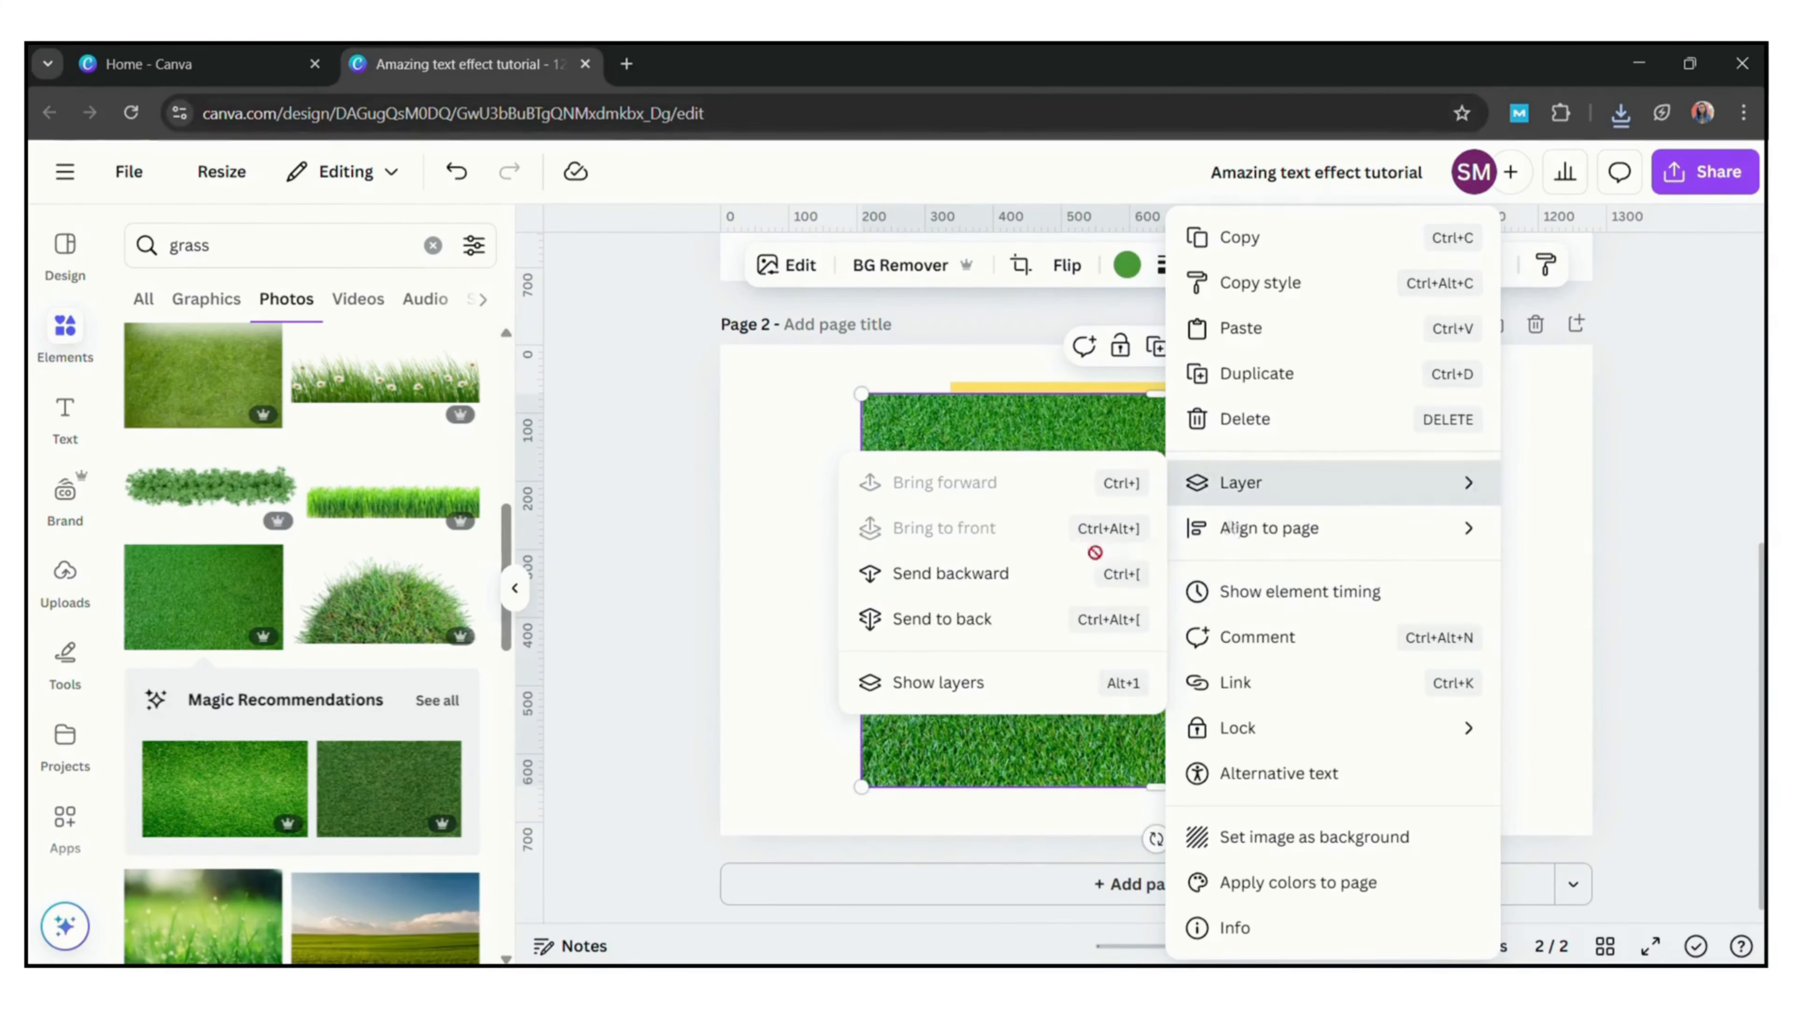
{"action": "left_click", "coordinate": [1119, 572]}
{"action": "left_click_drag", "start_coordinate": [1416, 493], "coordinate": [1406, 482]}
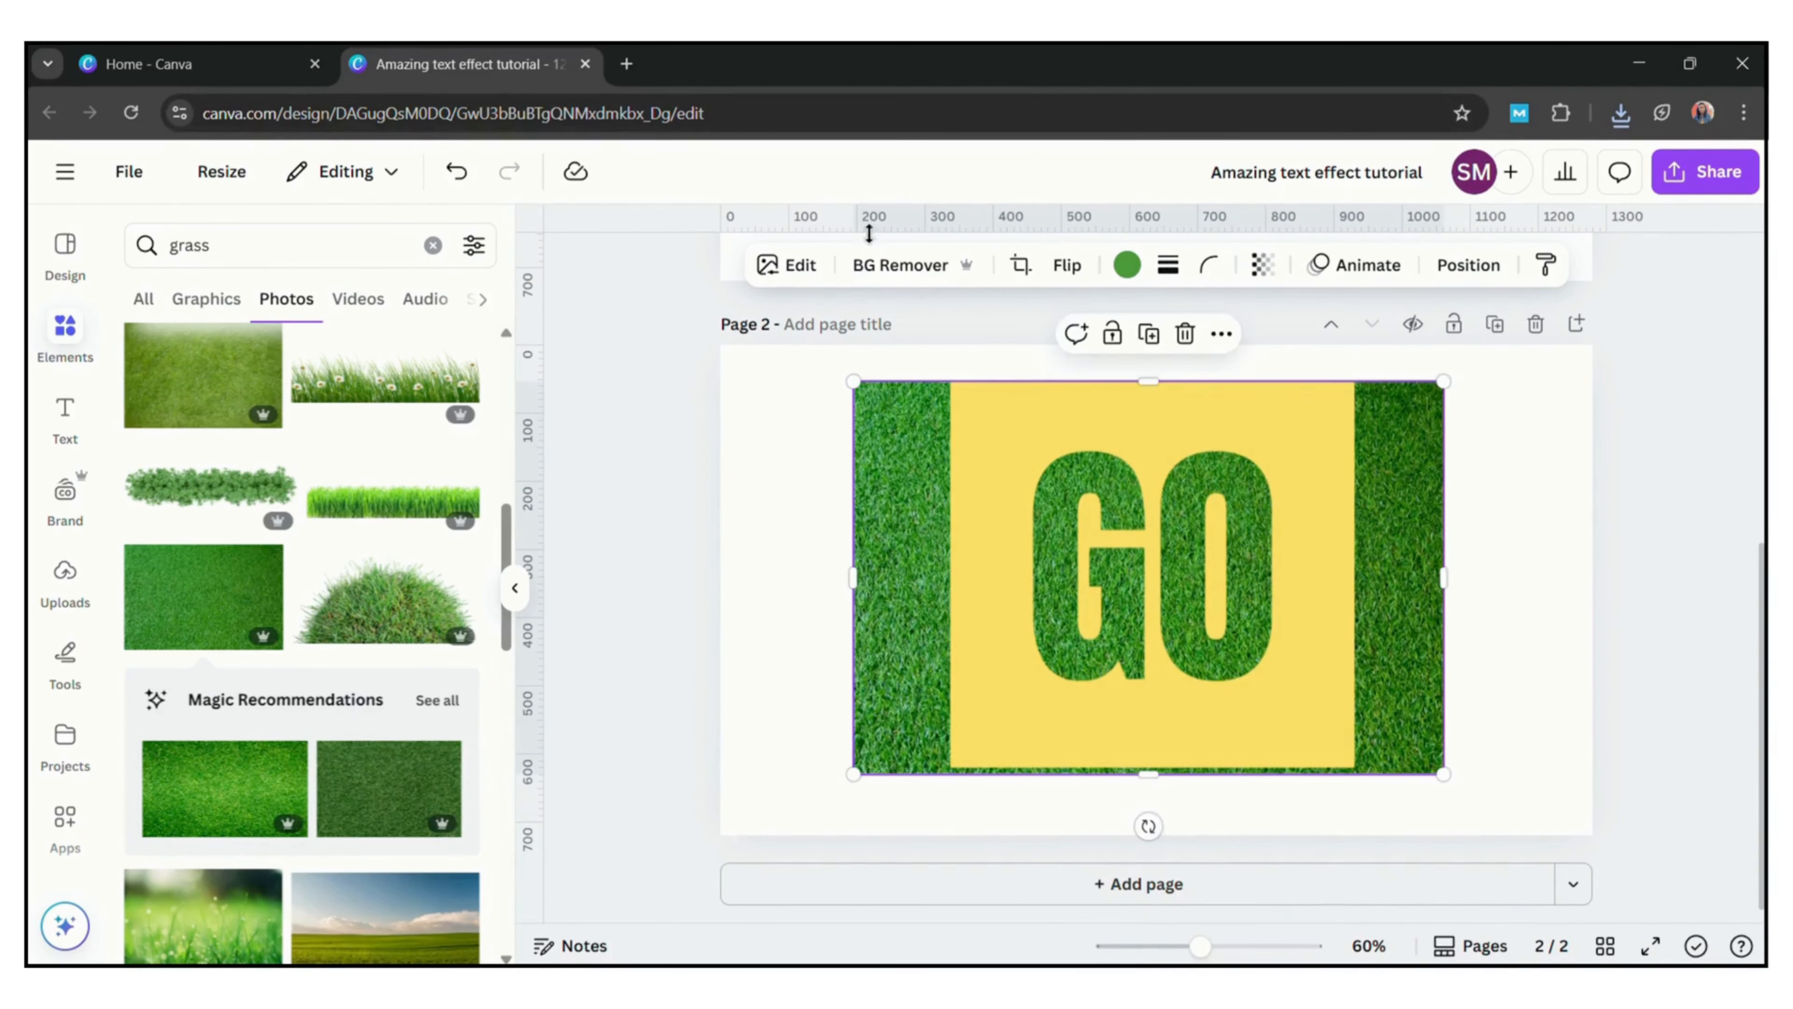
Apply a Glow shadow to the GO cutout with size 4 and blur amount 14.
{"action": "left_click", "coordinate": [1067, 472]}
{"action": "left_click", "coordinate": [786, 264]}
{"action": "left_click", "coordinate": [180, 939]}
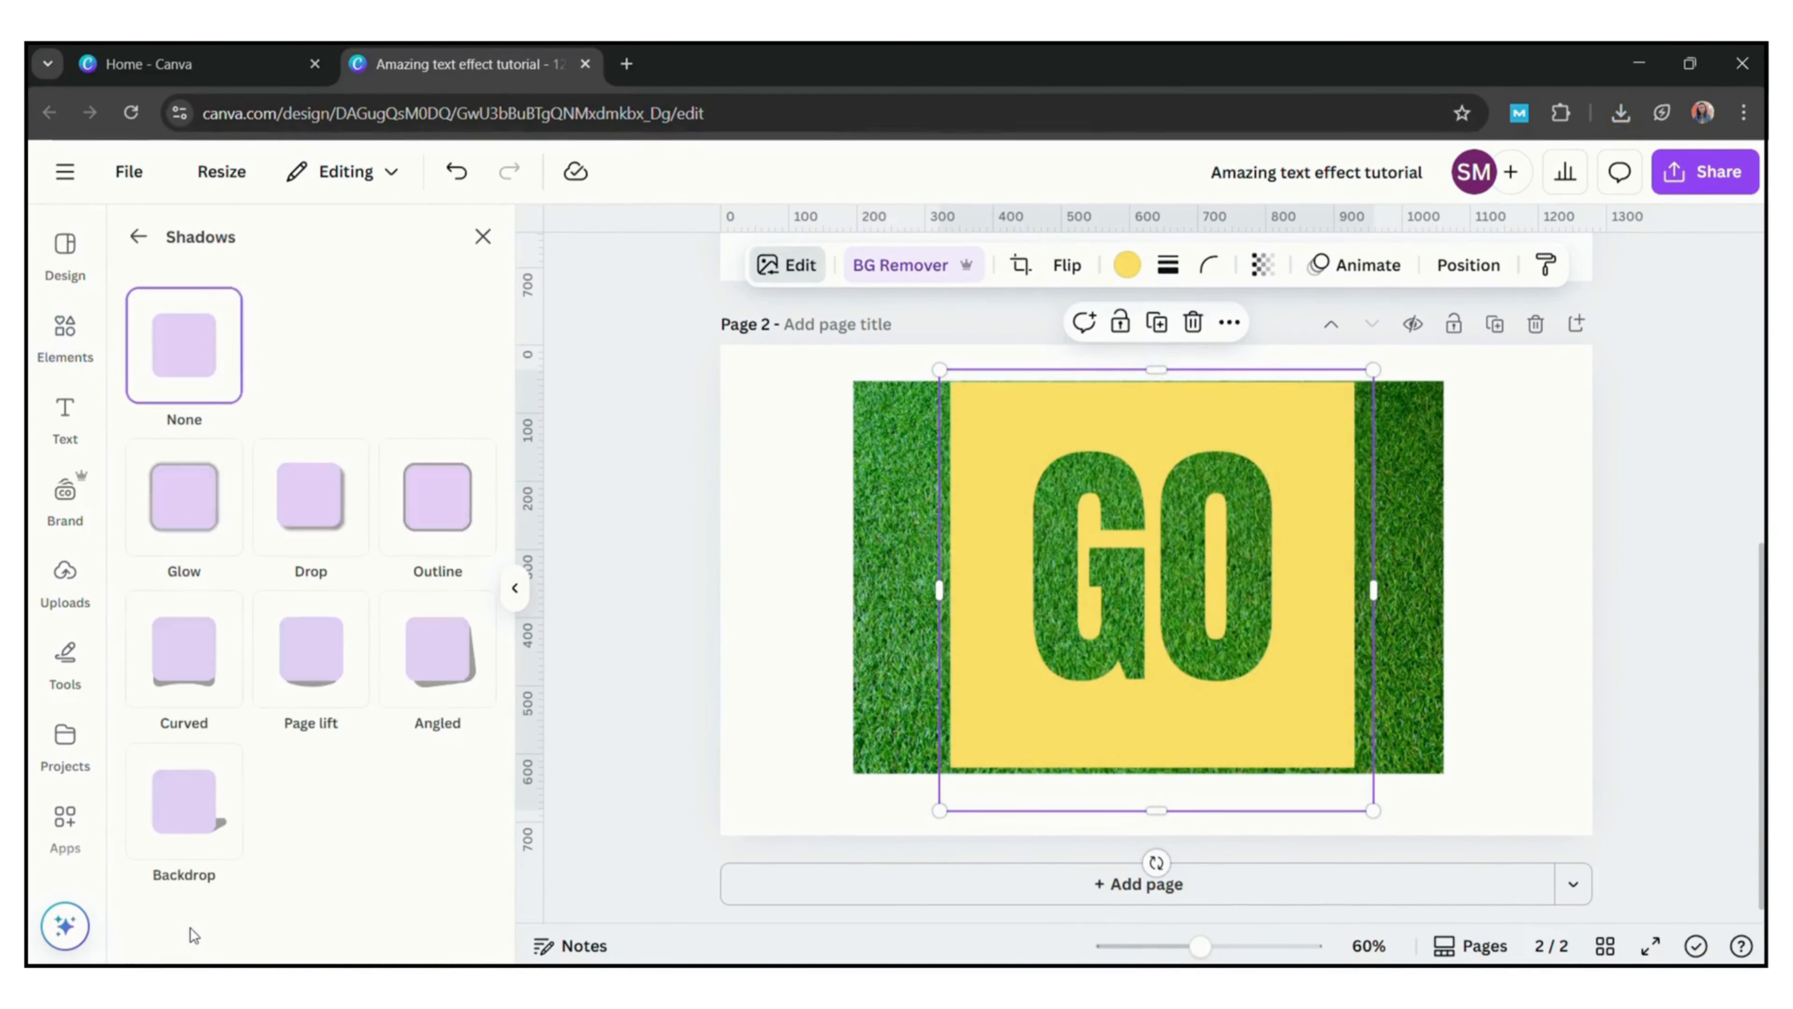
{"action": "left_click", "coordinate": [212, 518]}
{"action": "scroll", "coordinate": [283, 565], "scroll_direction": "down", "scroll_amount": 3}
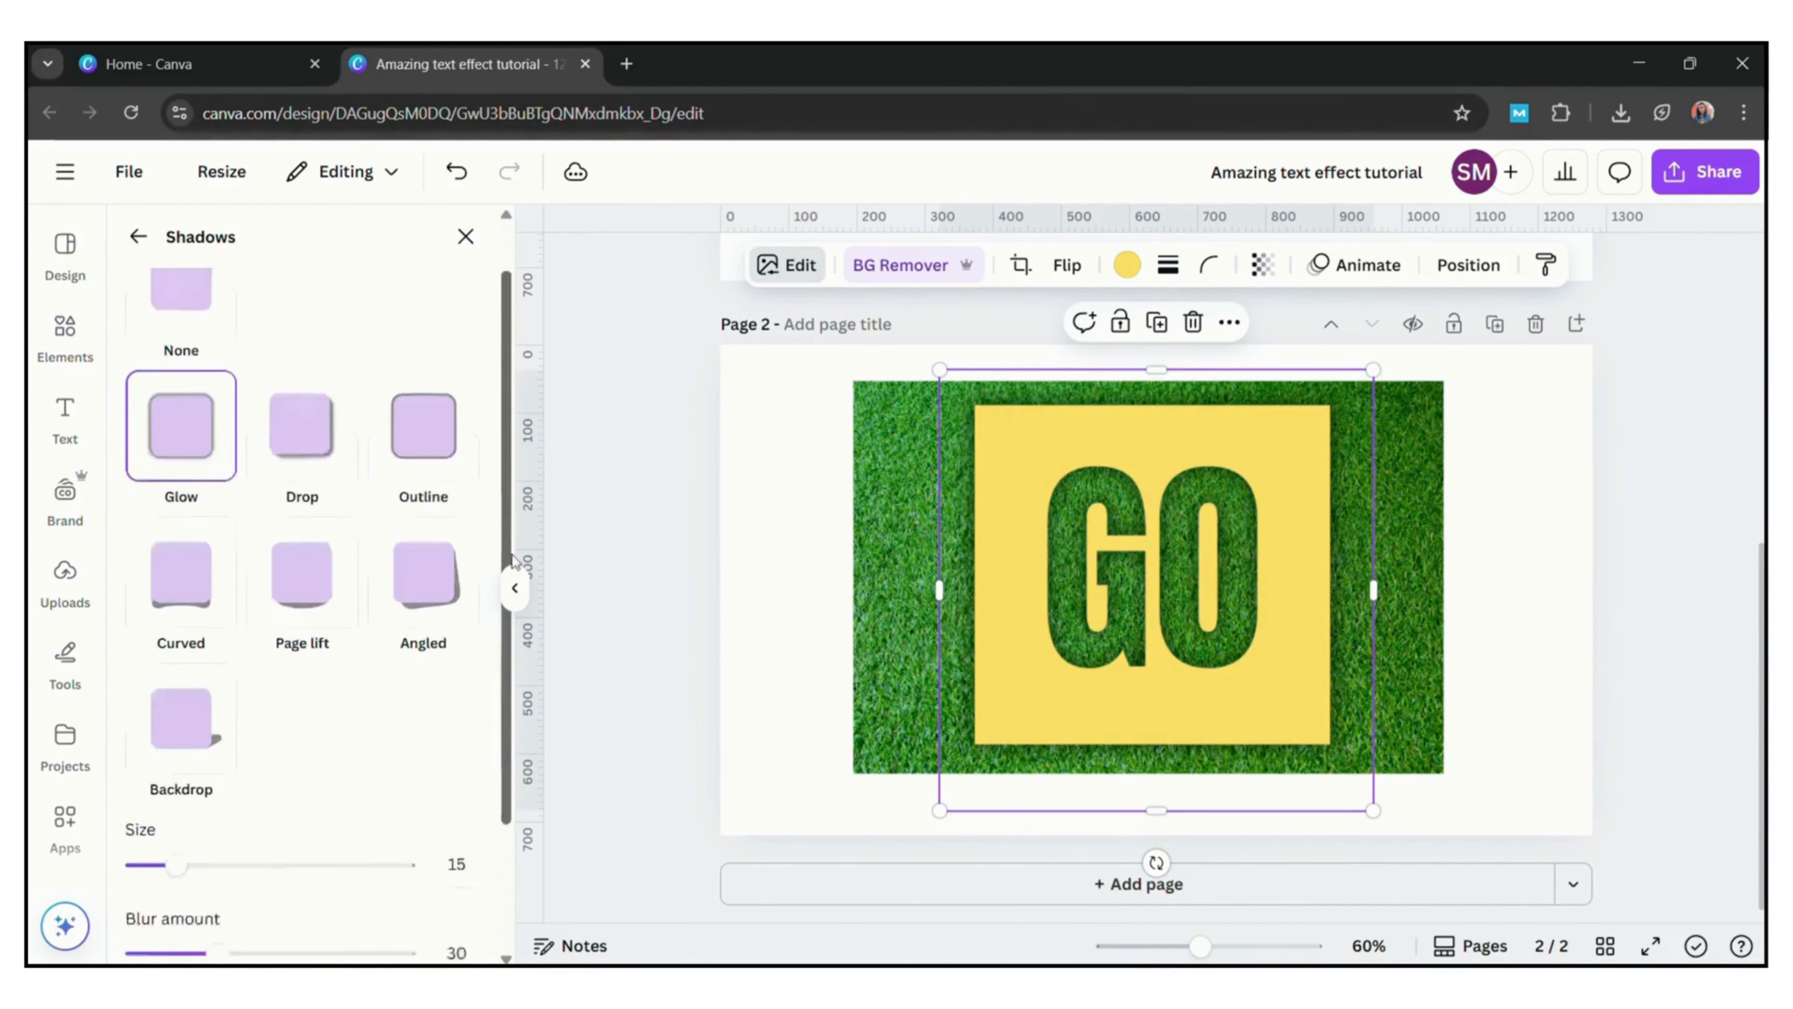
{"action": "left_click_drag", "start_coordinate": [177, 703], "coordinate": [148, 720]}
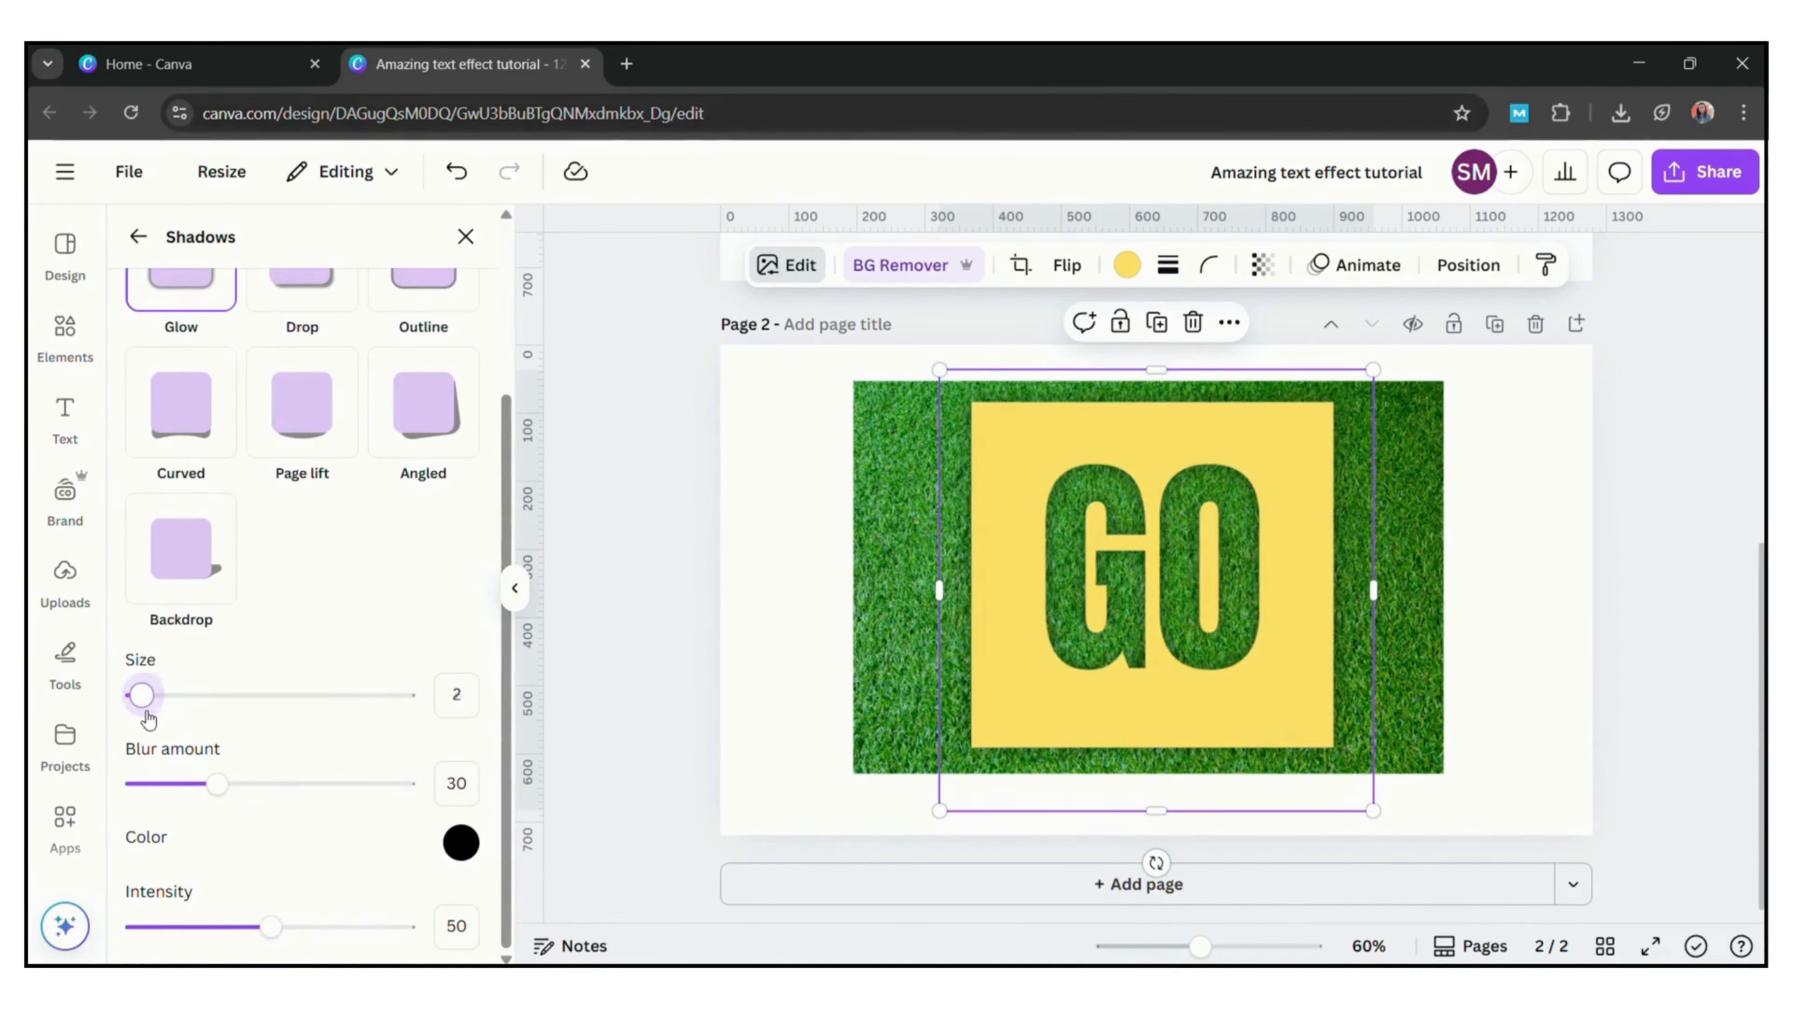
{"action": "left_click_drag", "start_coordinate": [218, 787], "coordinate": [174, 784]}
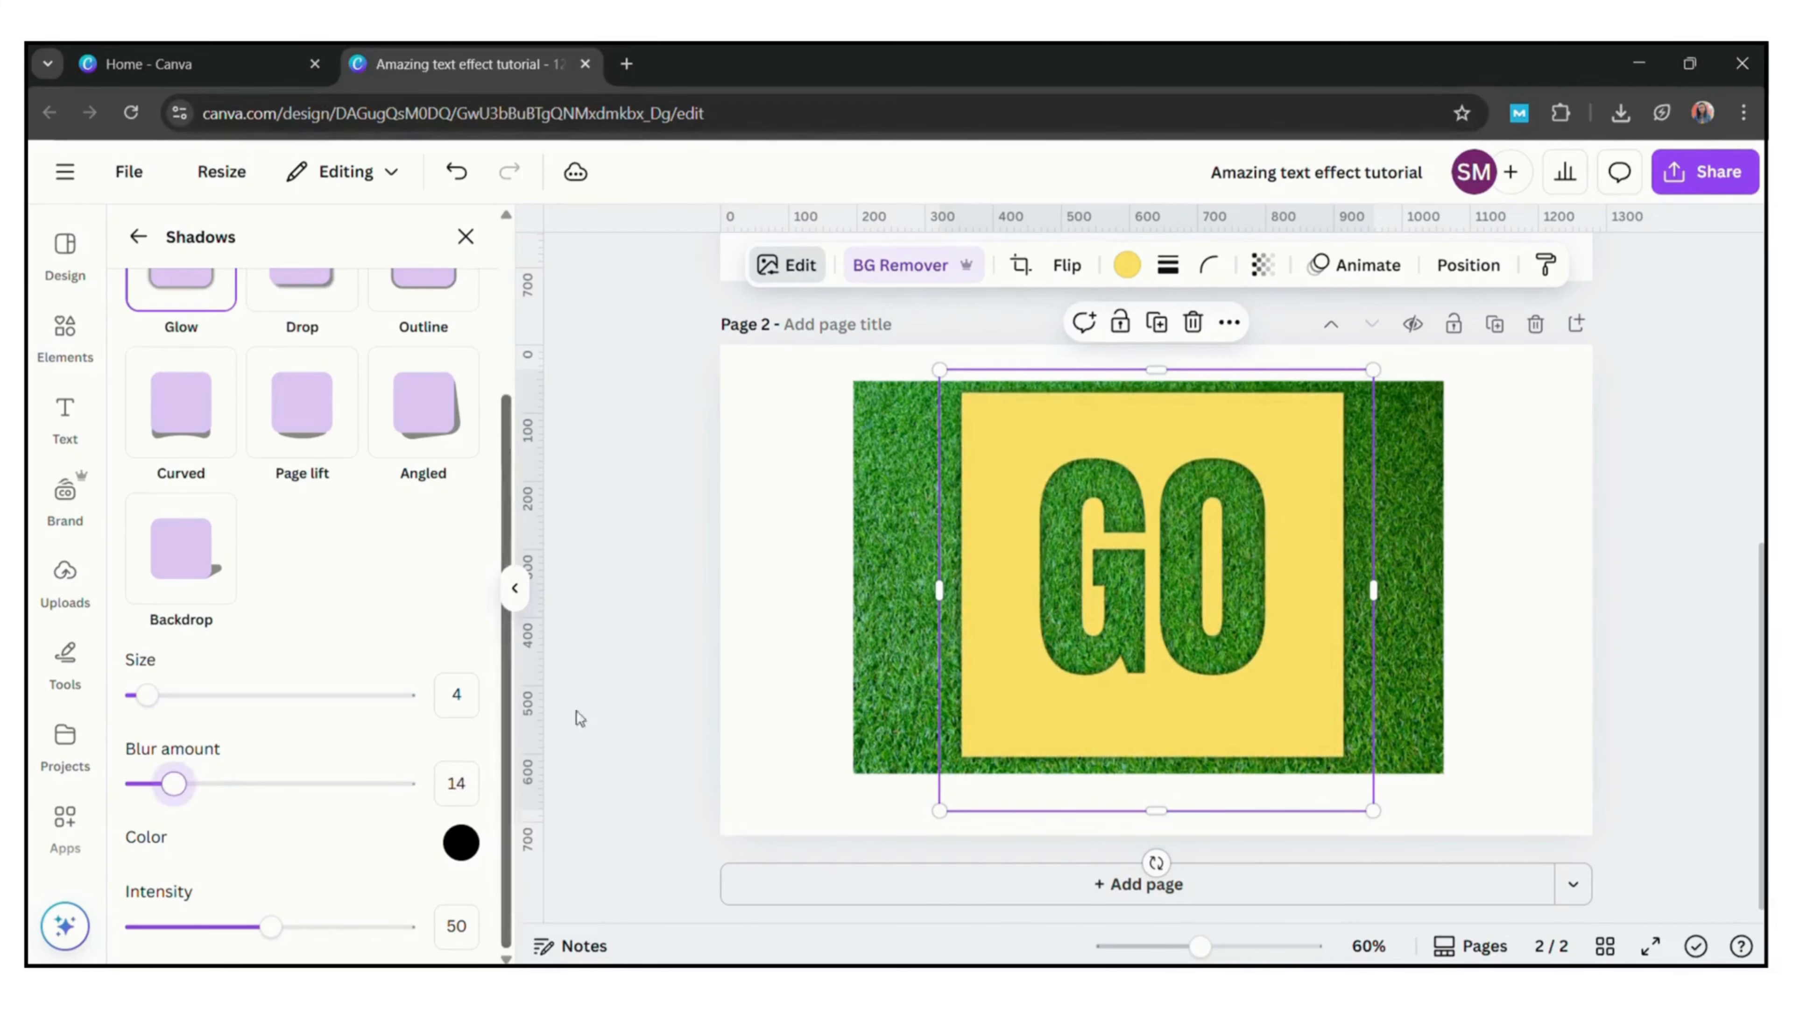
{"action": "left_click", "coordinate": [1518, 512]}
Stretch the yellow square across the page's upper edge and duplicate it to cover the remaining grass and page around the GO cutout.
{"action": "left_click", "coordinate": [1193, 632]}
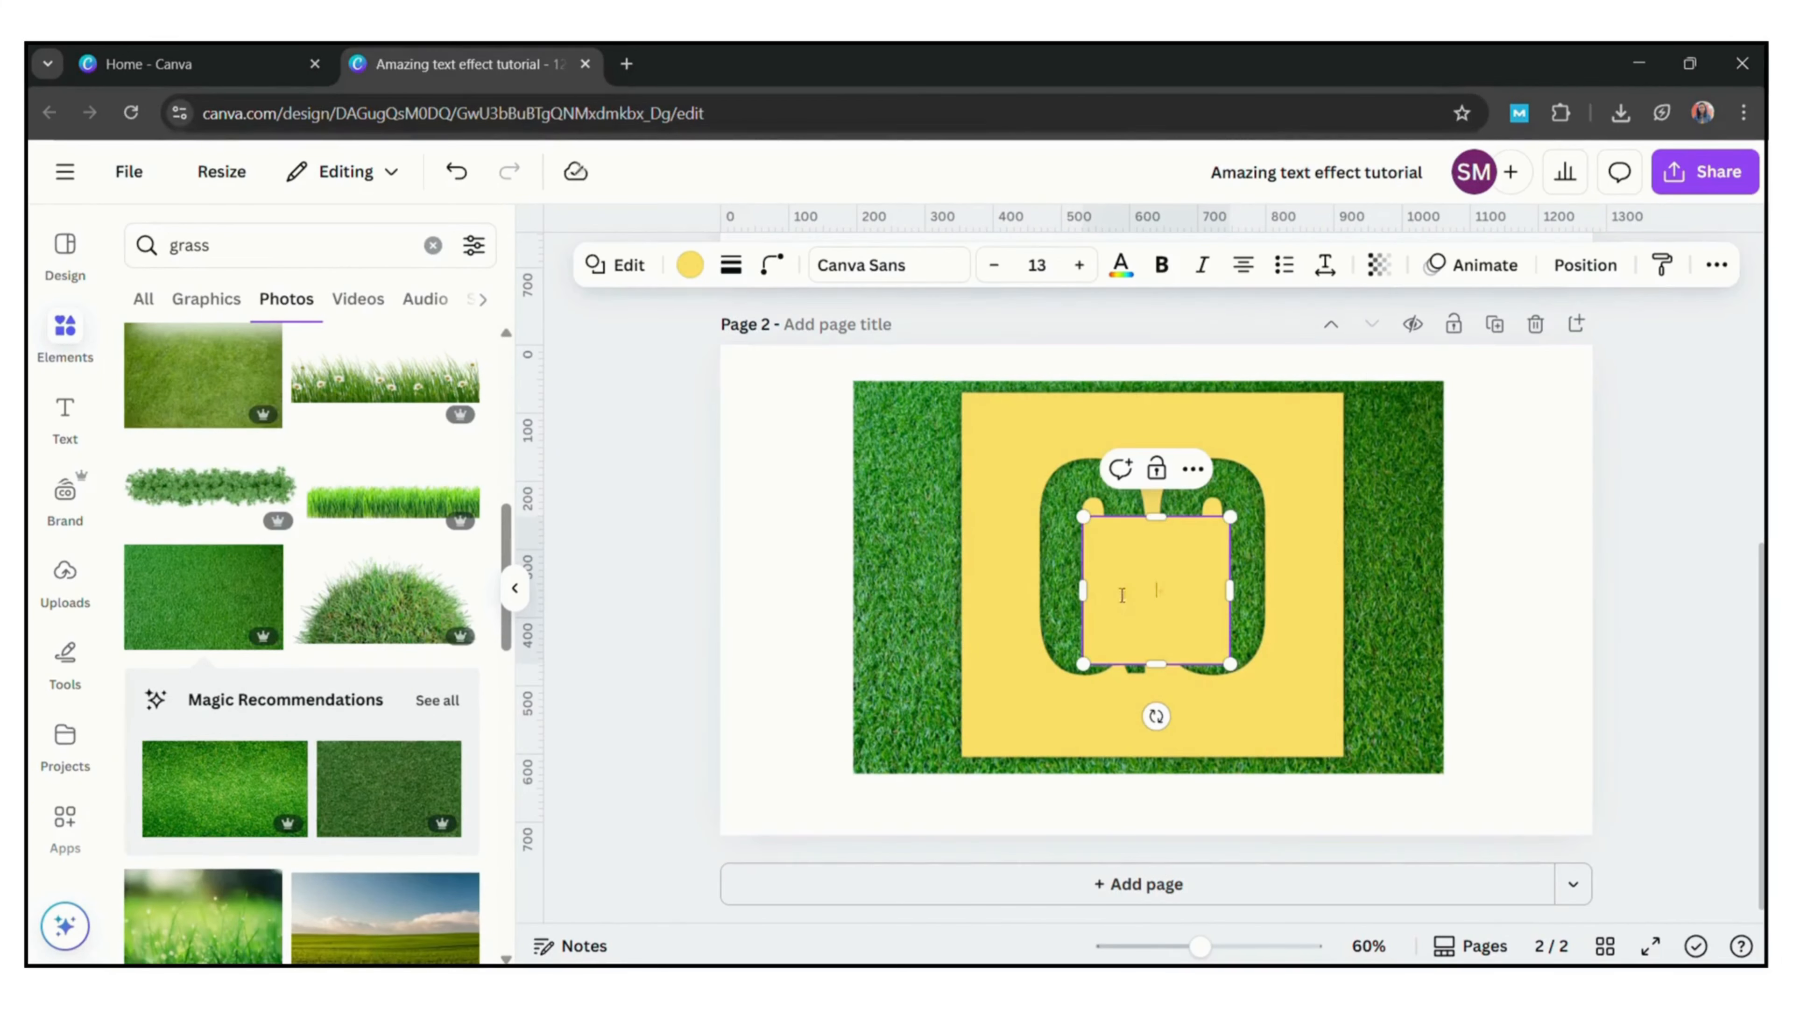
{"action": "left_click_drag", "start_coordinate": [1193, 632], "coordinate": [1194, 425]}
{"action": "left_click_drag", "start_coordinate": [1092, 386], "coordinate": [692, 386]}
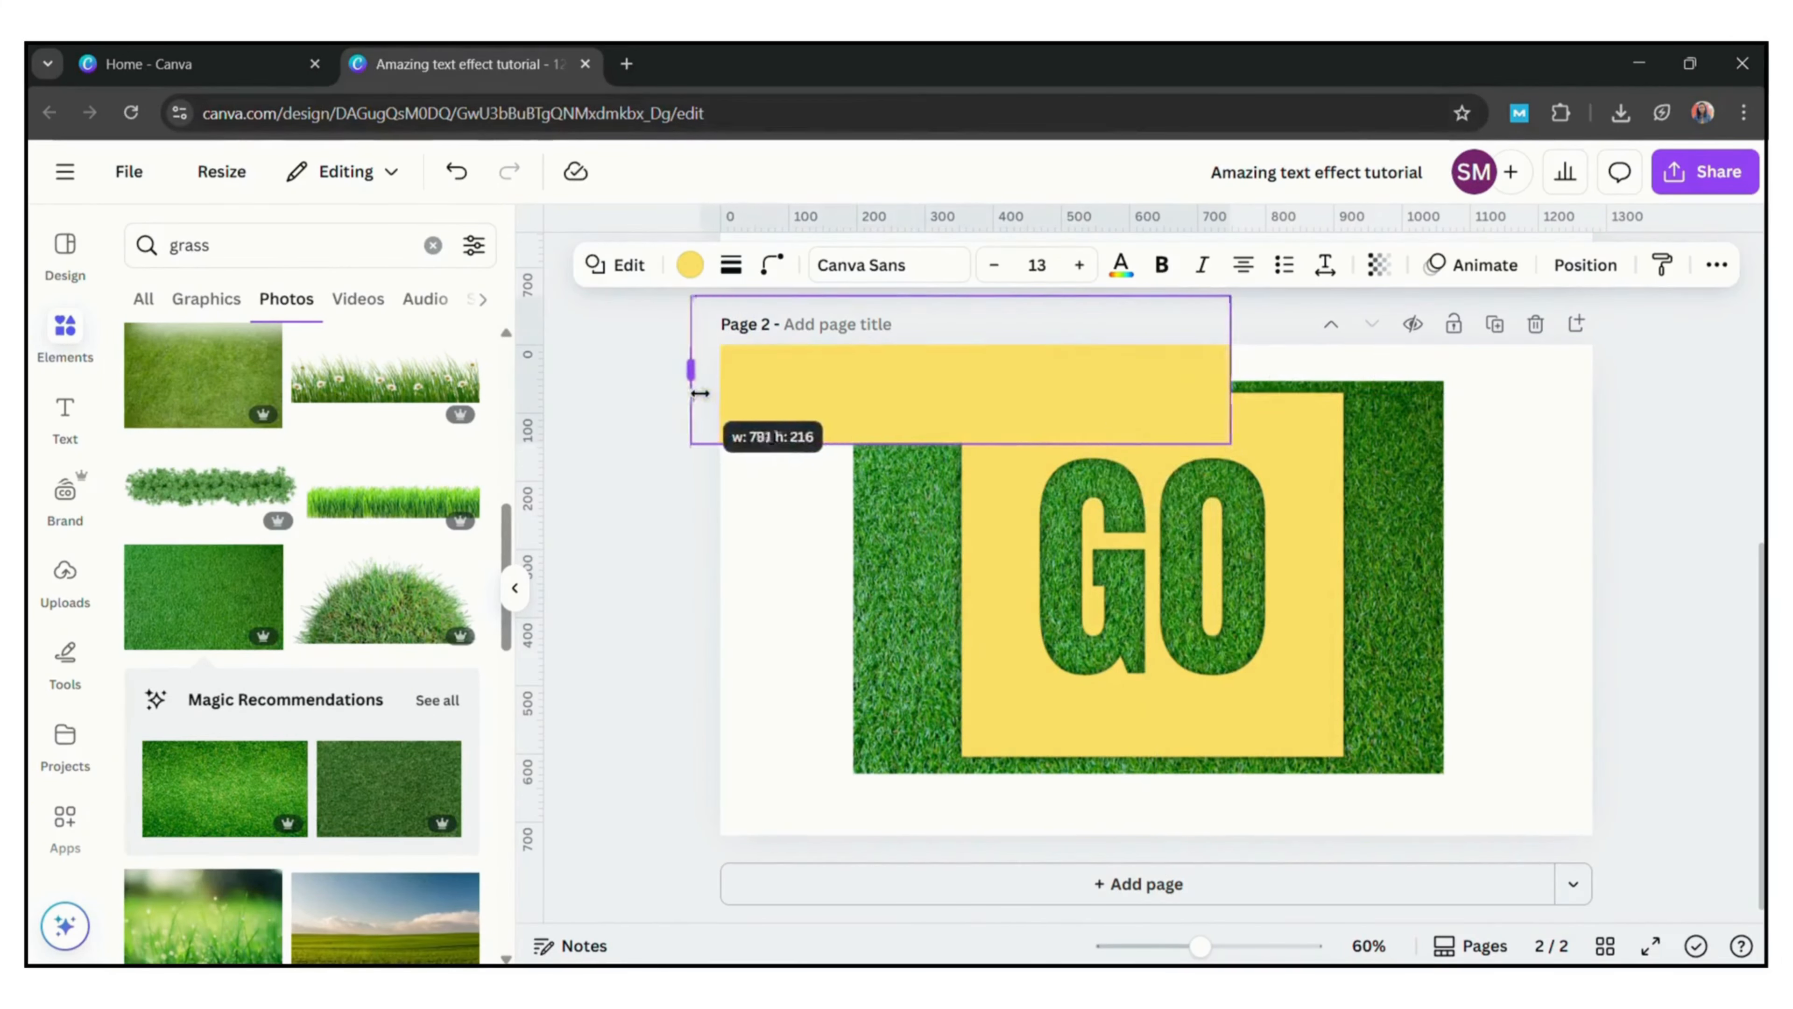
{"action": "left_click_drag", "start_coordinate": [1232, 371], "coordinate": [1668, 370]}
{"action": "left_click", "coordinate": [1214, 494]}
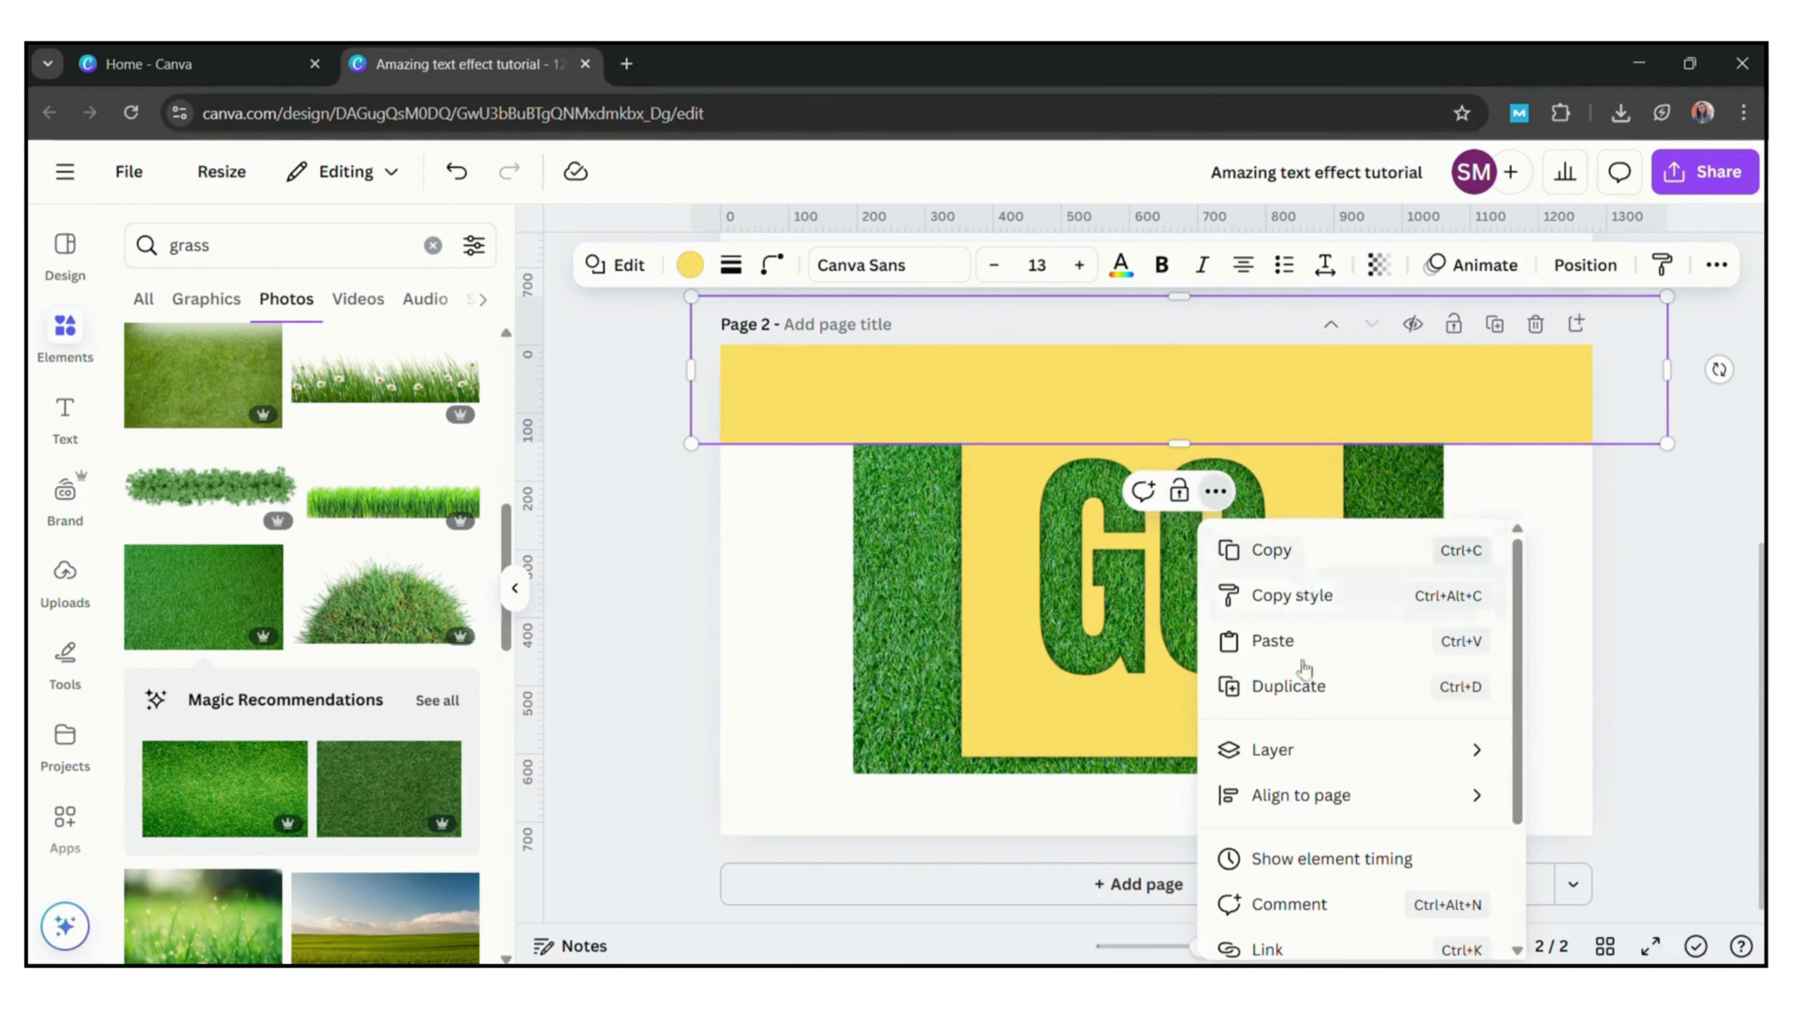
{"action": "left_click", "coordinate": [1253, 673]}
{"action": "left_click_drag", "start_coordinate": [1280, 468], "coordinate": [1304, 812]}
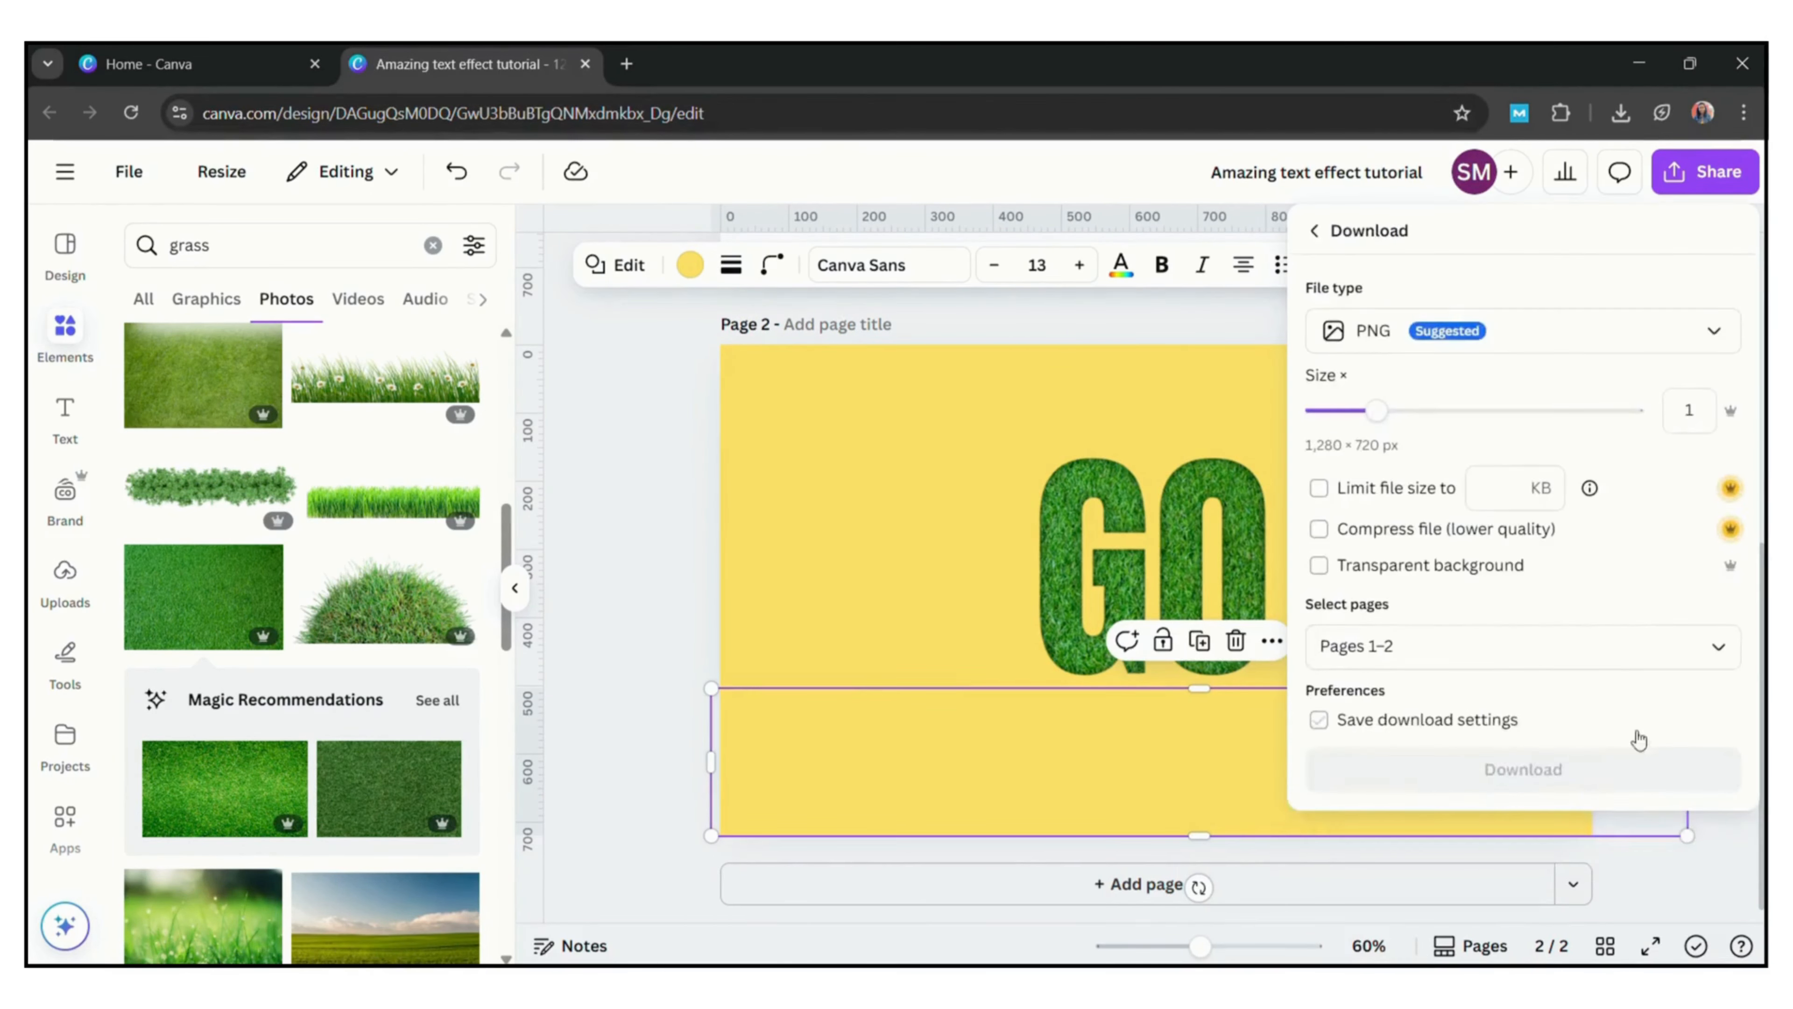
Download only the current page, page 2, as a PNG.
{"action": "left_click", "coordinate": [1704, 649]}
{"action": "left_click", "coordinate": [1337, 345]}
{"action": "left_click", "coordinate": [1506, 579]}
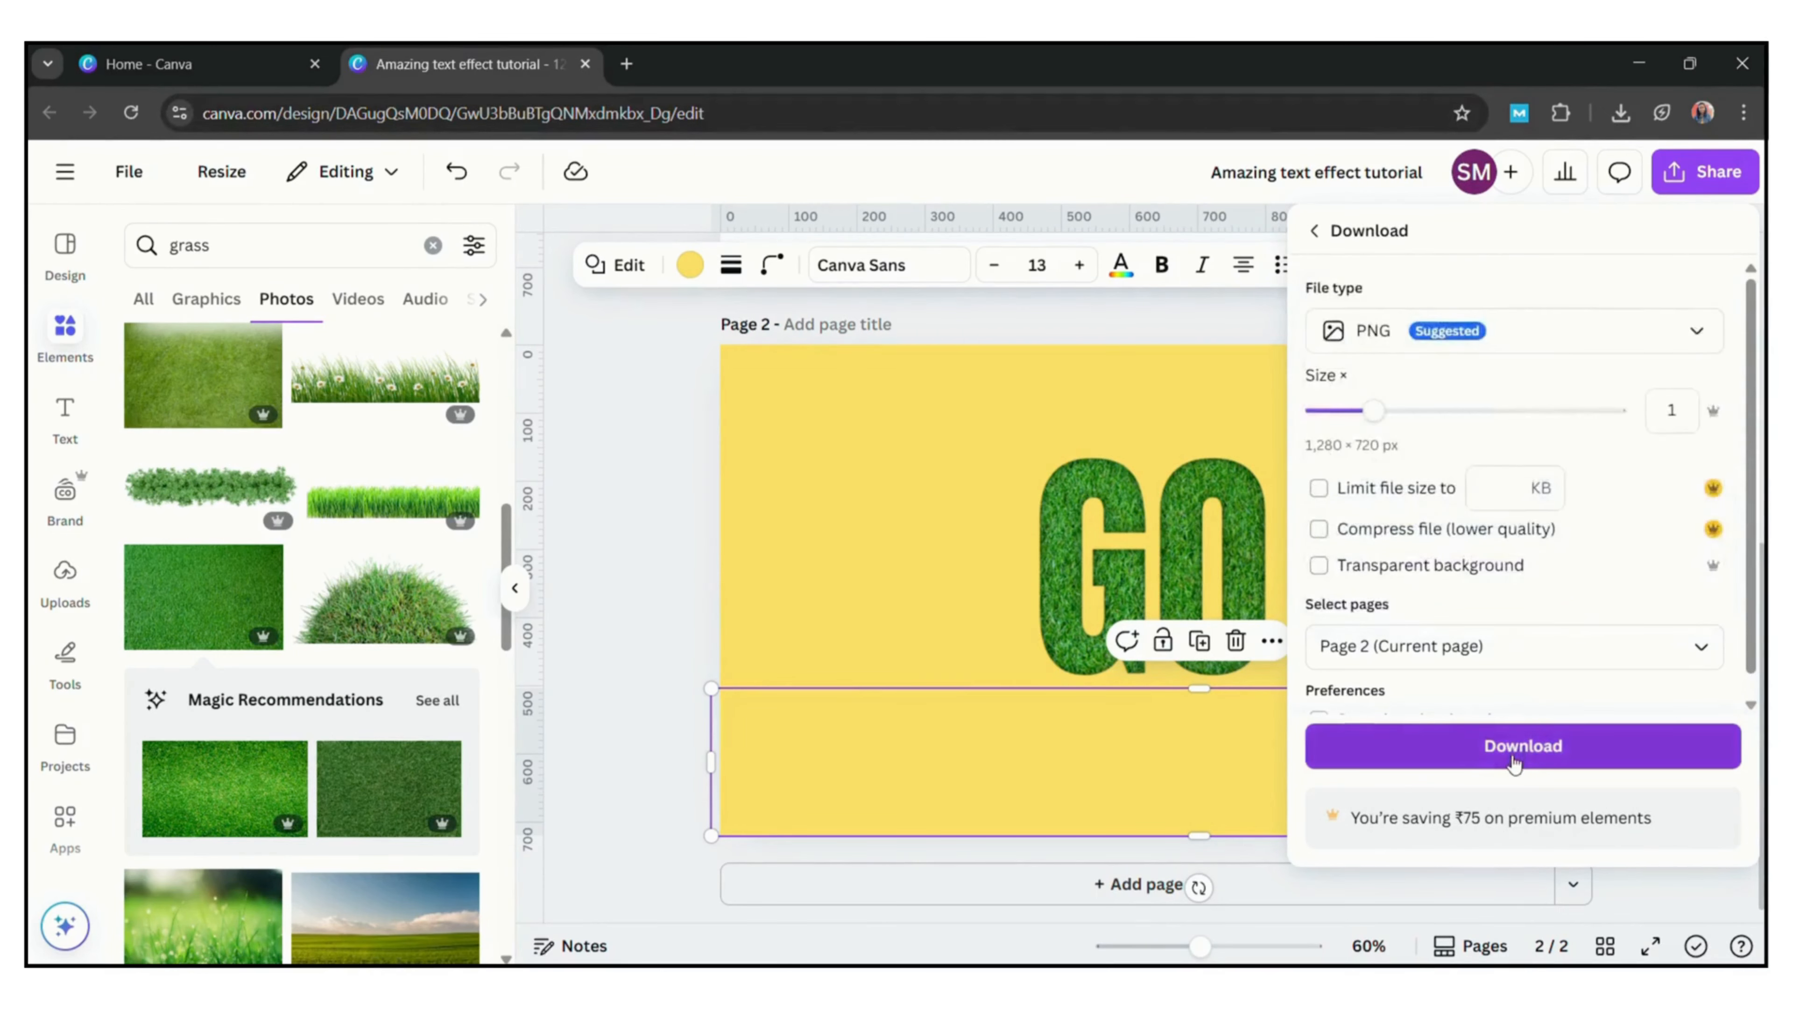
{"action": "left_click", "coordinate": [1522, 745]}
Add a new page, place the exported GO image on it and remove the image's background.
{"action": "left_click", "coordinate": [1161, 885]}
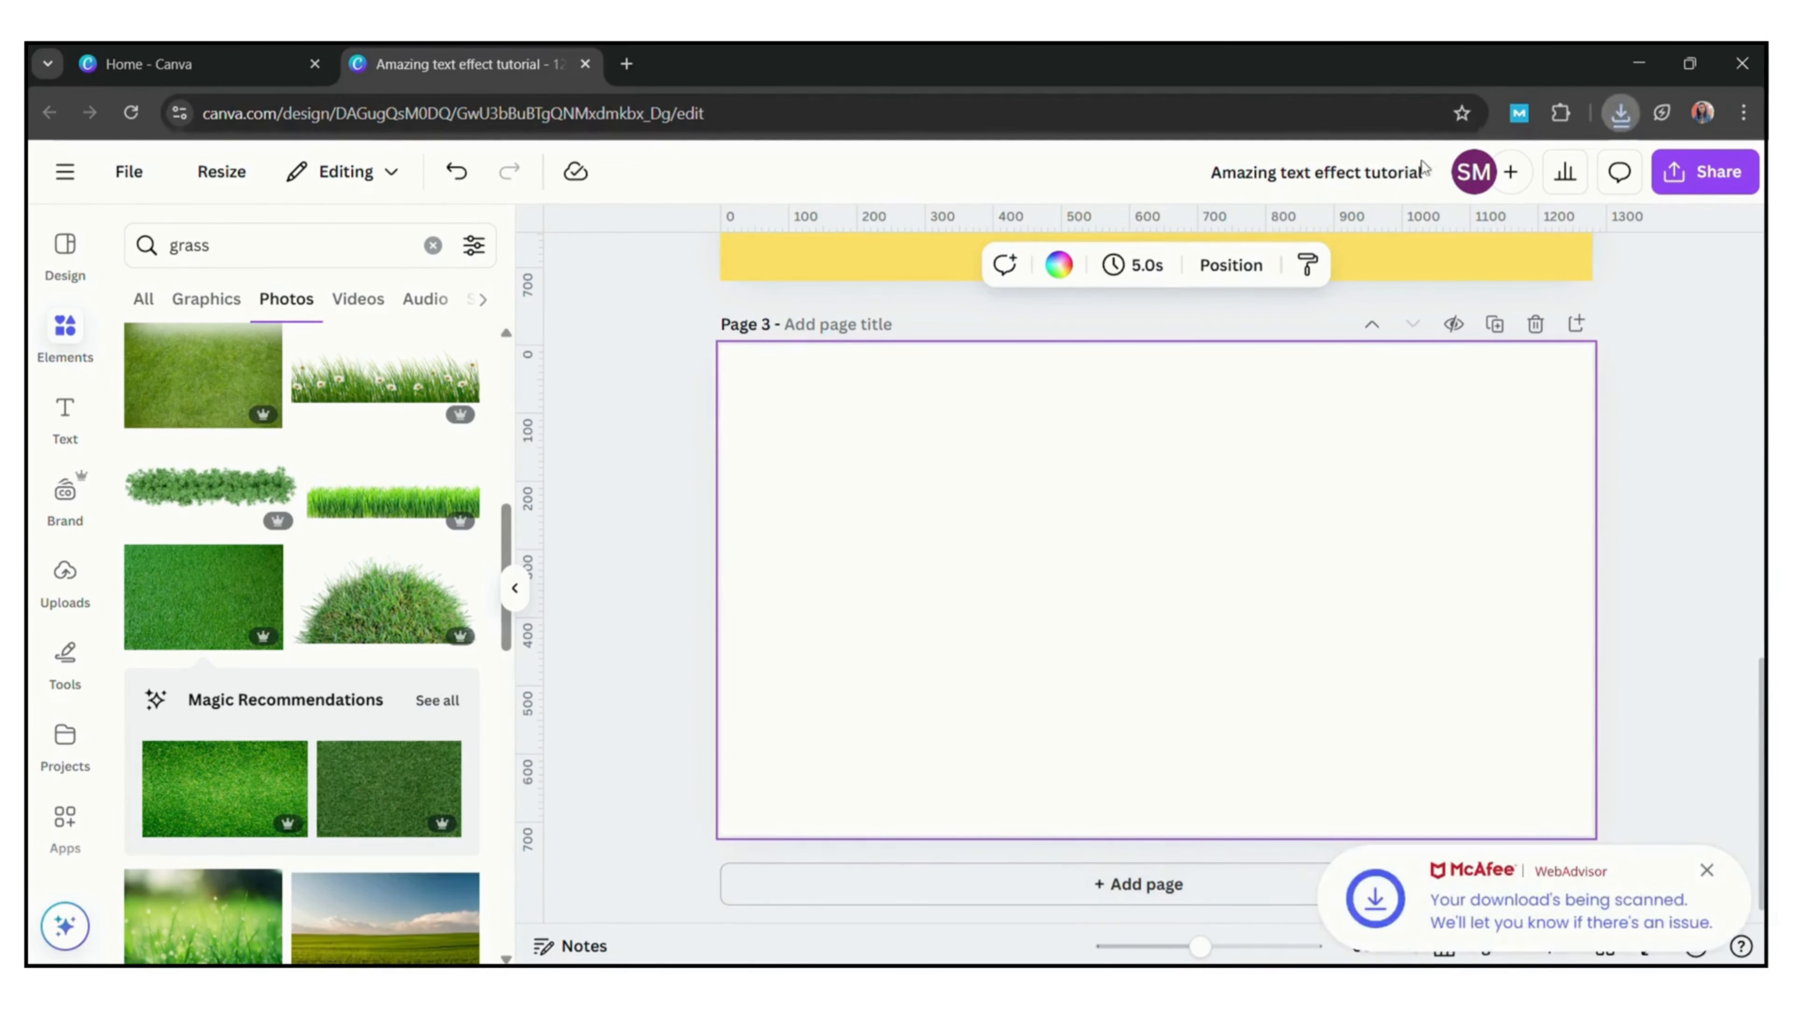
{"action": "left_click_drag", "start_coordinate": [1047, 626], "coordinate": [1048, 621]}
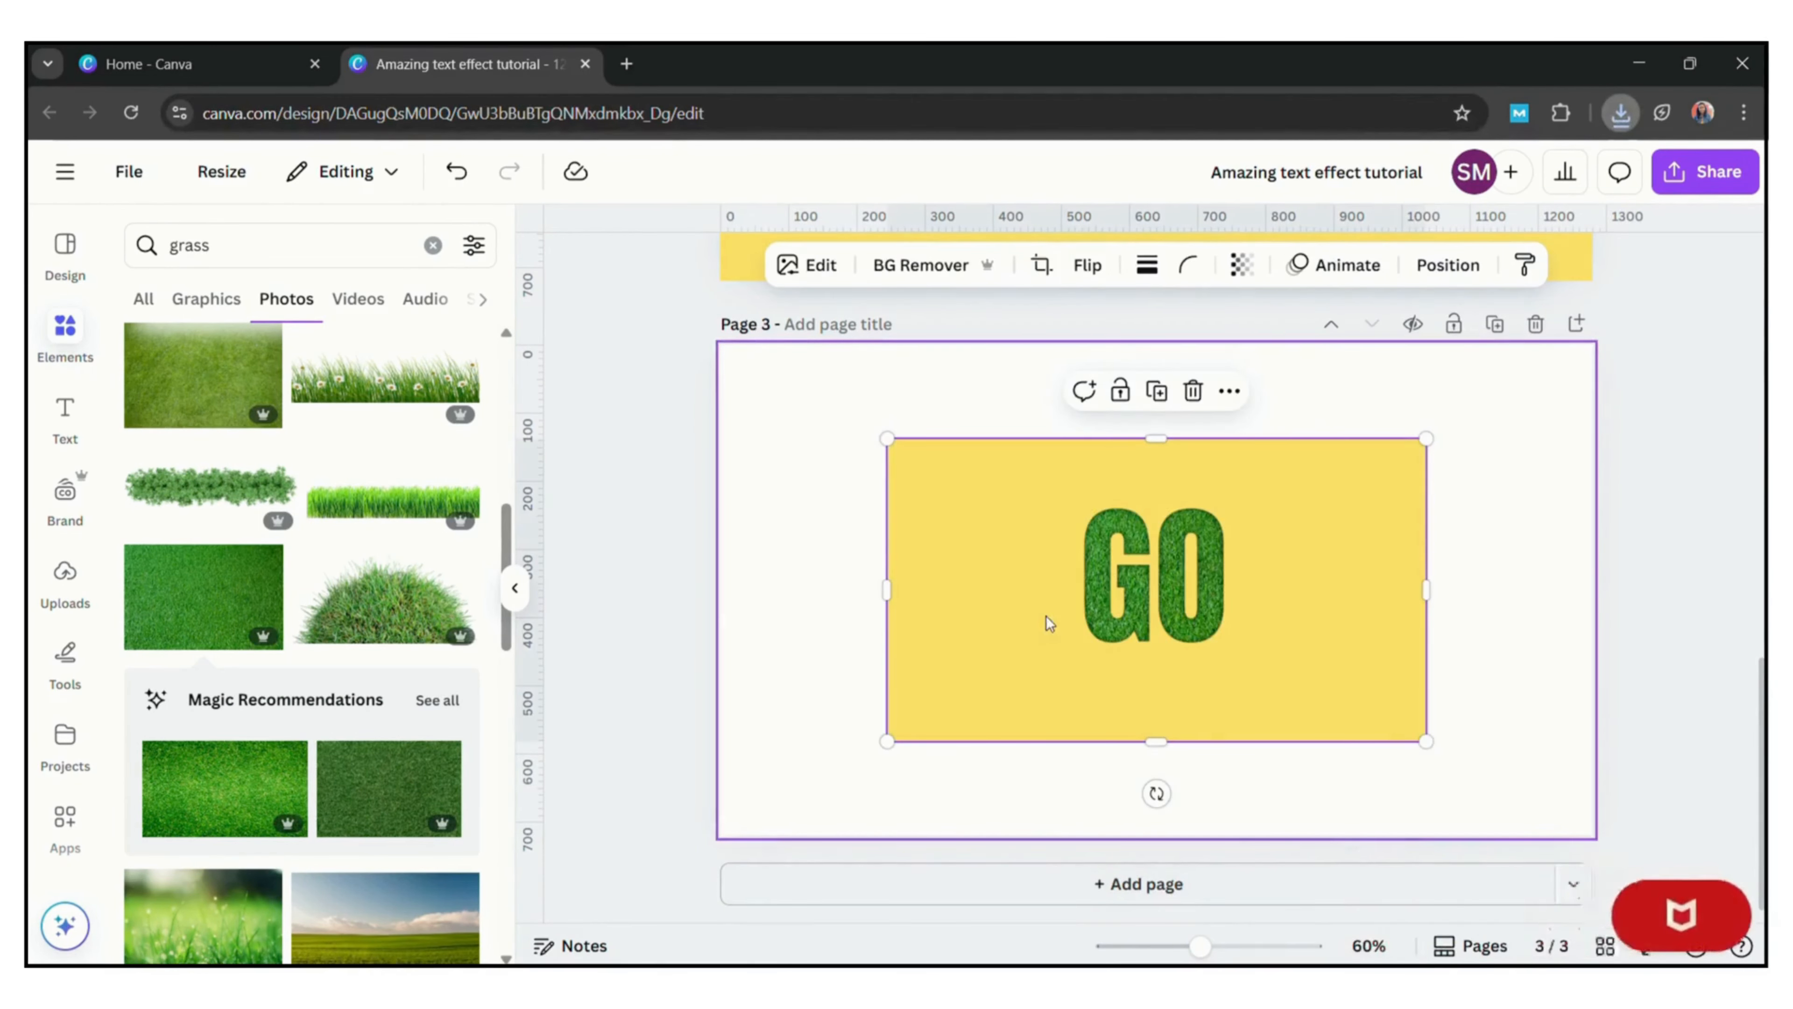
{"action": "left_click", "coordinate": [943, 256]}
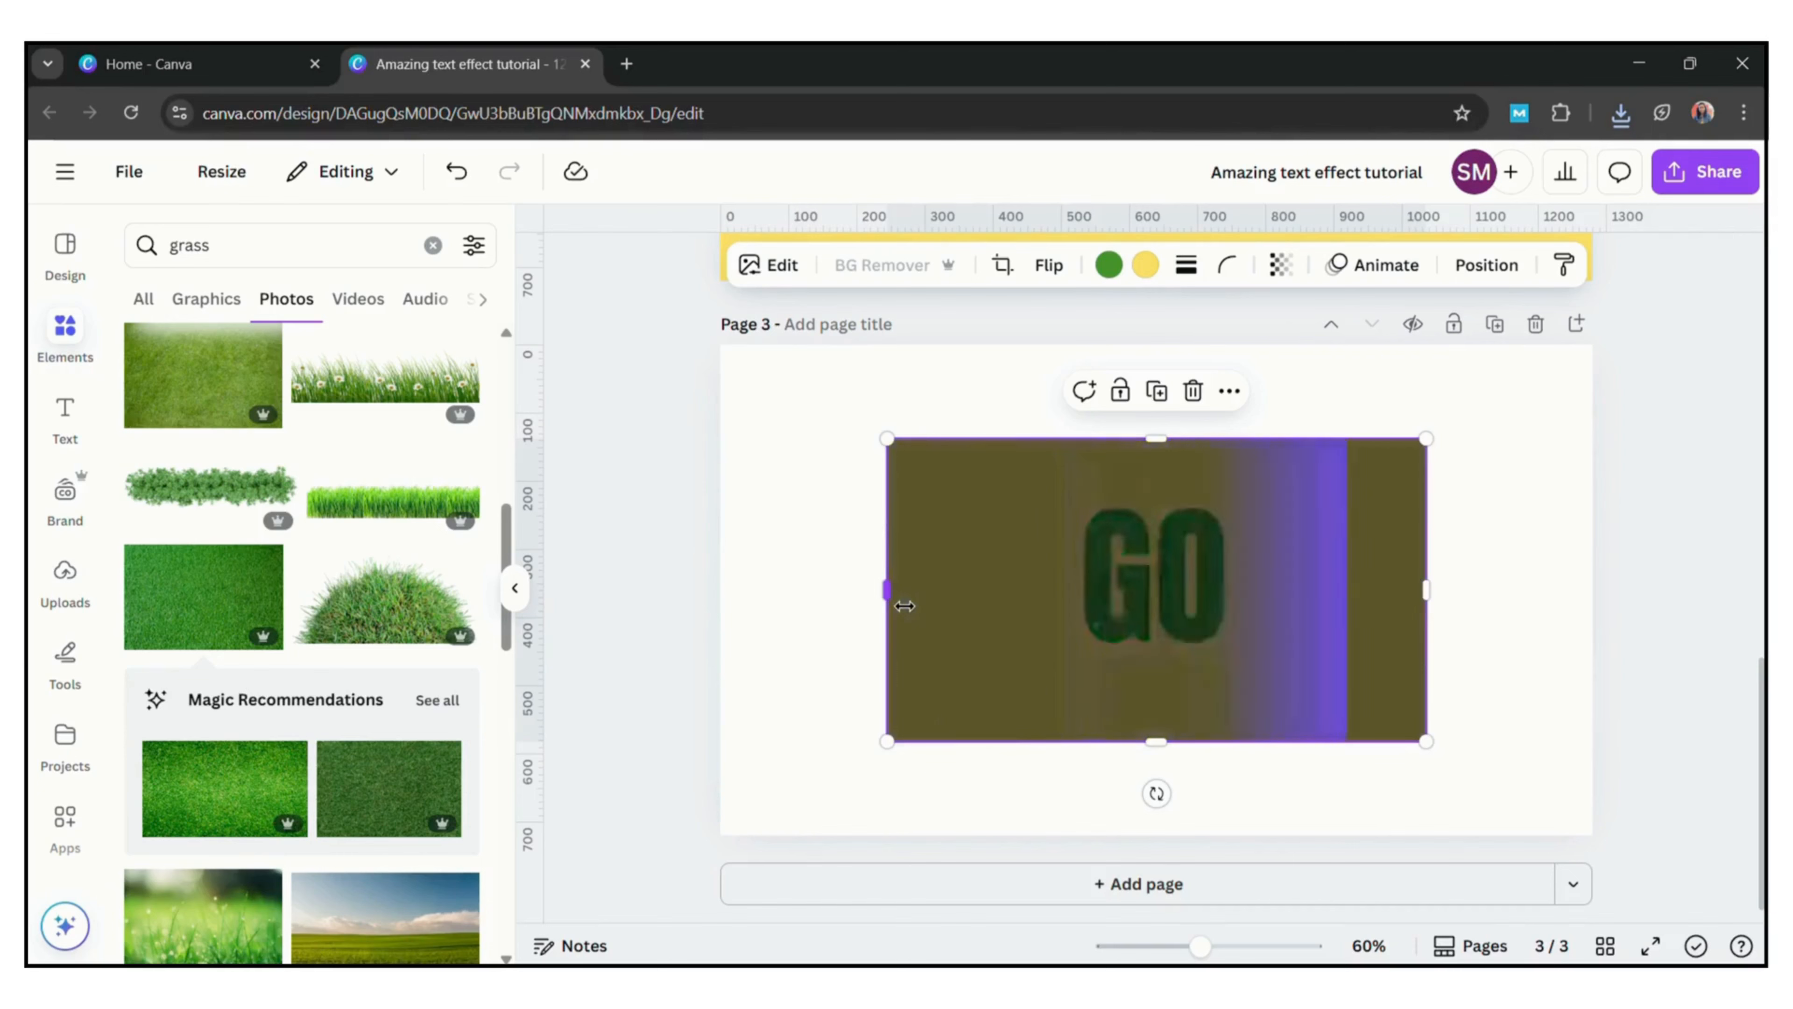
Crop the GO image tightly around the grass letters on all four sides, enlarge it and centre it on the page.
{"action": "left_click_drag", "start_coordinate": [902, 602], "coordinate": [1072, 679]}
{"action": "left_click_drag", "start_coordinate": [1263, 439], "coordinate": [1277, 503]}
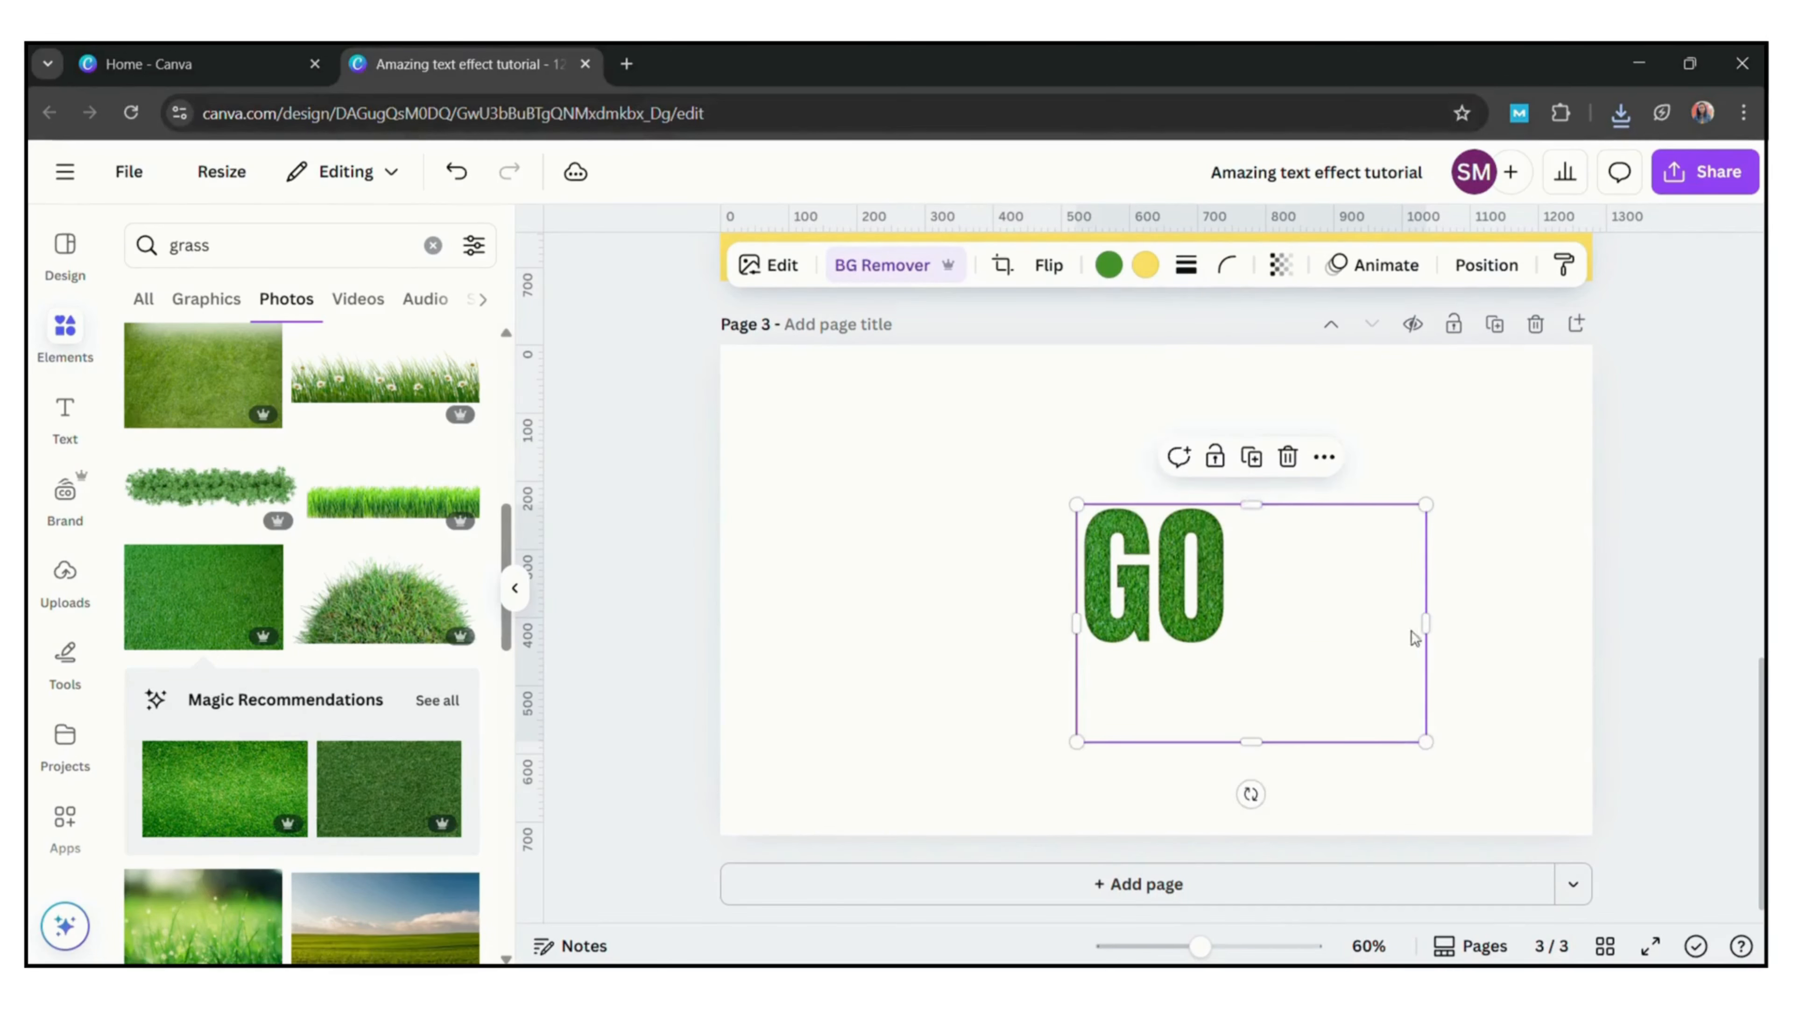
{"action": "left_click_drag", "start_coordinate": [1426, 623], "coordinate": [1229, 660]}
{"action": "left_click_drag", "start_coordinate": [1162, 758], "coordinate": [1192, 659]}
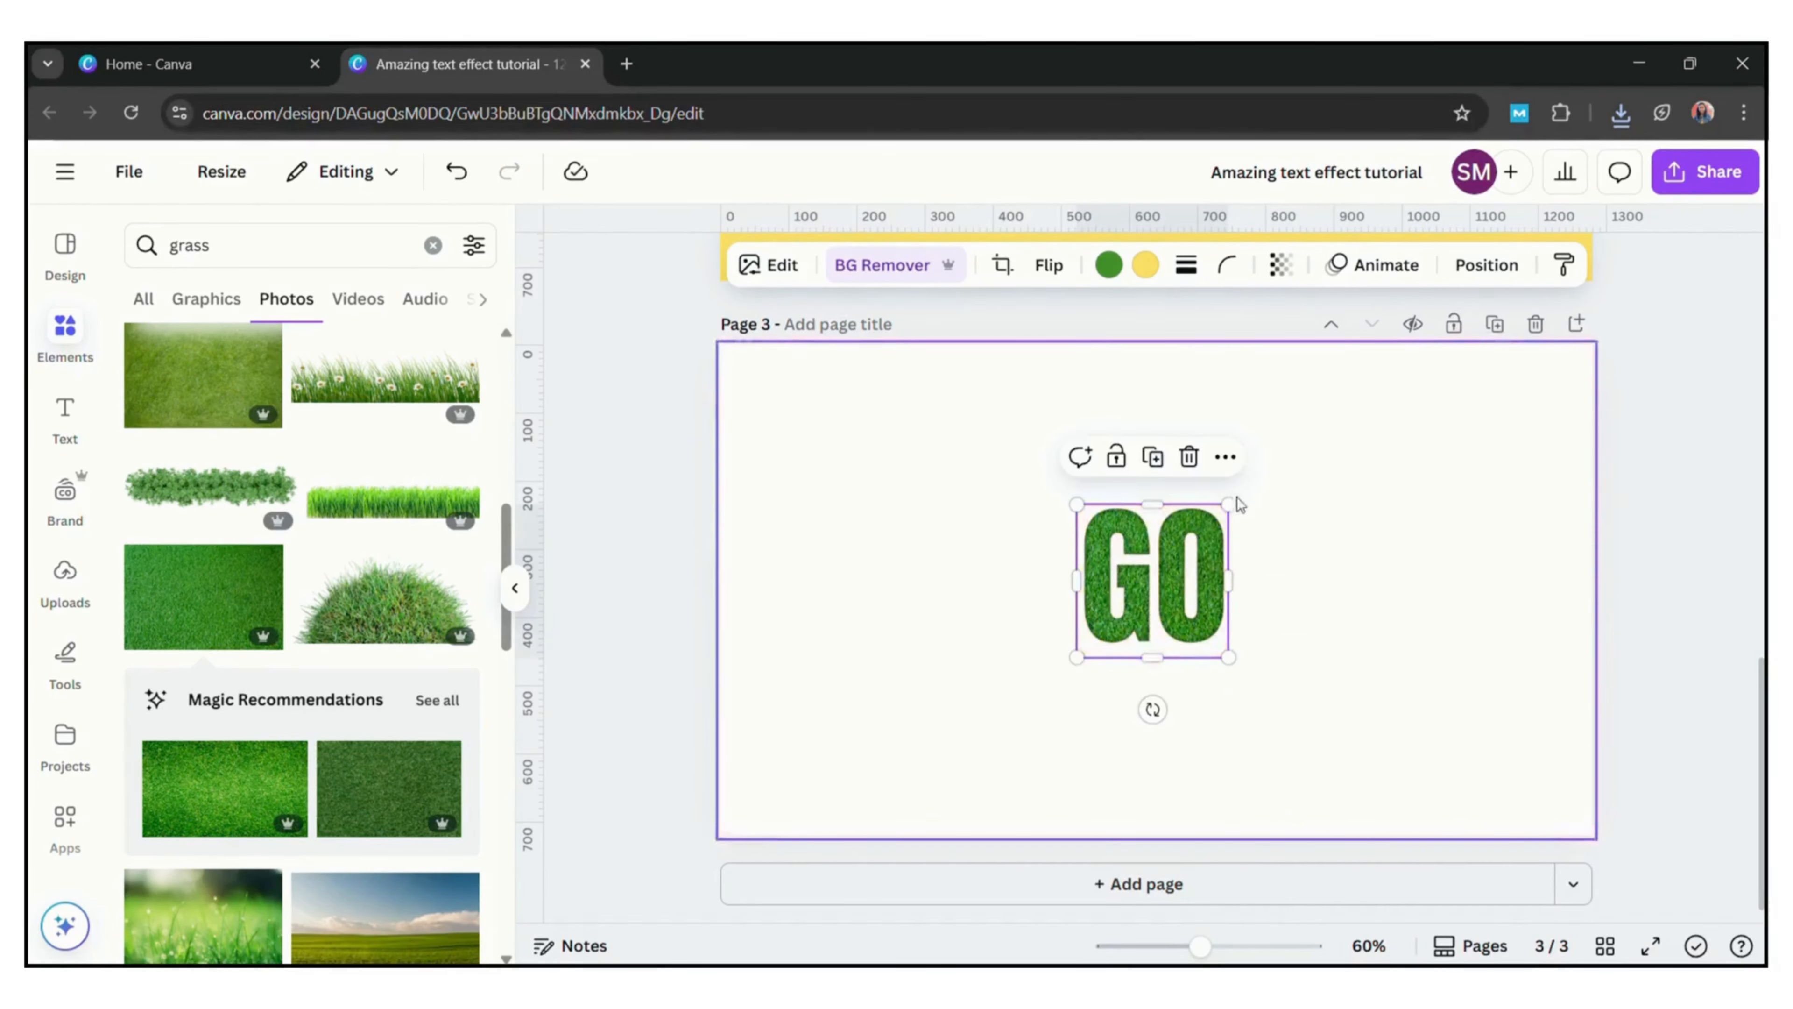
{"action": "left_click_drag", "start_coordinate": [1233, 526], "coordinate": [1391, 377]}
{"action": "left_click_drag", "start_coordinate": [1281, 562], "coordinate": [1213, 635]}
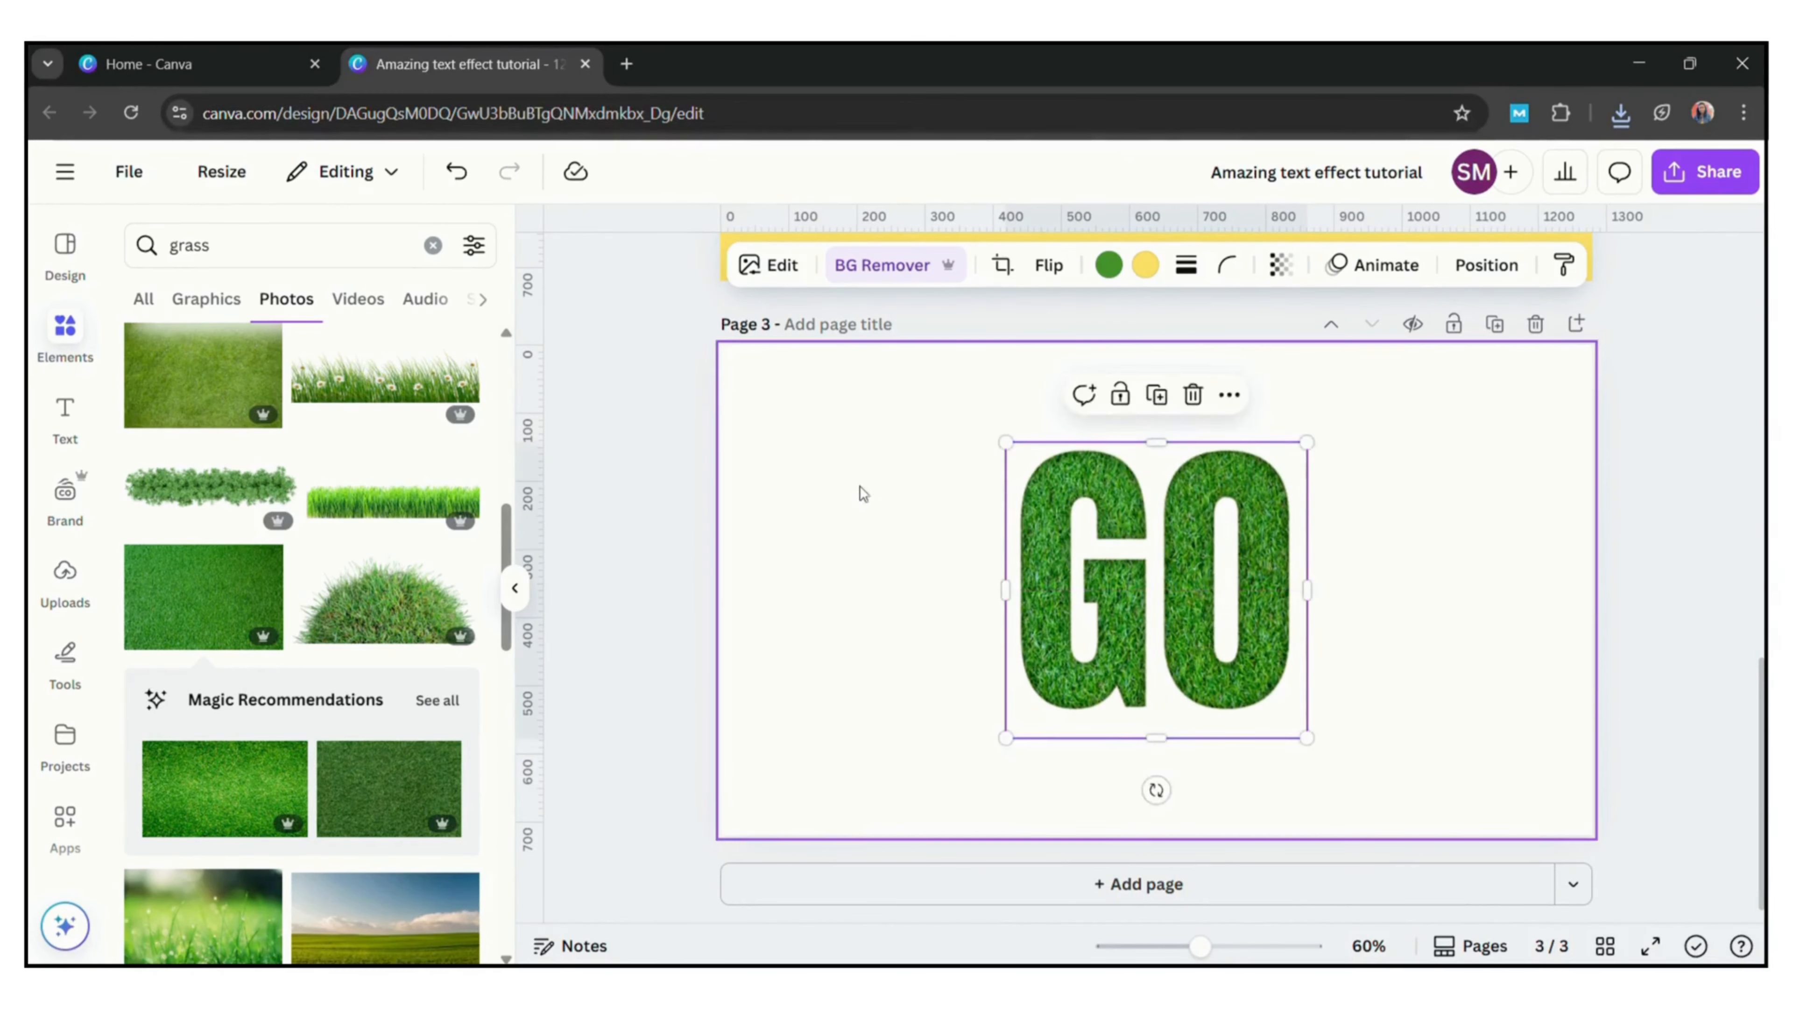
Apply a Drop shadow to the grass GO with blur amount 12, angle 72, distance 22 and intensity 65.
{"action": "left_click", "coordinate": [768, 276]}
{"action": "left_click", "coordinate": [175, 932]}
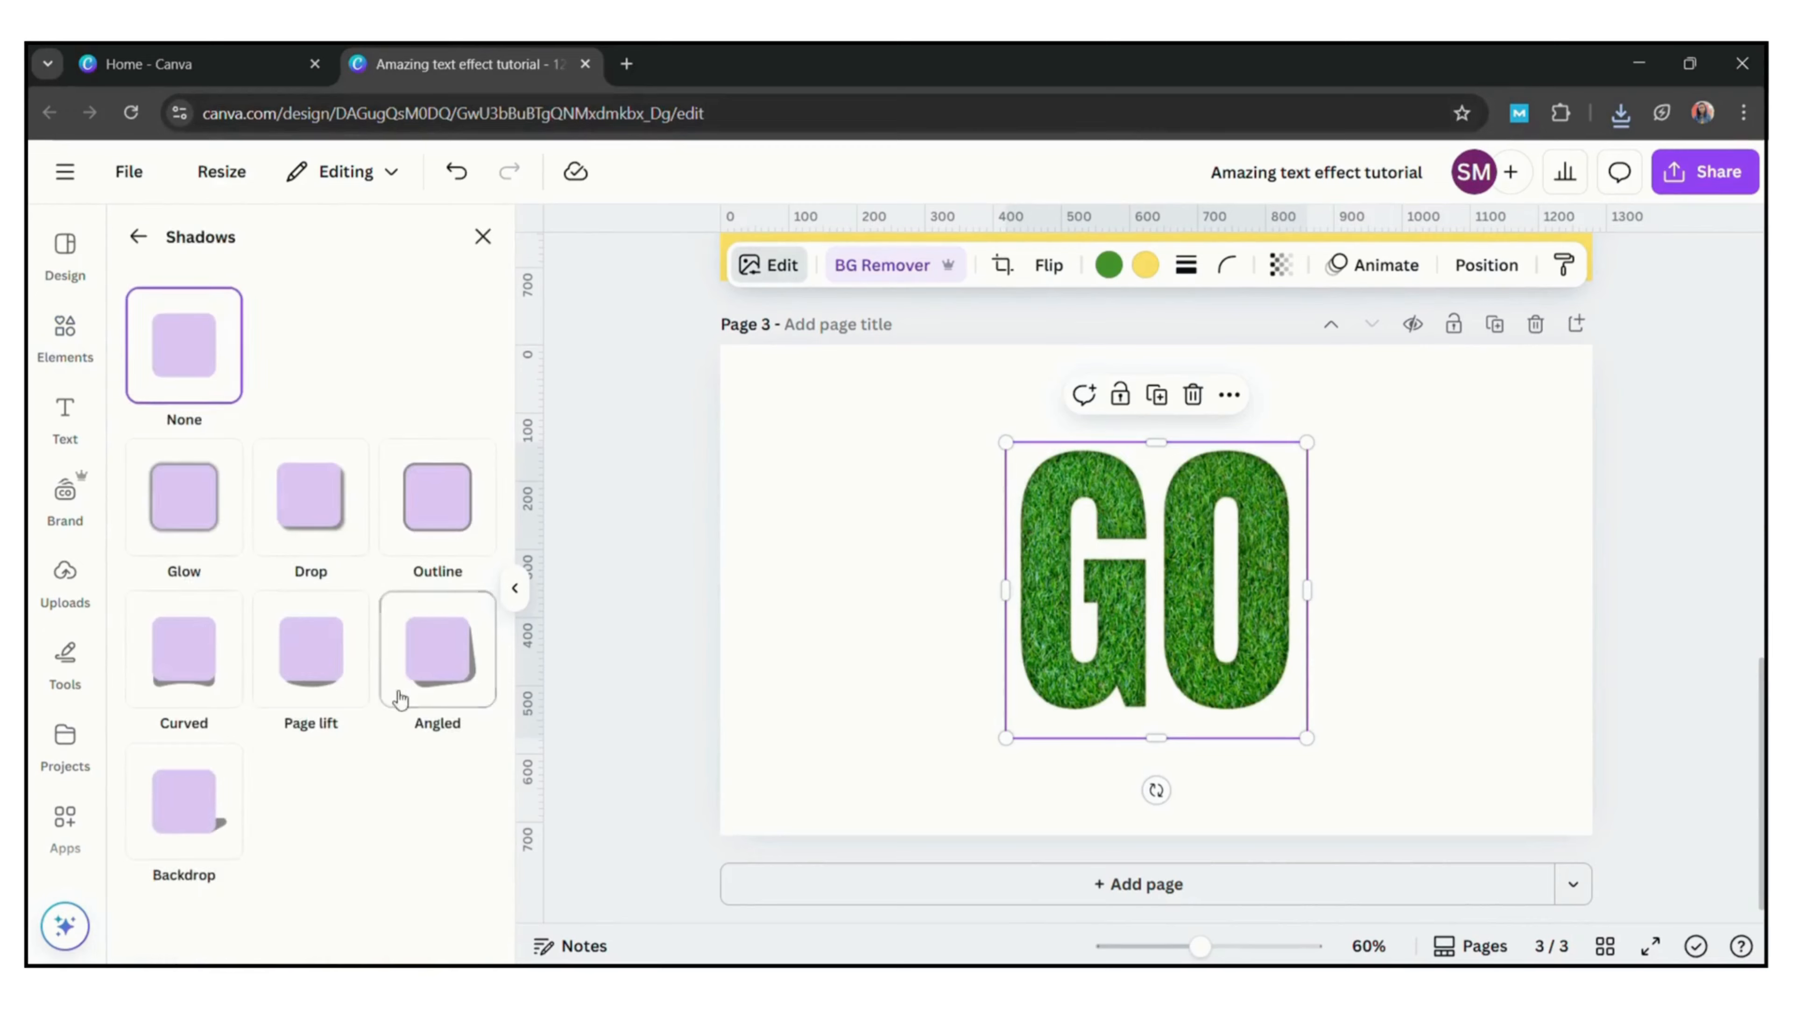
{"action": "left_click", "coordinate": [346, 537]}
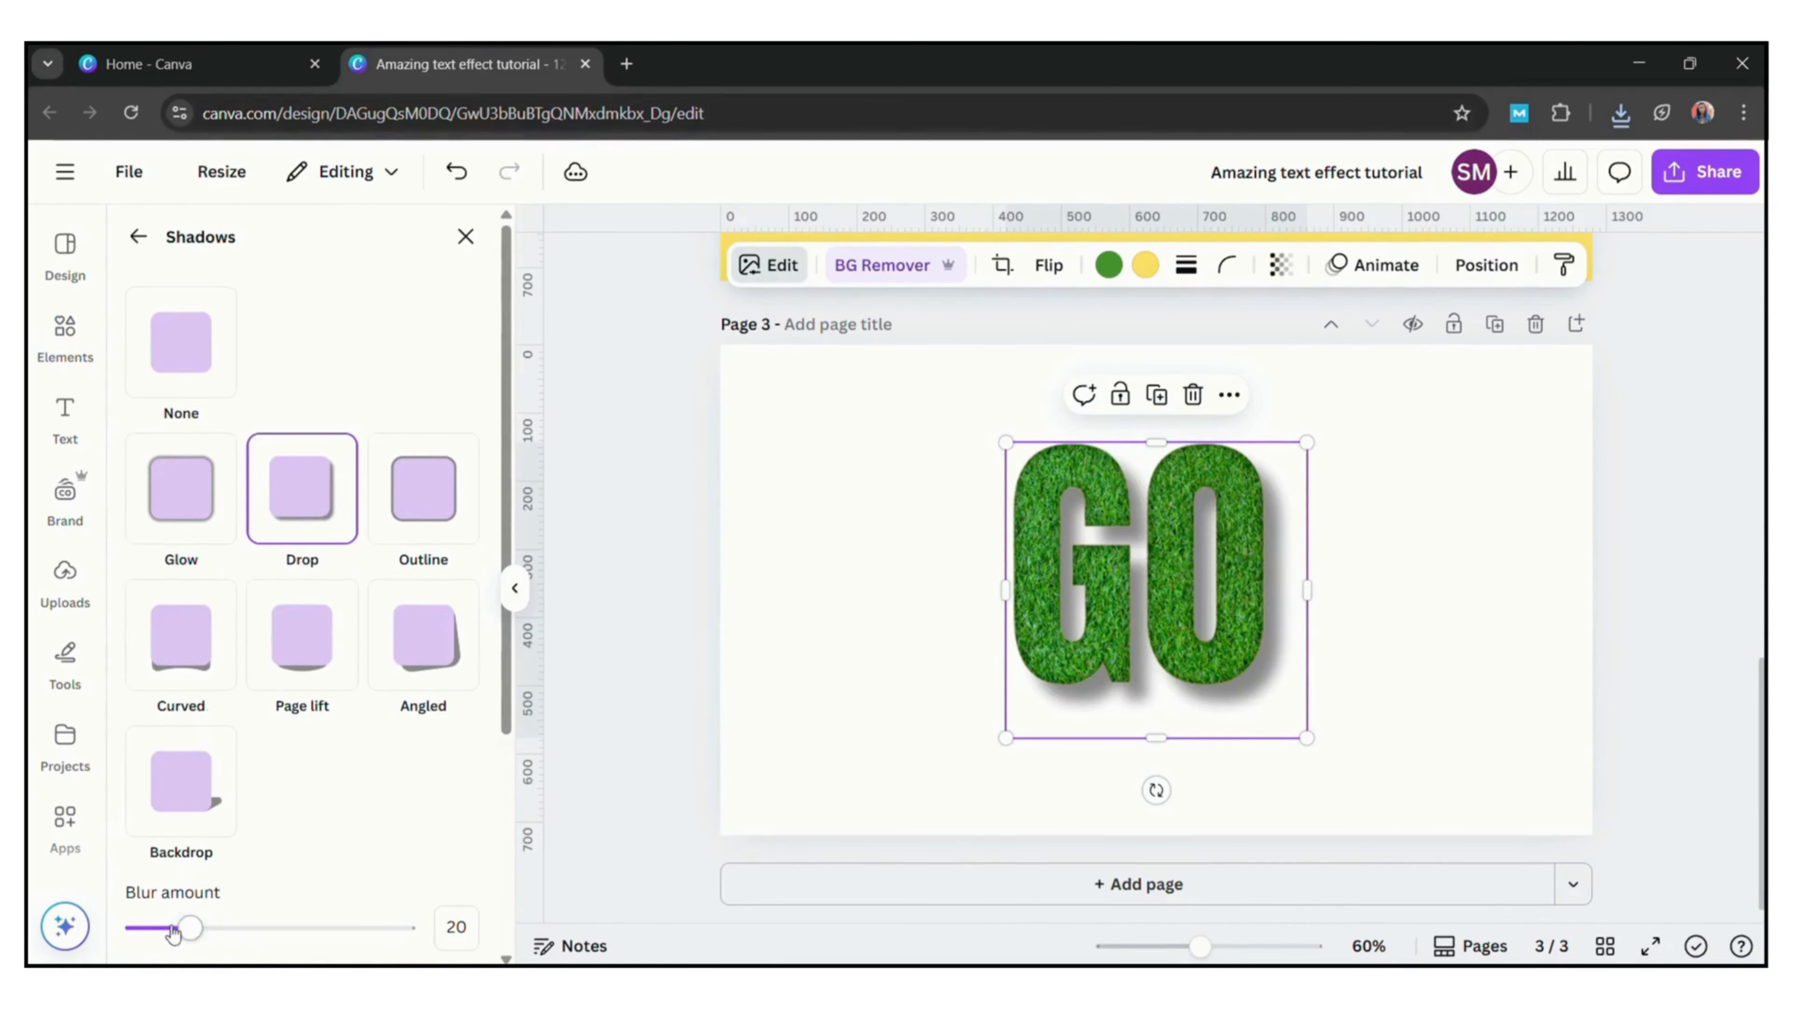
{"action": "left_click_drag", "start_coordinate": [505, 539], "coordinate": [551, 732]}
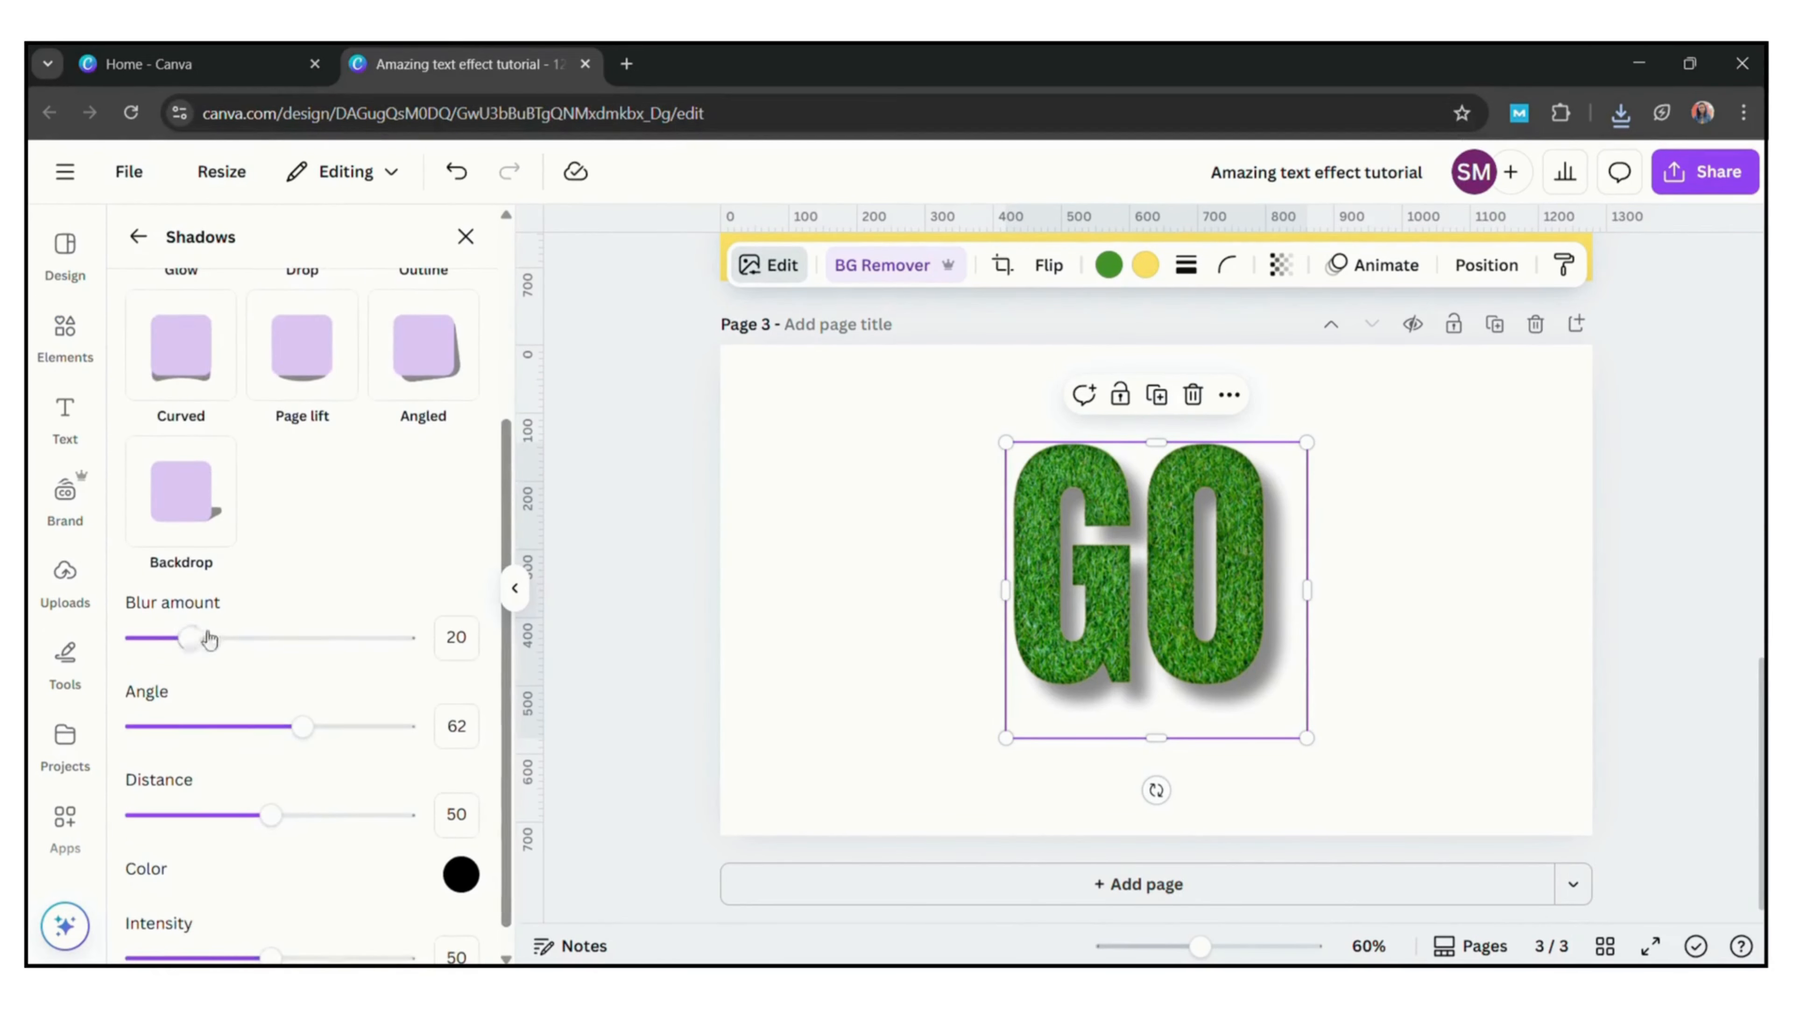
{"action": "left_click_drag", "start_coordinate": [208, 633], "coordinate": [173, 650]}
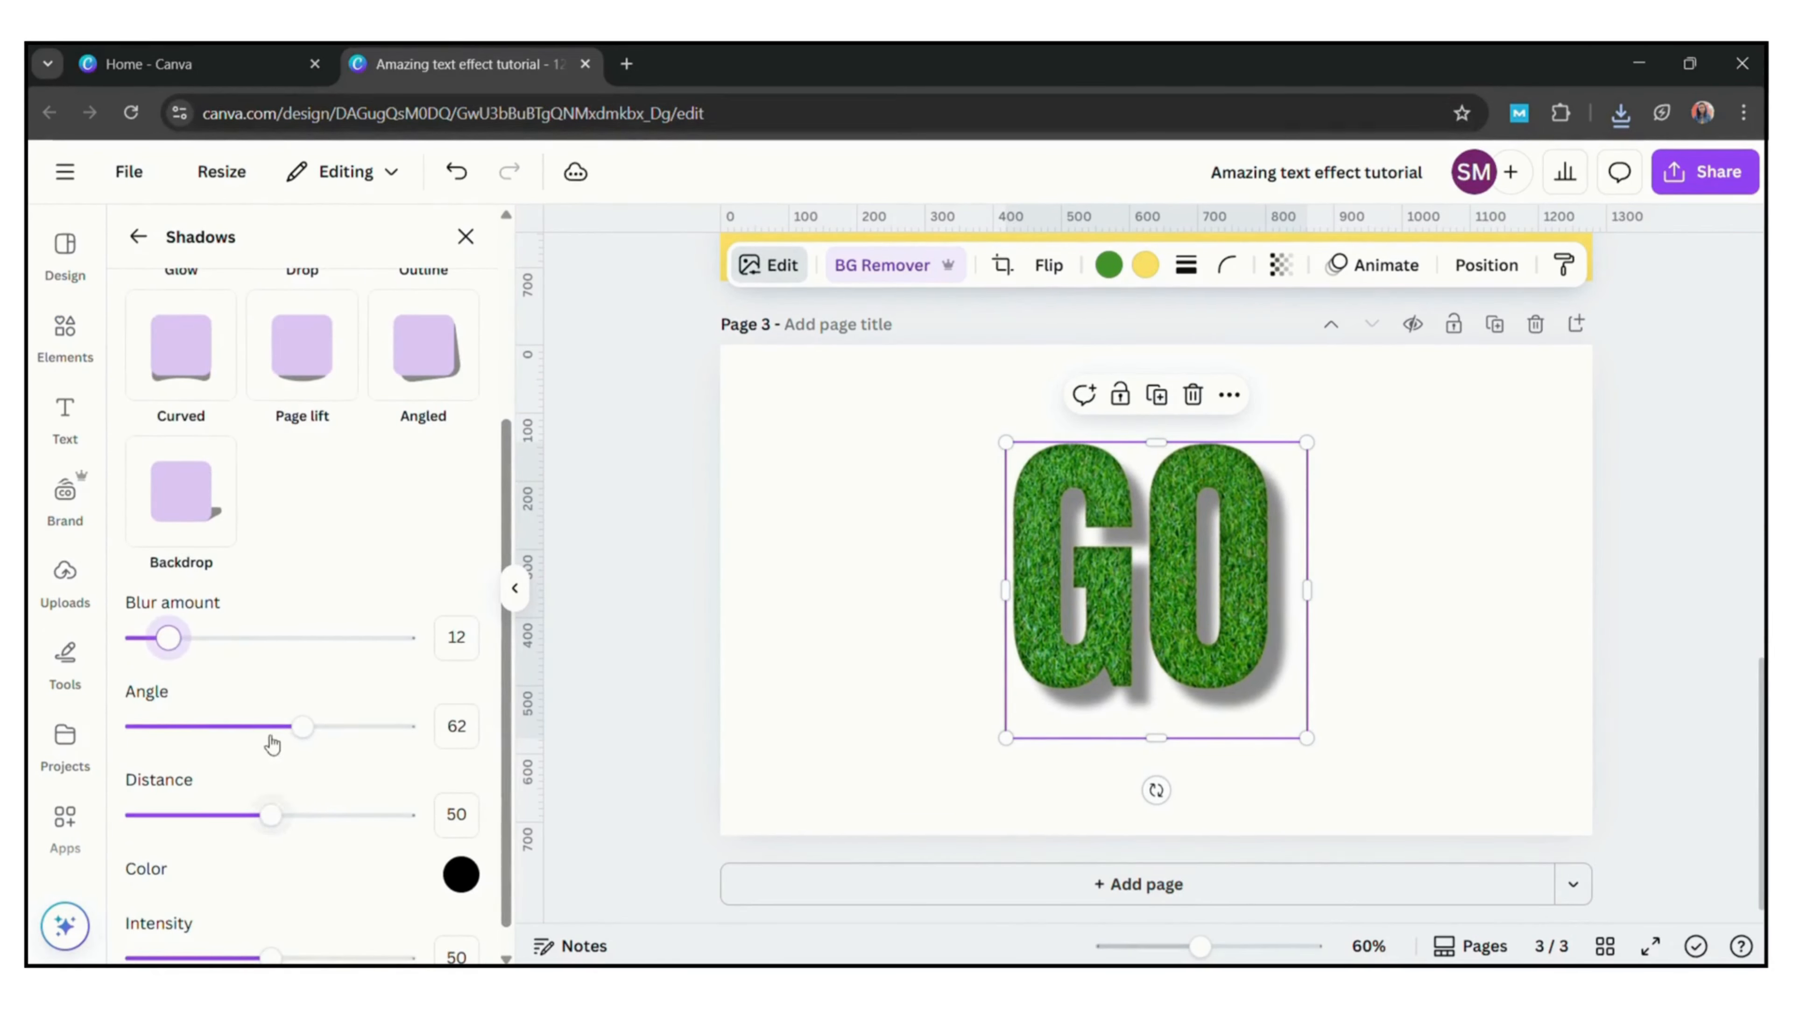
{"action": "left_click_drag", "start_coordinate": [273, 743], "coordinate": [338, 743]}
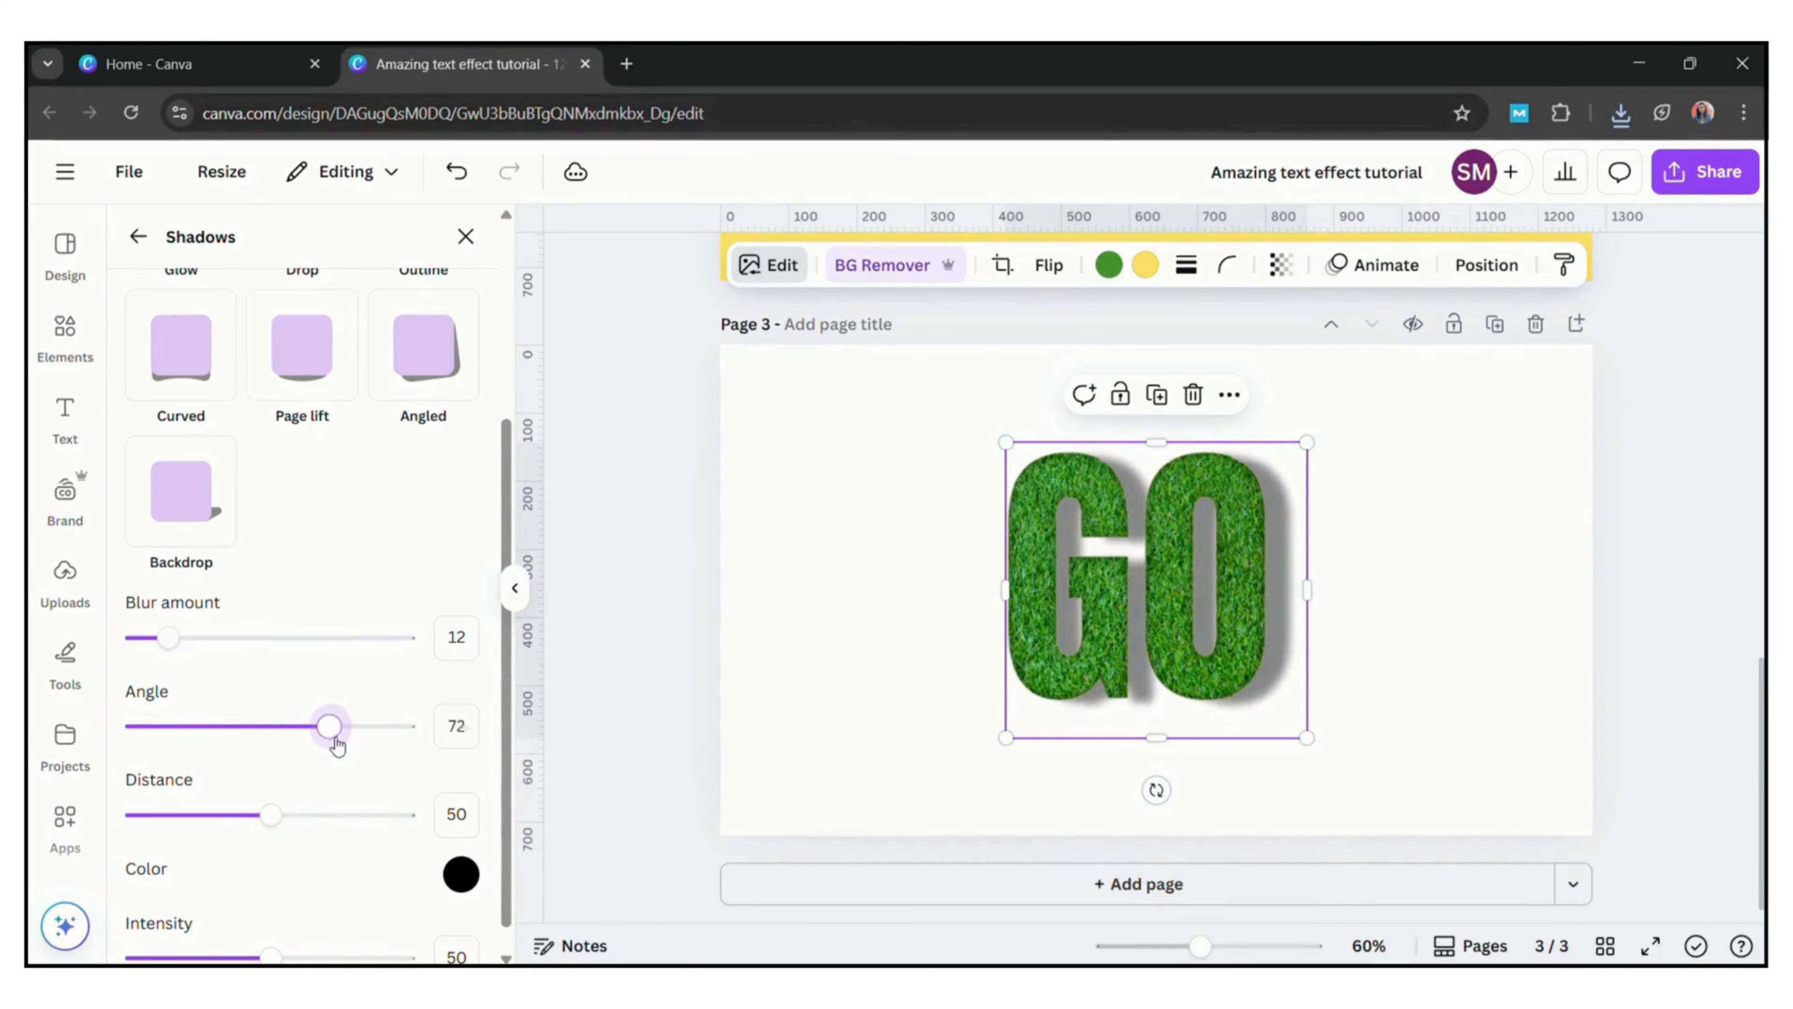
{"action": "left_click_drag", "start_coordinate": [286, 812], "coordinate": [202, 840]}
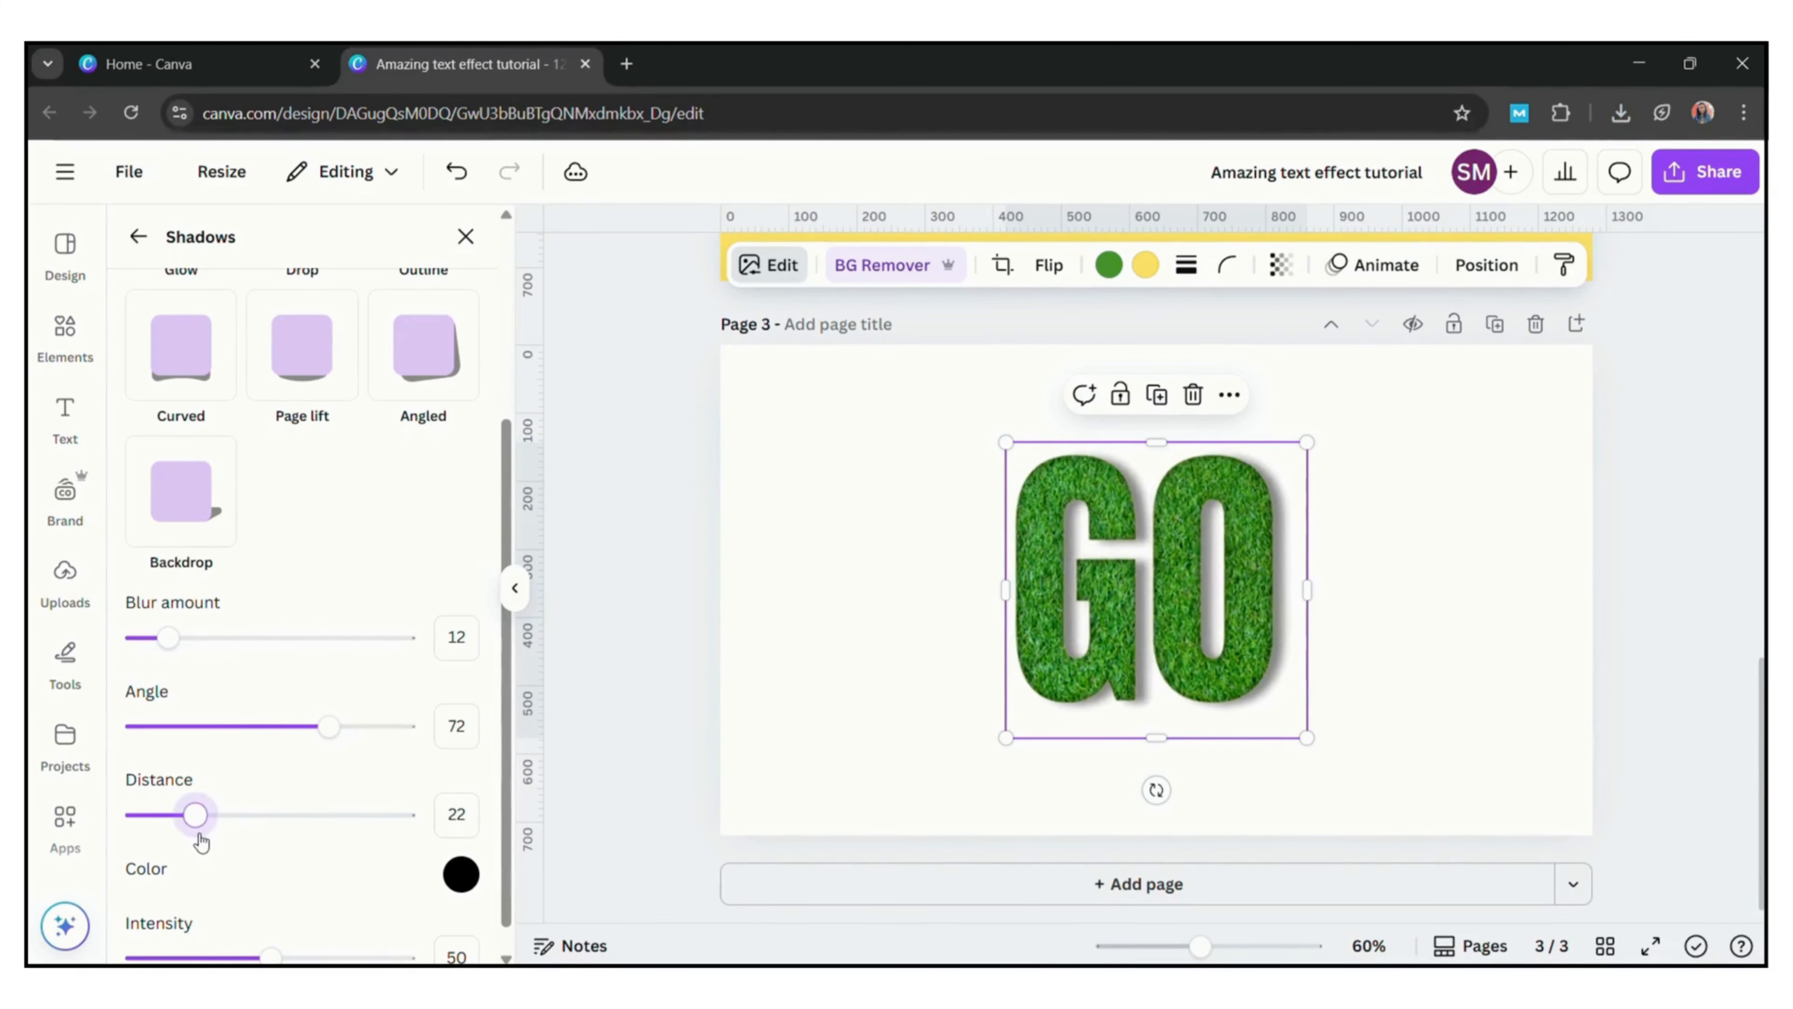
{"action": "left_click_drag", "start_coordinate": [272, 958], "coordinate": [315, 957]}
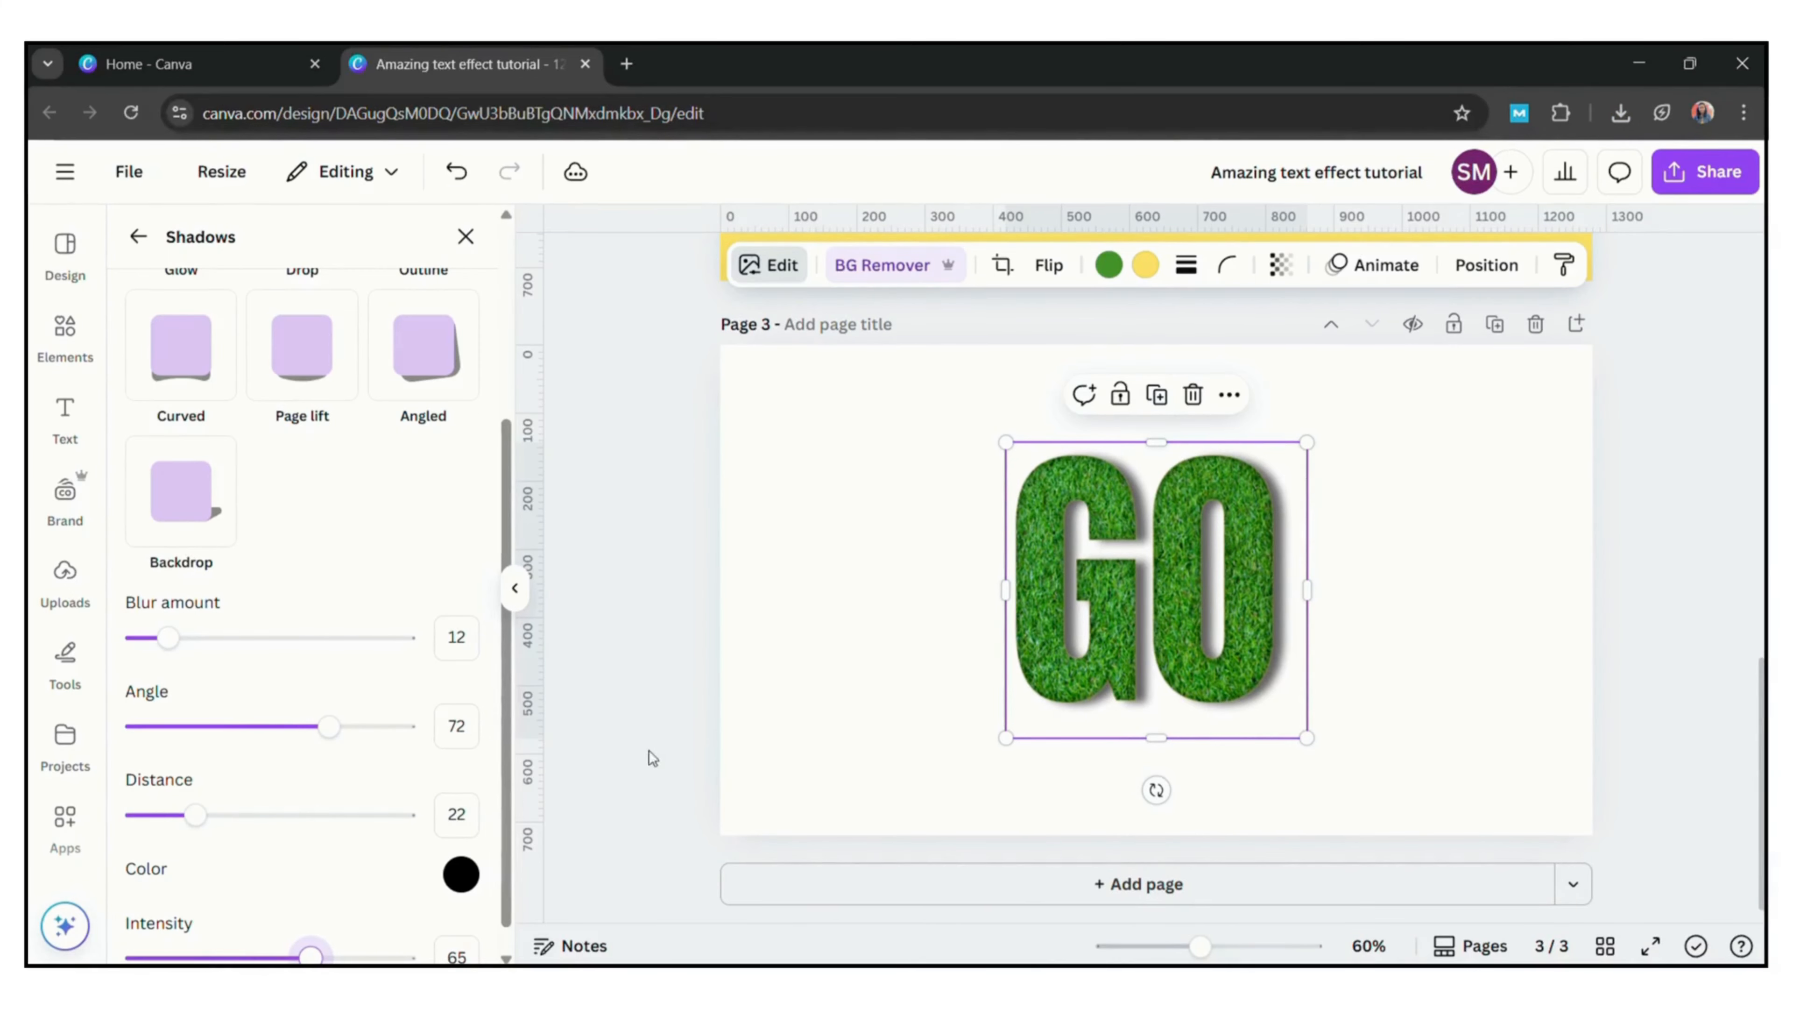
Add the "walking girl" photo of the woman in the pink jacket to the page and remove its background.
{"action": "left_click", "coordinate": [849, 597]}
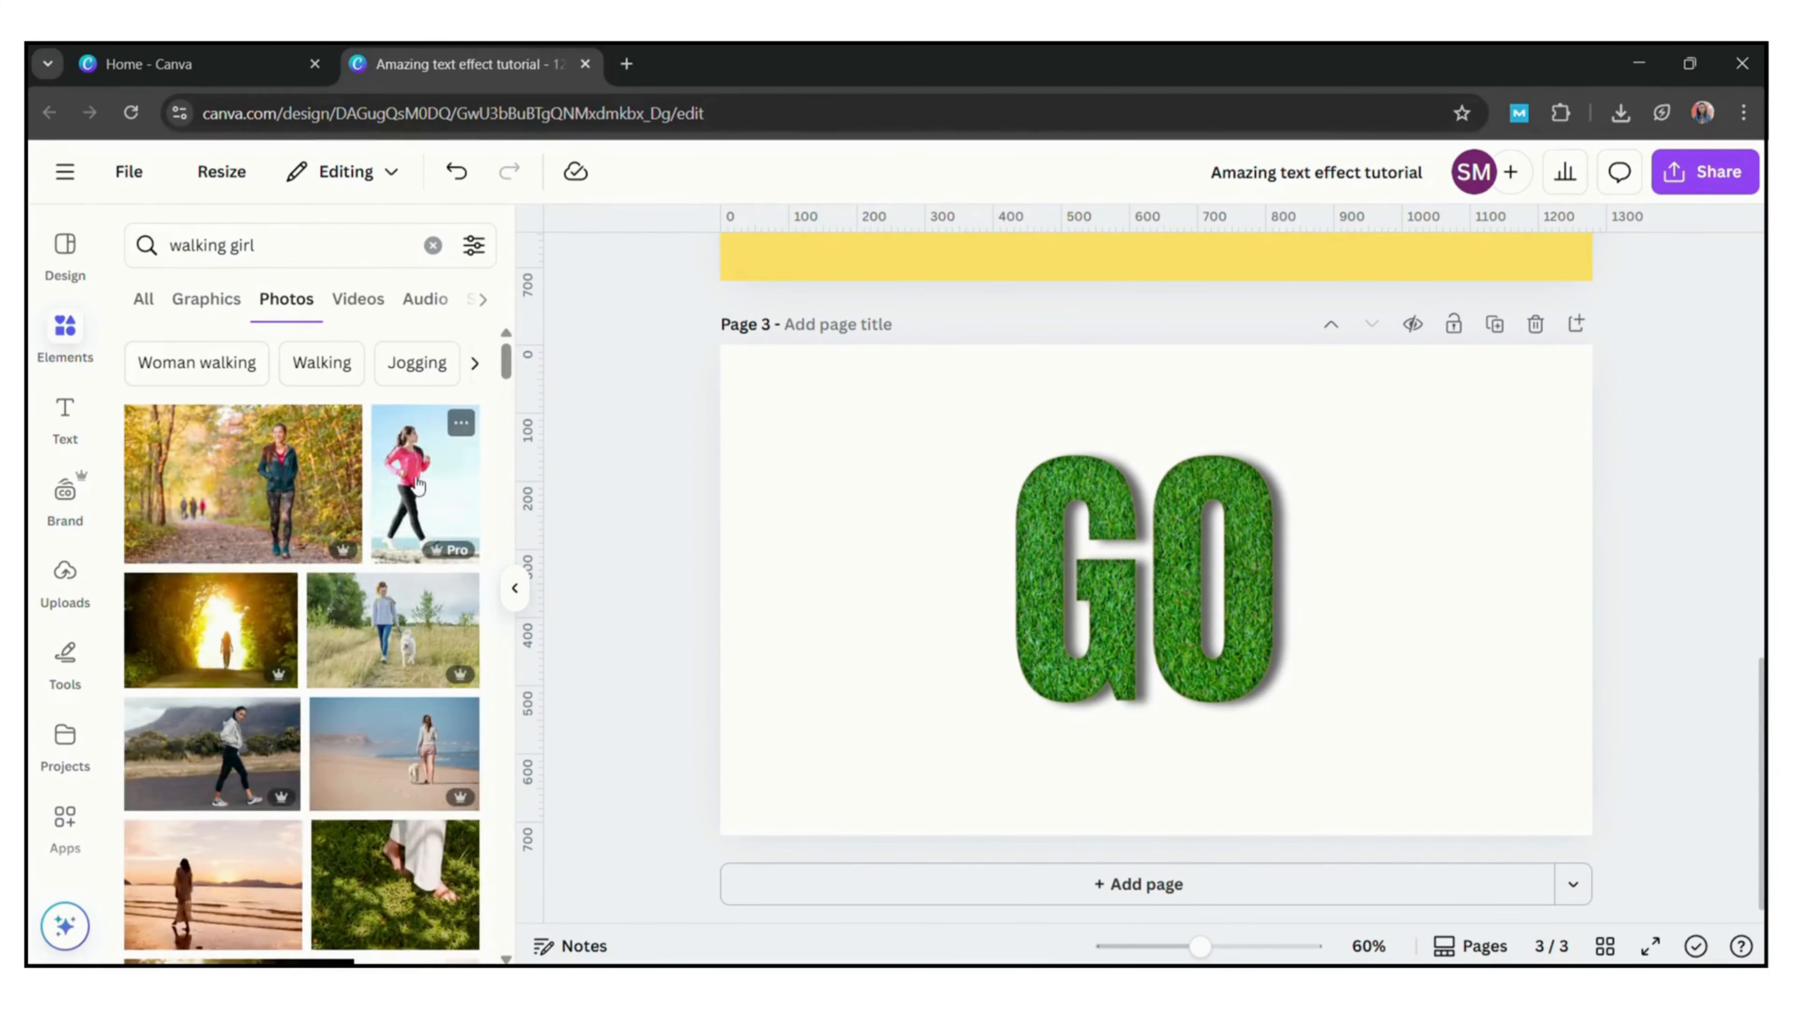
{"action": "left_click", "coordinate": [419, 487]}
{"action": "left_click", "coordinate": [857, 274]}
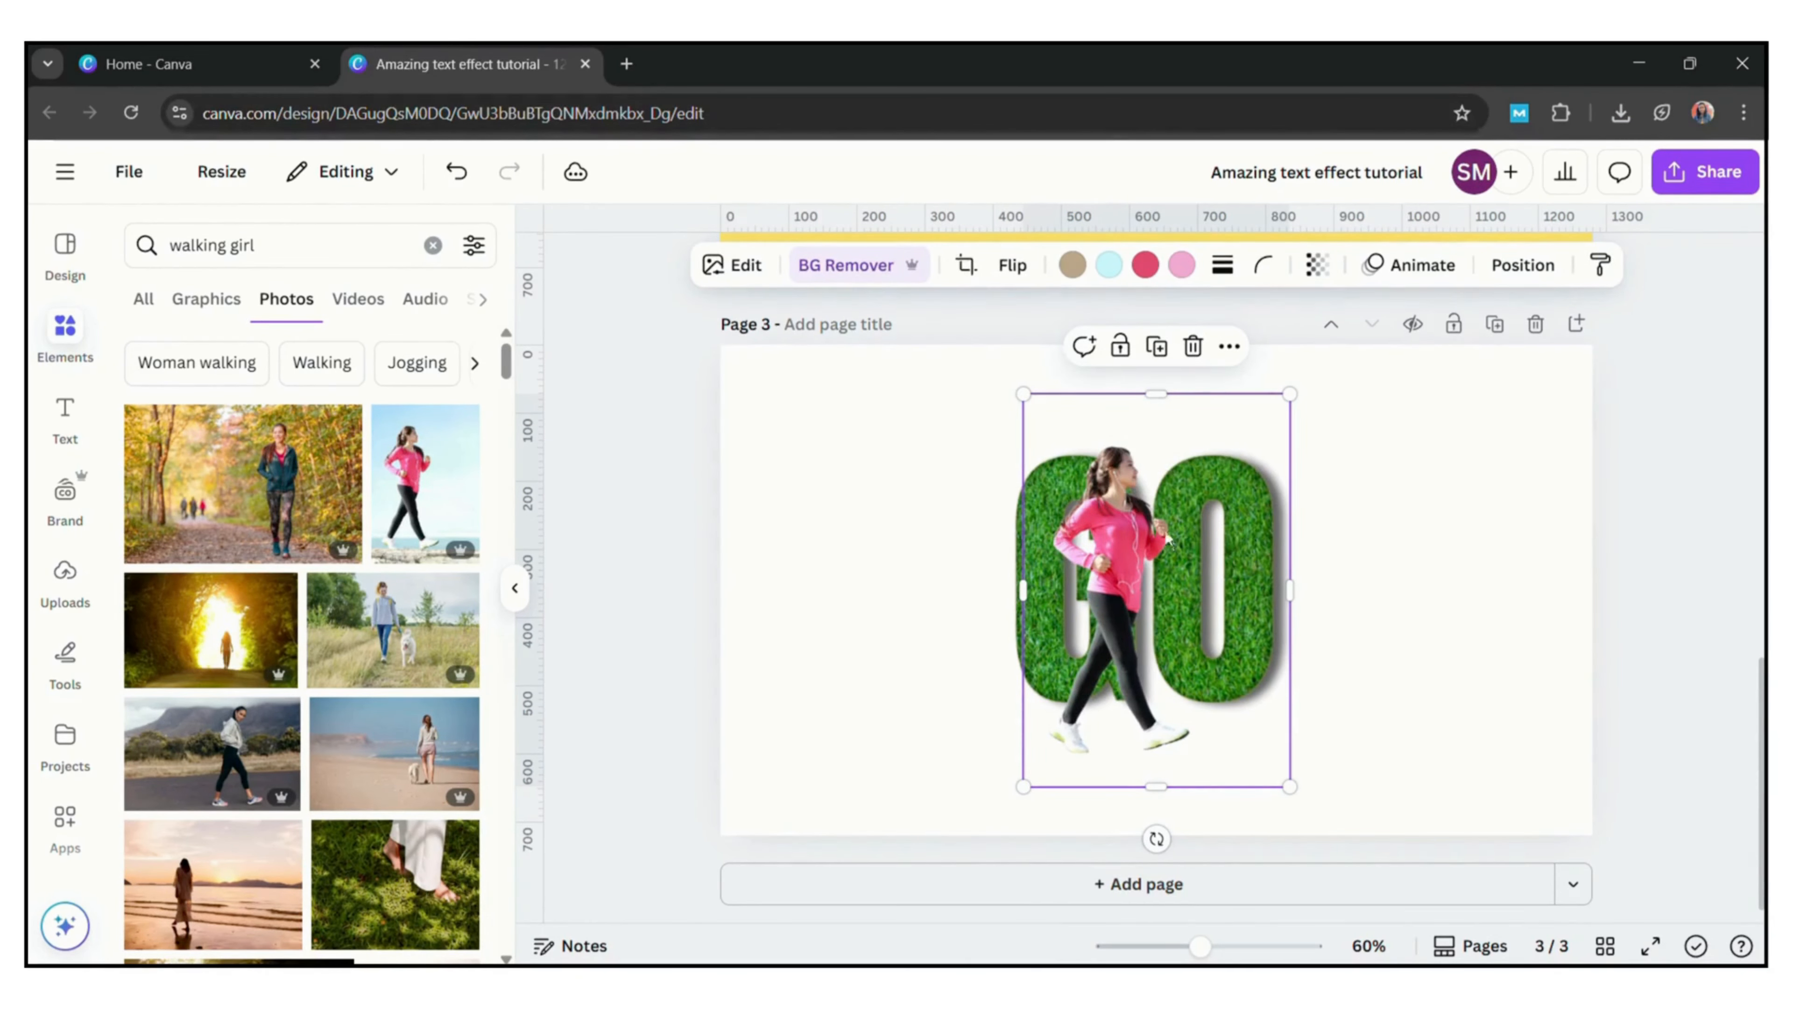
Crop the woman's image closer, move the GO text down, and enlarge and position the woman over the letter O.
{"action": "left_click_drag", "start_coordinate": [1174, 412], "coordinate": [1165, 458]}
{"action": "left_click_drag", "start_coordinate": [1215, 692], "coordinate": [1342, 668]}
{"action": "left_click_drag", "start_coordinate": [1057, 505], "coordinate": [1067, 553]}
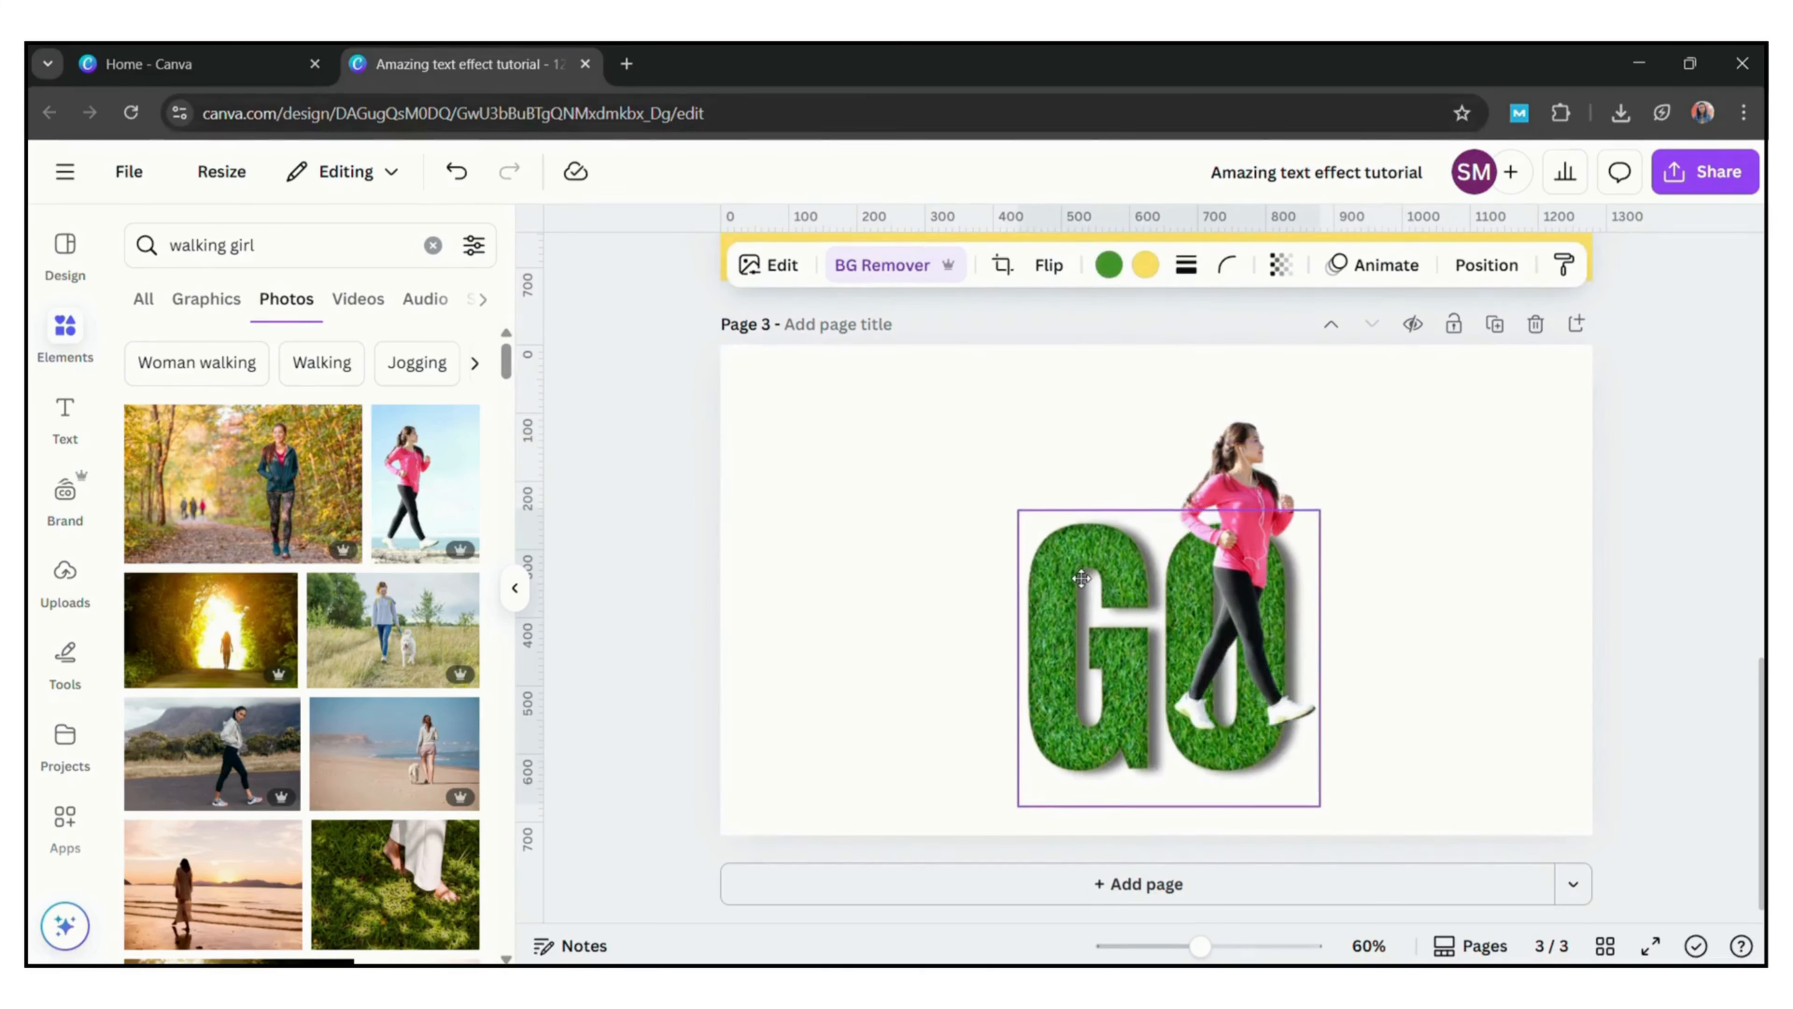
{"action": "left_click", "coordinate": [1285, 470]}
{"action": "left_click_drag", "start_coordinate": [1419, 590], "coordinate": [1328, 592]}
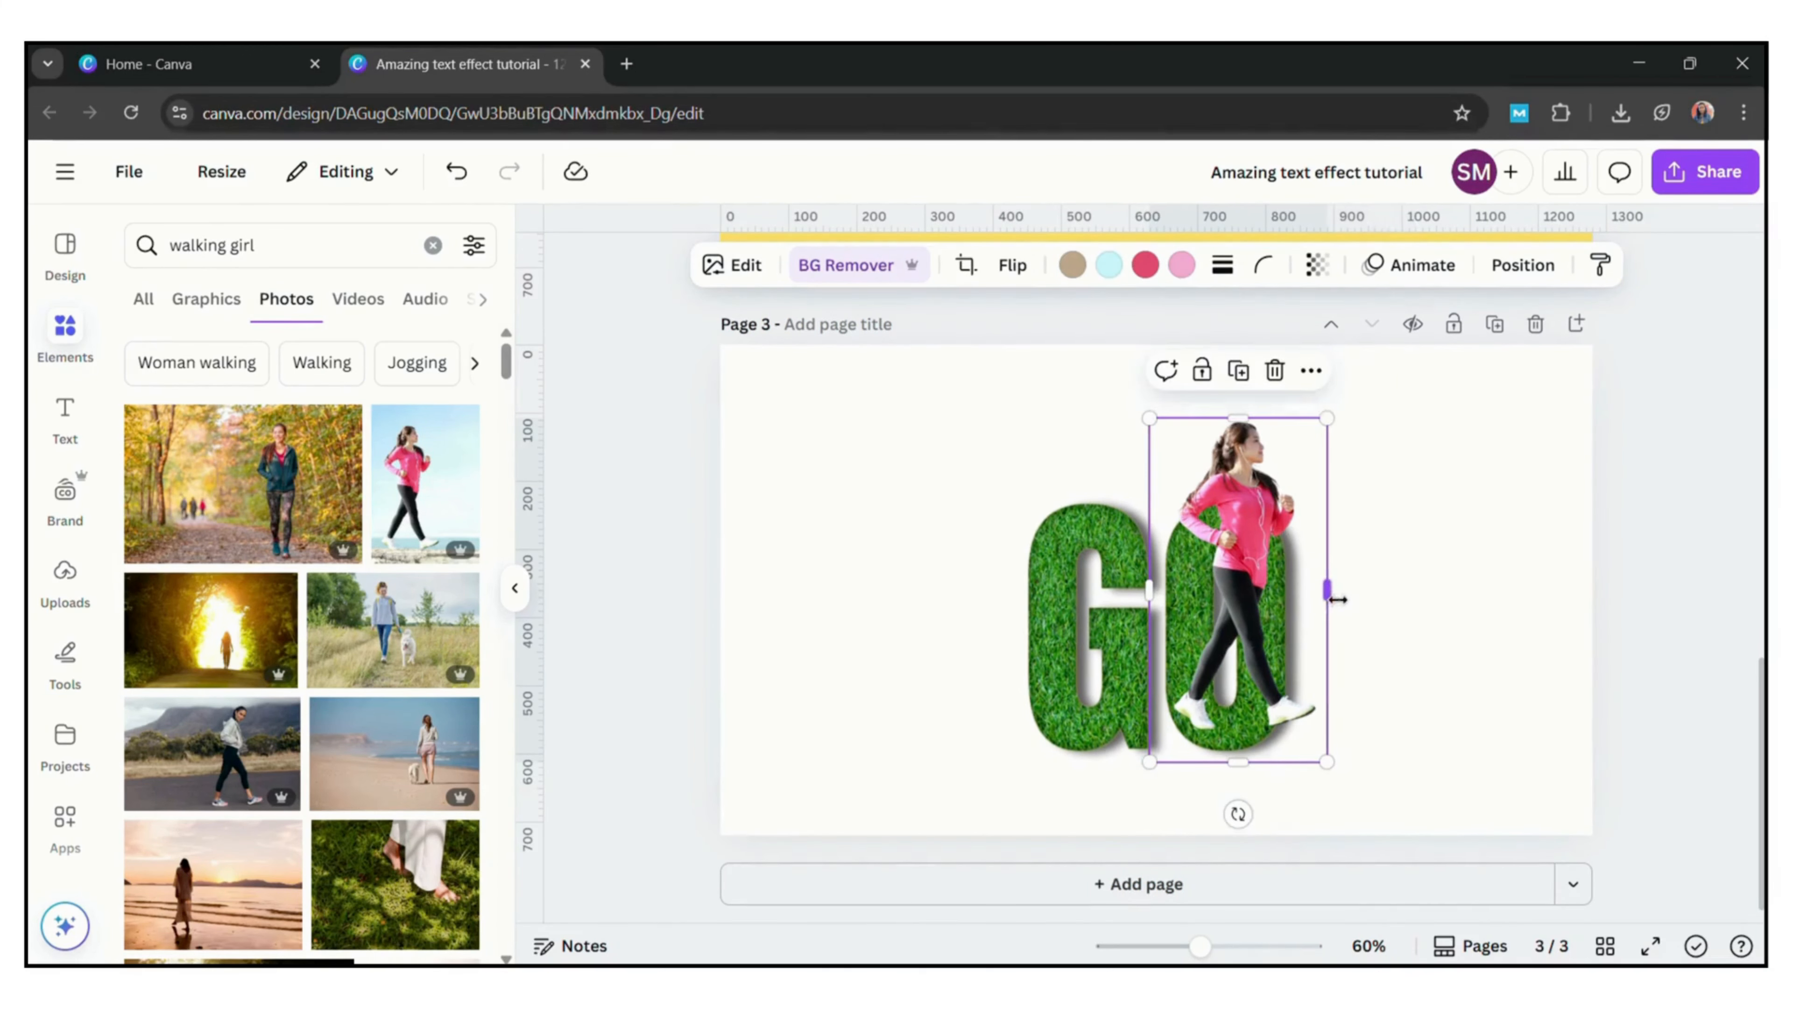
{"action": "left_click_drag", "start_coordinate": [1327, 418], "coordinate": [1454, 418]}
{"action": "mouse_move", "coordinate": [1321, 554]}
{"action": "left_mouse_down"}
{"action": "mouse_move", "coordinate": [1320, 617]}
{"action": "mouse_move", "coordinate": [1298, 532]}
{"action": "left_mouse_up"}
Duplicate the woman's image and move one copy below the GO text in the layer order.
{"action": "left_click", "coordinate": [1262, 361]}
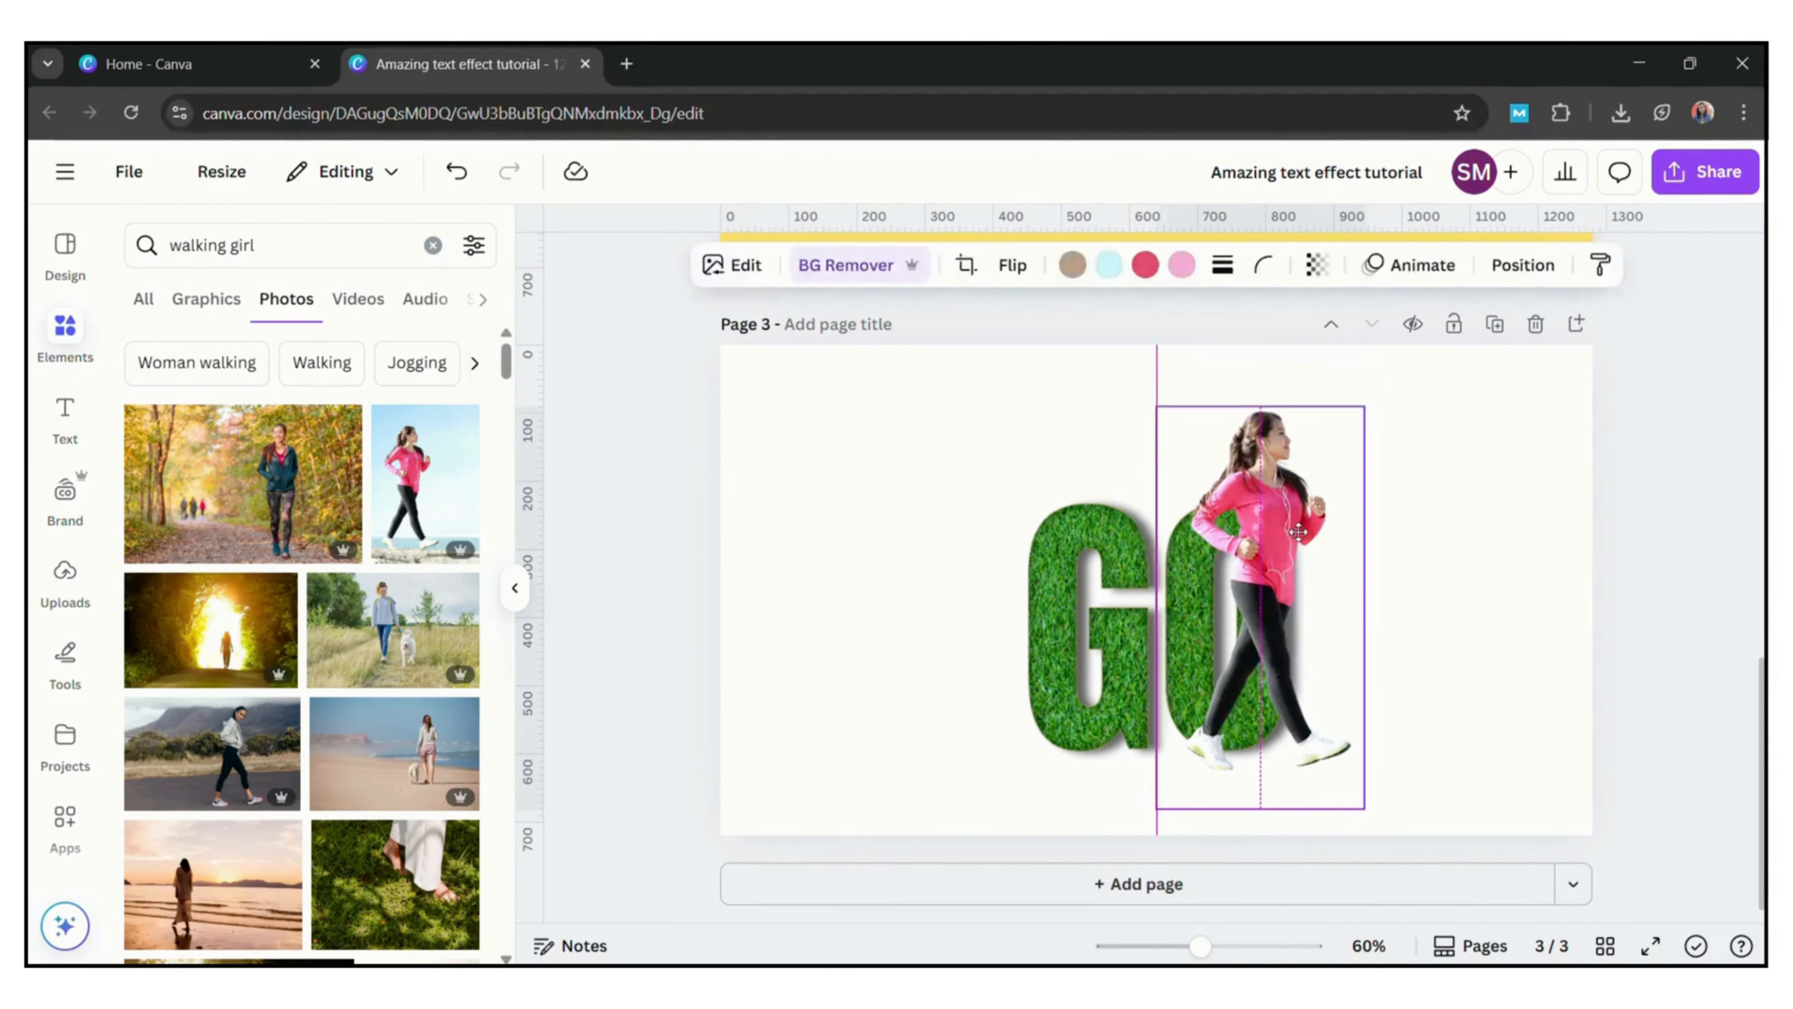
{"action": "right_click", "coordinate": [1289, 527]}
{"action": "mouse_move", "coordinate": [1364, 480]}
{"action": "left_click", "coordinate": [1044, 681]}
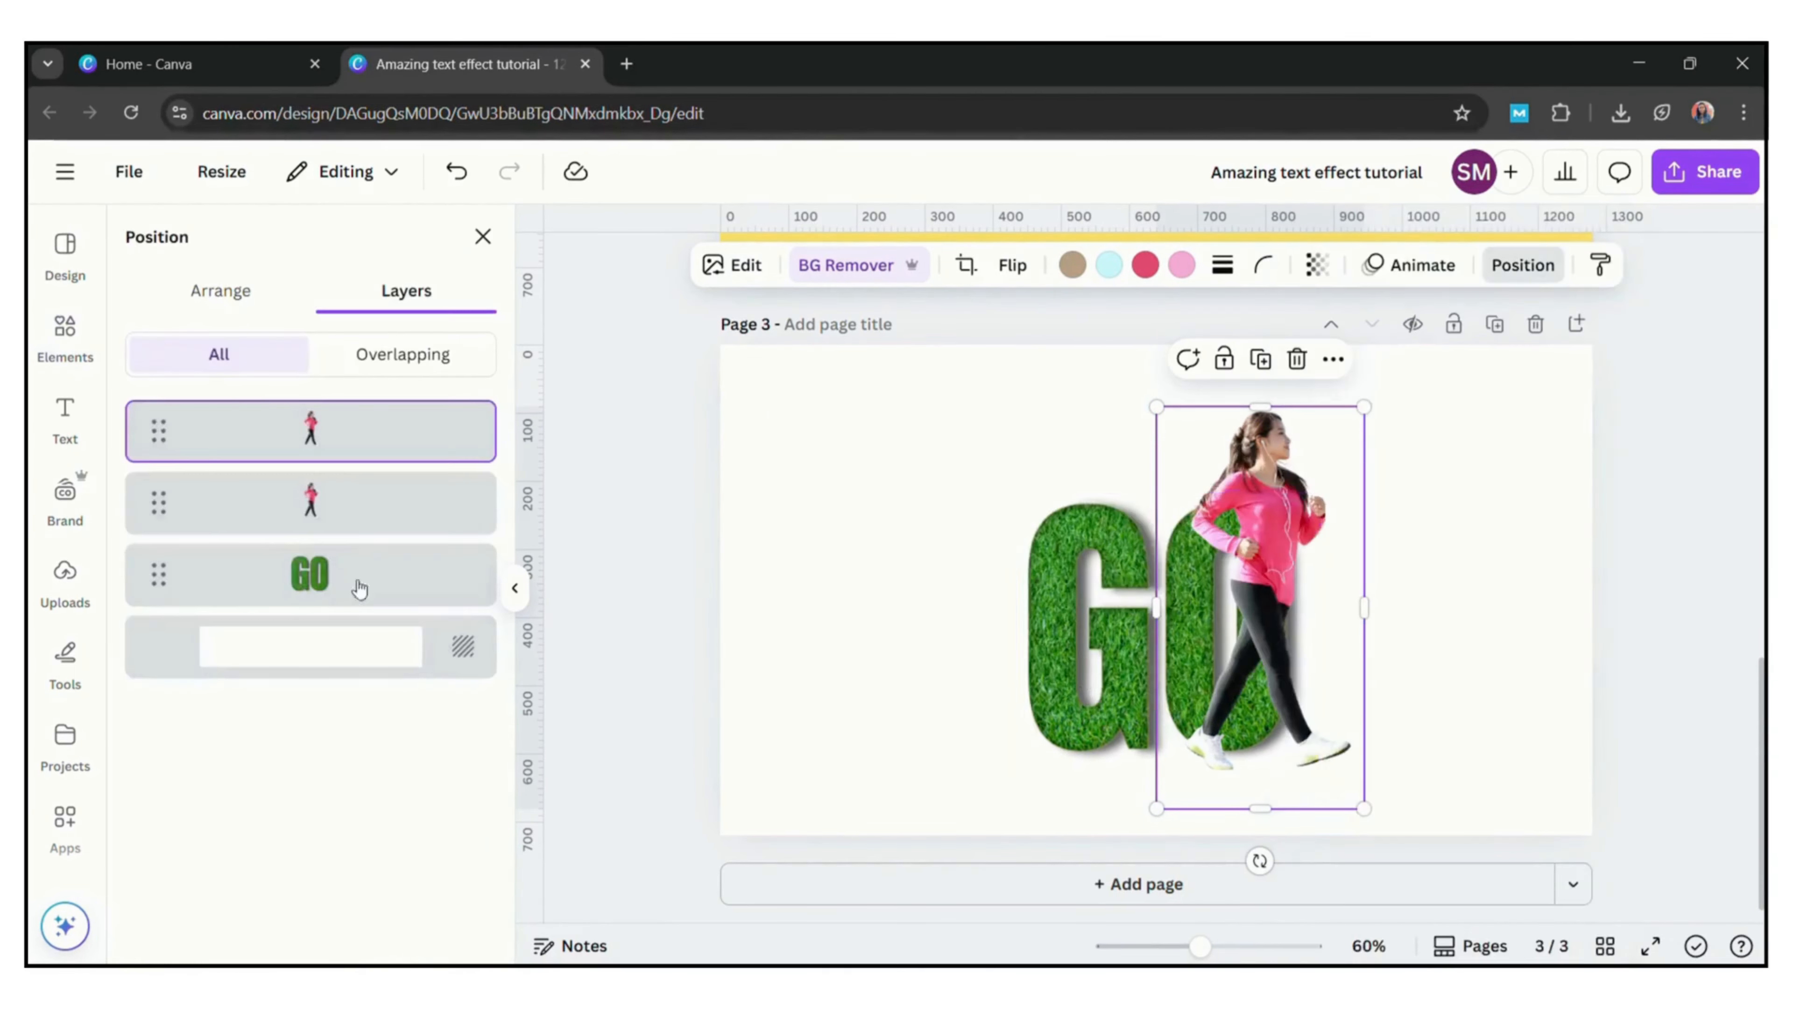
{"action": "left_click_drag", "start_coordinate": [334, 503], "coordinate": [335, 582]}
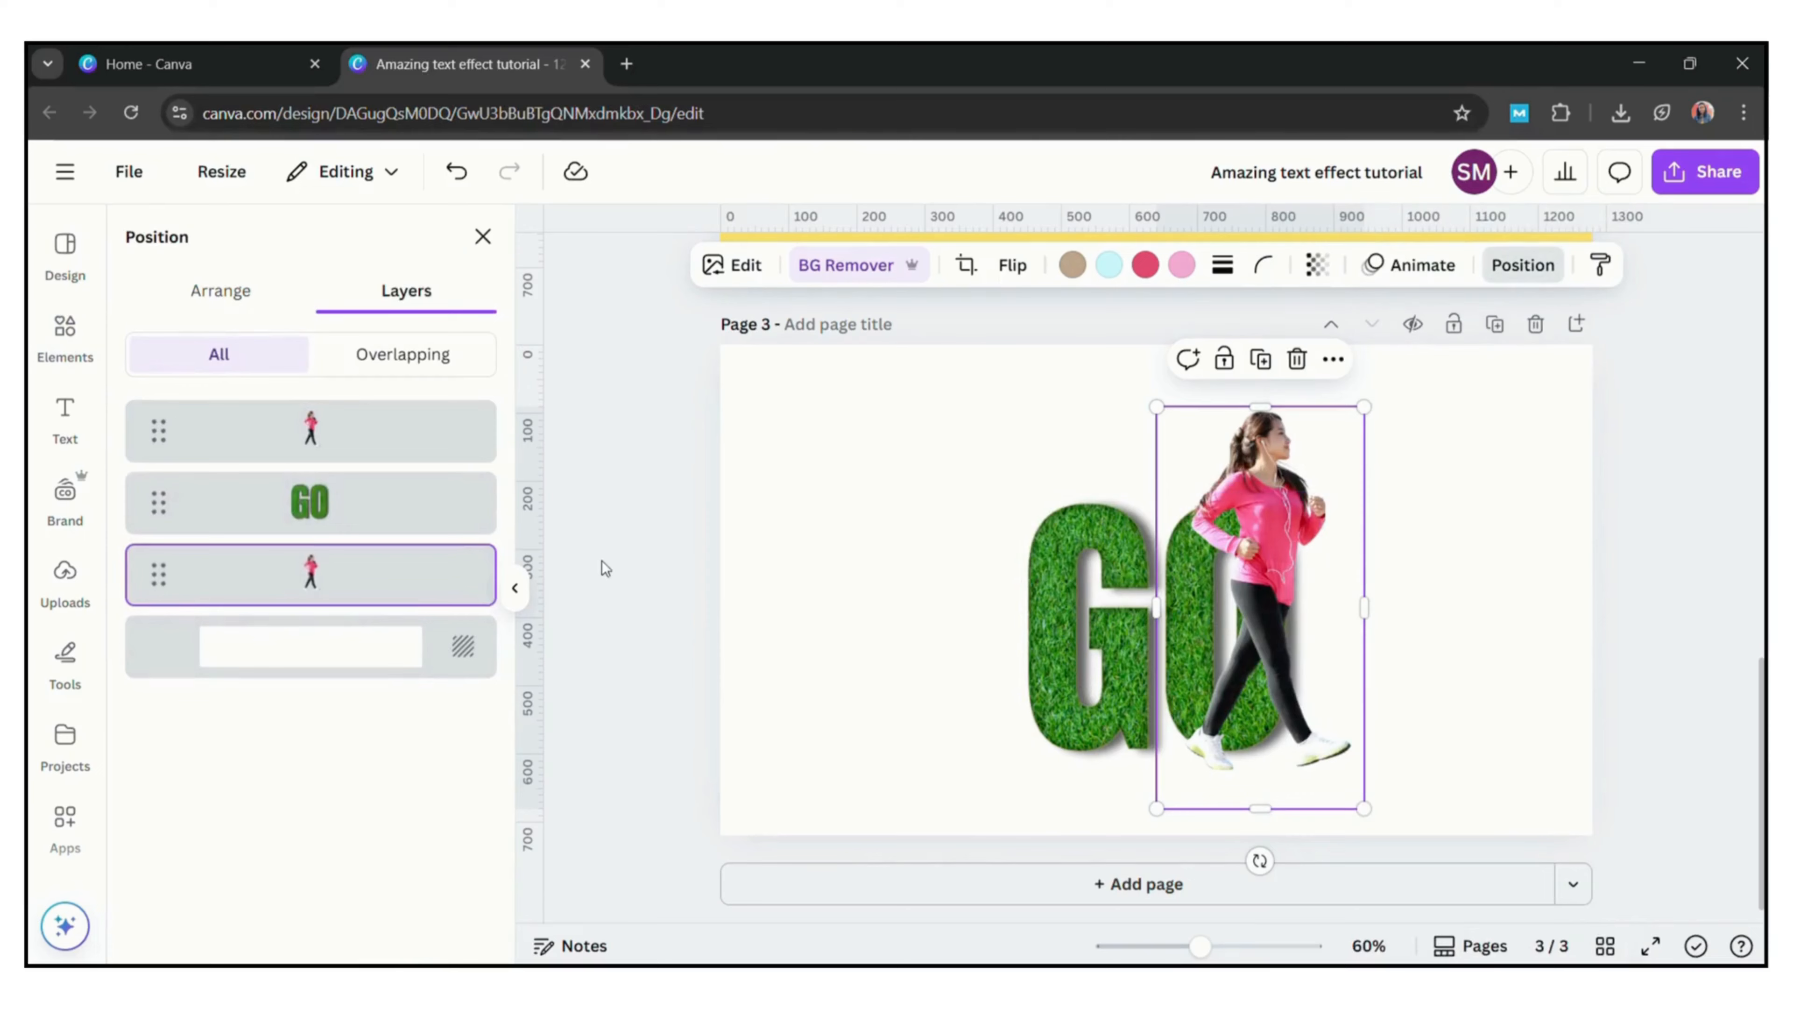
Crop the front copy of the woman from the left to about 169 px wide so her rear leg passes behind the O.
{"action": "left_click", "coordinate": [372, 438]}
{"action": "left_click_drag", "start_coordinate": [1156, 622], "coordinate": [1236, 648]}
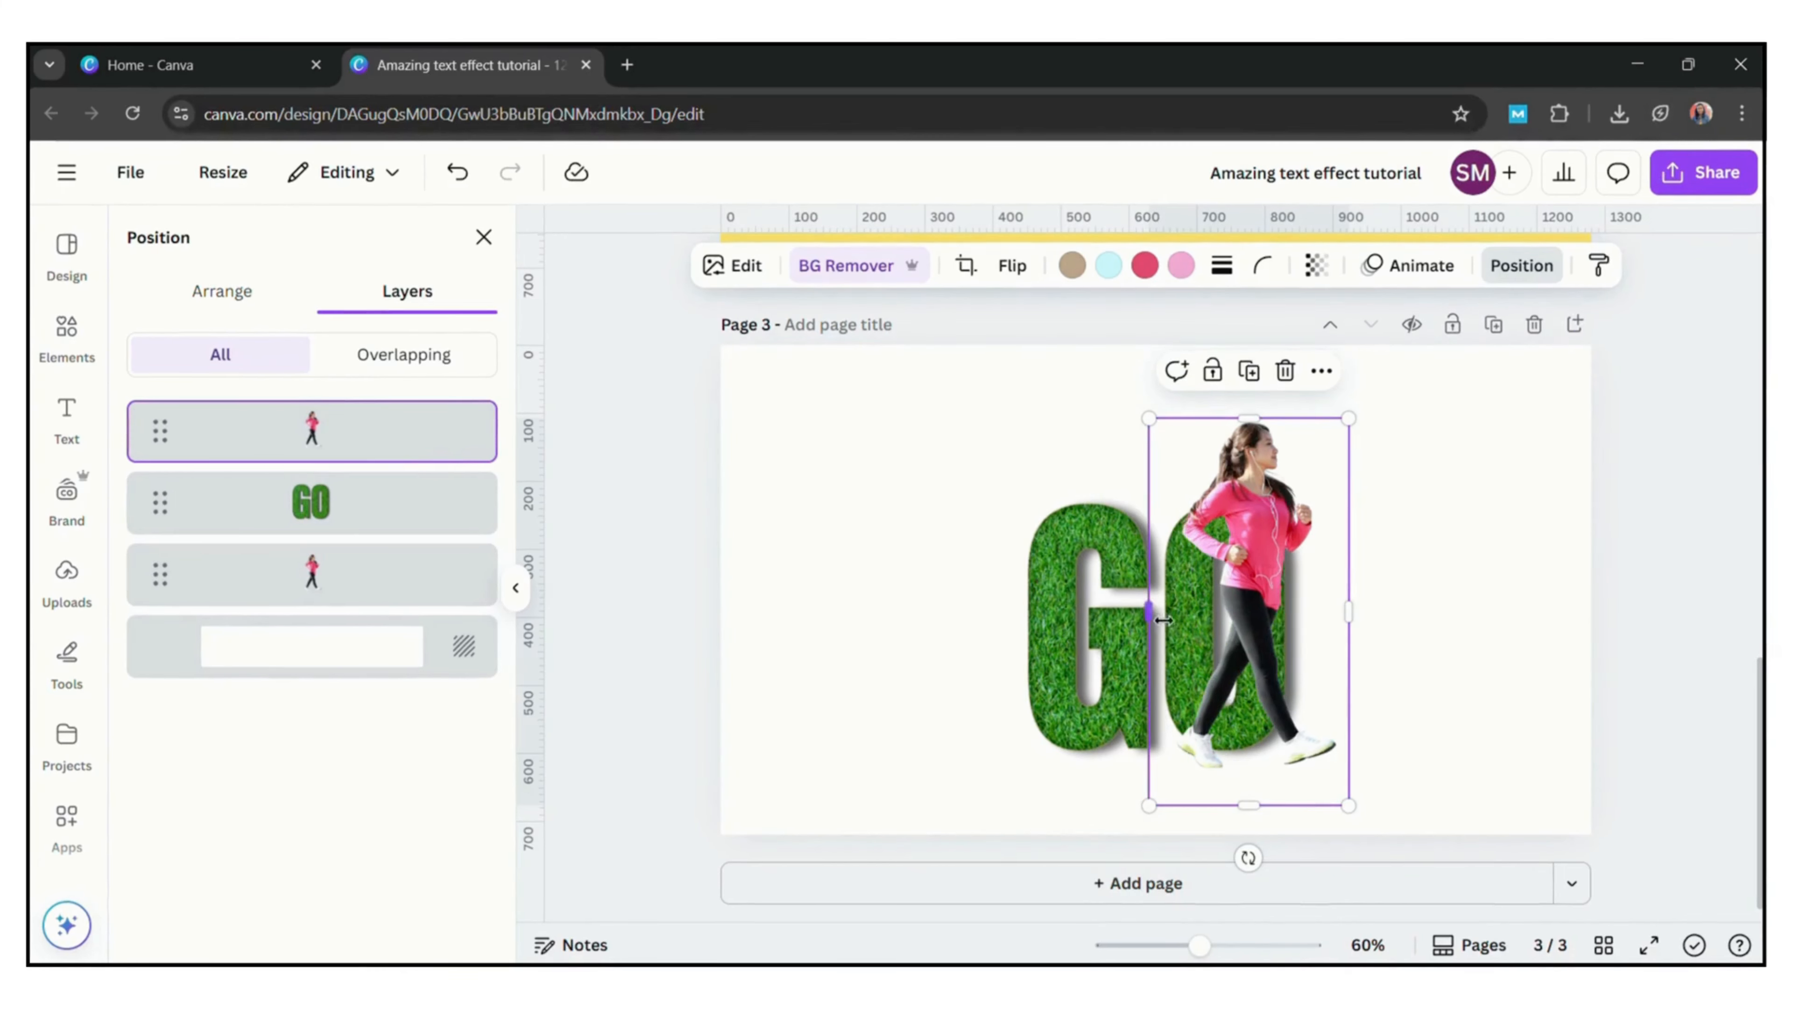
{"action": "left_click_drag", "start_coordinate": [1163, 620], "coordinate": [1240, 654]}
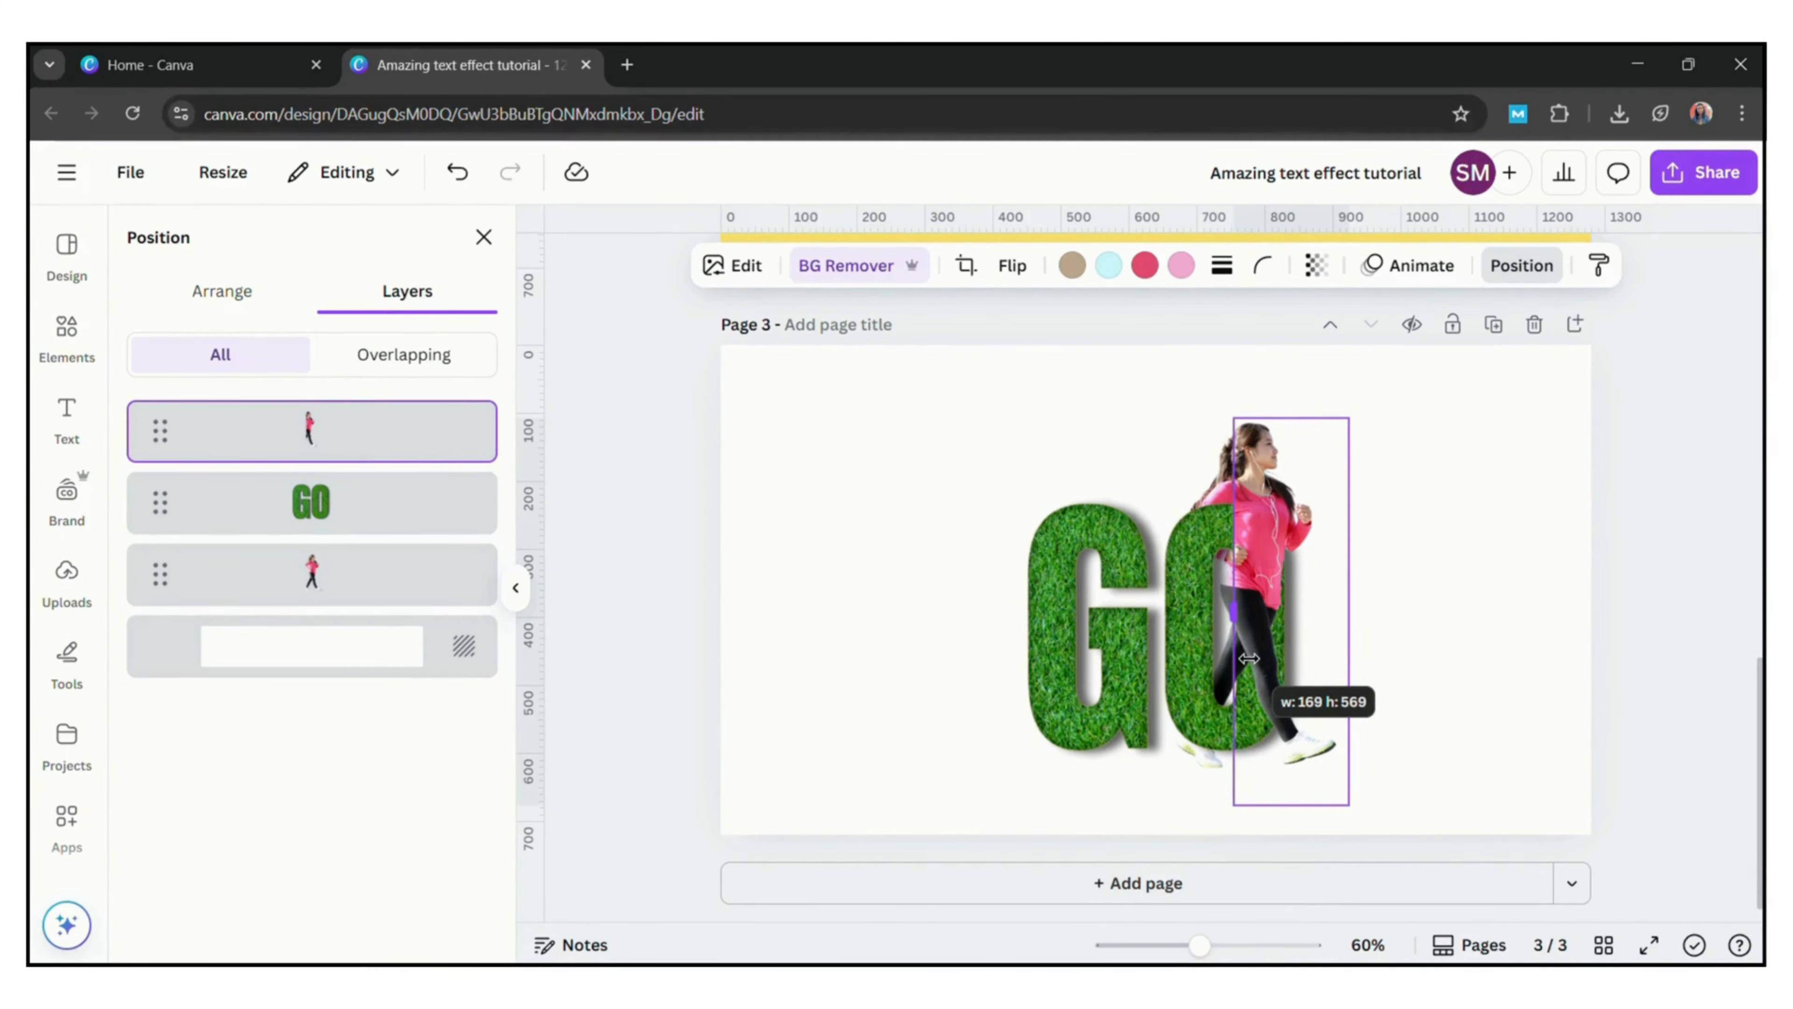
Duplicate the cropped front copy and recrop the duplicate to her upper body, about 252 × 252 px.
{"action": "left_click", "coordinate": [1291, 370]}
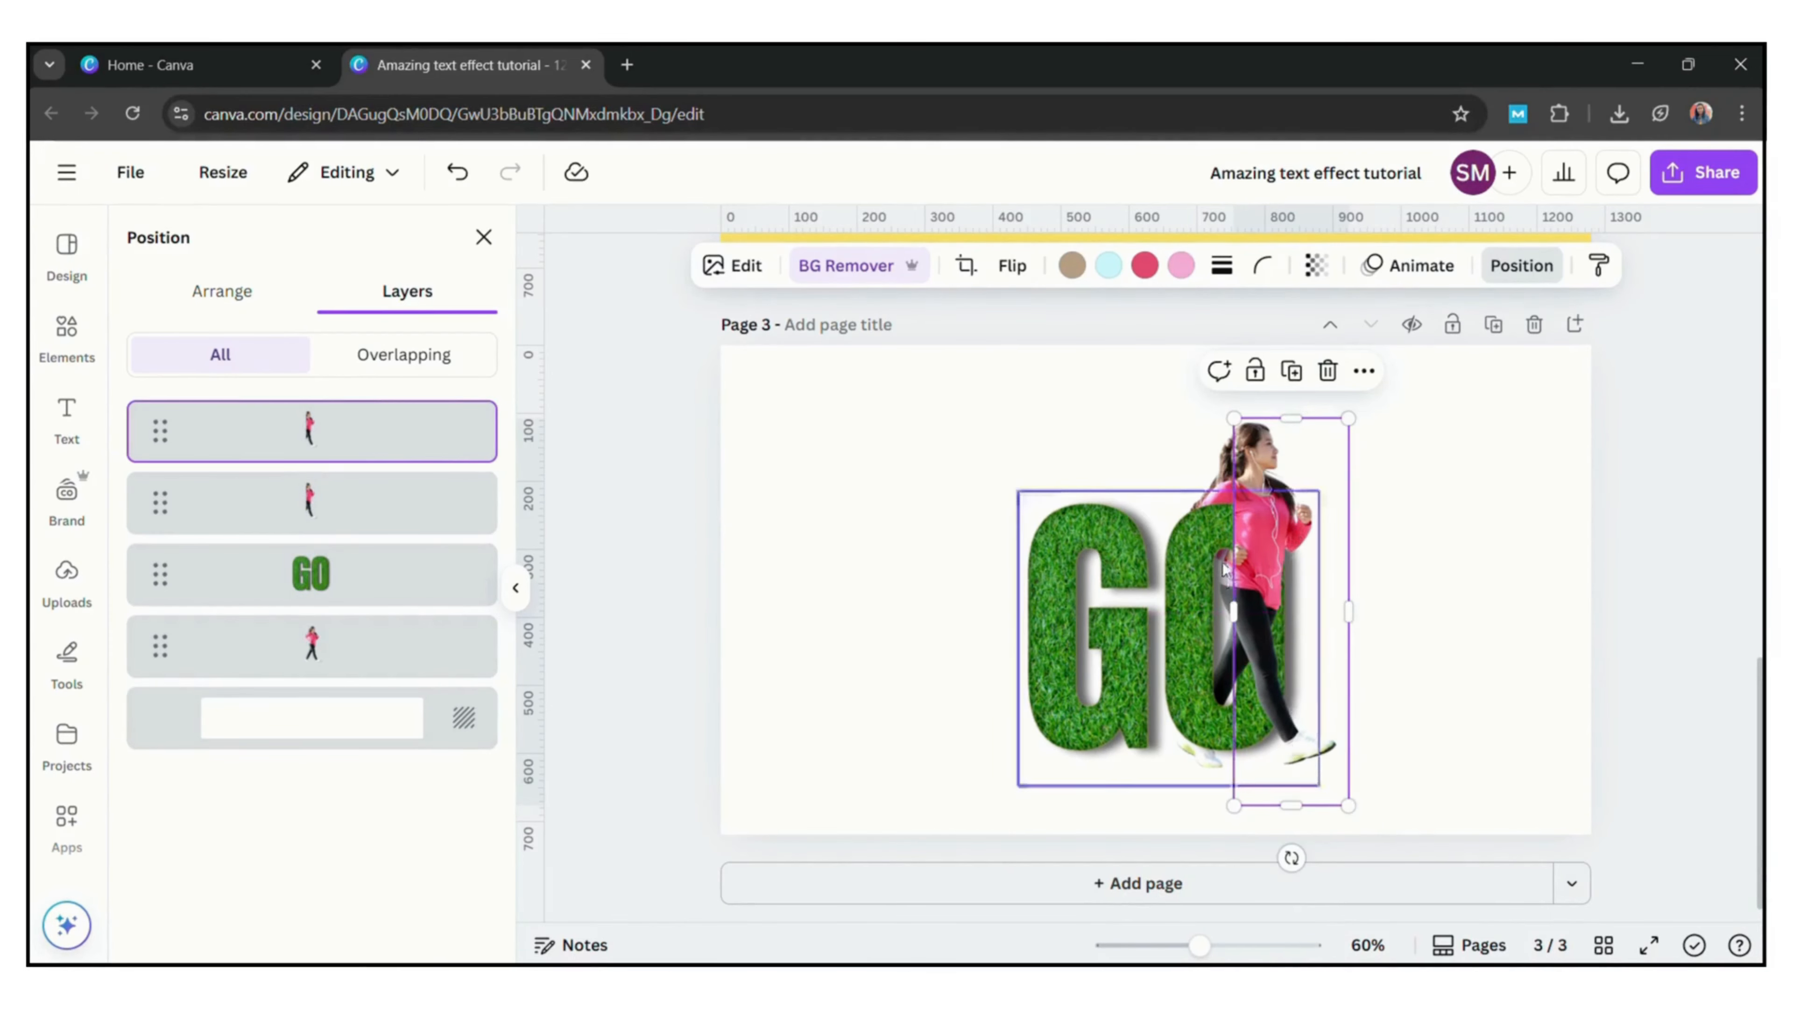
{"action": "left_click_drag", "start_coordinate": [1235, 611], "coordinate": [1204, 620]}
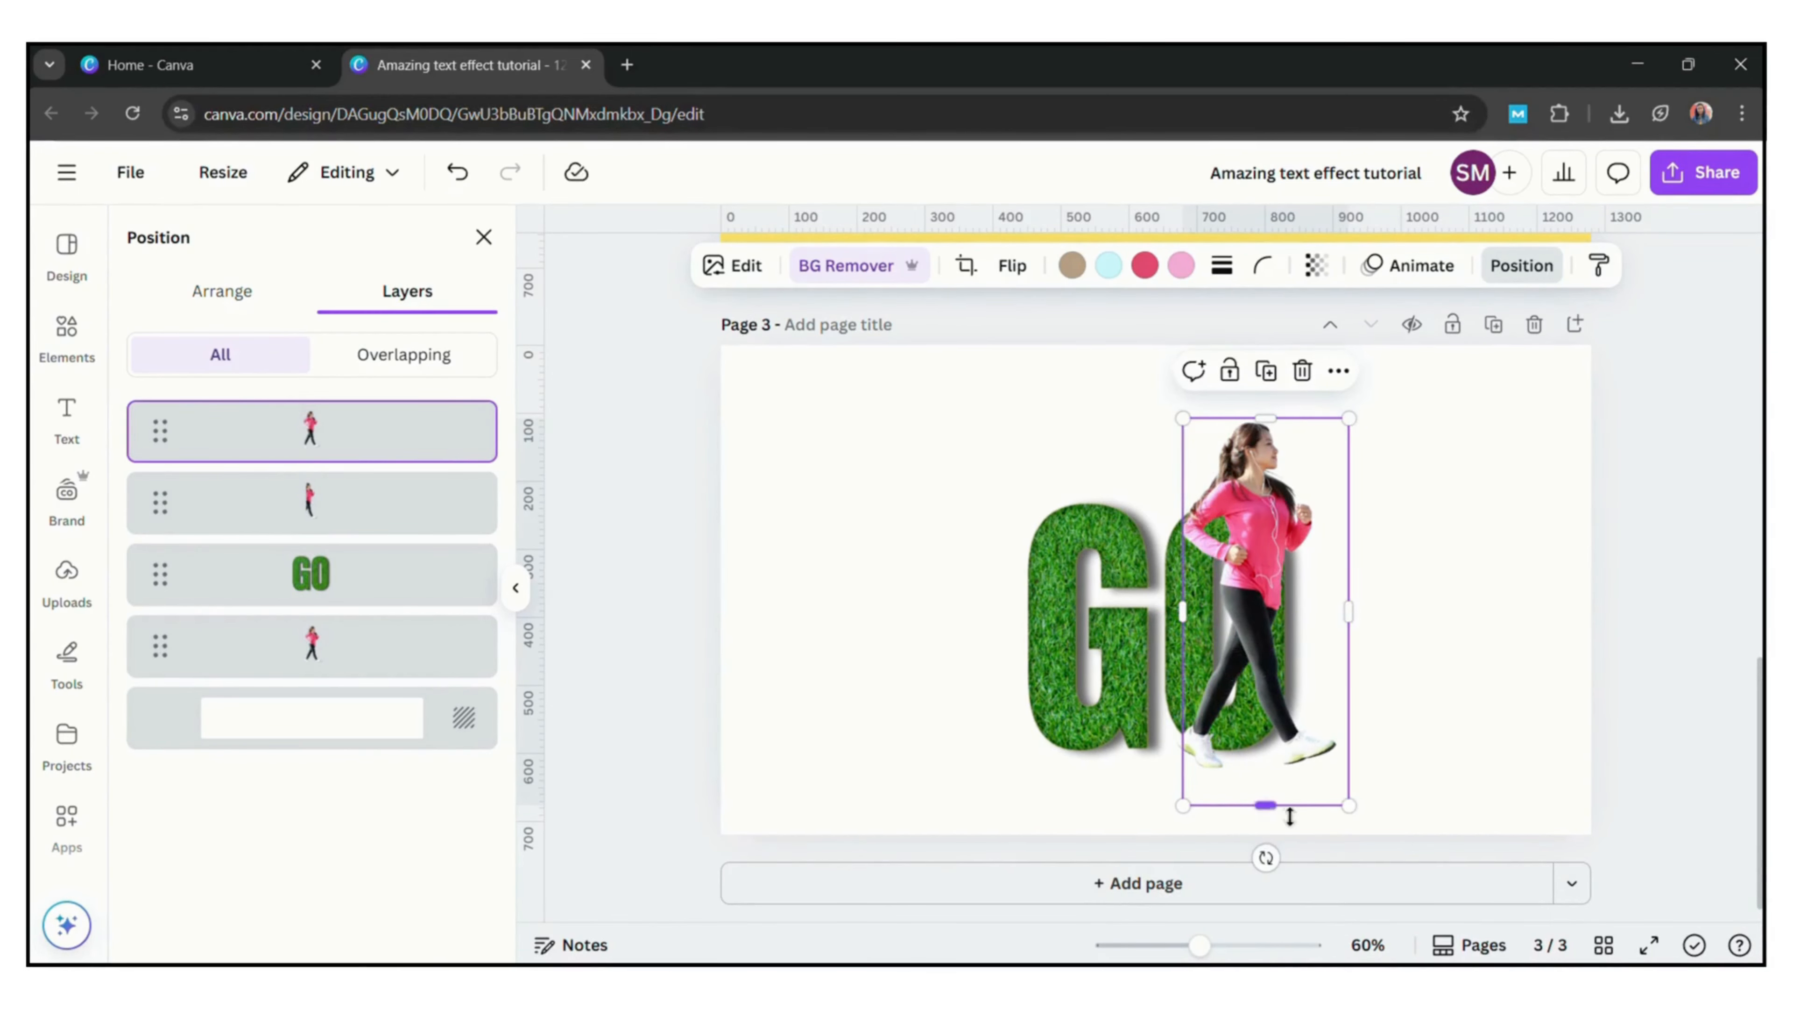
{"action": "left_click_drag", "start_coordinate": [1267, 805], "coordinate": [1293, 592]}
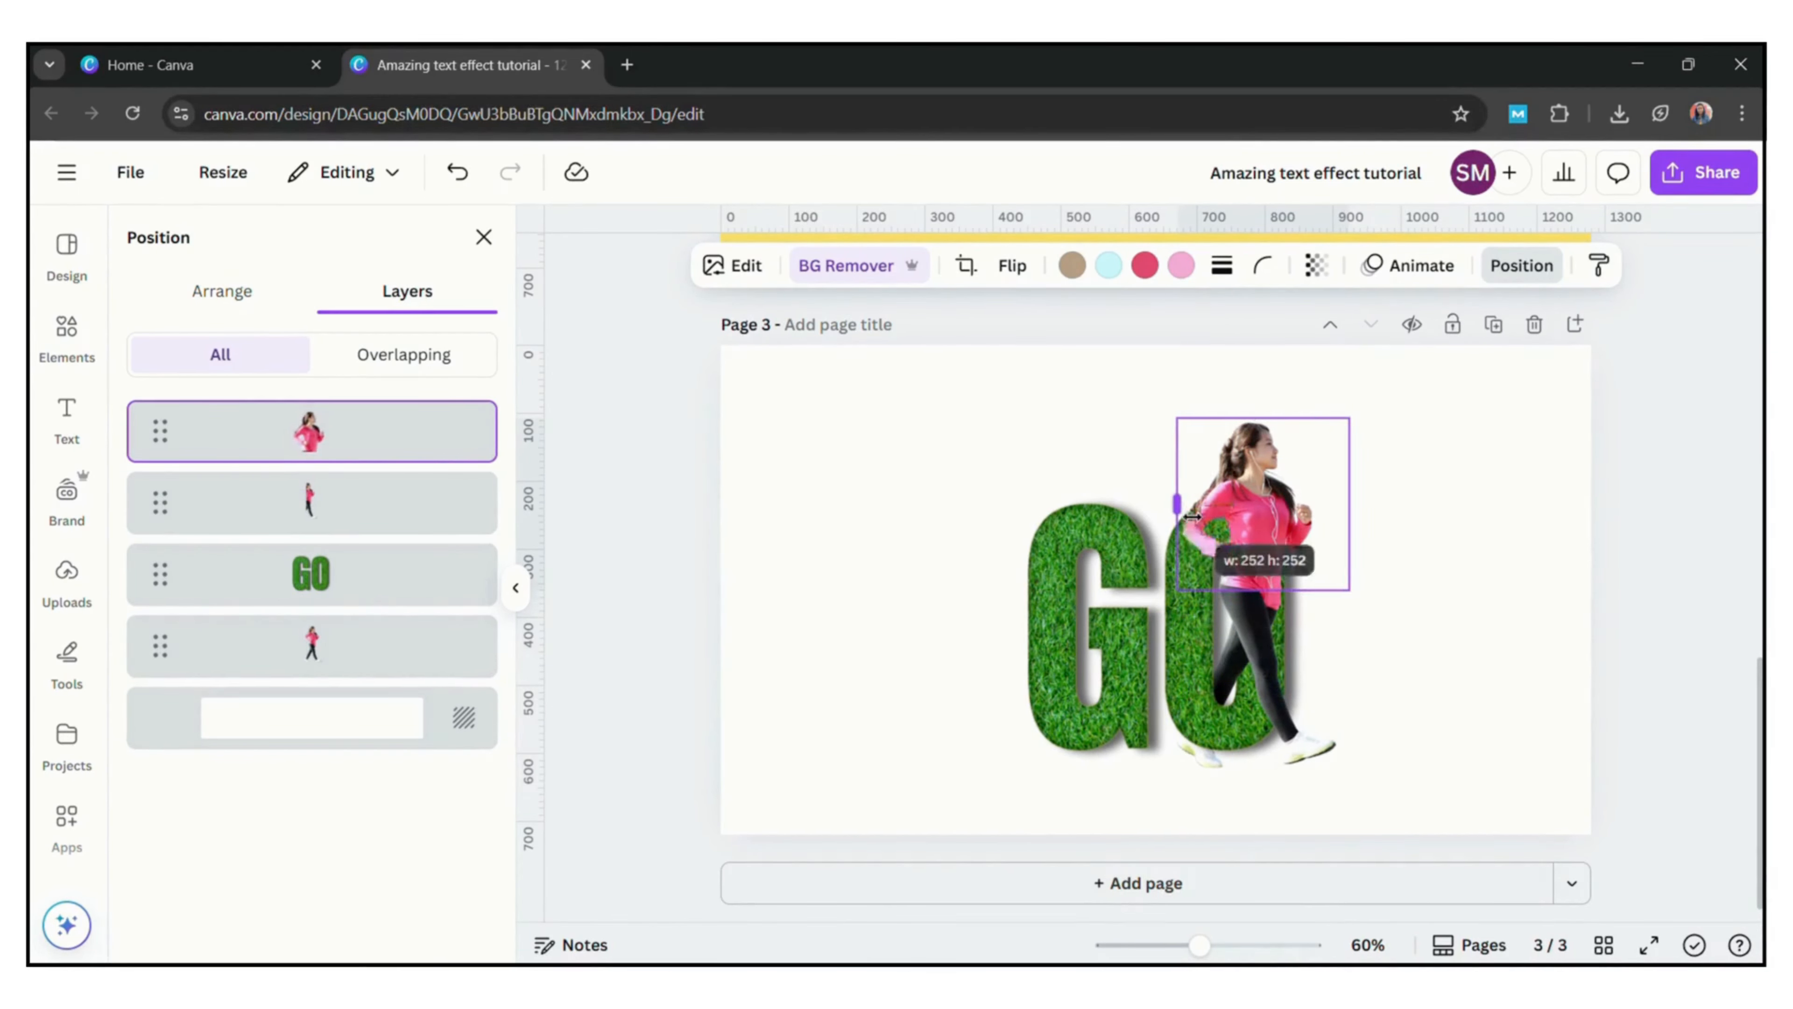
Set the page background to the light lime green default solid colour.
{"action": "left_click", "coordinate": [1532, 592]}
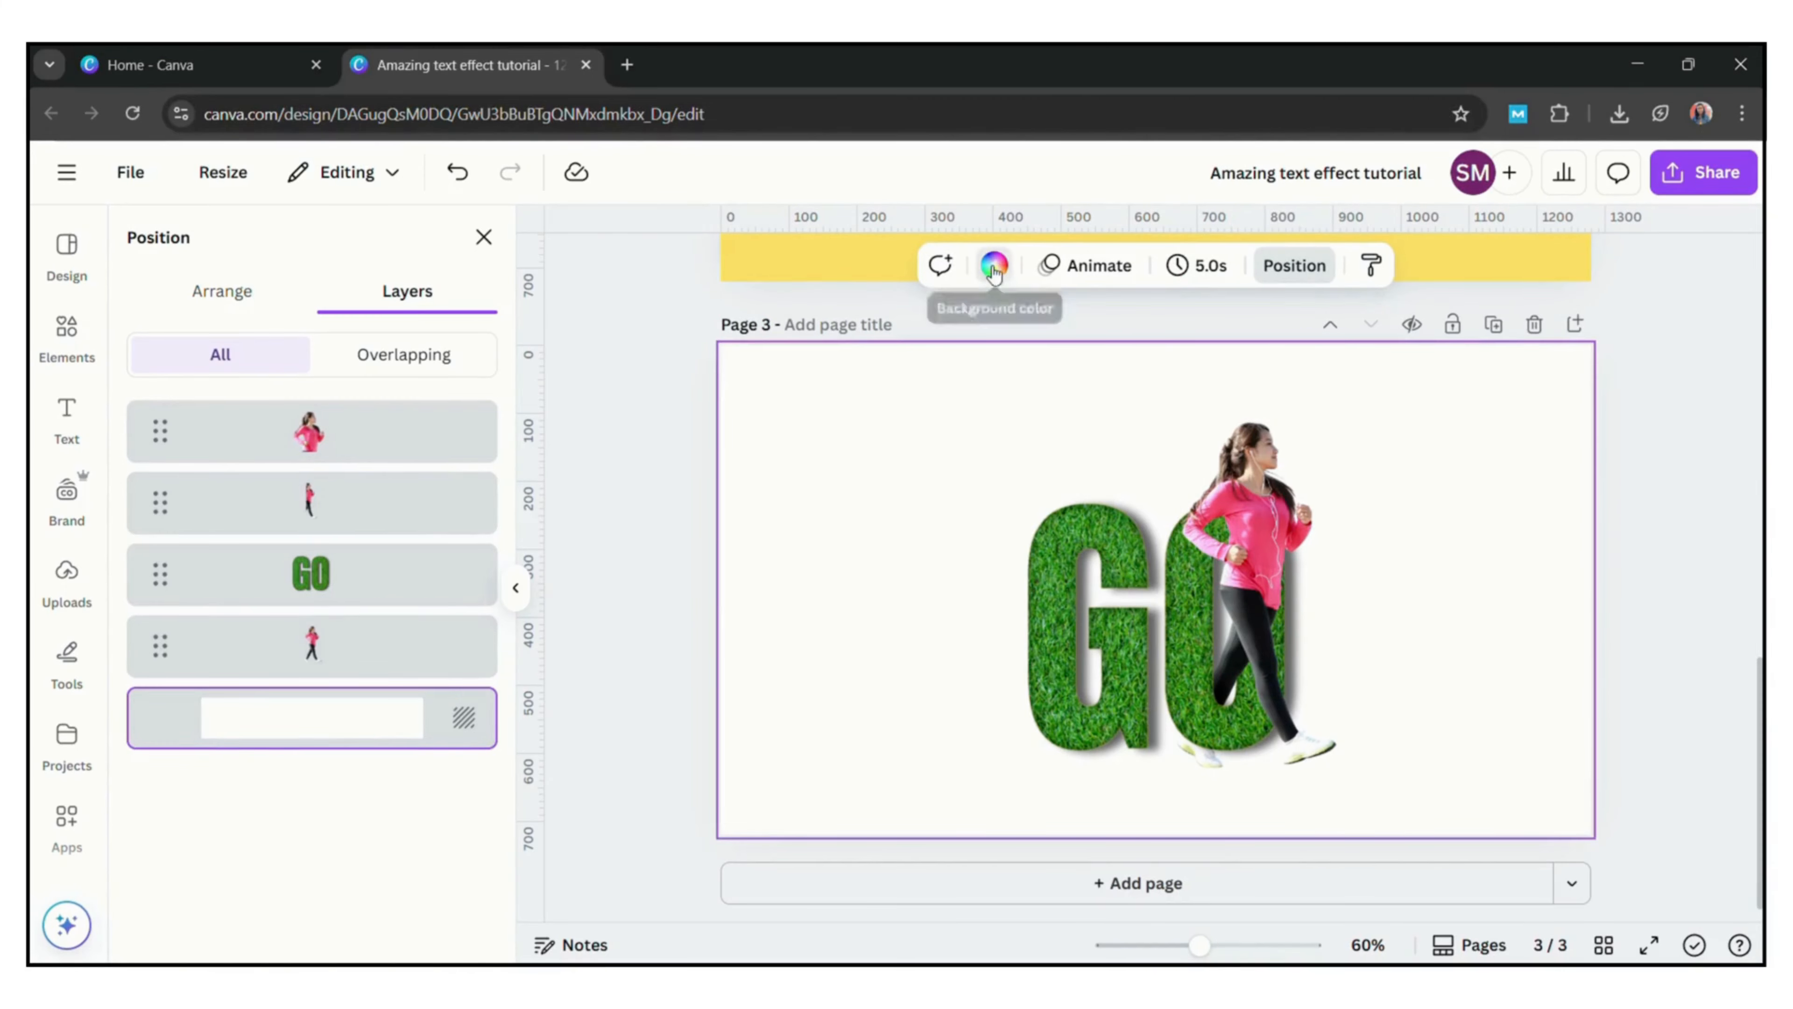
{"action": "left_click", "coordinate": [993, 272]}
{"action": "left_click", "coordinate": [251, 884]}
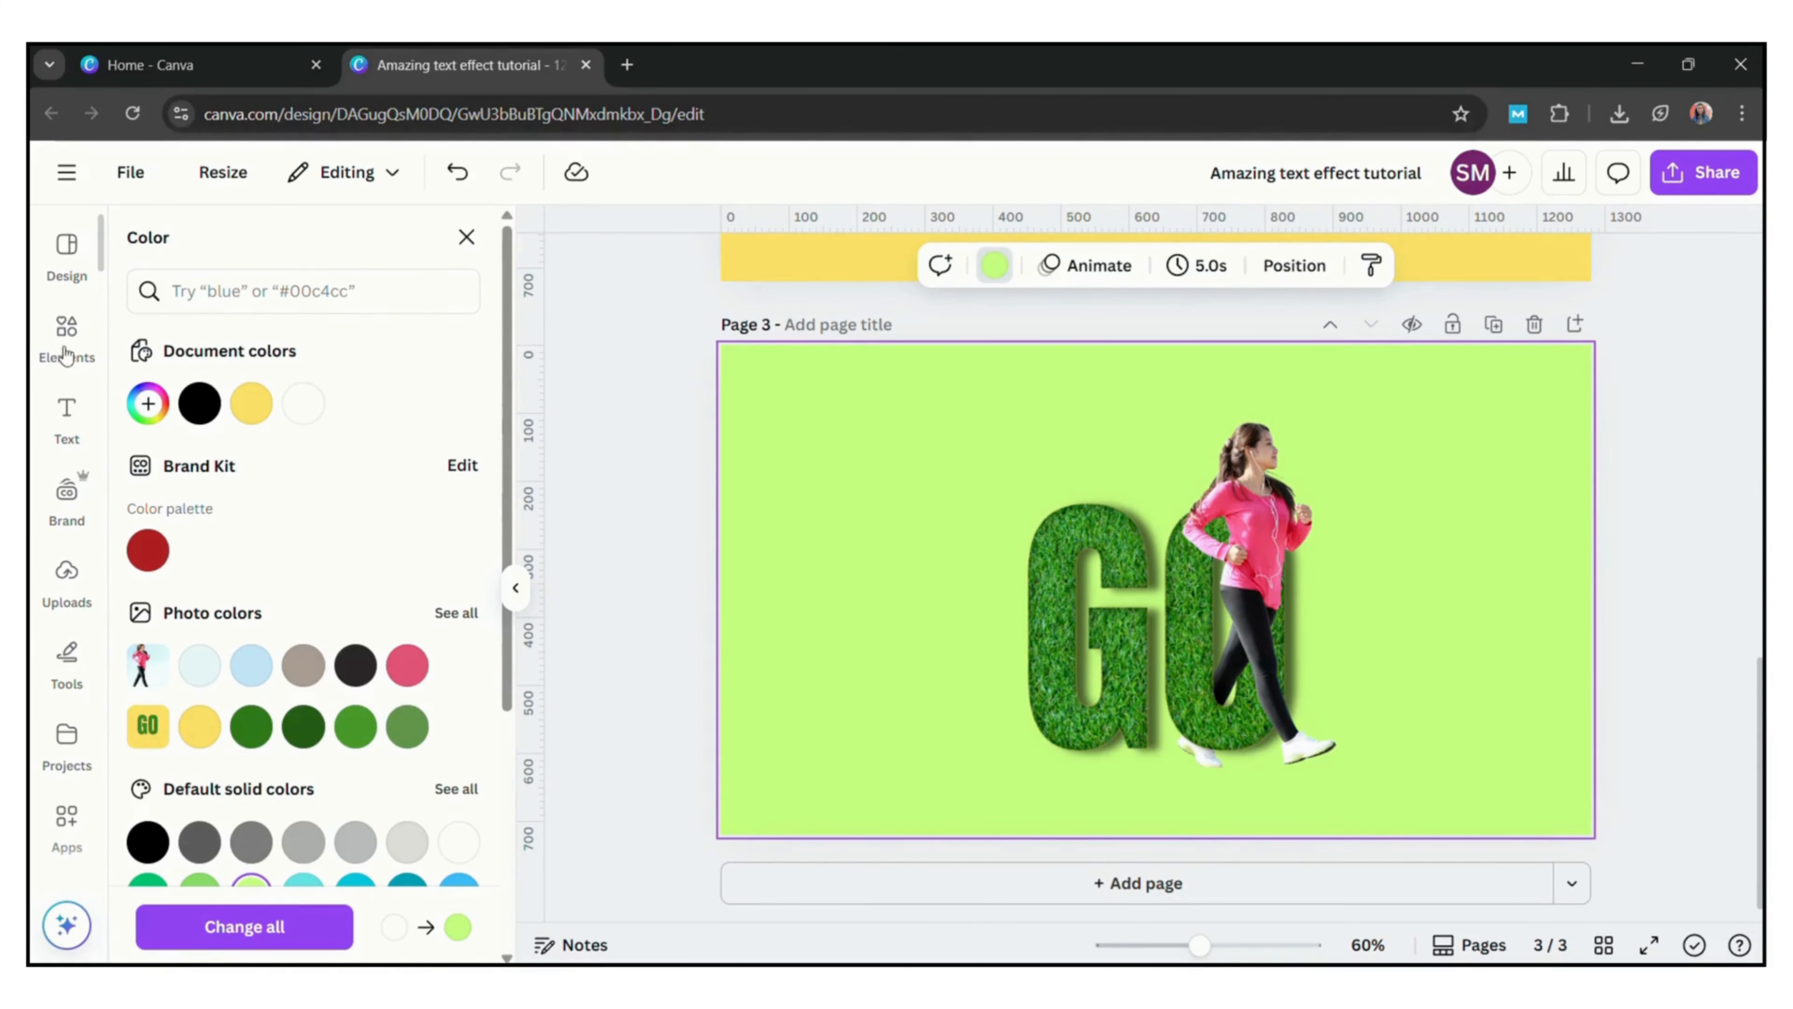
Search the graphics library for "shadow" and try out the soft grey elliptical shadow on the page.
{"action": "left_click", "coordinate": [69, 361]}
{"action": "left_click", "coordinate": [310, 247]}
{"action": "type", "text": "shadow"}
{"action": "key", "text": "Return"}
{"action": "left_click", "coordinate": [219, 299]}
{"action": "left_click", "coordinate": [297, 580]}
{"action": "key", "text": "Delete"}
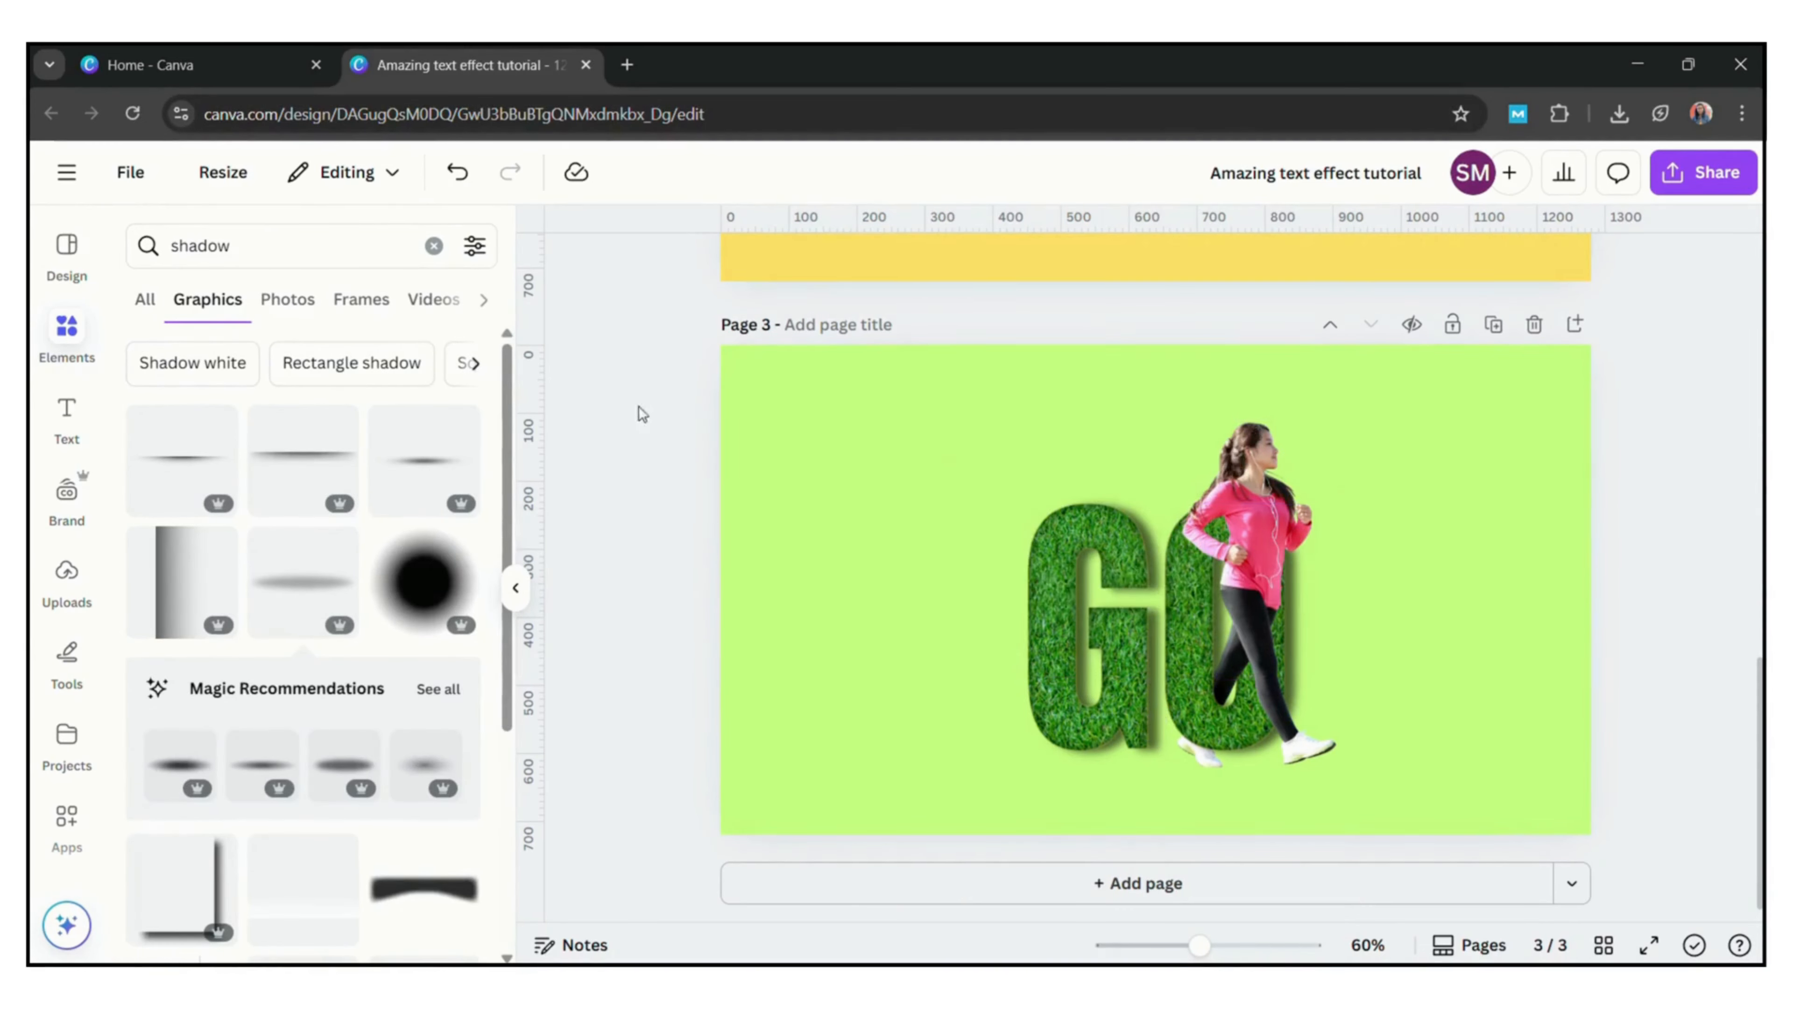
Add the thin dark elliptical shadow graphic, shrink it and position it beneath the woman's feet.
{"action": "left_click", "coordinate": [425, 456]}
{"action": "left_click_drag", "start_coordinate": [769, 541], "coordinate": [1319, 610]}
{"action": "left_click_drag", "start_coordinate": [1435, 610], "coordinate": [1249, 812]}
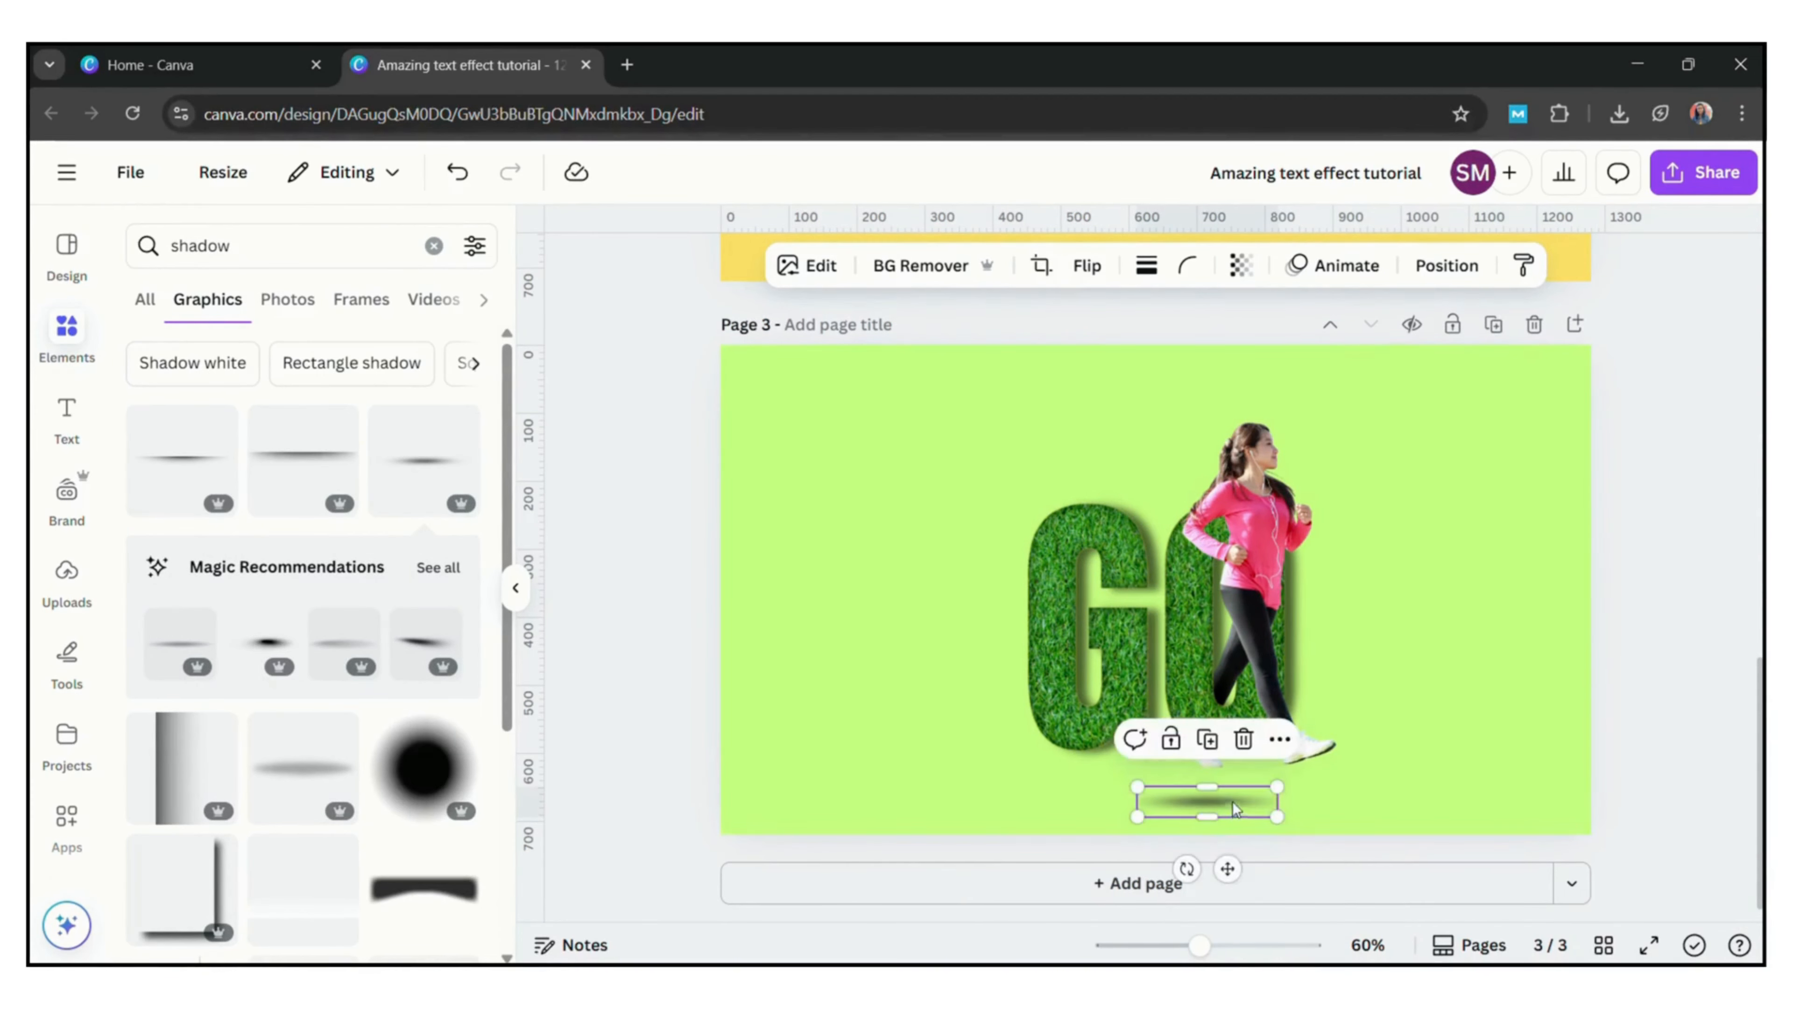